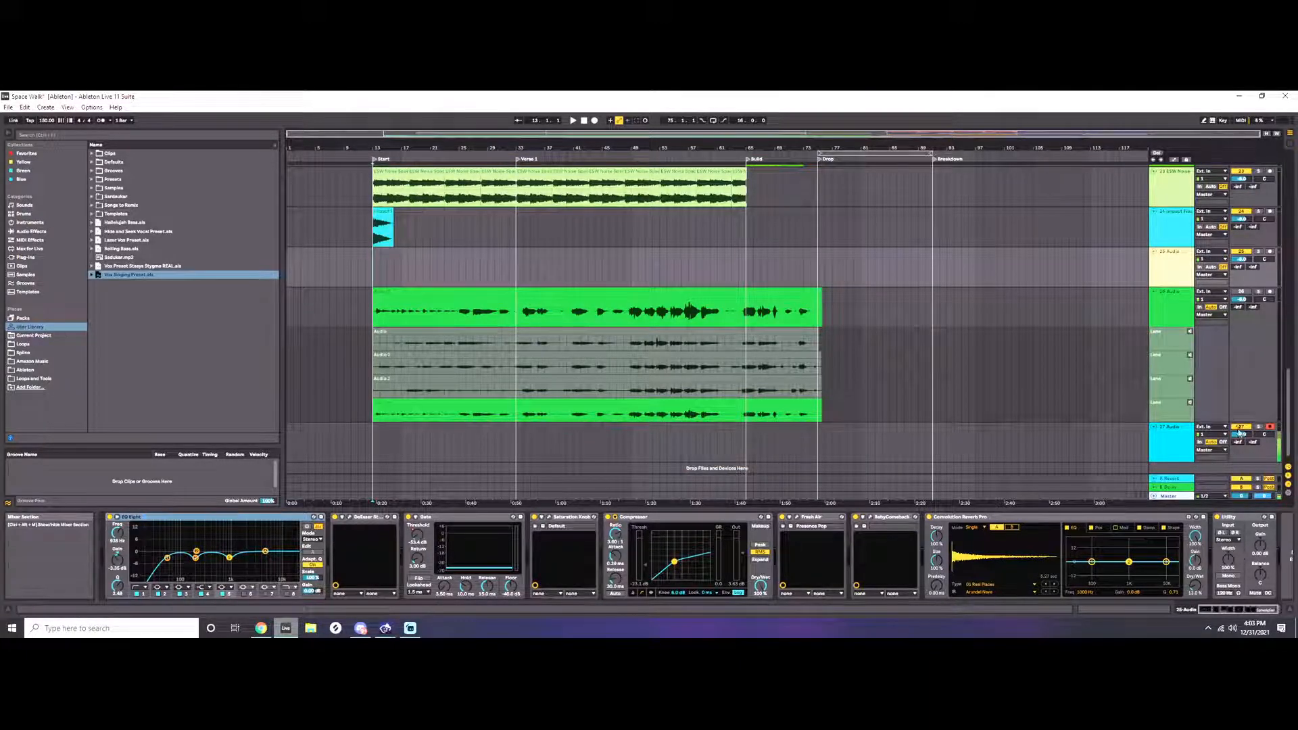
Play the arrangement from just before the Start marker.
scroll(862, 284, "up", 5)
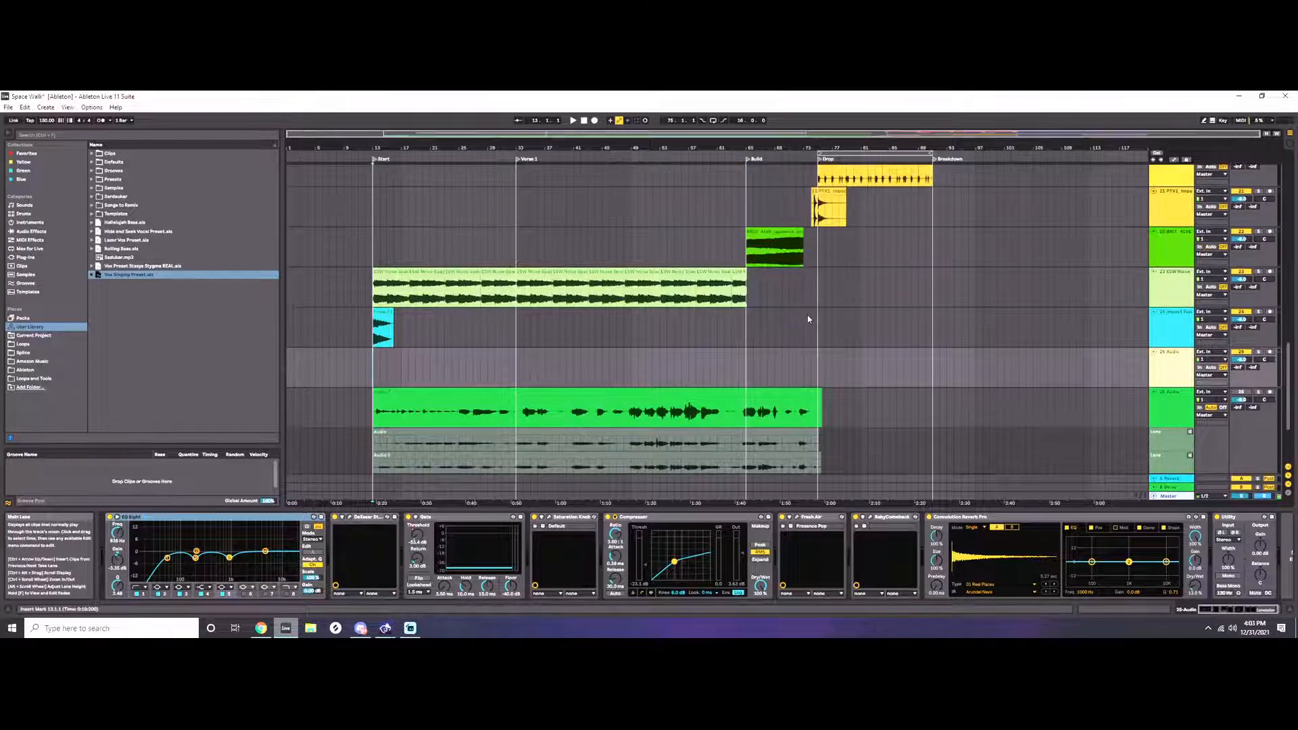
scroll(806, 314, "down", 4)
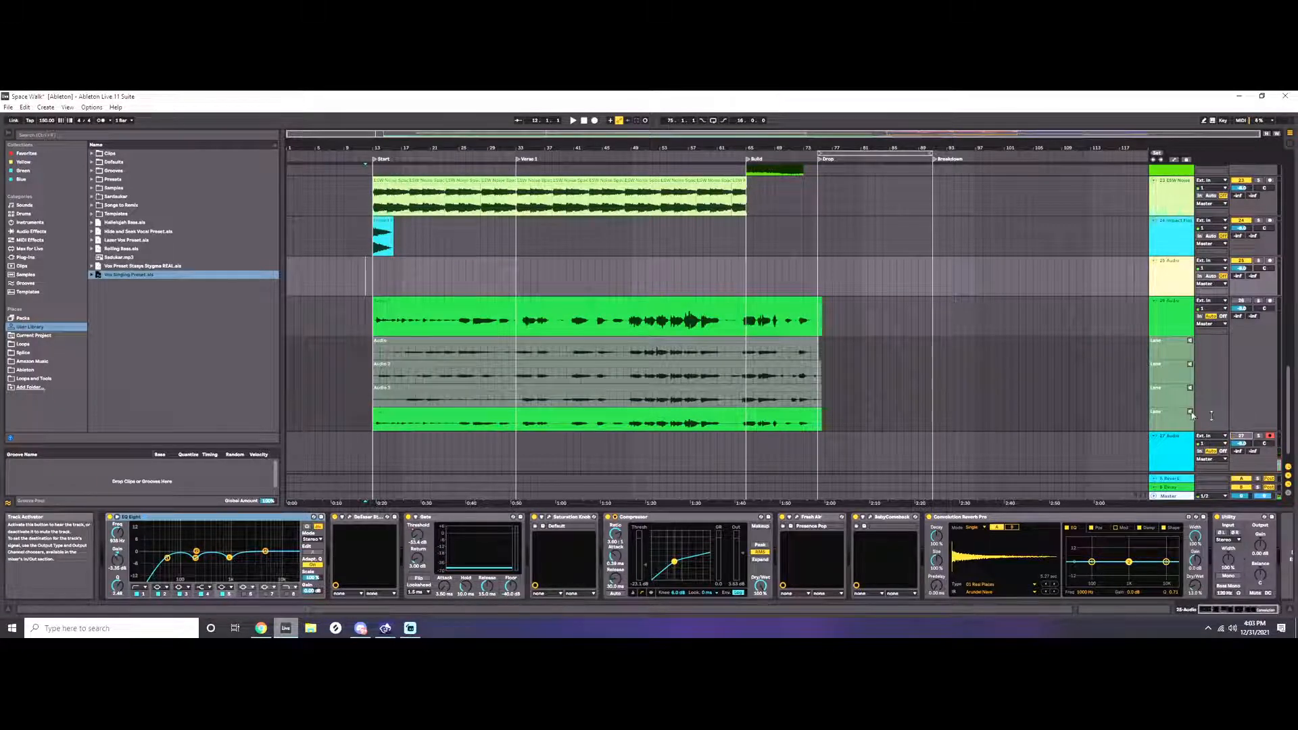
key("space")
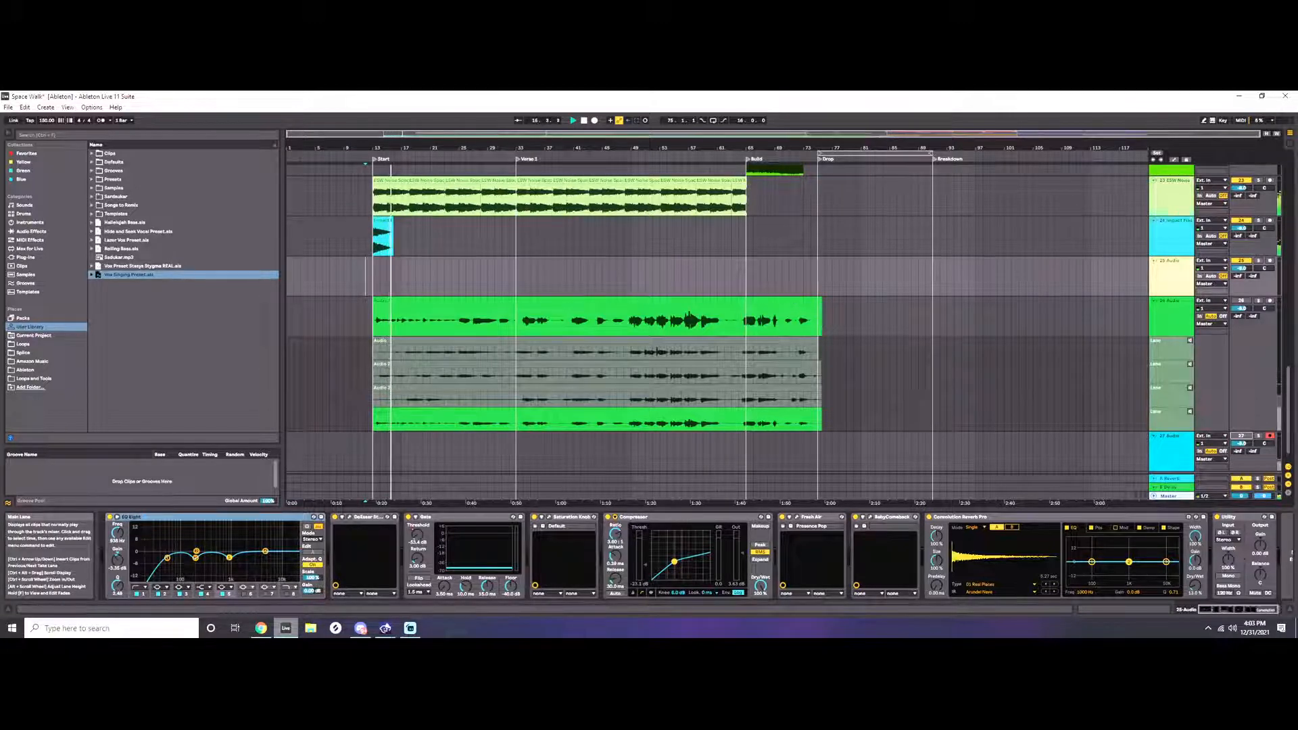
key("alt+Tab")
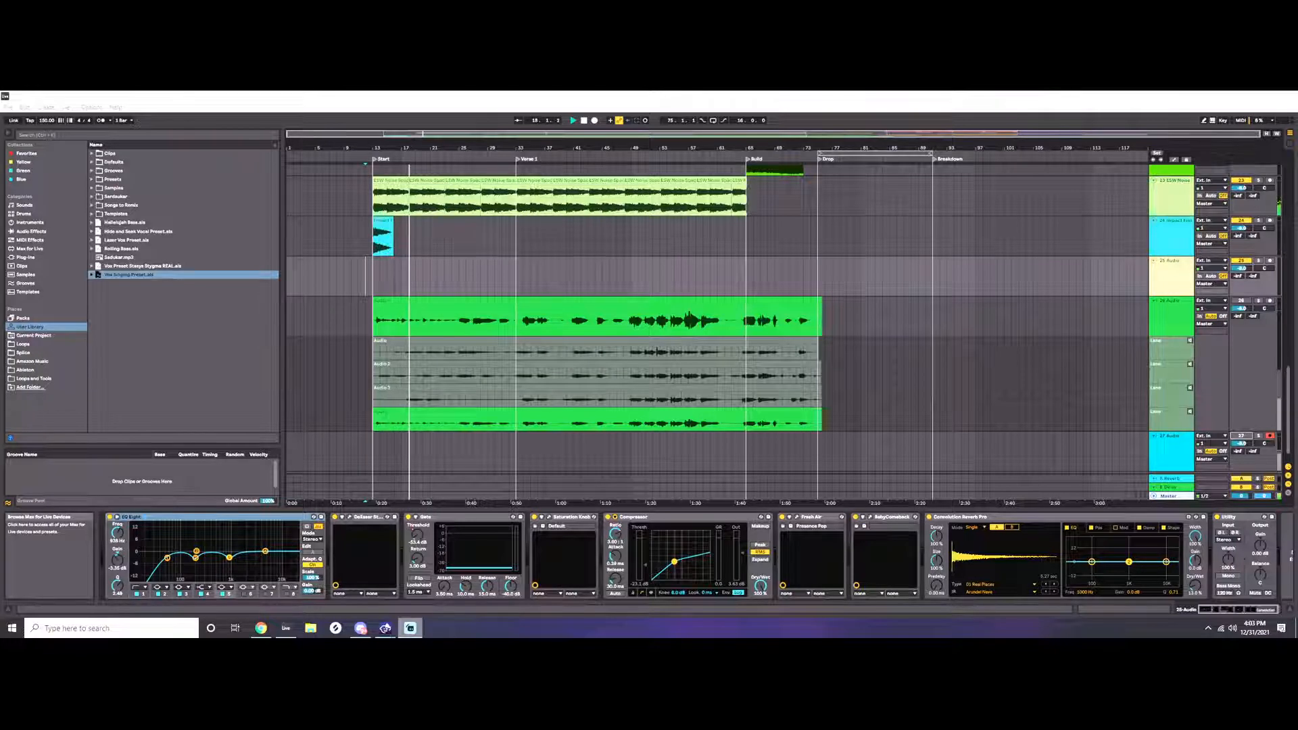
mouse_move(257, 635)
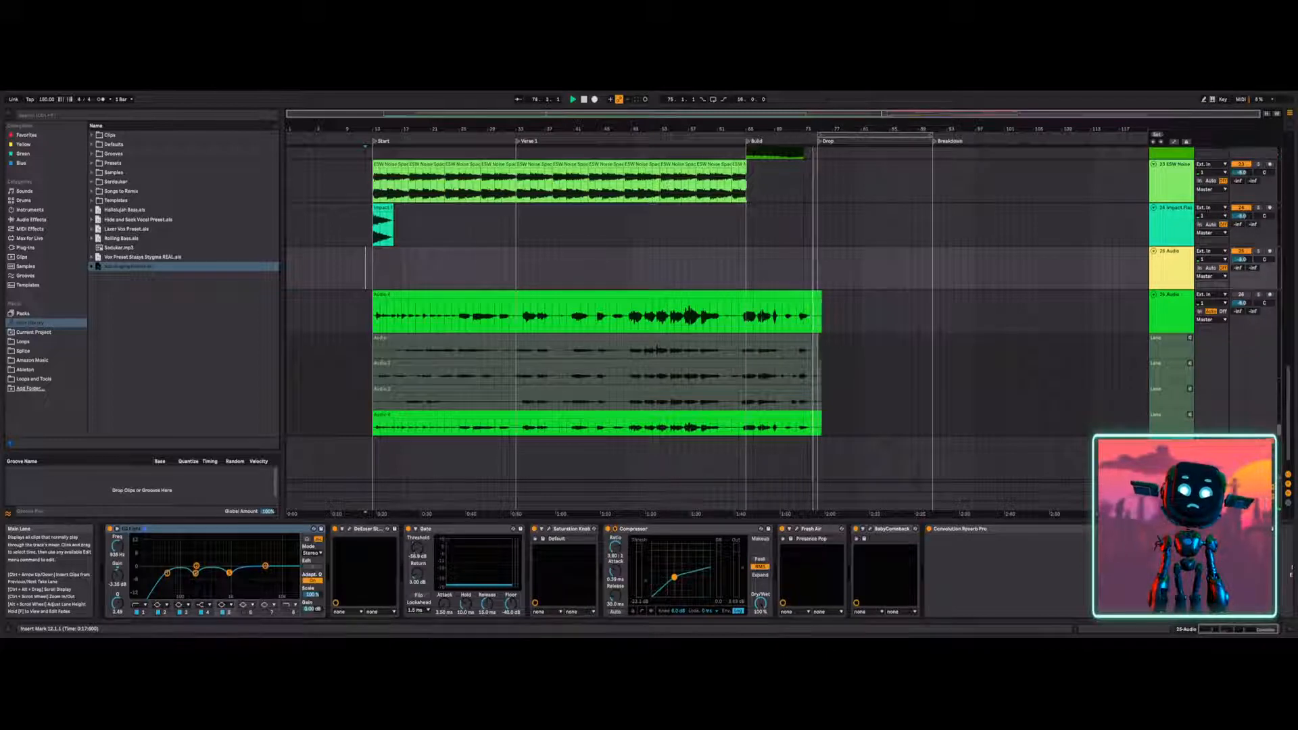
Examine the arrangement's tracks during playback, from the drums and bass at the beginning down to the vocal take lanes.
scroll(717, 328, "up", 5)
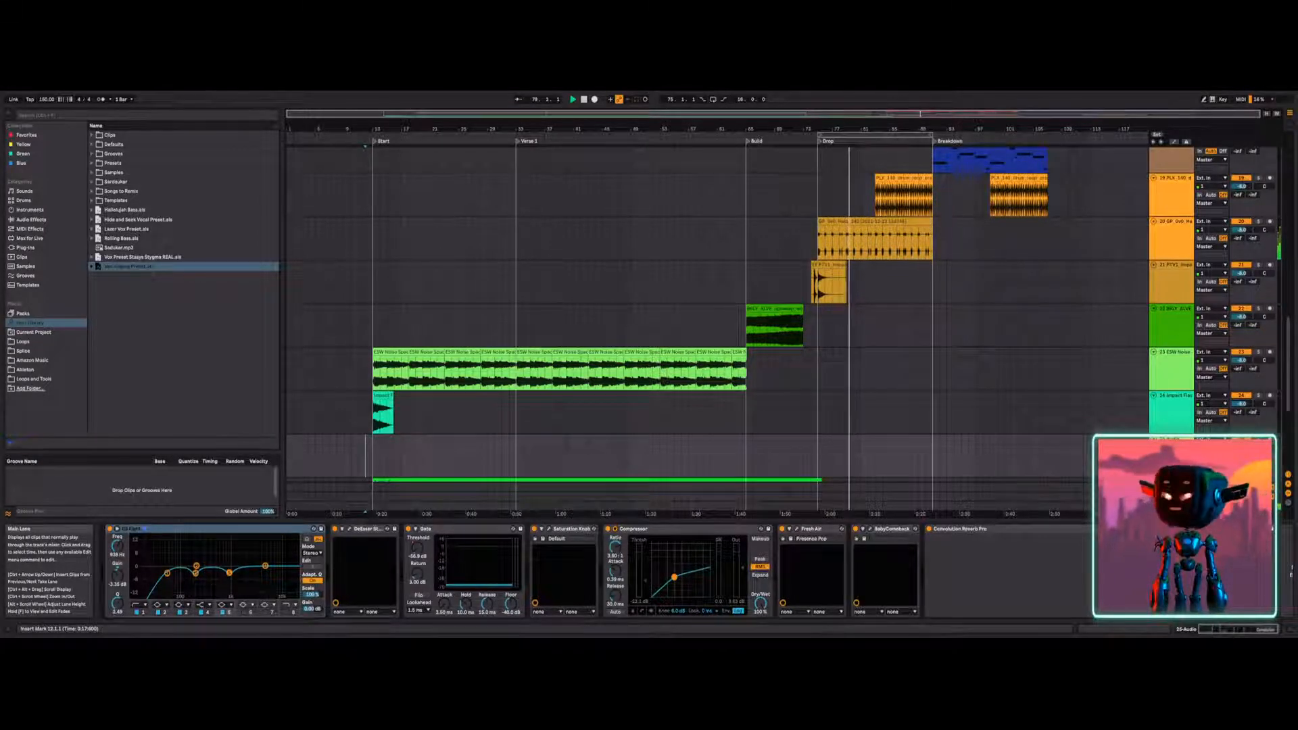
scroll(676, 324, "up", 10)
scroll(676, 324, "up", 8)
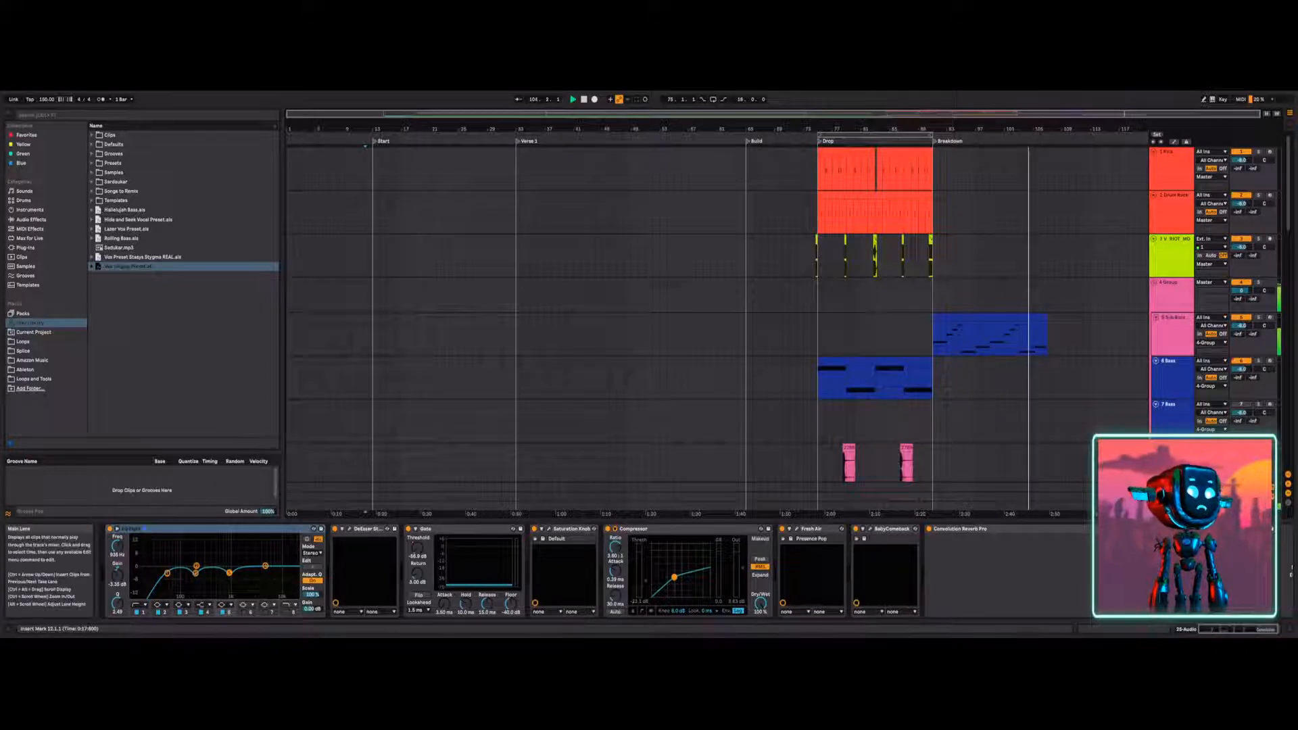
left_click(557, 351)
scroll(906, 384, "down", 15)
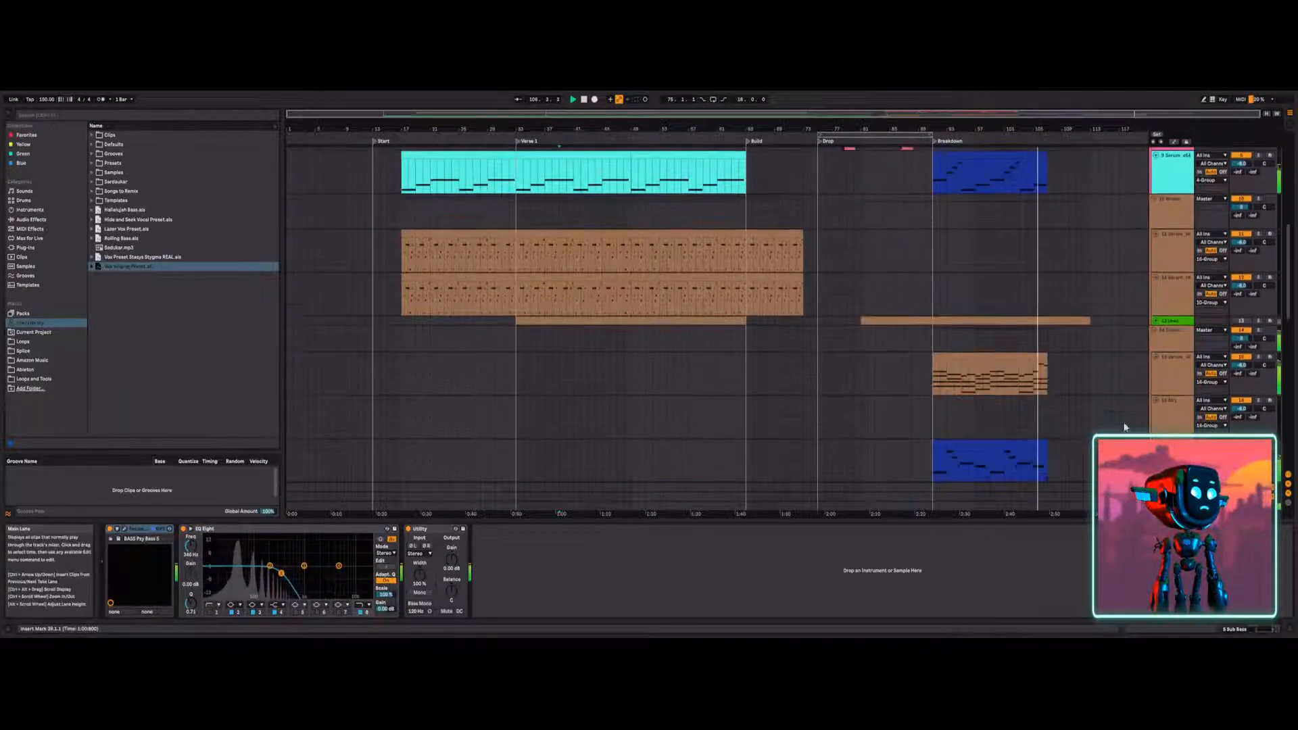
scroll(1201, 438, "down", 10)
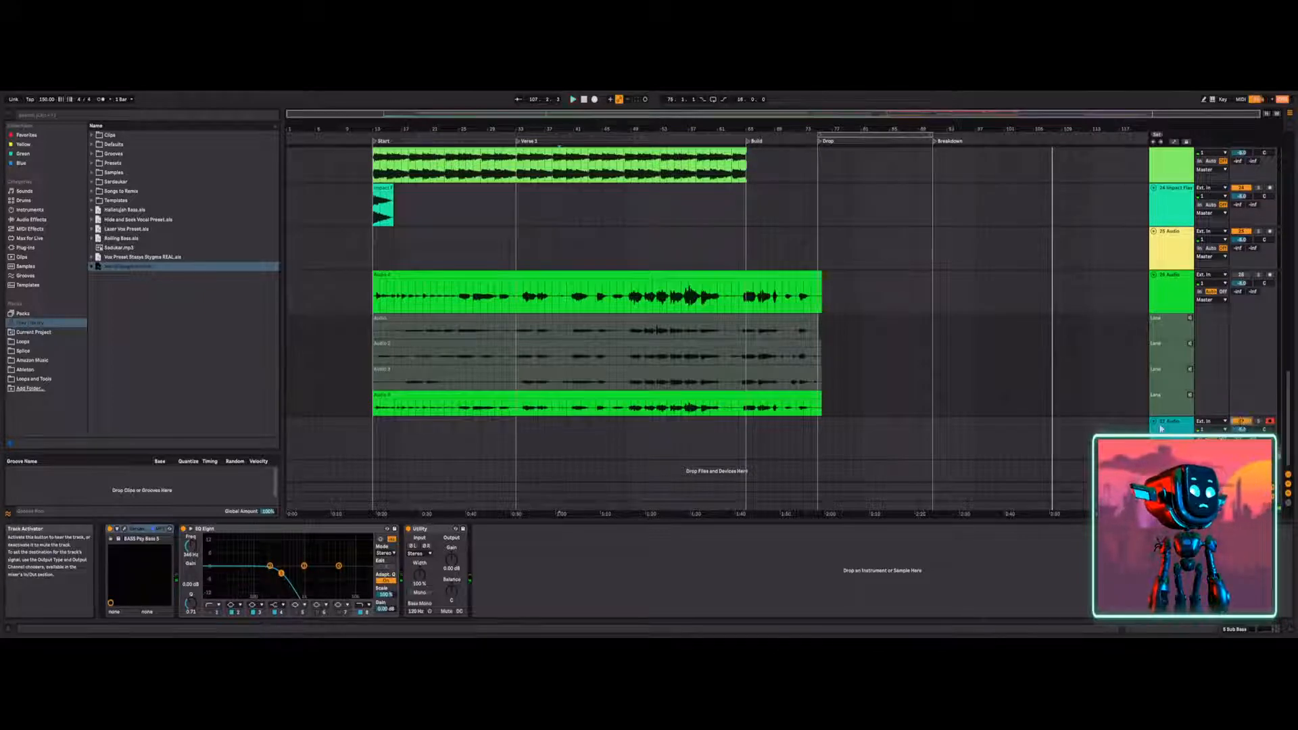
Stop playback at the Start marker and select the recorded vocal clip on the 26 Audio track to inspect it.
left_click(365, 255)
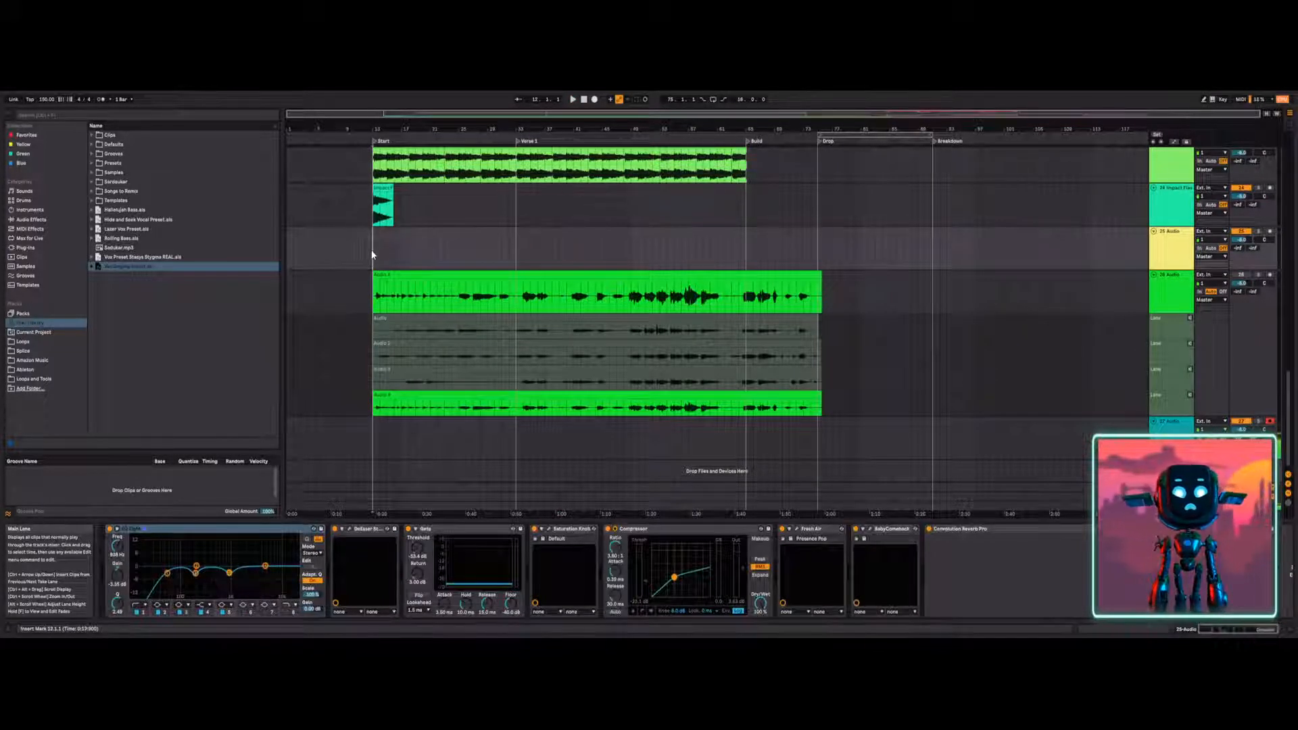
scroll(368, 263, "up", 4)
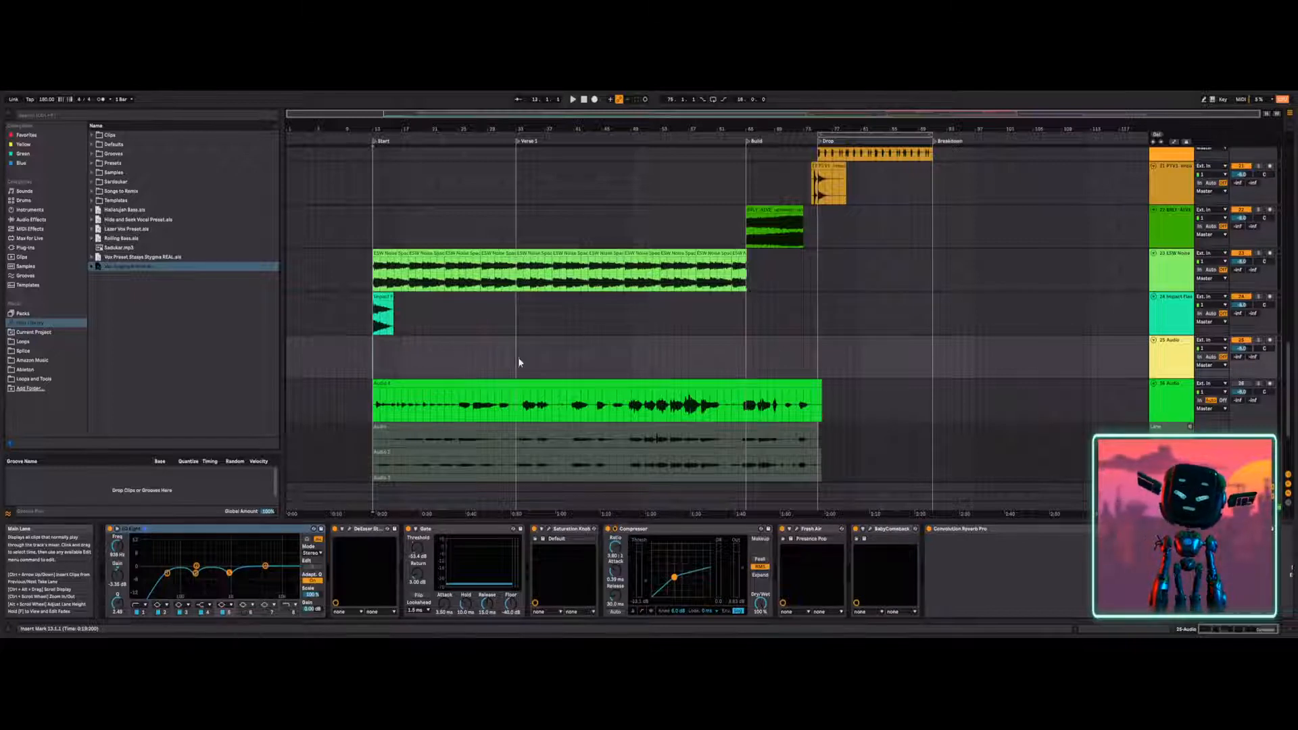
left_click(764, 404)
scroll(764, 396, "down", 1)
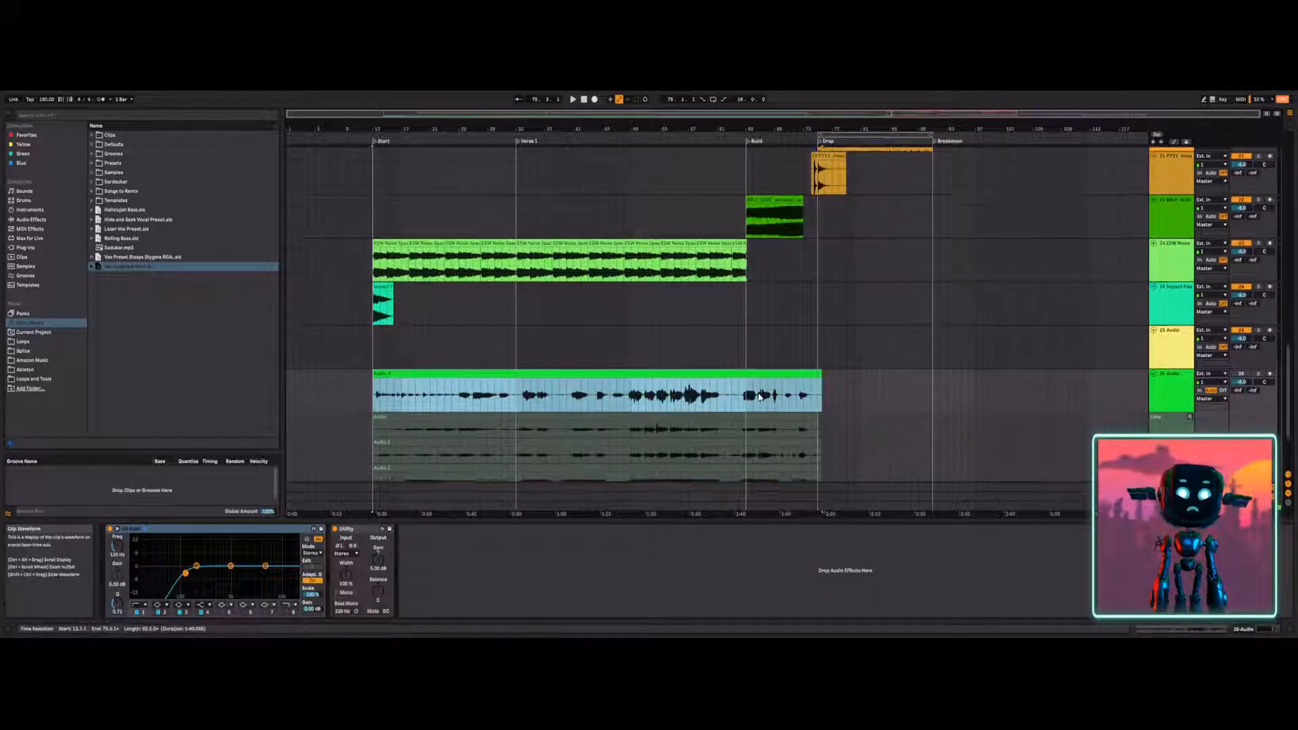
scroll(764, 396, "down", 1)
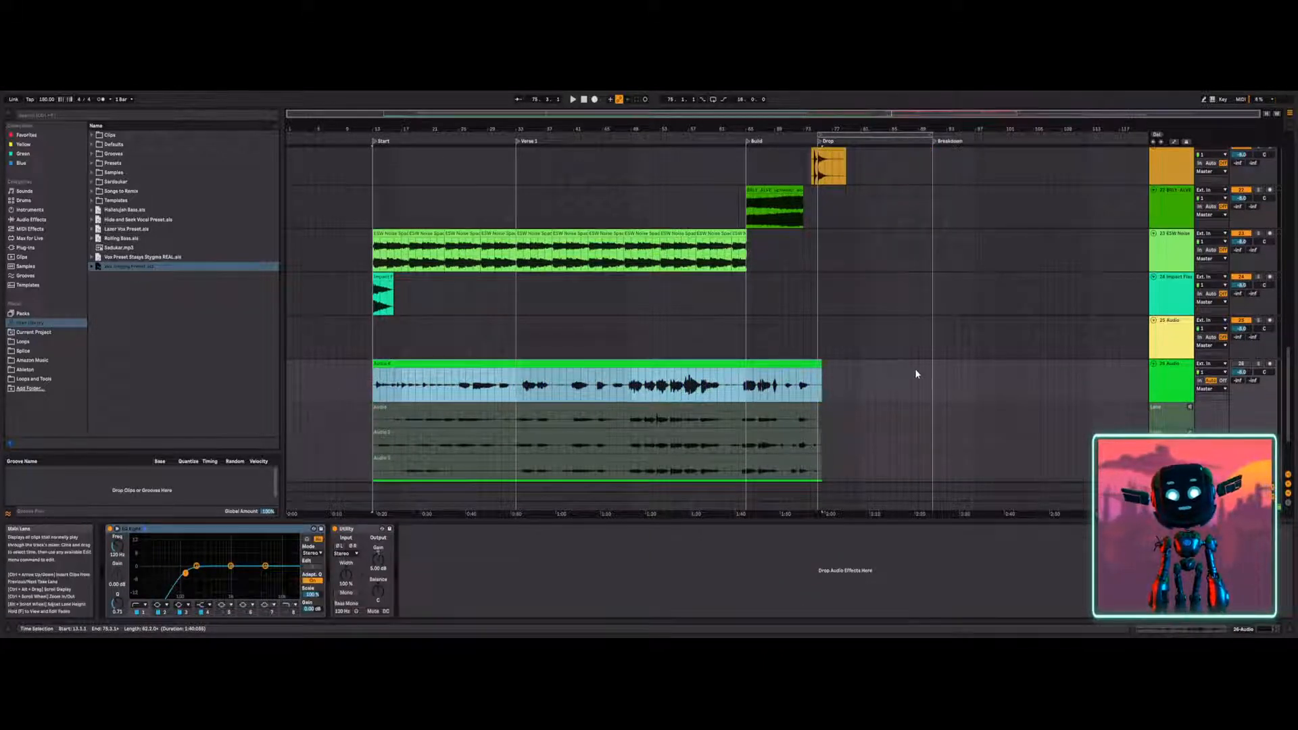
scroll(462, 407, "down", 3)
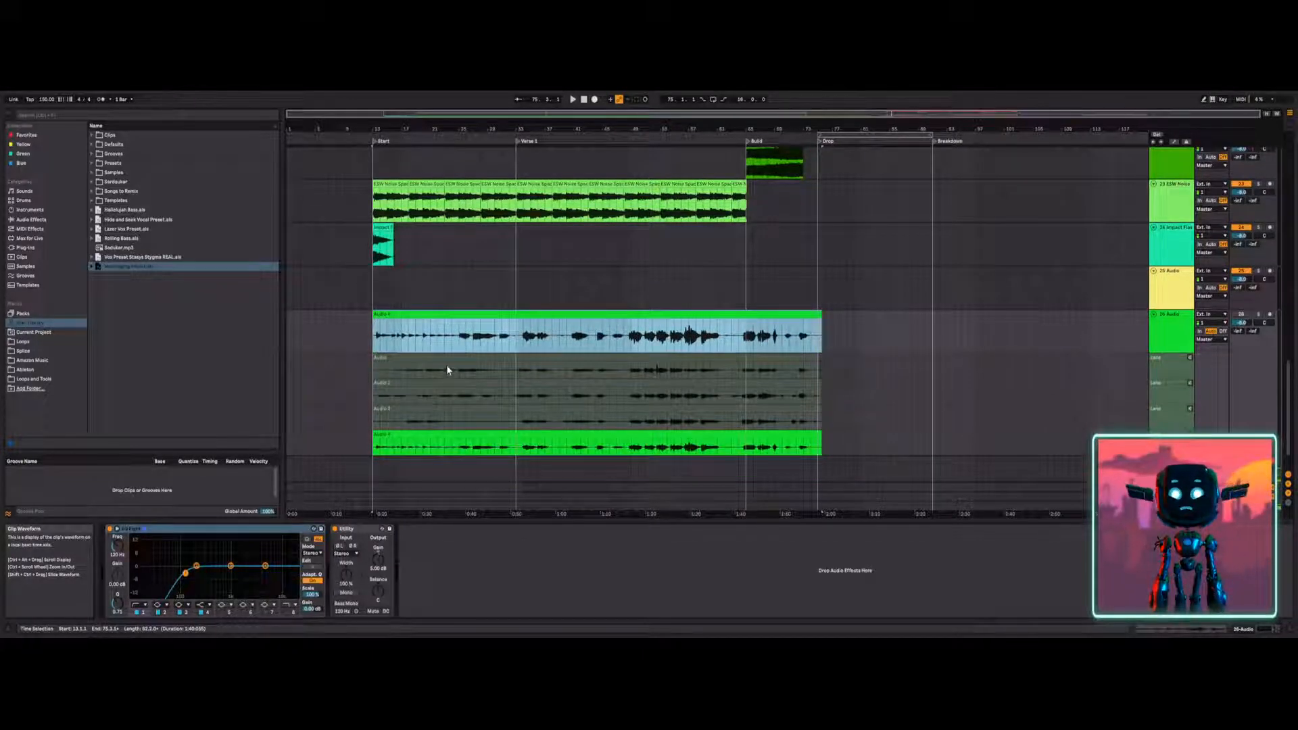
Highlight the empty time span from the Start marker to the Drop marker on the 25 Audio track, and clear the selection.
left_click(374, 287)
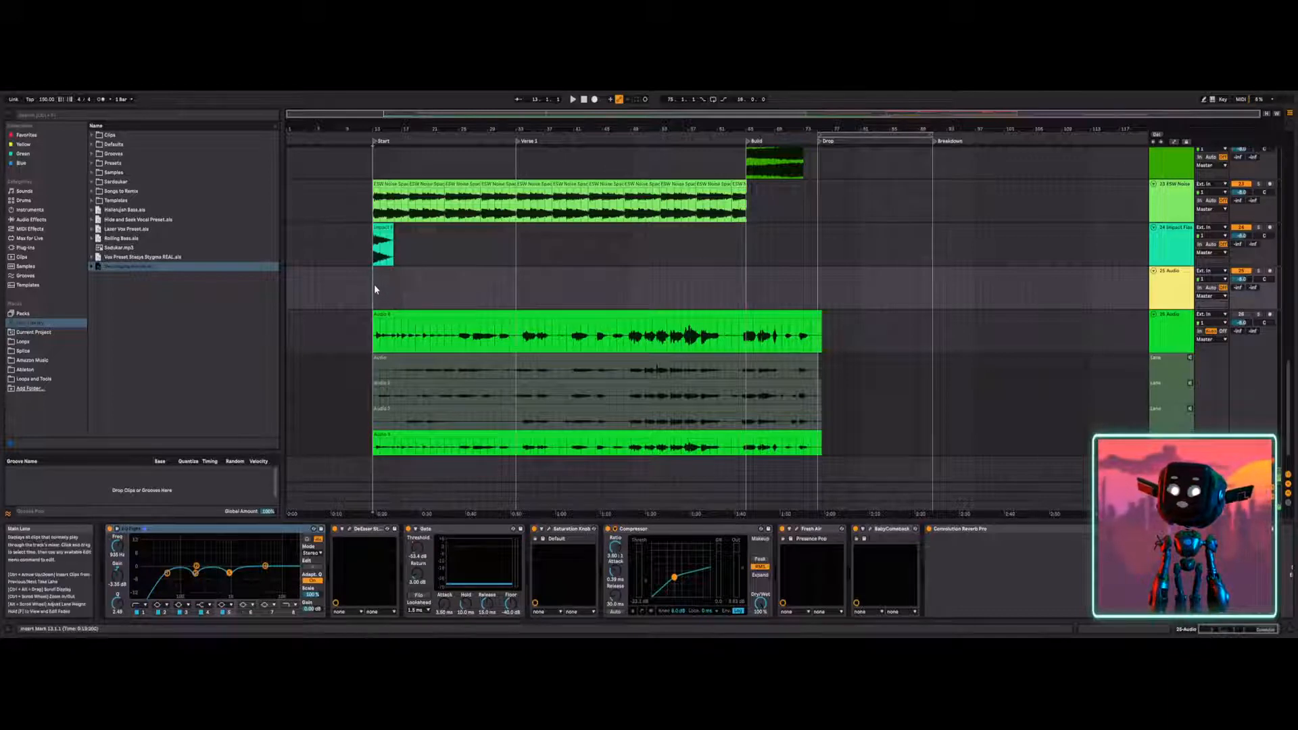
left_click_drag(418, 287, 842, 290)
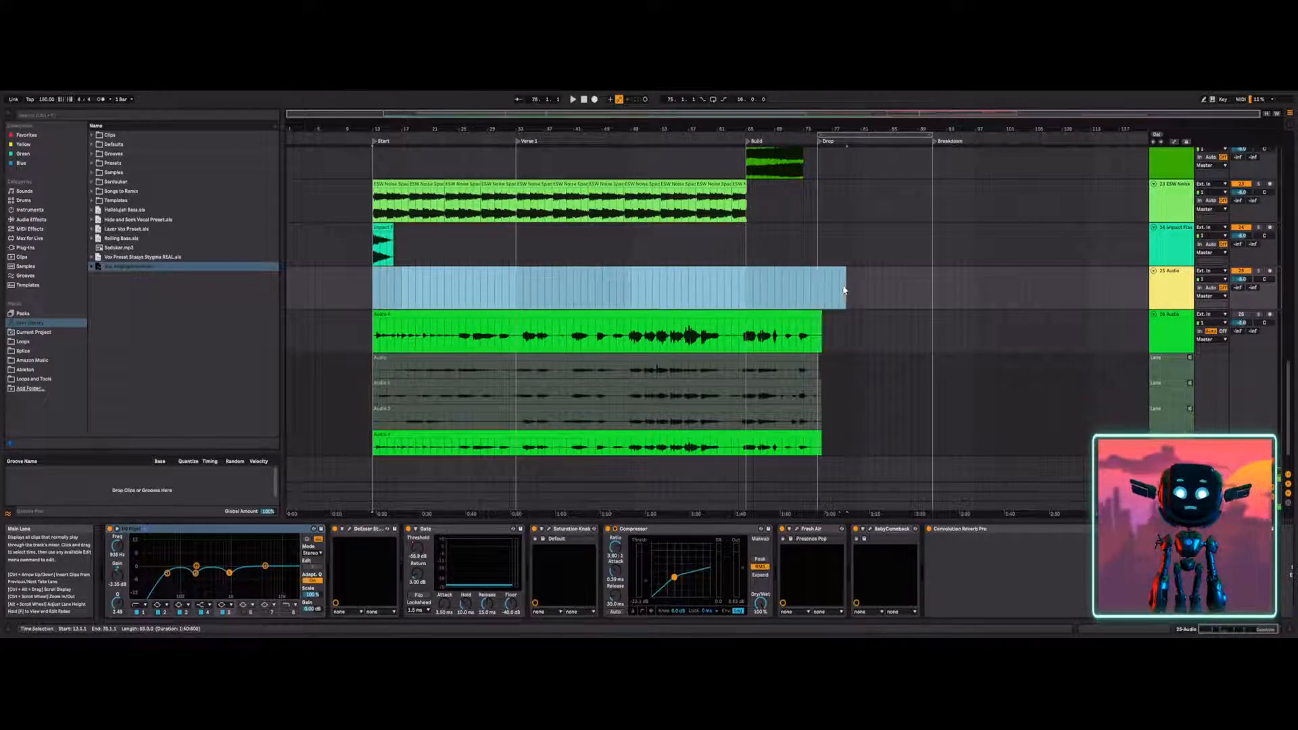
left_click(806, 282)
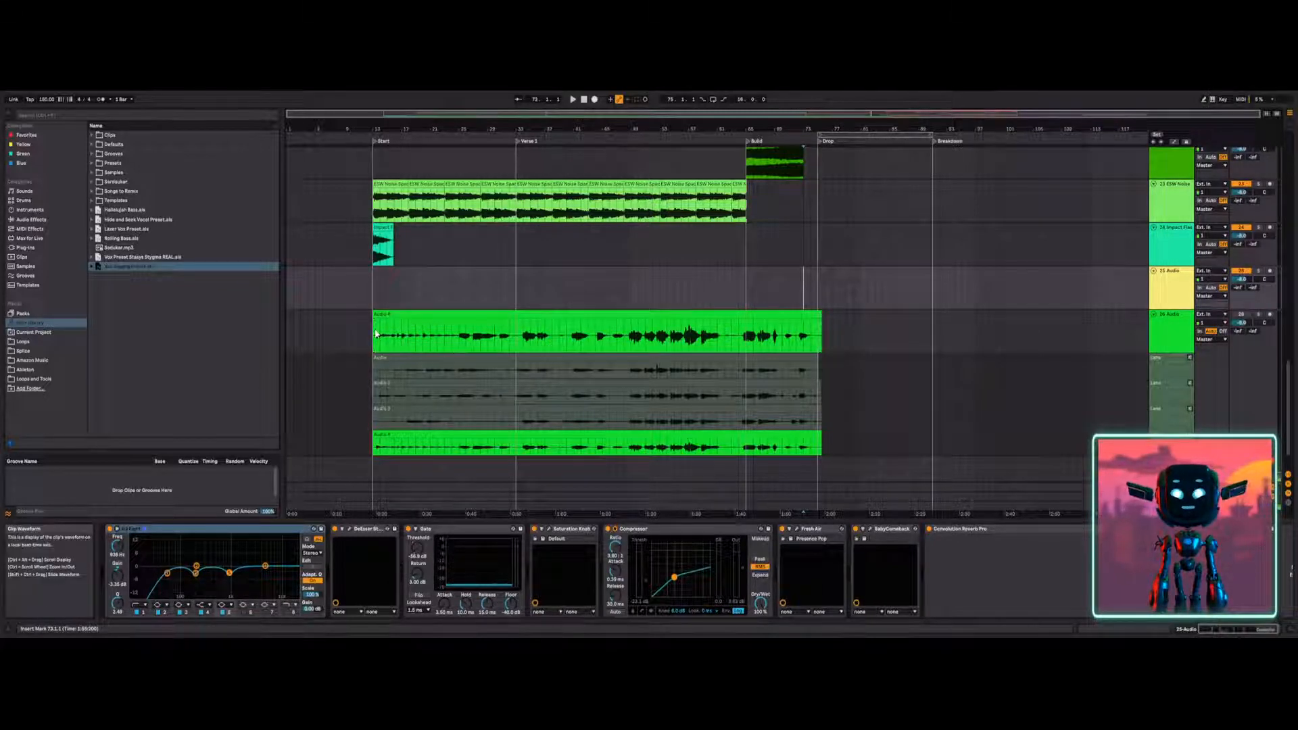
left_click_drag(376, 282, 824, 289)
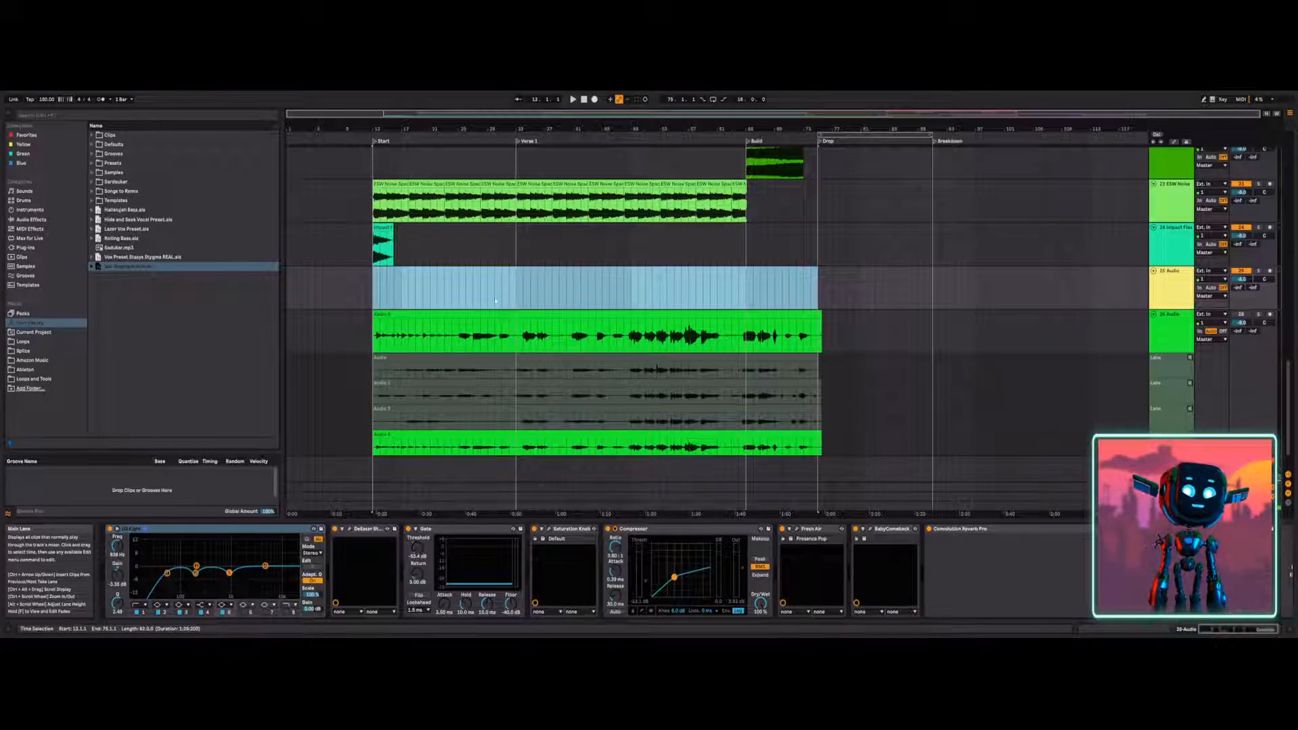
left_click(1169, 277)
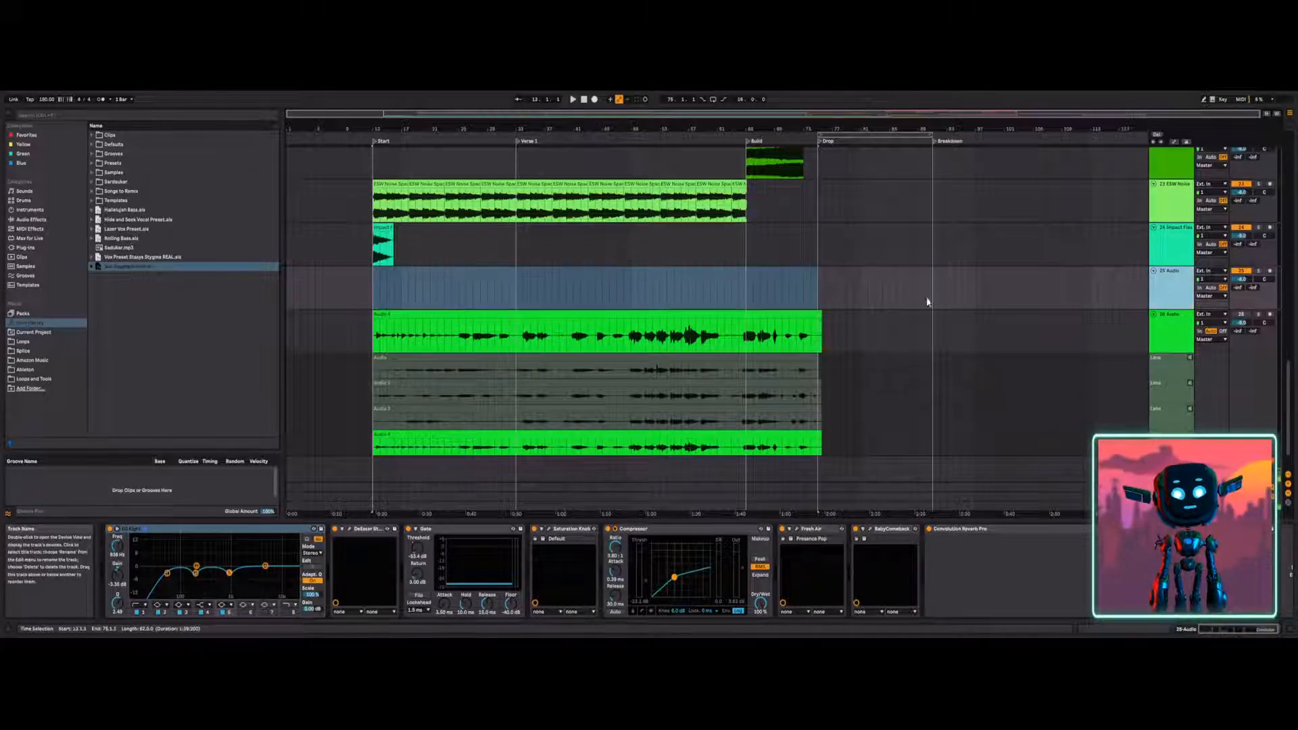
left_click(371, 292)
left_click(193, 531)
left_click(377, 282)
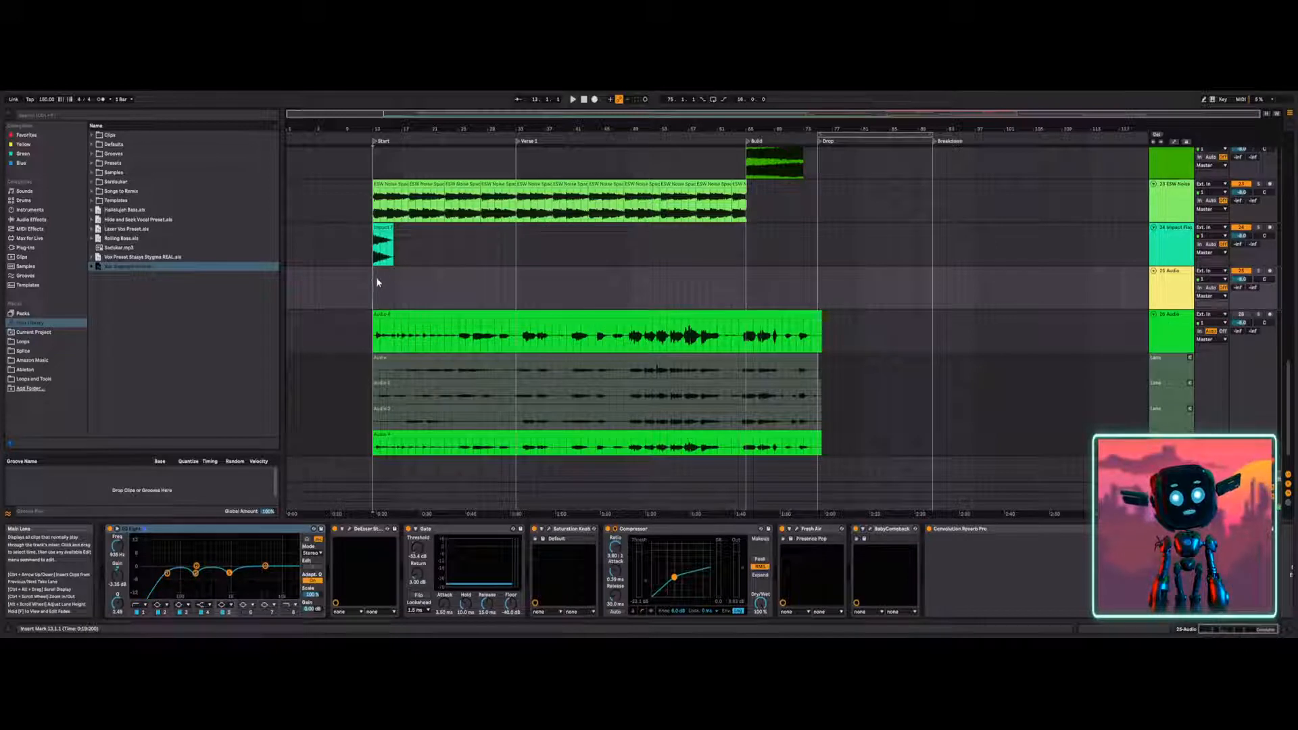
Select the full length of the vocal clip on the 26 Audio track's main lane, and clear the selection.
left_click(355, 336)
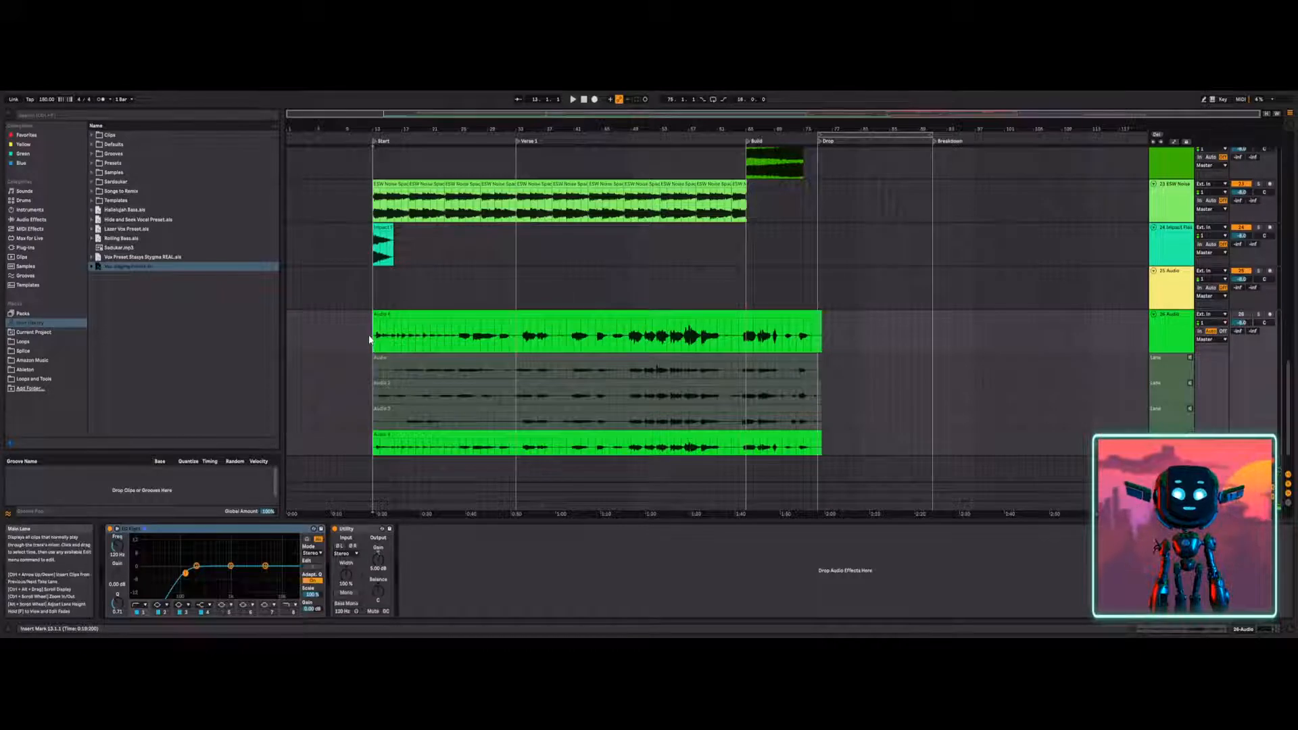
left_click_drag(434, 338, 771, 346)
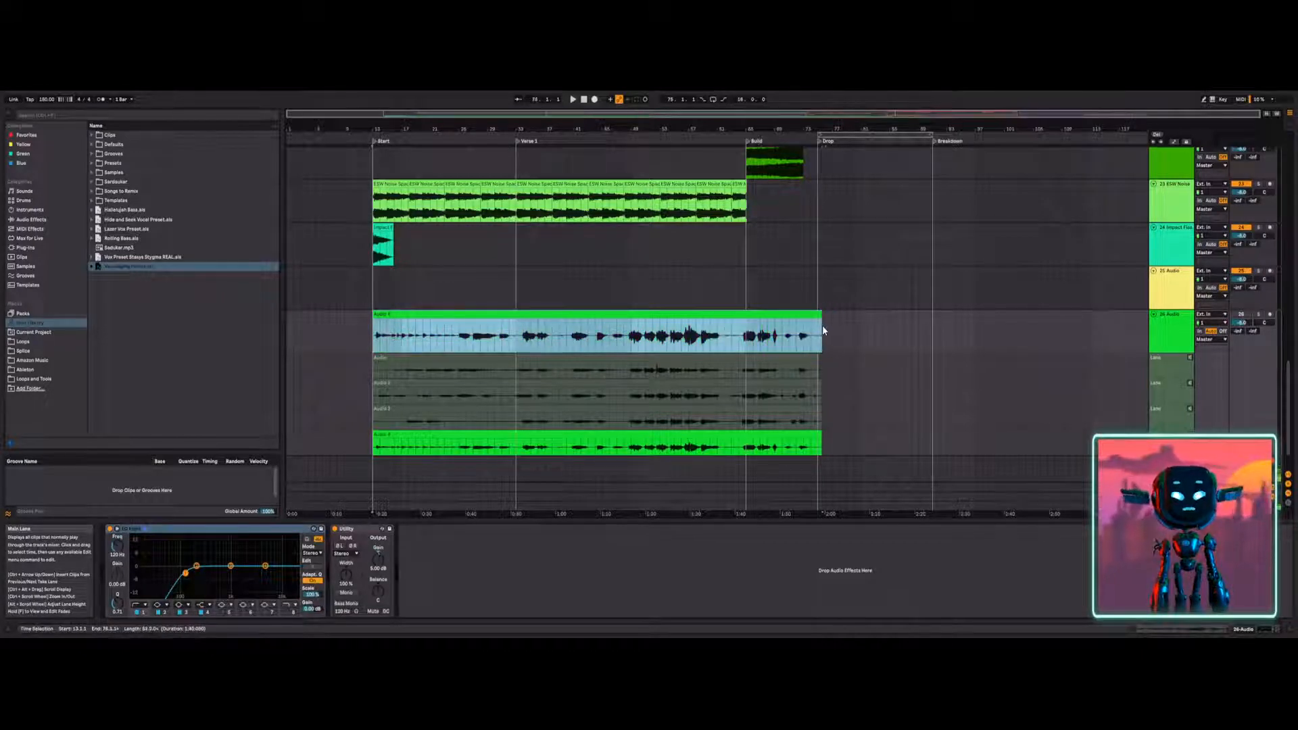
left_click(422, 368)
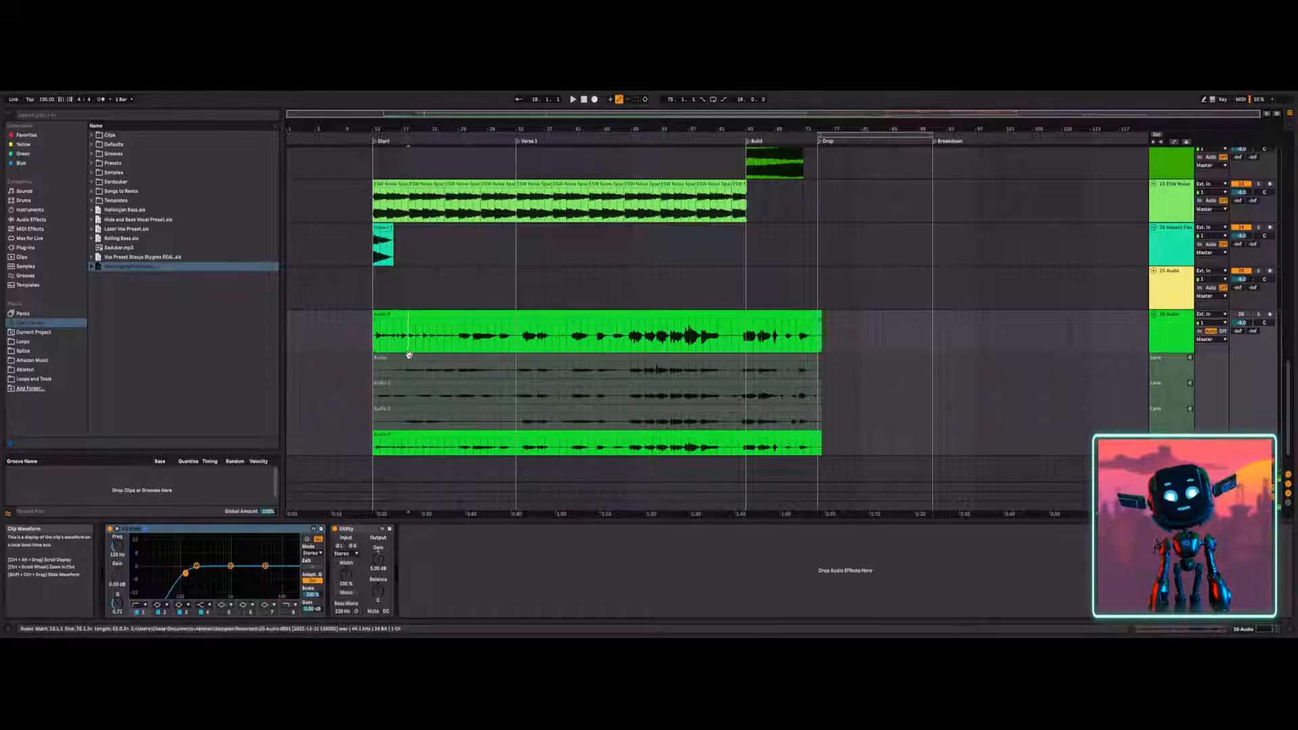
left_click(401, 452)
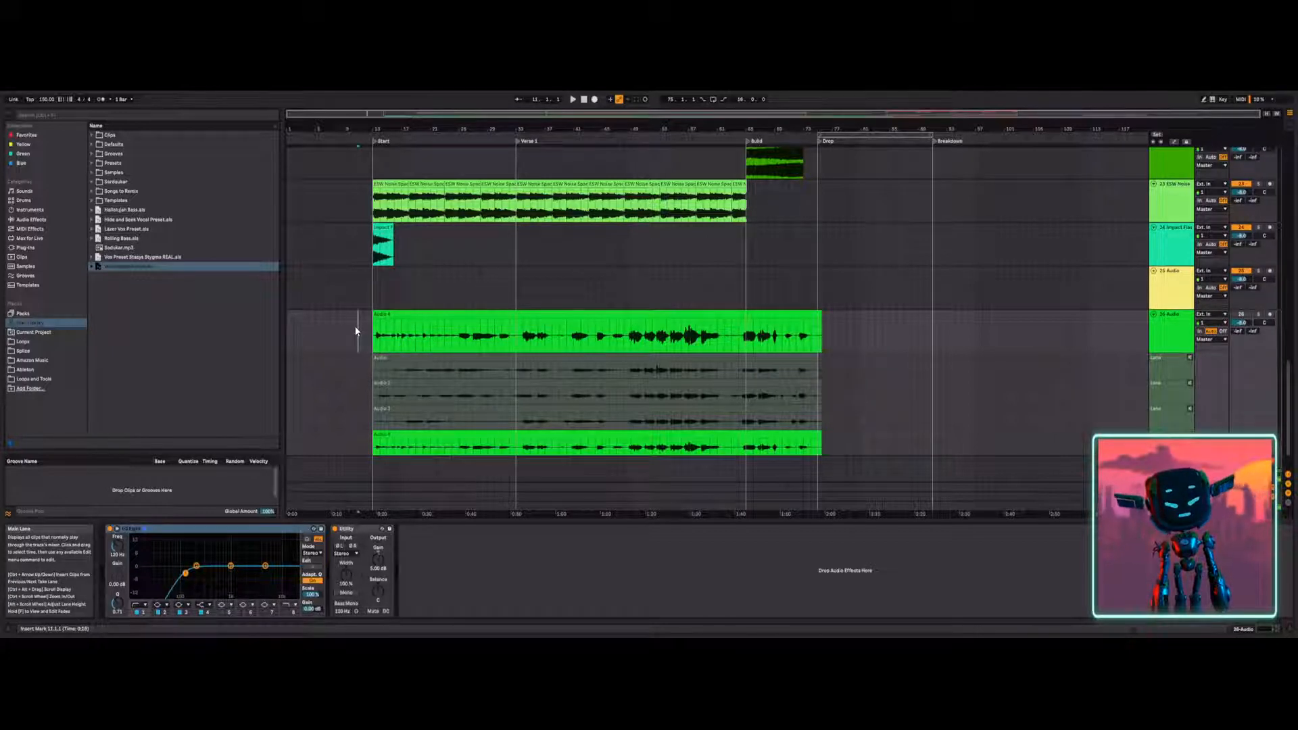
Toggle the take lanes of the 26 Audio track off and on, and turn on audition for the first take lane.
key("ctrl+alt+u")
key("ctrl+alt+u")
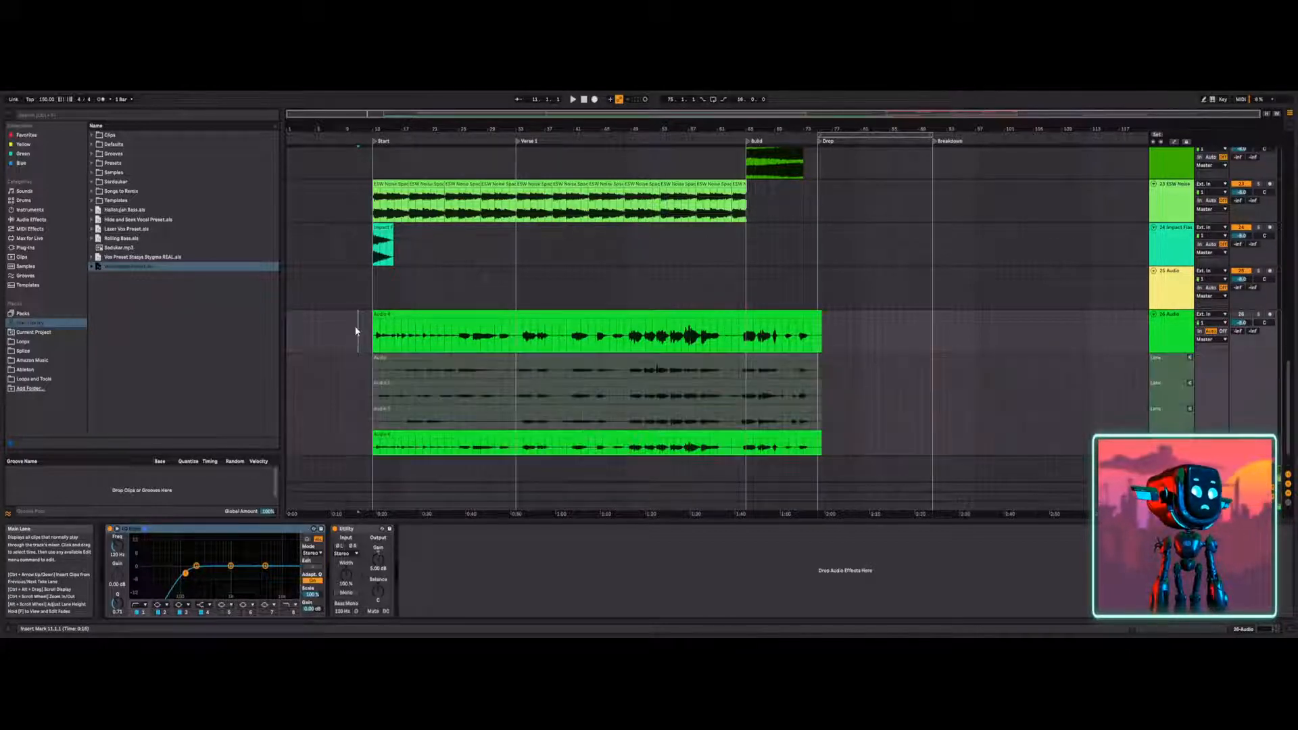
left_click(1190, 360)
key("space")
left_click(394, 370)
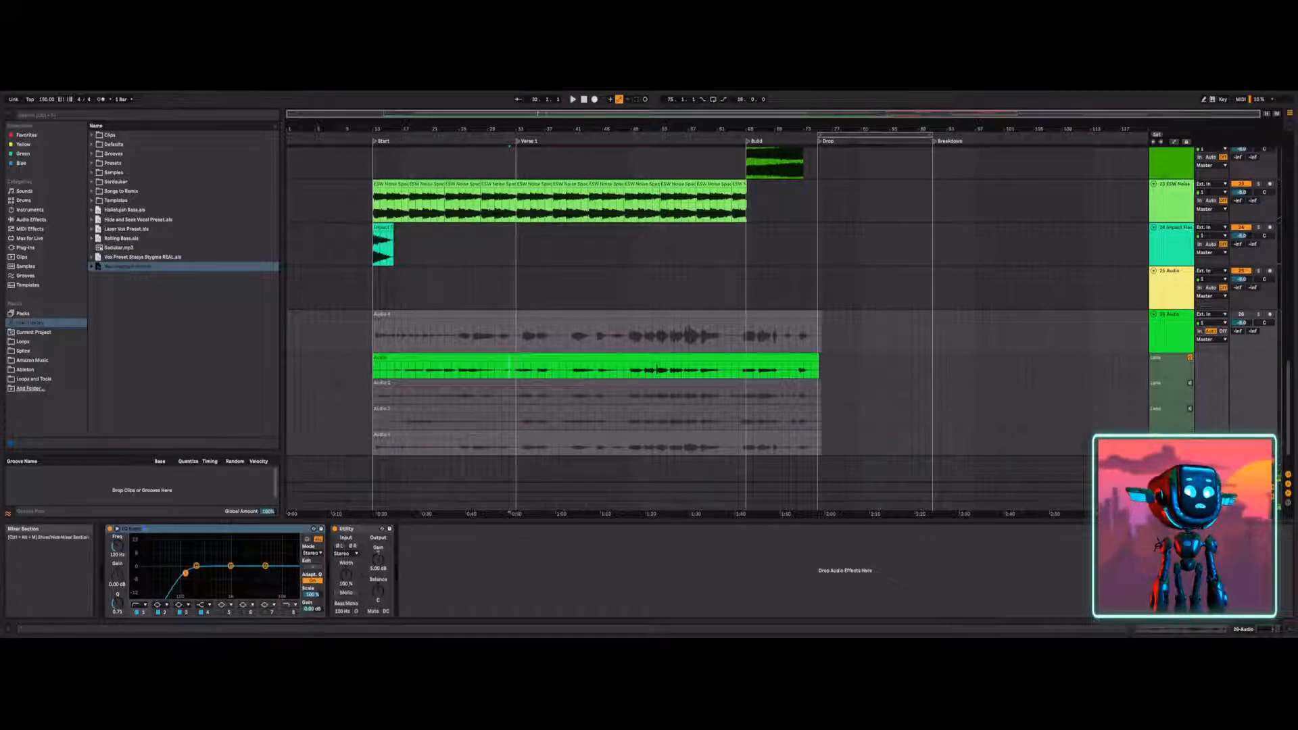
Play the auditioned first take around Verse 1 with the 26 Audio track active and 27 Audio muted, and stop playback.
scroll(509, 368, "down", 1)
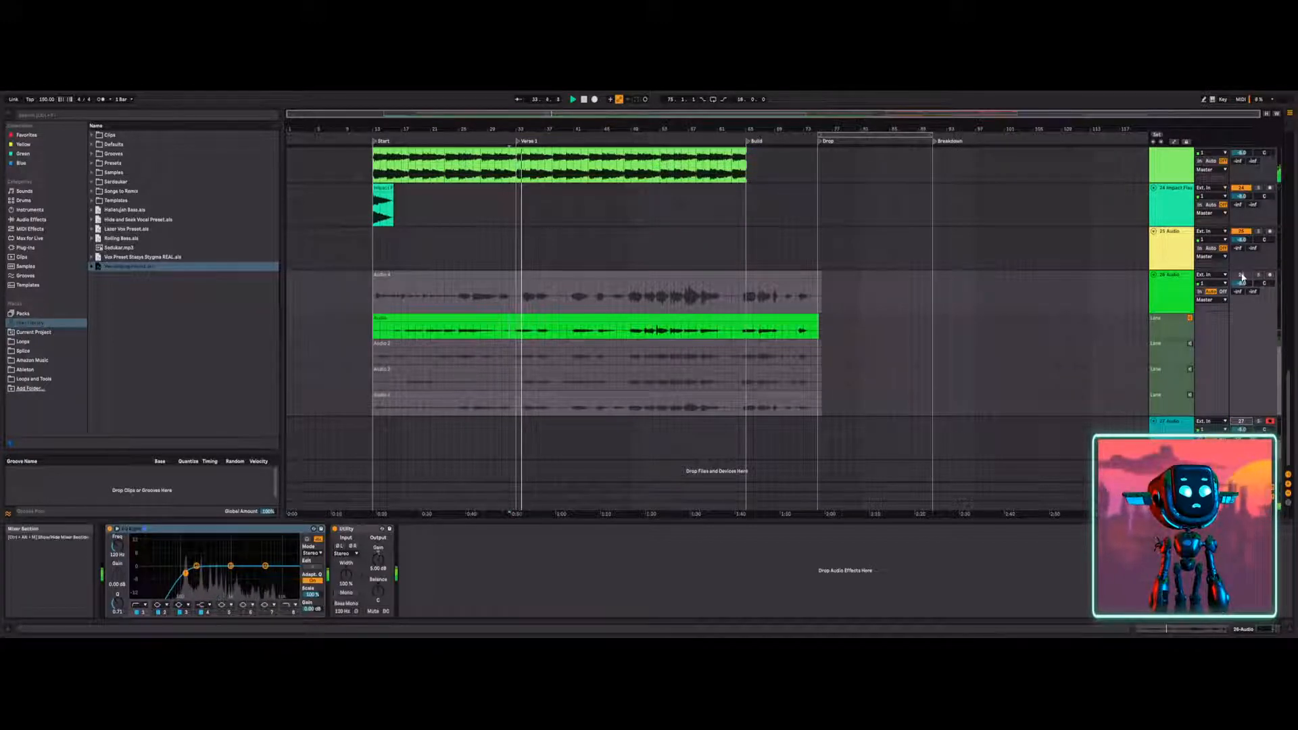
left_click(532, 328)
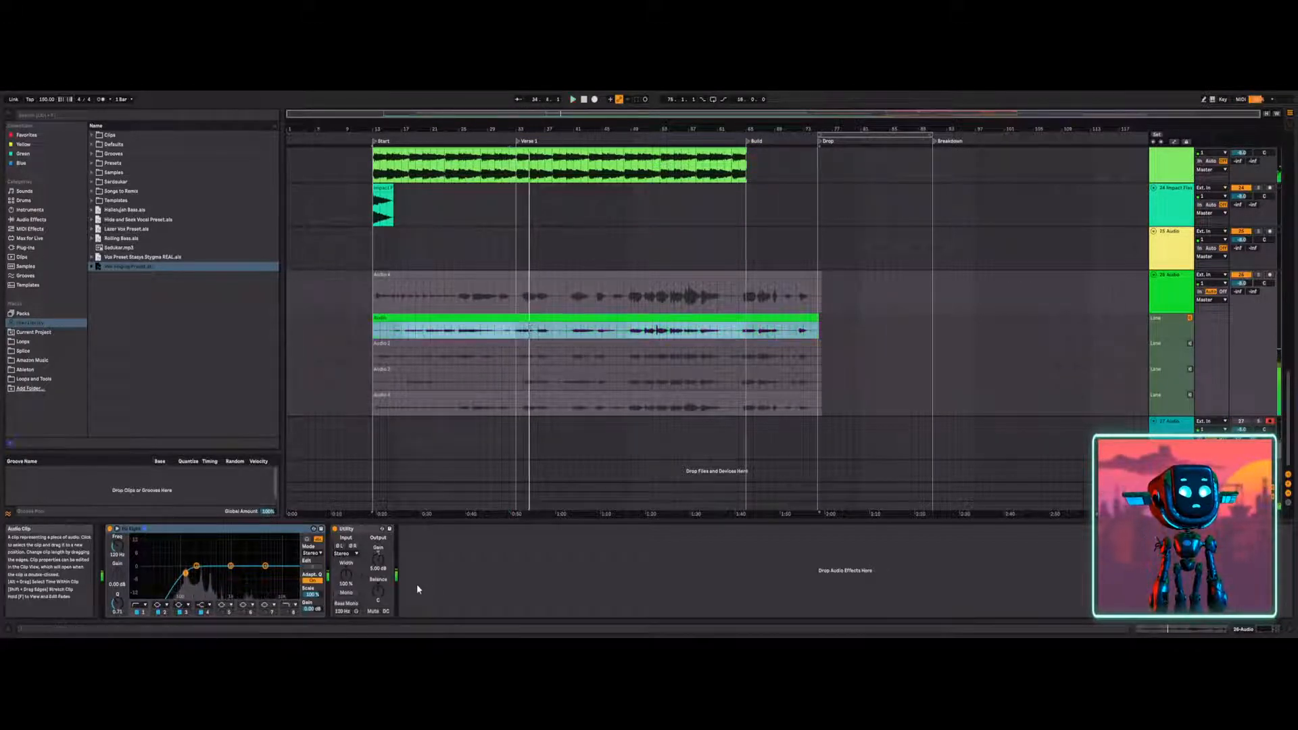
key("space")
Reactivate the 27 Audio track and set the Utility gain on the 26 Audio track to 10 dB.
left_click(1241, 423)
left_click(1242, 424)
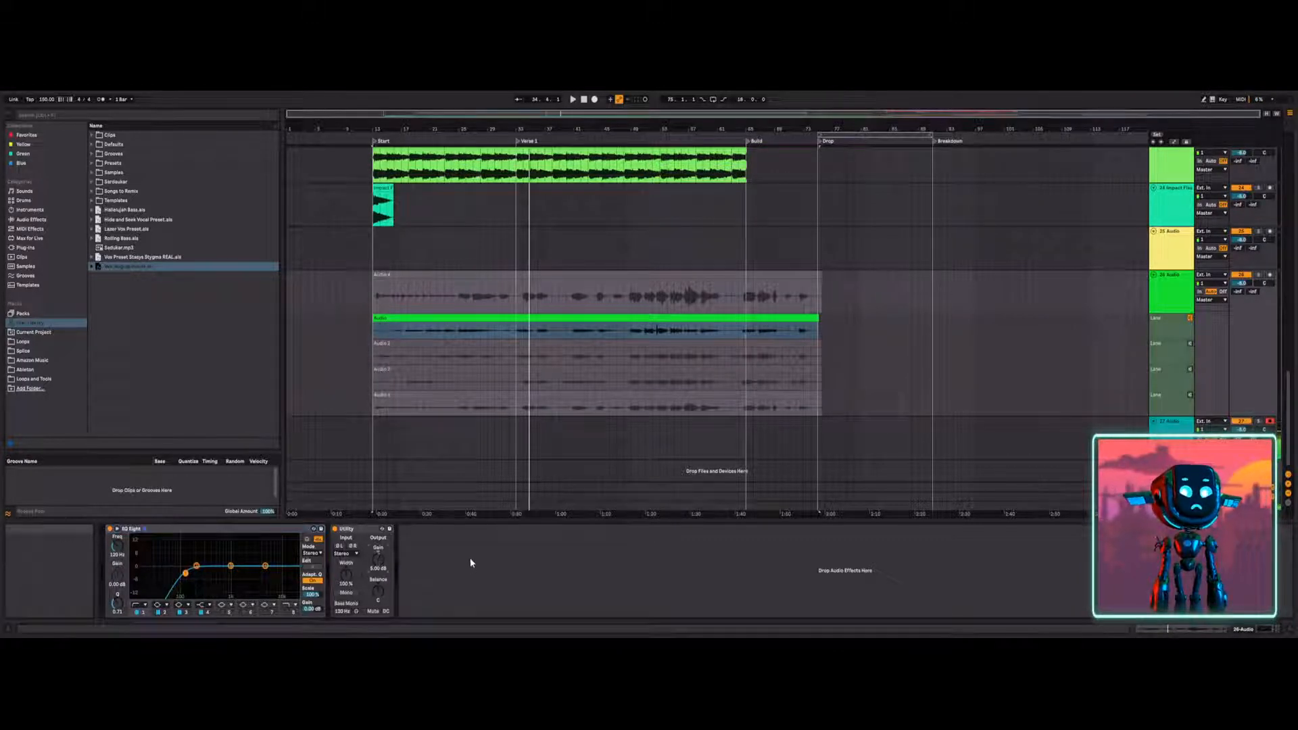
type("10")
key("Return")
Listen to the first vocal take around the Verse 1 marker with 27 Audio muted, and reactivate that track once playback stops.
key("space")
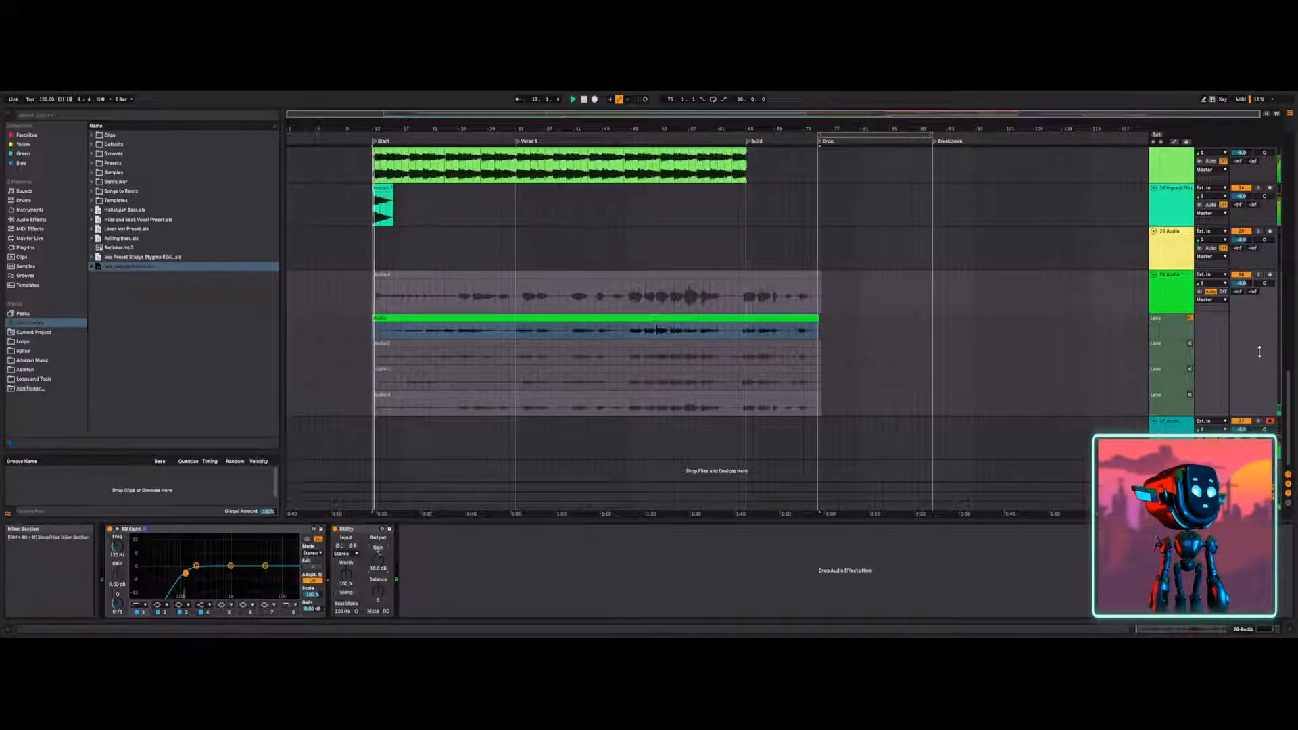
left_click(510, 327)
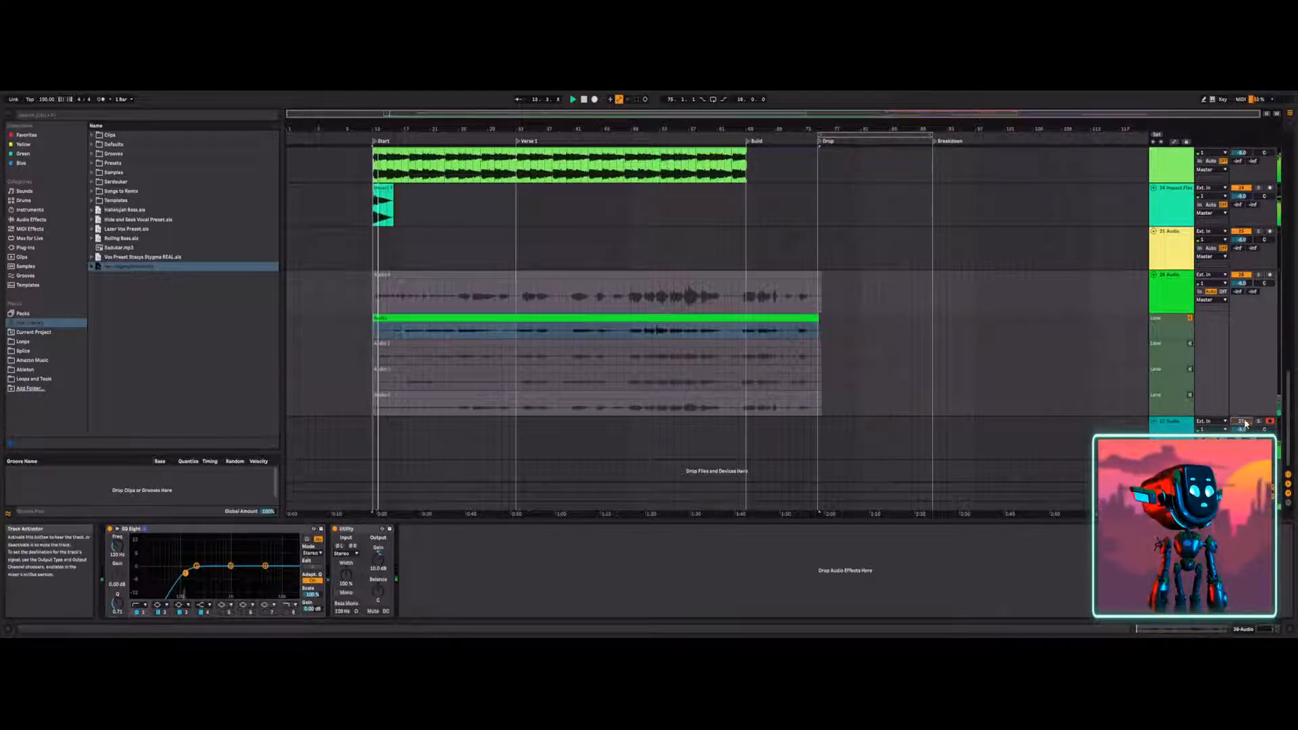
left_click(516, 337)
key("space")
key("space")
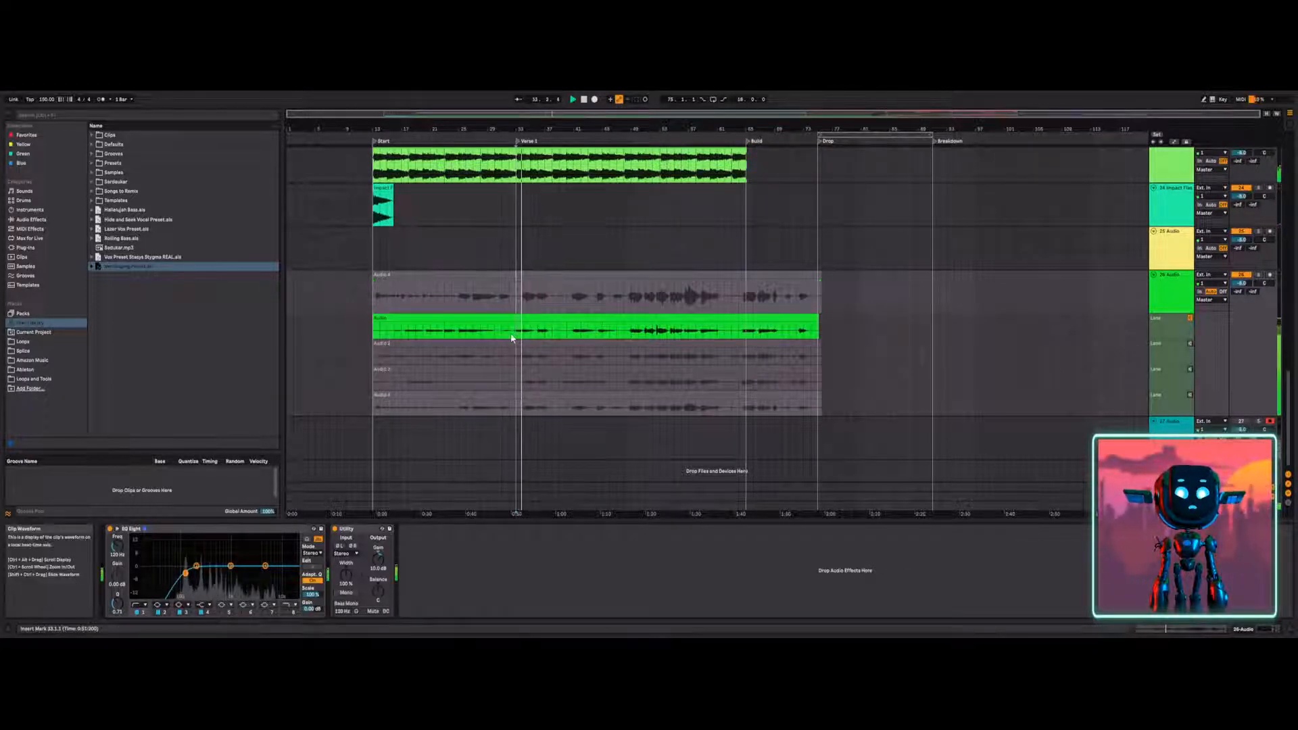
key("space")
key("space")
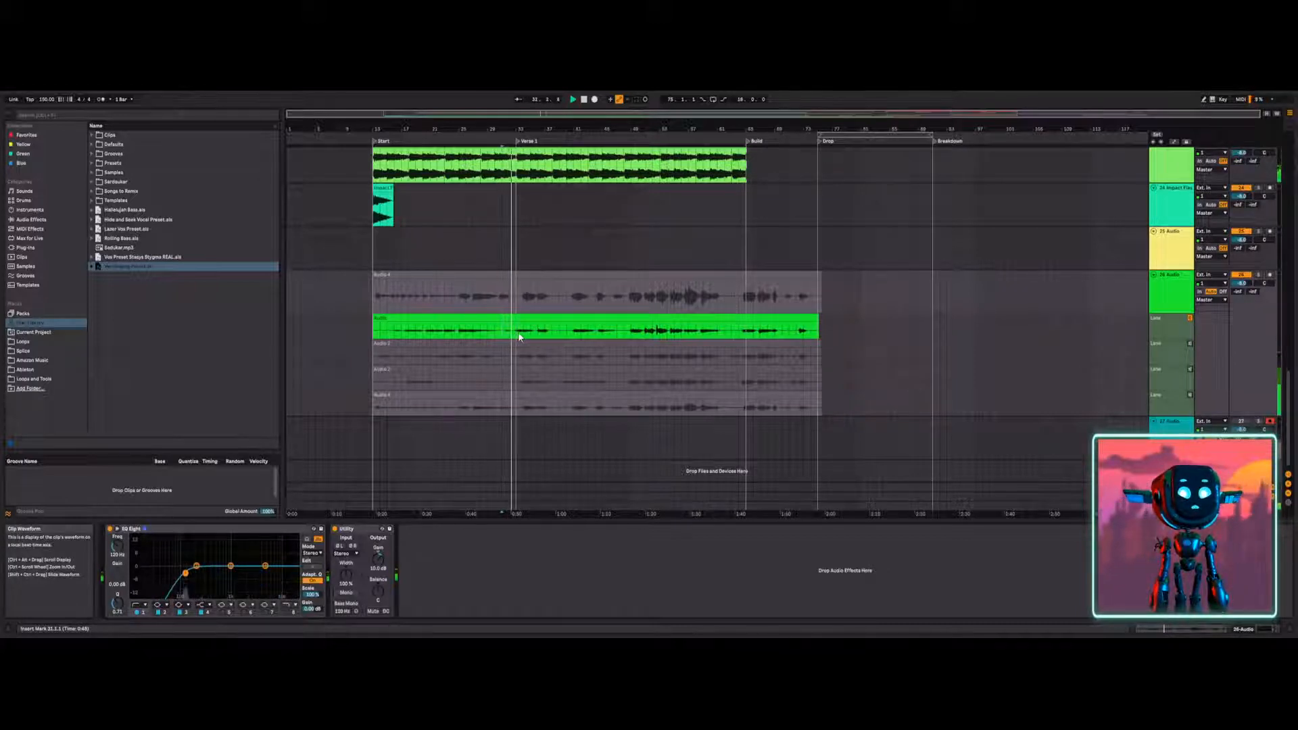
left_click_drag(512, 117, 509, 230)
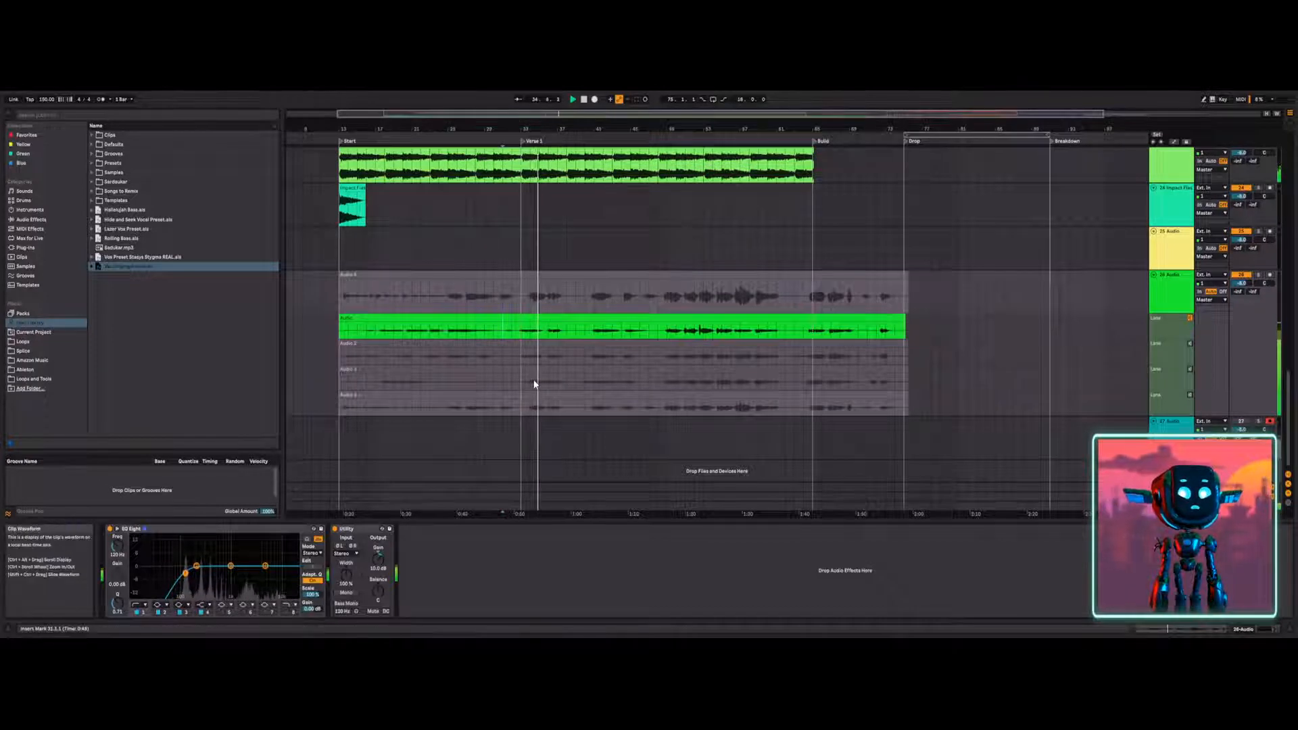
left_click(1242, 421)
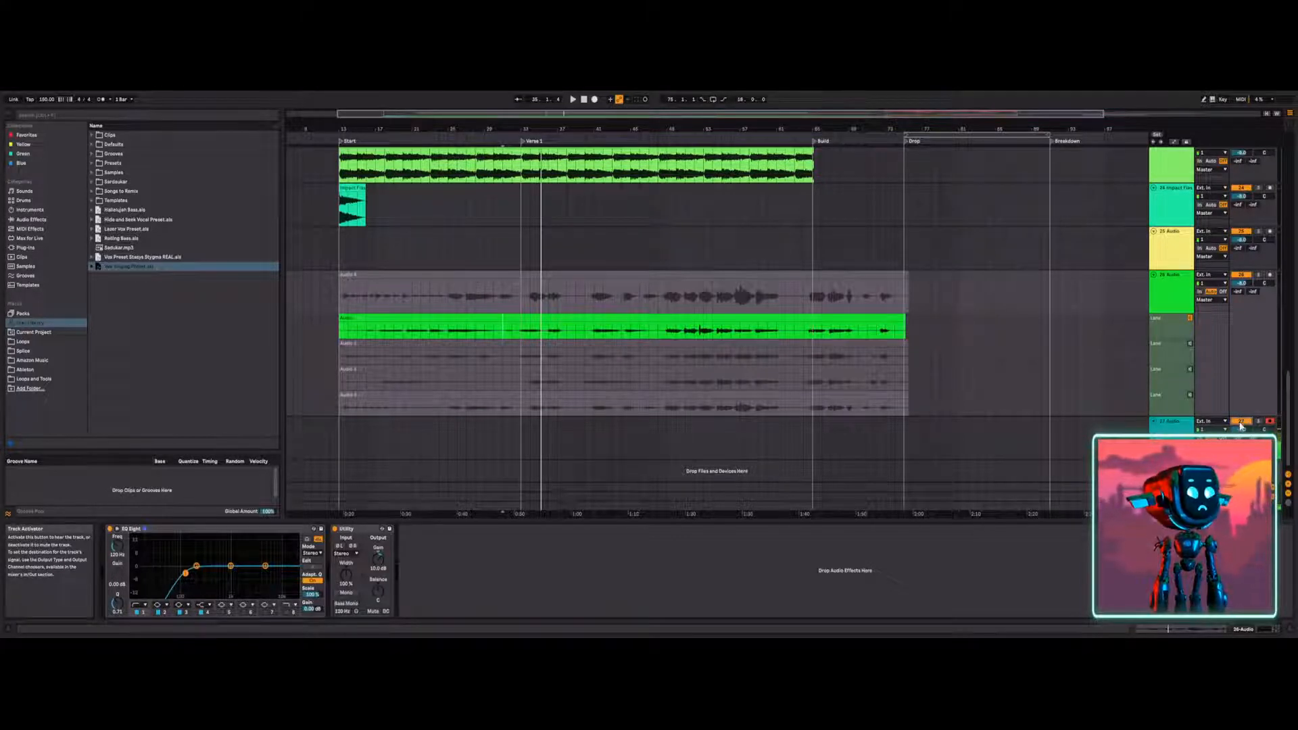
Replay the auditioned first take from two bars before the Verse 1 marker, and reactivate the 27 Audio track.
left_click(504, 331)
key("space")
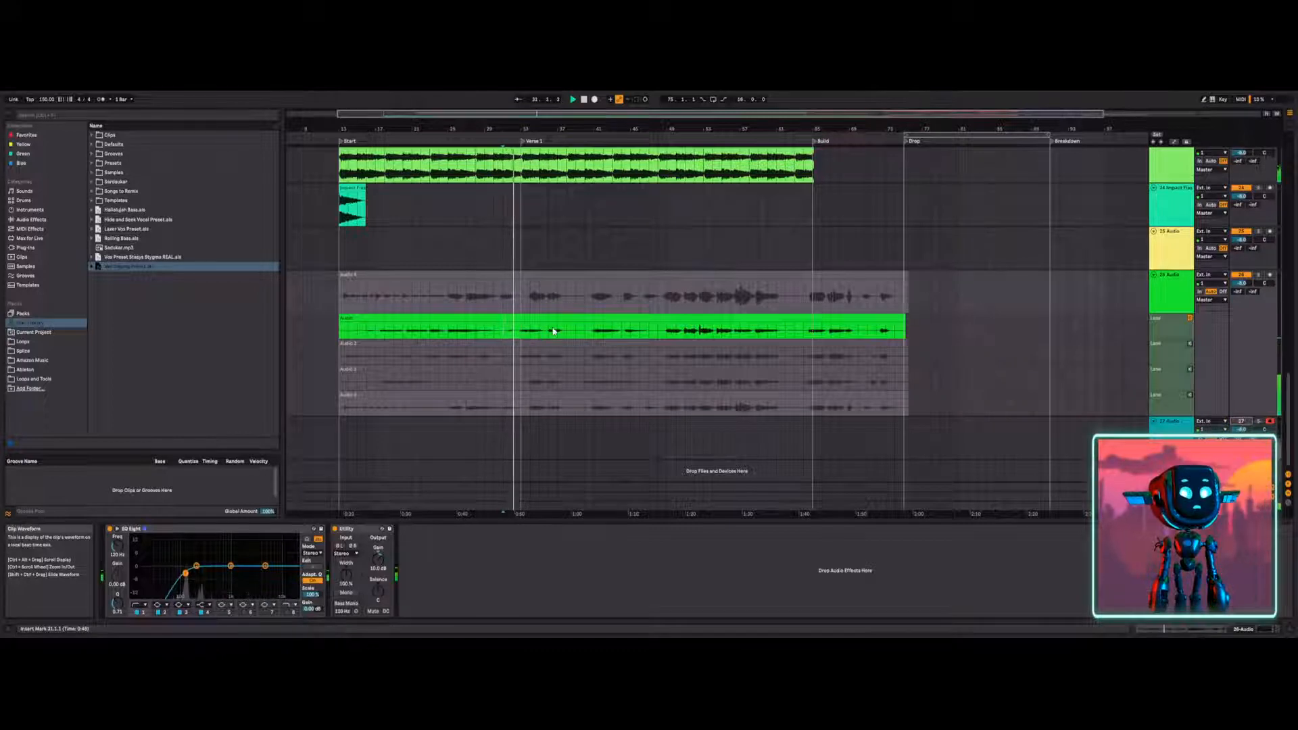
mouse_move(504, 116)
left_mouse_down()
mouse_move(504, 140)
mouse_move(505, 127)
left_mouse_up()
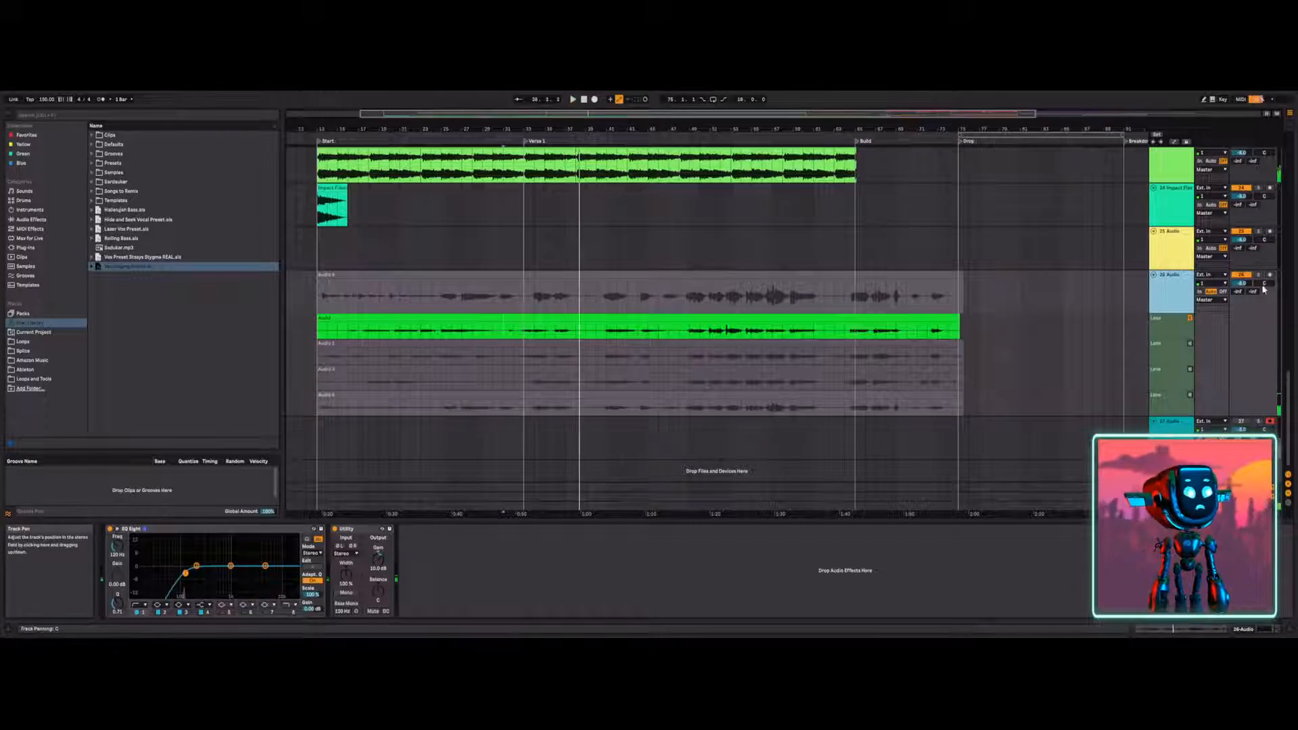
left_click(1242, 422)
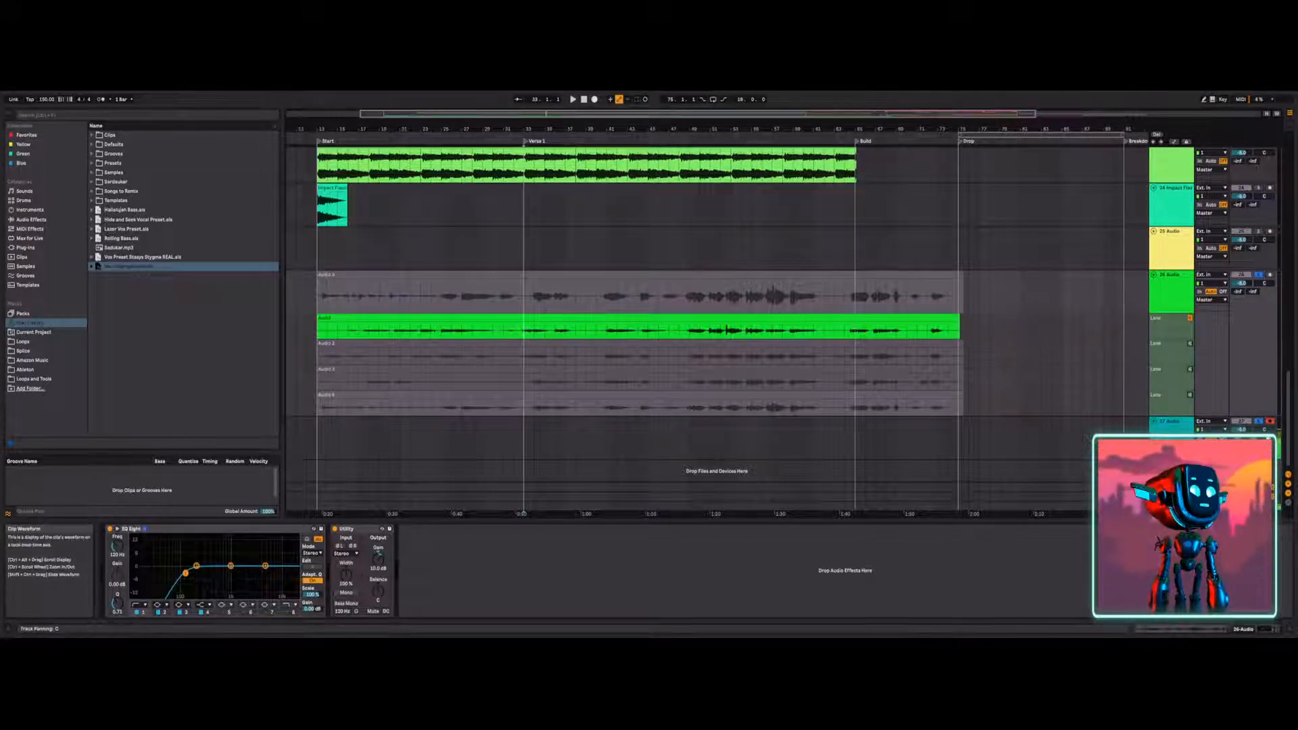
Play on from Verse 1 with the metronome enabled, alternating solo between the 27 Audio and 26 Audio tracks to compare them.
left_click(99, 100)
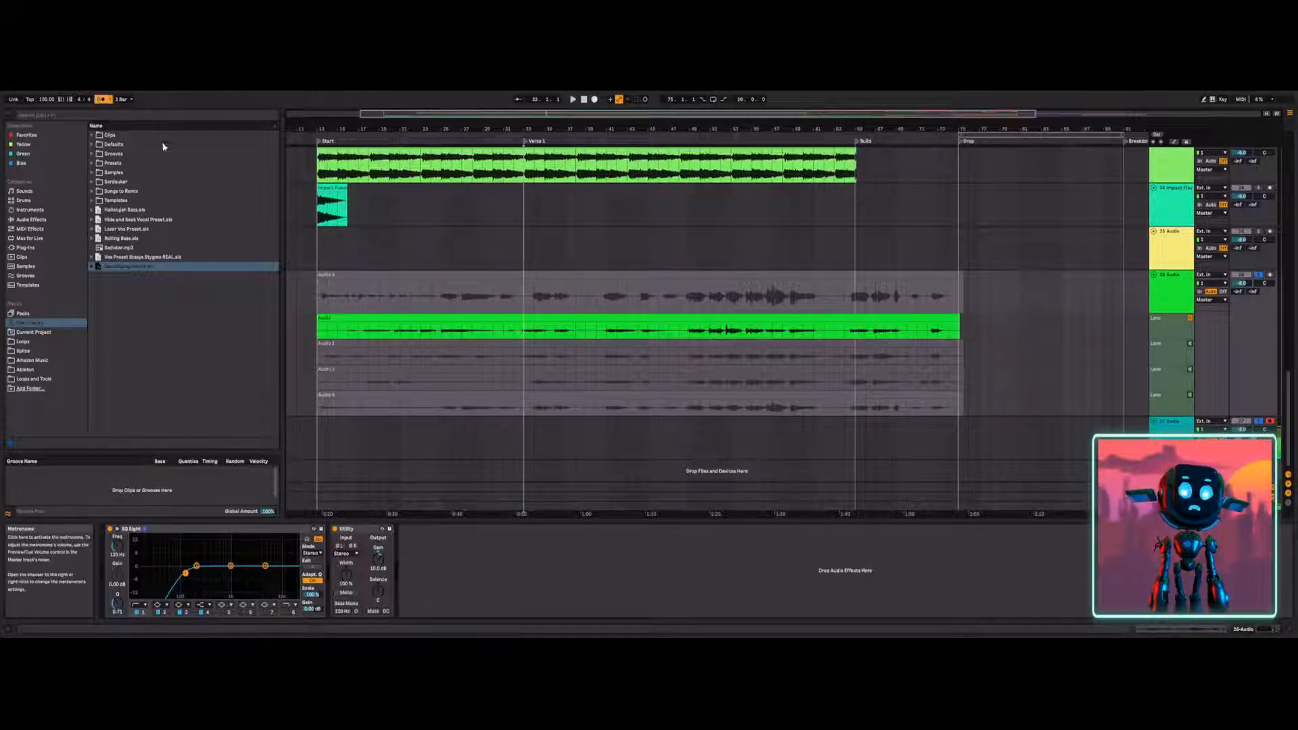
key("space")
left_click(1257, 422)
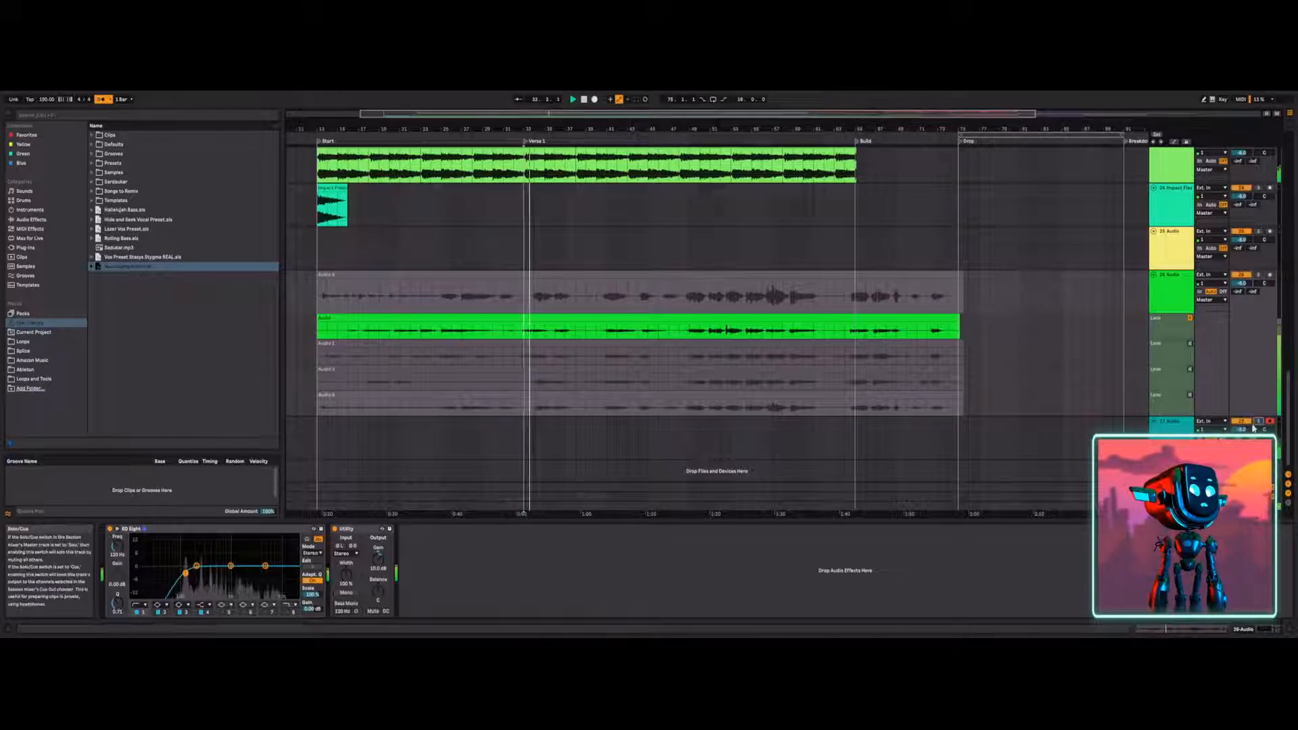
left_click(1258, 274)
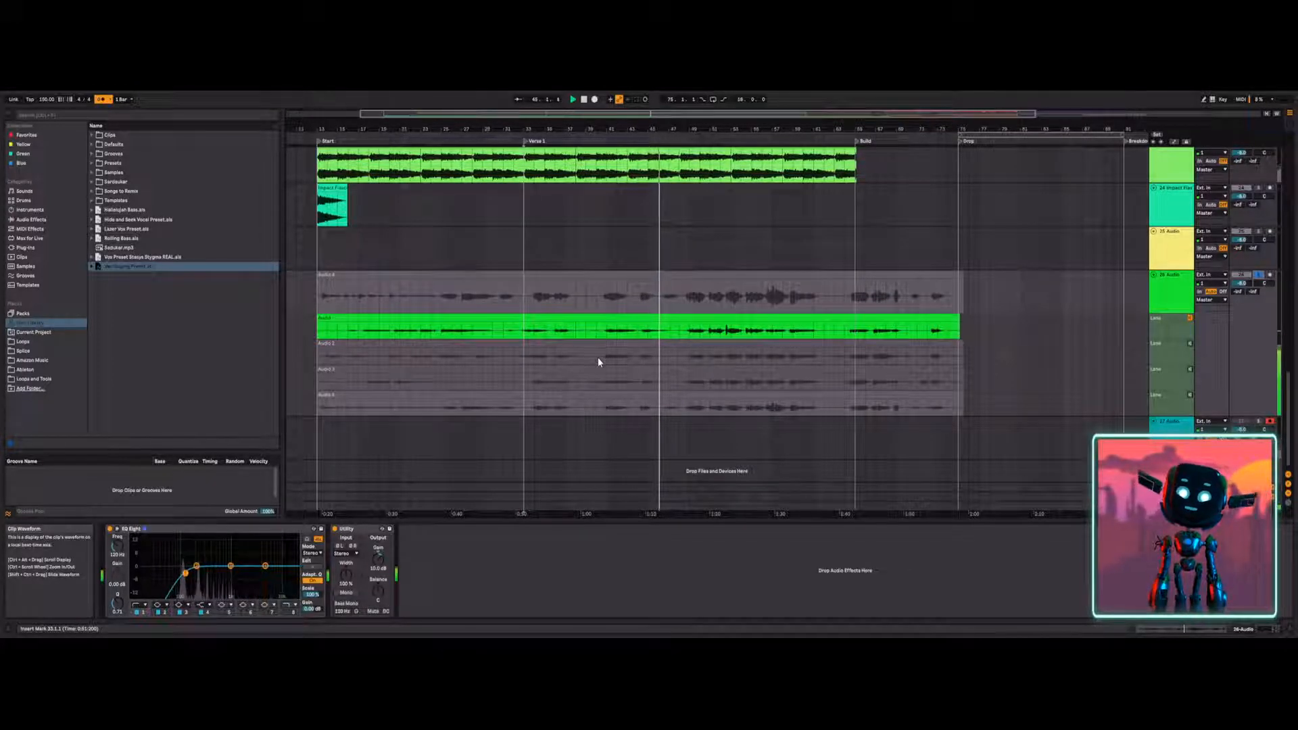
left_click(1261, 422)
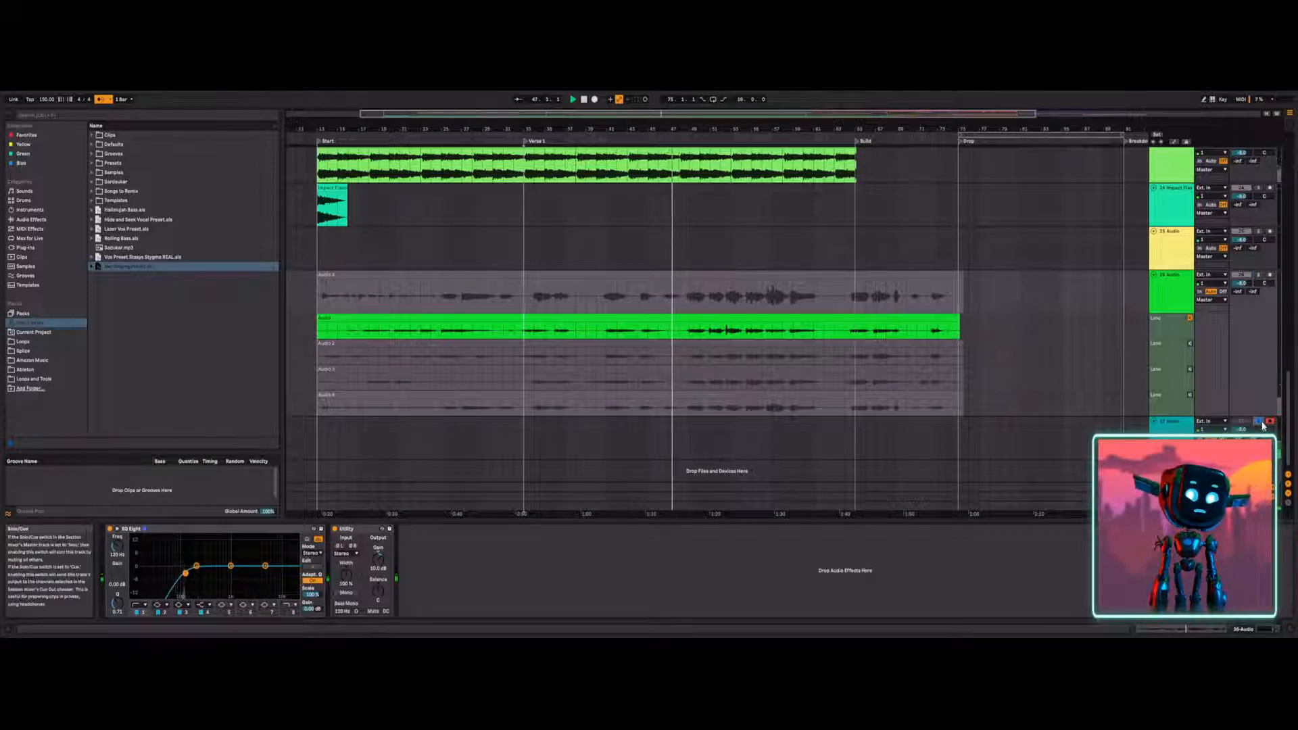
left_click(1259, 275)
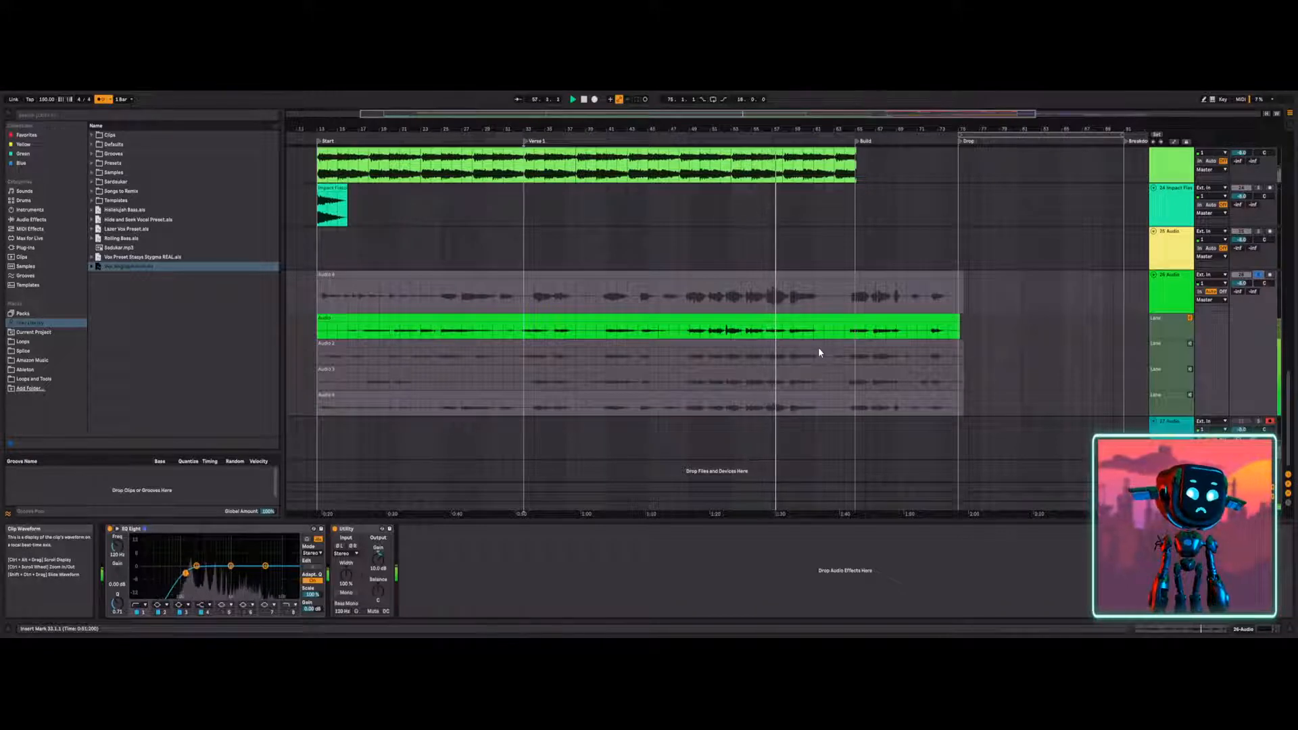
left_click(1259, 422)
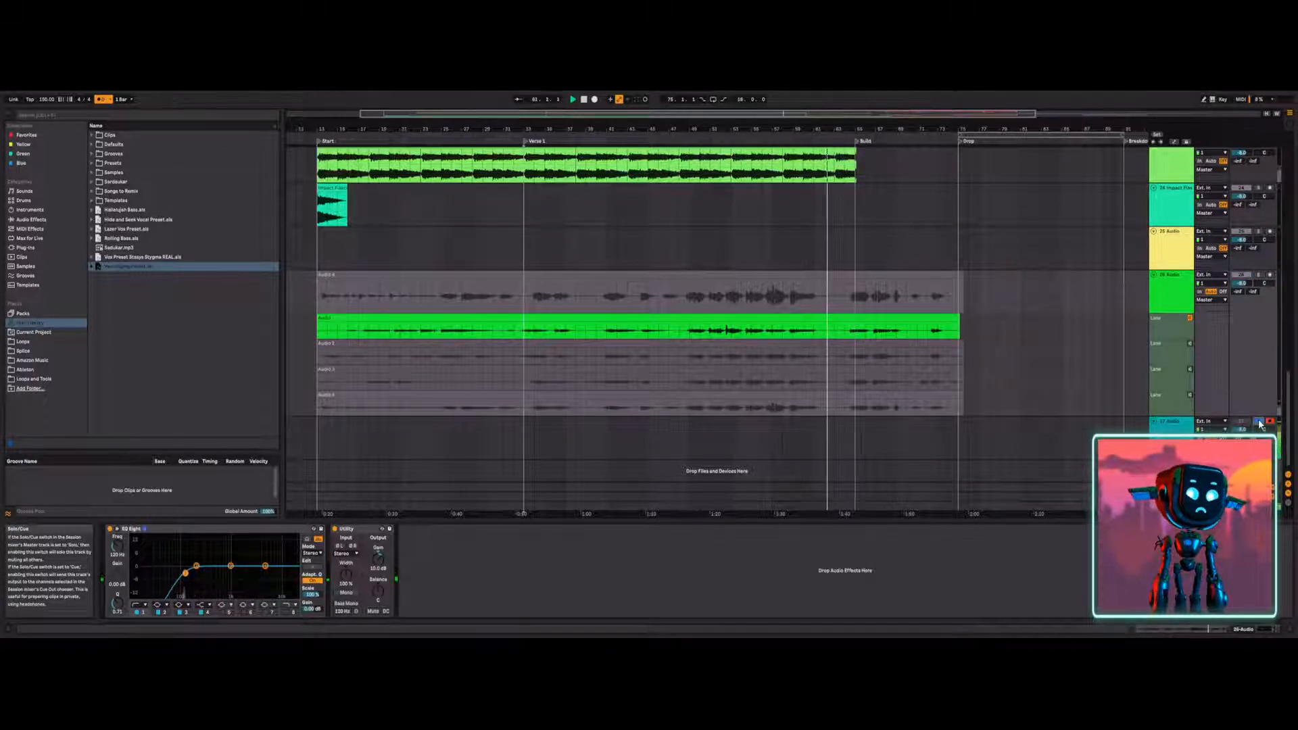
left_click(1258, 275)
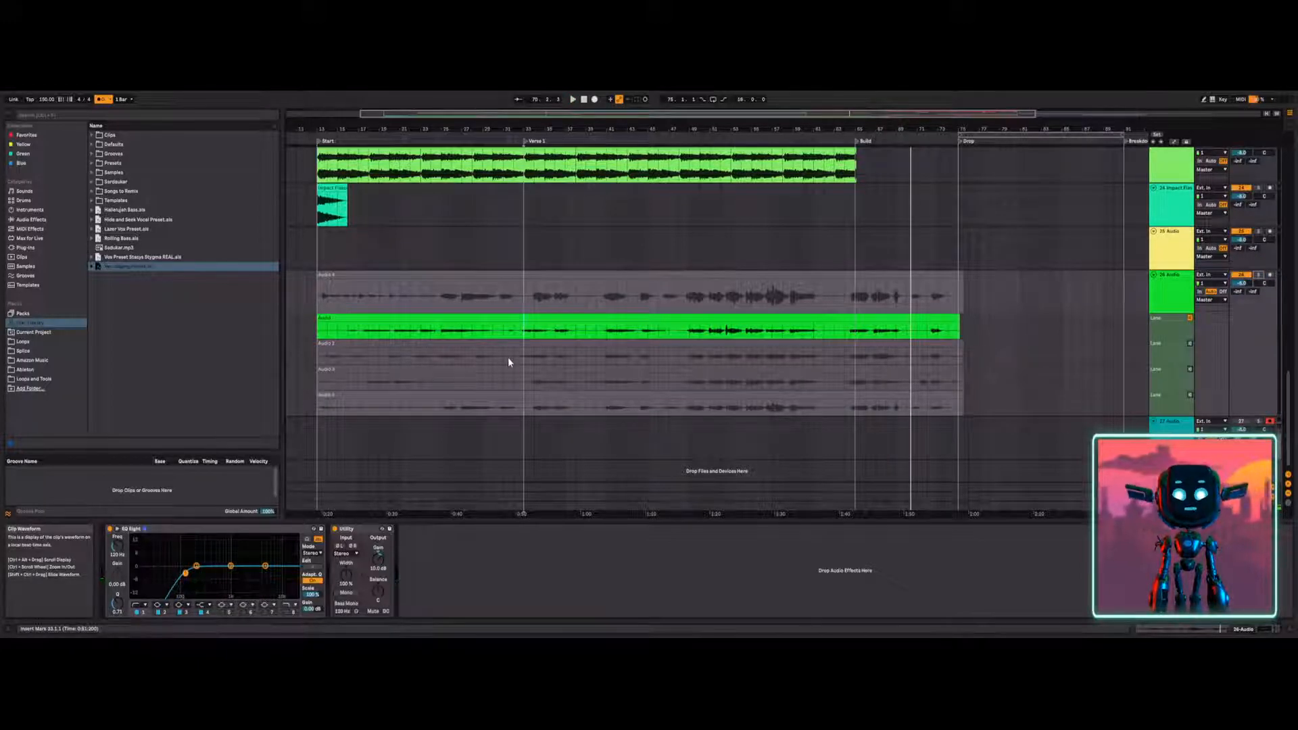
Solo the 27 Audio track and rename the 26 Audio track to Vox takes.
left_click(1256, 422)
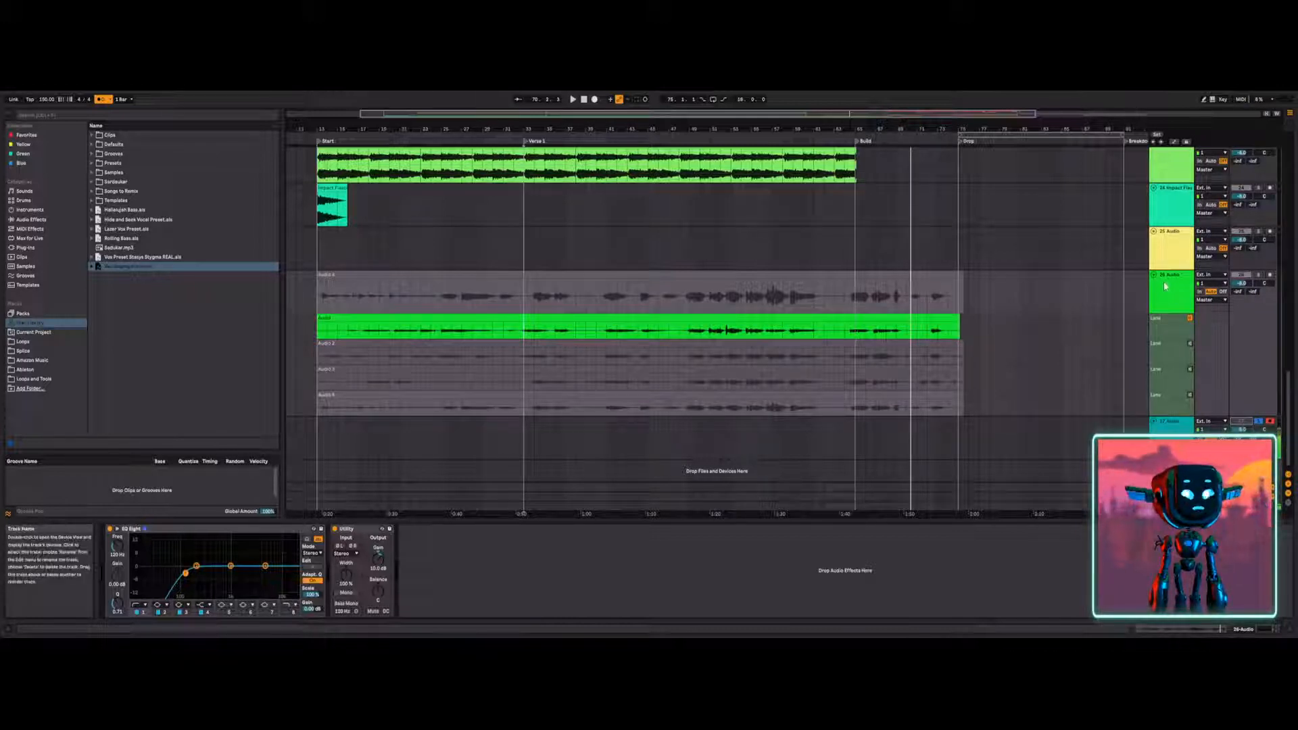
left_click(305, 189)
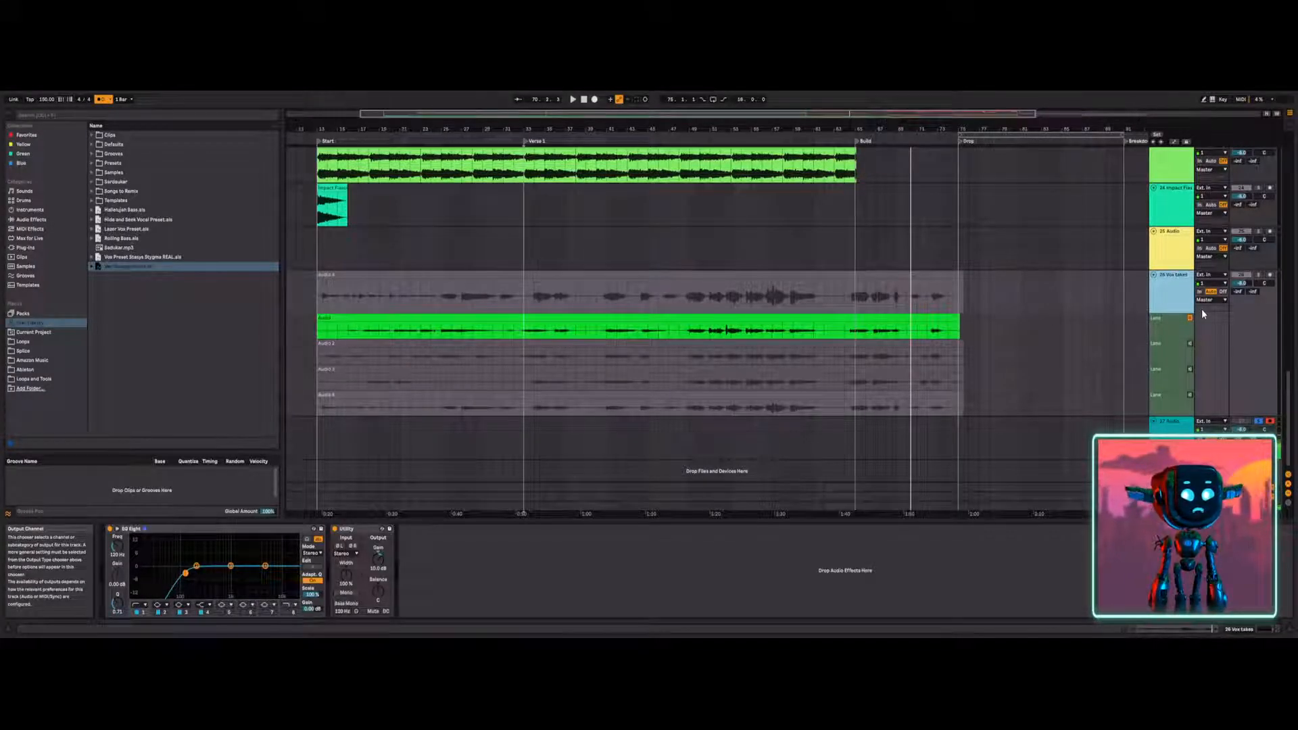
Play the first take from the Verse 1 marker with the Vox takes track soloed, and restart playback from there.
left_click(523, 334)
key("space")
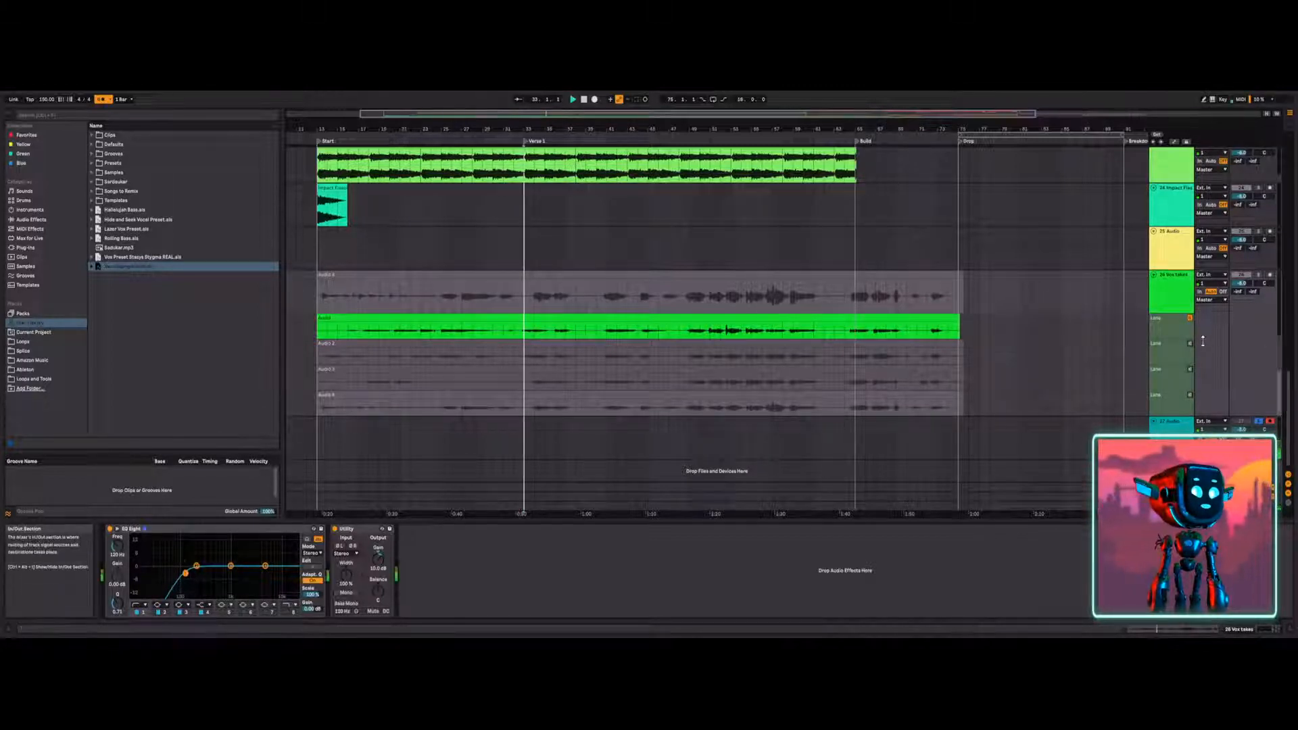
left_click(1258, 276)
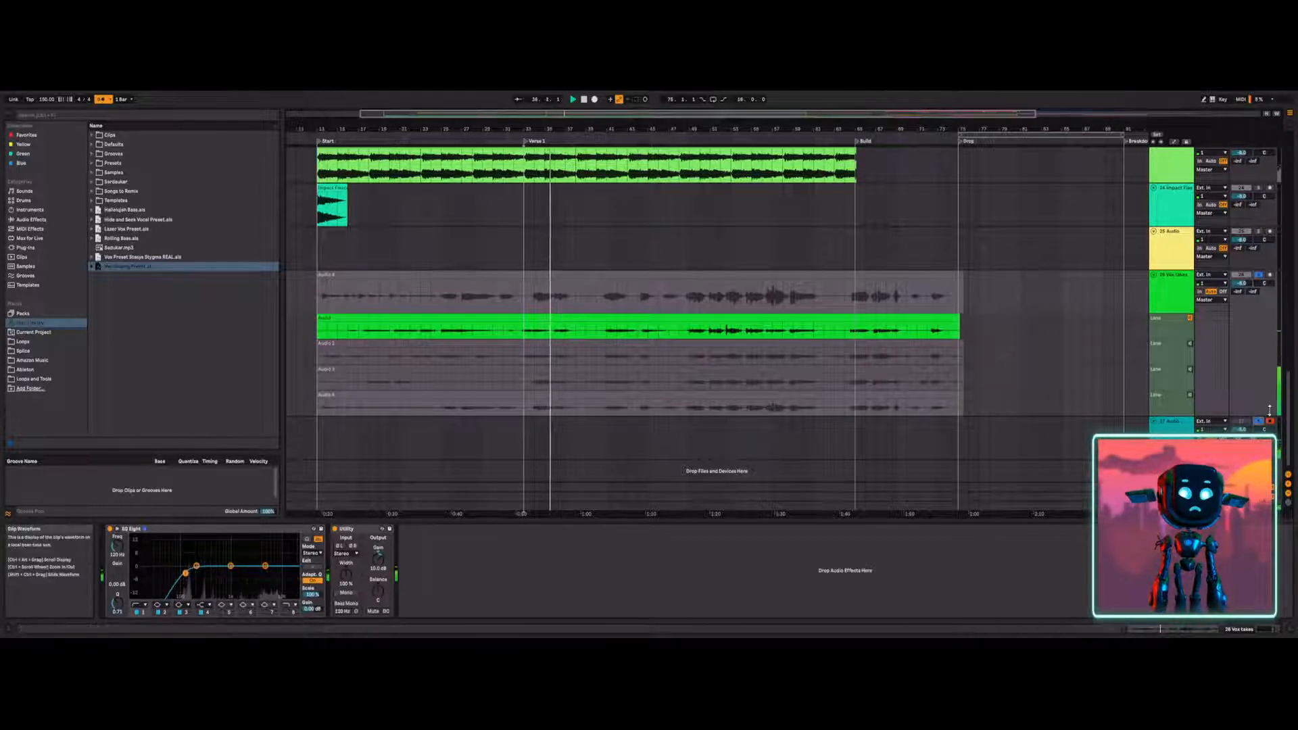
left_click(1258, 275)
key("space")
key("space")
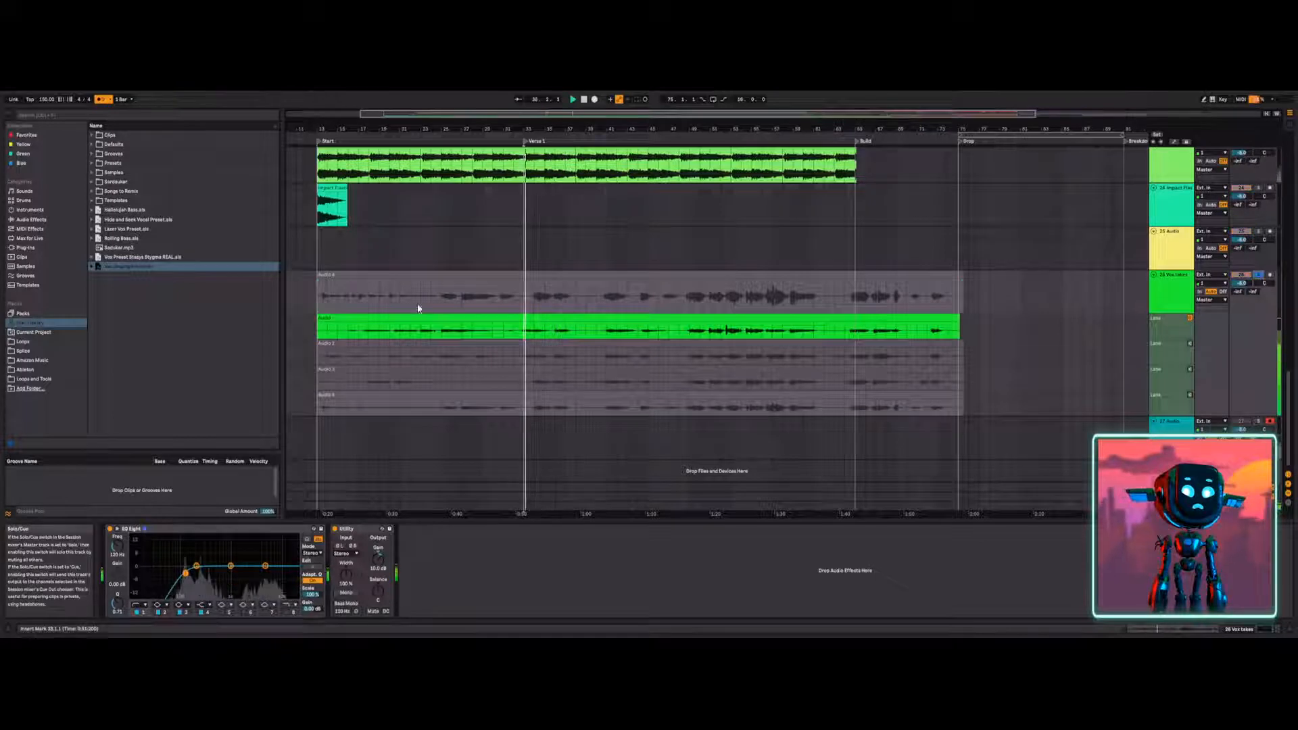
Audition the second, third and fourth take lanes one after another from Verse 1, and stop playback.
left_click(1191, 344)
key("space")
key("space")
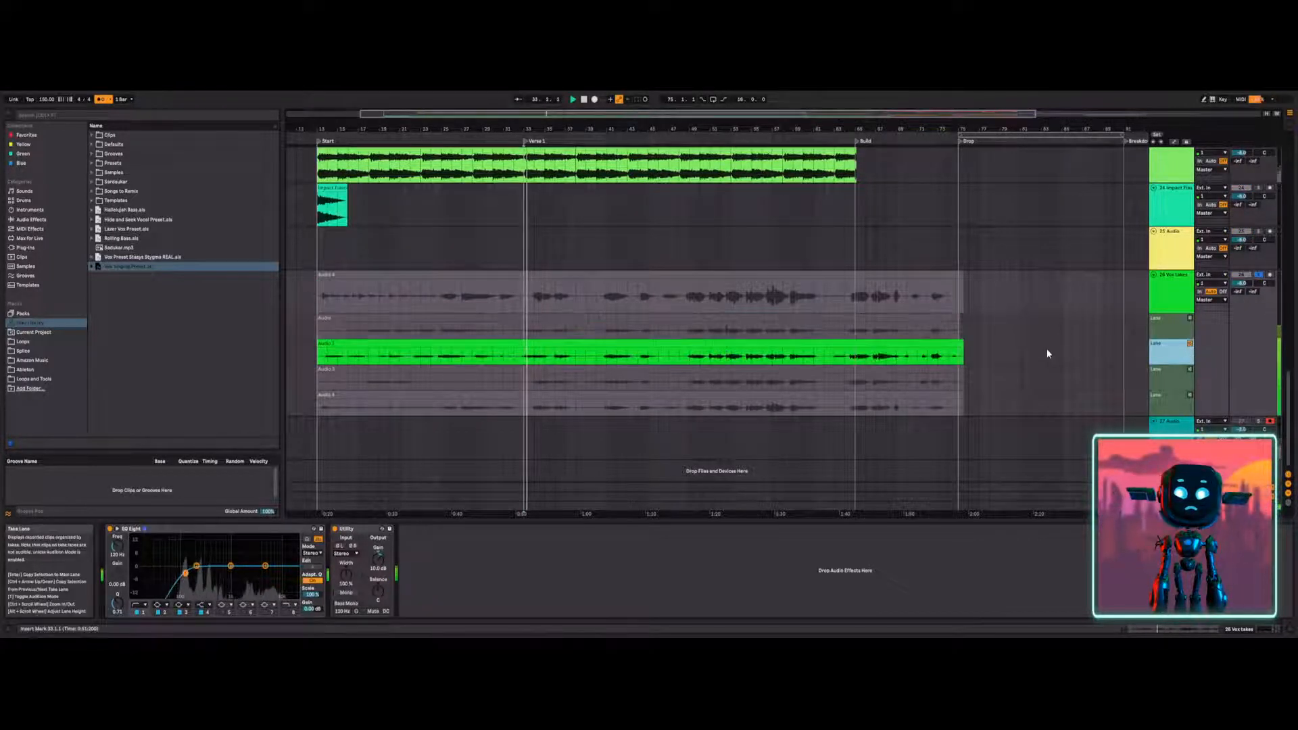
left_click(1191, 369)
key("space")
key("space")
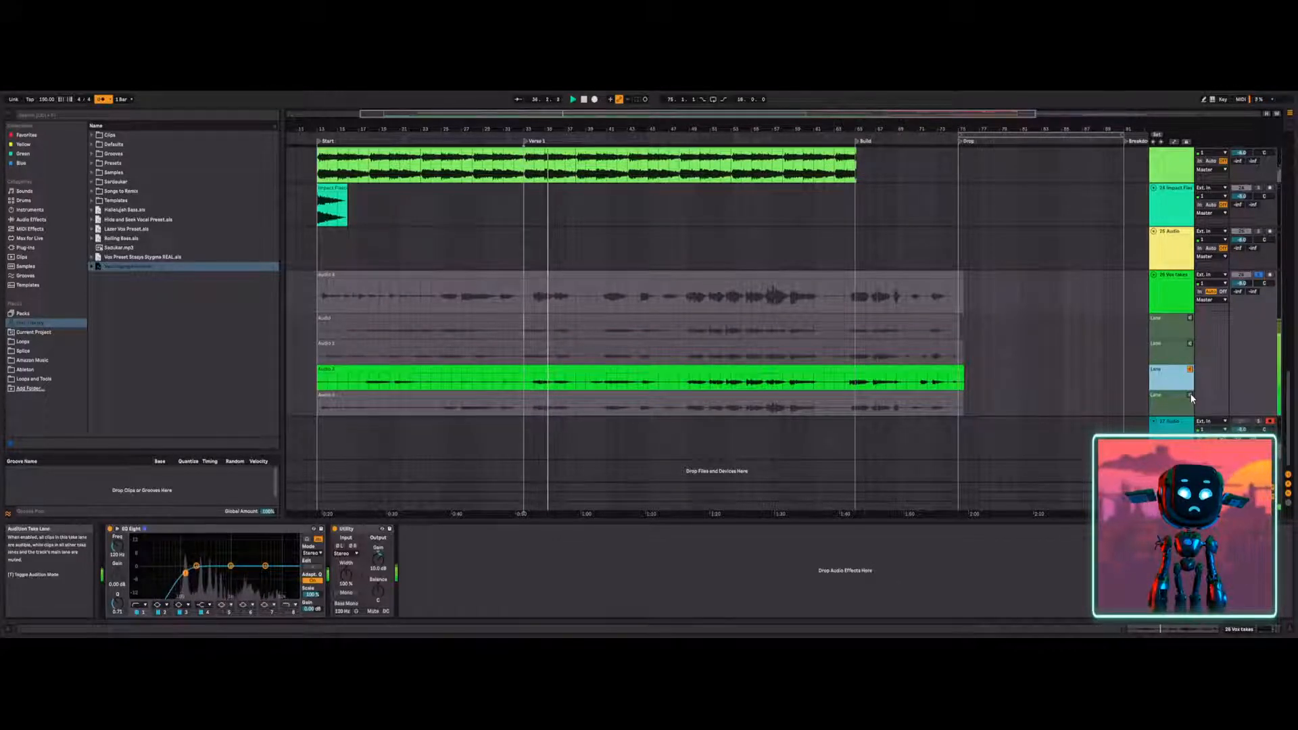
left_click(1191, 395)
key("space")
key("space")
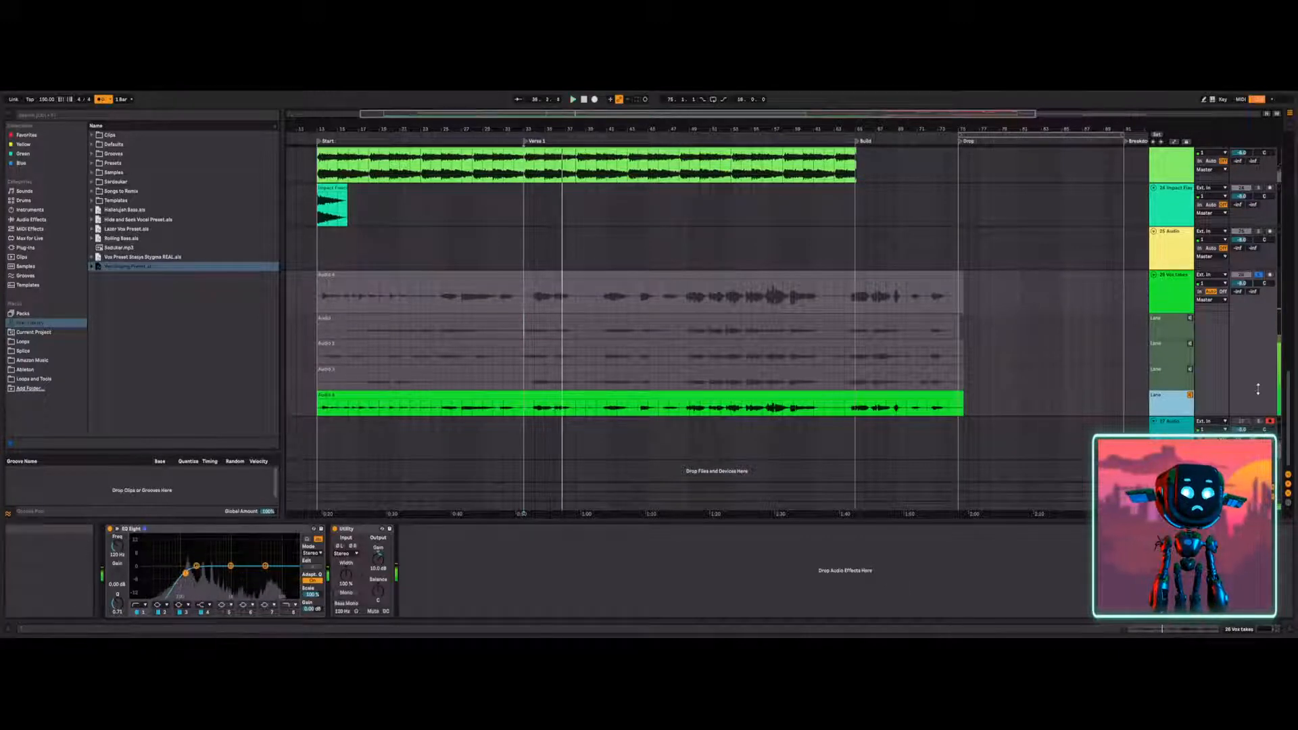
key("space")
Clear the track solos and play the fourth take from Verse 1, leaving the metronome off.
left_click(1259, 421)
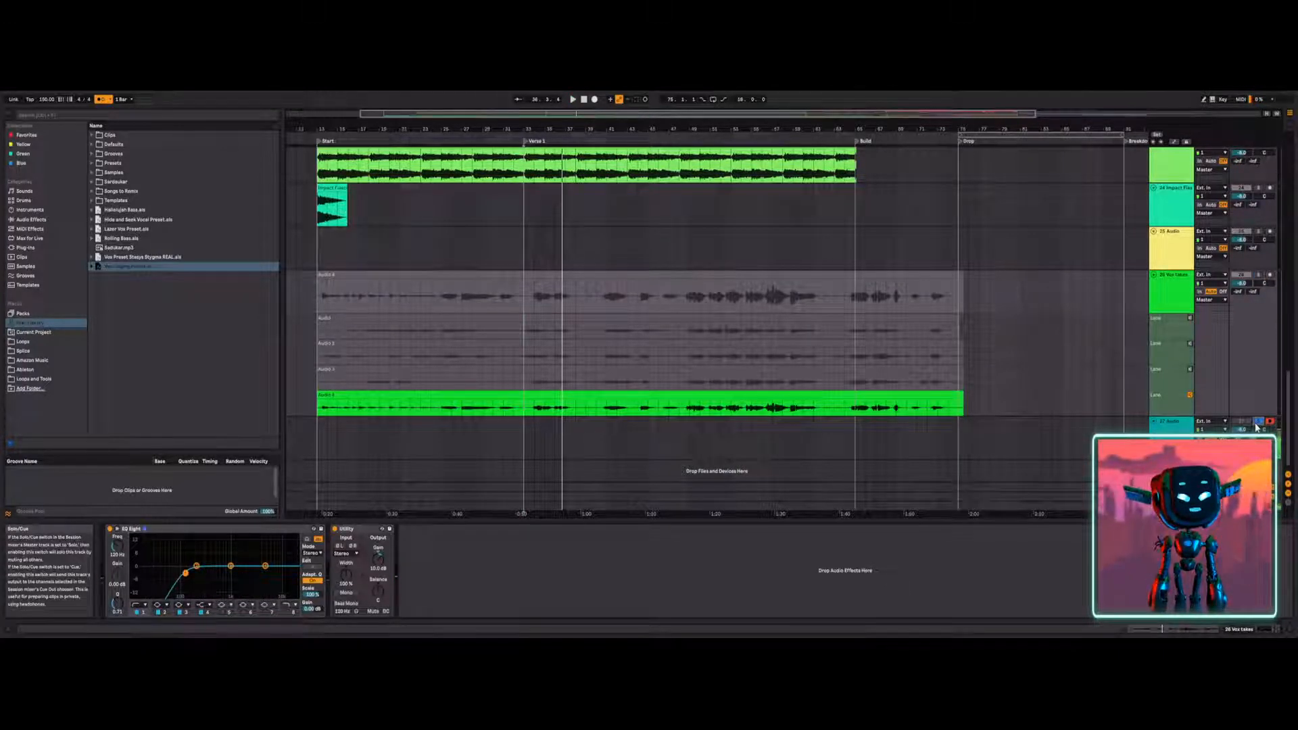
left_click(1257, 423)
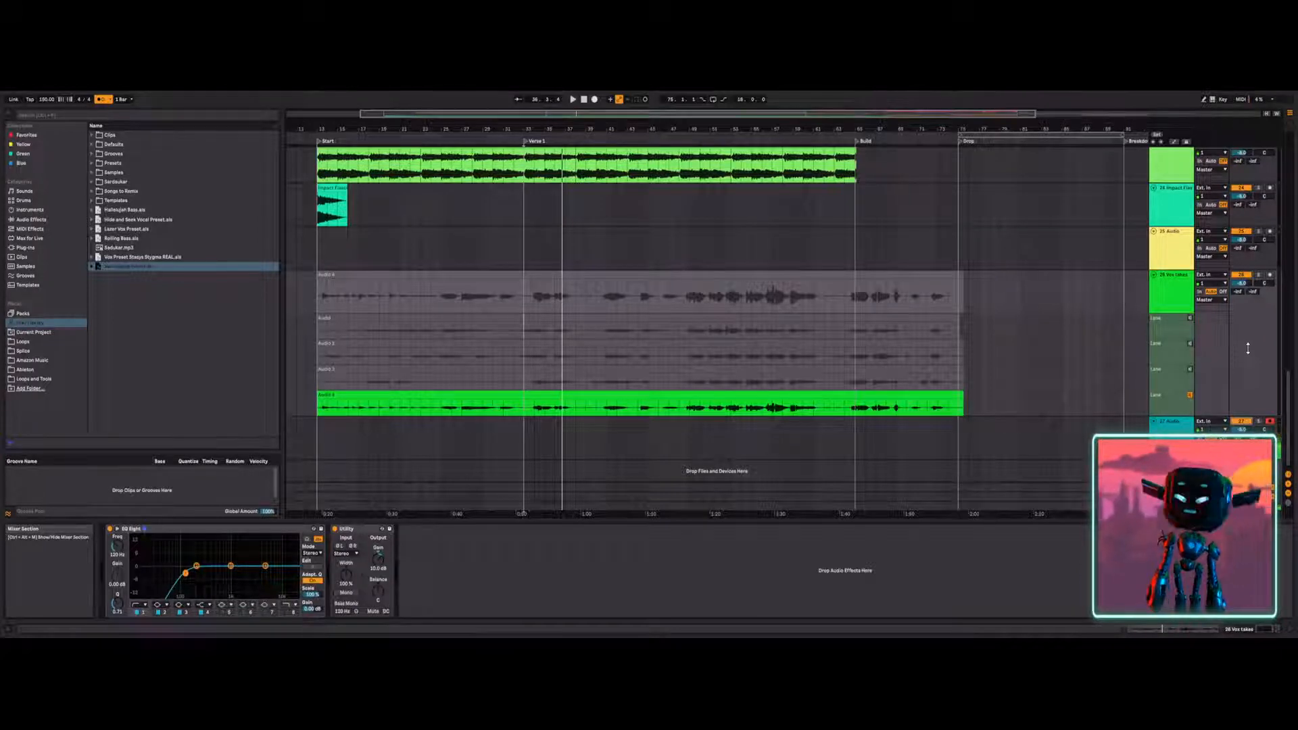
left_click(534, 418)
key("space")
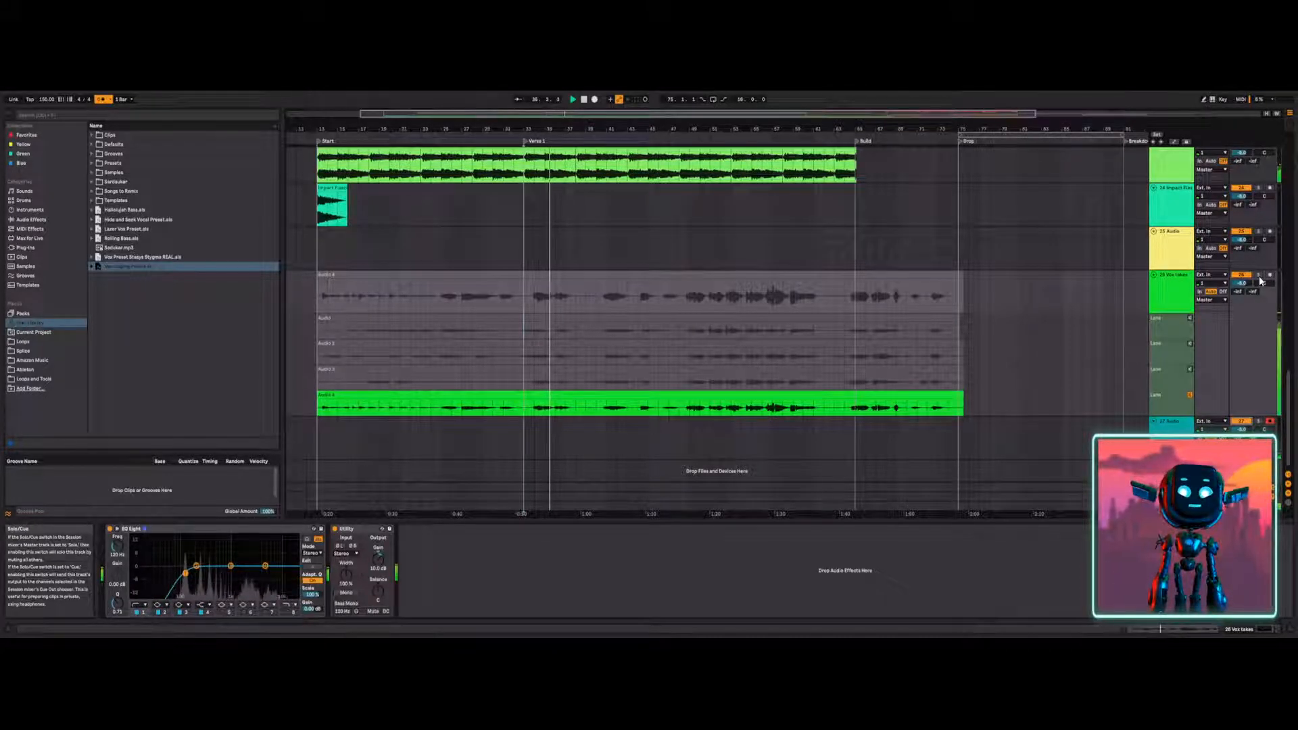
key("space")
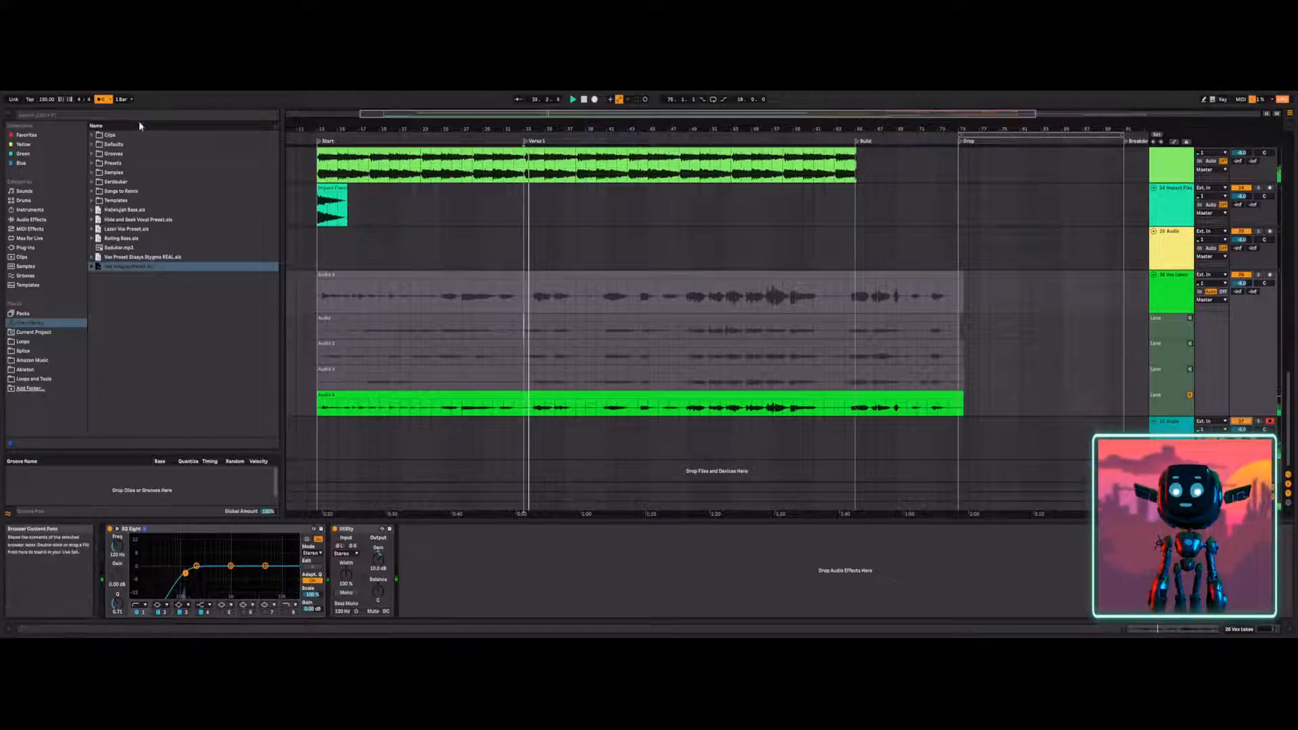
key("space")
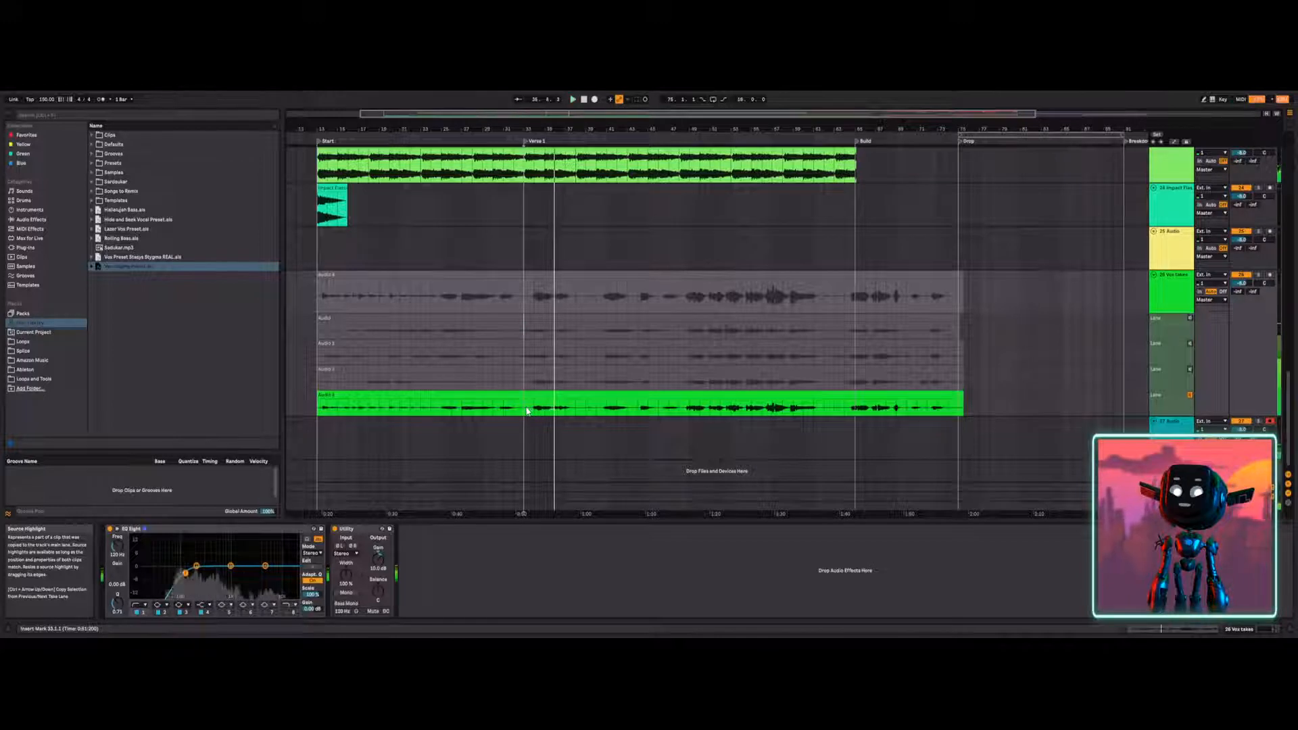
Audition the second take lane and the first take lane in turn, playing each from Verse 1.
left_click(1191, 346)
key("space")
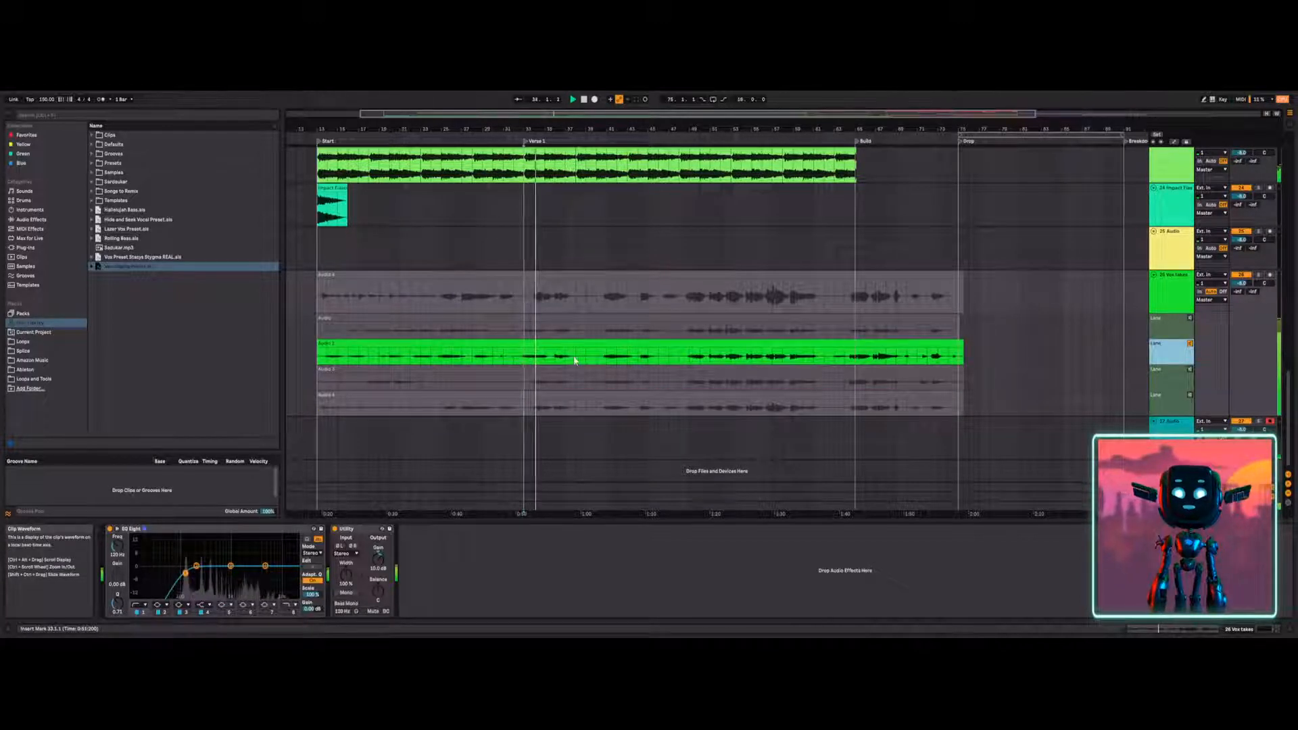
left_click(1190, 324)
key("space")
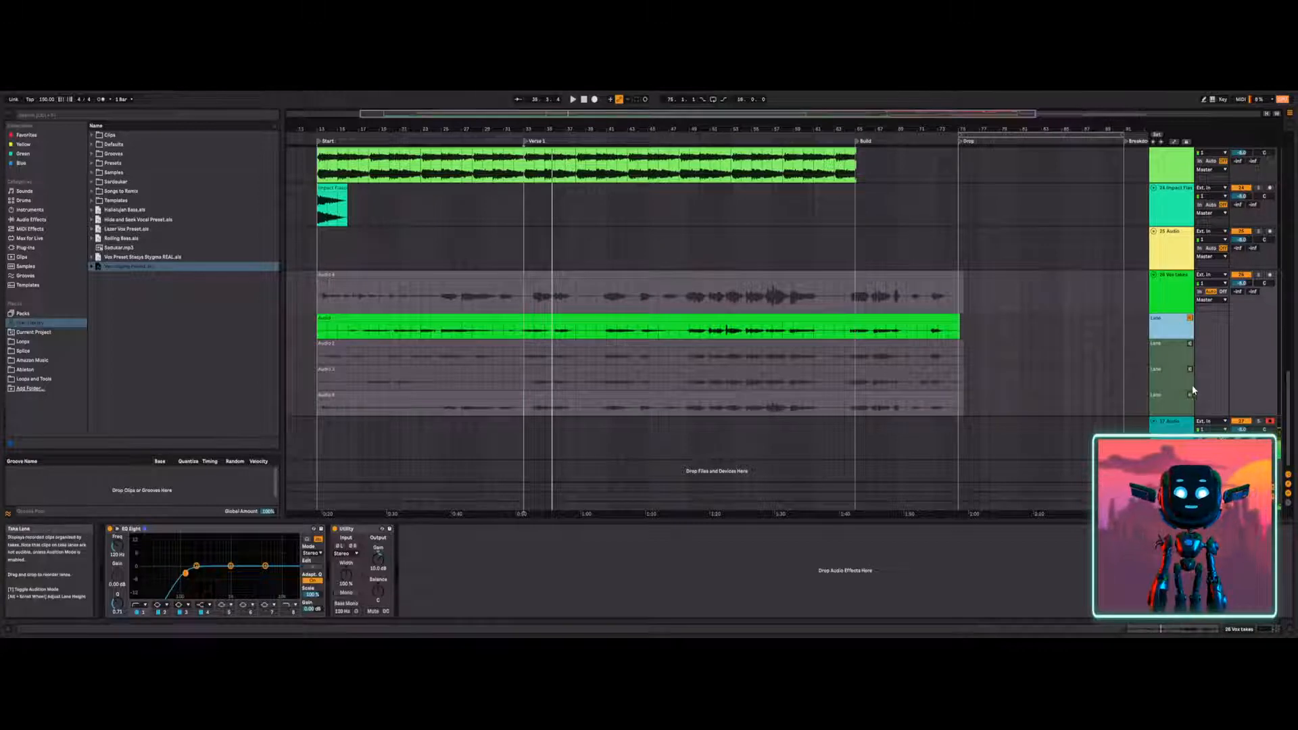
Listen to the first take around Verse 1, and comp its section from 32.3.1 to 34.4.1 into the main lane.
left_click(513, 335)
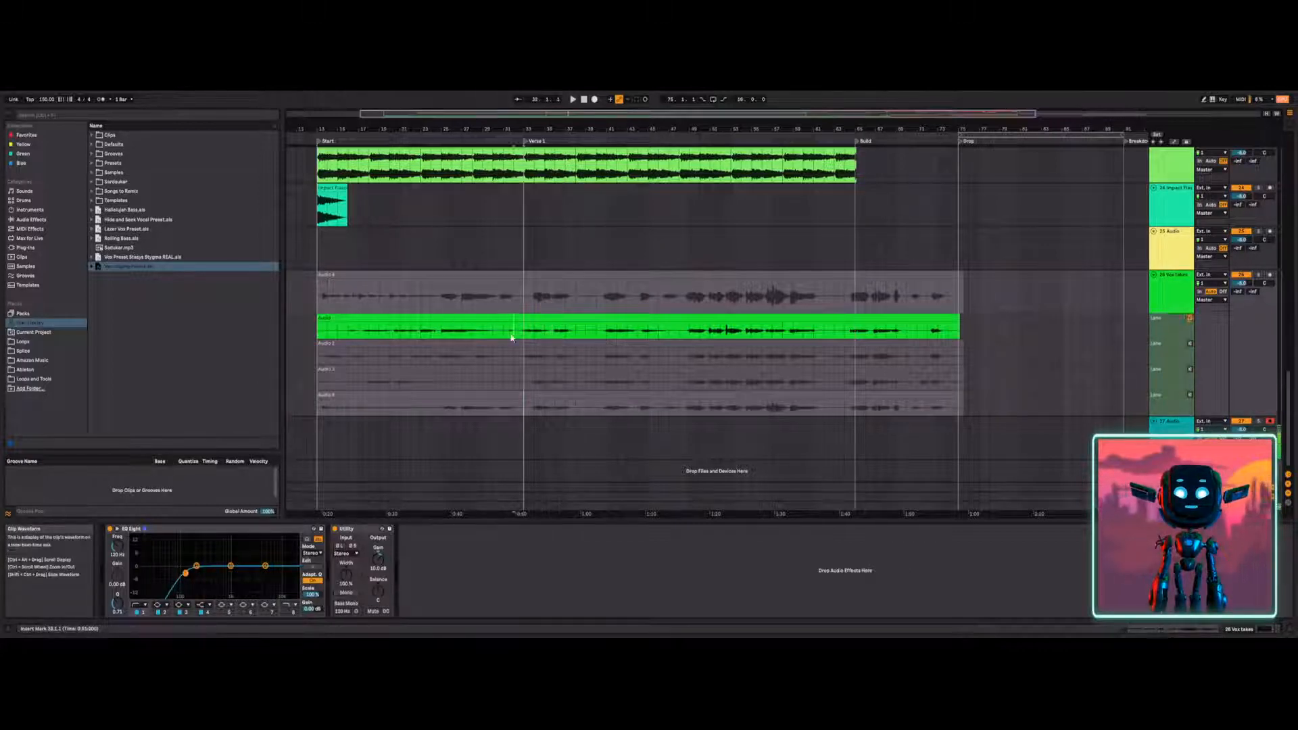
left_click_drag(578, 113, 579, 336)
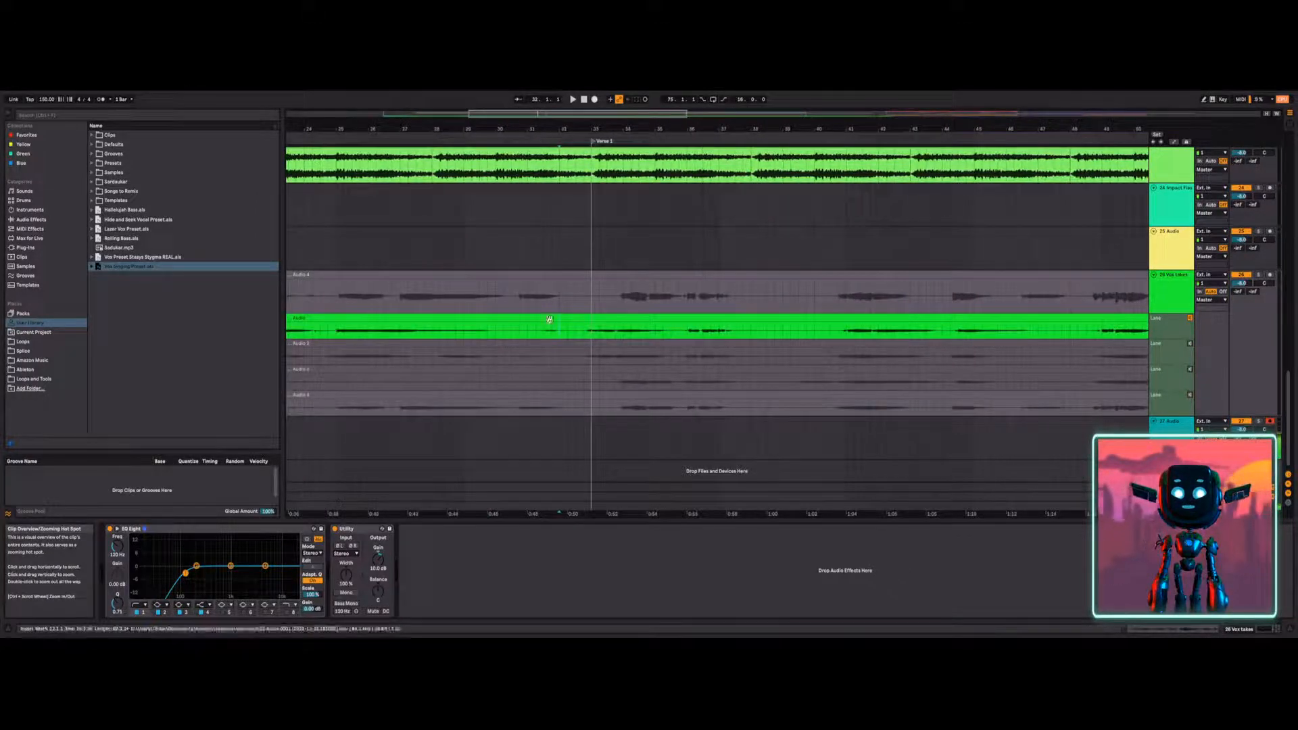
key("space")
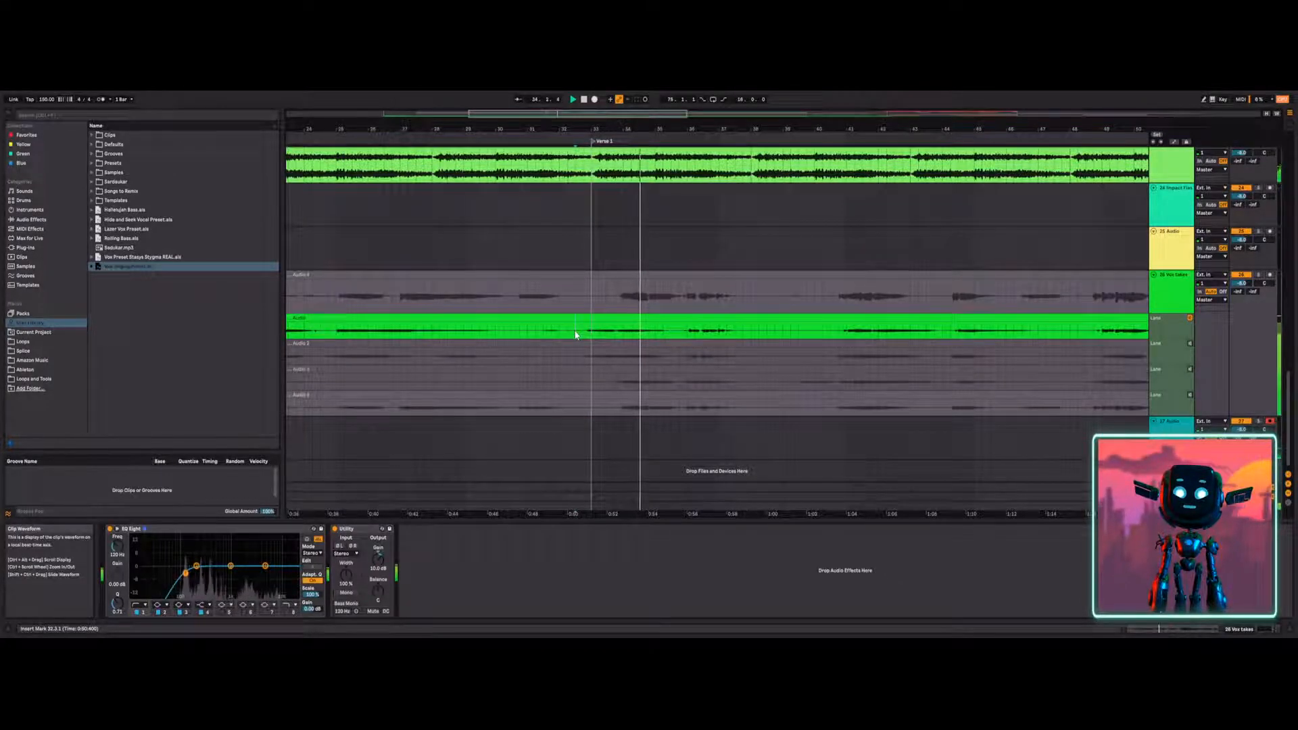
left_click_drag(575, 334, 664, 331)
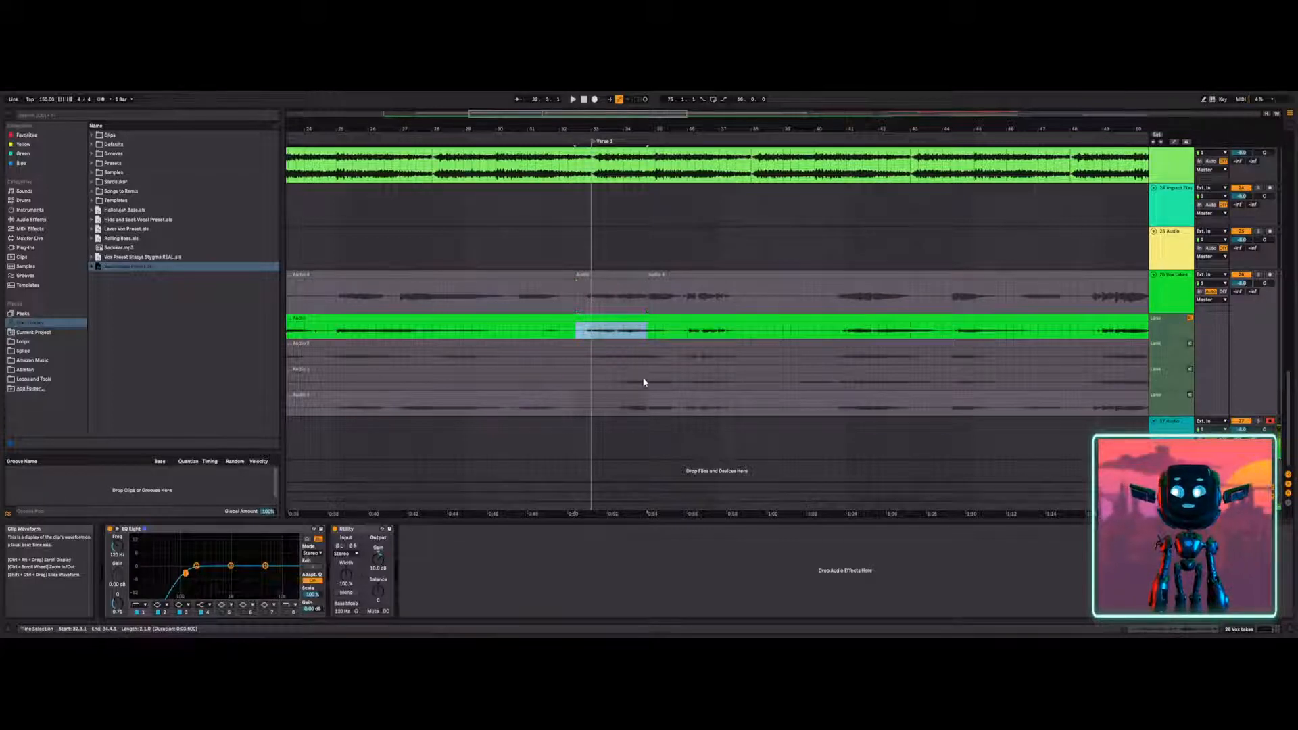
Switch audition to the second take lane and play its phrase right after the Verse 1 marker.
key("space")
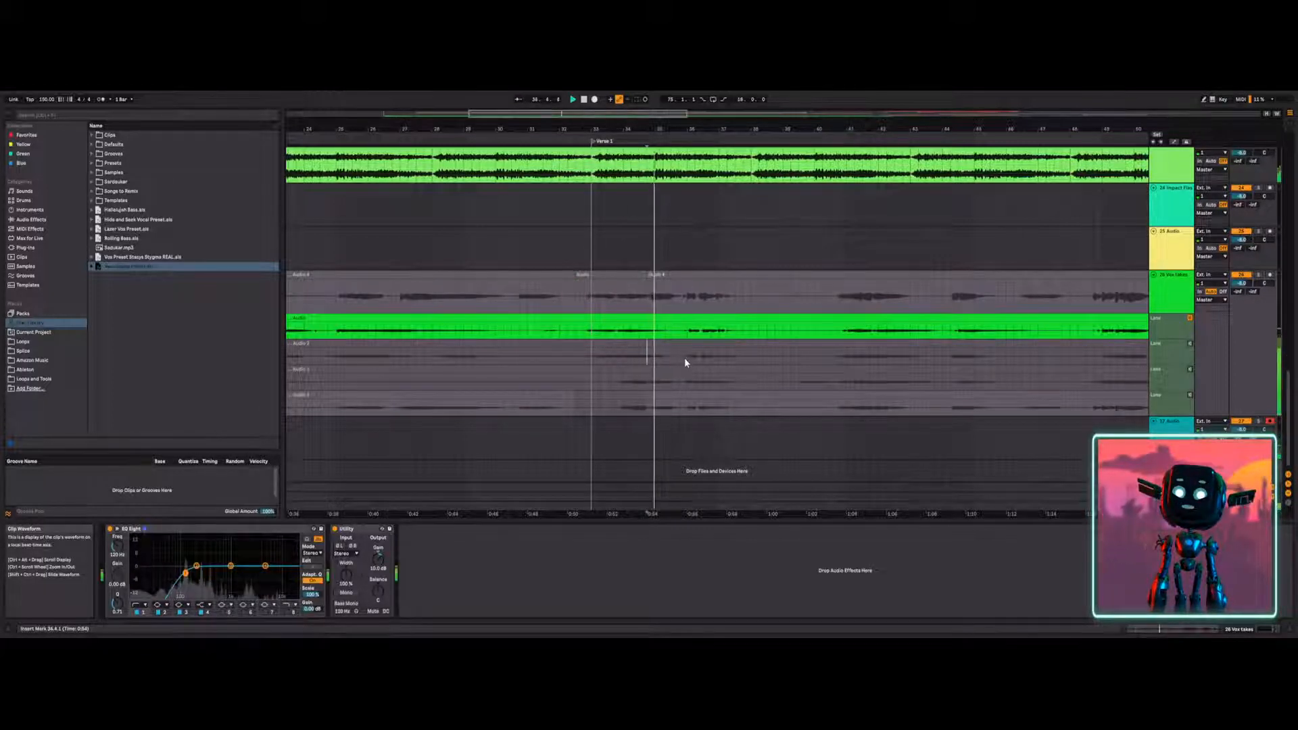
left_click(1190, 345)
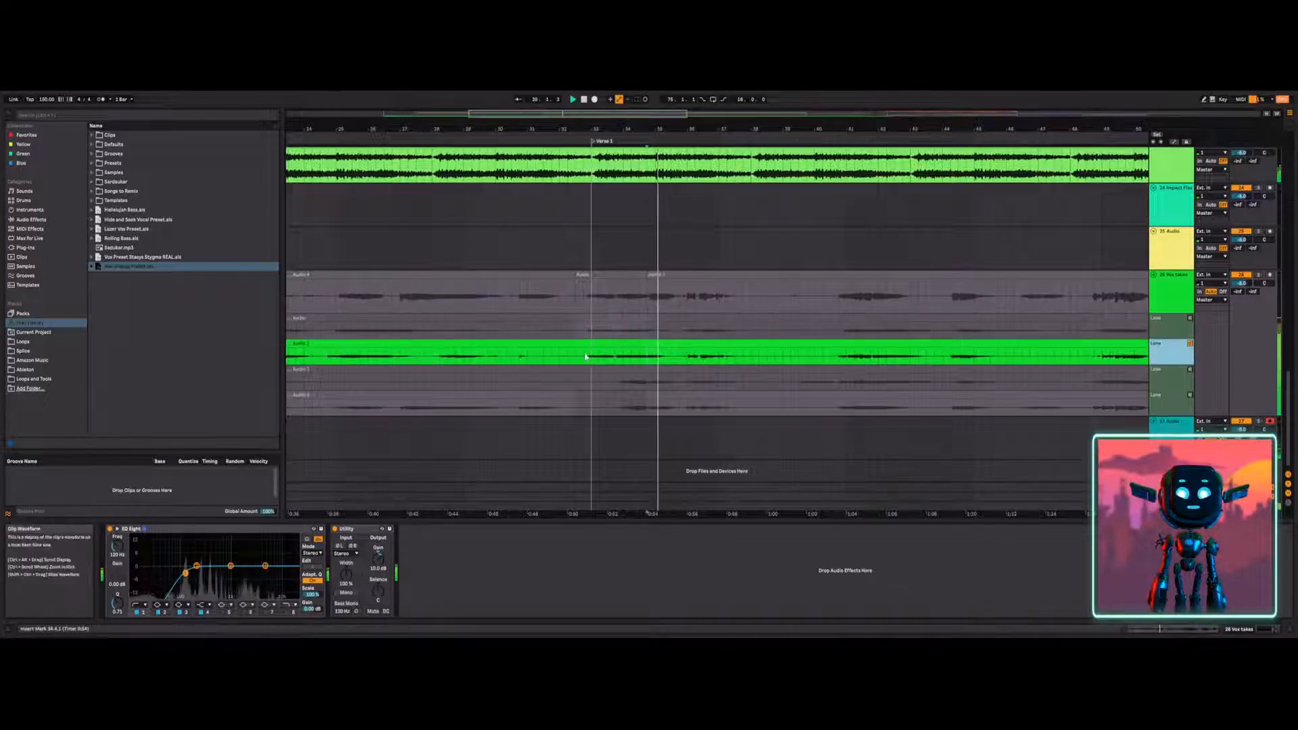
key("space")
left_click(648, 360)
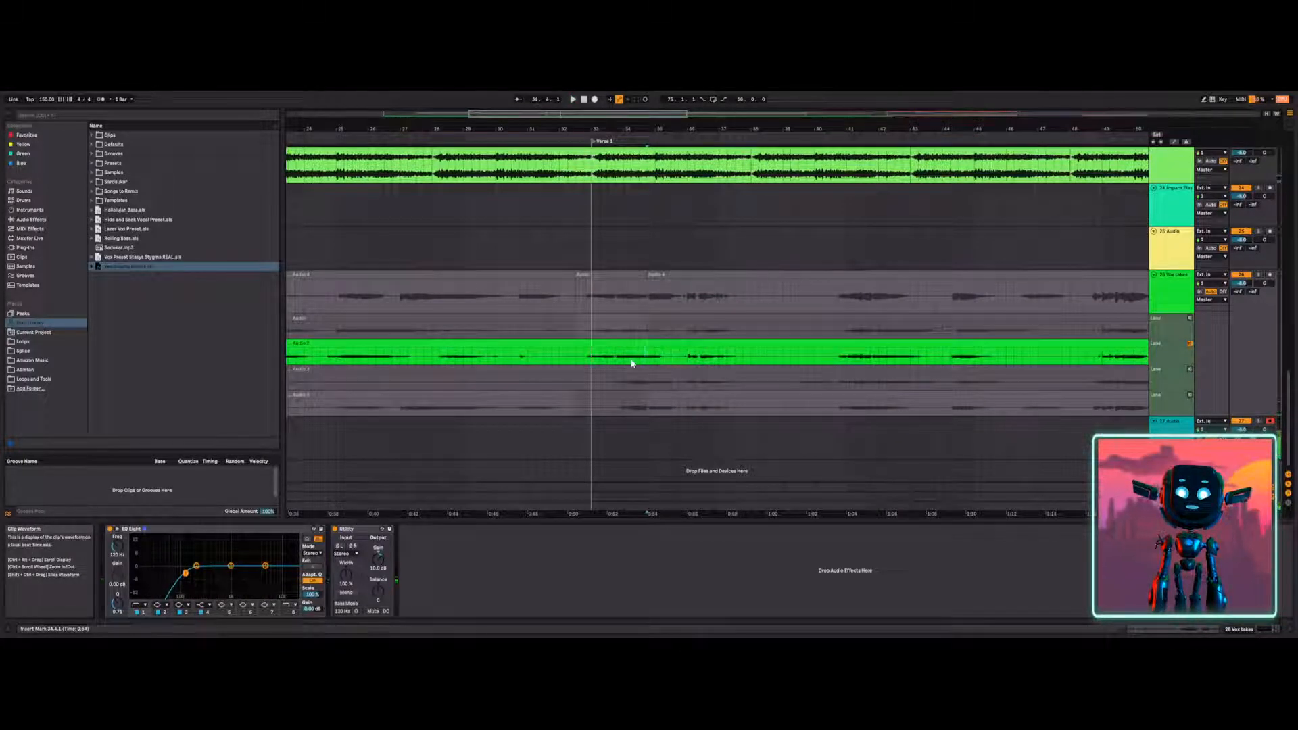
key("space")
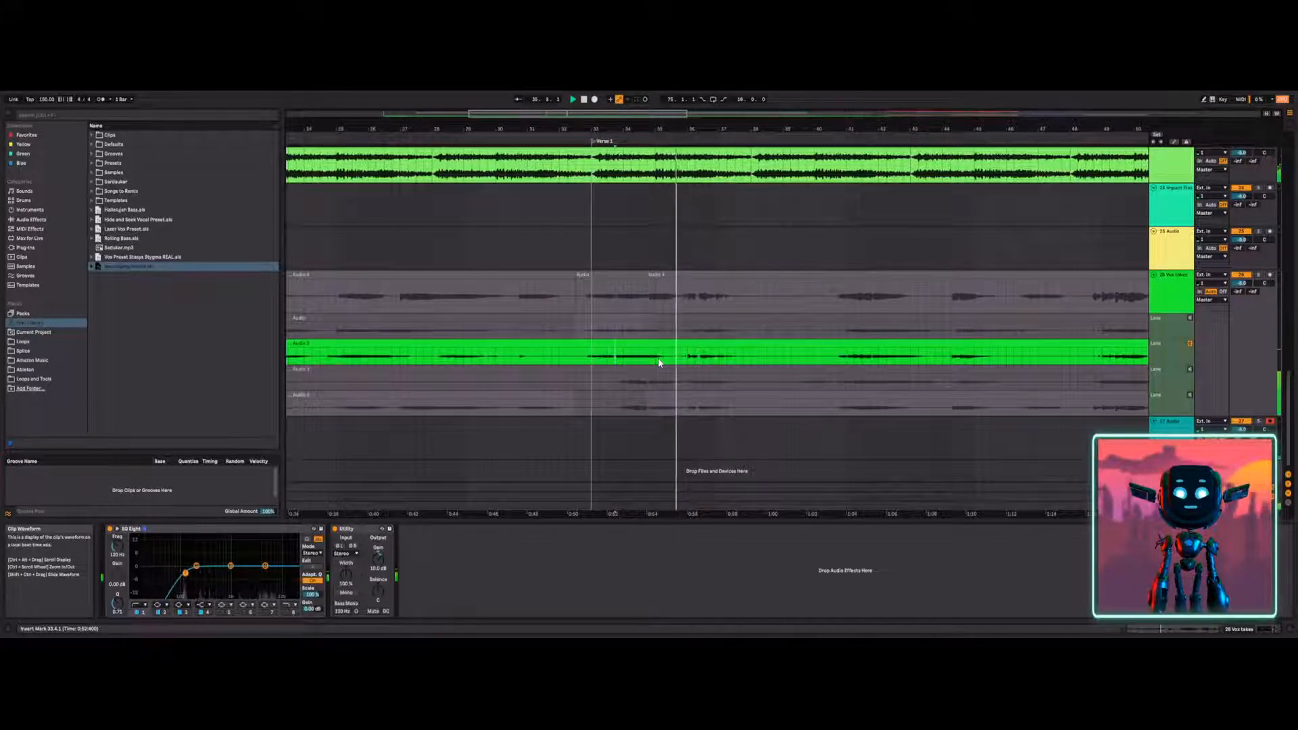
Comp the second take's phrase starting at 33.4.1 into the main lane, and turn off audition for that lane.
key("space")
left_click_drag(672, 357, 602, 363)
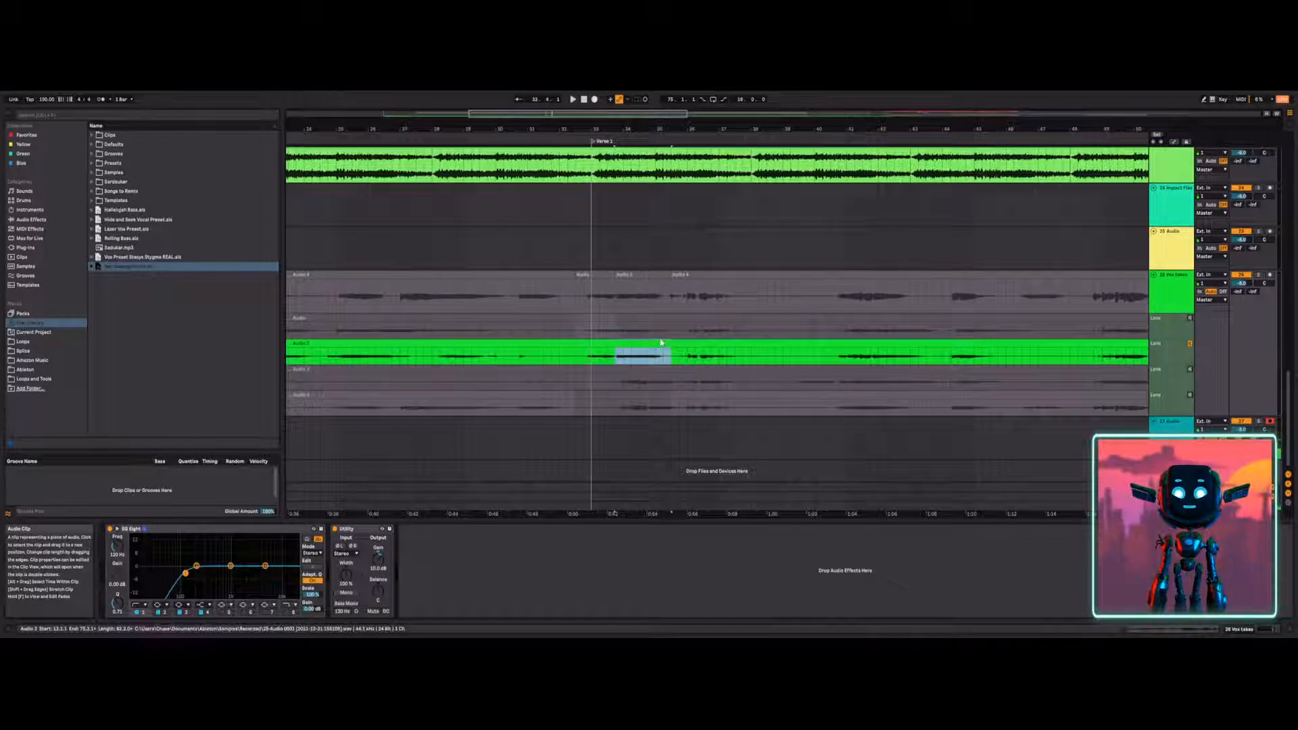
left_click(1190, 344)
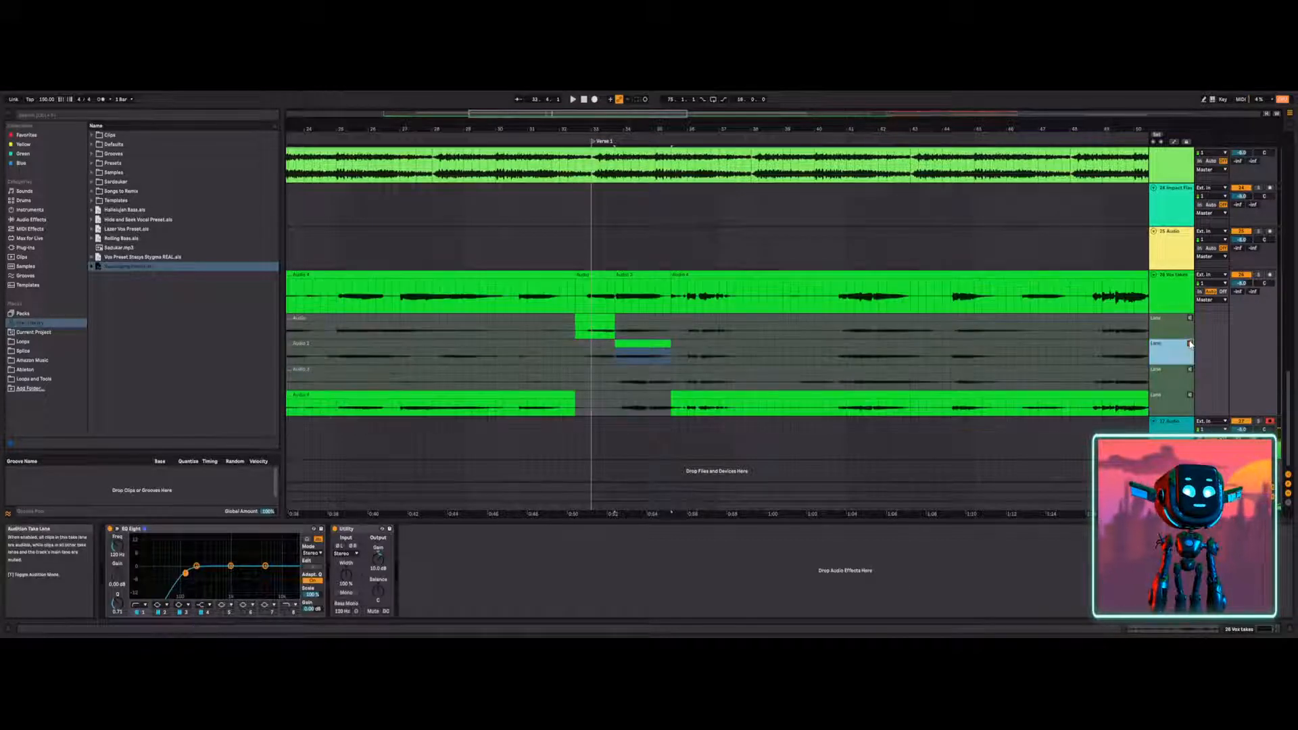
Play the comp in the main lane from shortly before Verse 1 through the join between the first and second takes.
left_click(571, 296)
key("space")
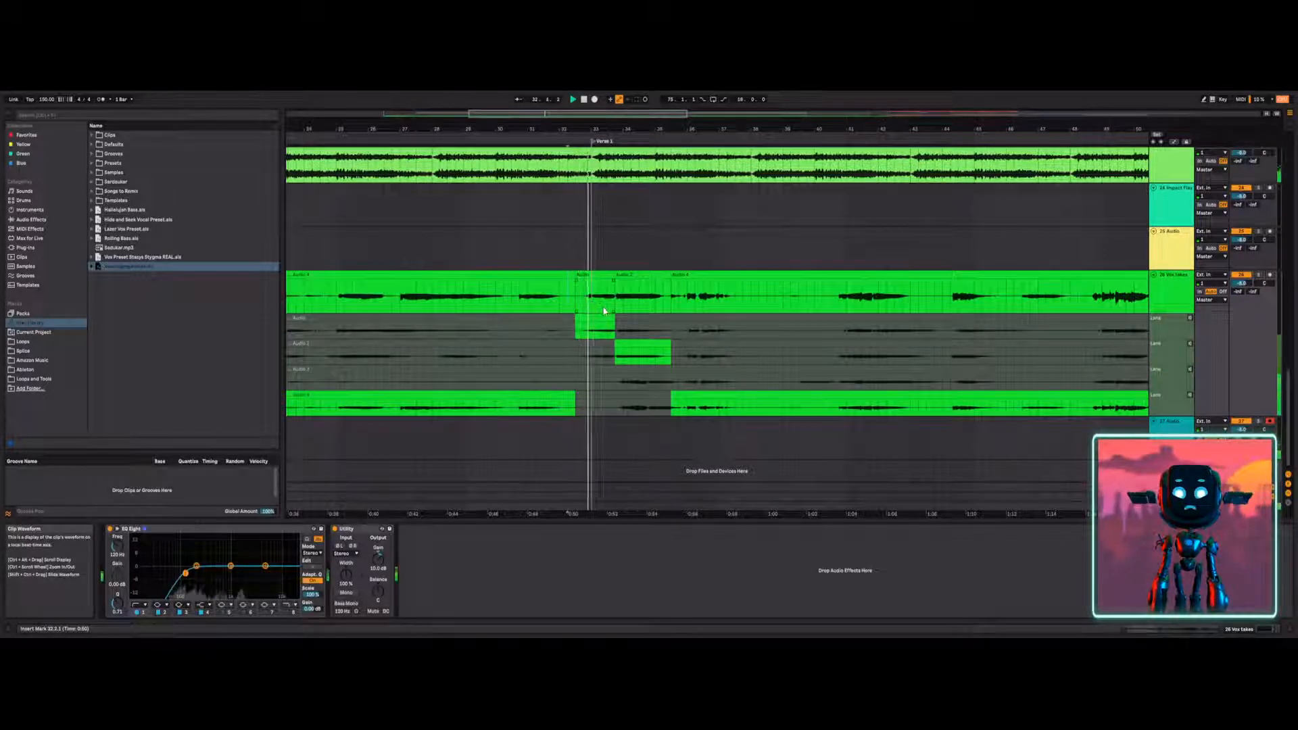
left_click_drag(582, 114, 604, 175)
key("space")
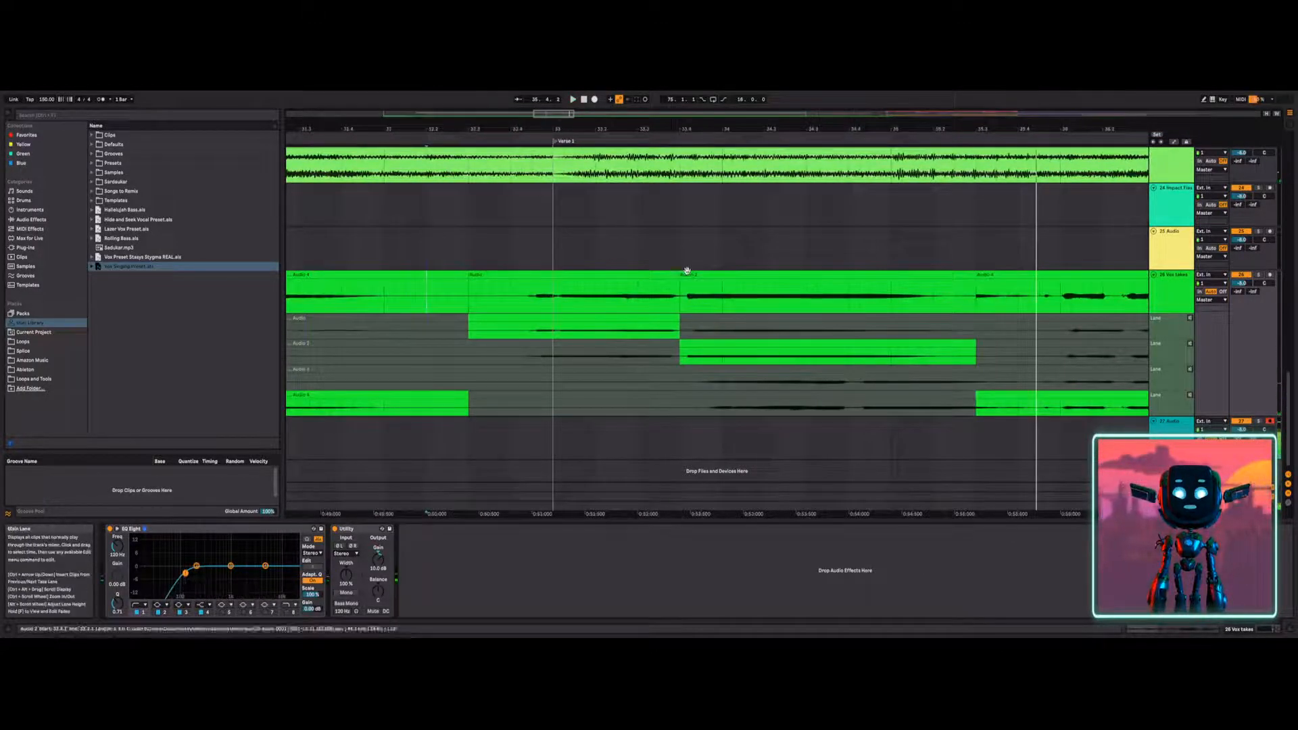
Shift the main-lane join between the first and second takes slightly later, and play it from just before Verse 1.
left_click_drag(697, 130, 695, 159)
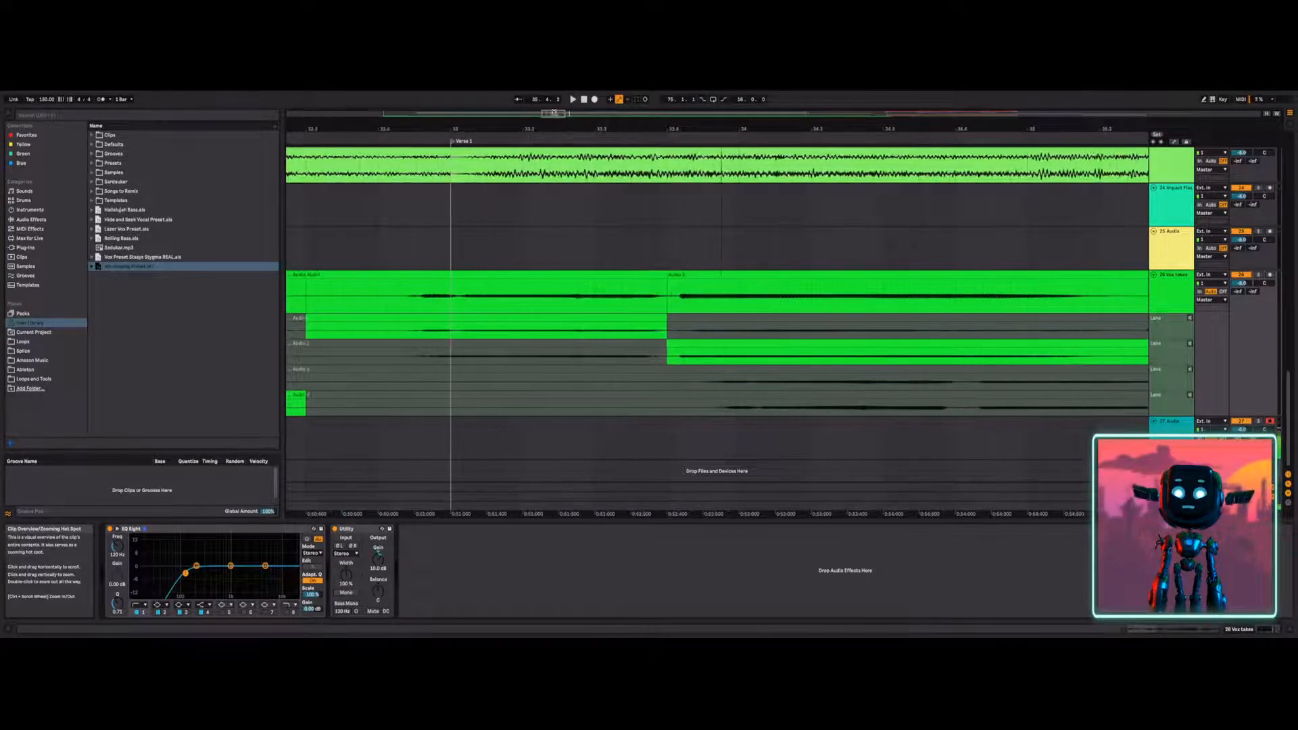
left_click_drag(668, 277, 675, 276)
left_click(368, 233)
key("space")
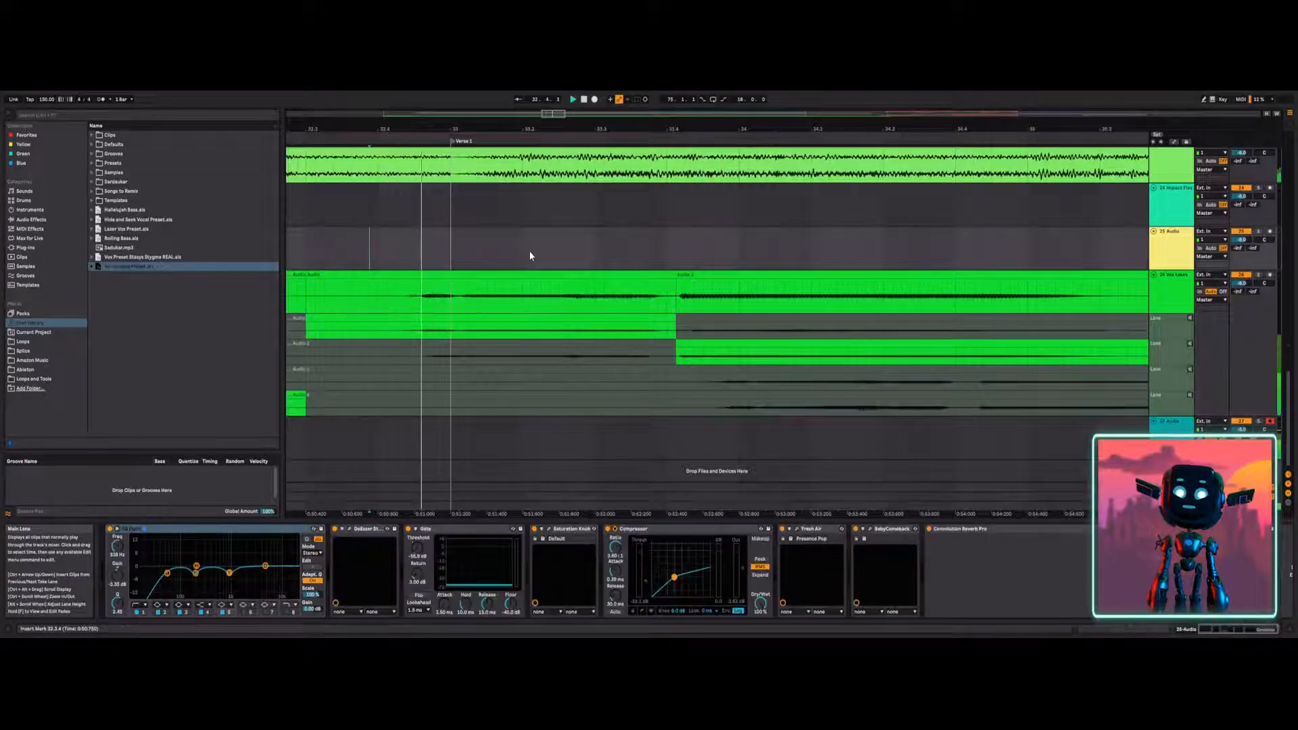
left_click_drag(553, 114, 558, 71)
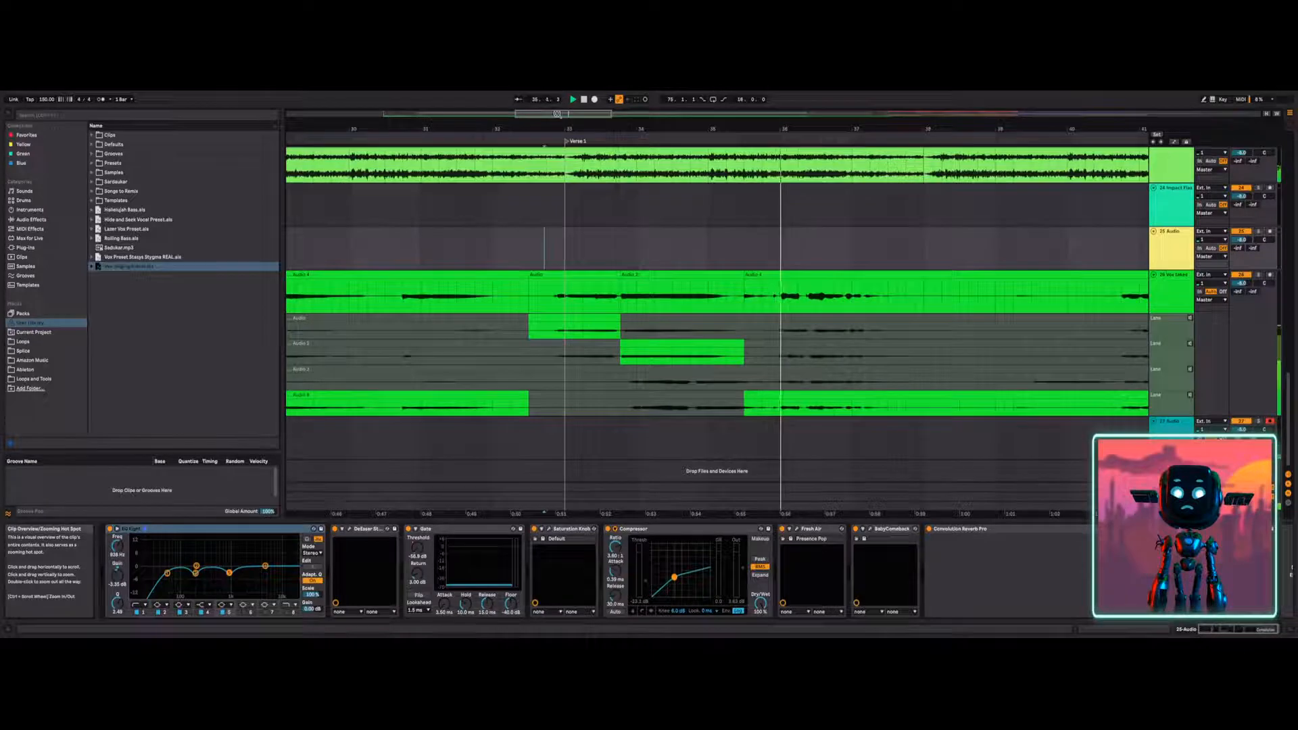
Audition the third take lane and play its phrases around 34.4, restarting from different points.
left_click(690, 378)
left_click(1191, 371)
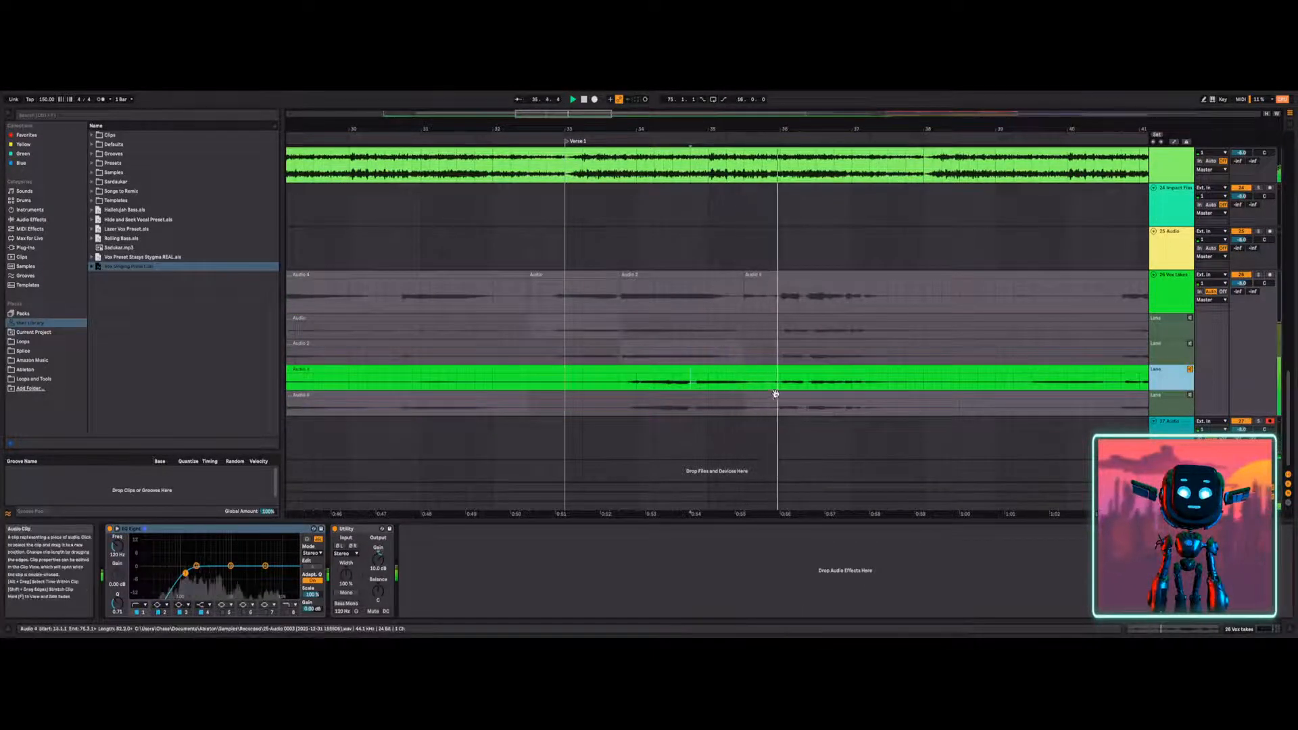
key("space")
key("space")
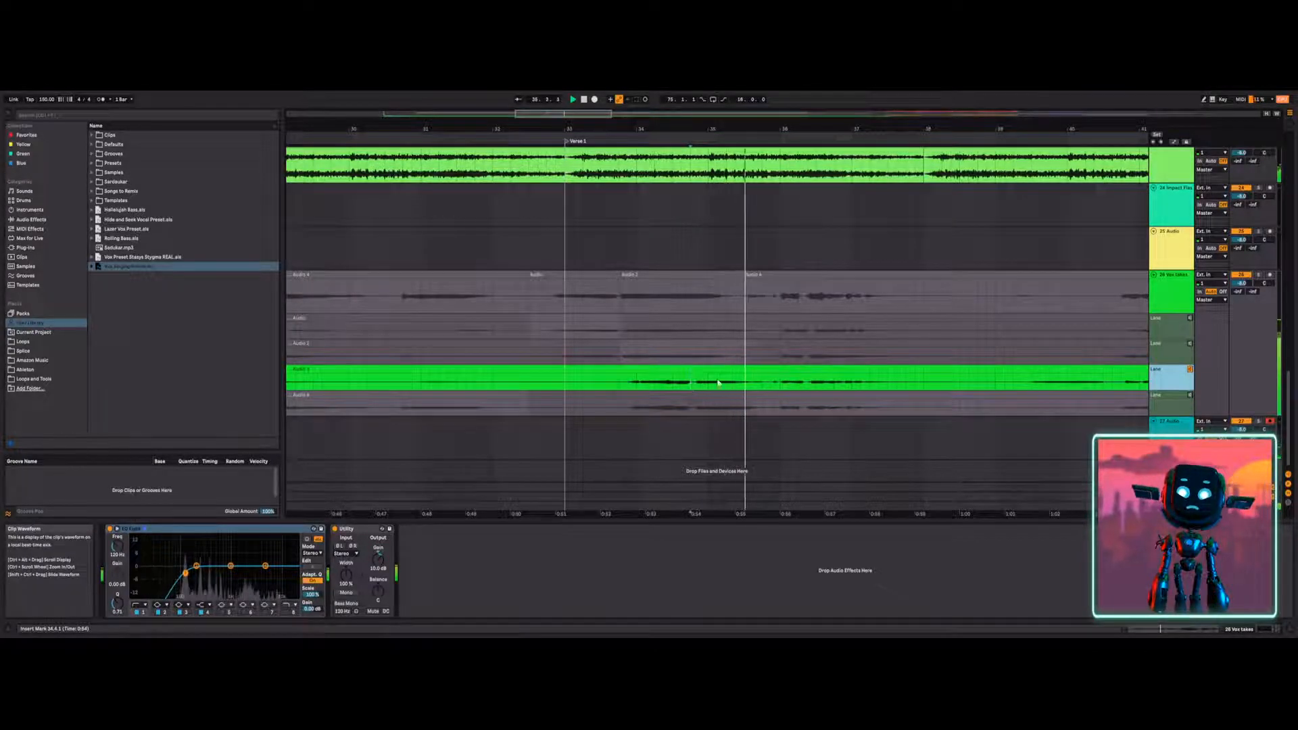
left_click(770, 383)
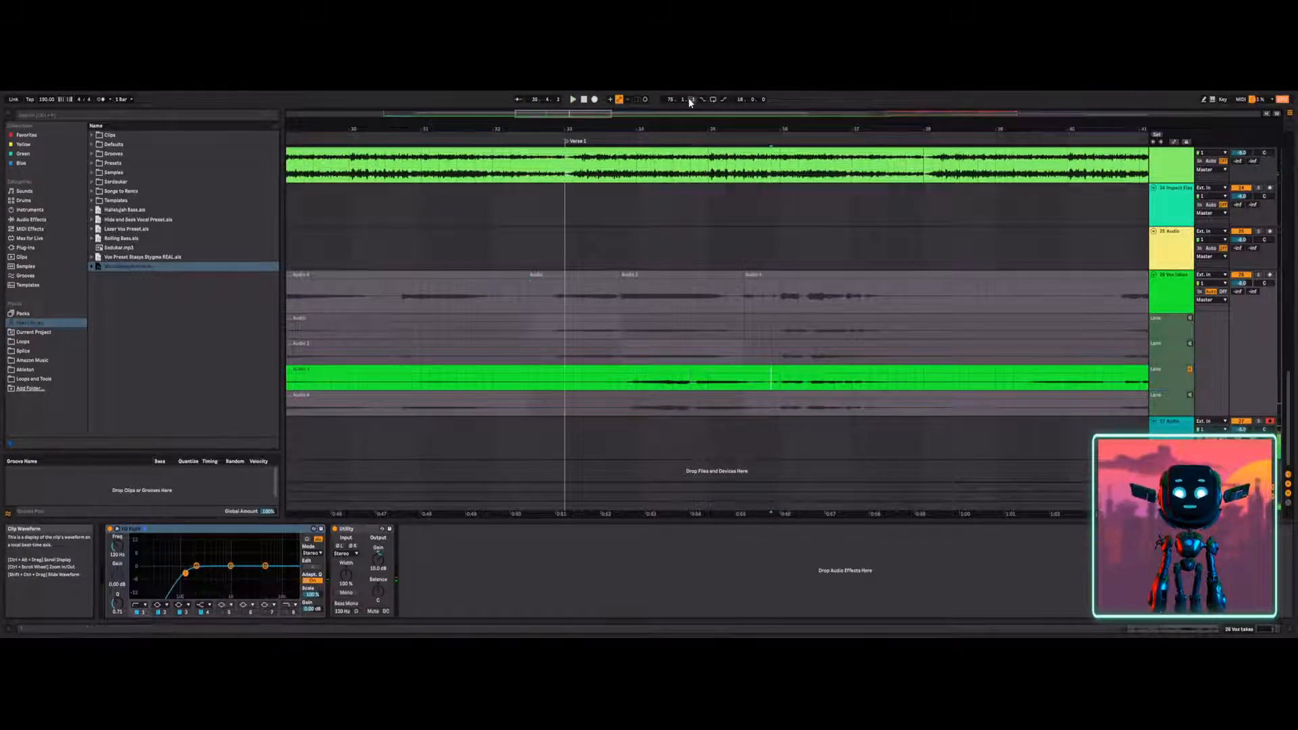
mouse_move(587, 113)
left_mouse_down()
mouse_move(564, 57)
mouse_move(578, 105)
mouse_move(558, 126)
left_mouse_up()
left_click(736, 386)
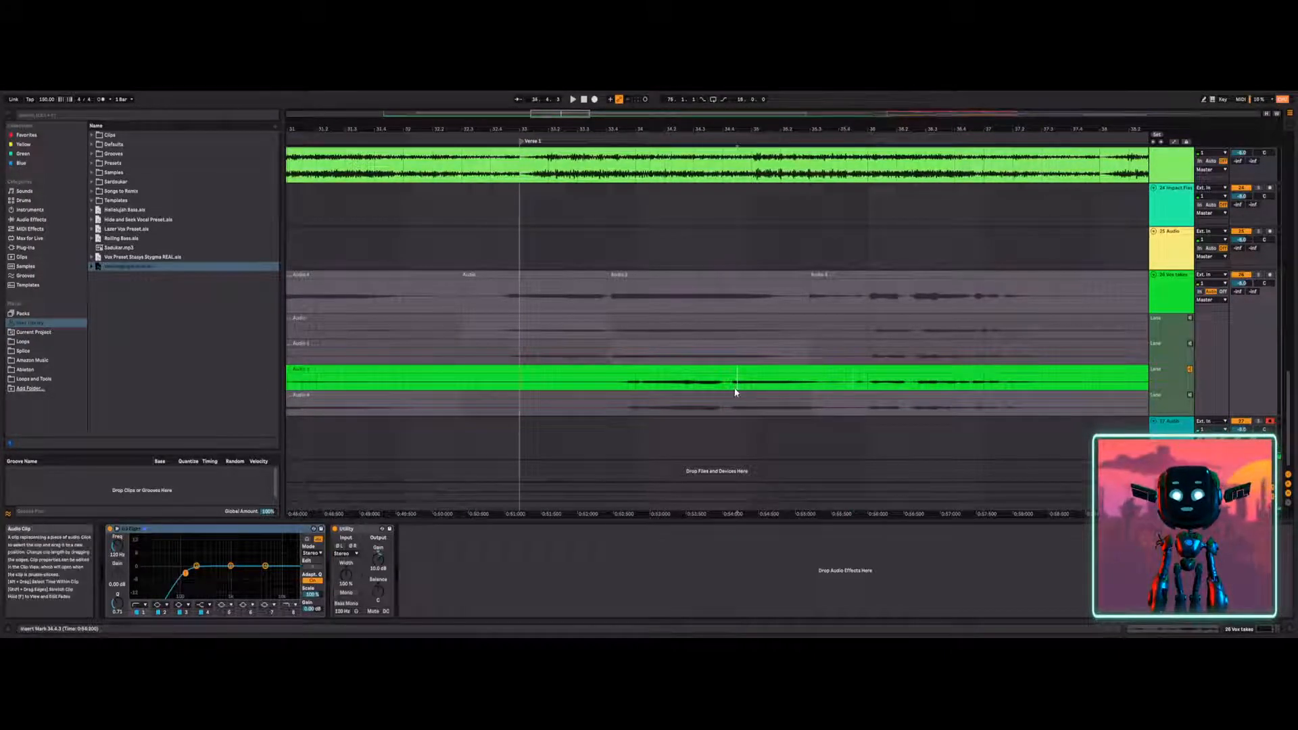
key("space")
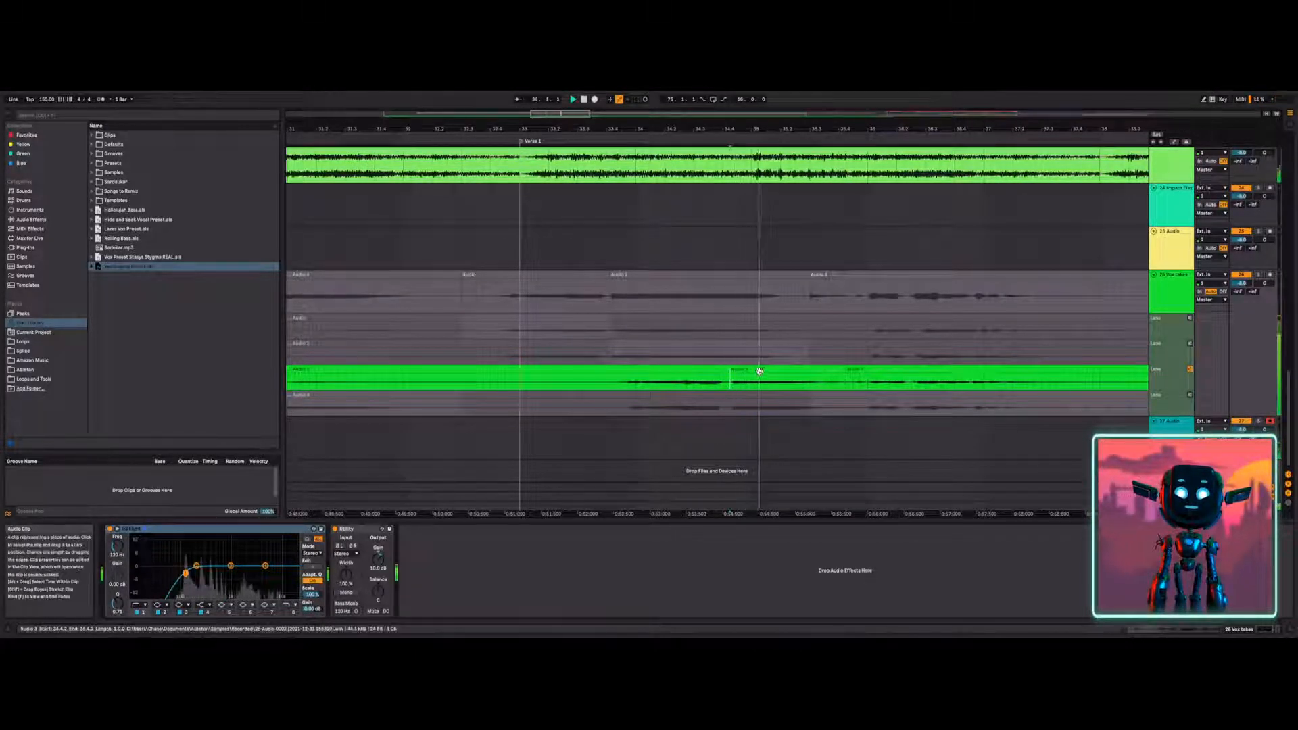
Delete the third take's one-bar section from about 34.4 to 35.4, including the leftover sliver at its start.
left_click_drag(750, 380, 663, 376)
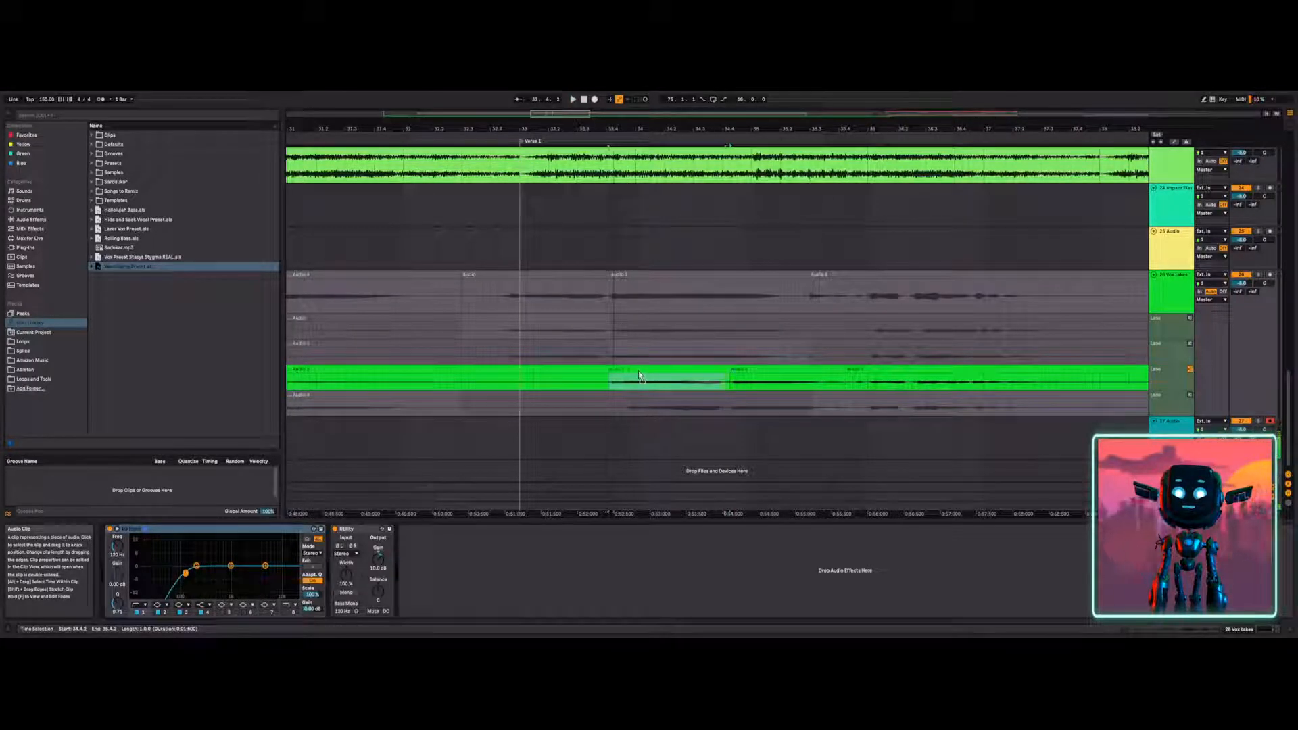
key("Delete")
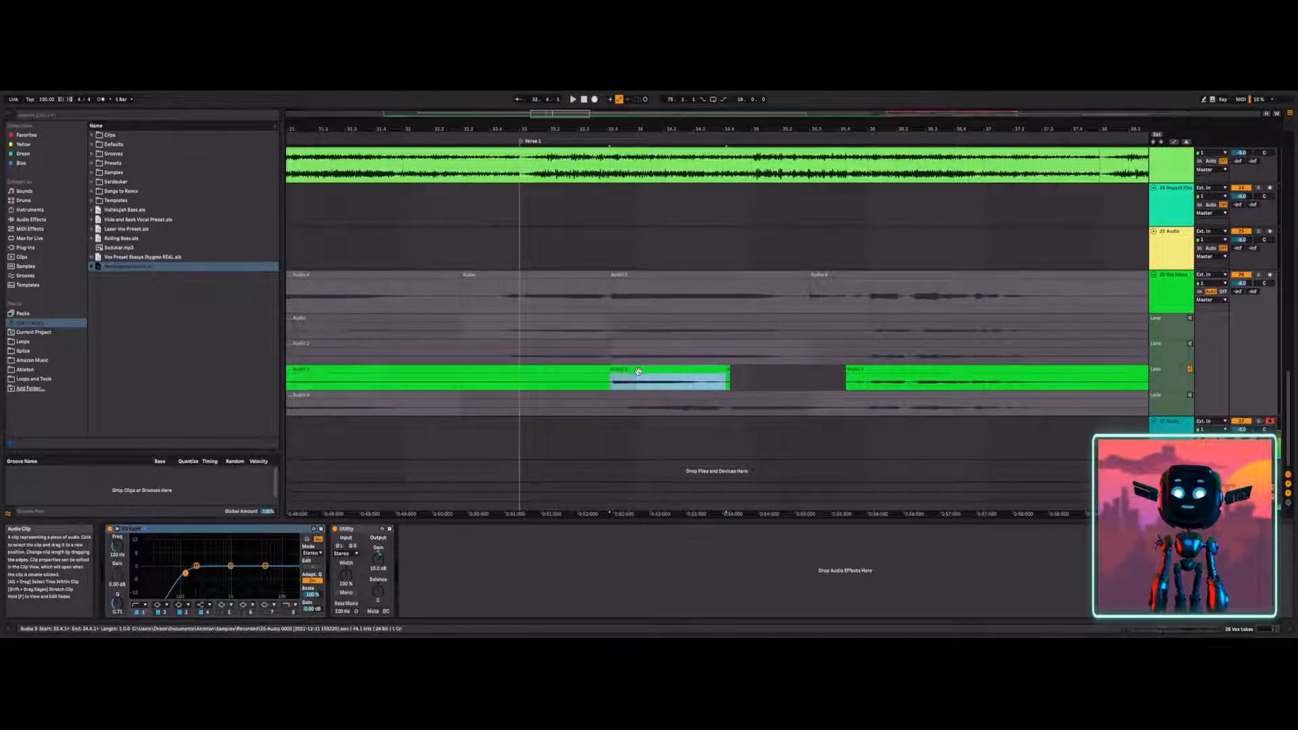
left_click(729, 369)
key("Delete")
Comp the third take's phrase from 33.4 to 34.4 into the main lane, and delete the second take's remainder after it.
left_click(716, 369)
key("Return")
left_click(791, 275)
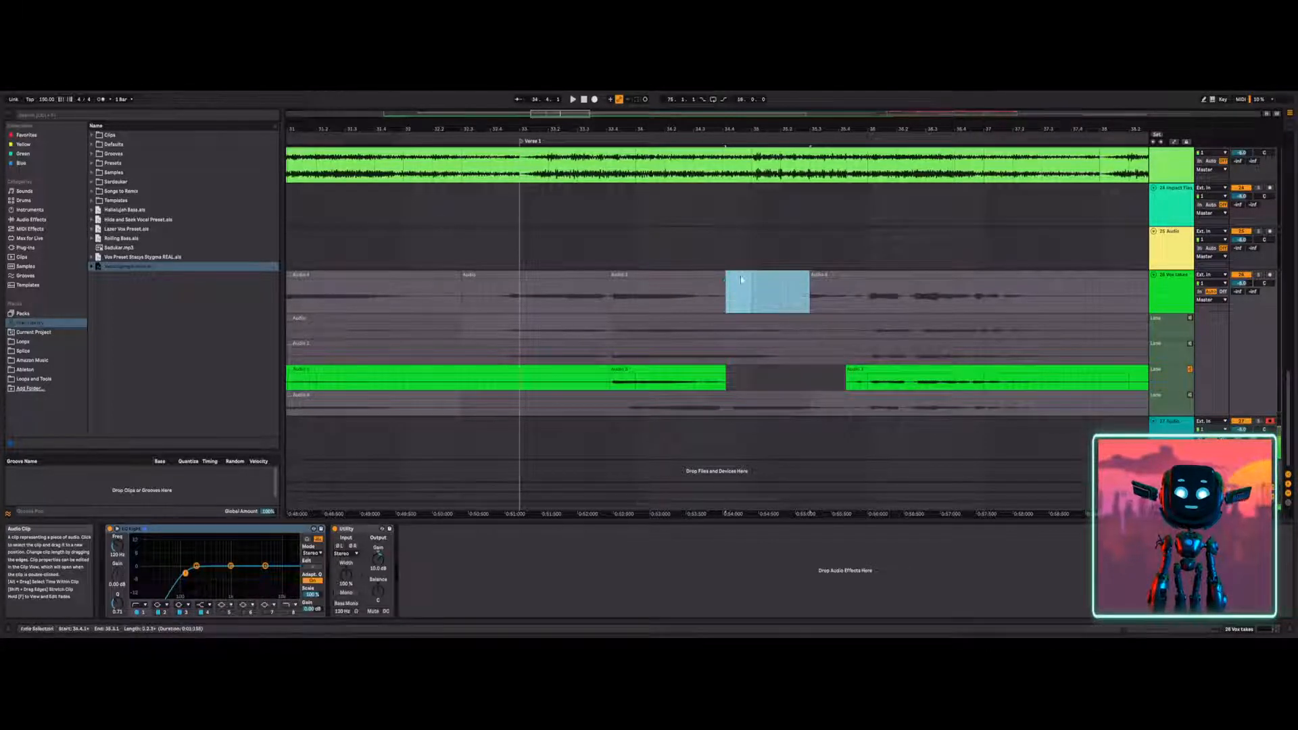
key("Delete")
Turn off audition for the third take lane and play the main-lane comp repeatedly from just before Verse 1.
left_click(525, 253)
left_click(1192, 369)
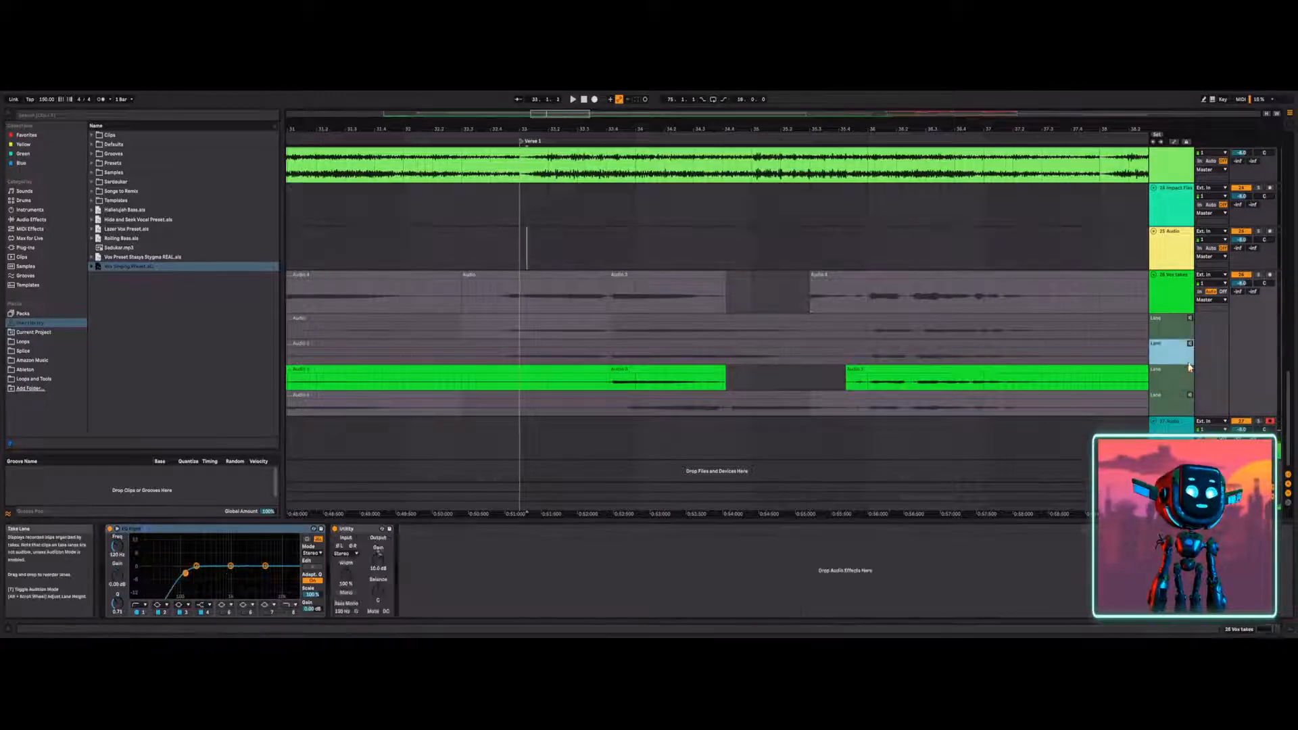
left_click(1190, 370)
left_click(504, 242)
key("space")
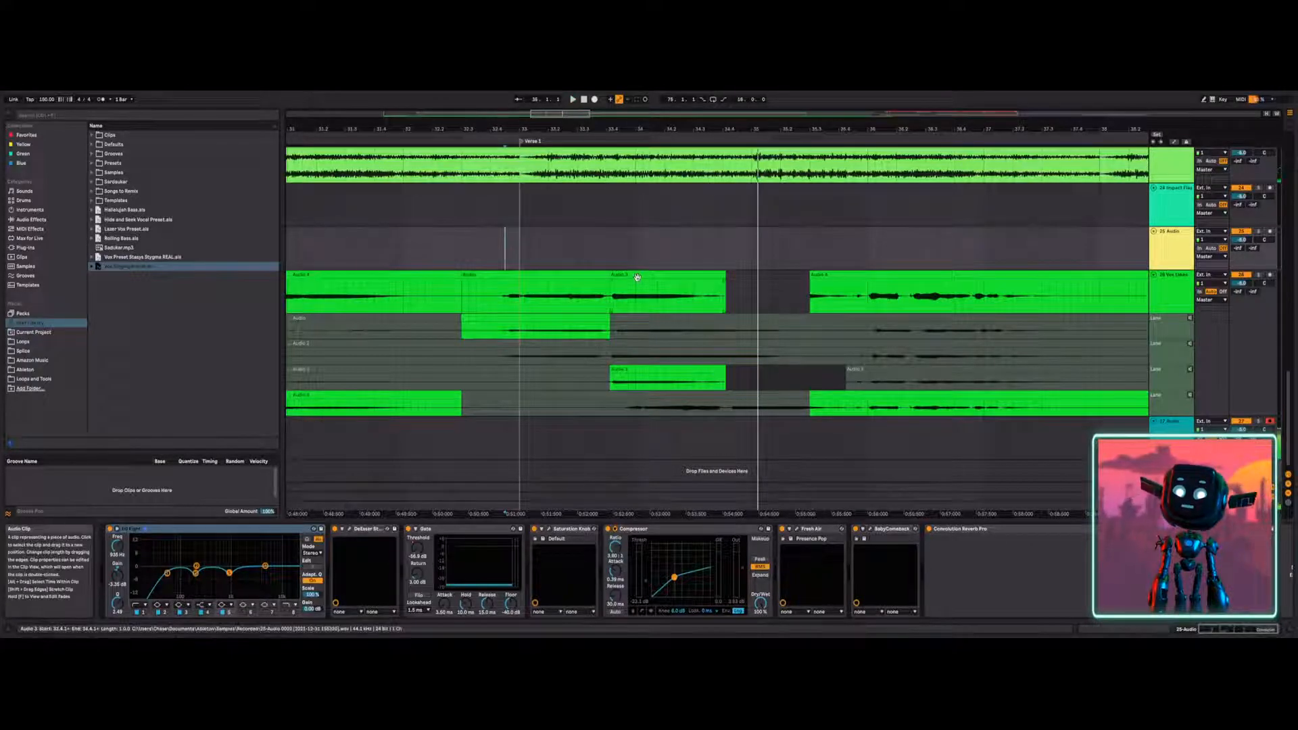
key("space")
key("space")
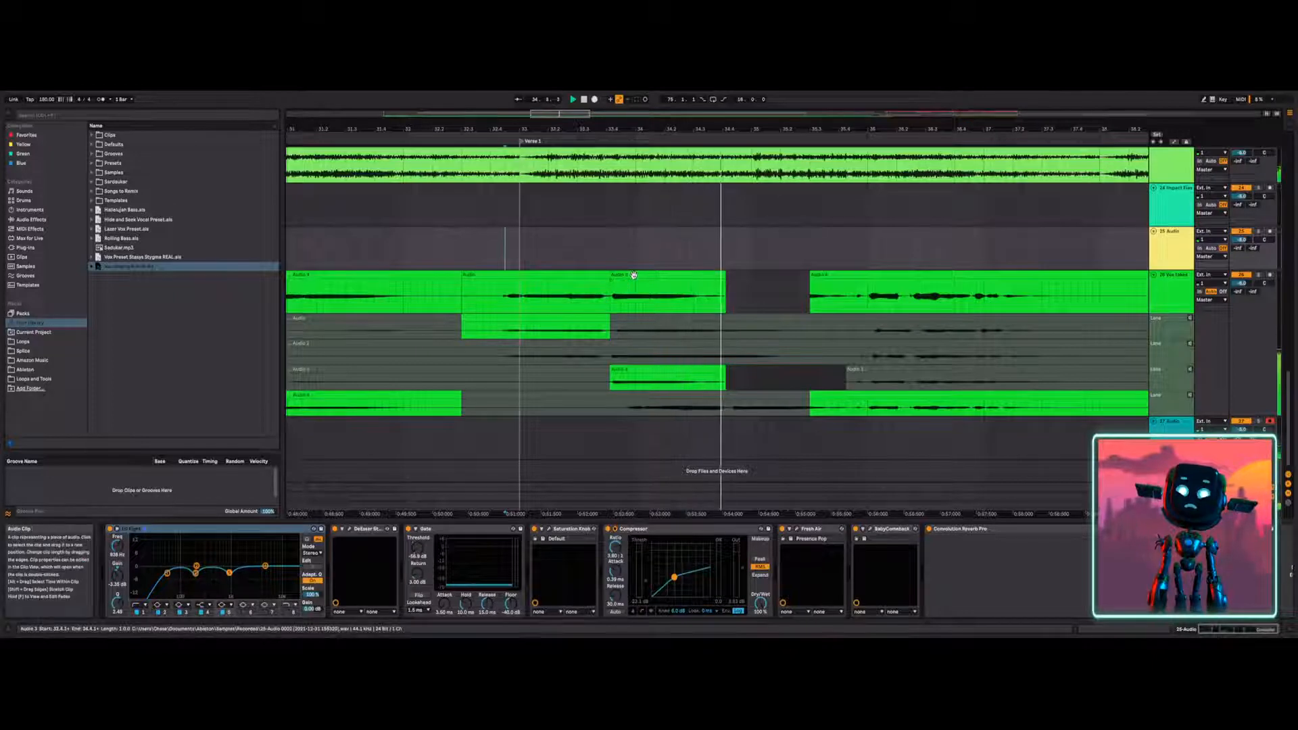
key("space")
key("space")
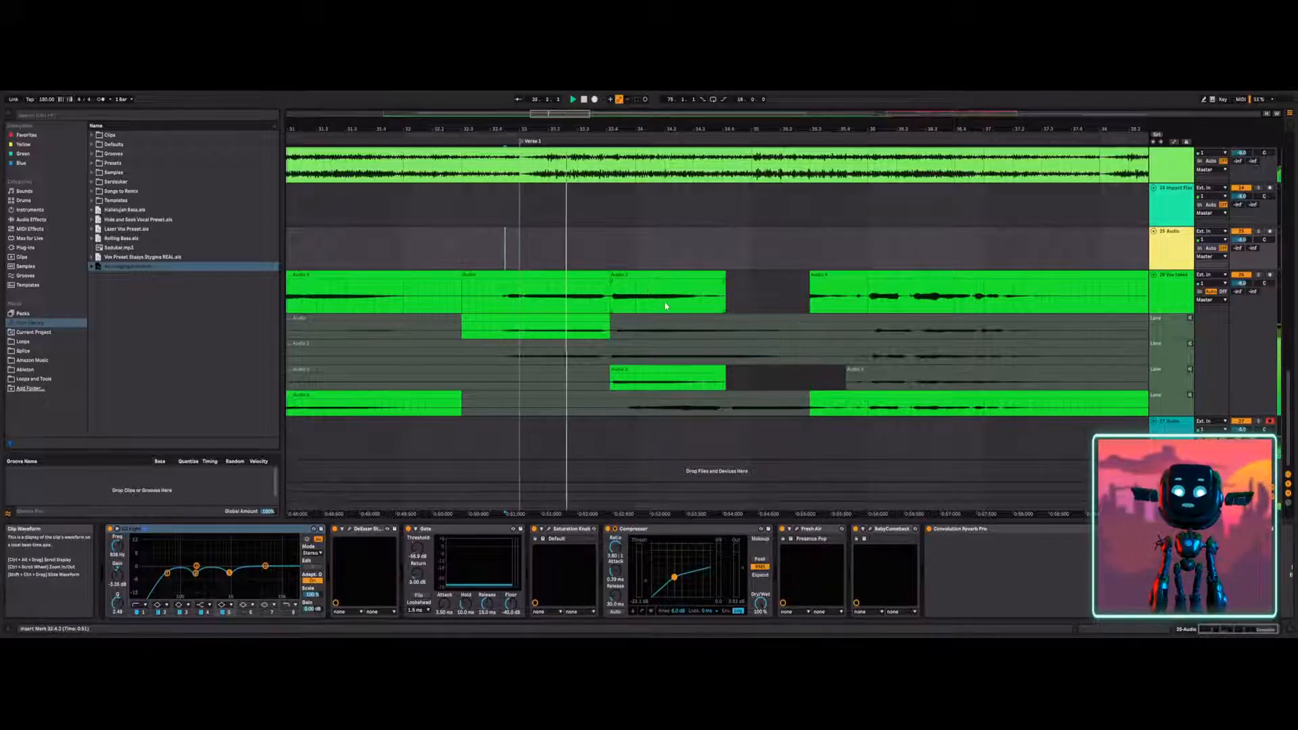
key("space")
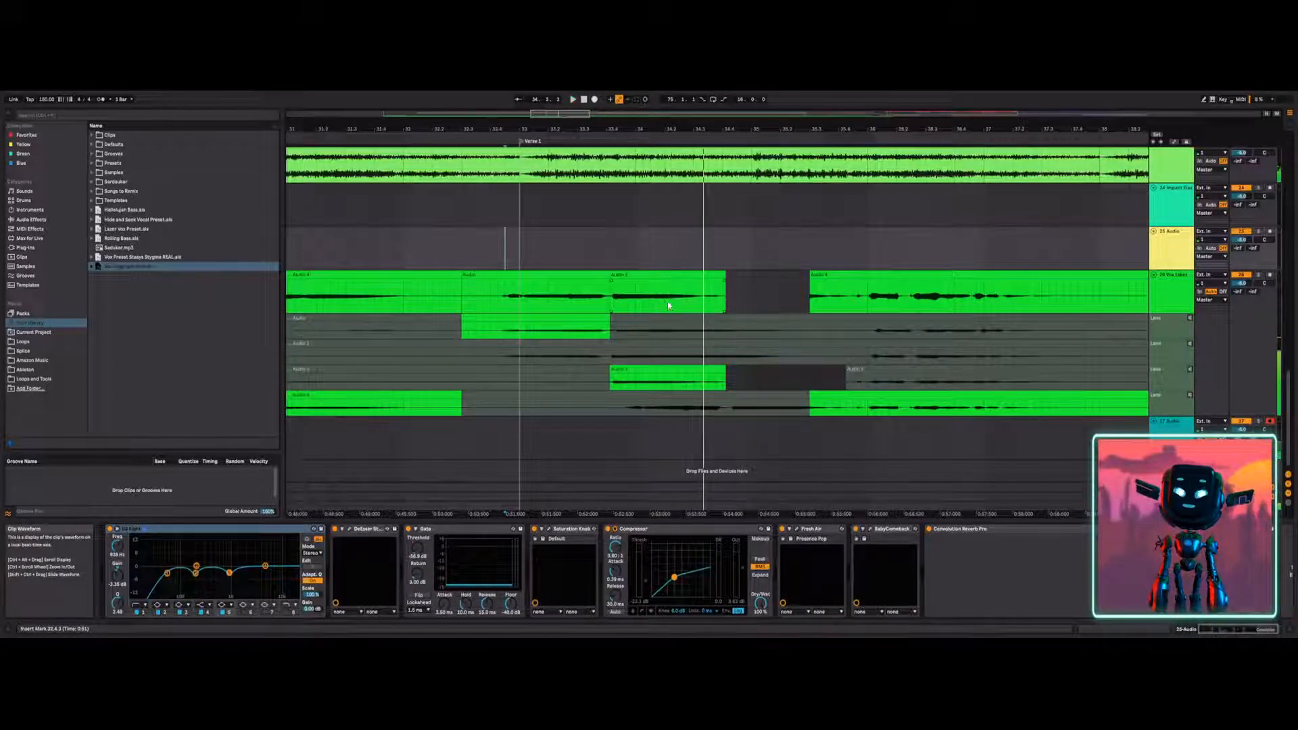
Undo the main-lane deletion and the third take's comp, and play the comp again from its first-take section.
key("ctrl+z")
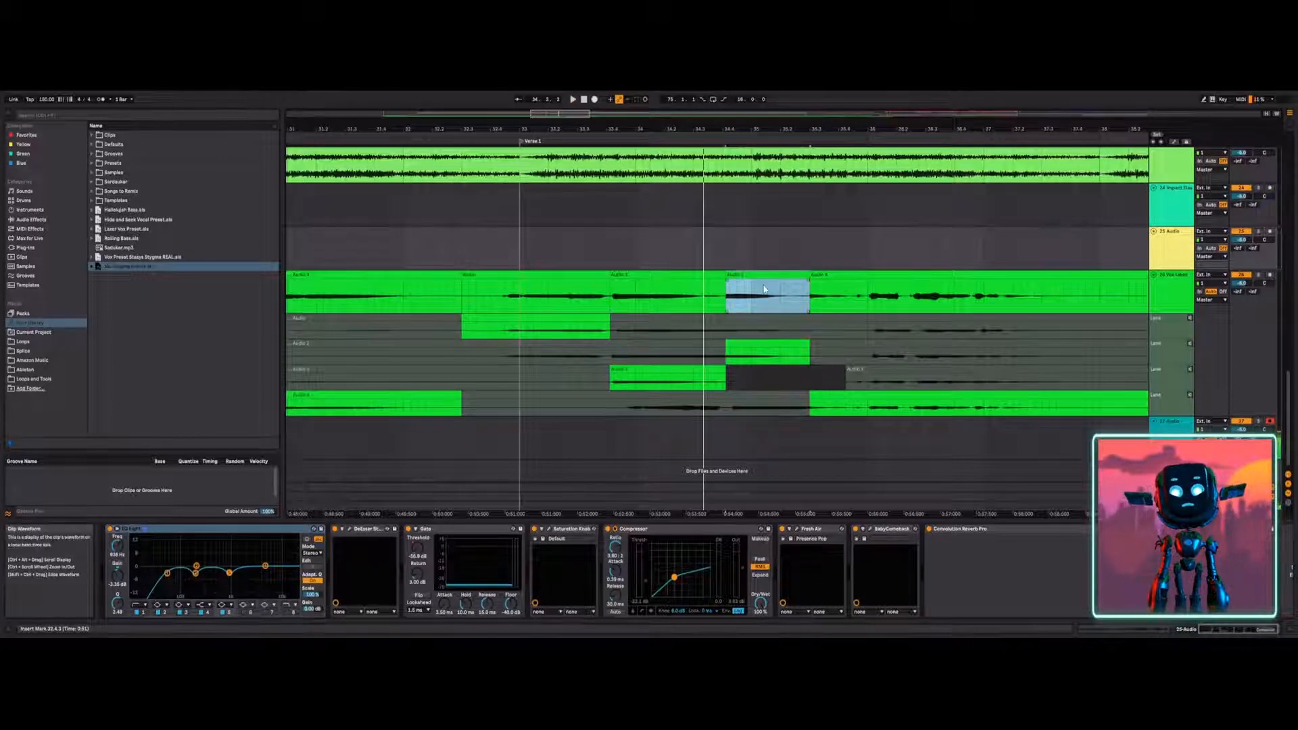
key("ctrl+z")
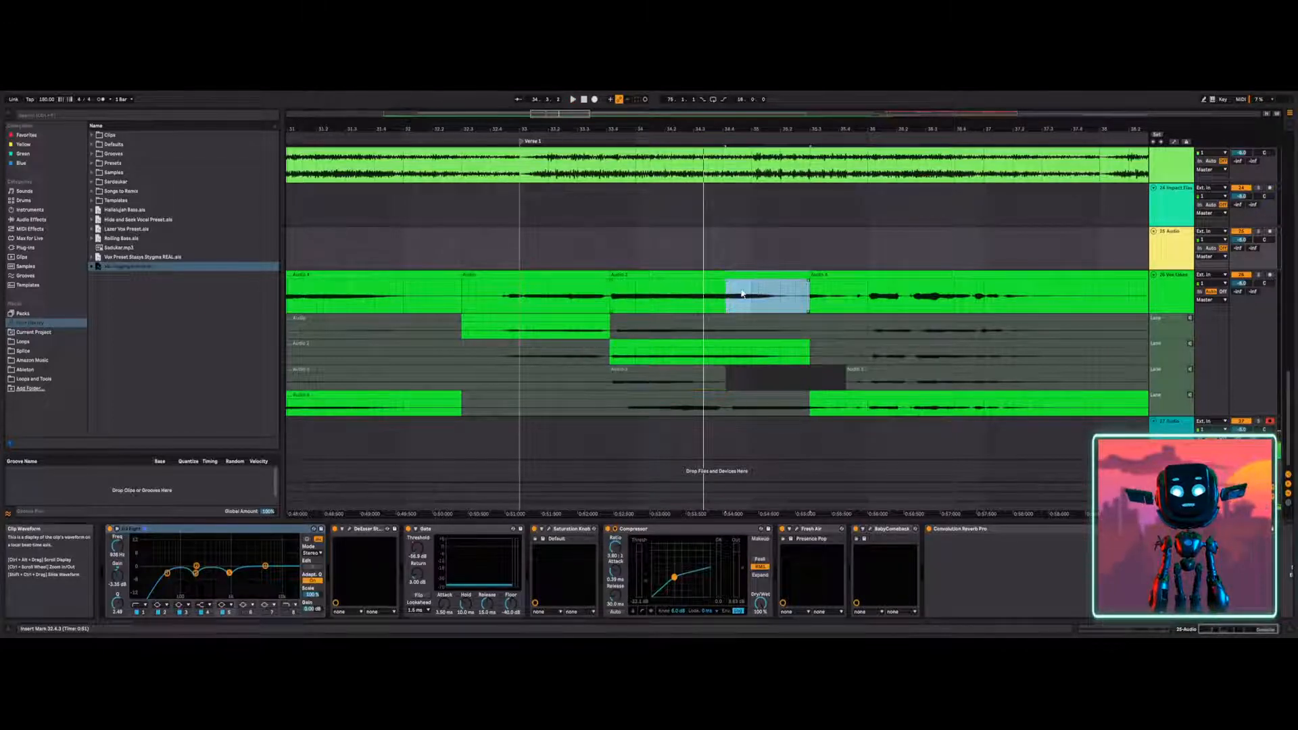
left_click(461, 355)
key("space")
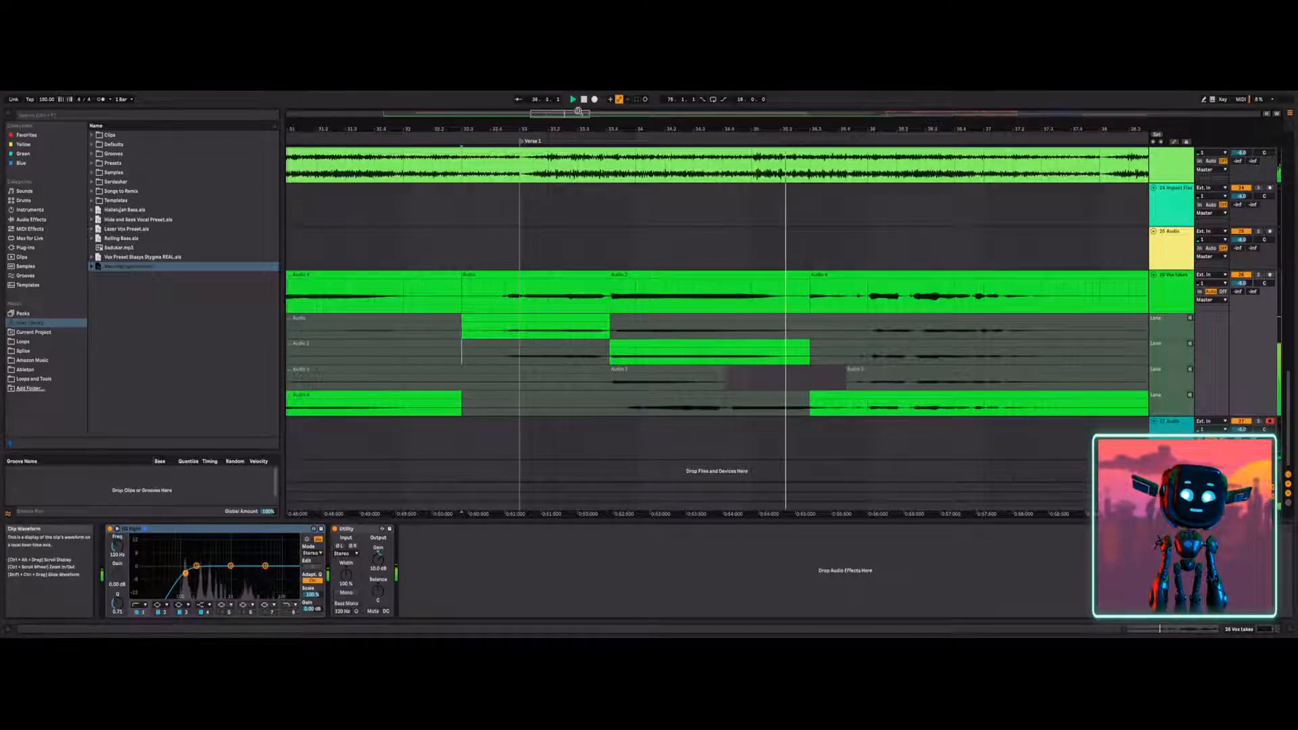
key("space")
Extend the first take's main-lane clip to about 34.3 with a long crossfade into the second take, and play the result.
scroll(586, 298, "up", 3)
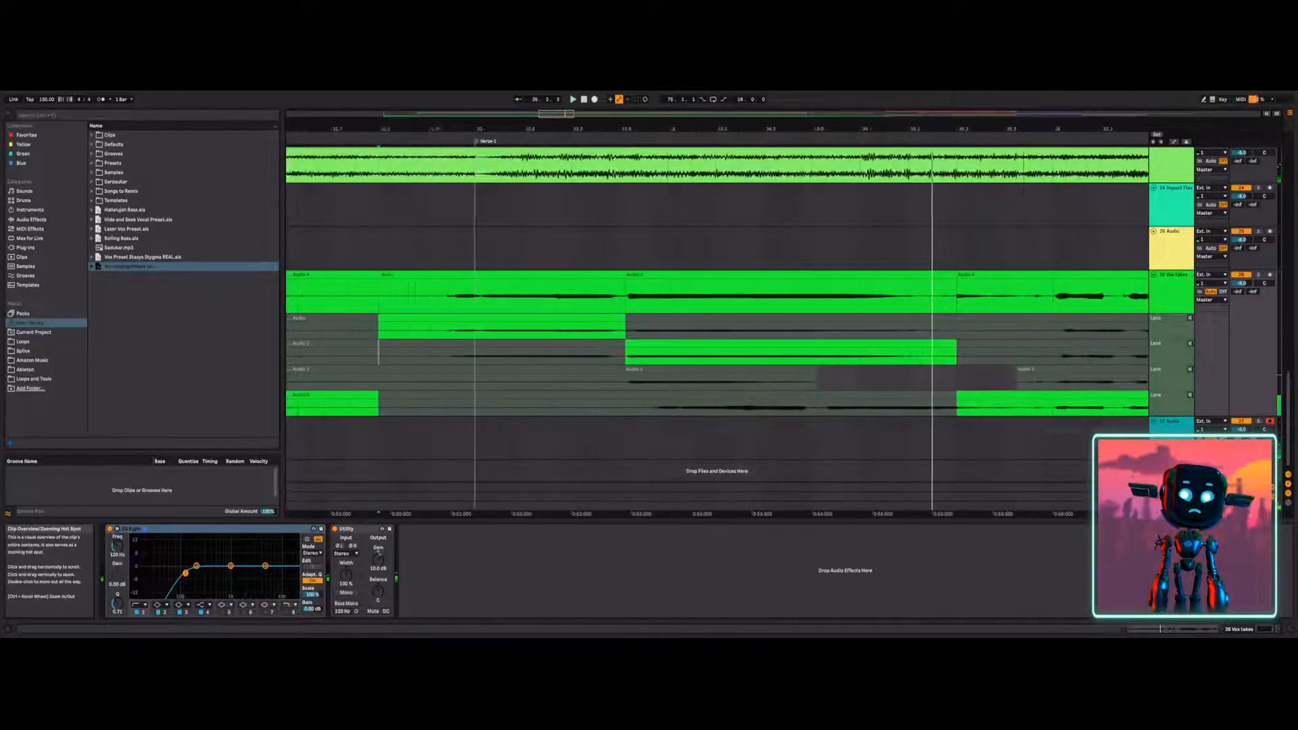
left_click(665, 274)
left_click_drag(665, 273, 808, 271)
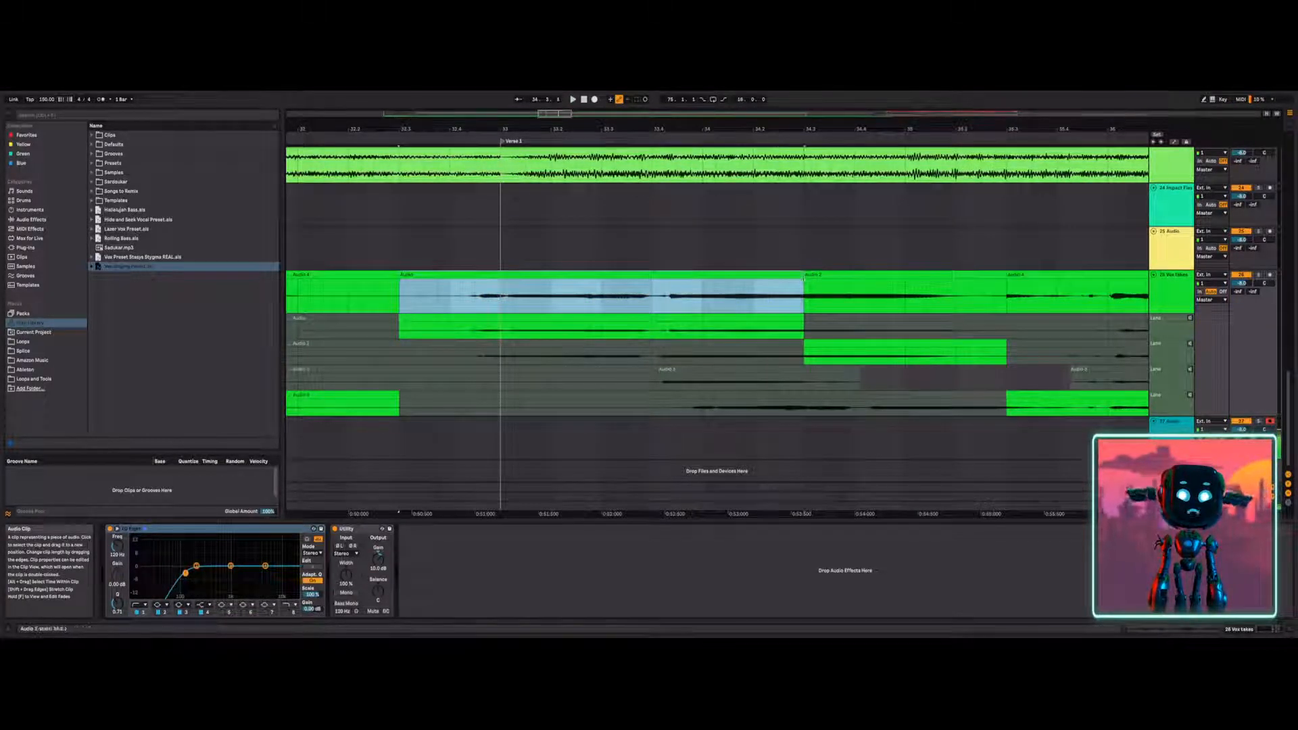
left_click(797, 294)
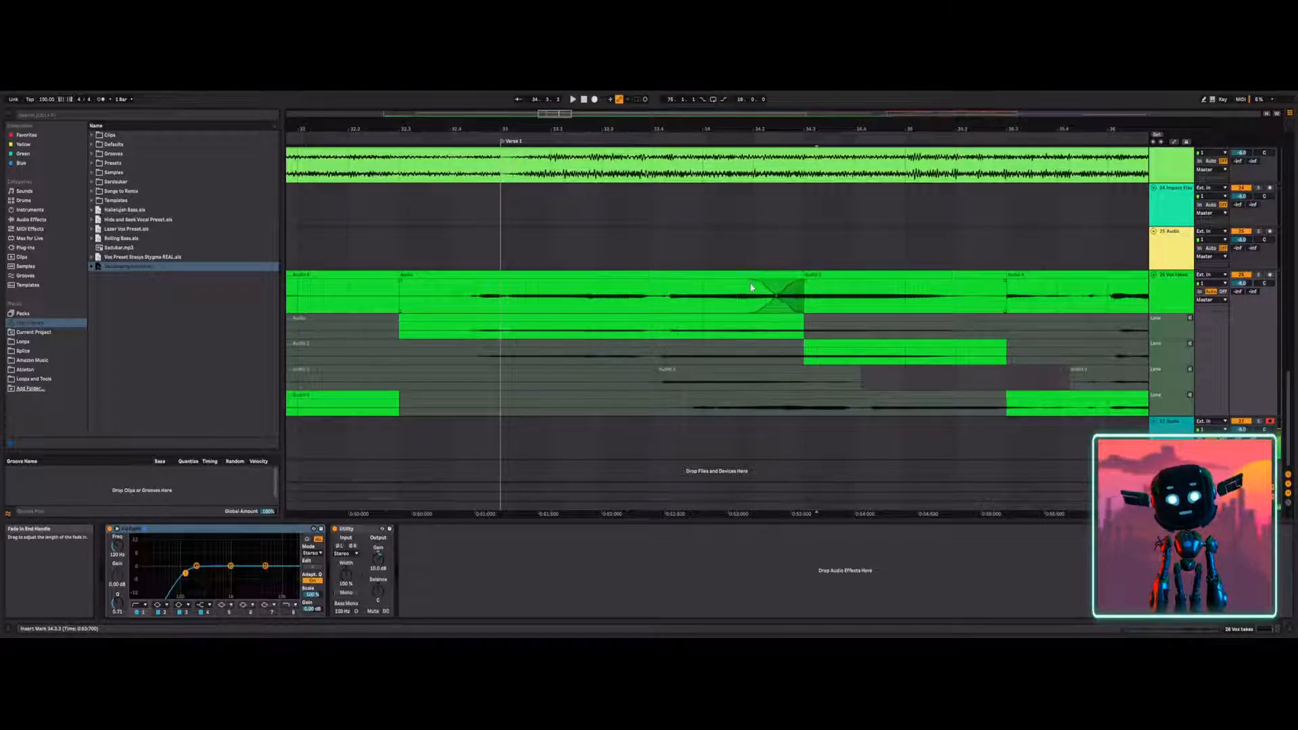
left_click(474, 254)
key("space")
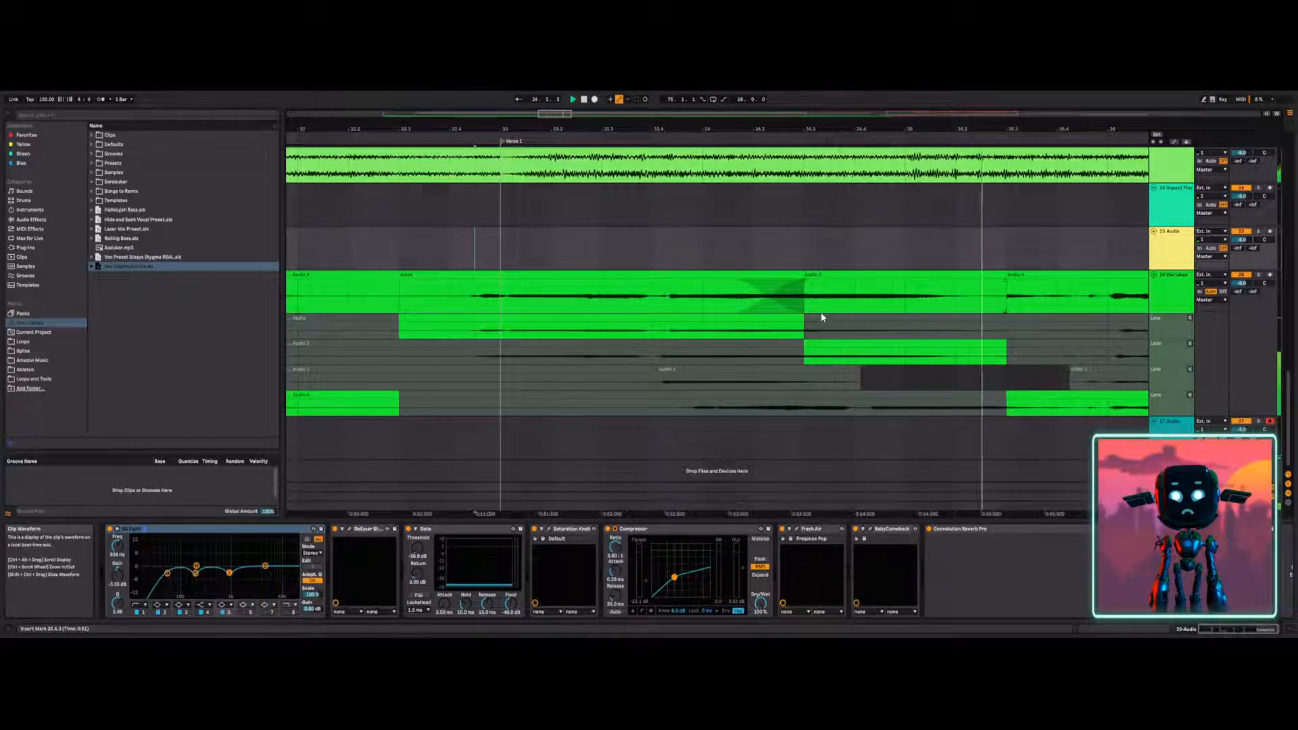
Extend the second take's main-lane clip to about 35.4, and play the comp from just before Verse 1.
left_click(1011, 294)
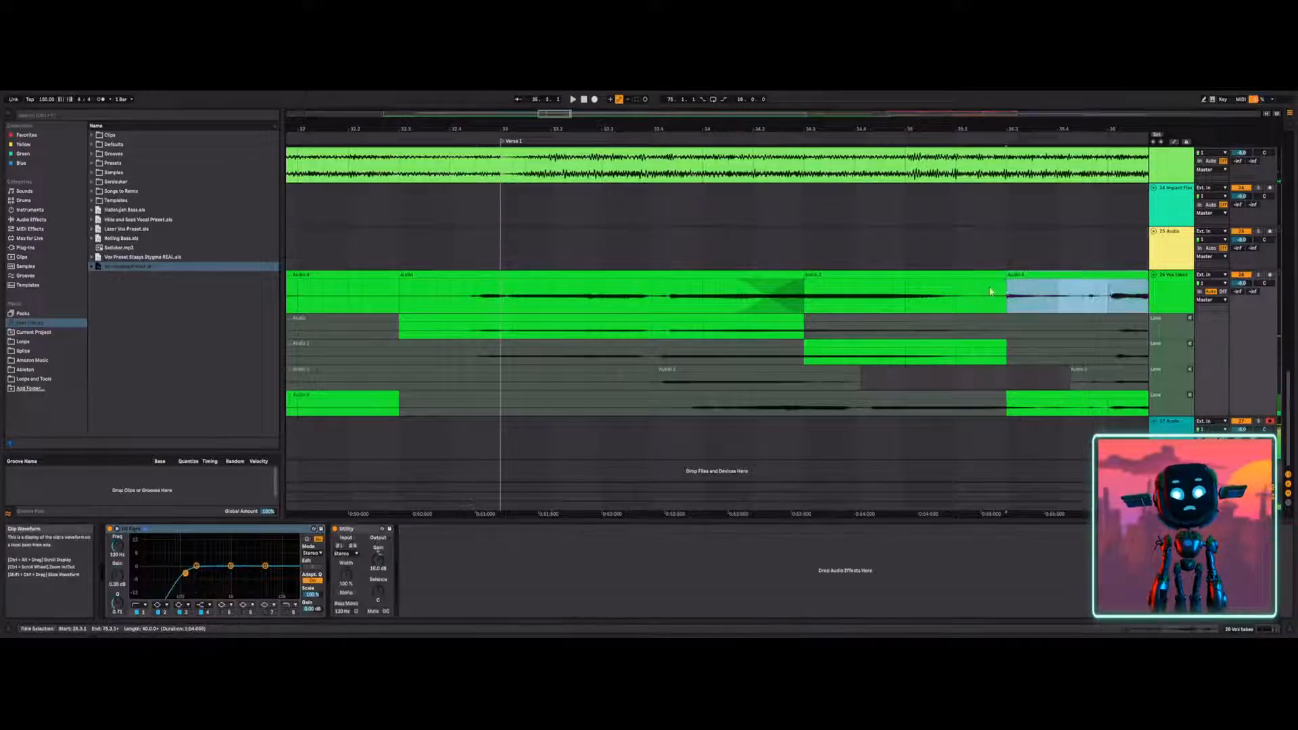
left_click_drag(713, 128, 708, 96)
left_click_drag(796, 274, 814, 274)
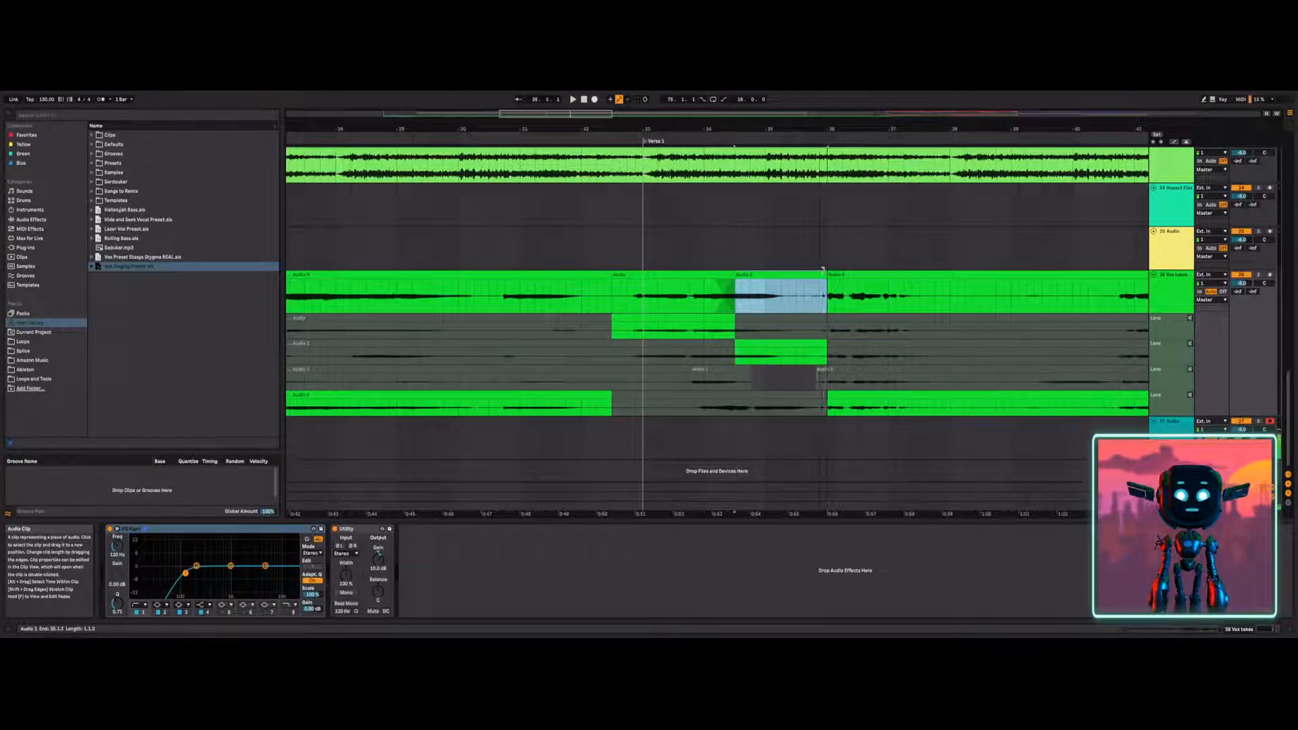
left_click(576, 258)
key("space")
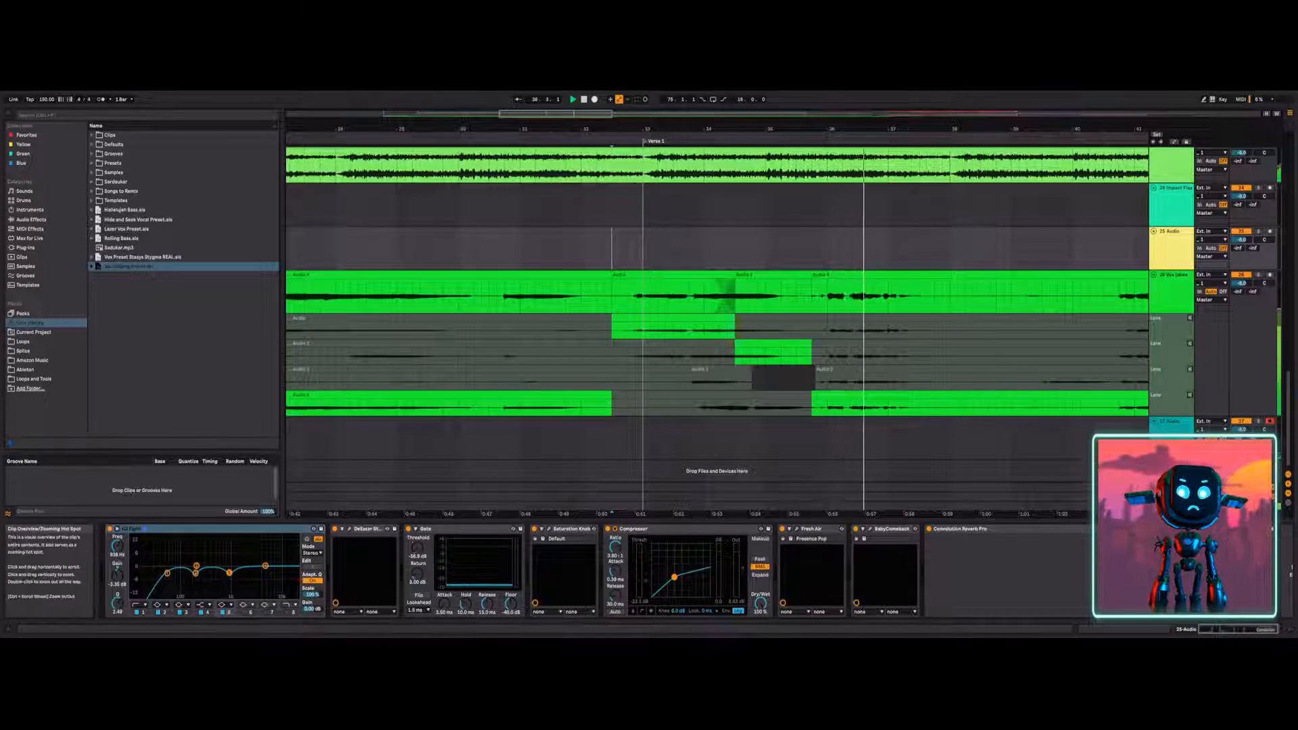
Try a slightly later start for the fourth take's main-lane clip following the second take.
scroll(667, 318, "right", 5)
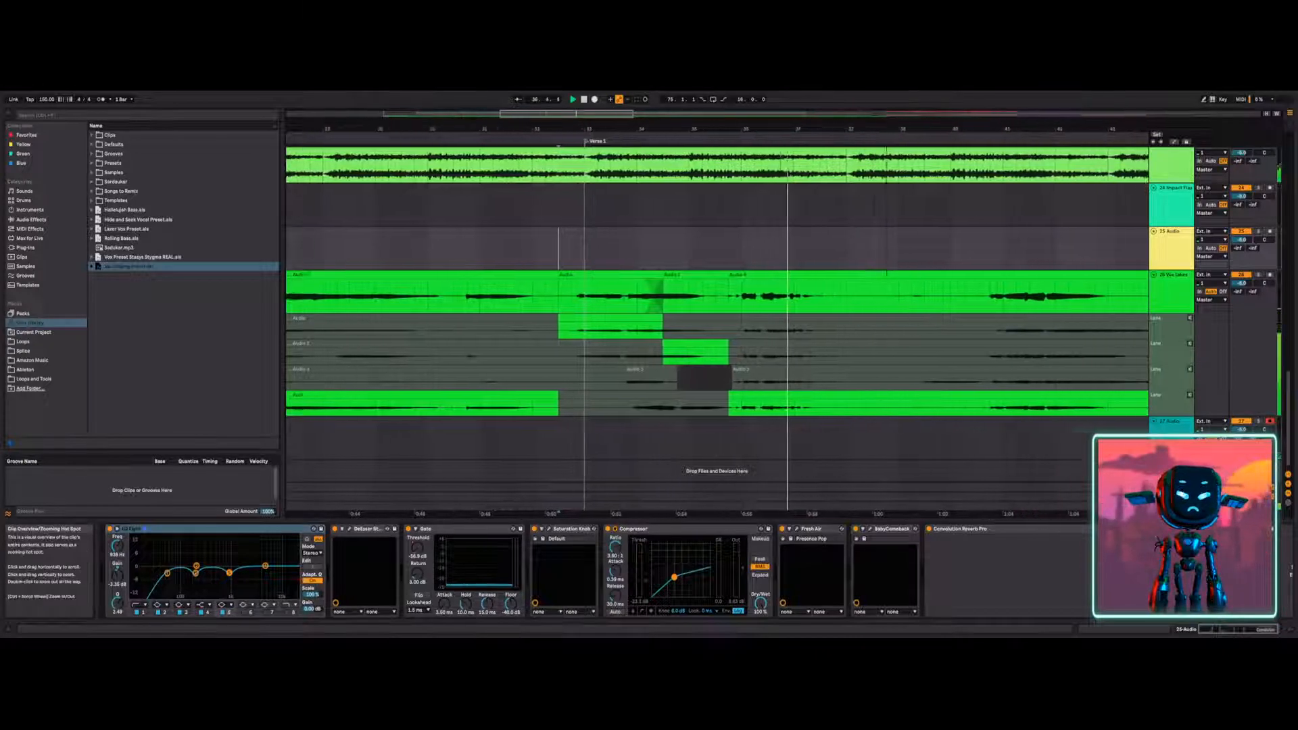
left_click(684, 282)
key("space")
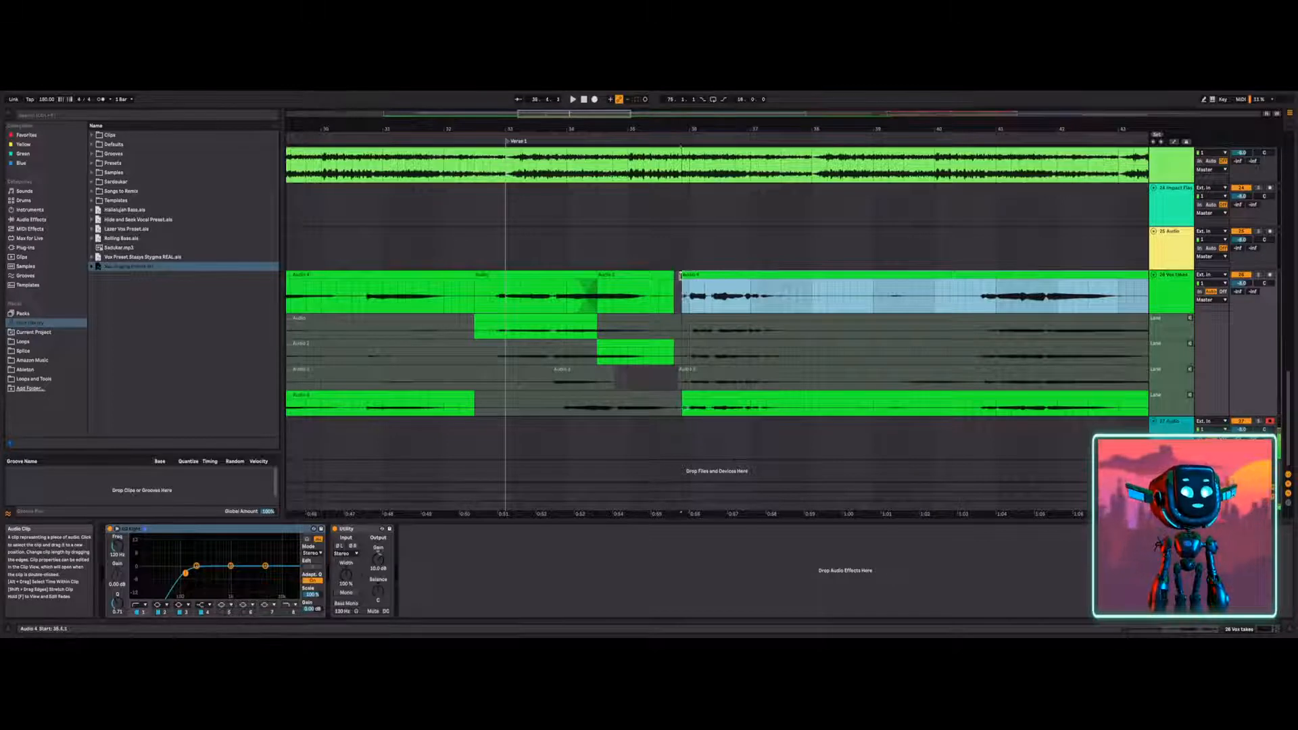
Play the phrase from about 35.4, auditioning the fourth, third, second and first take lanes in turn.
left_click(675, 326)
key("space")
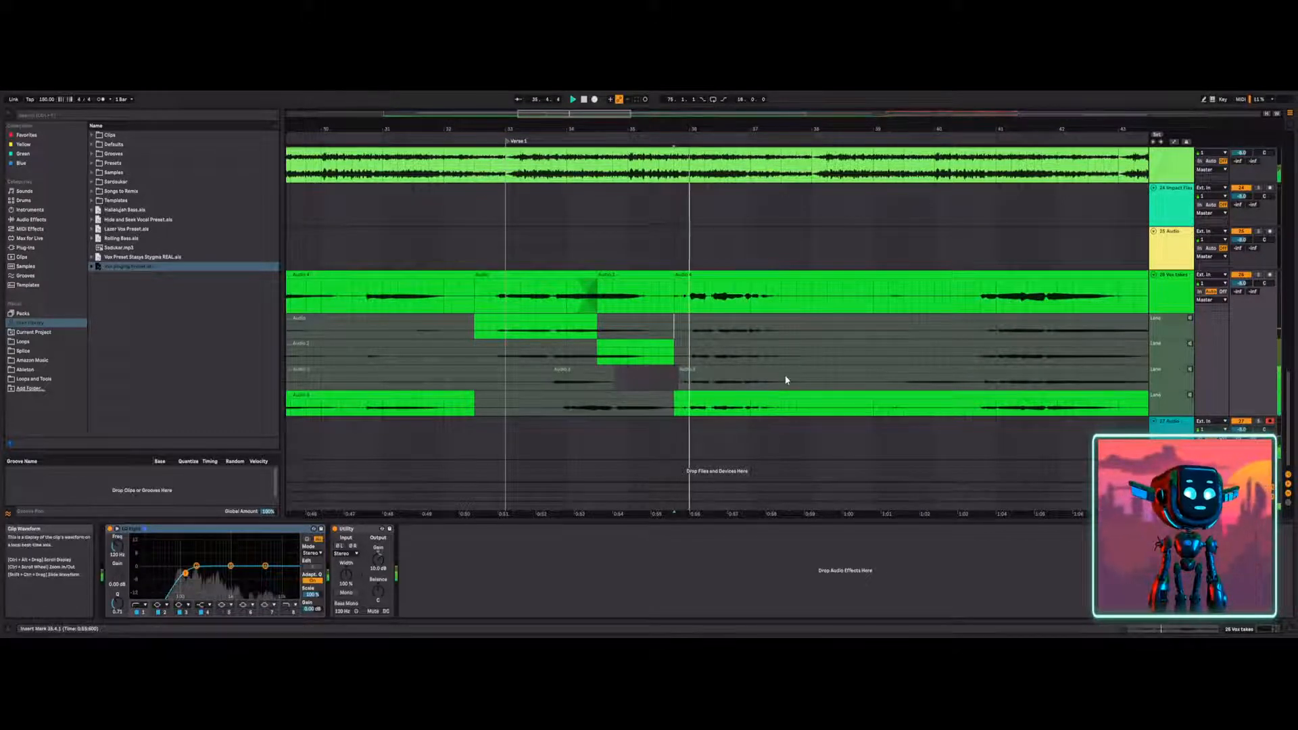
left_click(1190, 395)
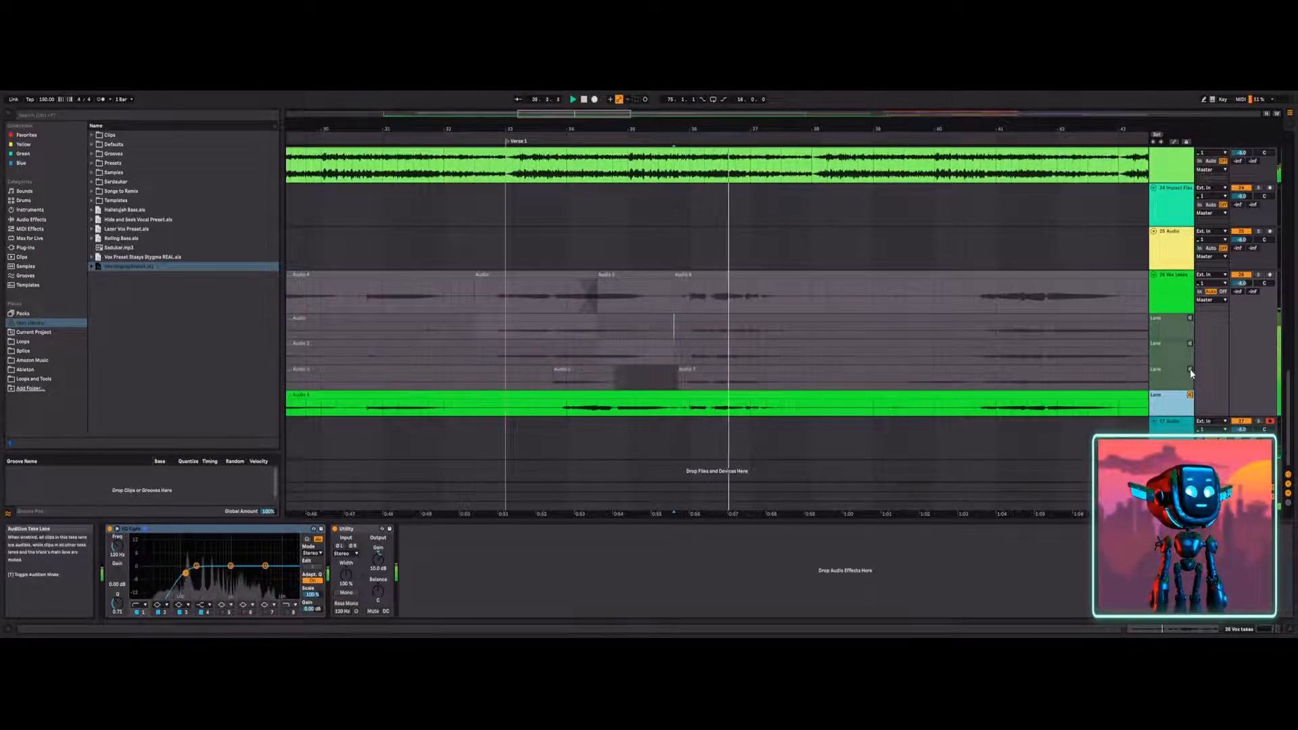
left_click(1190, 369)
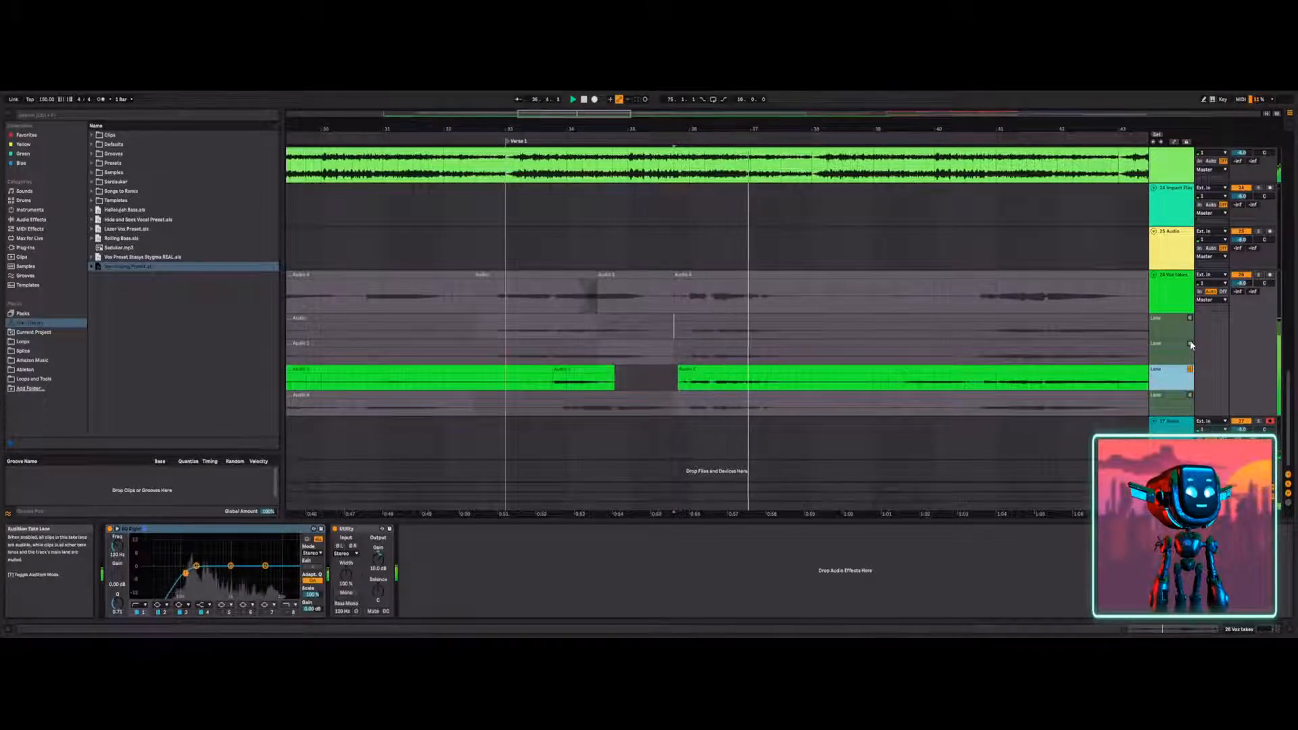
left_click(1190, 344)
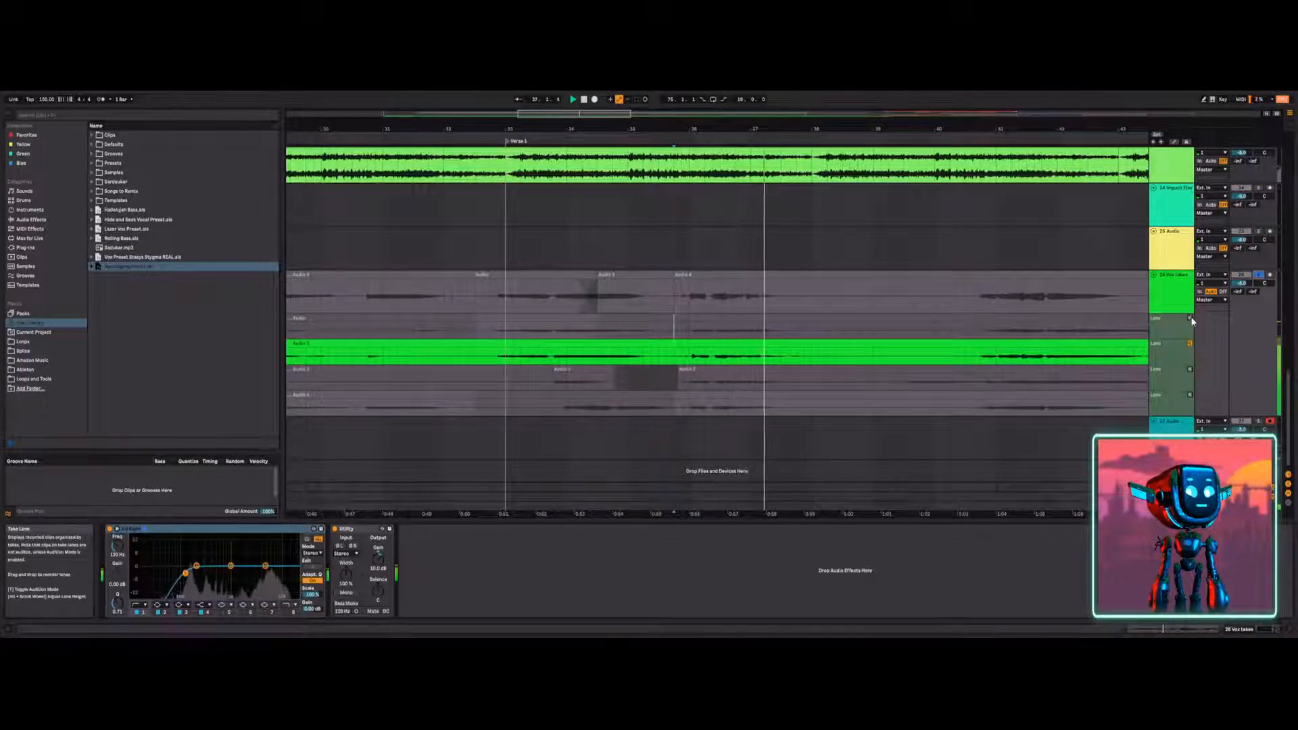
left_click(1190, 317)
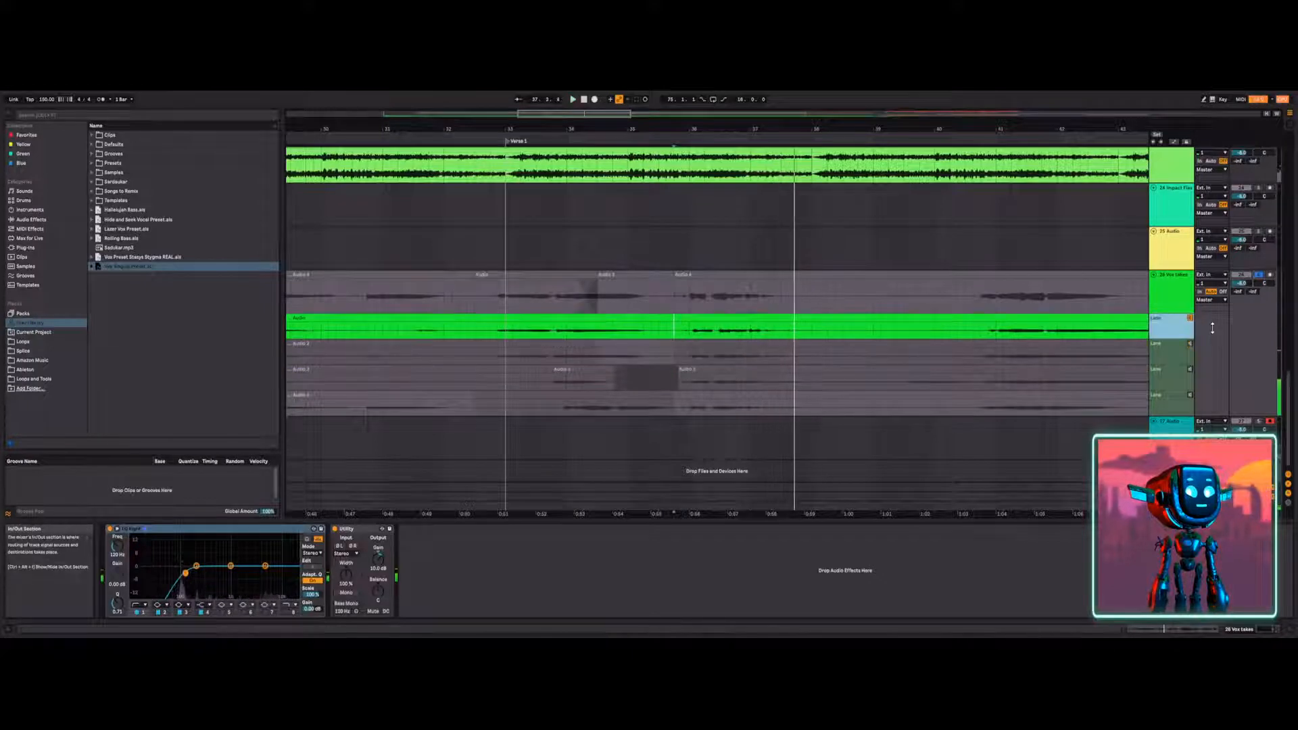
Audition the second take with Vox takes unsoloed, and comp its phrase from about 35.4 to just before bar 37 into the main lane.
left_click(1258, 276)
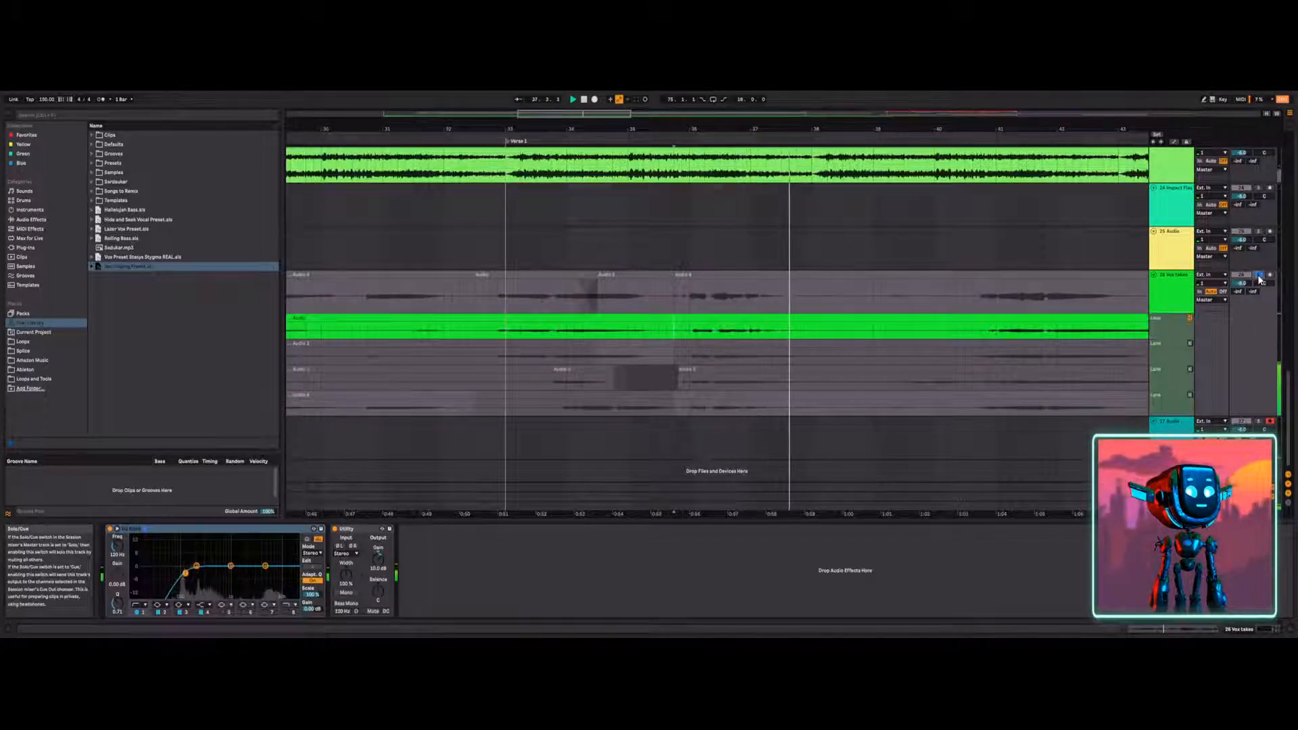
left_click(1190, 344)
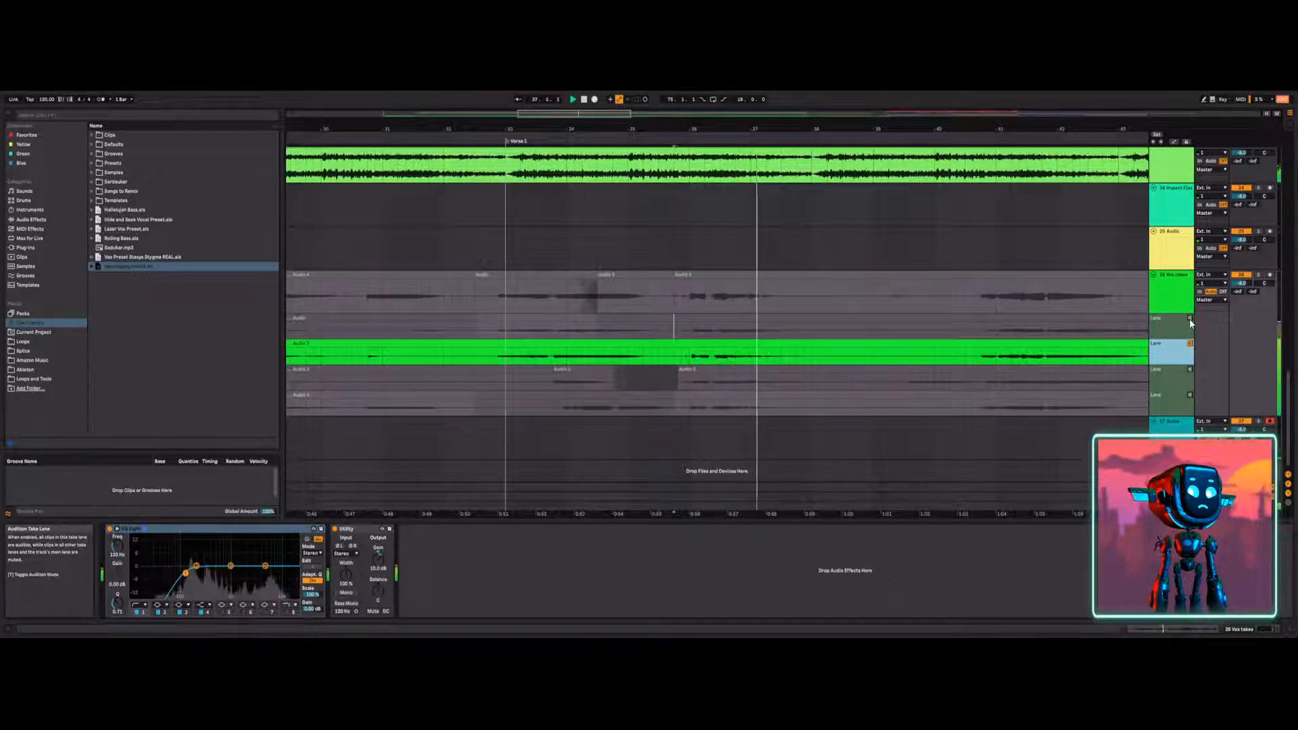
left_click_drag(582, 113, 582, 134)
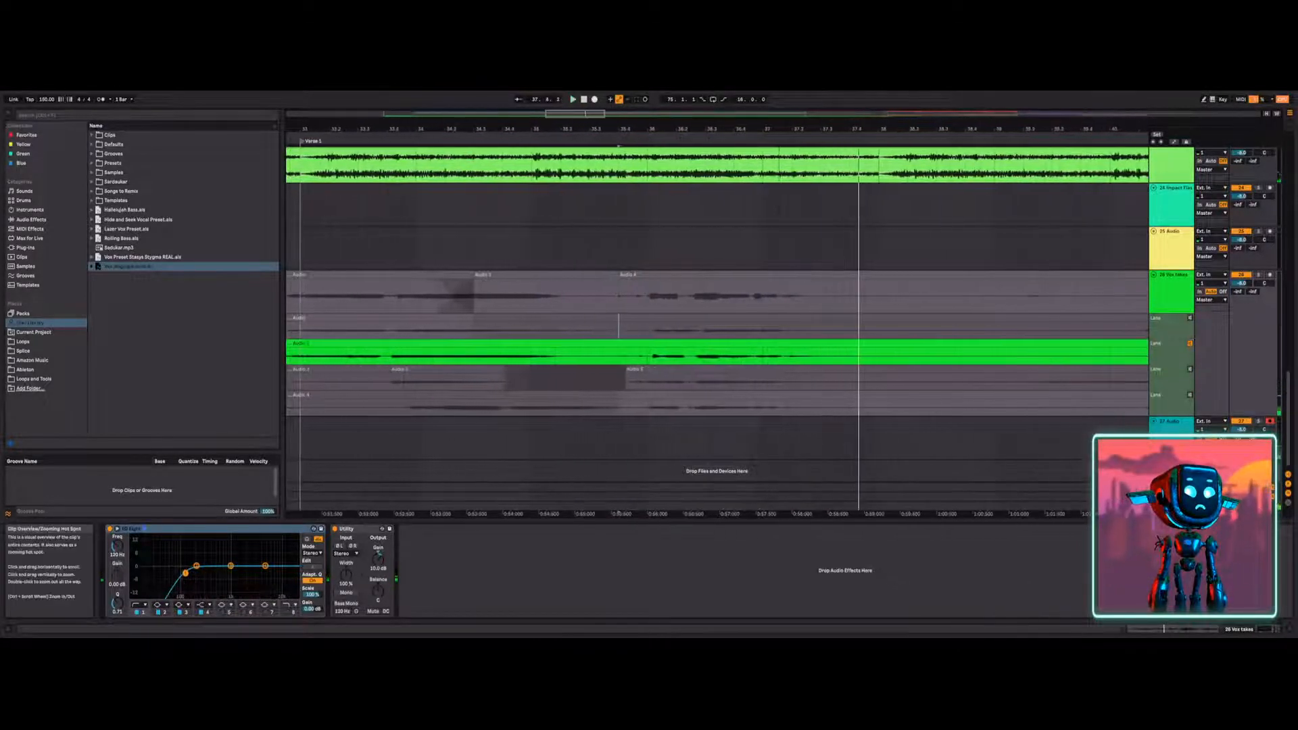
key("space")
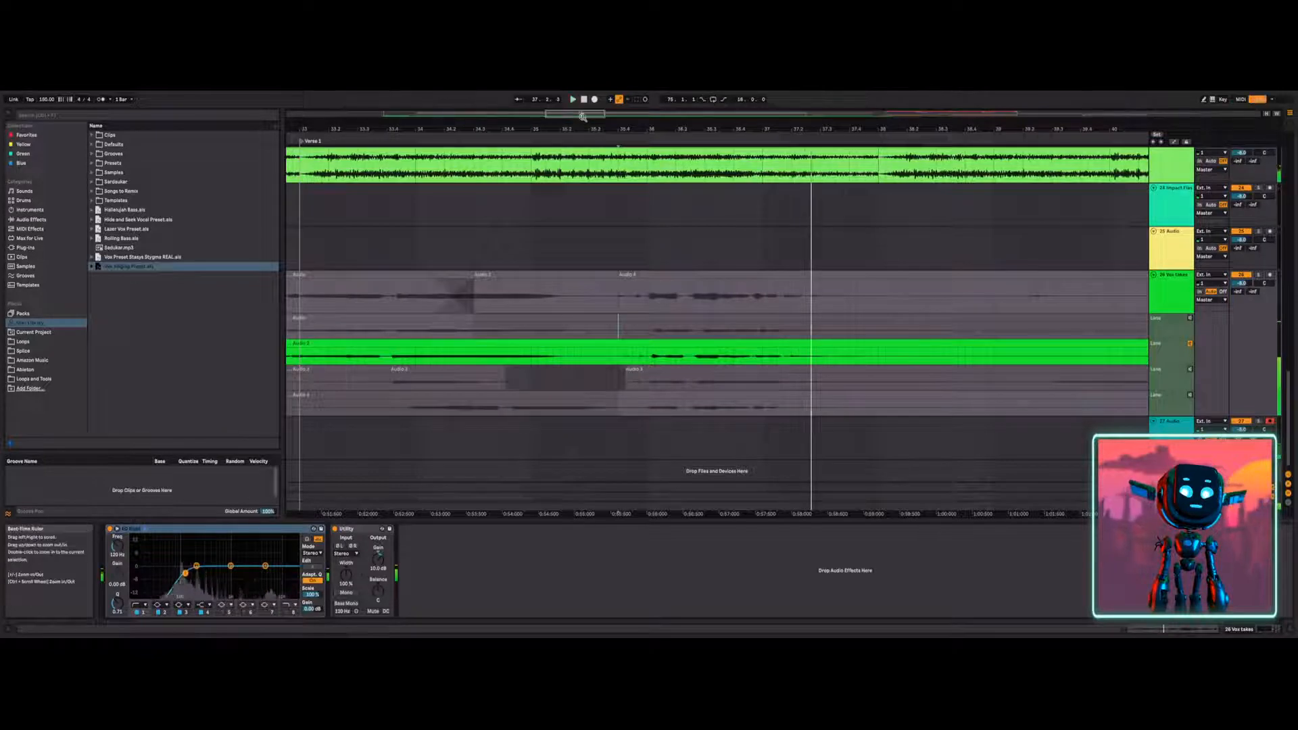
scroll(759, 380, "up", 5)
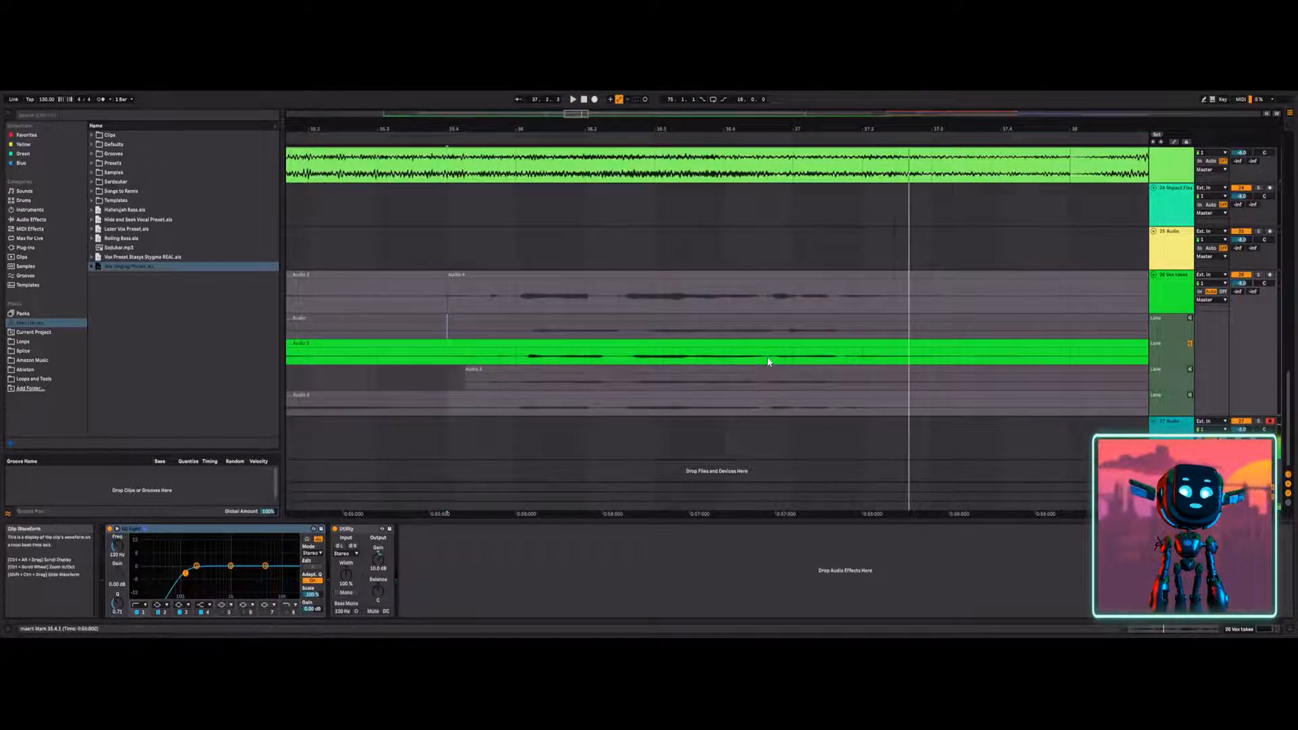
left_click_drag(622, 355, 449, 355)
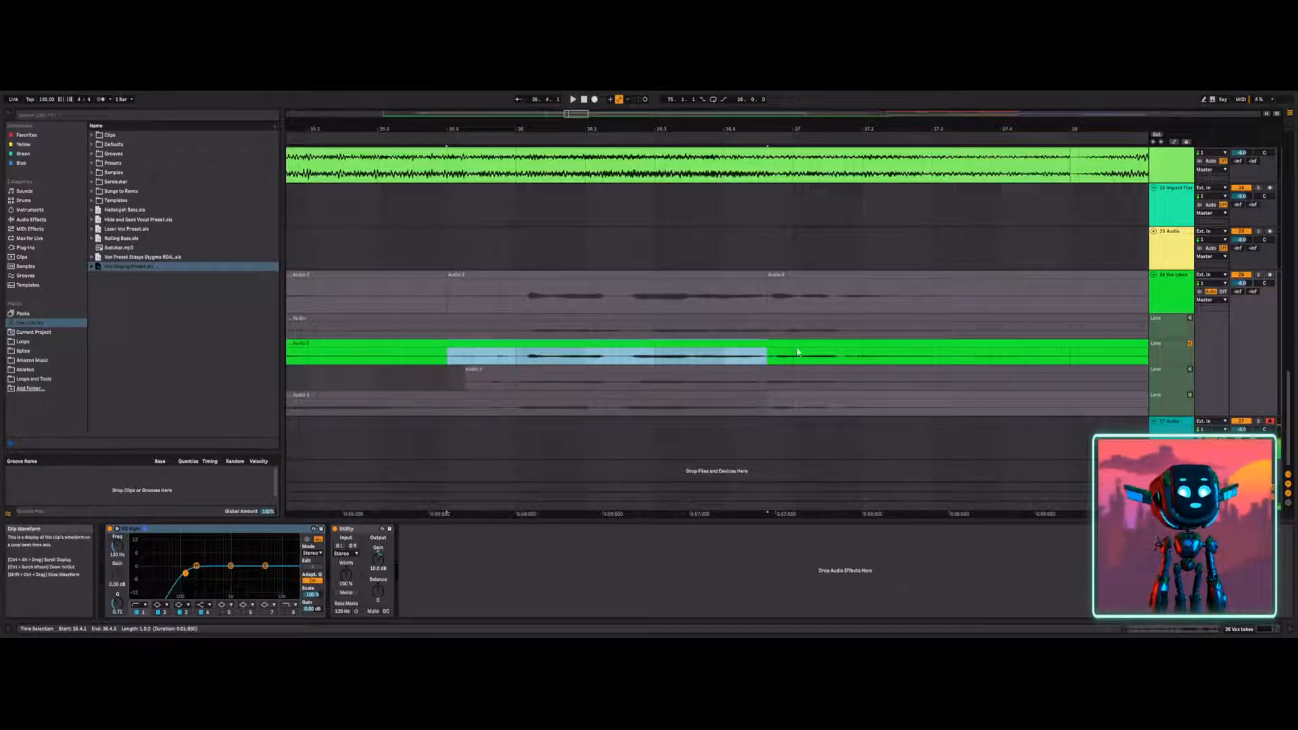
Audition the first take just before bar 37, and comp its phrase from about 36.4.4 to about 37.4 into the main lane.
left_click(1190, 318)
key("space")
key("space")
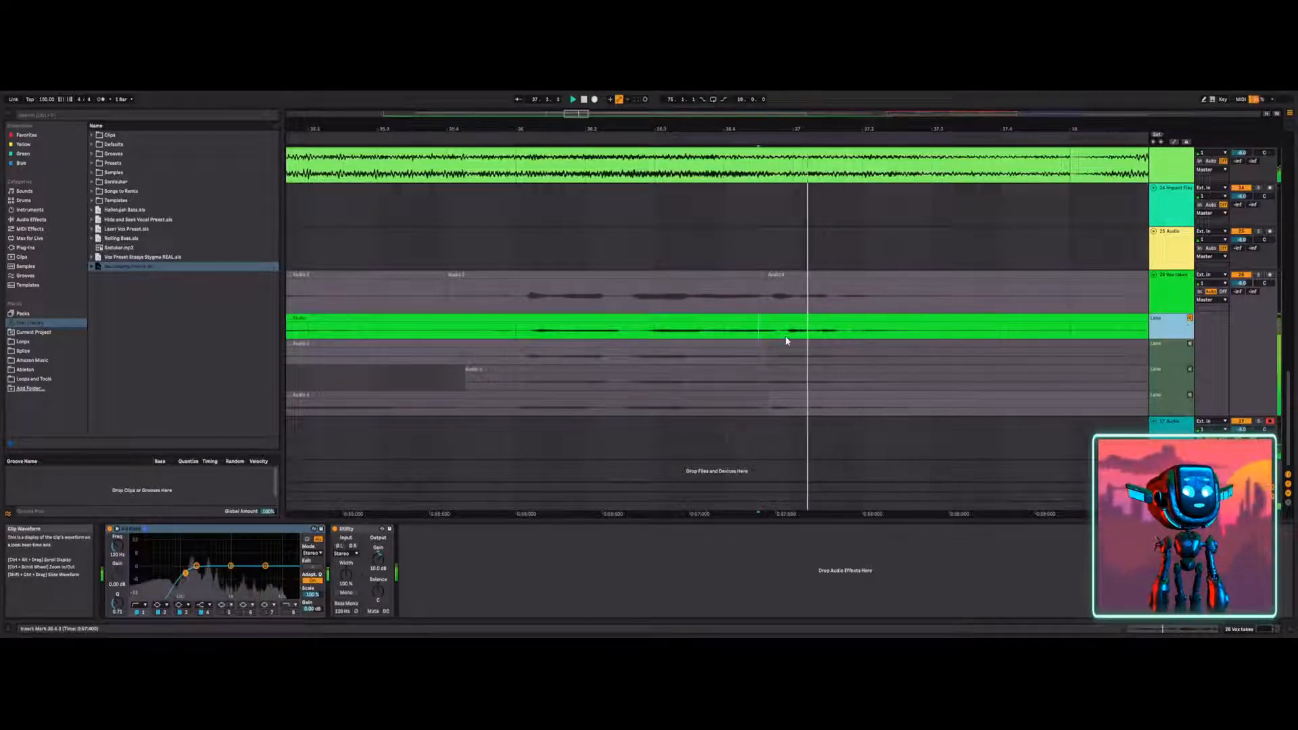
left_click(767, 336)
key("space")
key("space")
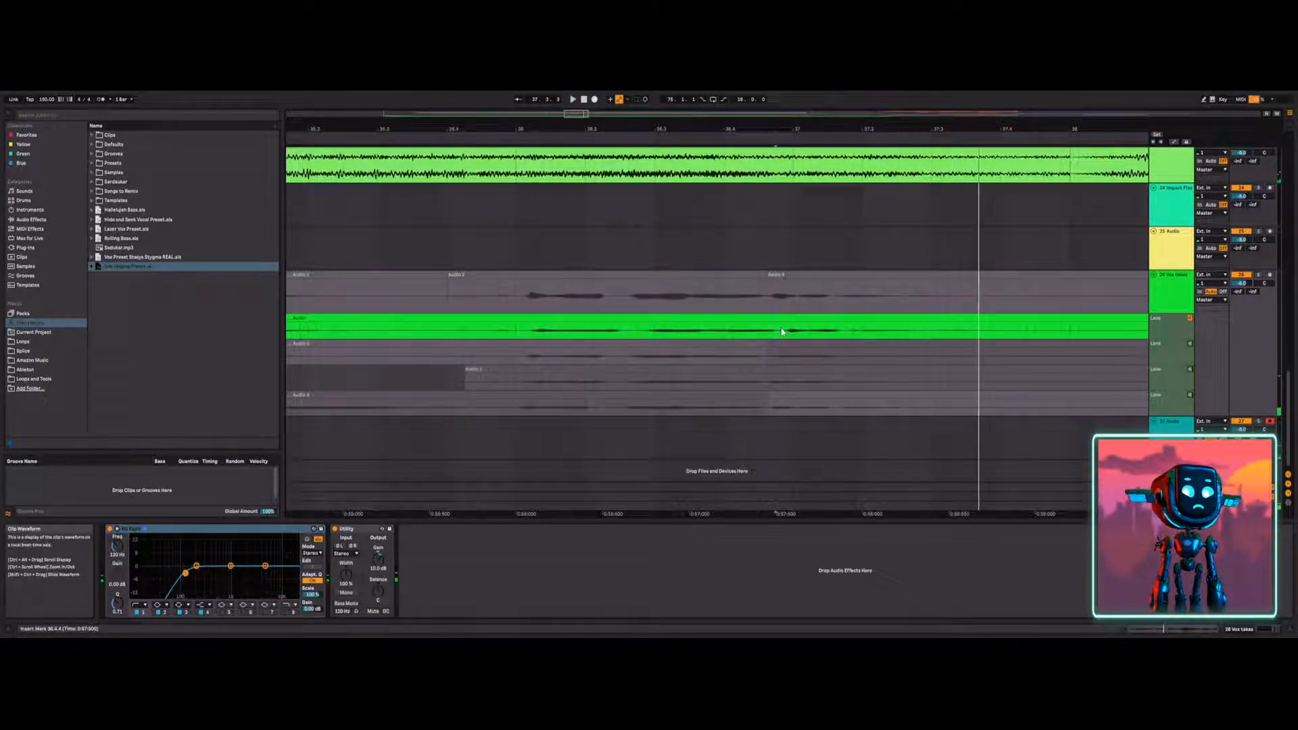
left_click_drag(807, 332, 1031, 330)
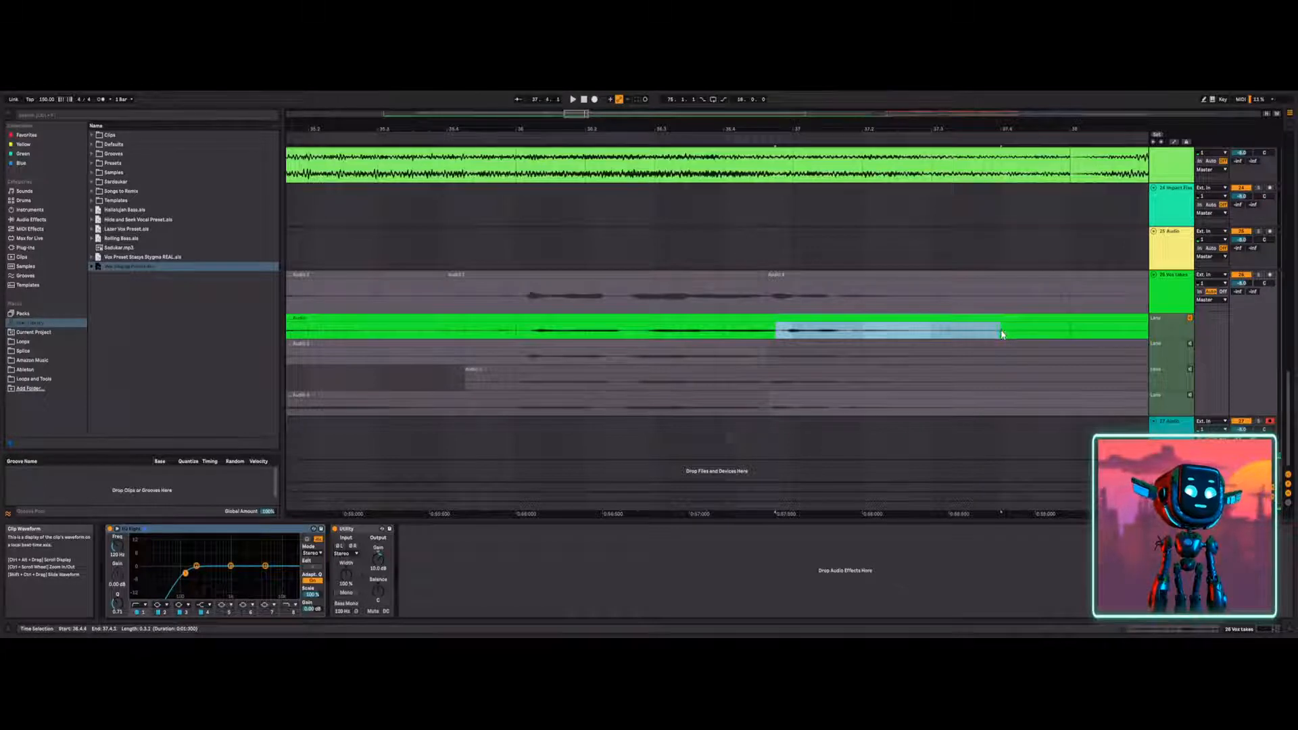
left_click(770, 292)
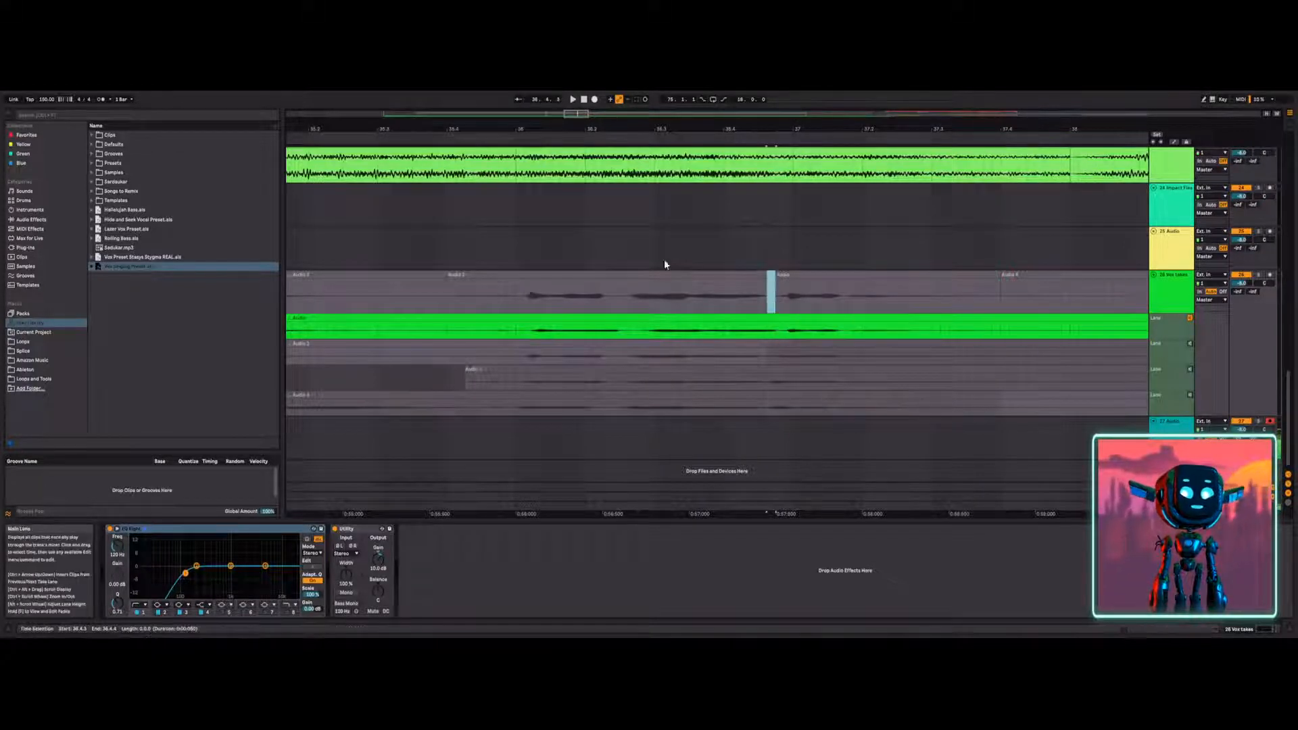
Return from lane auditioning to the comp, and play the new joins from about 35.4.
left_click(468, 252)
key("space")
key("space")
left_click(1190, 318)
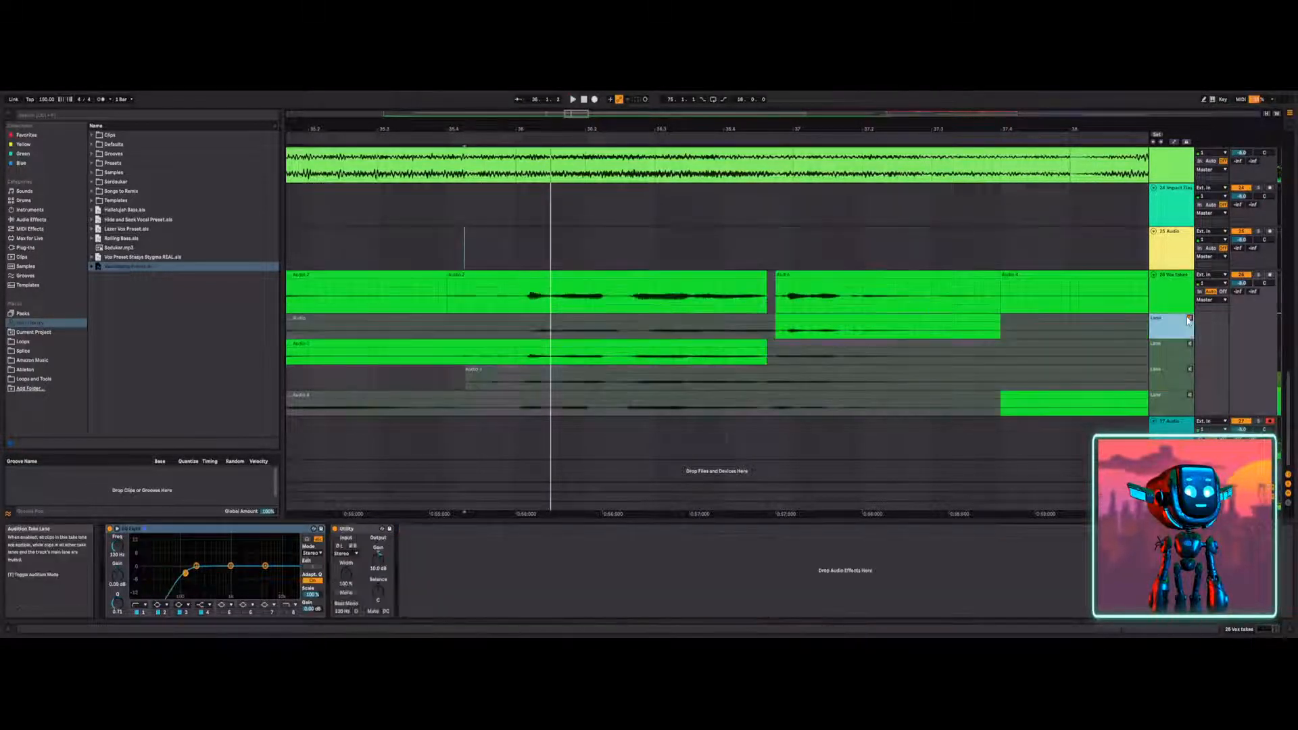
key("space")
left_click_drag(573, 115, 573, 82)
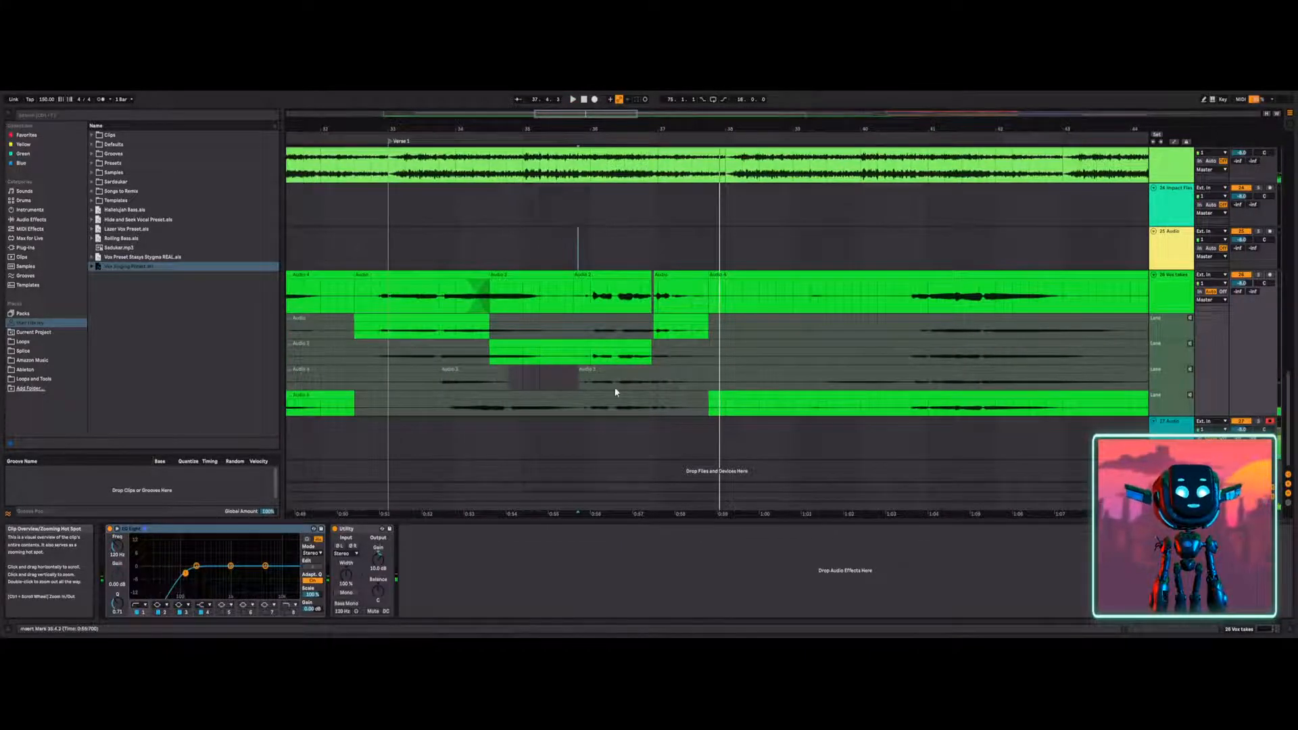
Audition the third and fourth take lanes in turn from about 35.4, and switch back to the comp.
key("space")
left_click(577, 378)
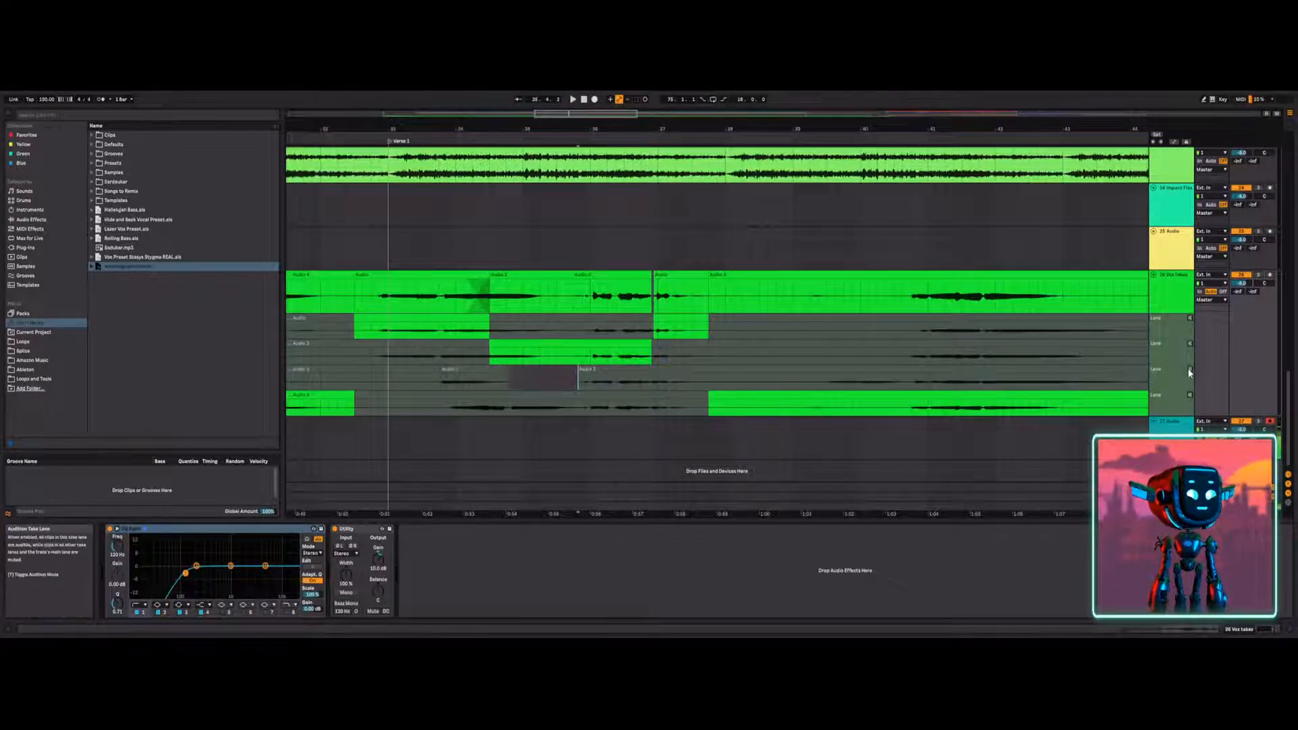
left_click(1190, 370)
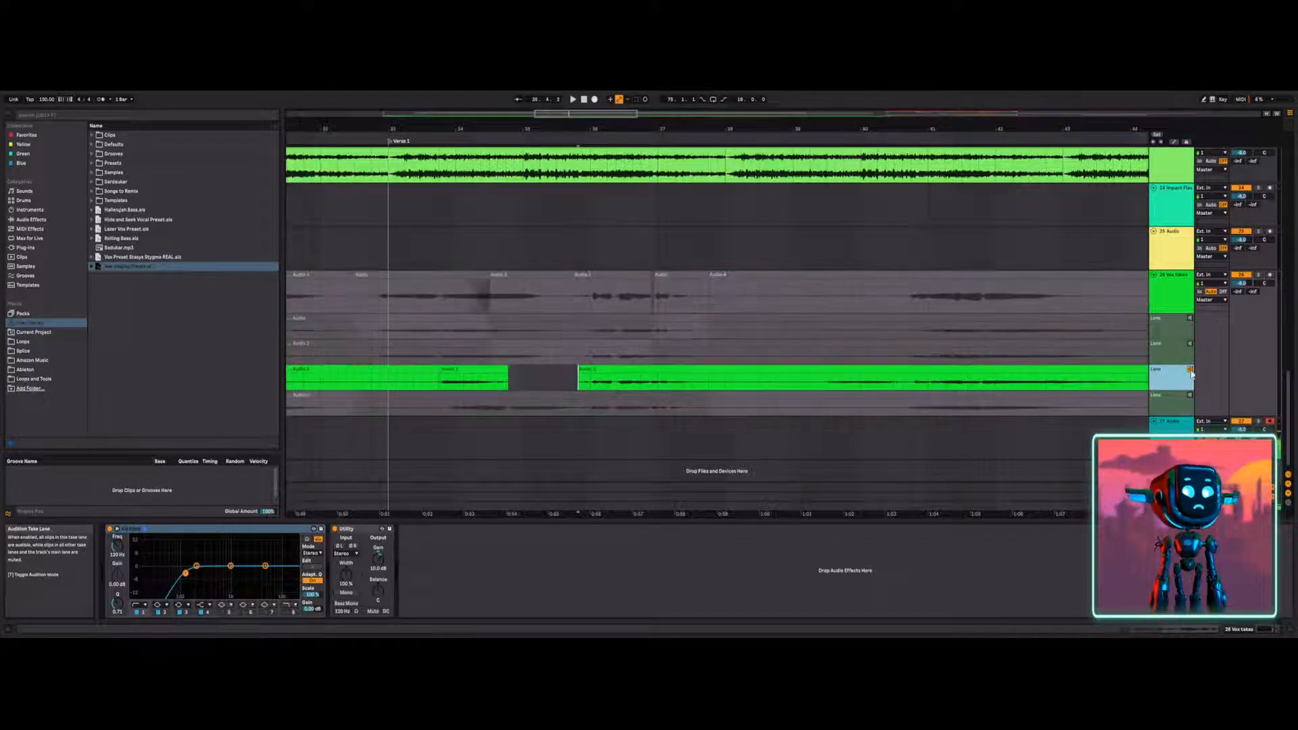
key("space")
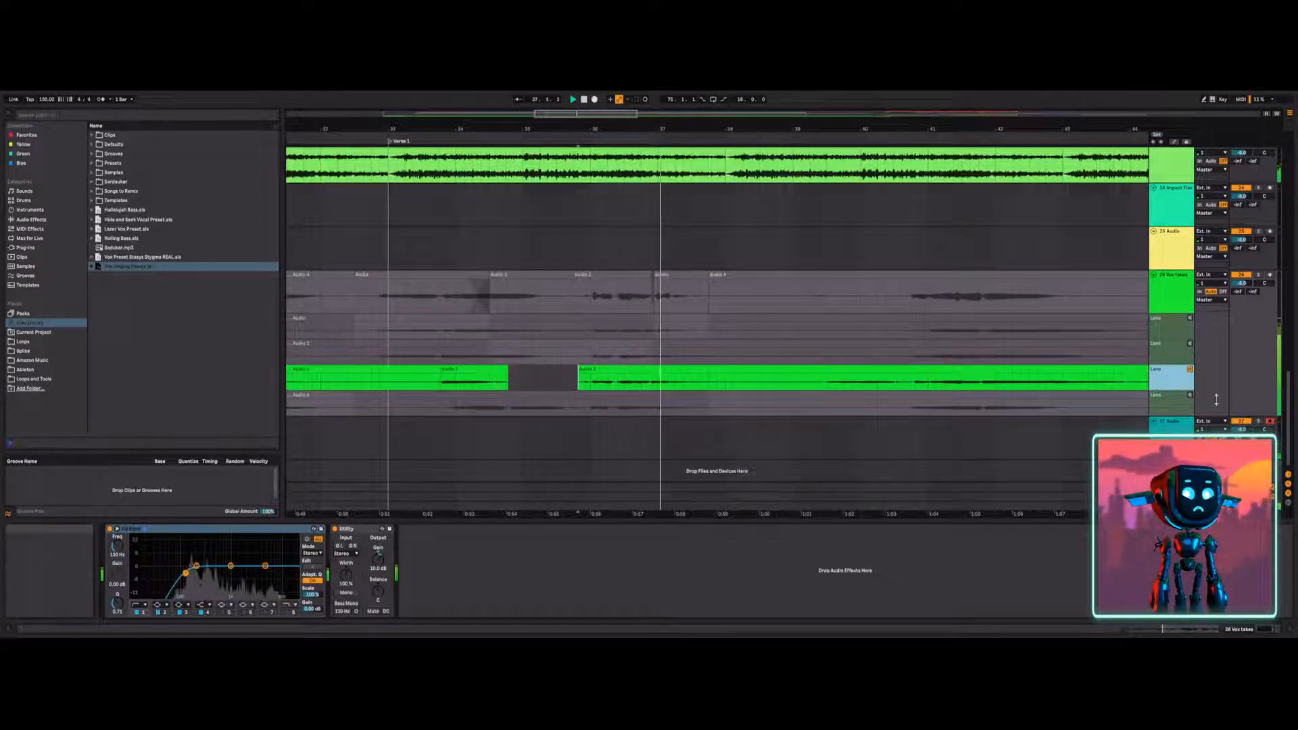
left_click(1190, 394)
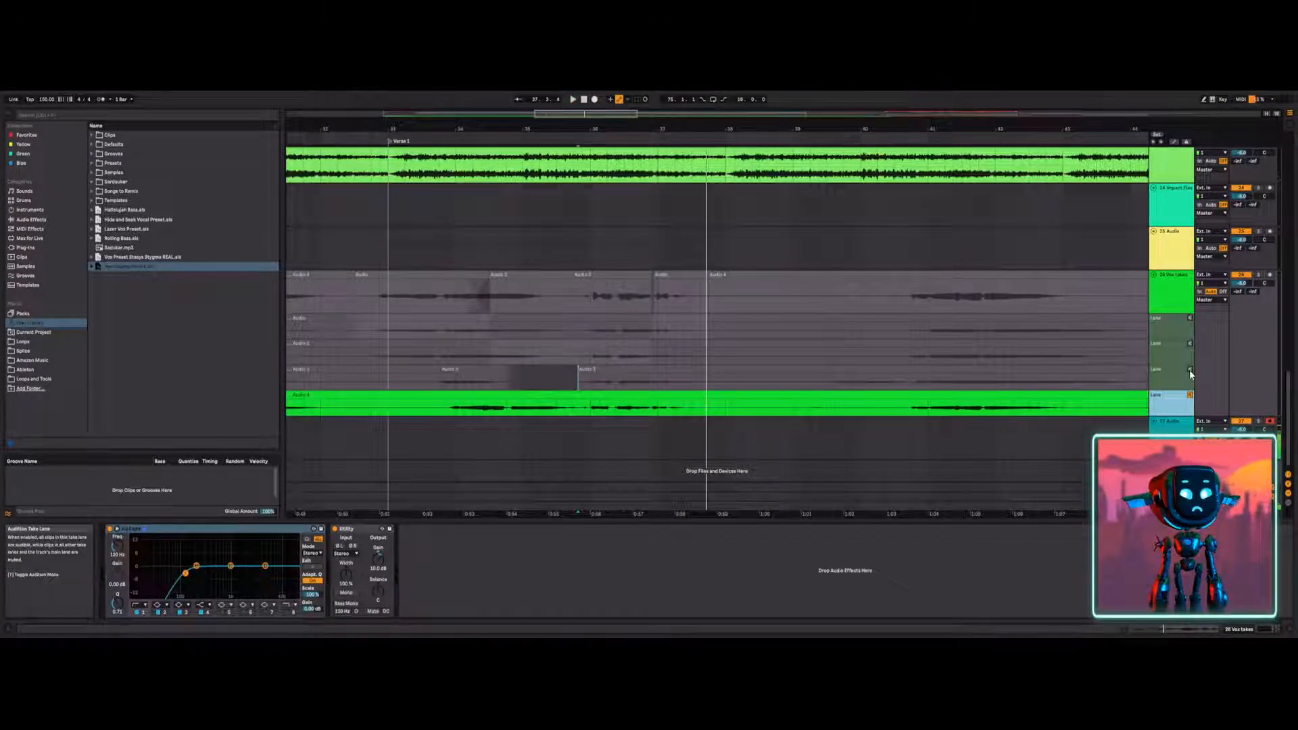
left_click(1190, 396)
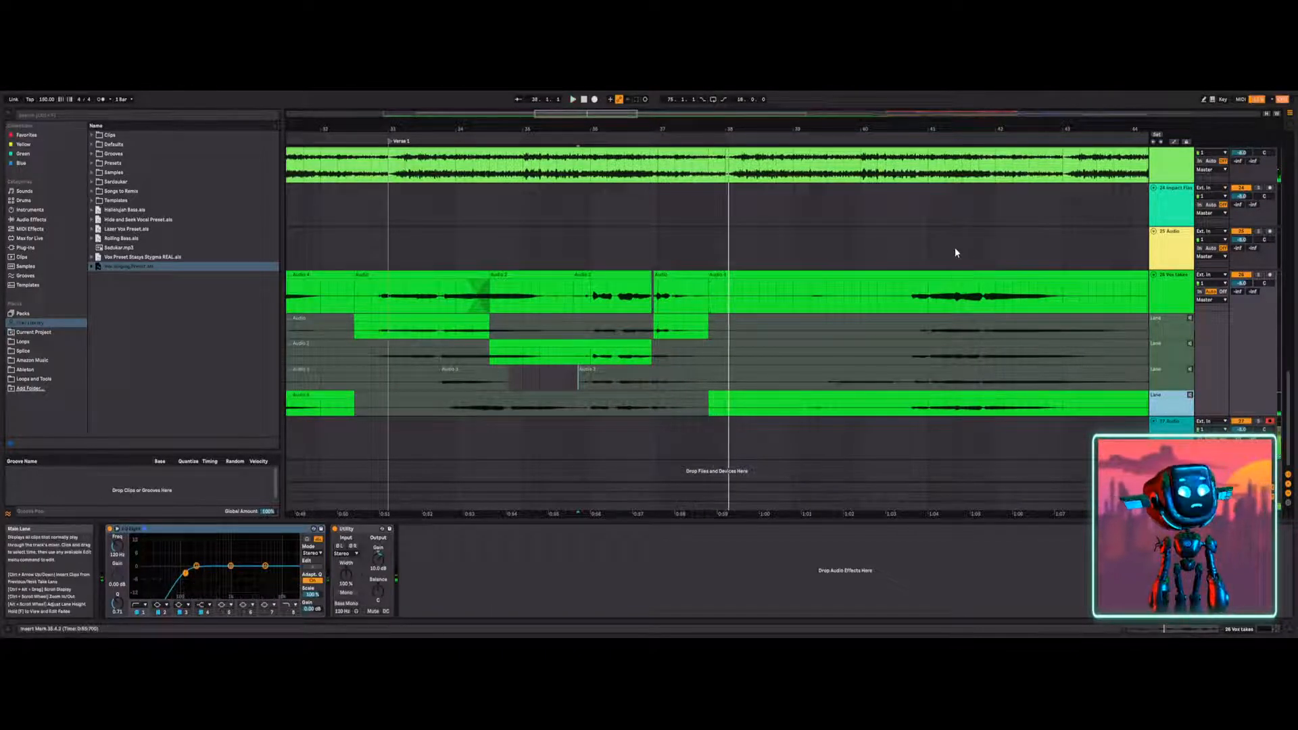
Play the comp from about bar 39 through the next phrase, and replay it from about 40.3.
key("space")
left_click(793, 243)
key("space")
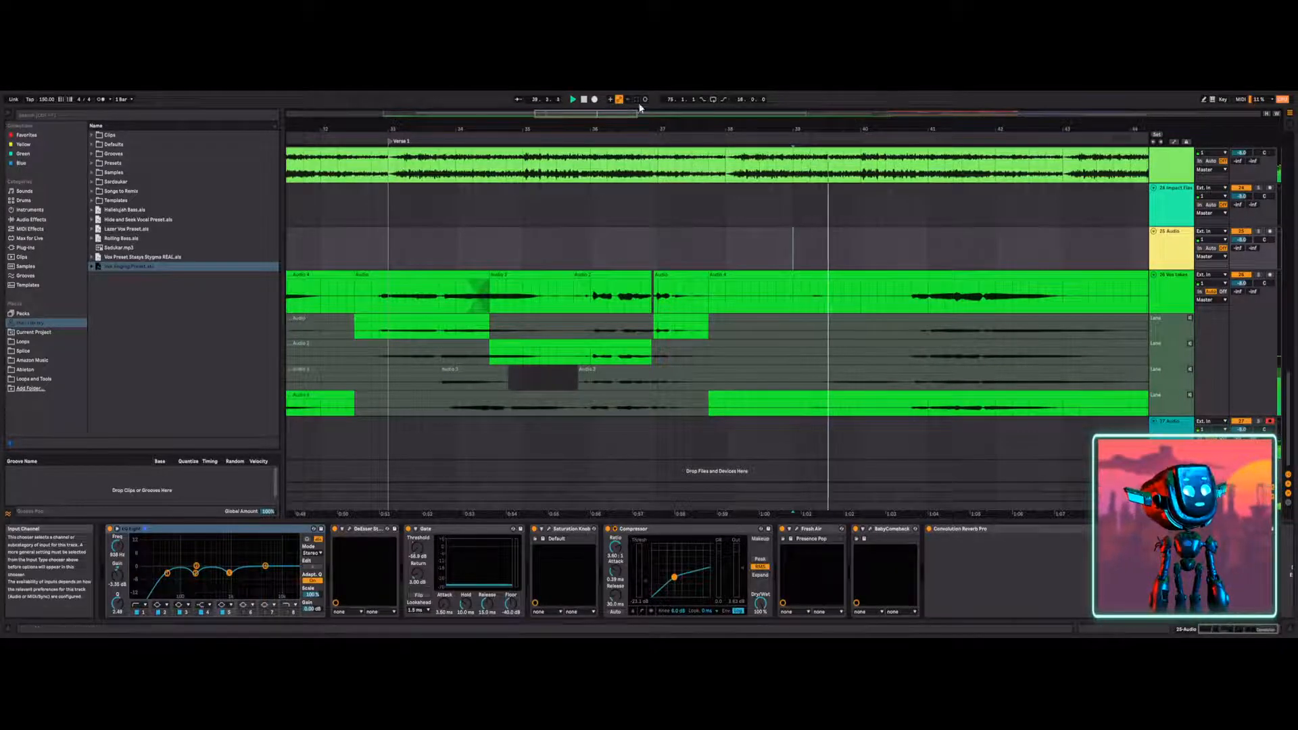
left_click_drag(792, 128, 584, 117)
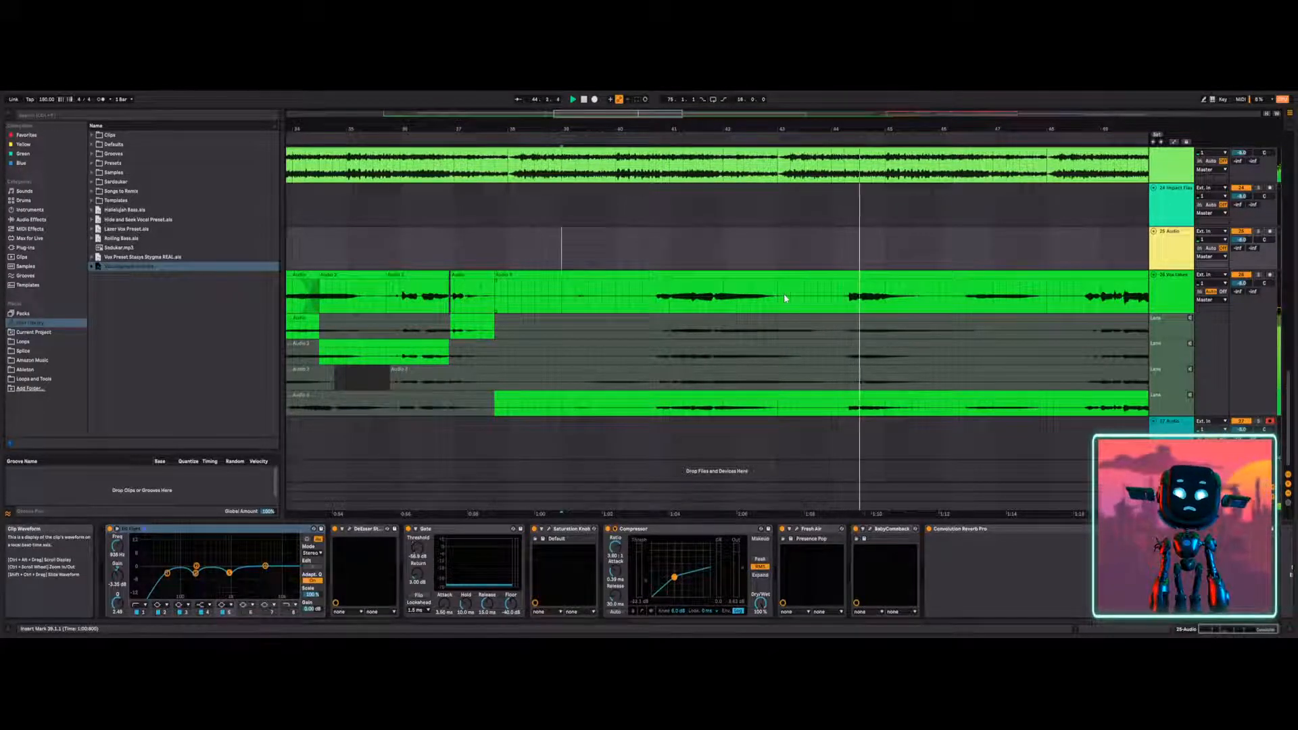
left_click(643, 238)
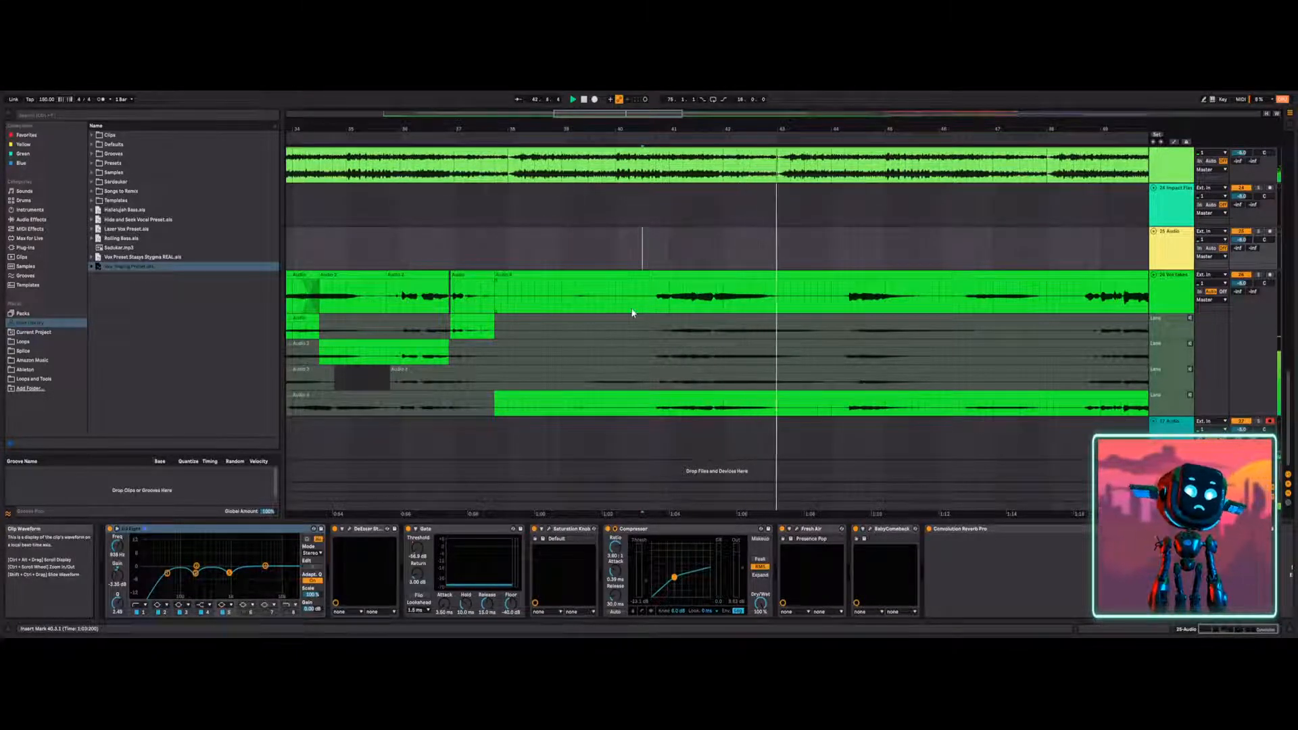
Audition the first take of the next phrase, and comp it from about 40.4 to about bar 44 into the main lane.
left_click(1190, 318)
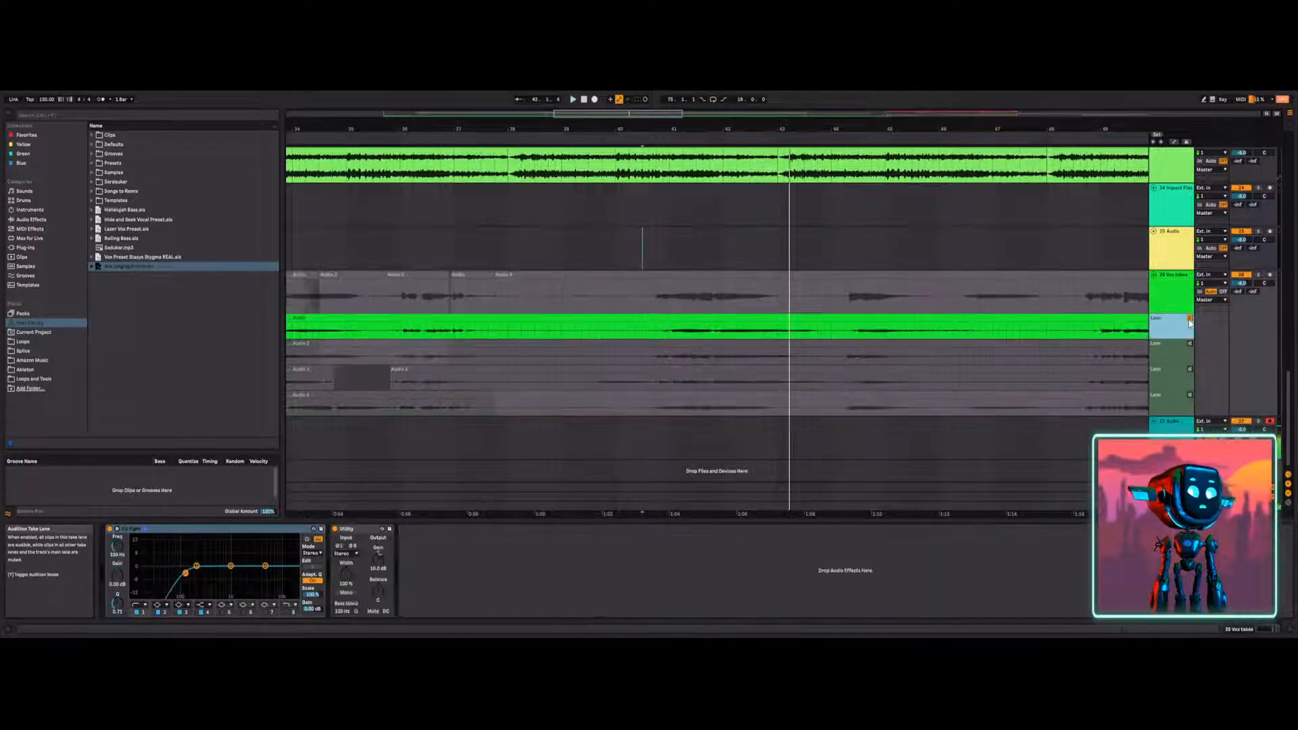
key("space")
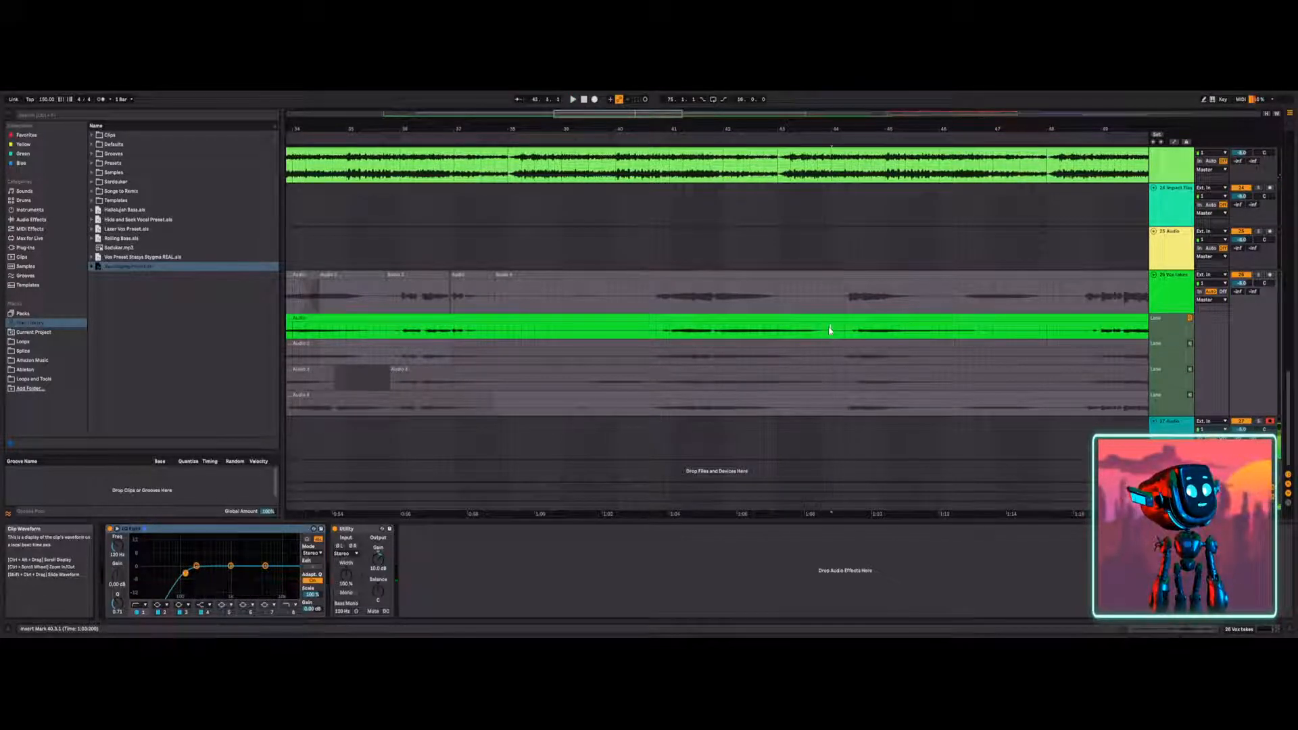
left_click_drag(832, 330, 641, 335)
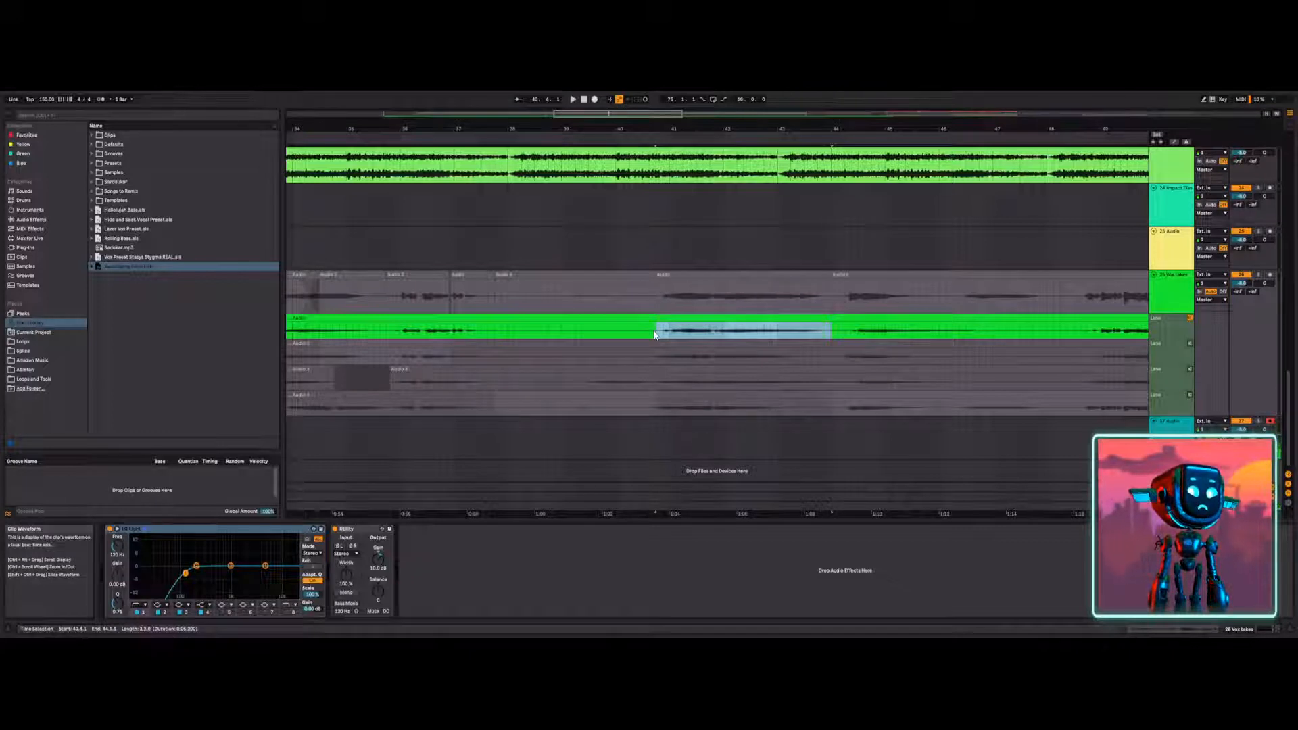
Audition the second take, comp its short phrase opening just before bar 41 into the main lane, and play the comp.
left_click(1190, 343)
key("space")
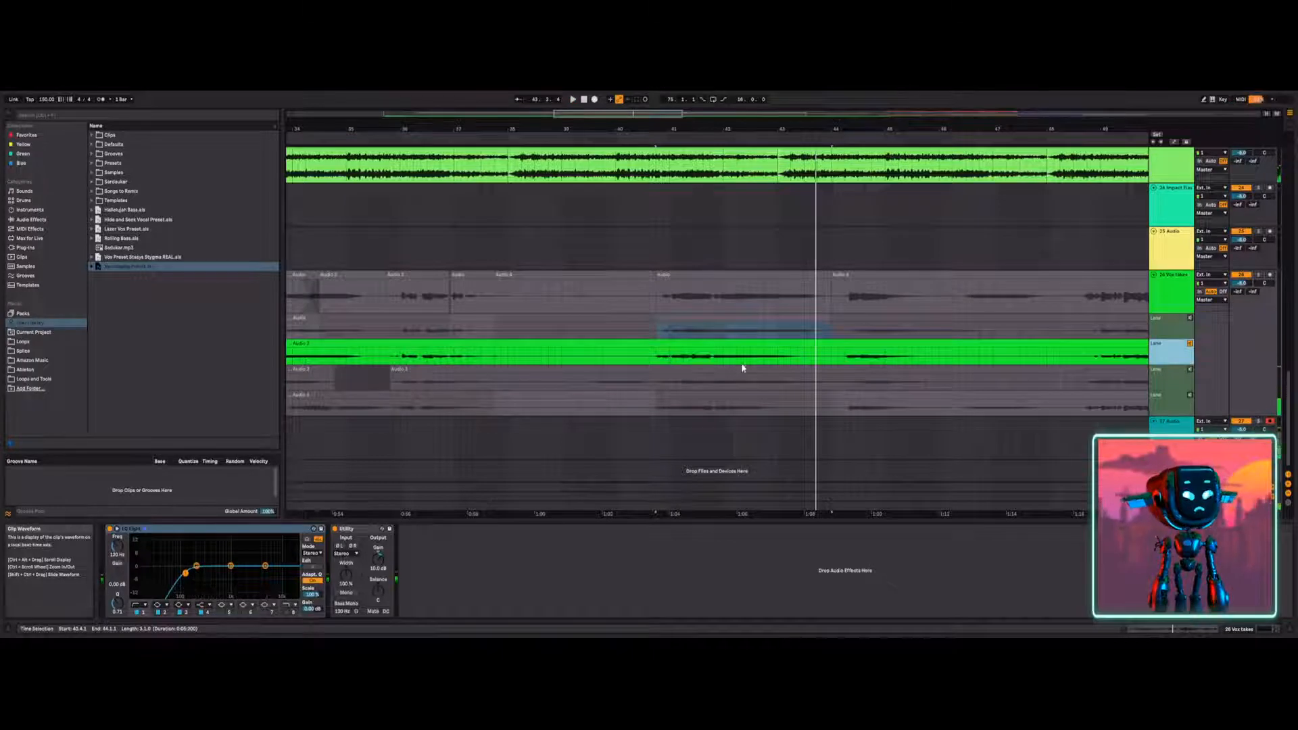
left_click_drag(672, 356, 659, 358)
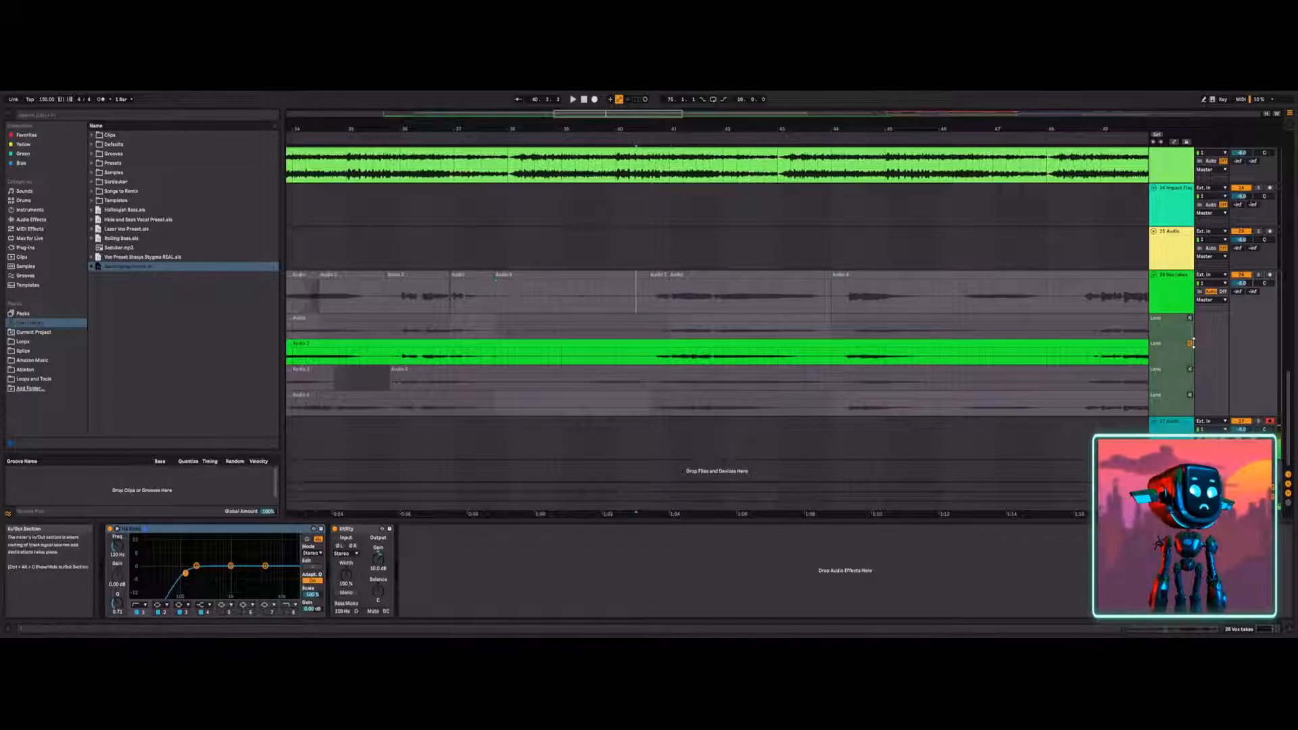
left_click(1190, 343)
key("space")
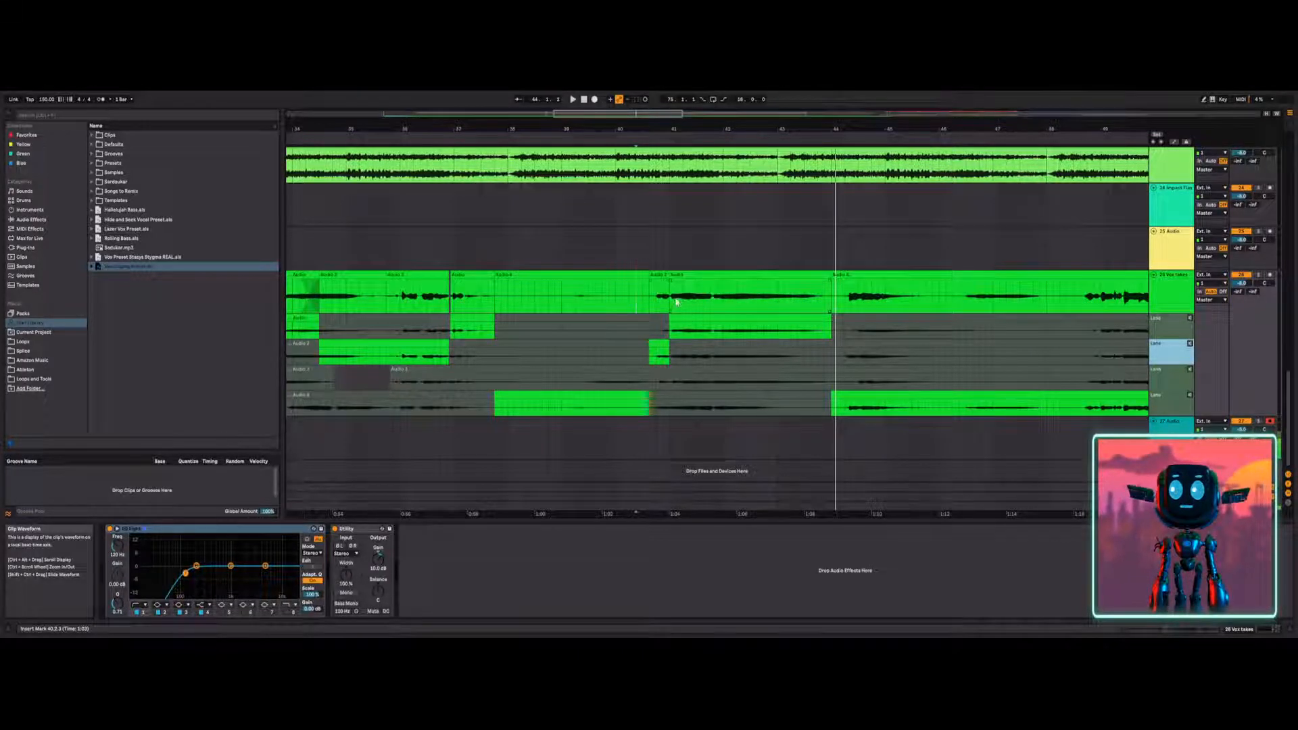
Audition the third and fourth takes of the phrase from about 40.4, and play the comp from the same point.
left_click(1190, 369)
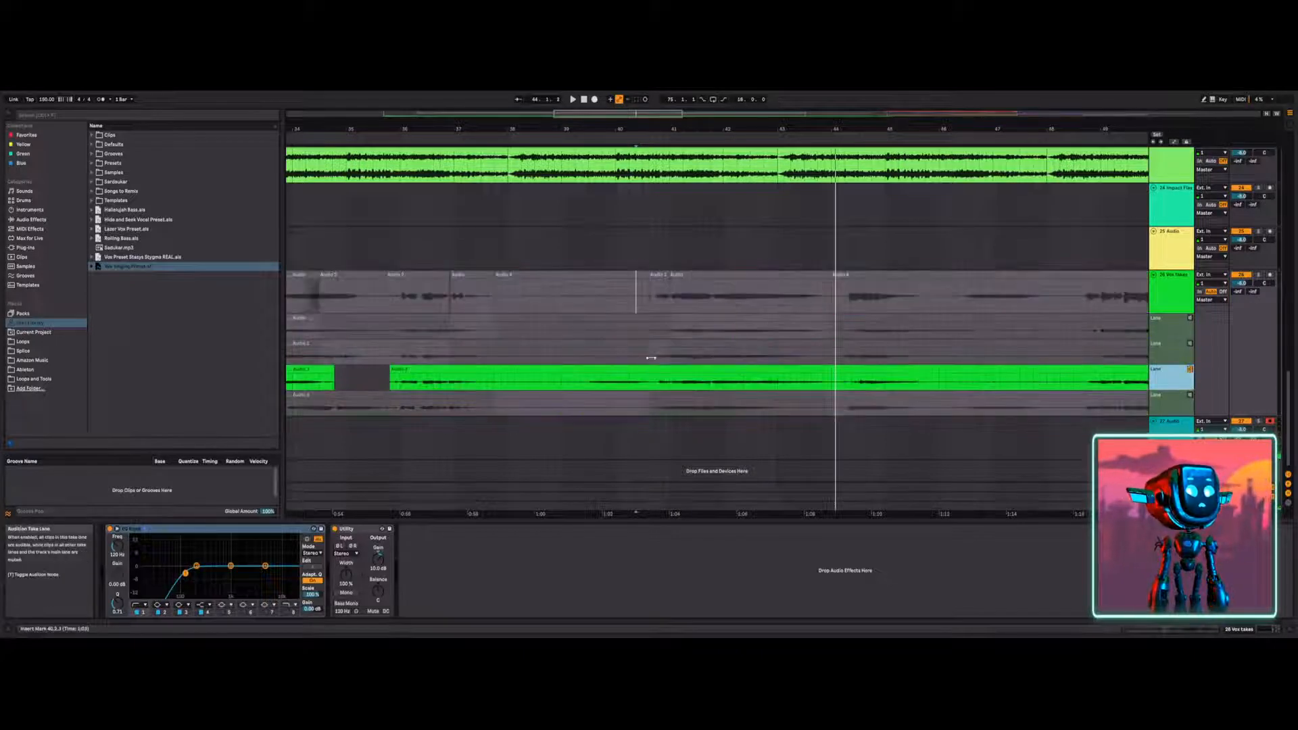
left_click(656, 378)
key("space")
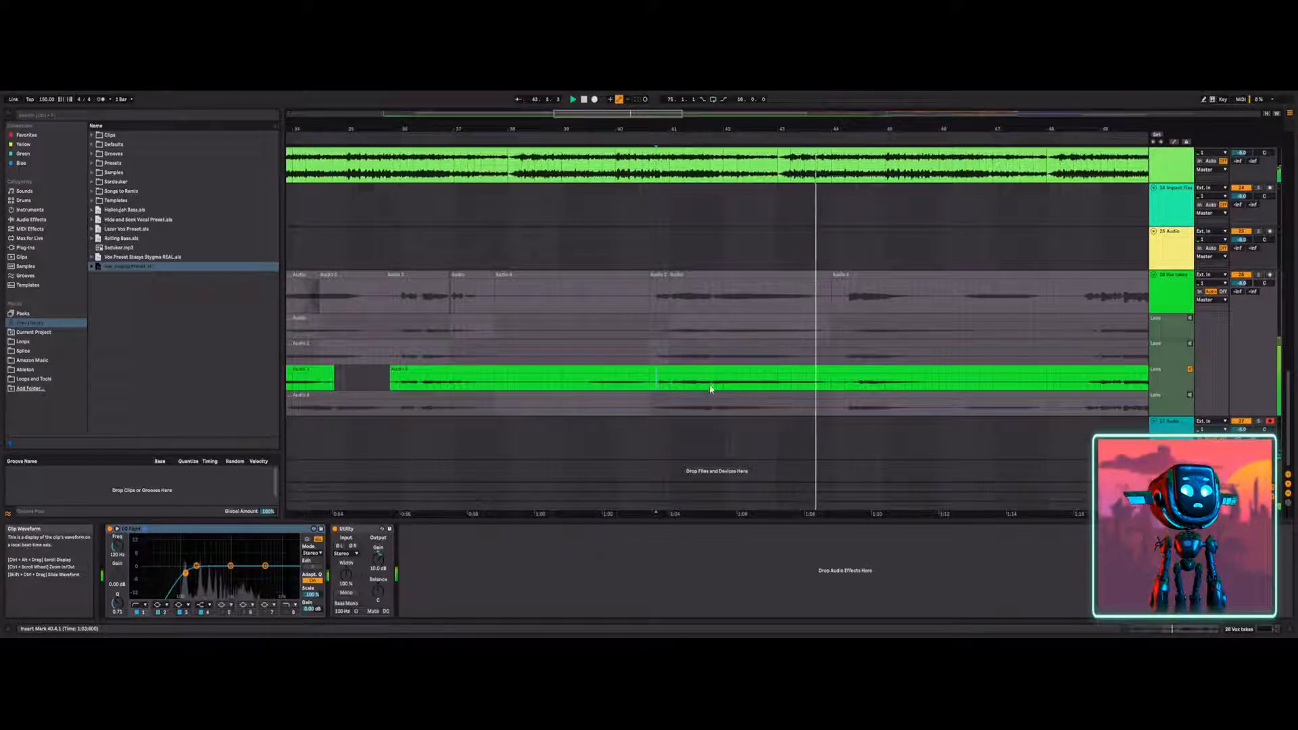
left_click(1190, 396)
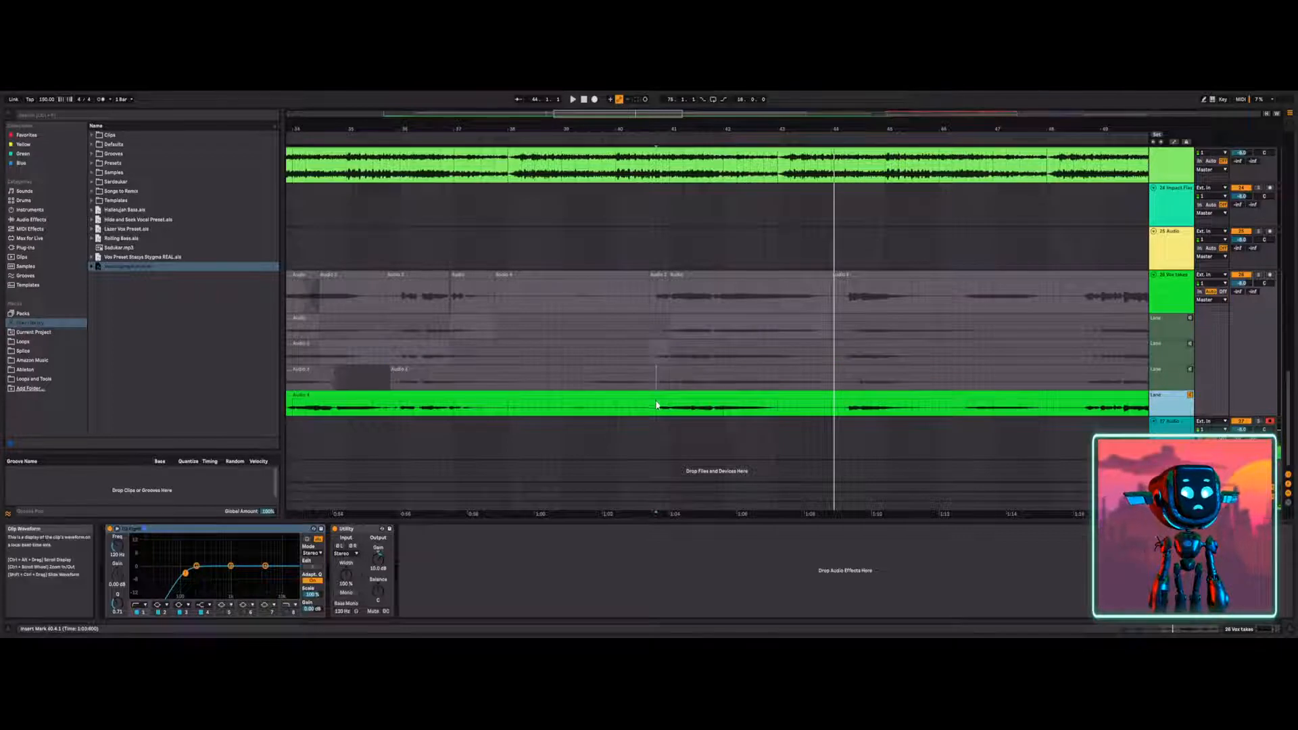
left_click(660, 404)
key("space")
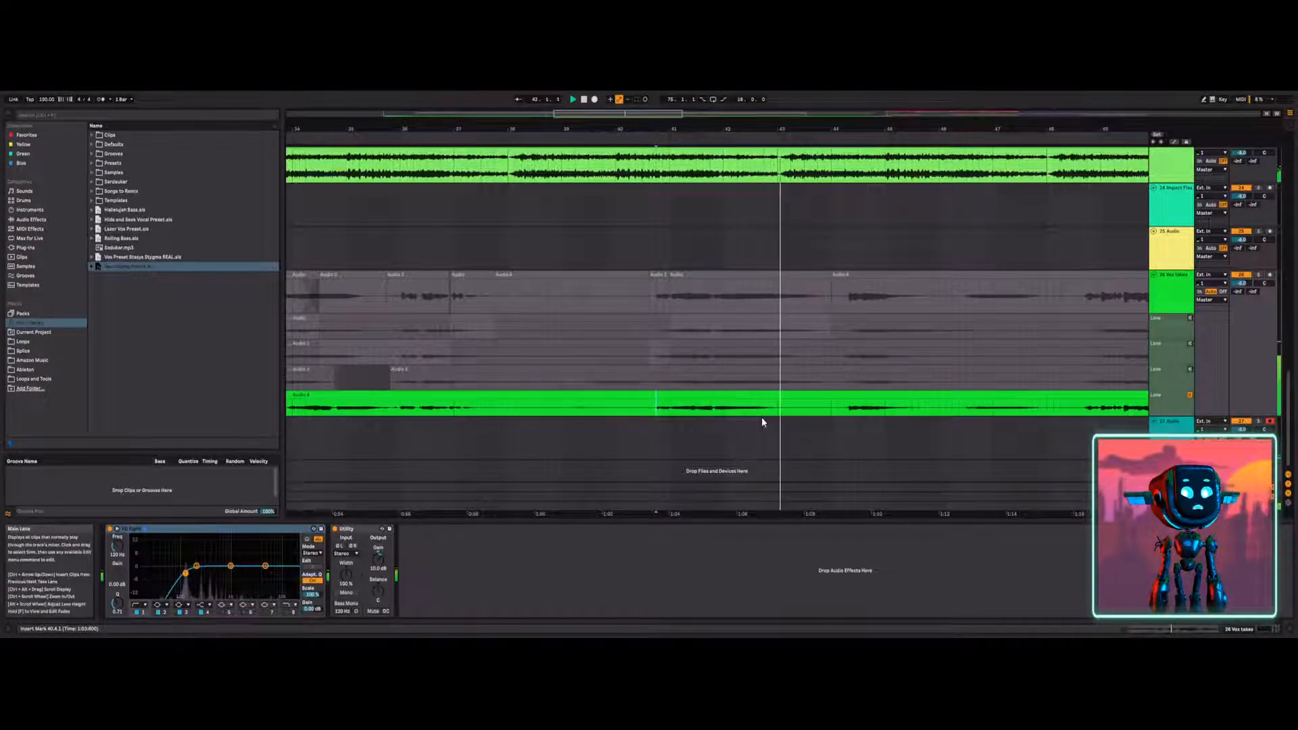
left_click(1191, 397)
left_click(655, 406)
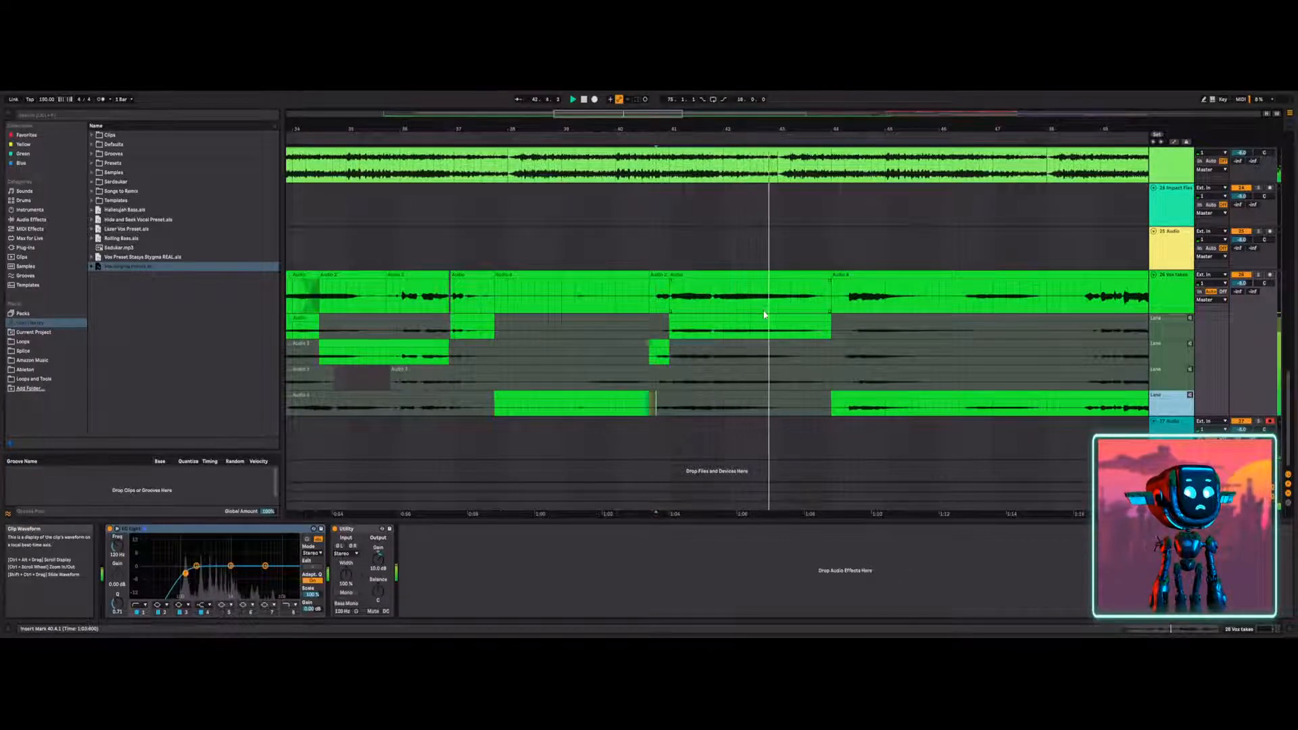
Solo the noise texture track, play across its clip join near bar 43, and turn its solo off again.
scroll(797, 216, "up", 2)
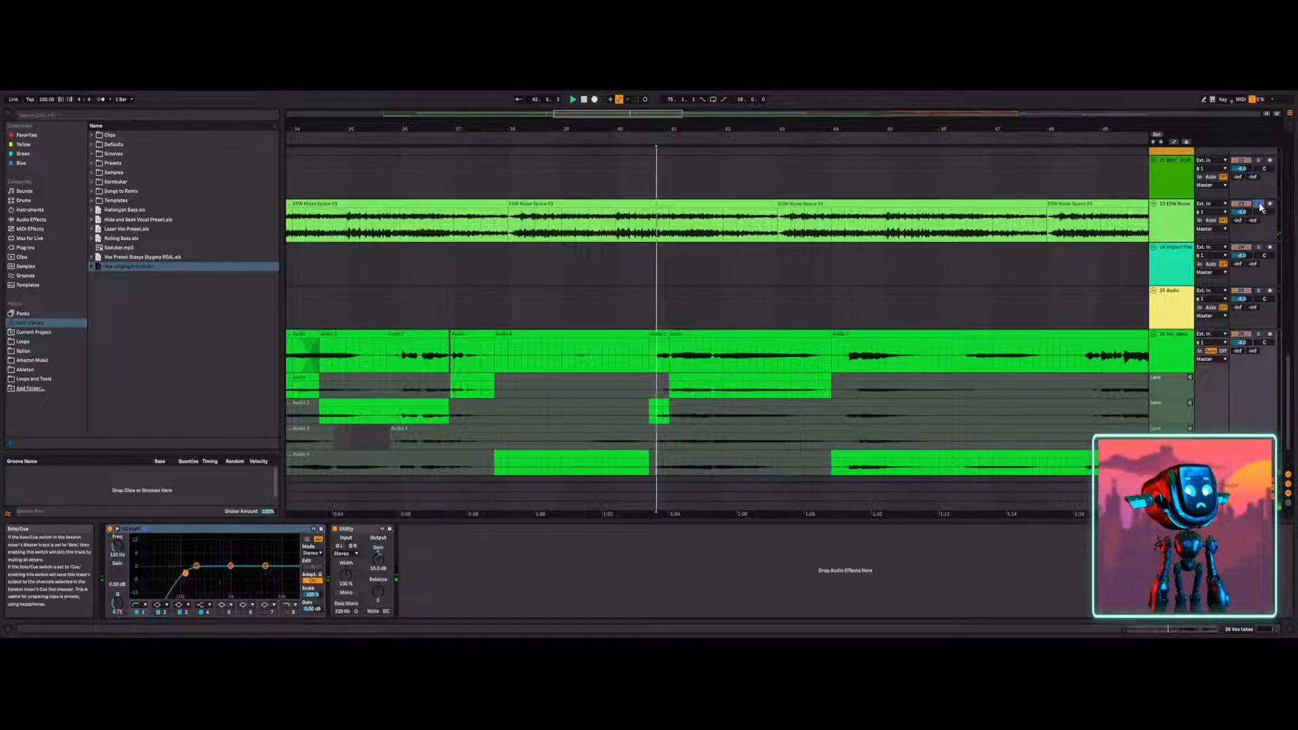
left_click(763, 173)
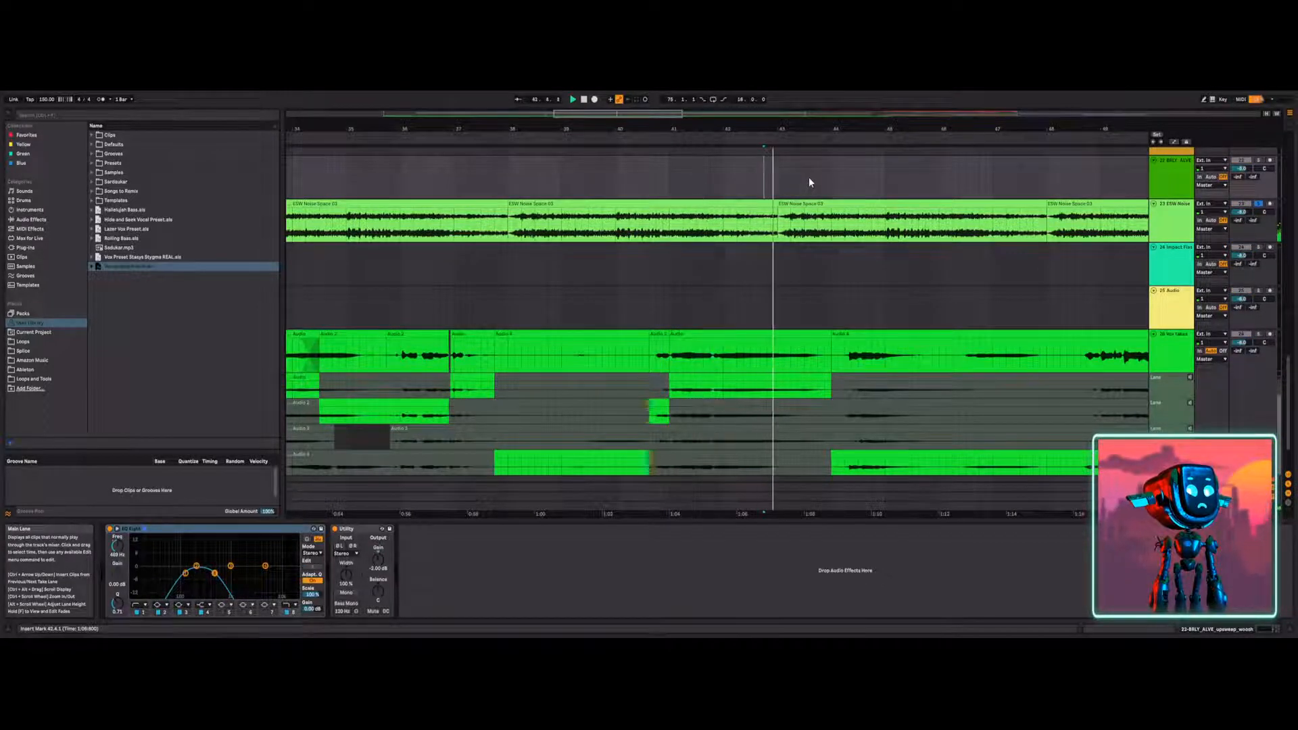
key("space")
left_click(1258, 203)
key("space")
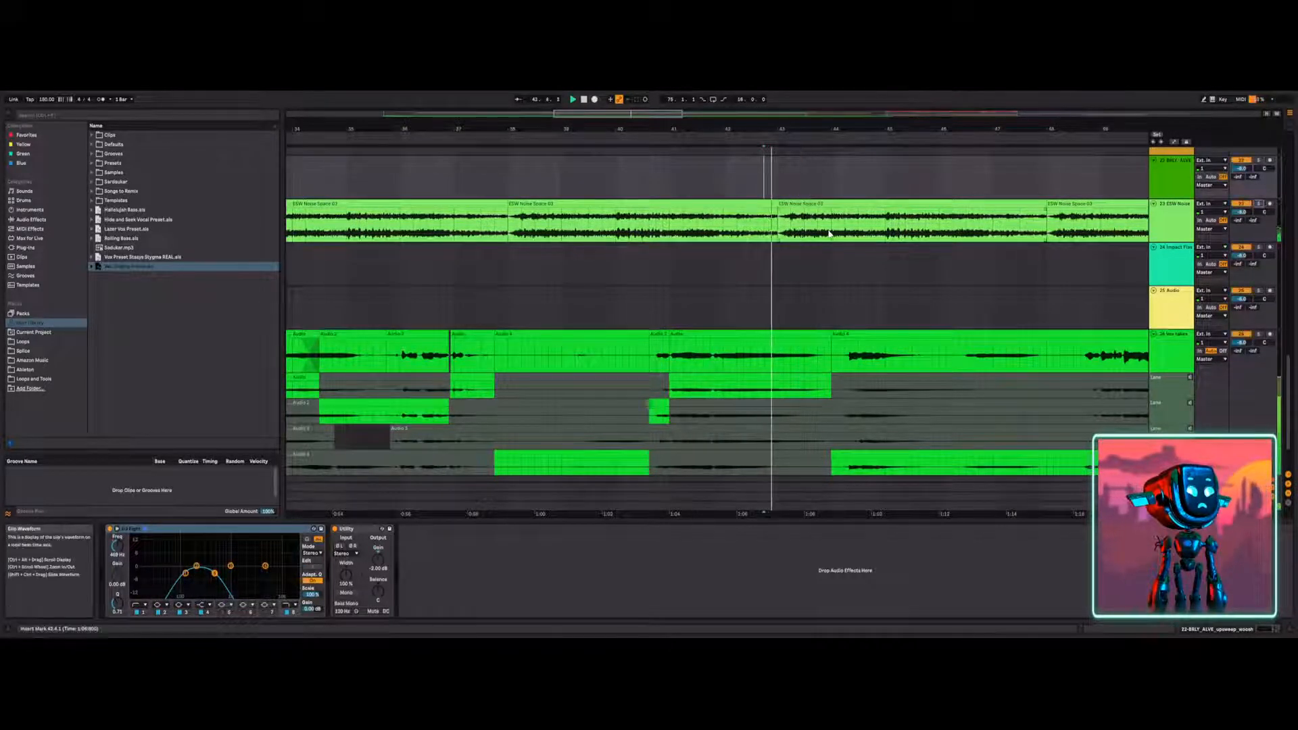
Shift the noise clip joins near bars 43 and 38 slightly later with longer crossfades, and play across the bar 43 join.
scroll(829, 234, "down", 1)
left_click_drag(777, 182, 792, 187)
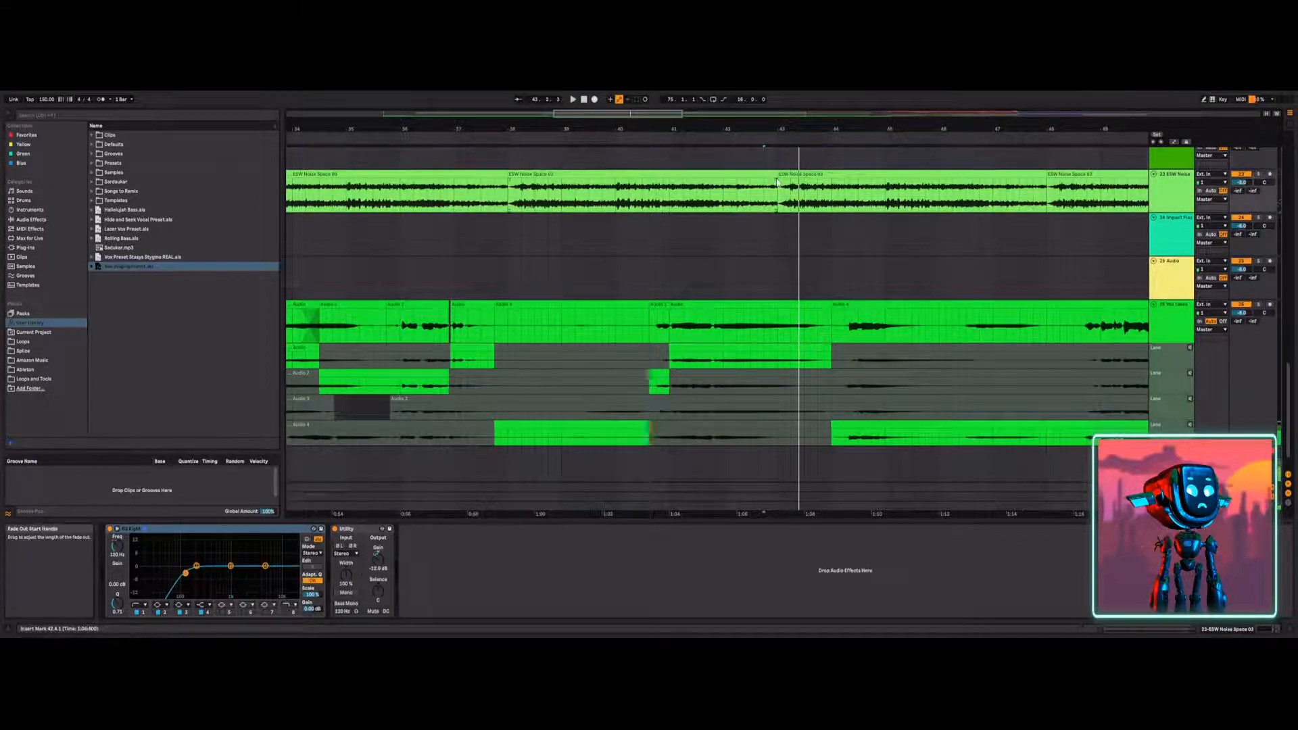
left_click(706, 160)
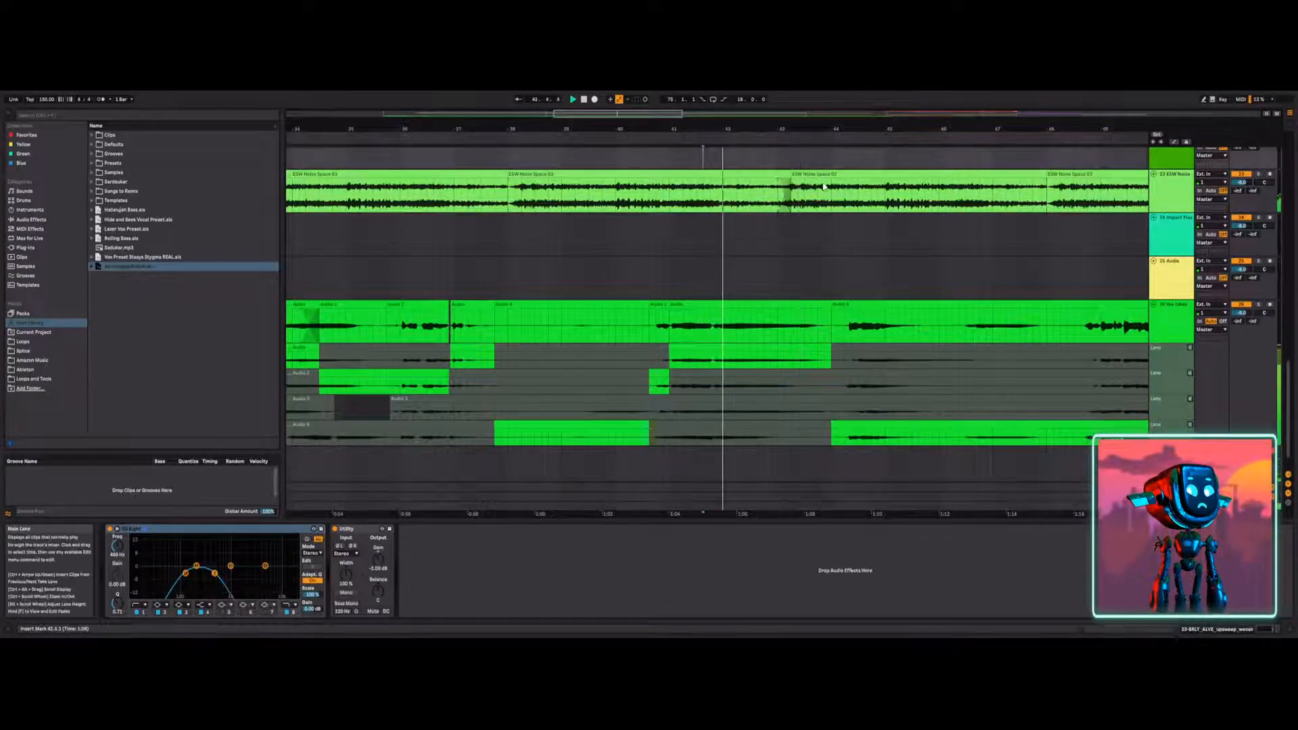
left_click_drag(507, 182, 526, 184)
key("space")
key("space")
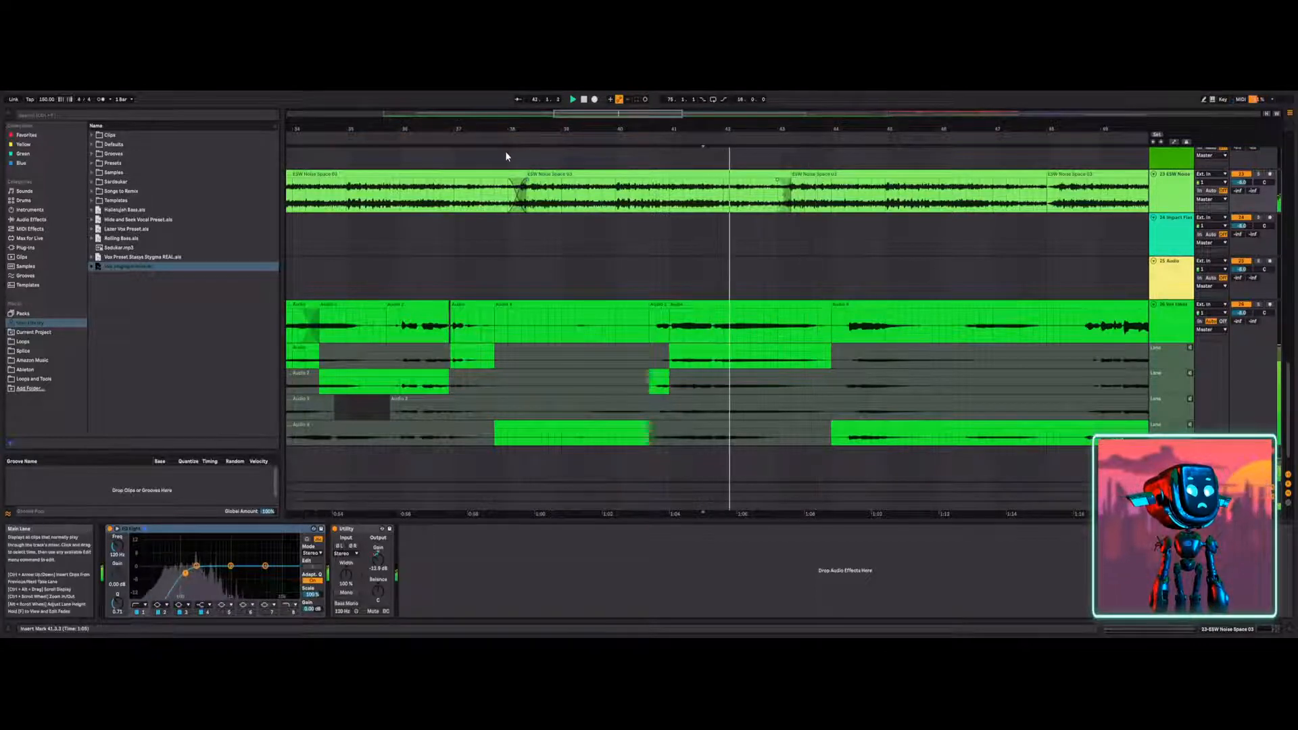
scroll(792, 284, "up", 5)
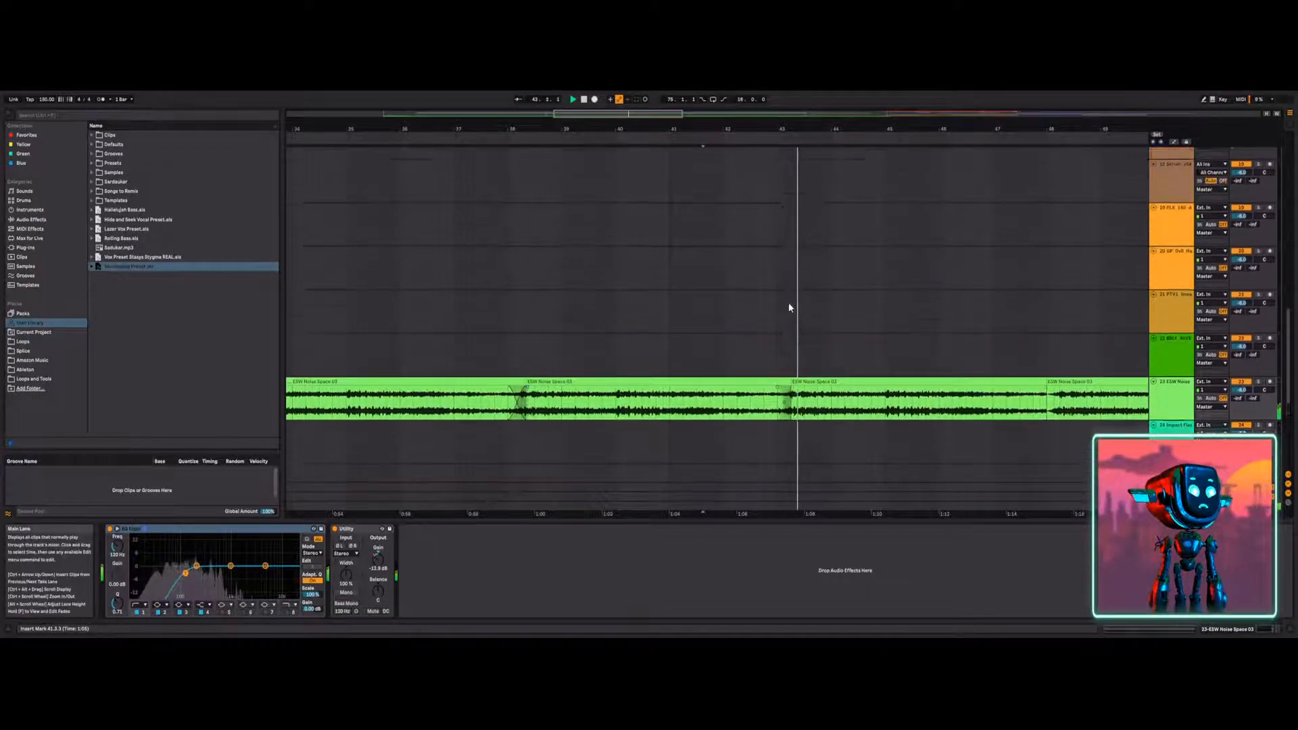
key("space")
Play the vocal comp with the backing from about bar 41.3 through the next phrase.
scroll(747, 342, "down", 5)
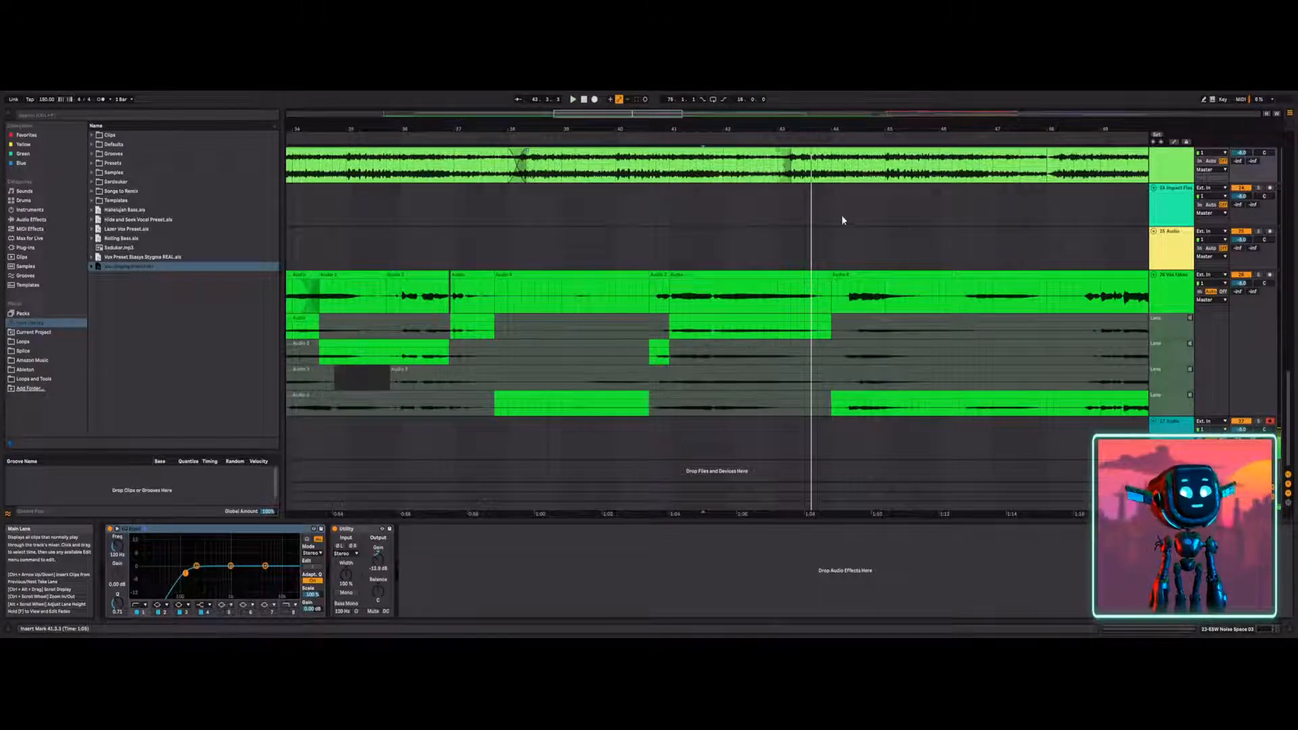
left_click(678, 238)
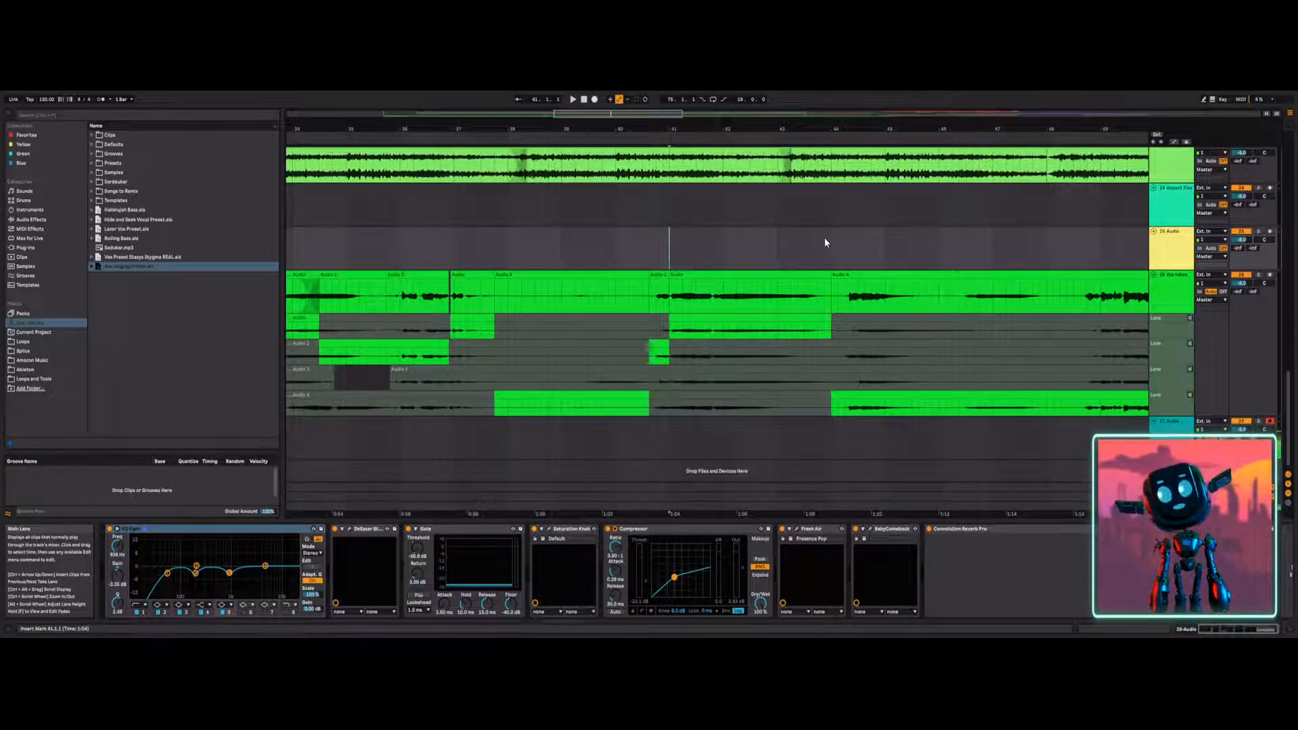
left_click(703, 203)
key("space")
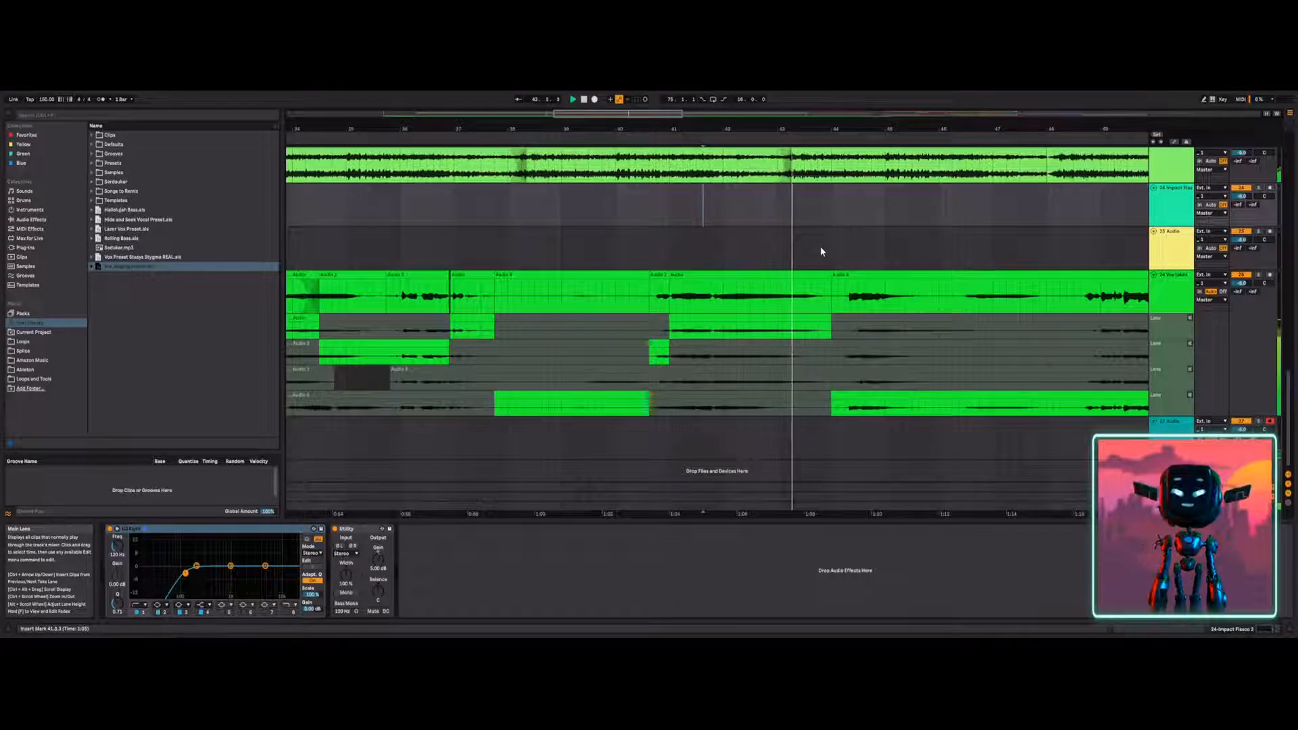
Audition the first and second vocal takes of the phrase starting at about bar 44.
left_click(1191, 319)
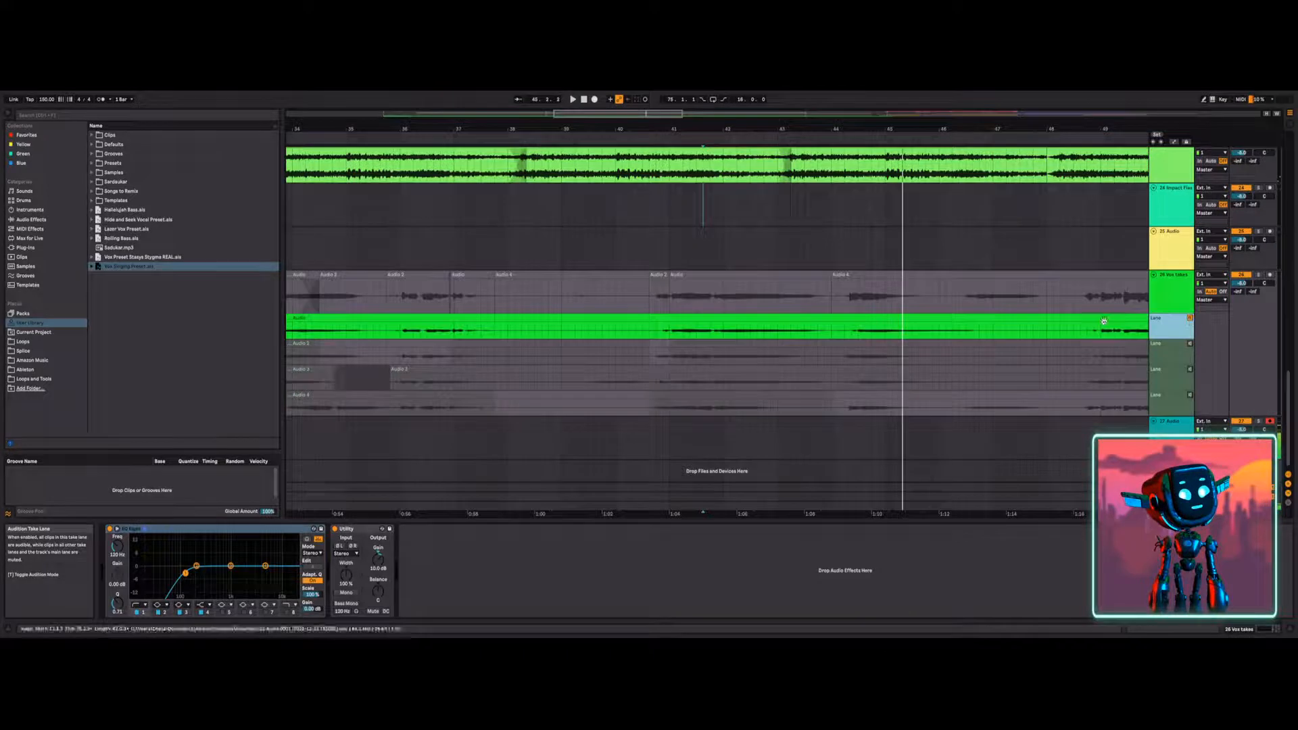
left_click(843, 335)
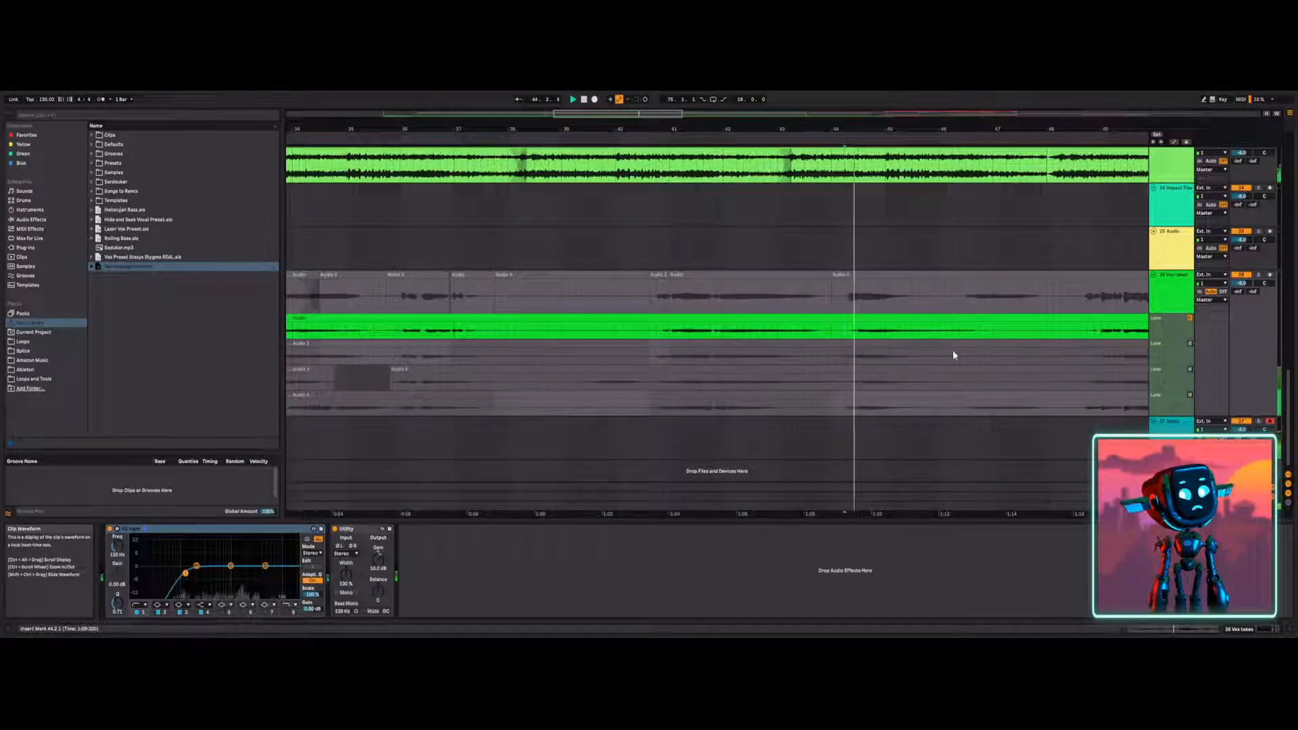
left_click(1191, 345)
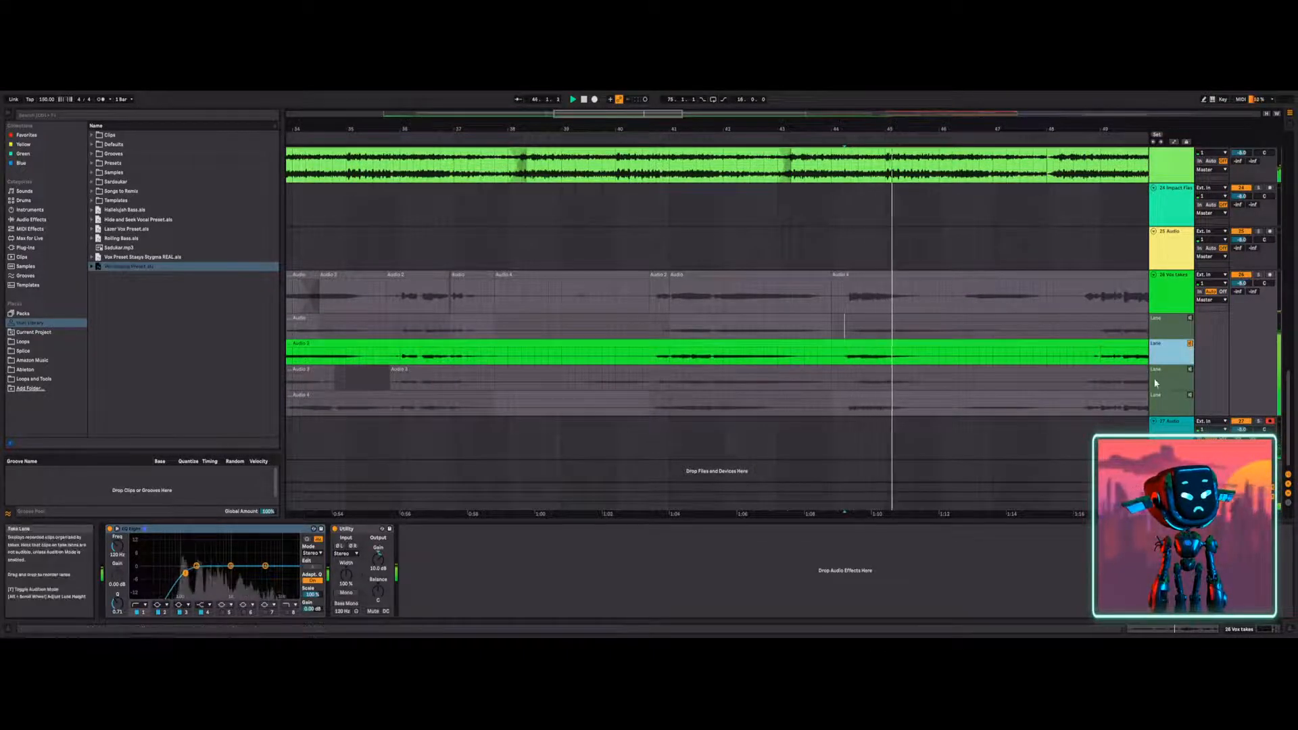
key("space")
key("space")
key("space")
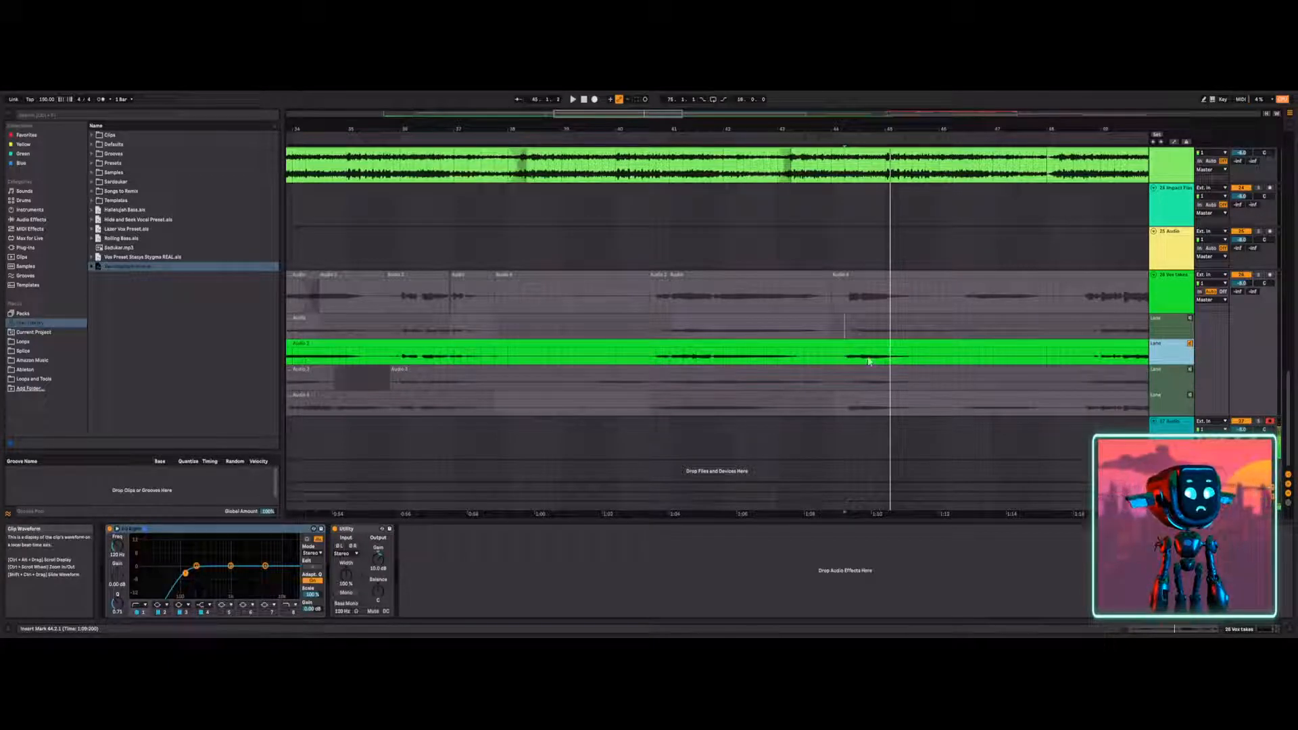
key("space")
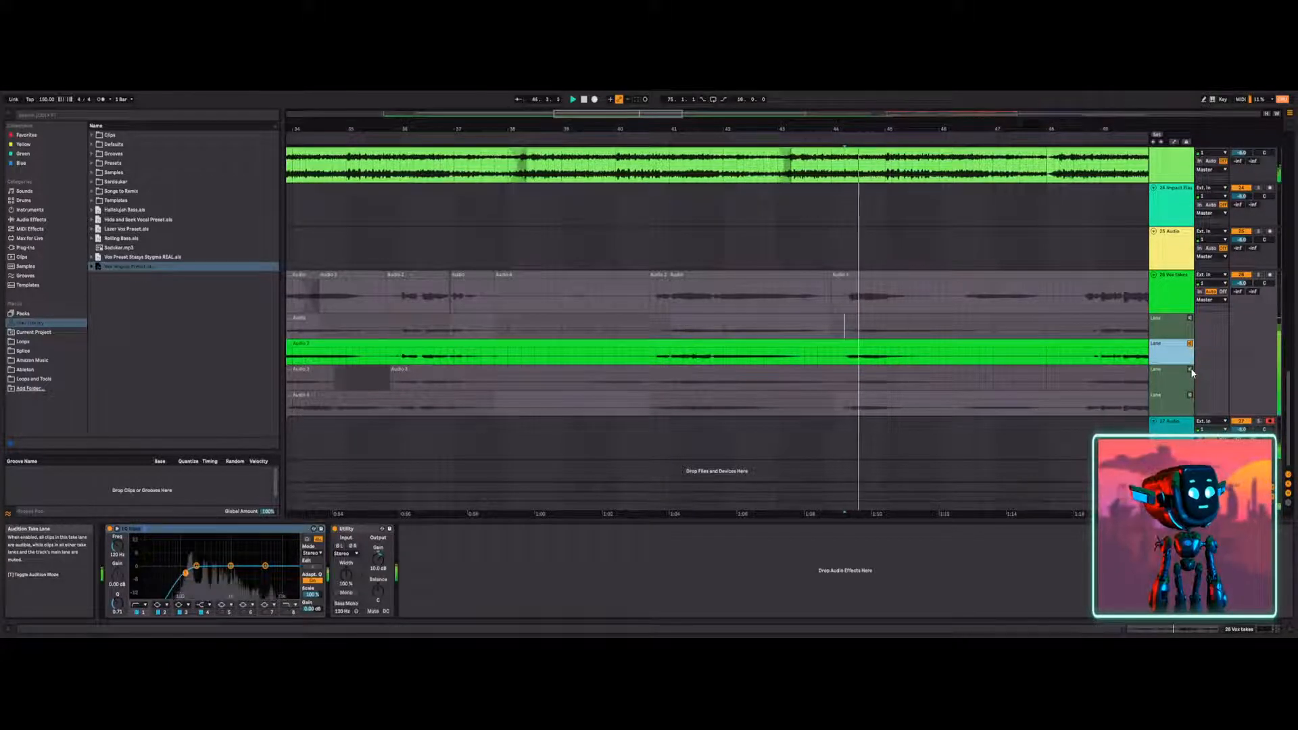
Audition the third take of the phrase from about bar 44 and compare it with the current comp.
left_click(1191, 368)
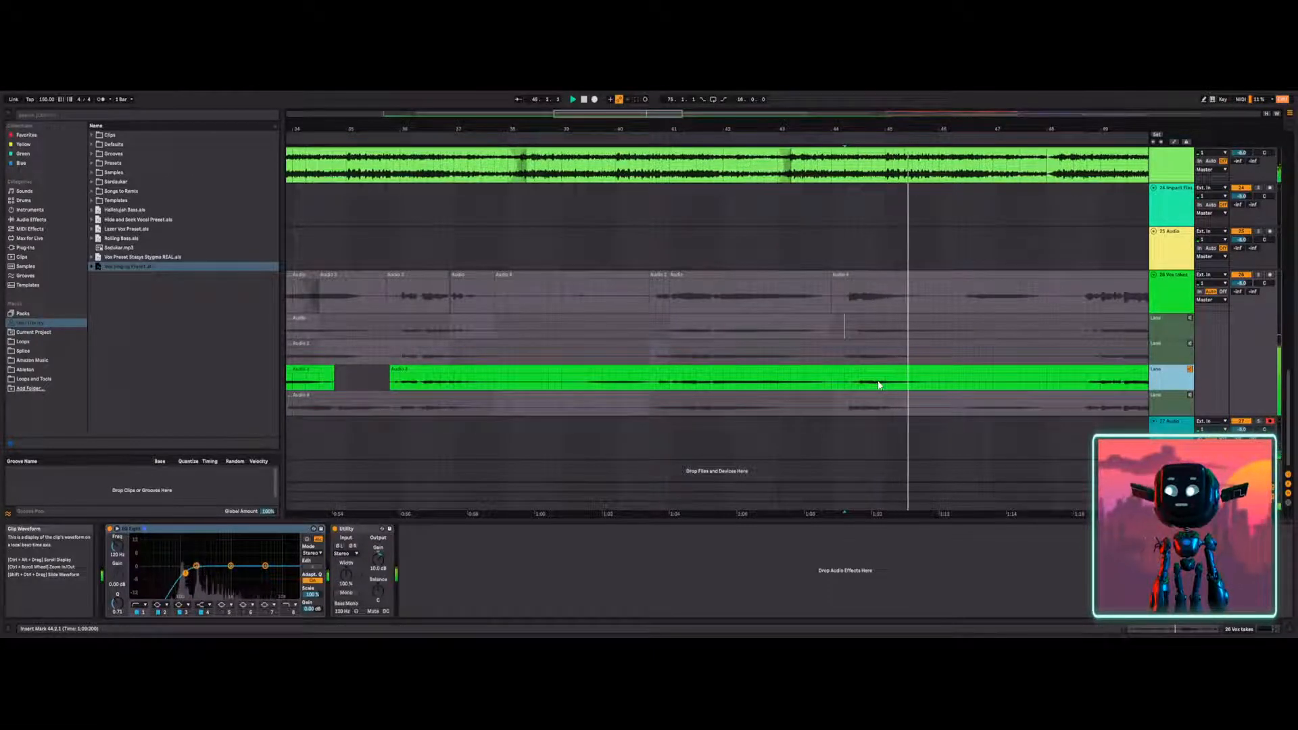
left_click(849, 389)
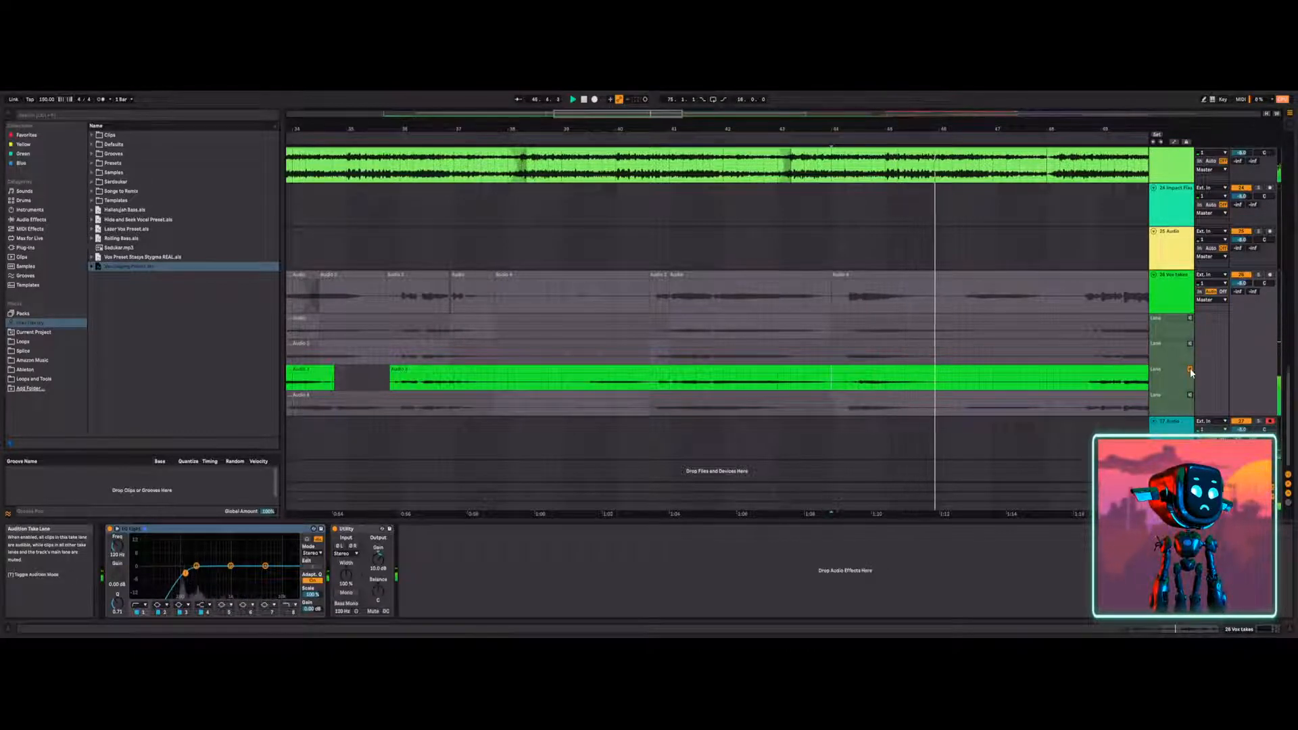
left_click(1190, 369)
left_click(837, 385)
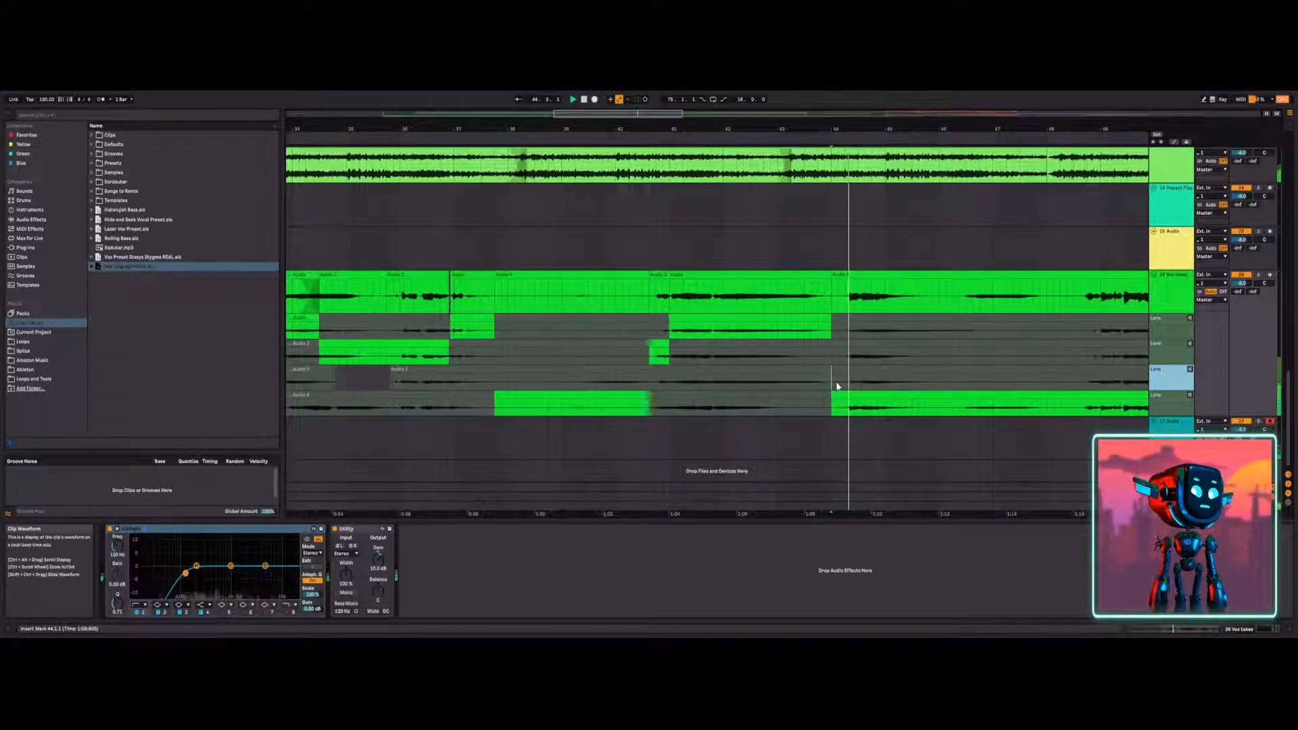
left_click(1191, 369)
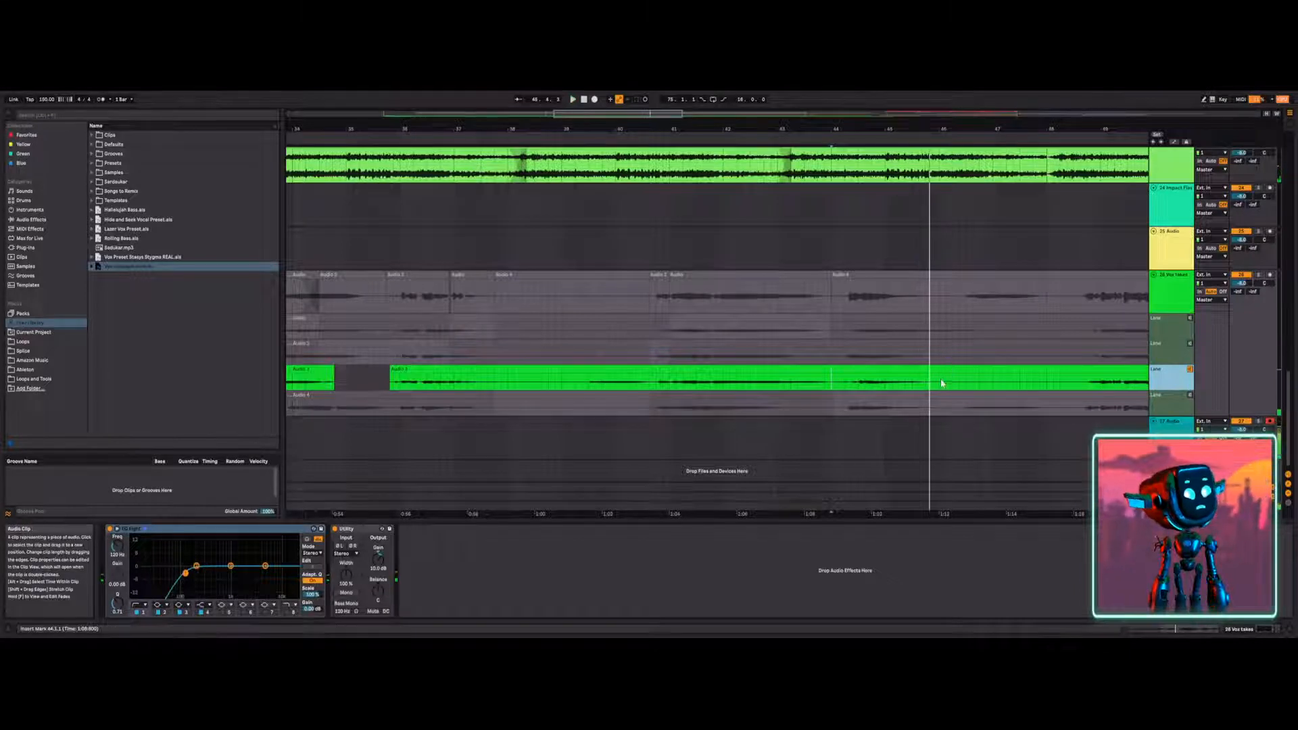
key("space")
Comp the third take from bar 44 to bar 46 into the main lane, and play the comp from just before bar 41.
left_click(922, 386)
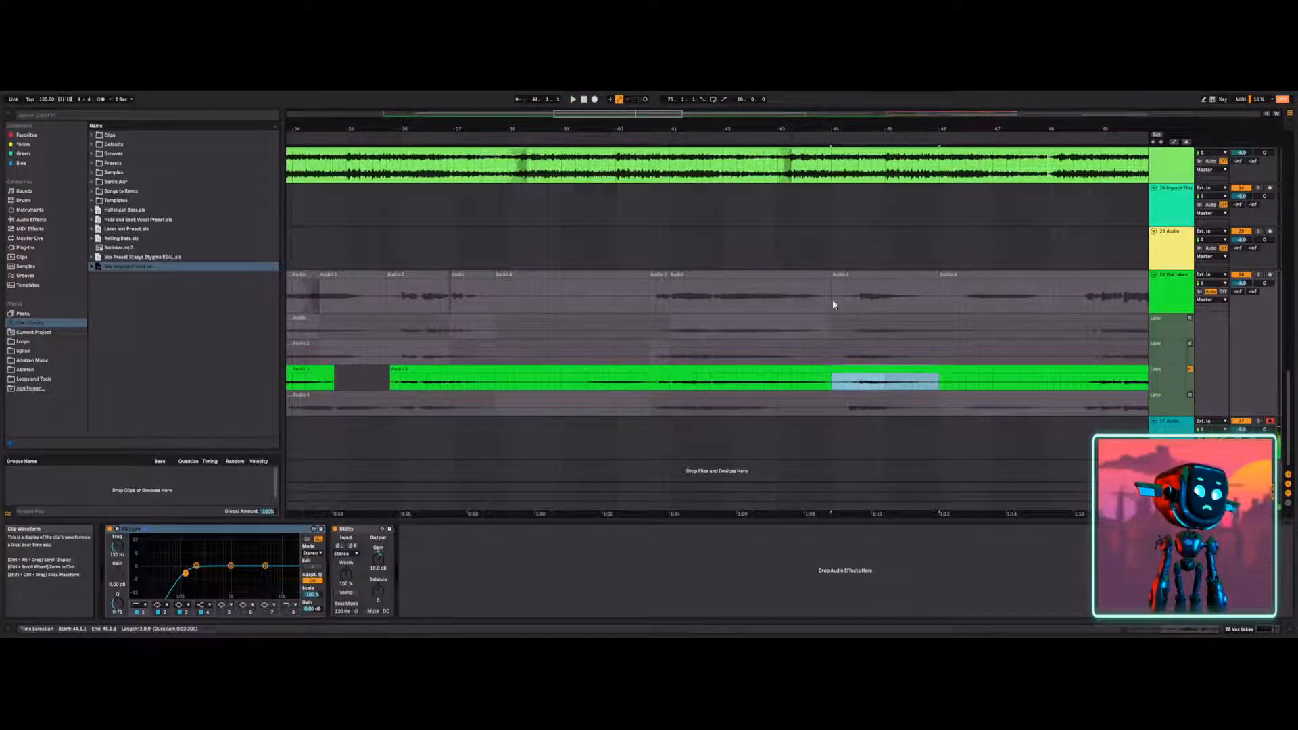
left_click(666, 236)
left_click(1191, 369)
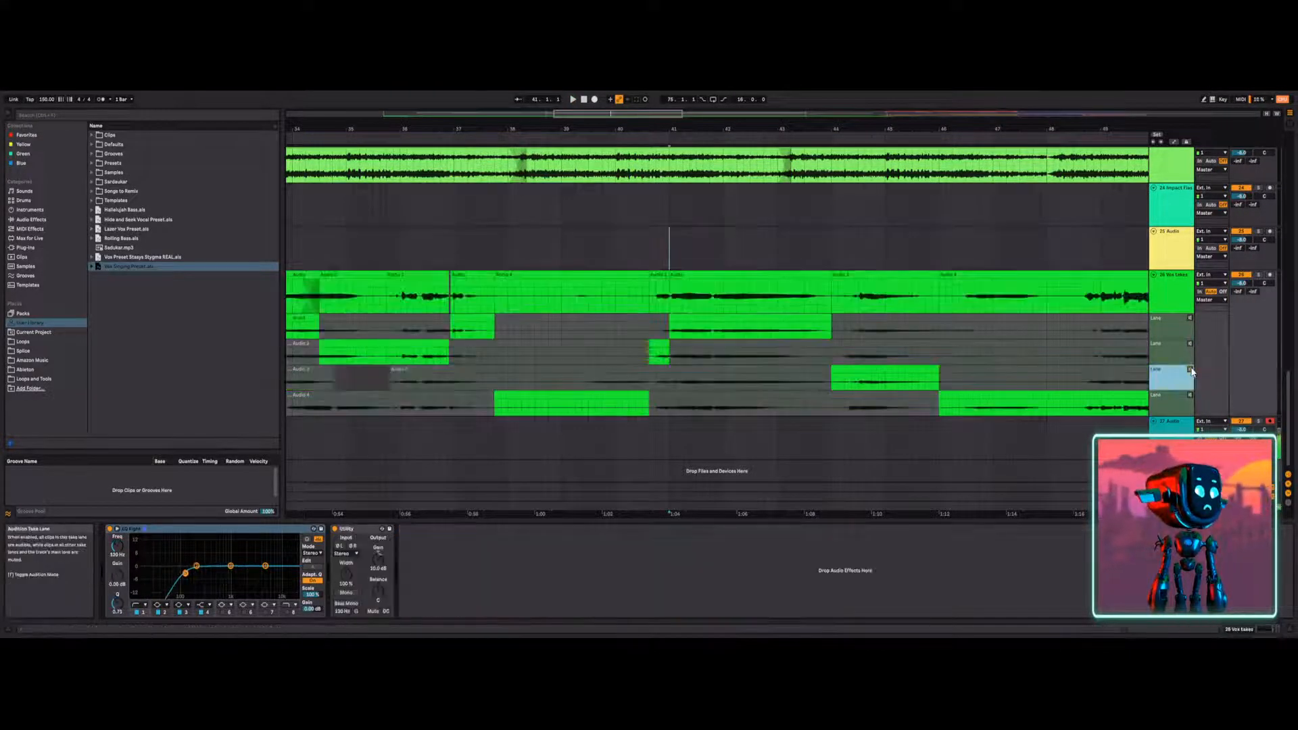
left_click(649, 244)
key("space")
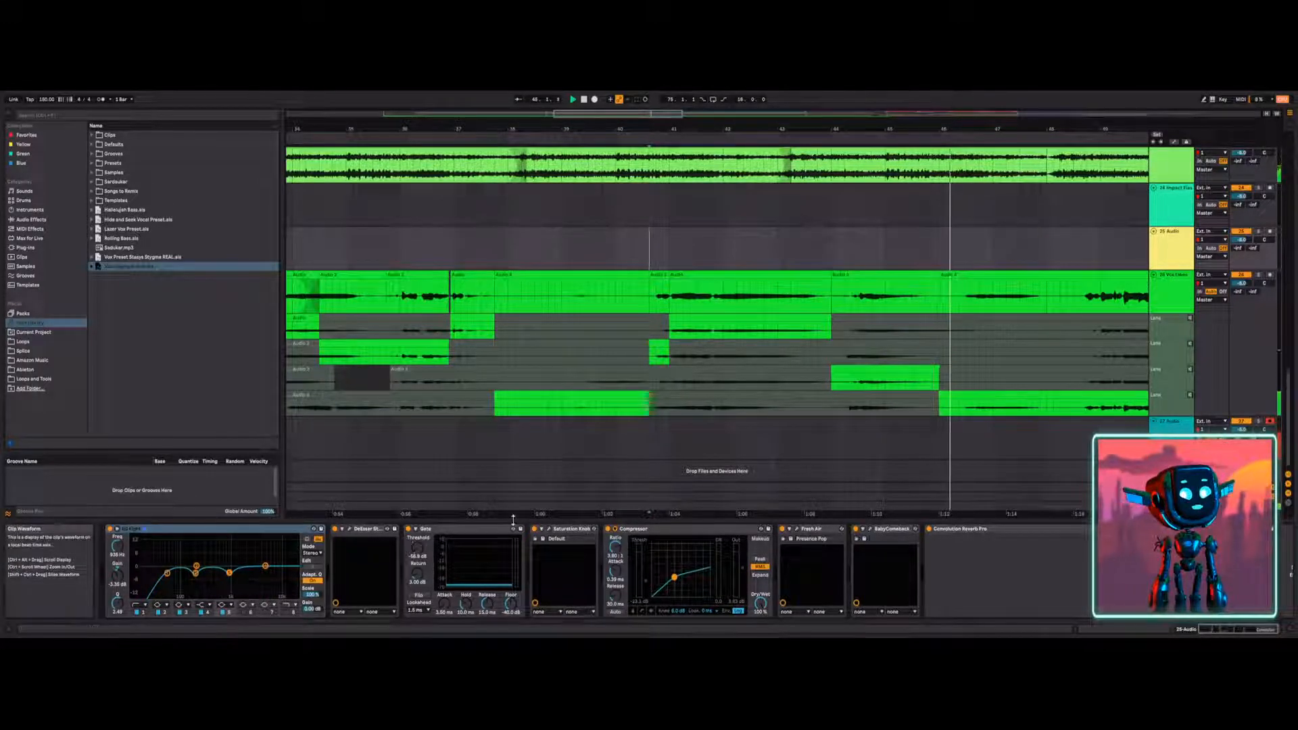
Trim the start of the main lane's last vocal clip from bar 46 to about bar 48.3, removing the phrase before it.
left_click_drag(879, 130, 593, 120)
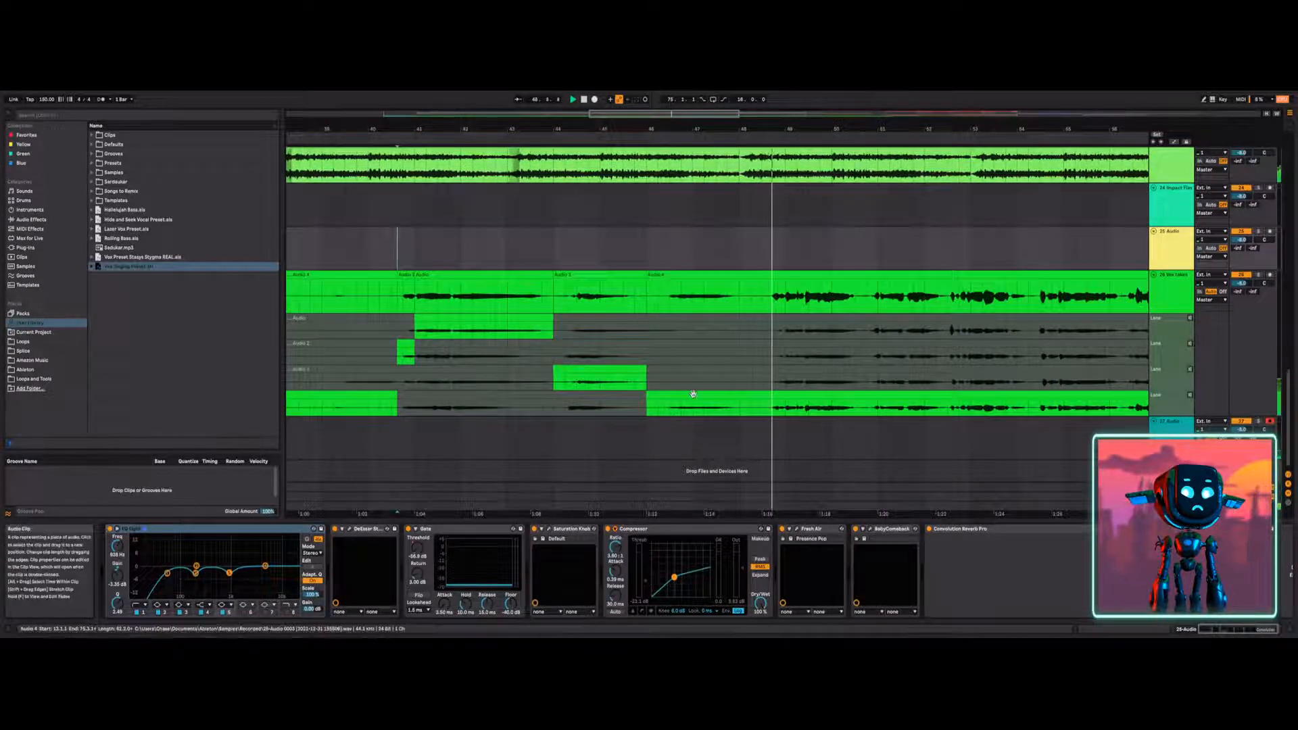
left_click_drag(649, 274, 755, 273)
left_click(752, 251)
key("space")
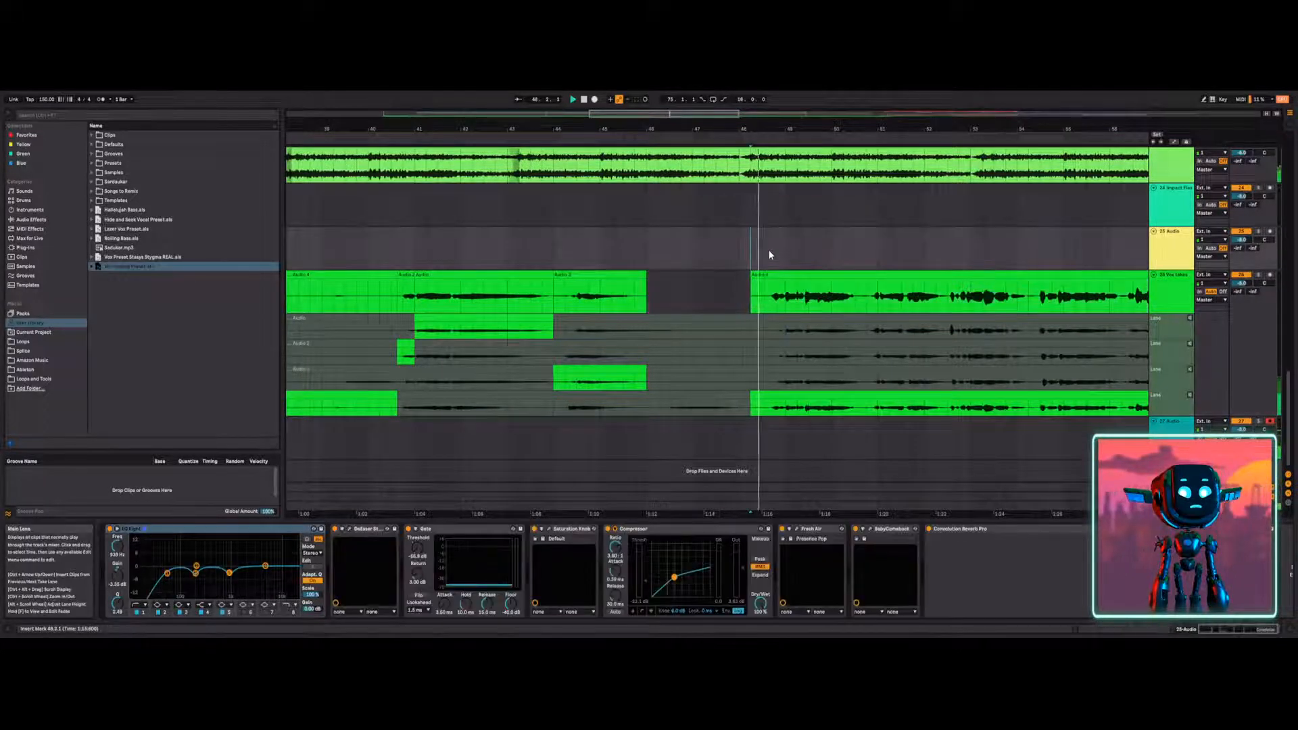
left_click_drag(751, 275, 761, 276)
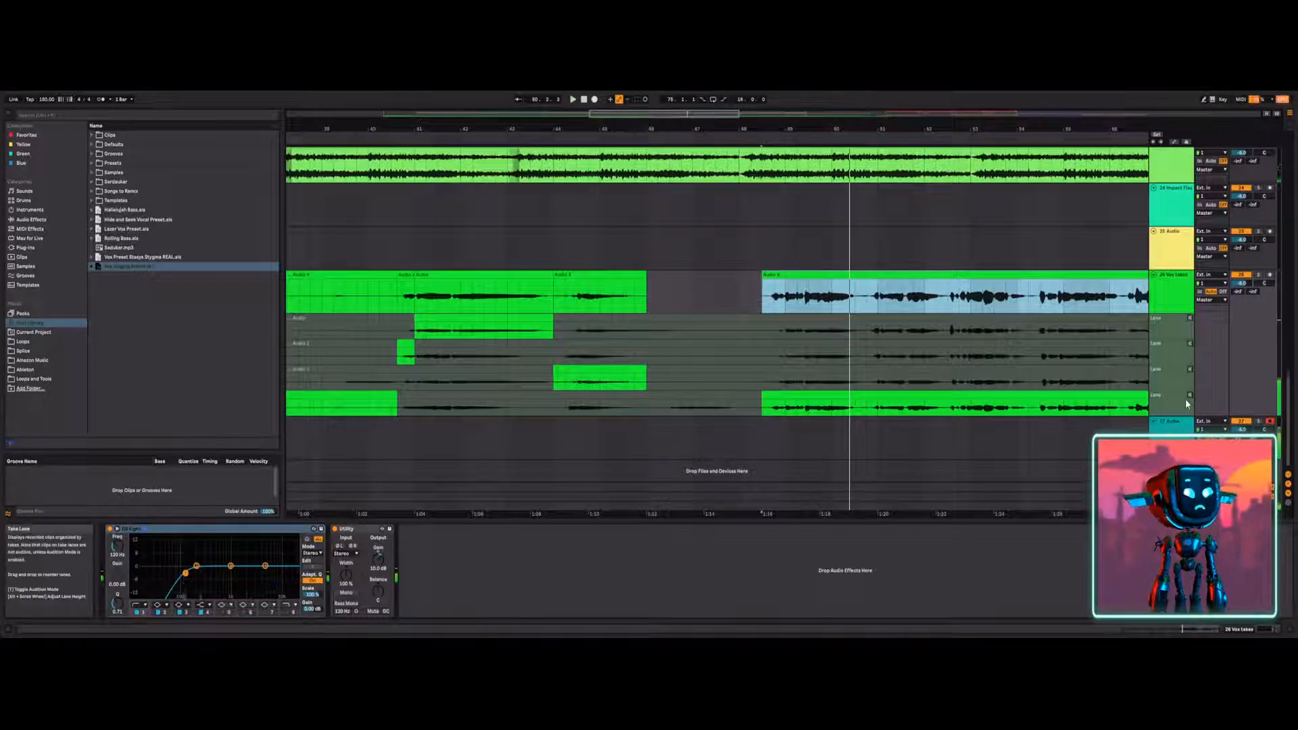
Audition the first take of the long section from about bar 48.3 to beyond bar 56.
left_click(1189, 319)
left_click(1189, 319)
key("space")
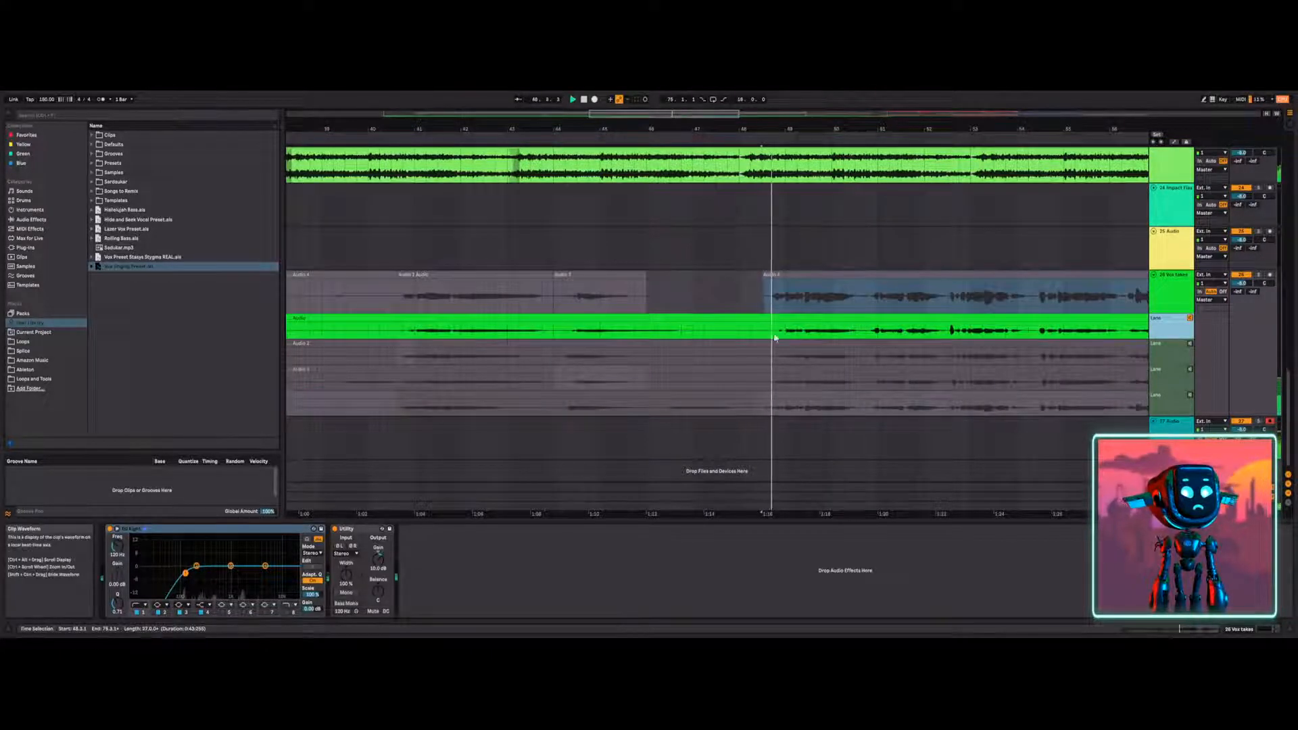
left_click_drag(638, 115, 639, 102)
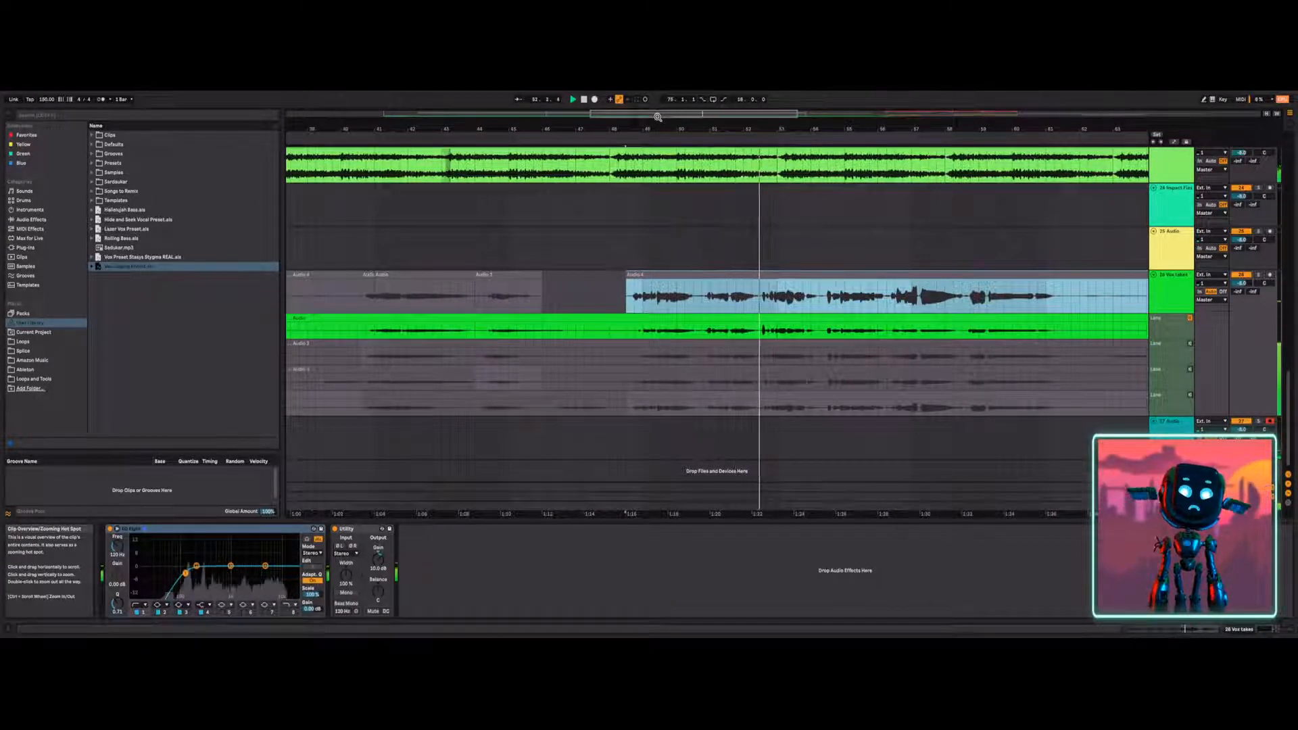
left_click_drag(665, 117, 664, 112)
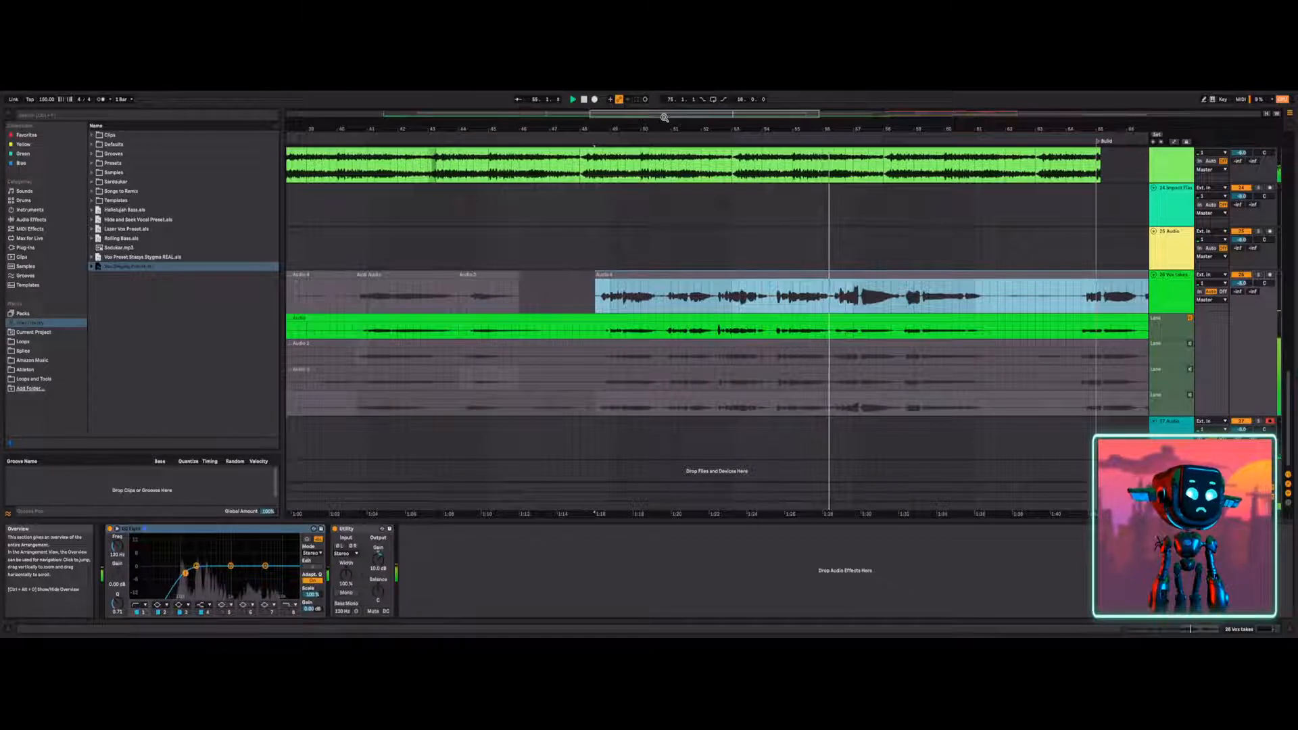
Replay the first take from about bar 48 and comp it from about bar 48.3 to just past bar 56 into the main lane.
left_click(591, 290)
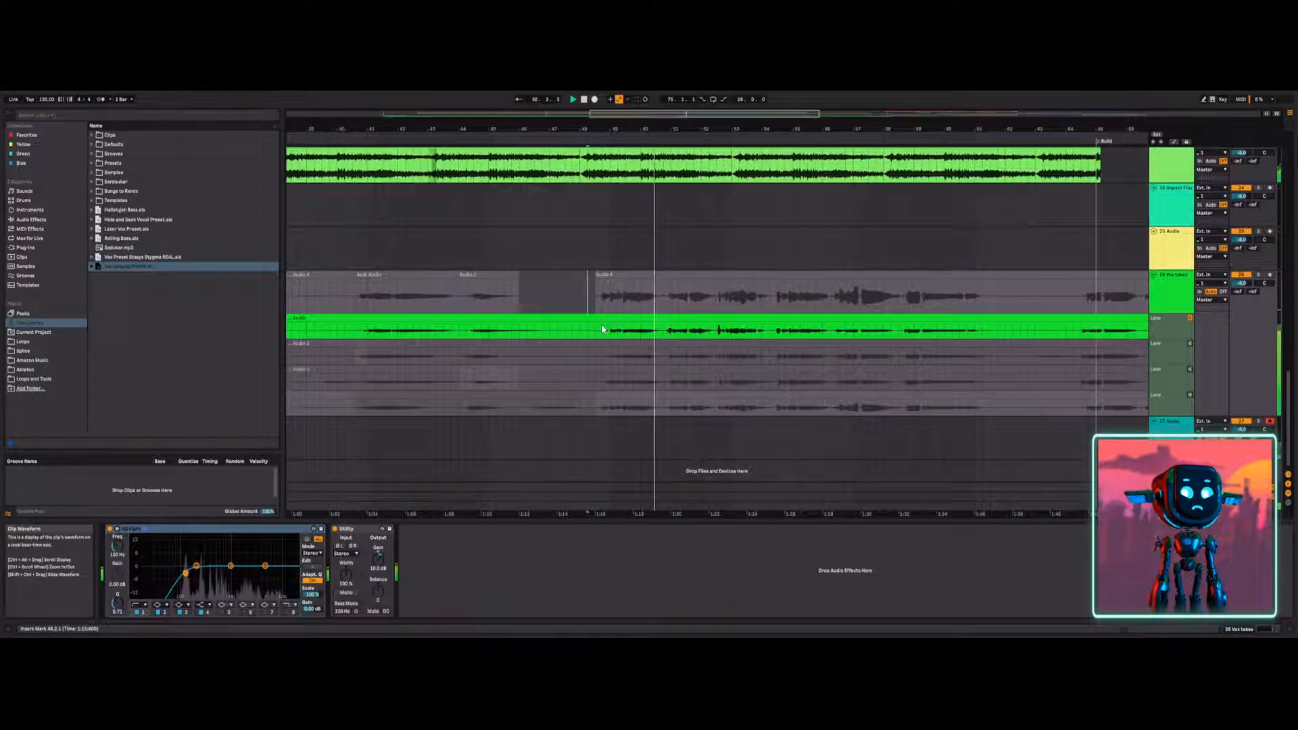
left_click_drag(599, 330, 834, 321)
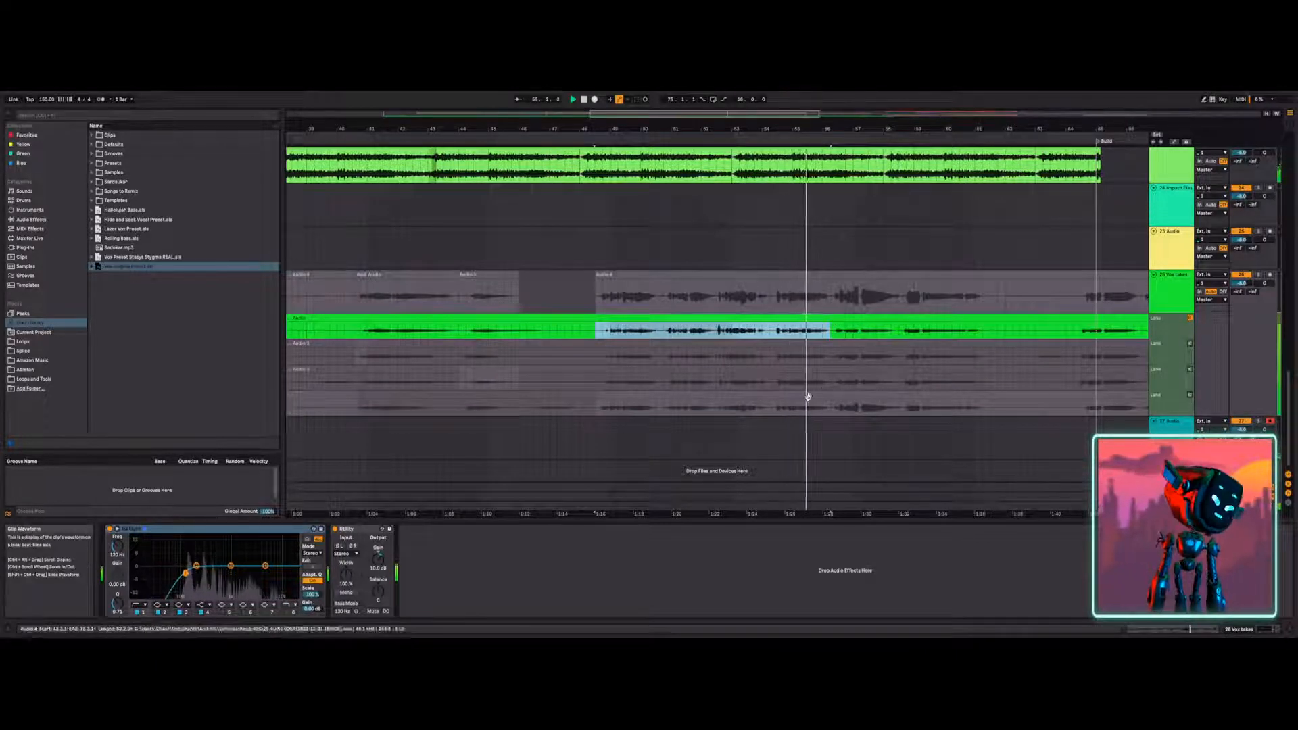
key("space")
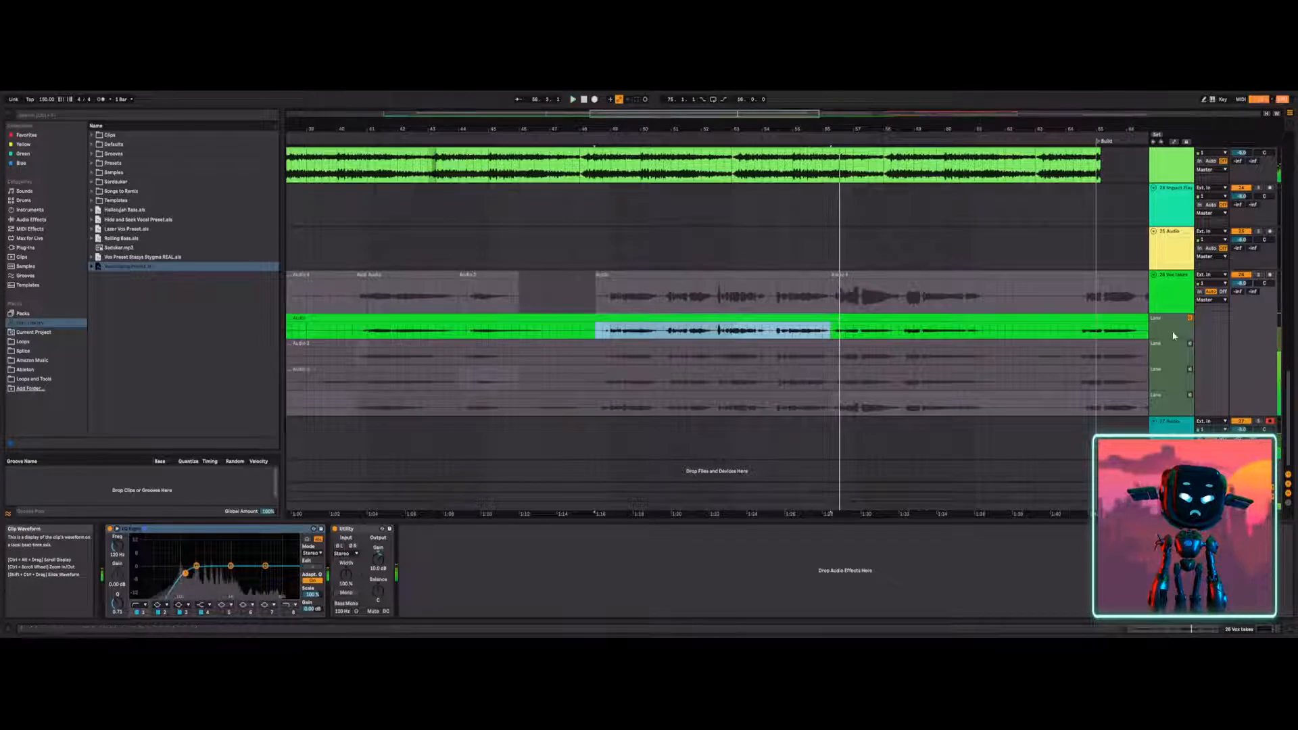
Audition the second take from about bar 48.3, replay its phrase from about bar 51, and return to the comp.
left_click(598, 355)
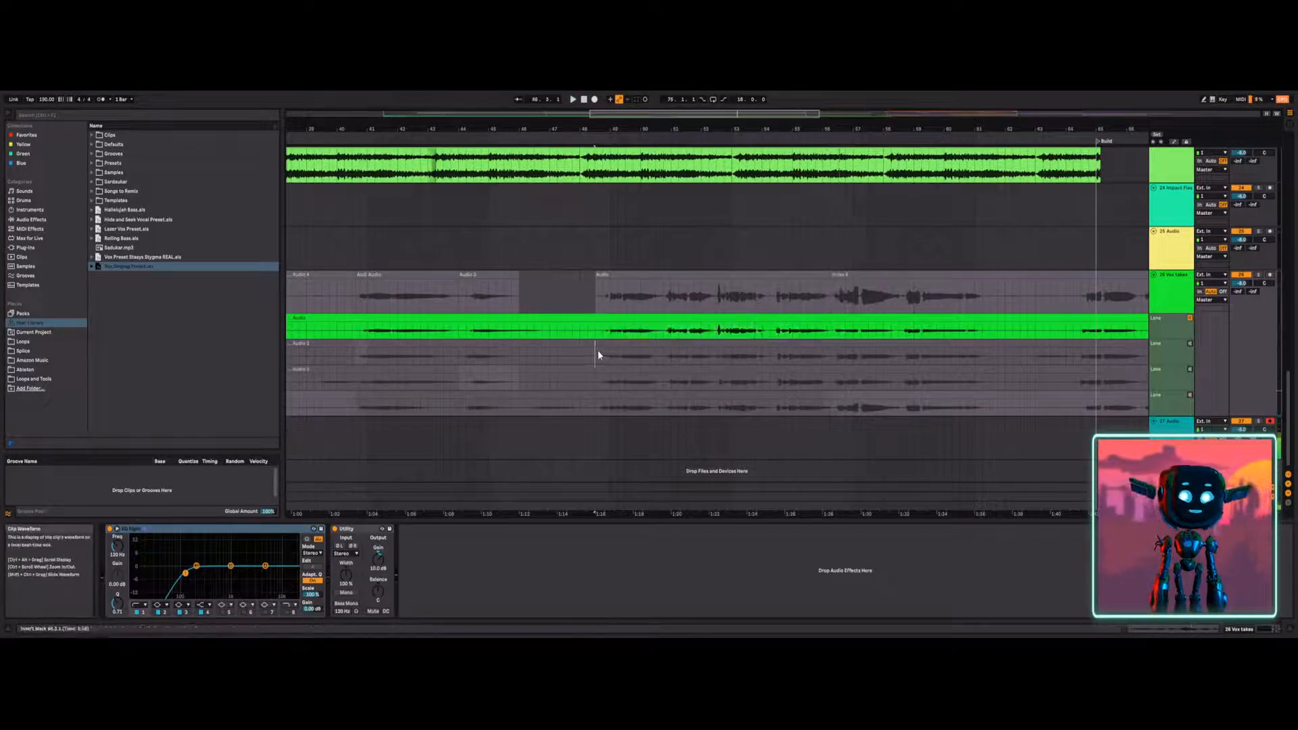
left_click(1190, 344)
key("space")
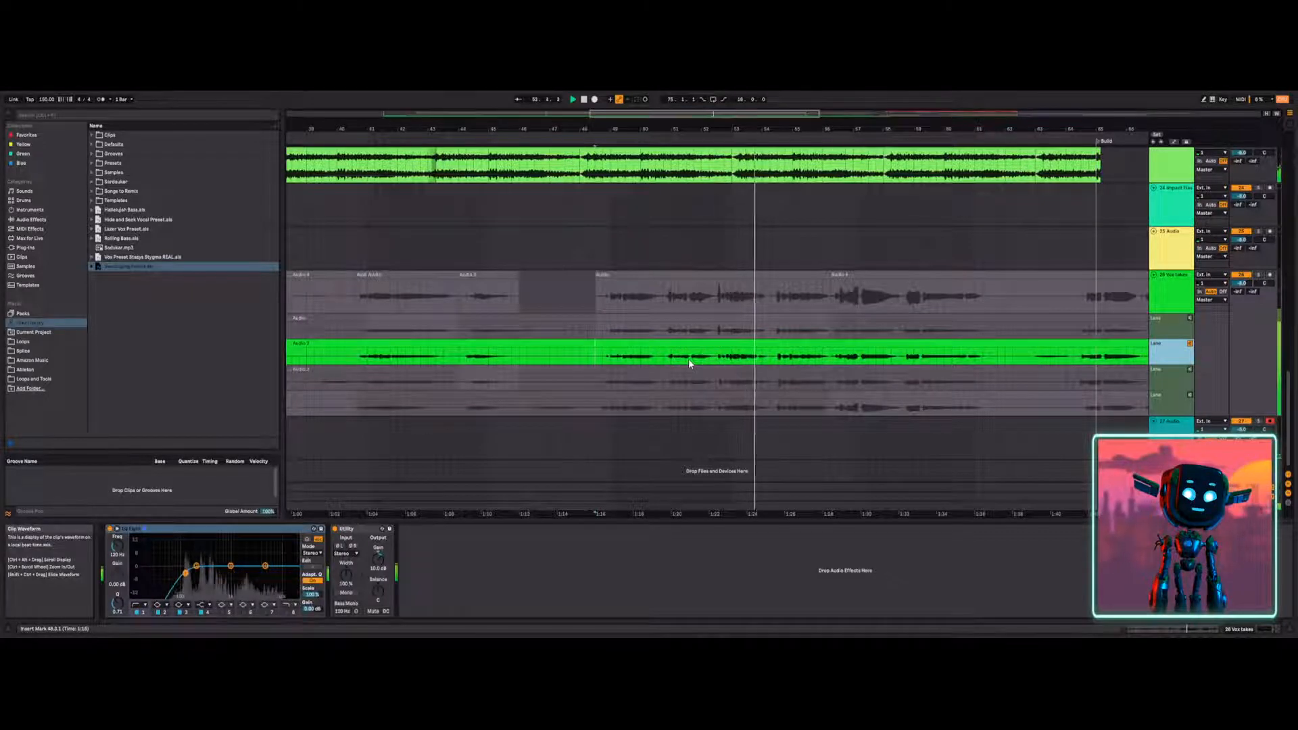
key("space")
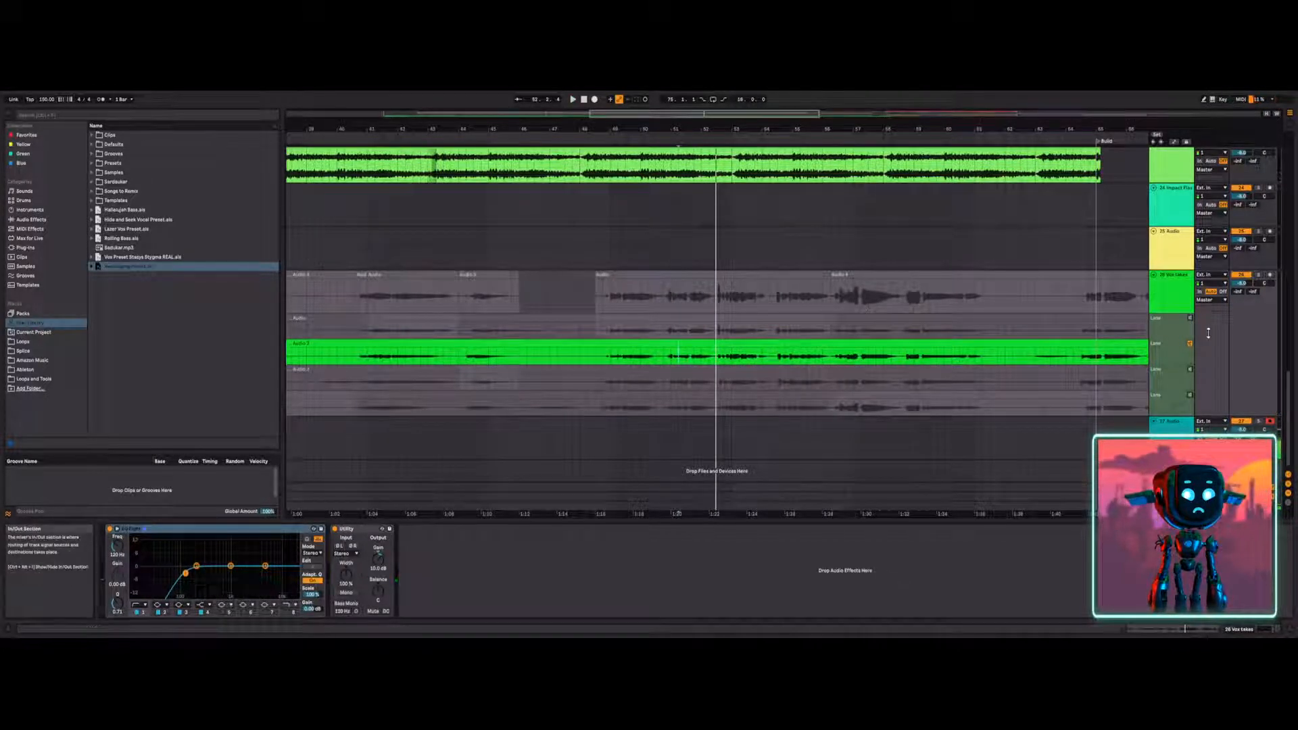
left_click(1191, 344)
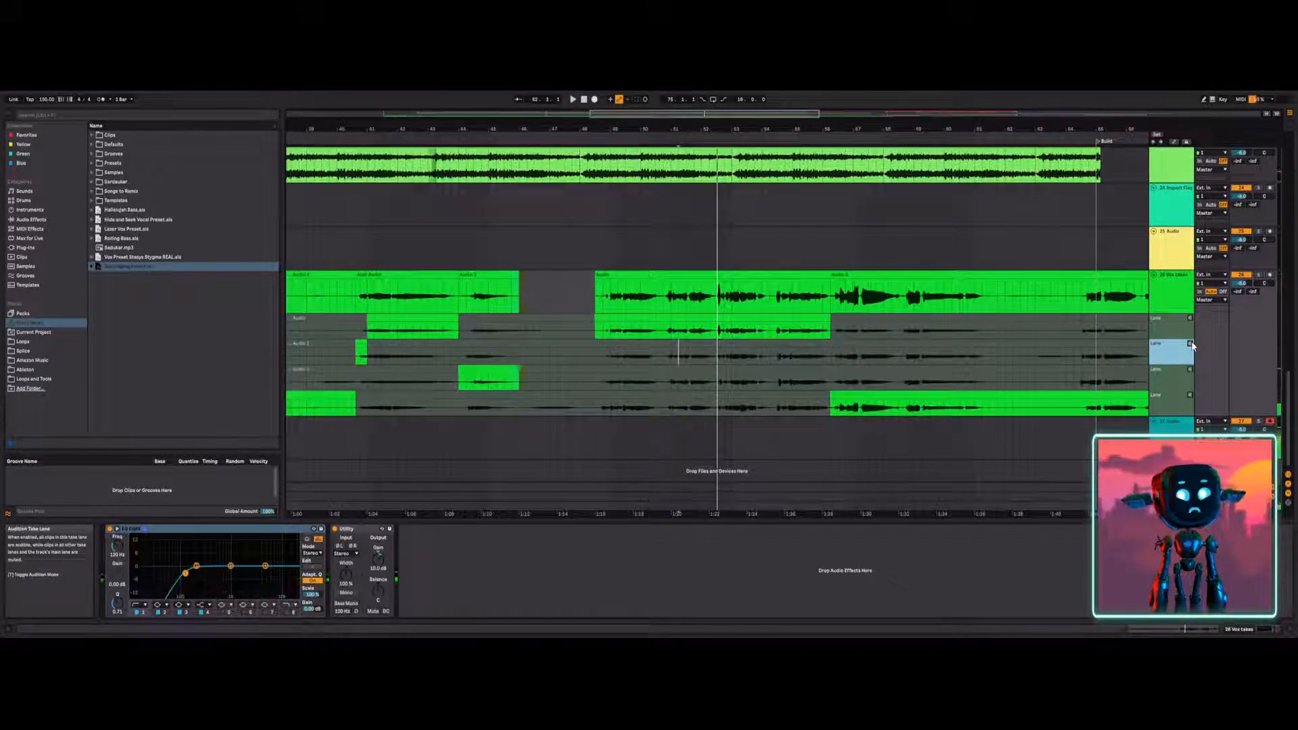
Compare the second take with the comp from about bar 54, briefly replaying the comp from about bar 56.2.
left_click(1191, 344)
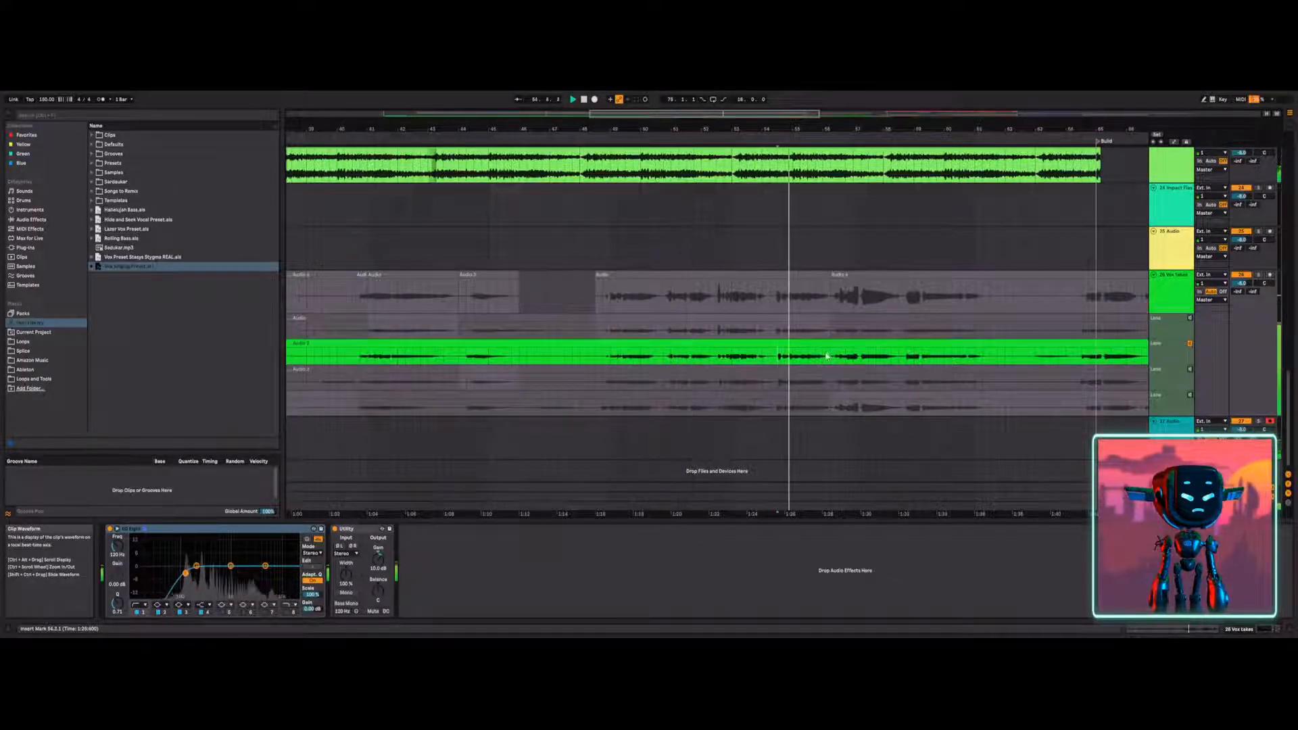
left_click(1191, 344)
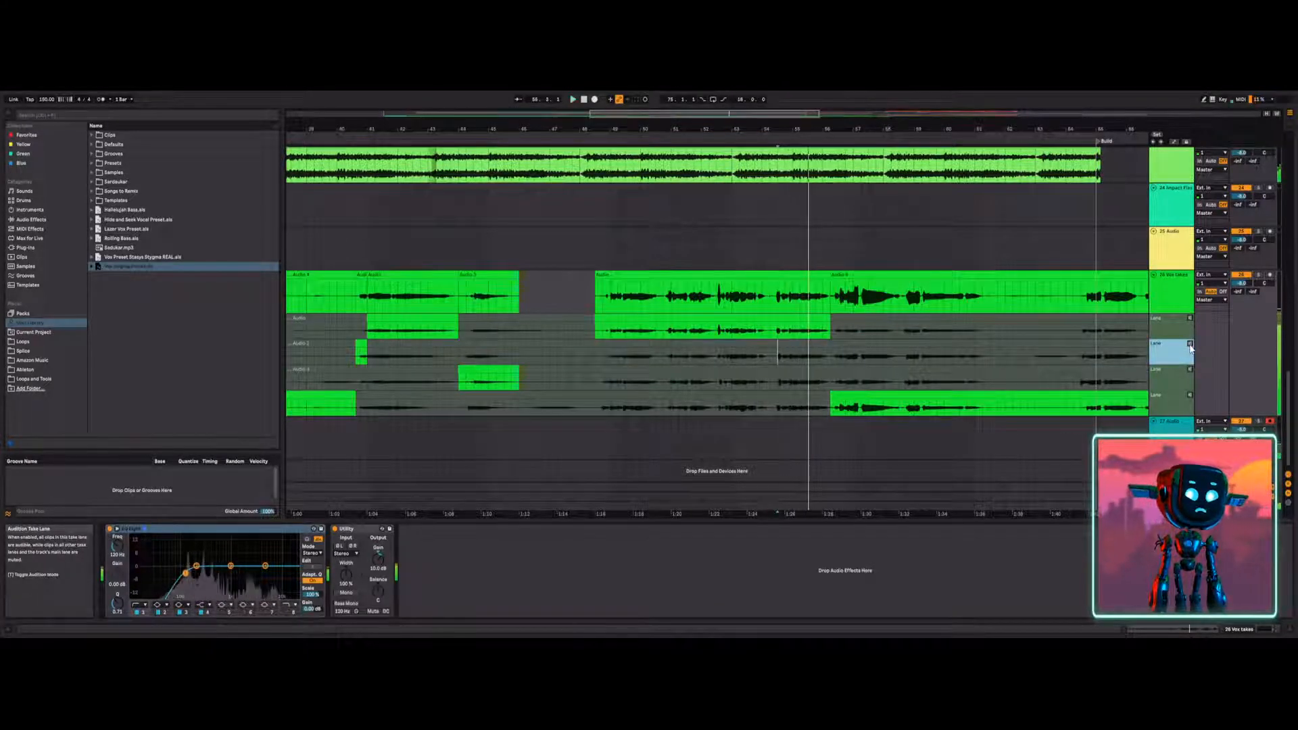
left_click(1190, 345)
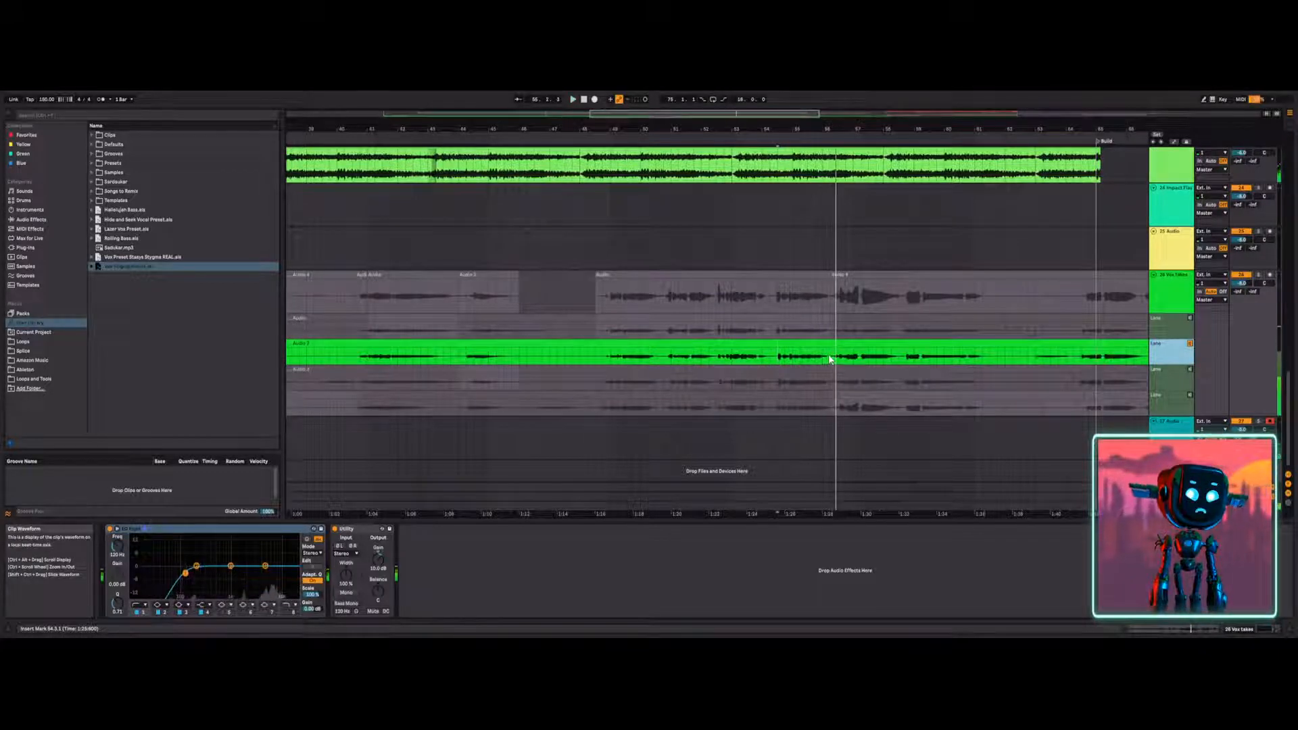
left_click(772, 376)
key("space")
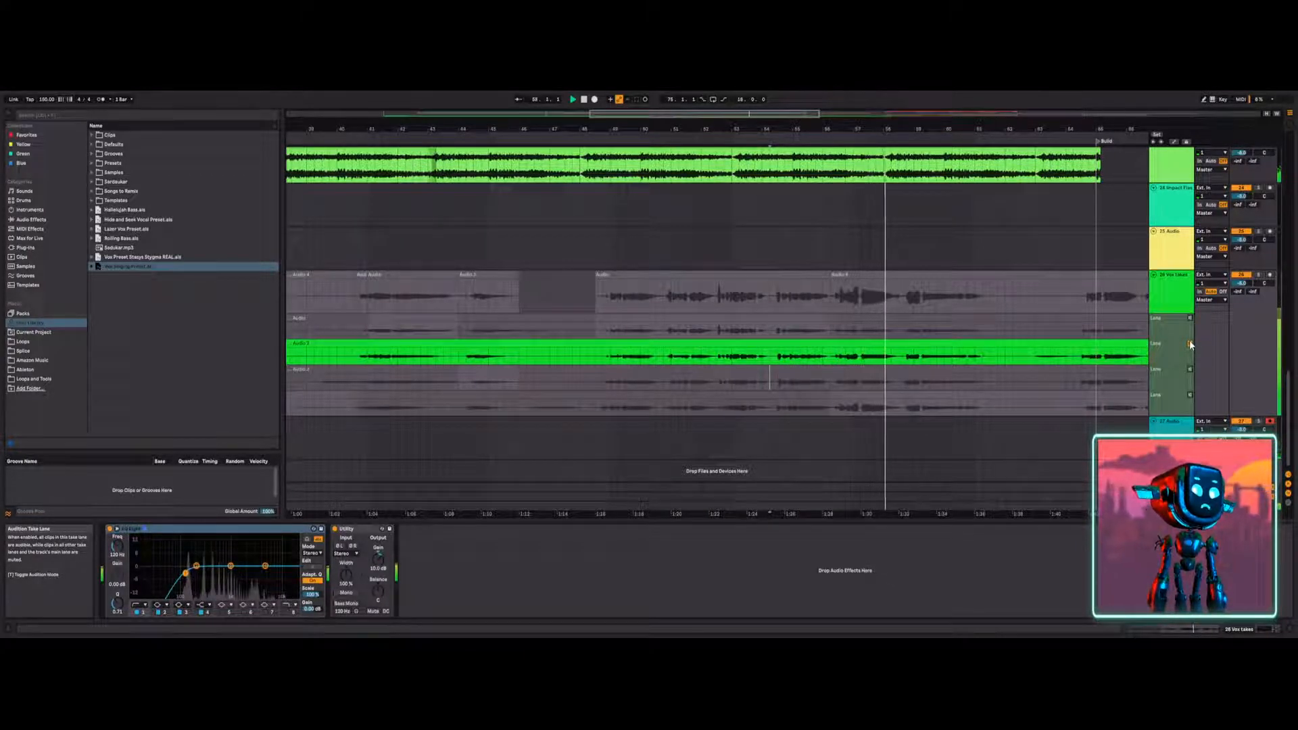
left_click(1191, 344)
left_click(1191, 344)
key("space")
key("space")
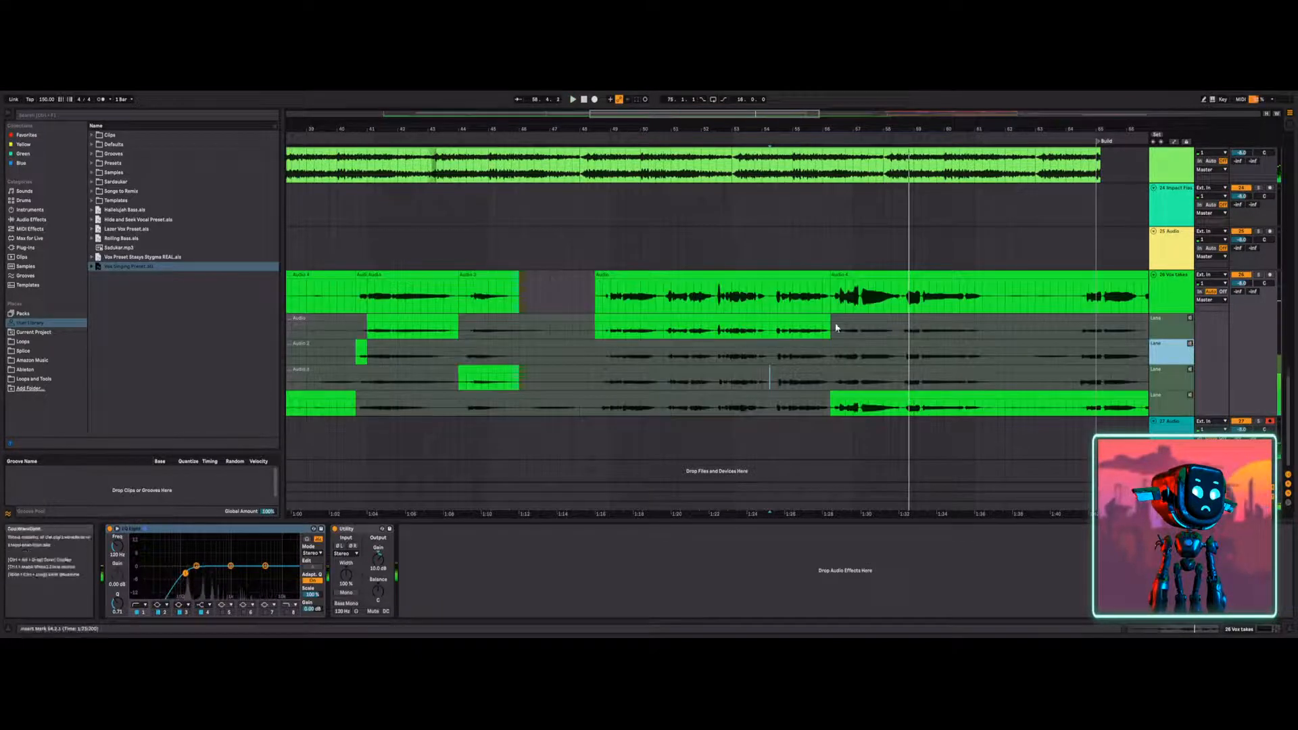
left_click(833, 331)
key("space")
key("space")
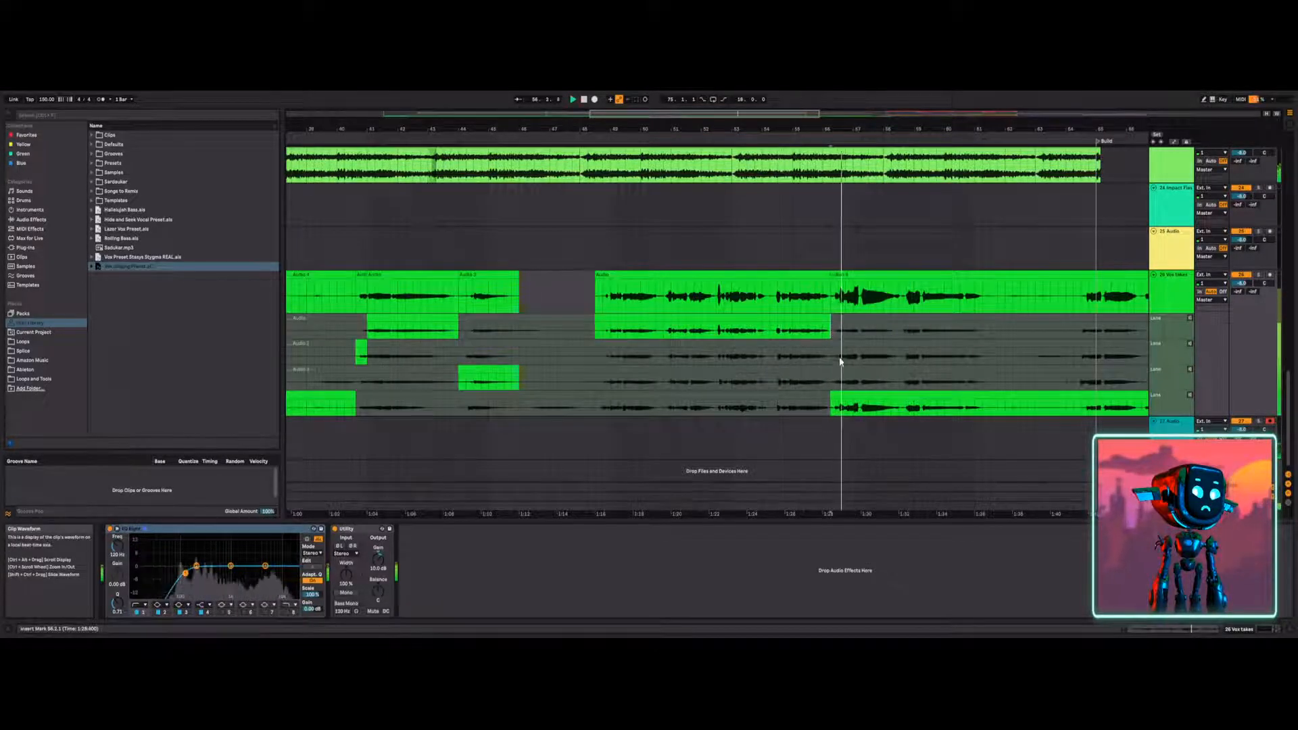
Audition the third take twice from about bar 48.4 to beyond bar 56.
left_click(605, 369)
key("space")
left_click(603, 381)
left_click(1193, 379)
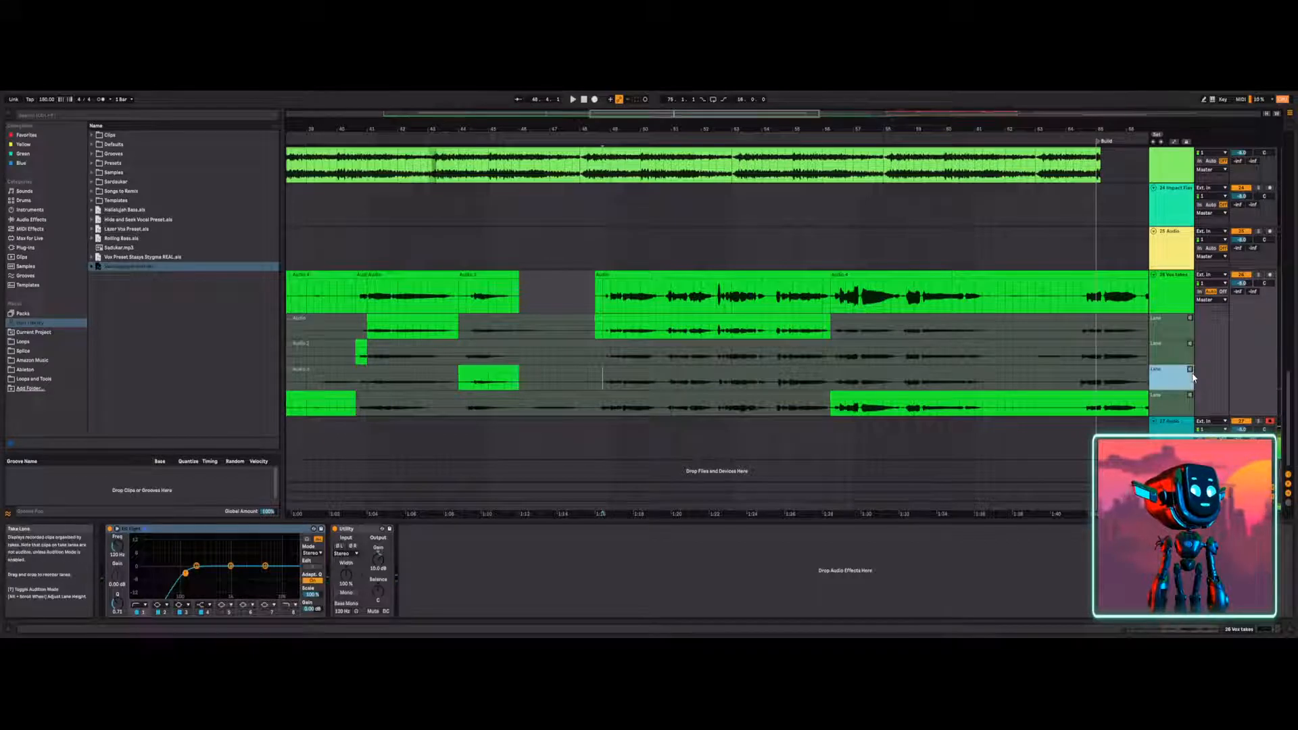
left_click(1190, 369)
key("space")
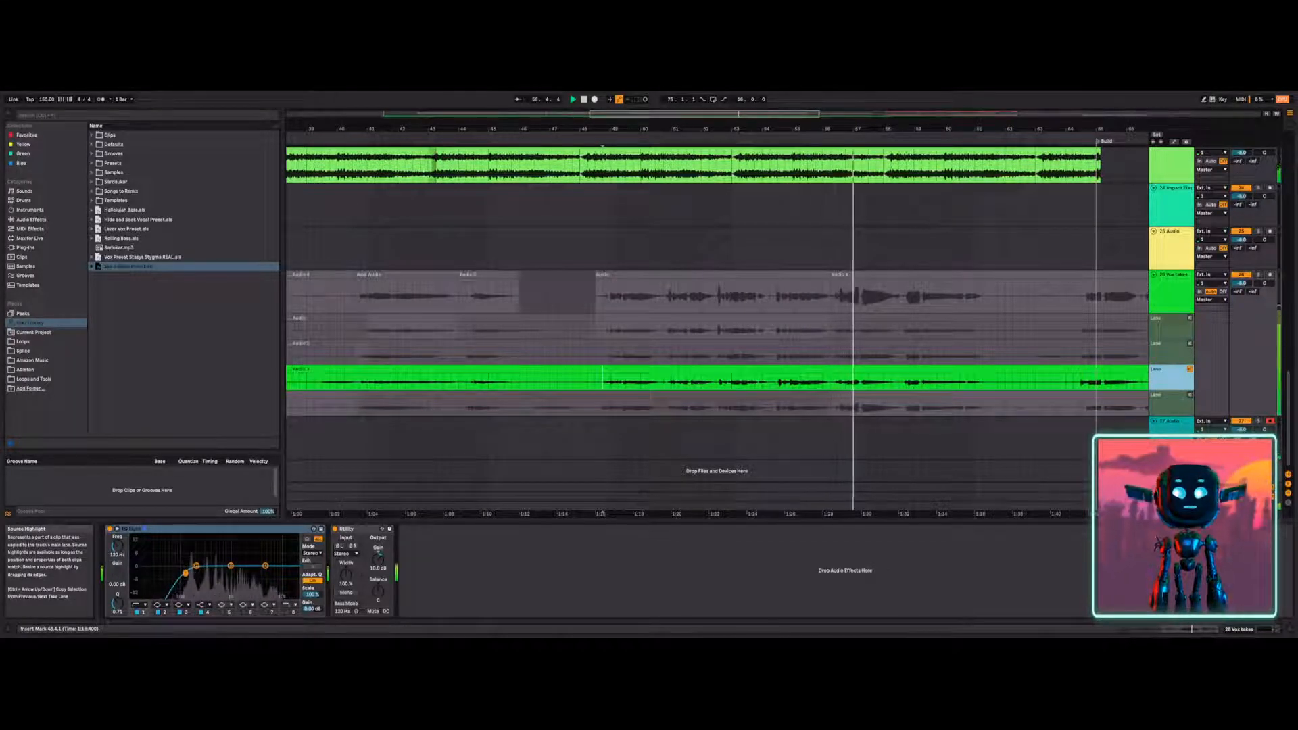
left_click(598, 381)
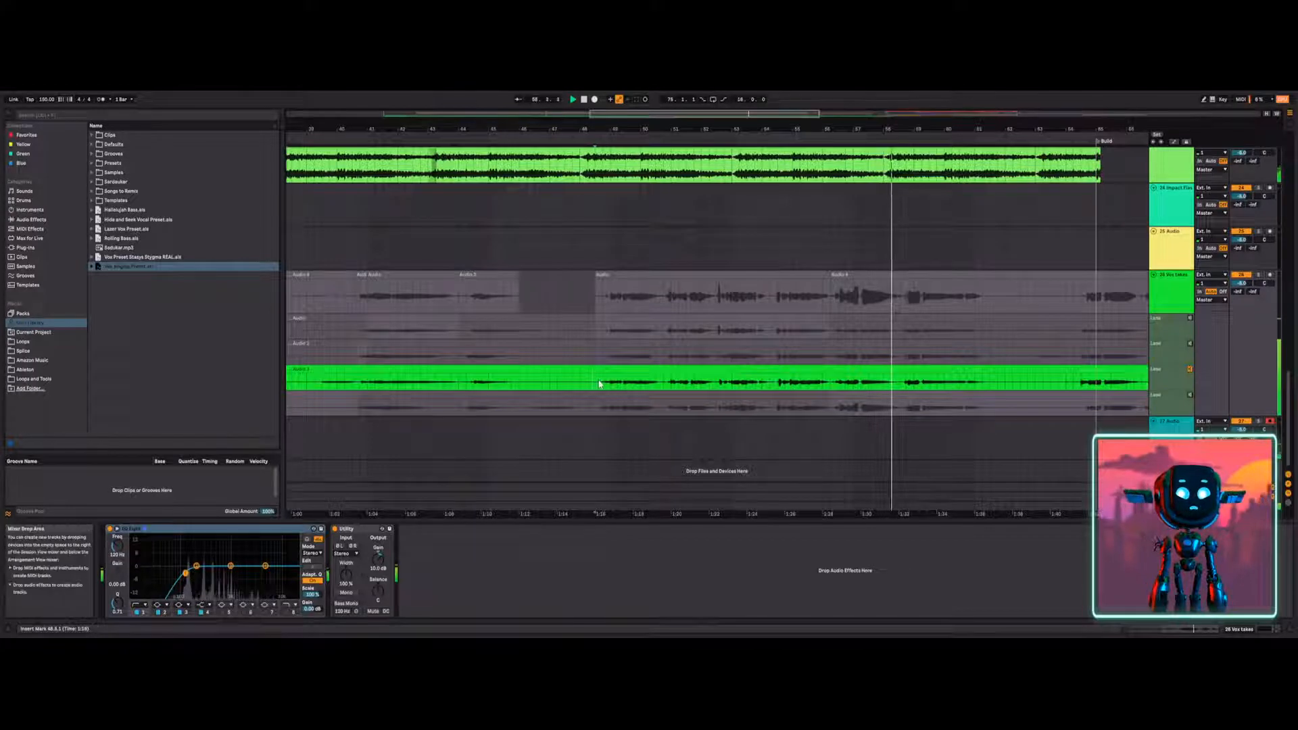
left_click(602, 386)
key("space")
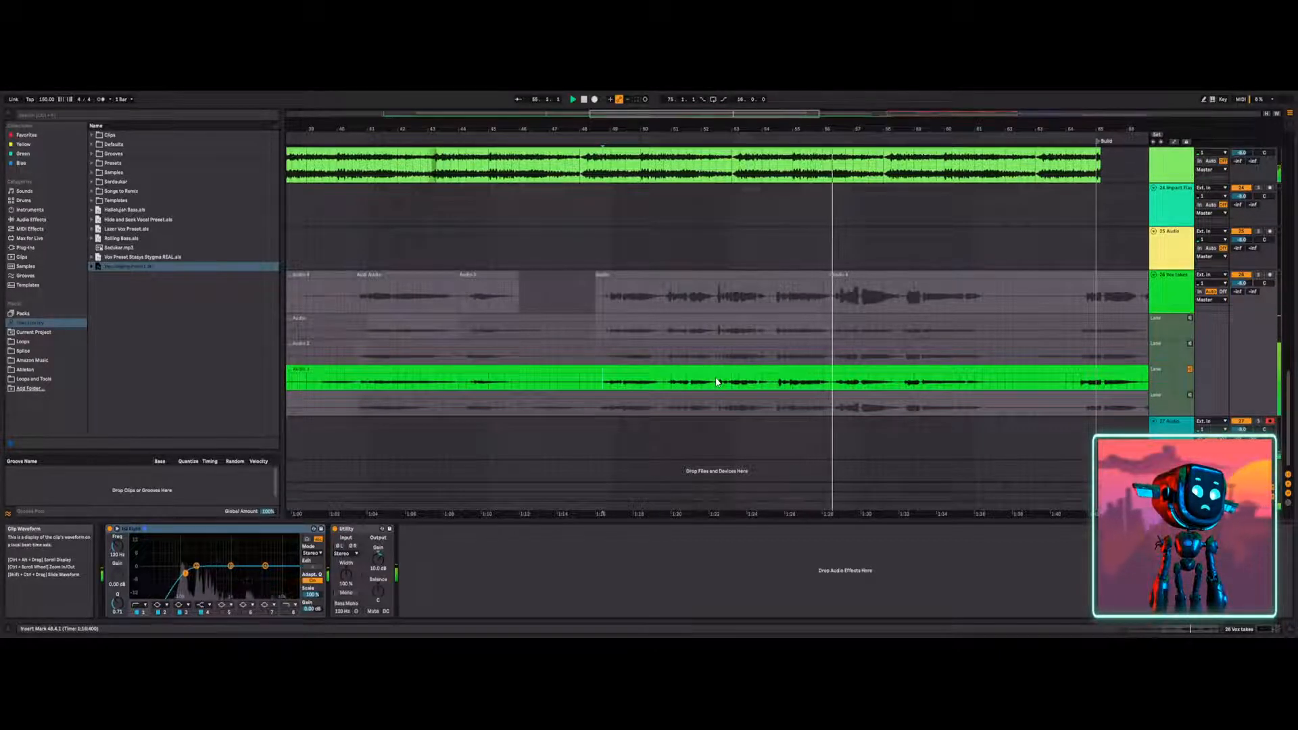
Comp the third take from bar 52.3 to bar 56.2 into the main lane and replay the comp from about bar 48.4.
left_click_drag(718, 381, 829, 377)
key("space")
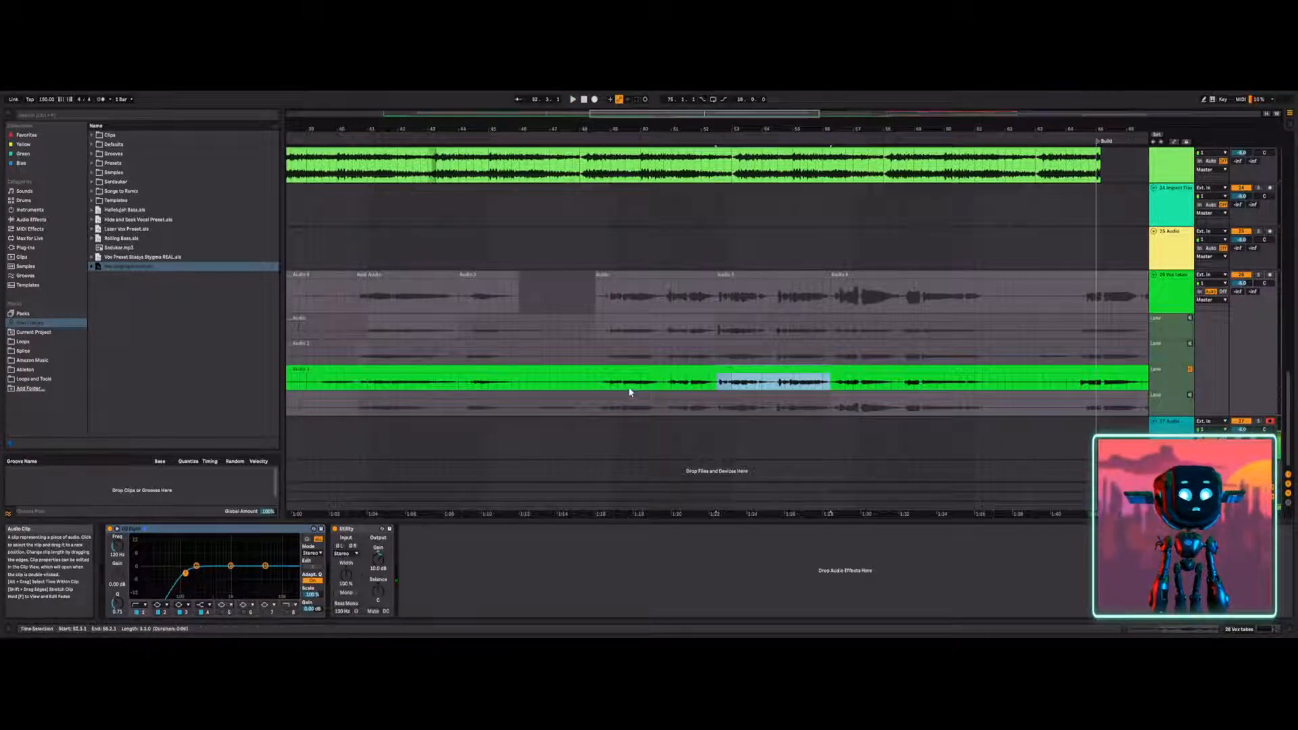
left_click(602, 380)
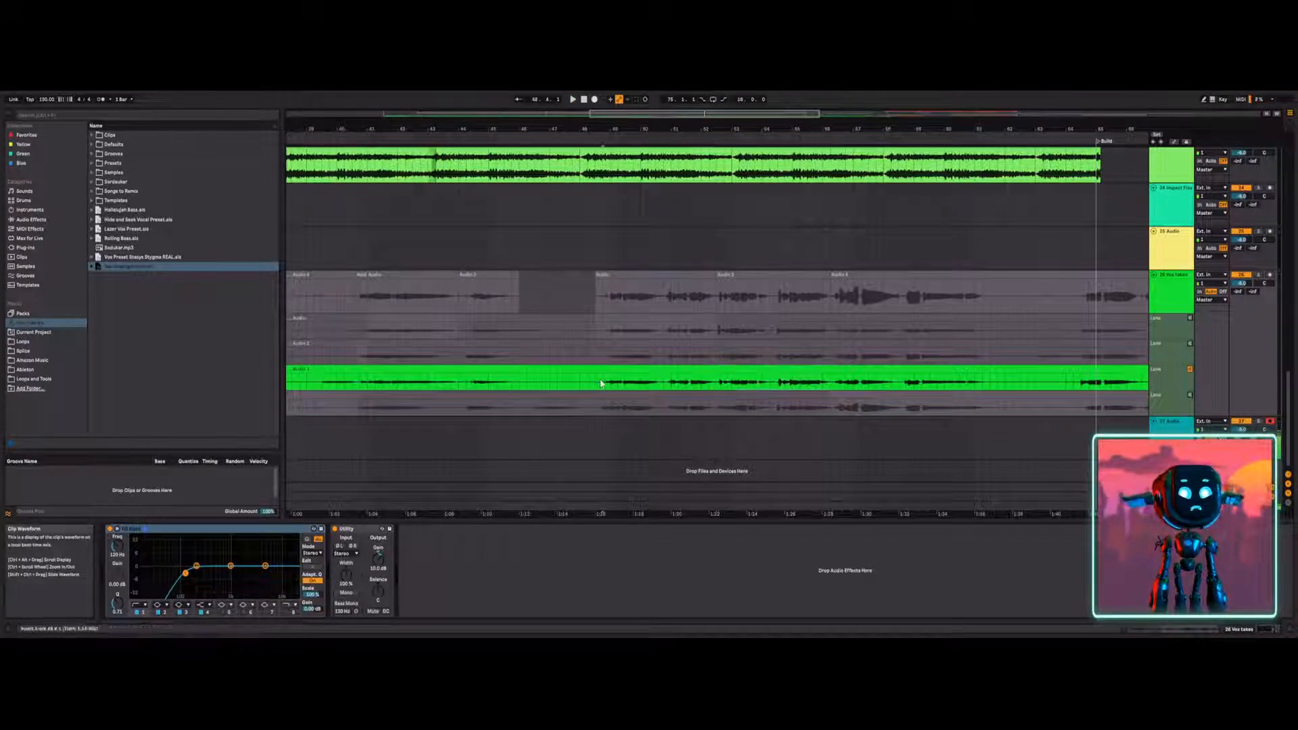
left_click(1190, 369)
key("space")
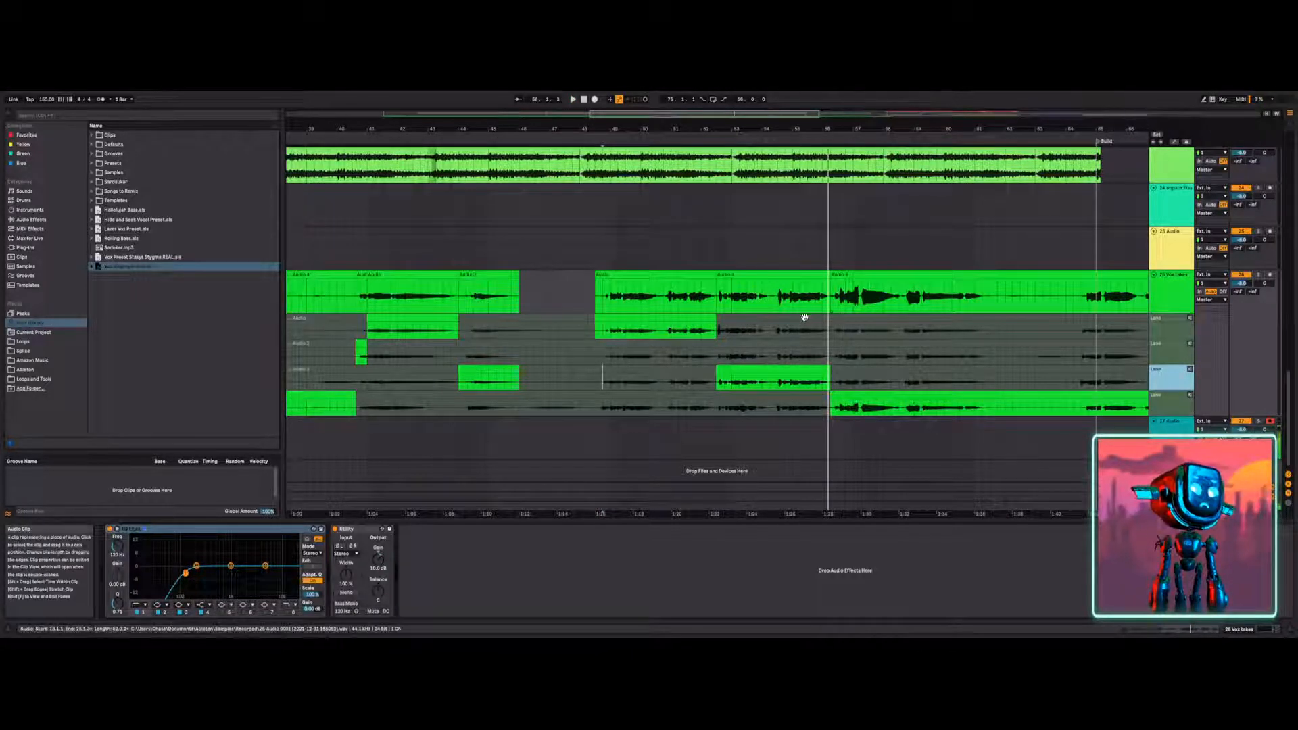
Audition the first and second takes from bar 56.2 and comp the second take from there to bar 61.4 into the main lane.
left_click(830, 326)
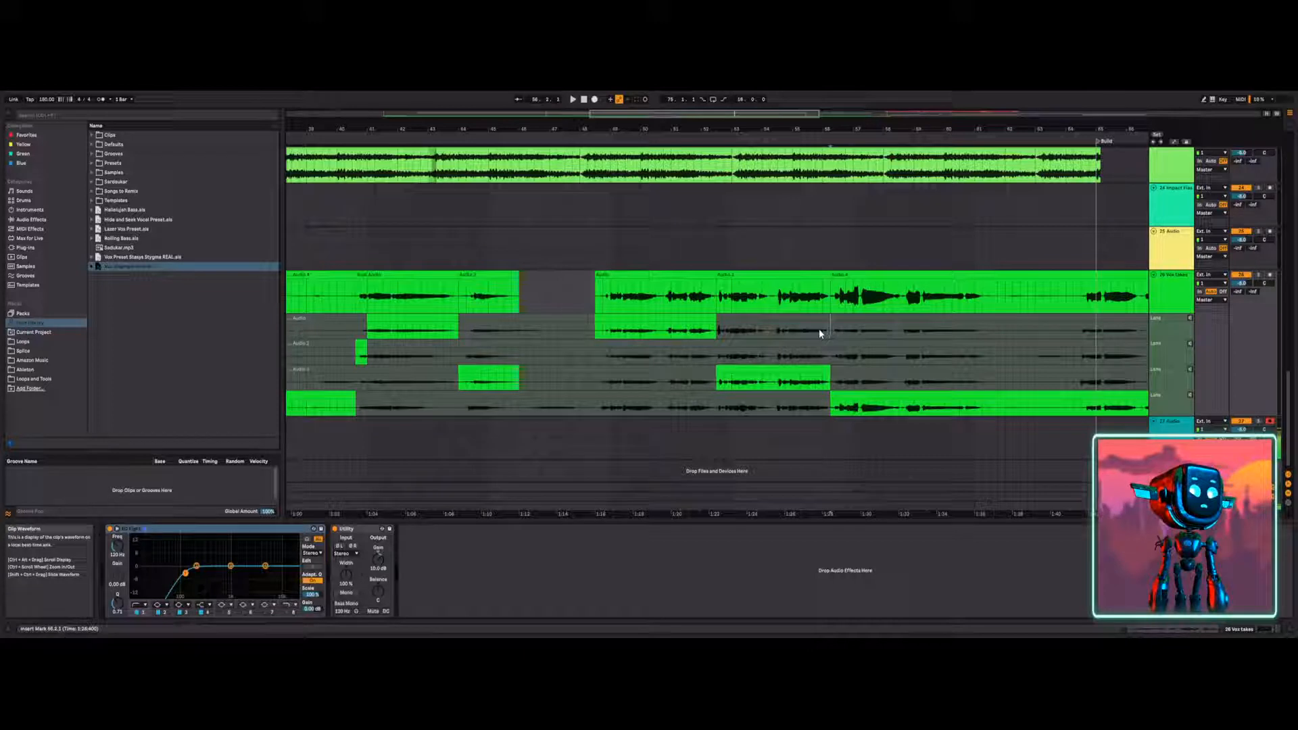
left_click(1190, 318)
key("space")
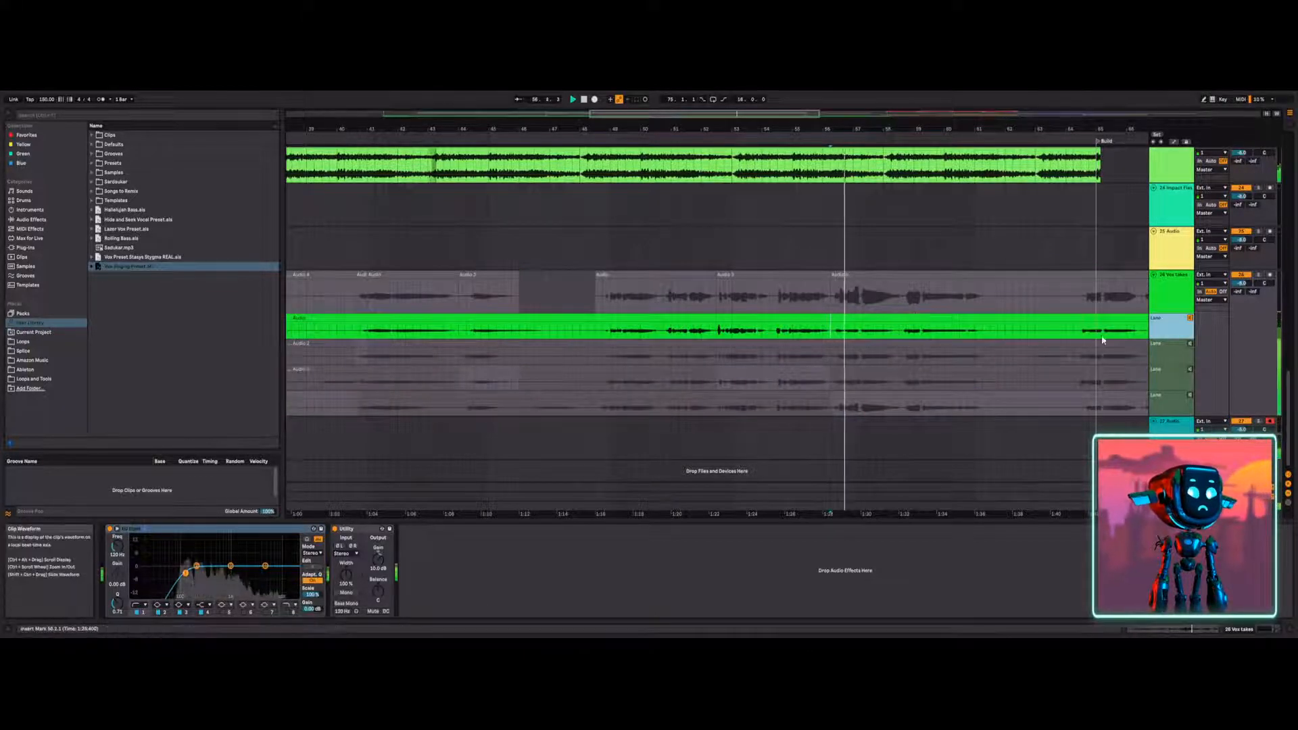
left_click(1192, 344)
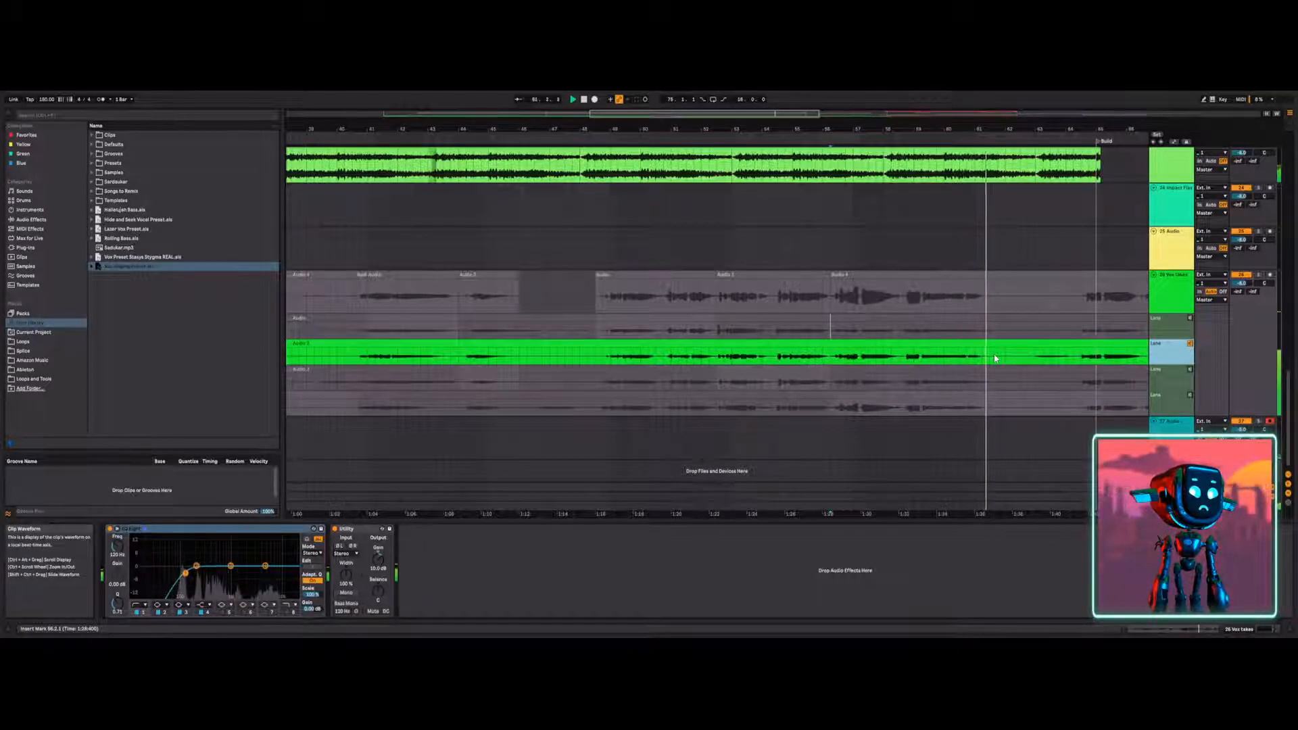
left_click_drag(995, 358, 830, 363)
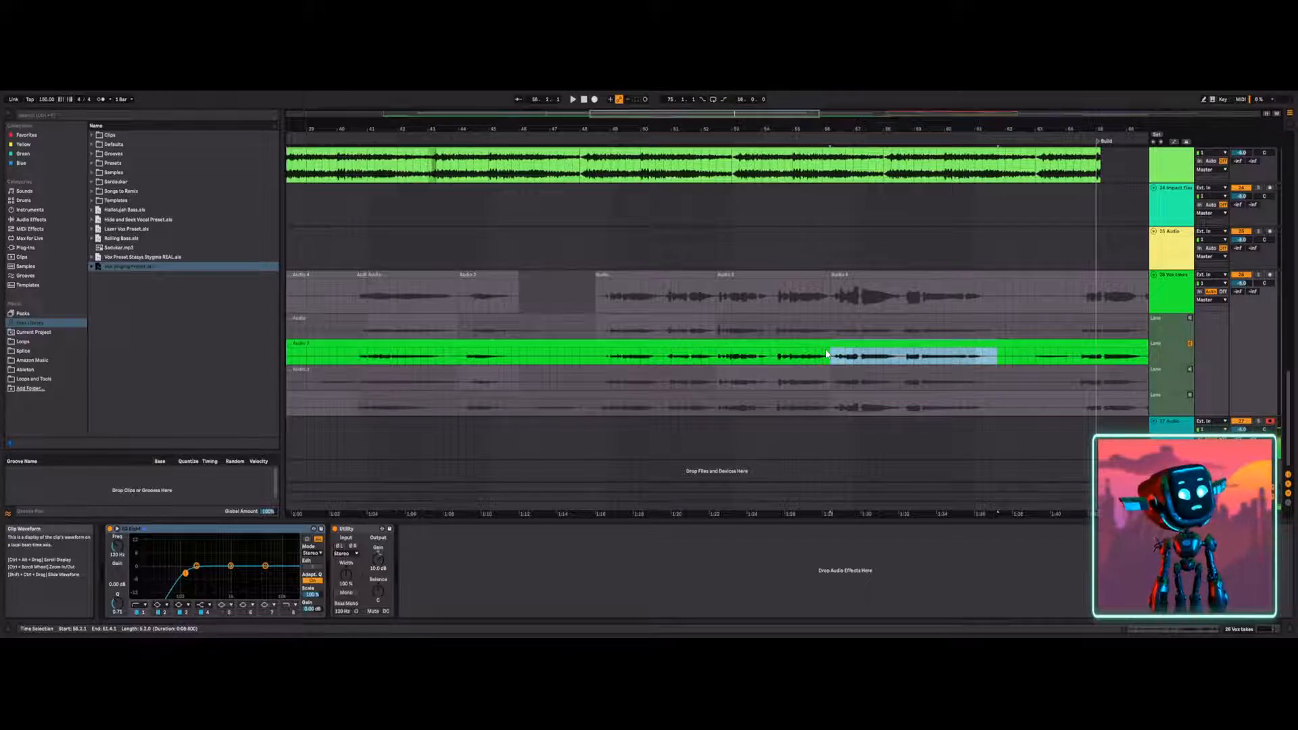
left_click_drag(826, 354, 828, 355)
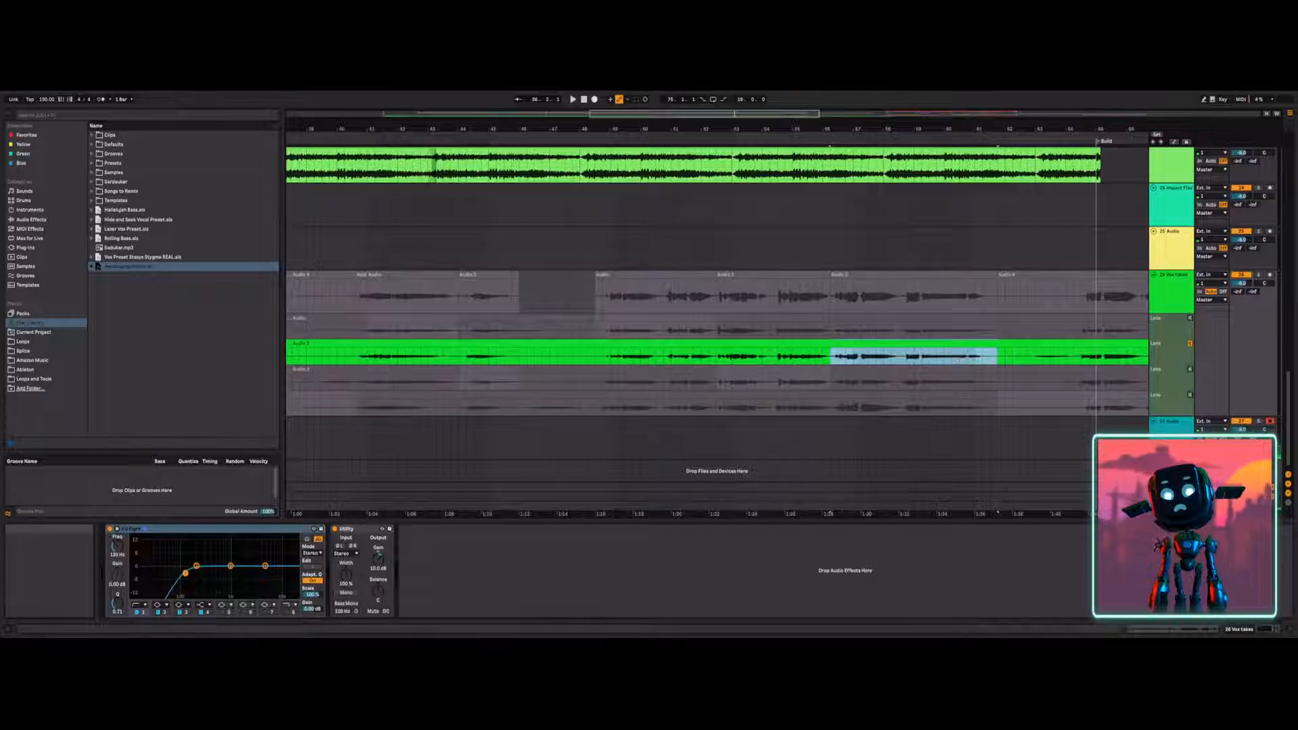
Save the current Live Set.
scroll(403, 201, "up", 5)
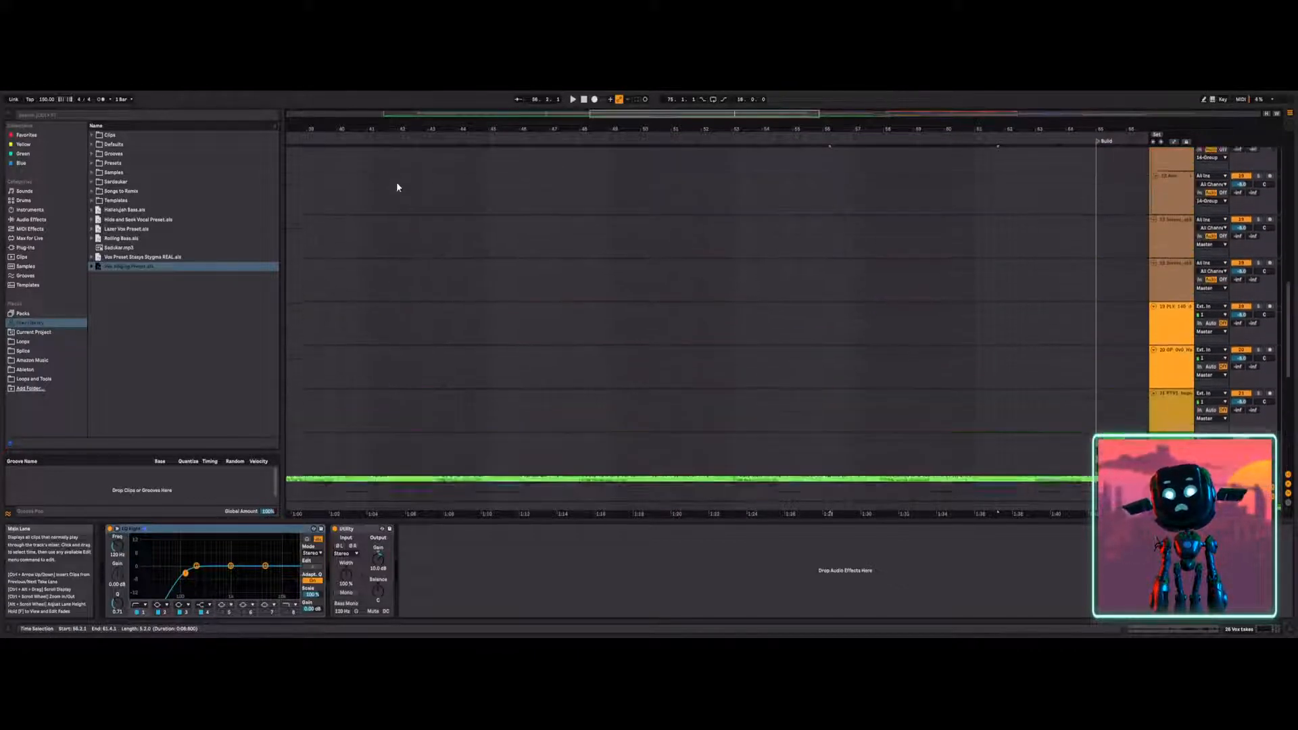
scroll(354, 226, "up", 1)
left_click_drag(612, 113, 606, 75)
scroll(400, 300, "down", 8)
scroll(400, 301, "up", 5)
scroll(400, 301, "up", 15)
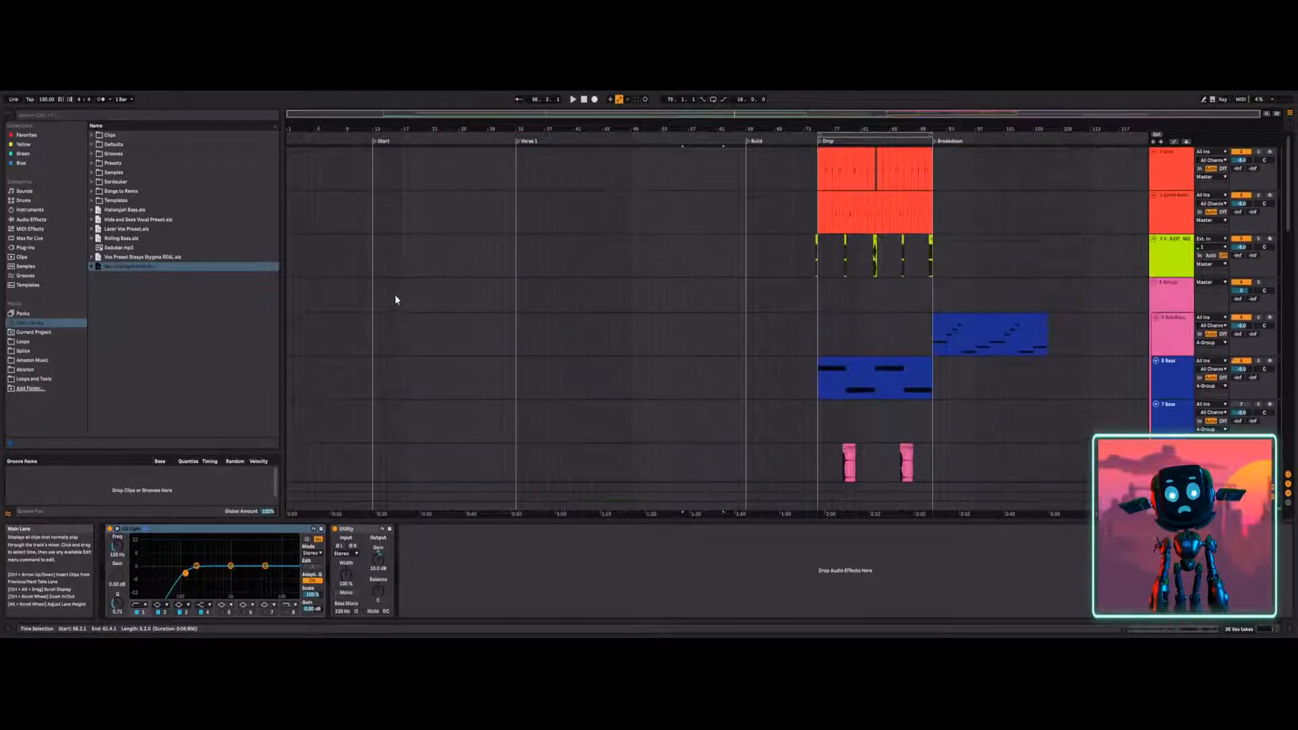
key("ctrl+s")
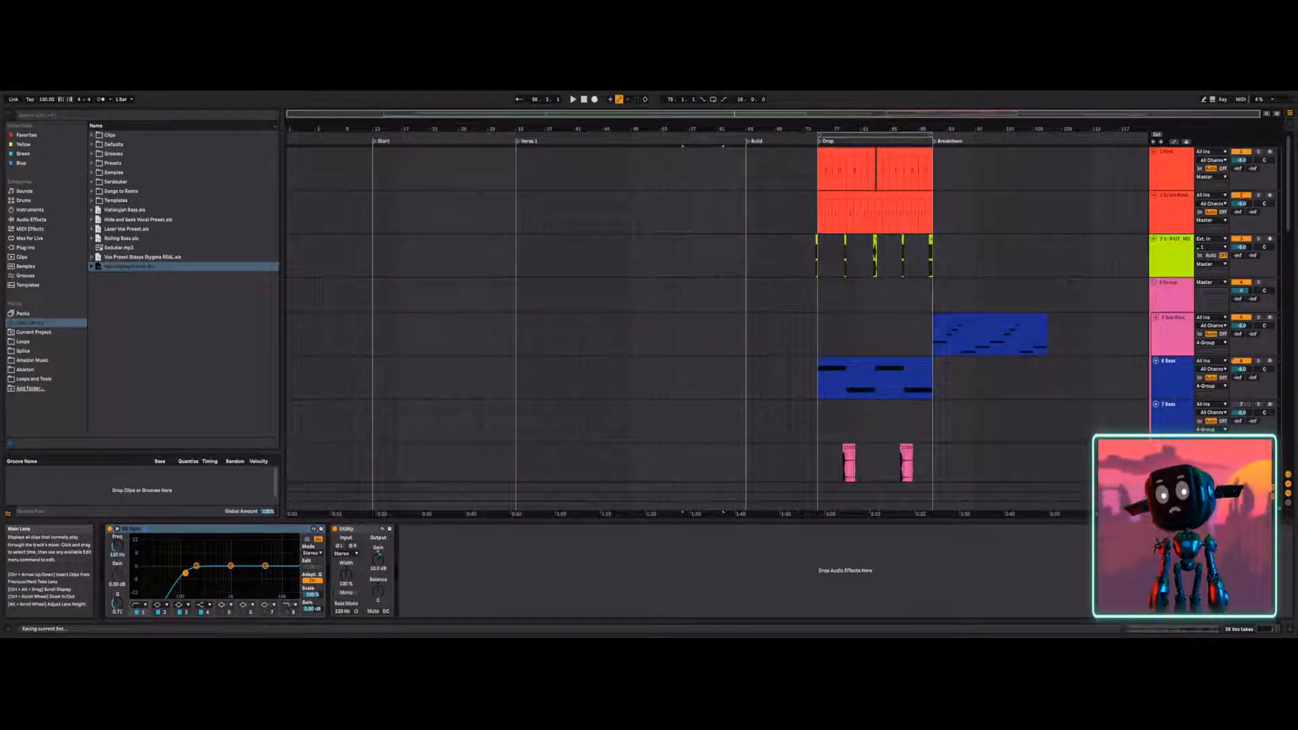
scroll(394, 291, "down", 12)
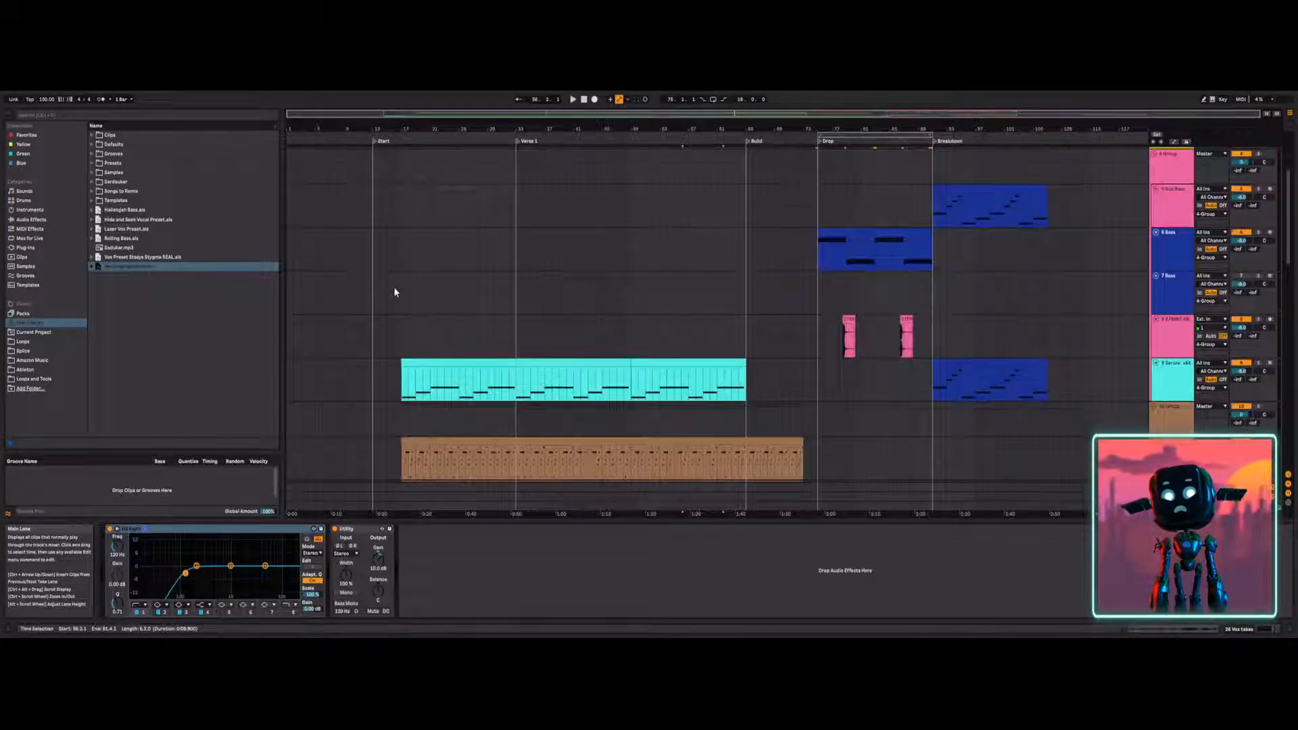
scroll(394, 298, "down", 5)
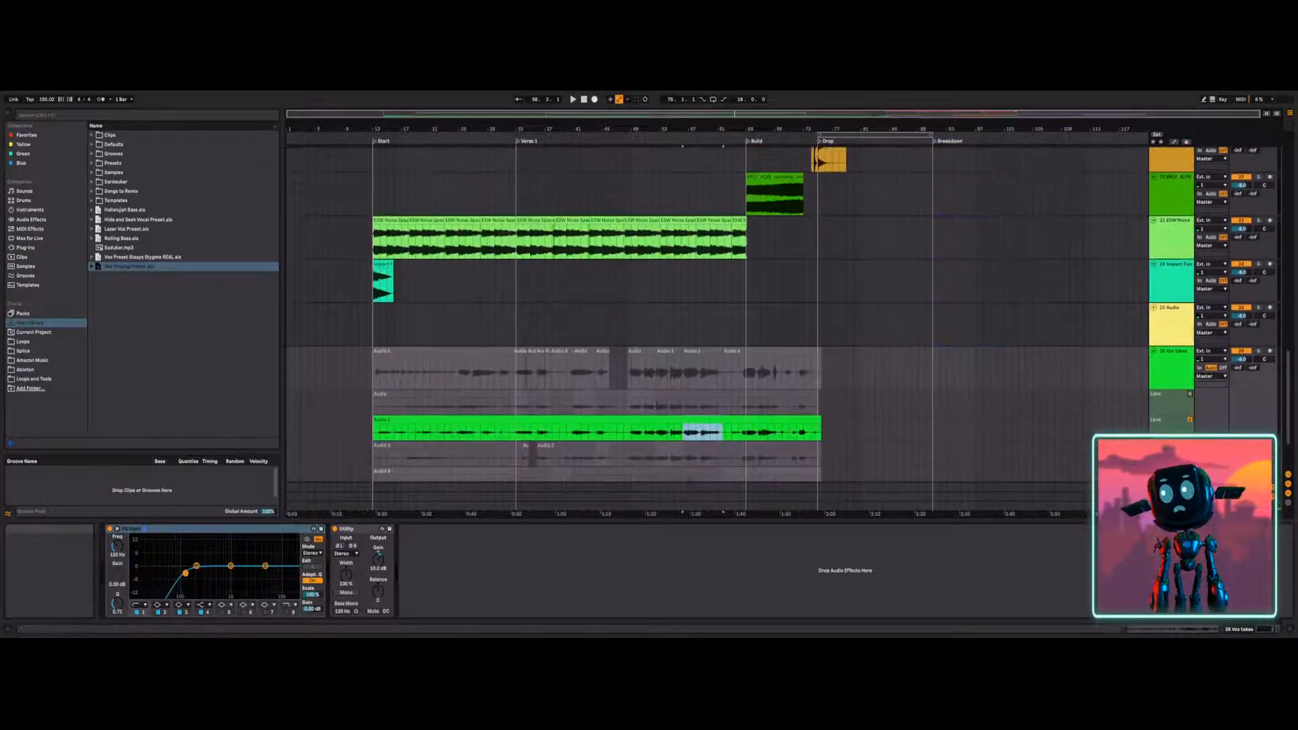
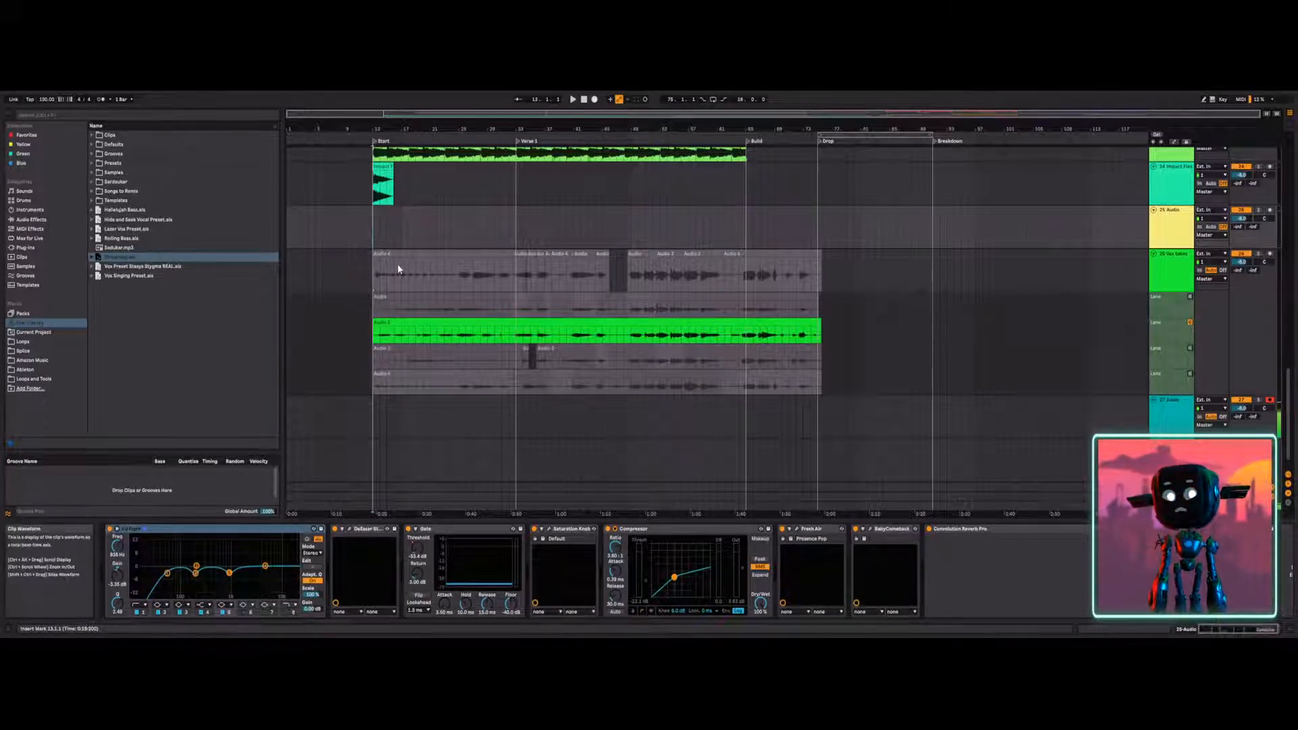
Switch off the second take's audition and play the comp from bar 32, just before Verse 1.
left_click(520, 255)
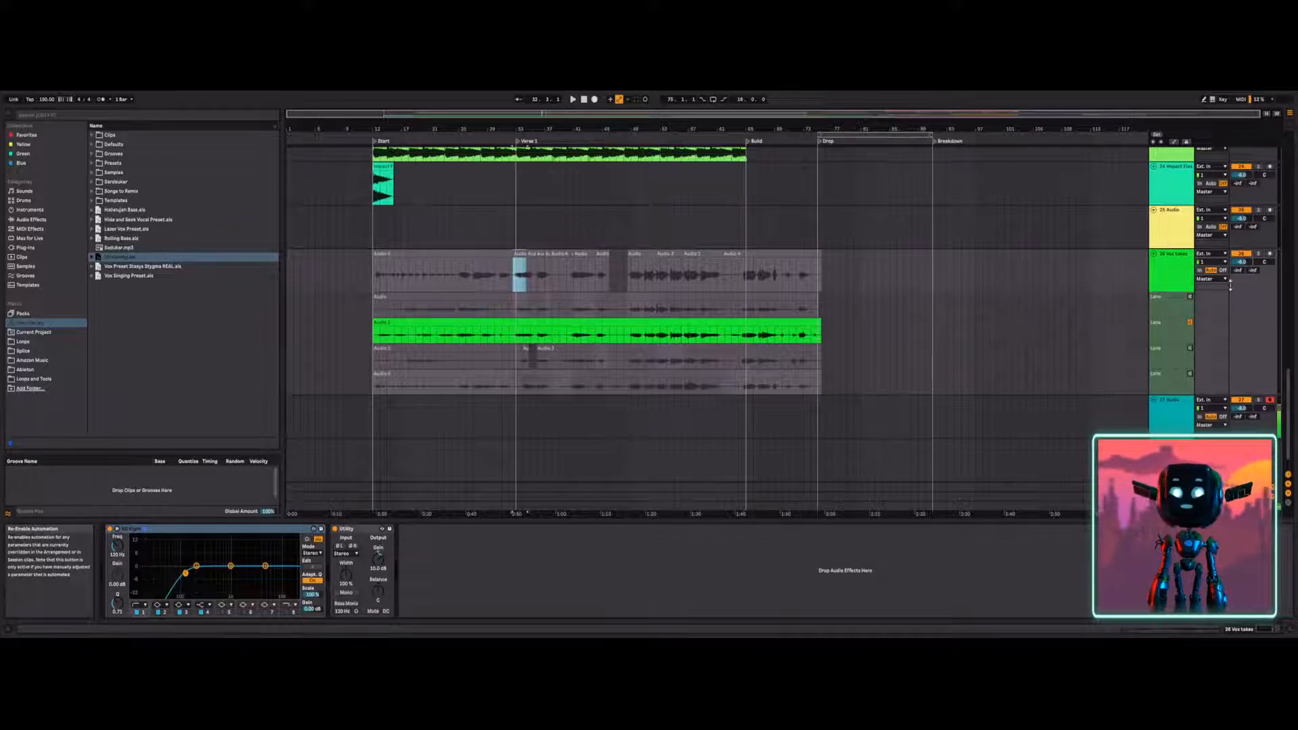
left_click(1190, 321)
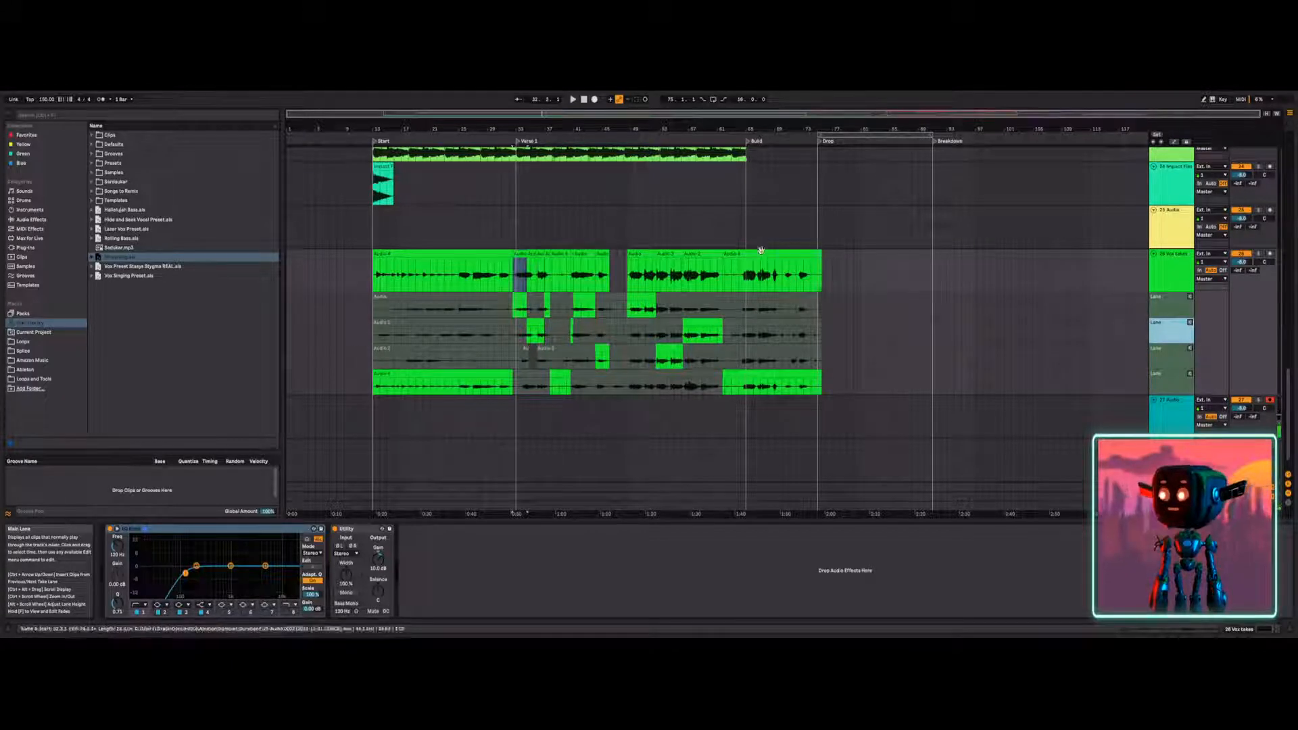
left_click(513, 219)
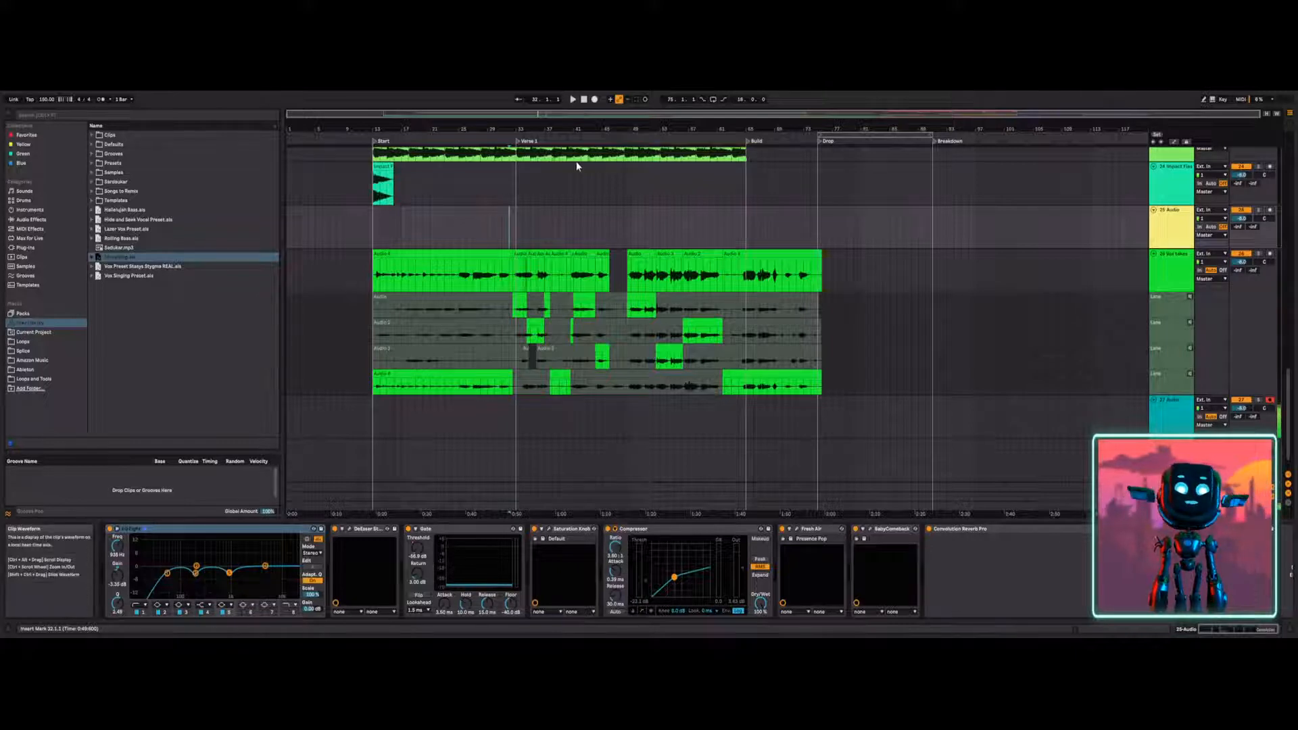
left_click(513, 238)
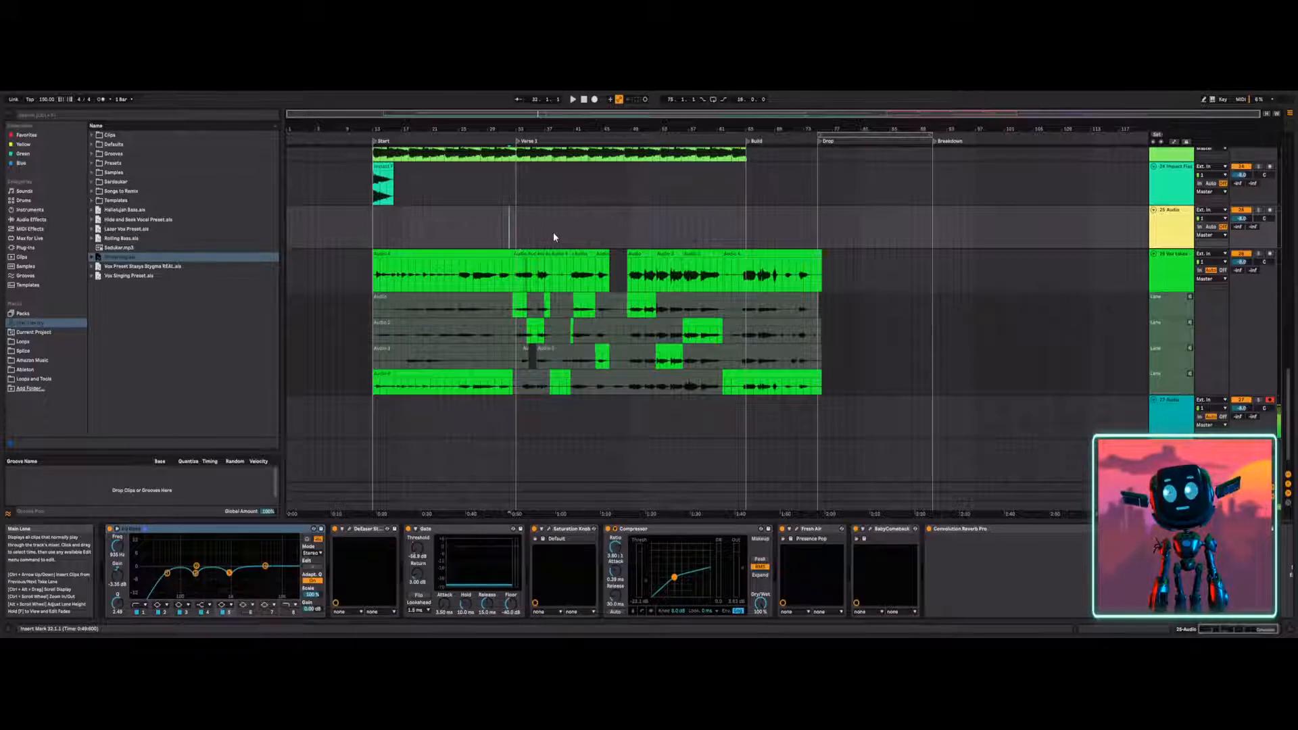
key("space")
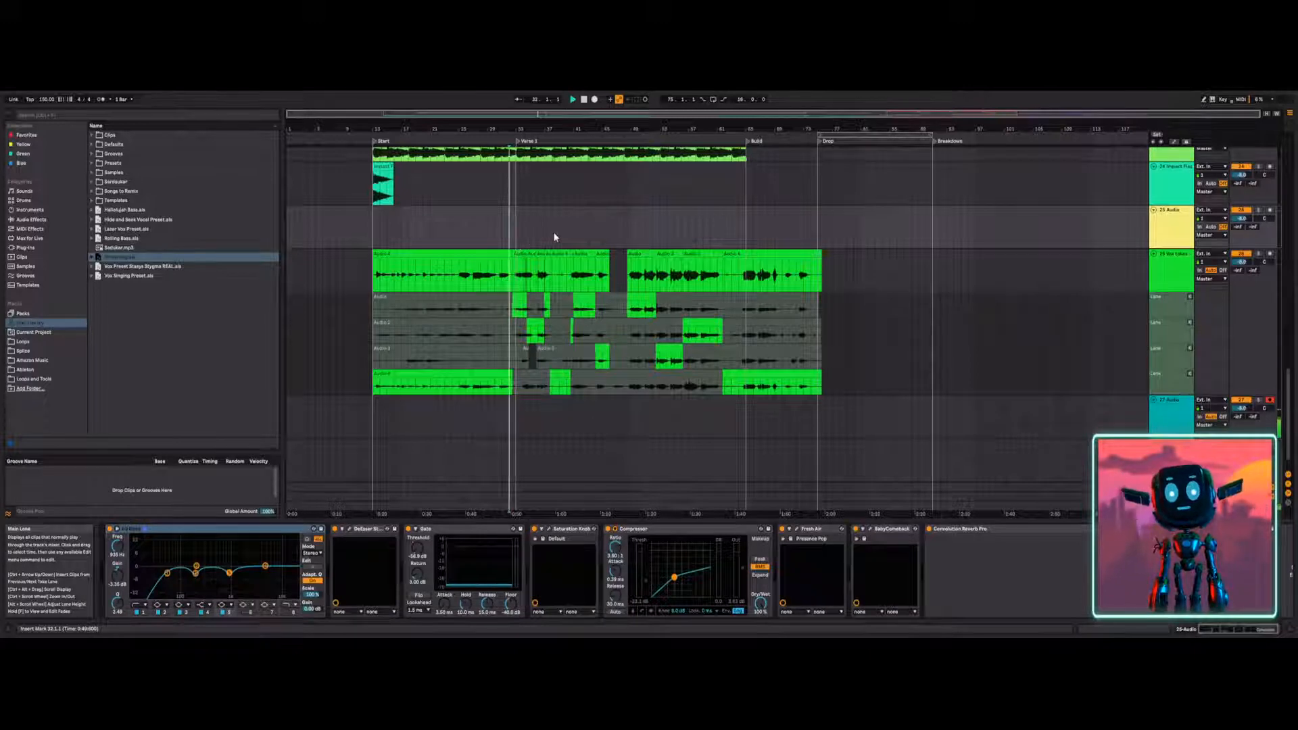
left_click(513, 229)
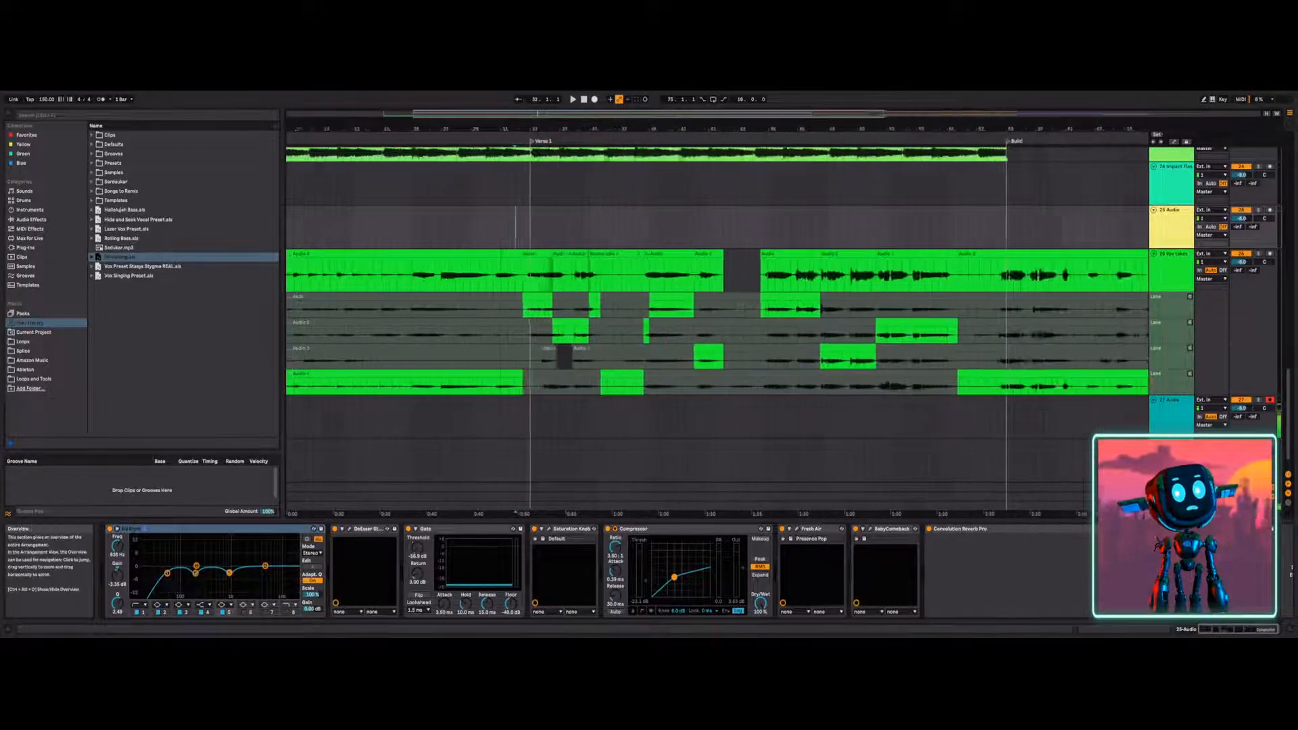
Select the fourth take's phrase from bar 34 to bar 36 and hide the Vox takes track's take lanes.
left_click_drag(559, 113, 558, 200)
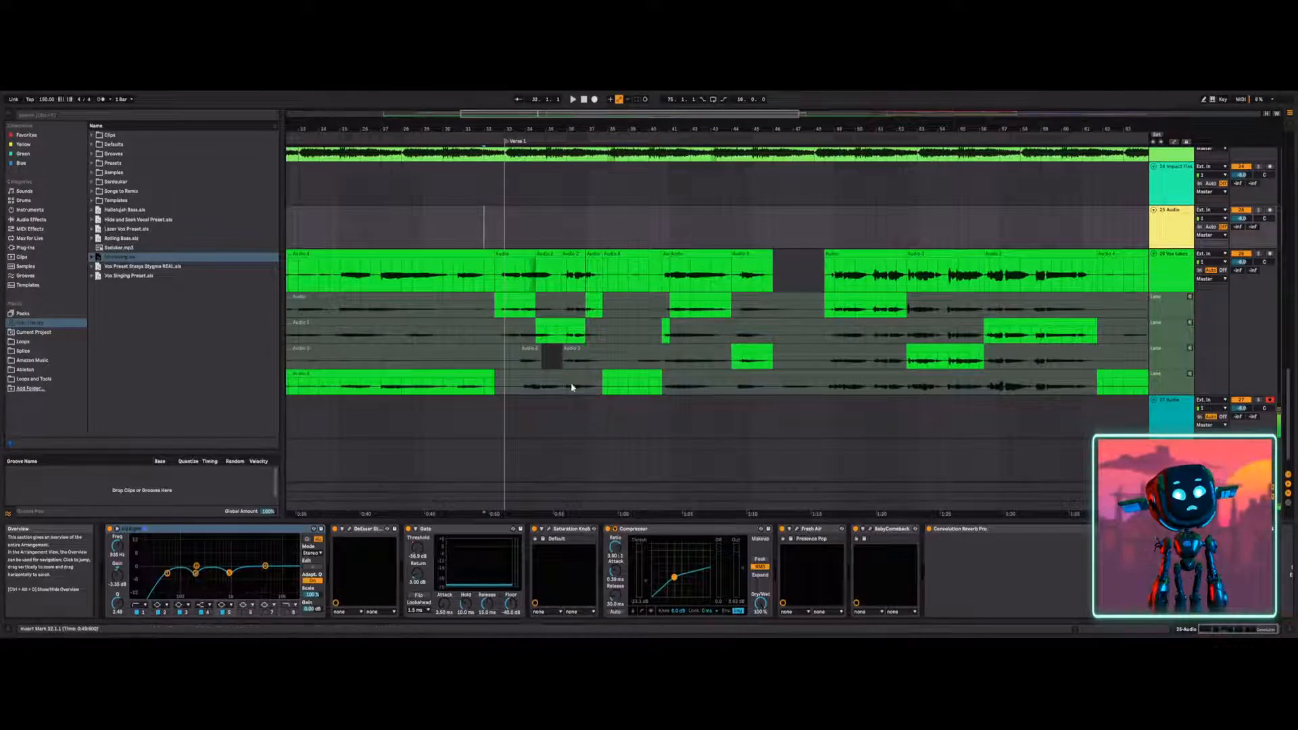
left_click_drag(577, 307, 543, 311)
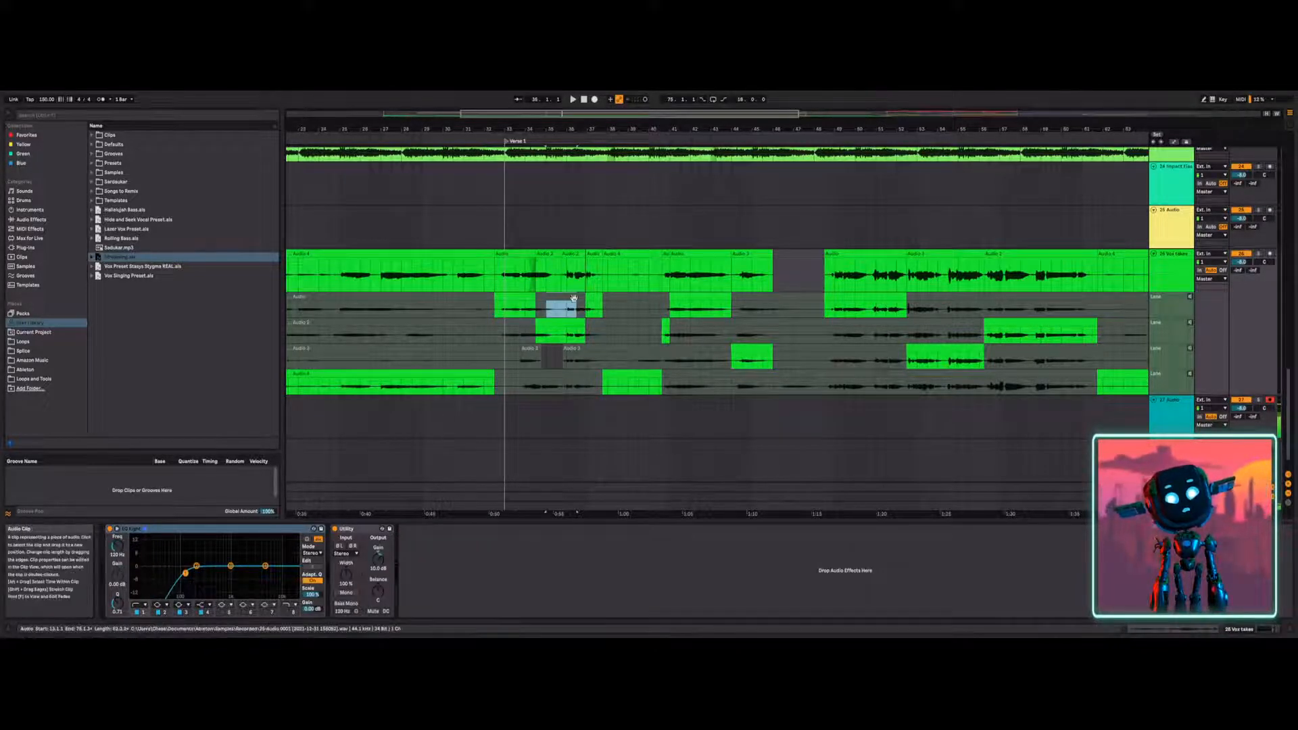
left_click(546, 414)
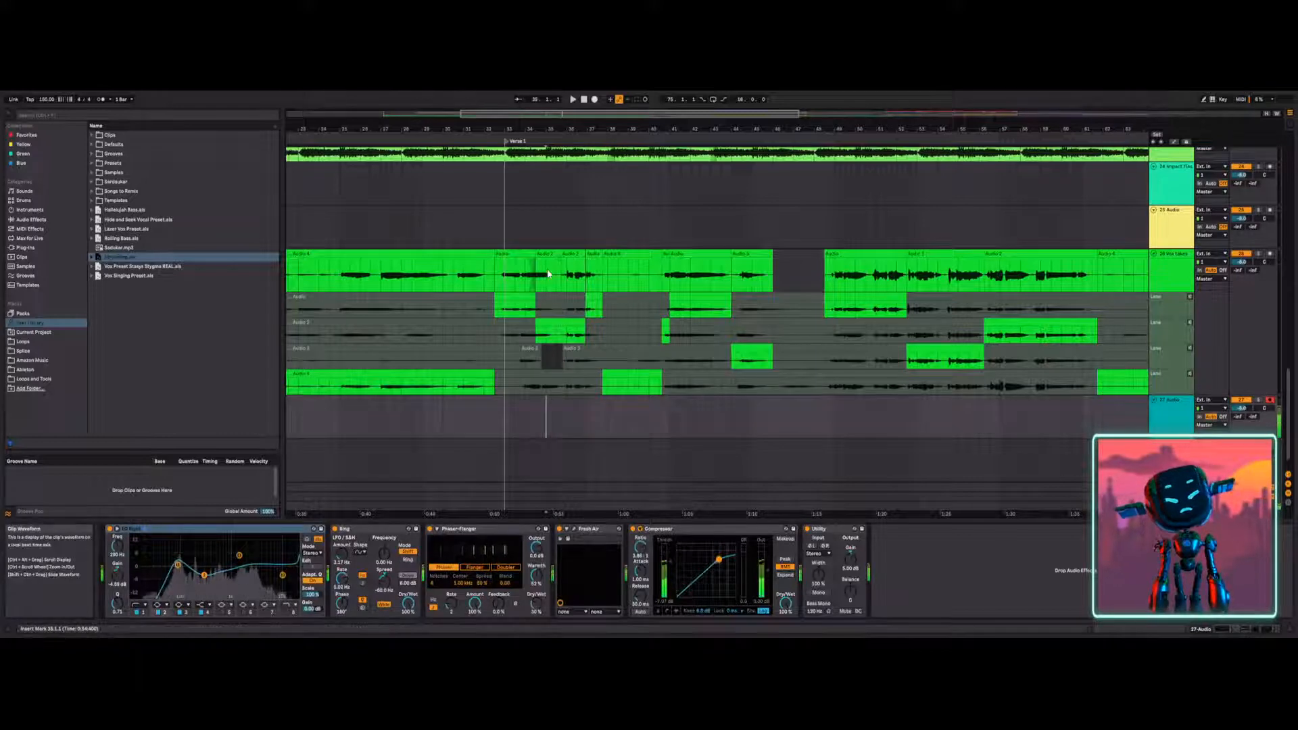
left_click_drag(565, 383, 529, 381)
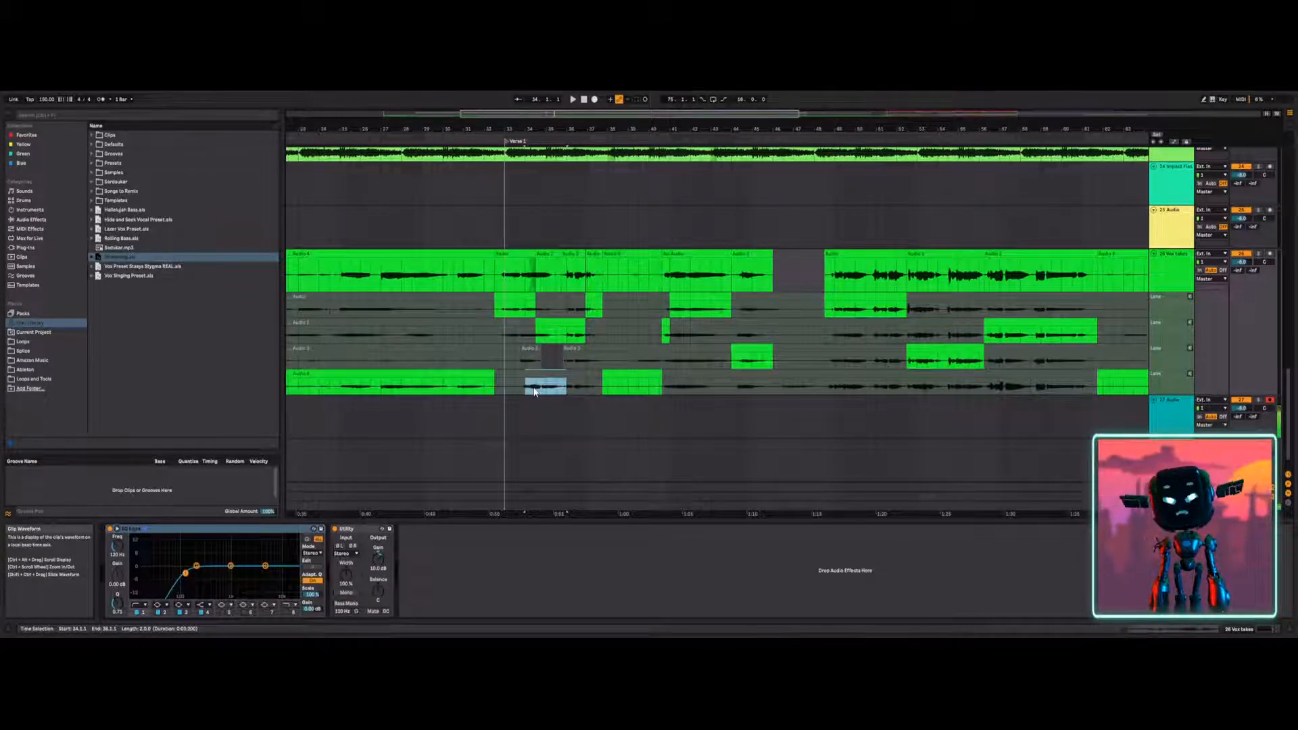
key("ctrl+alt+u")
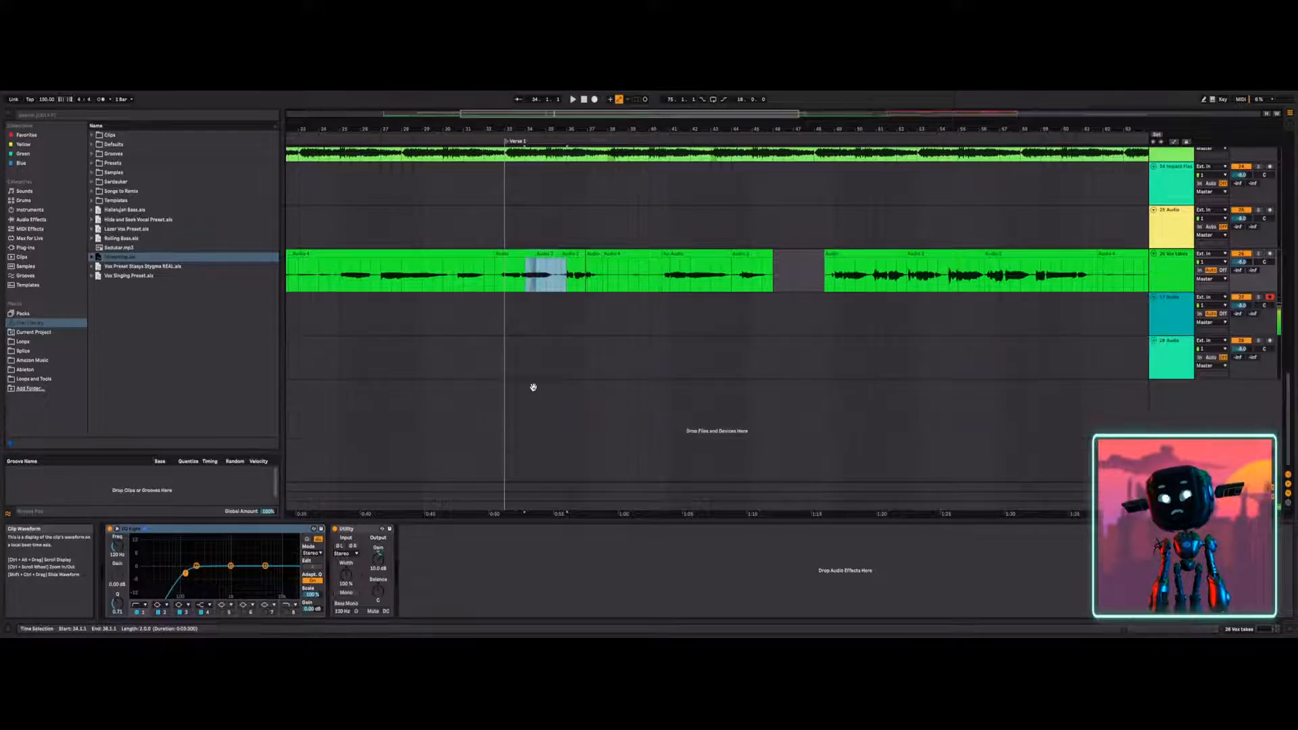
Show the Vox takes track's take lanes and loop the 16 bars starting at Verse 1, with the playback start at bar 33.
double_click(629, 114)
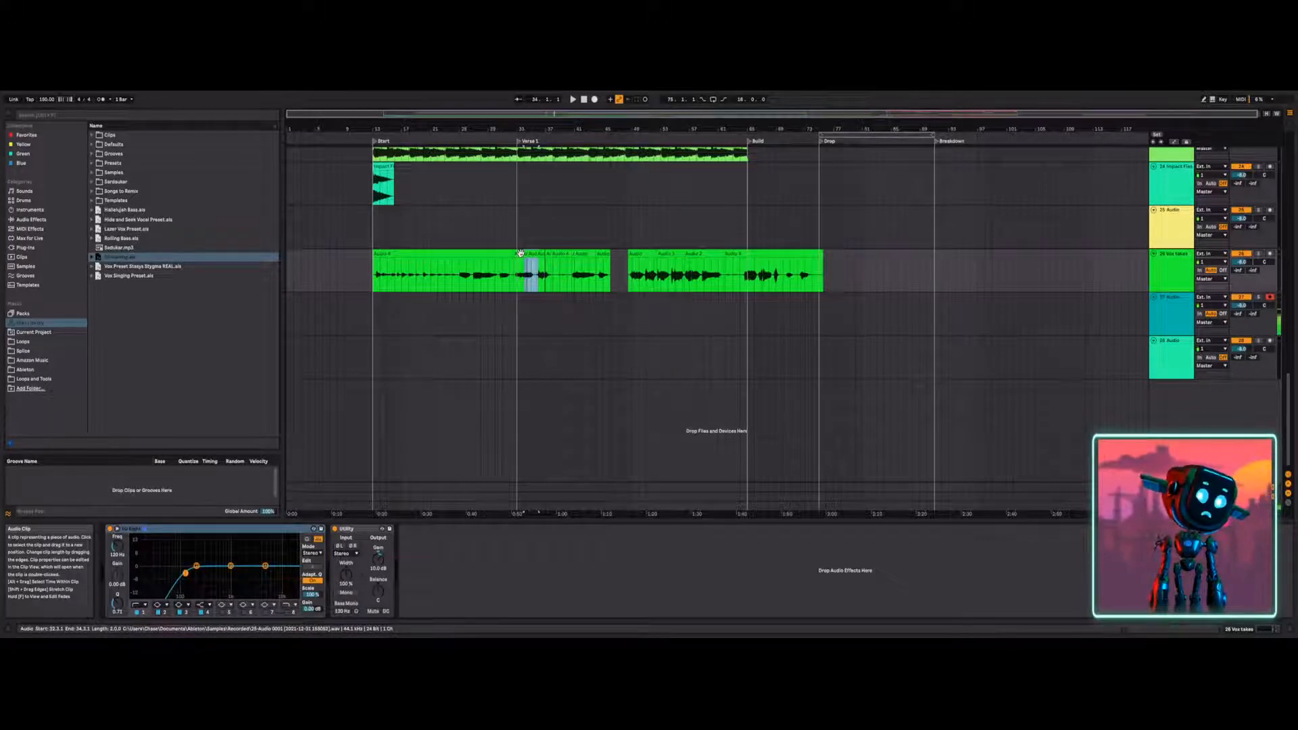
key("ctrl+alt+u")
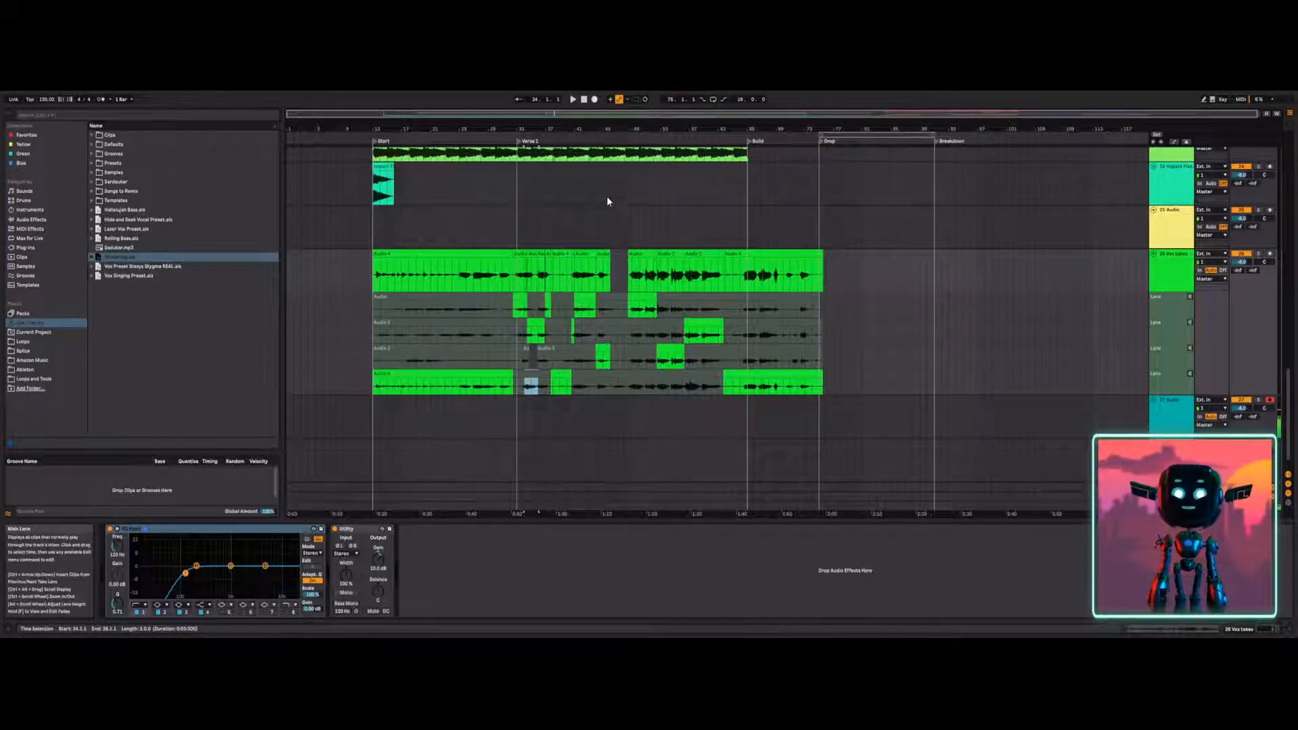
left_click(517, 237)
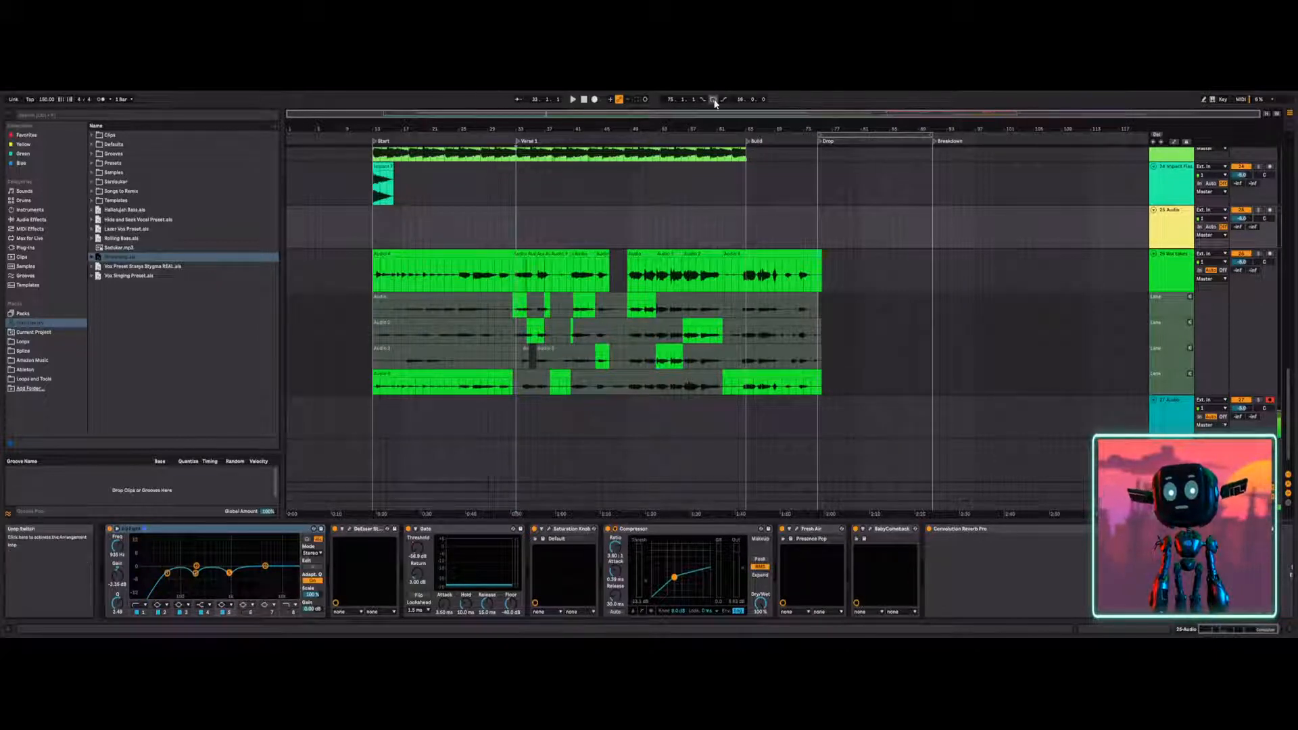
left_click_drag(864, 135, 596, 134)
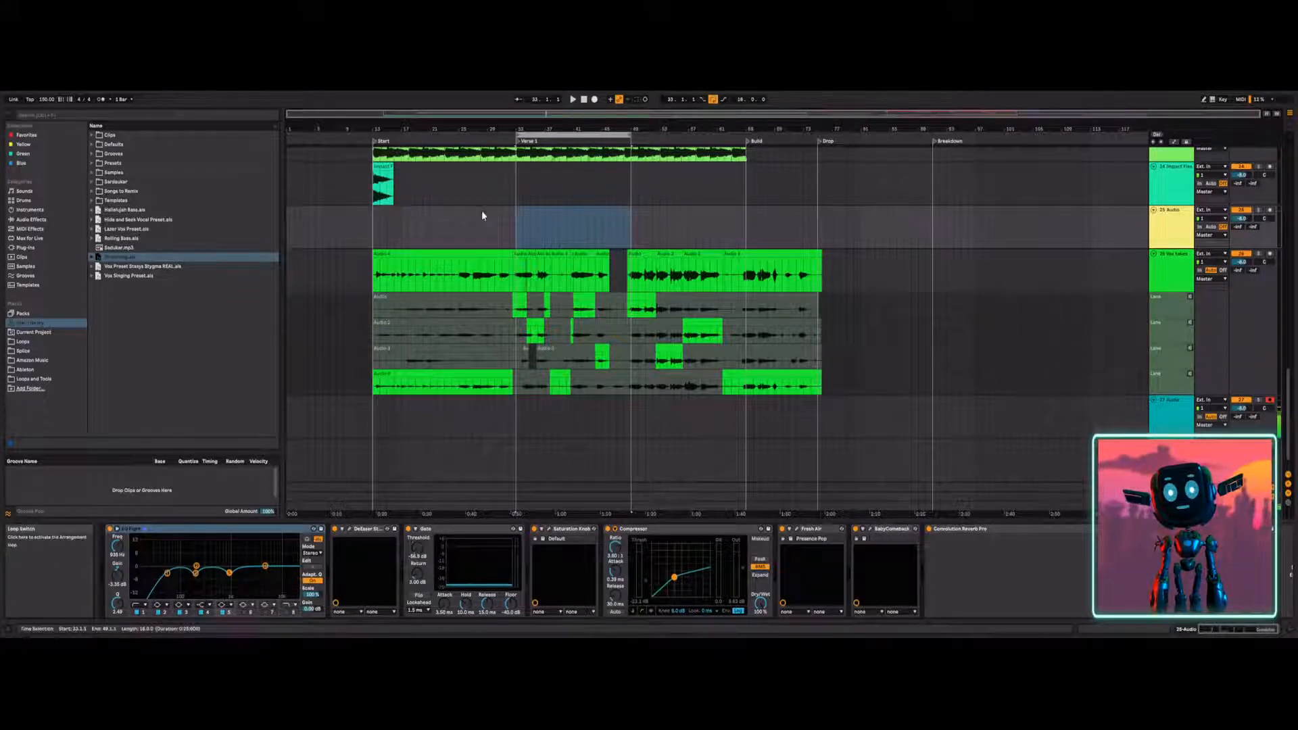
left_click_drag(515, 185, 631, 198)
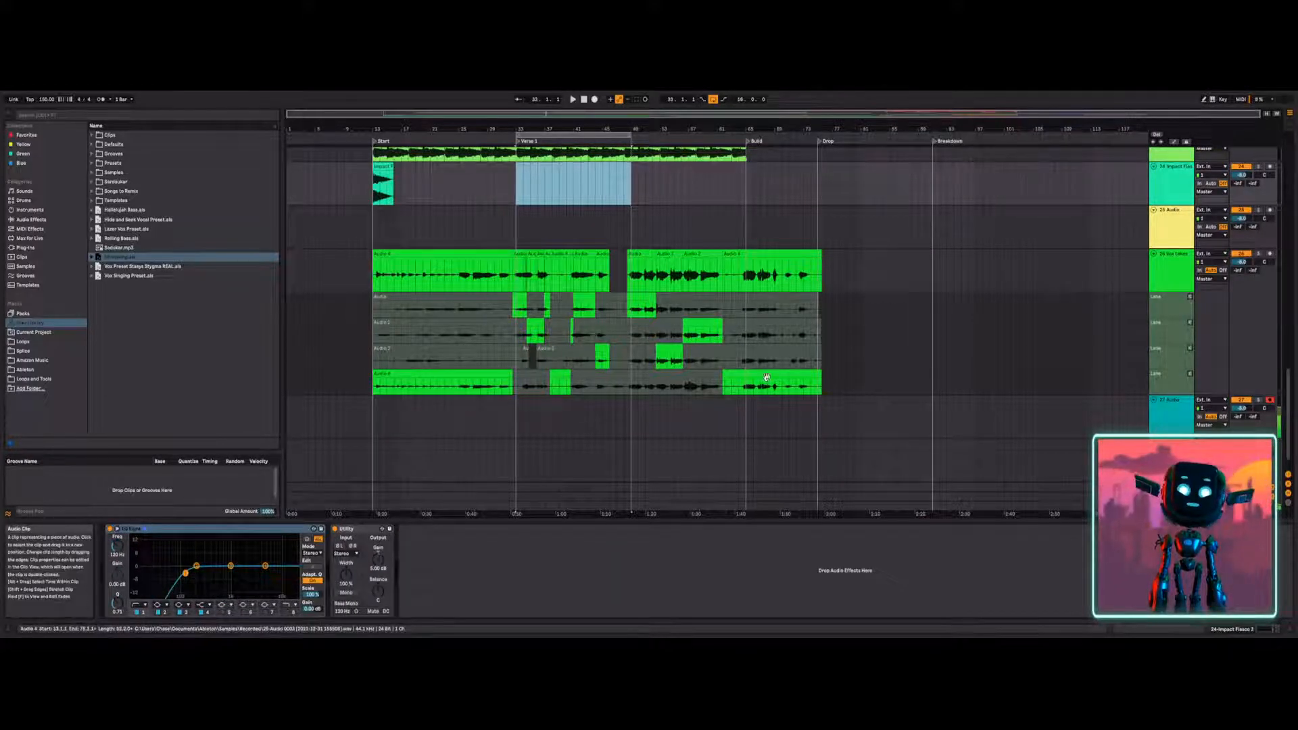
left_click(517, 233)
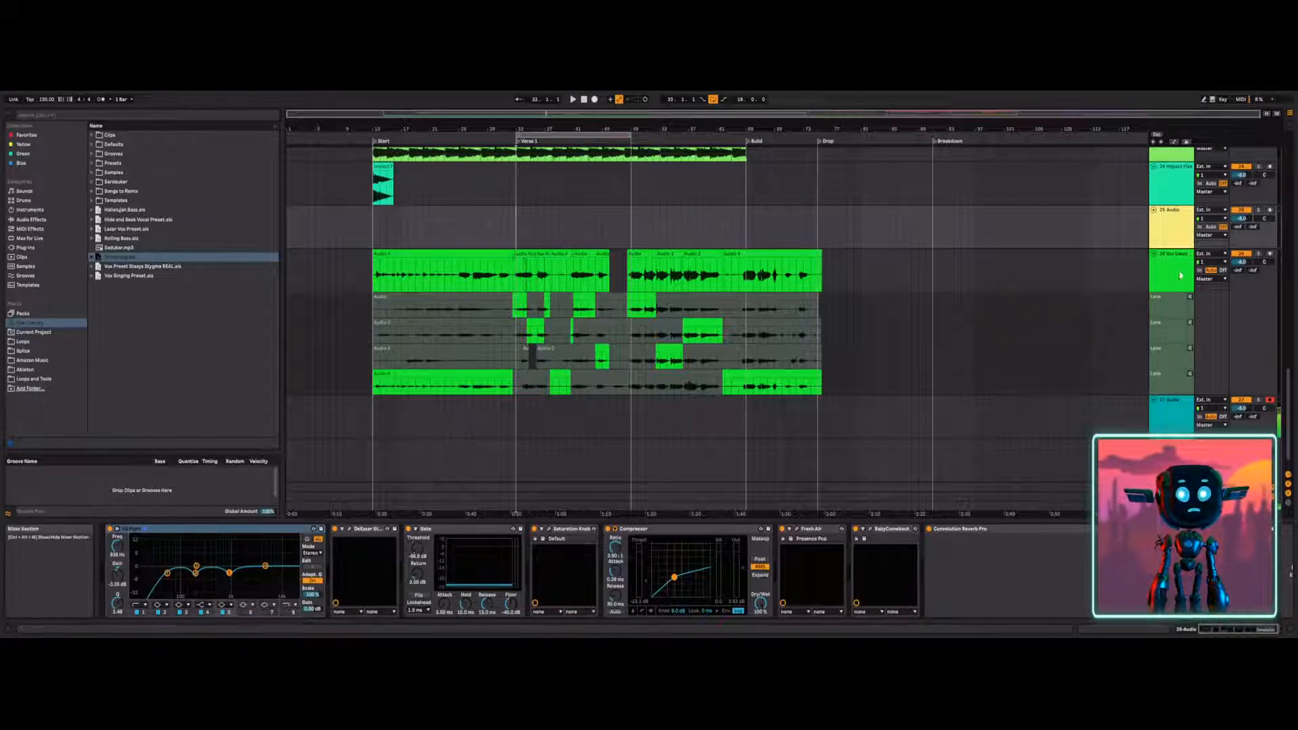
Record a short extra take on the Vox takes track from Verse 1, stop the transport, and remove the newly recorded take.
left_click(1058, 265)
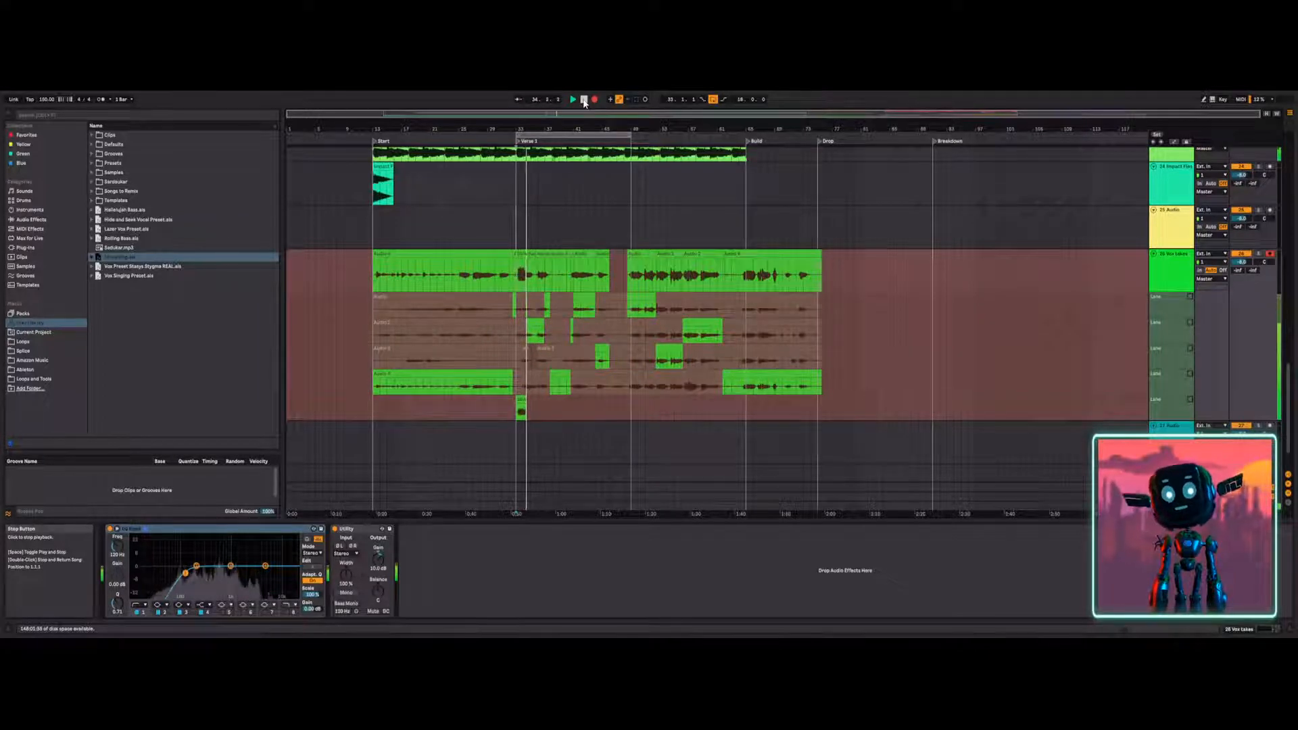
left_click(584, 100)
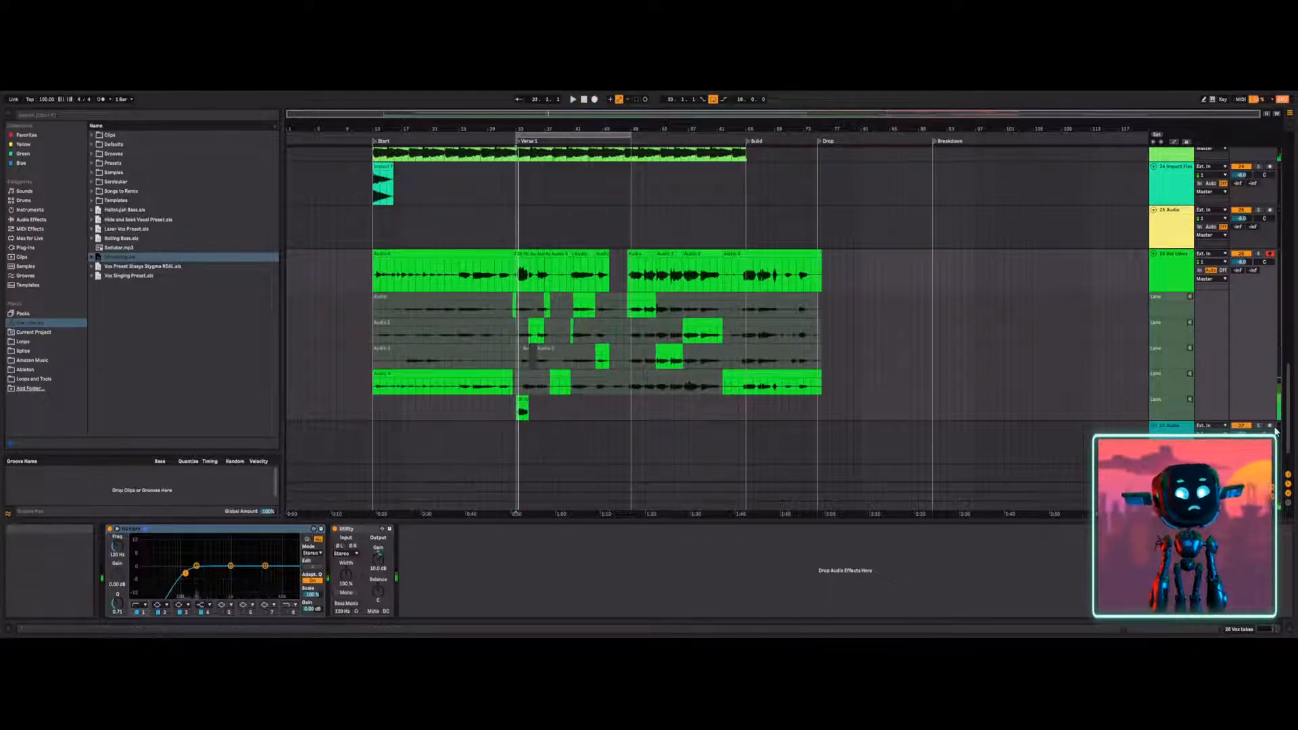
left_click(522, 409)
left_click(522, 410)
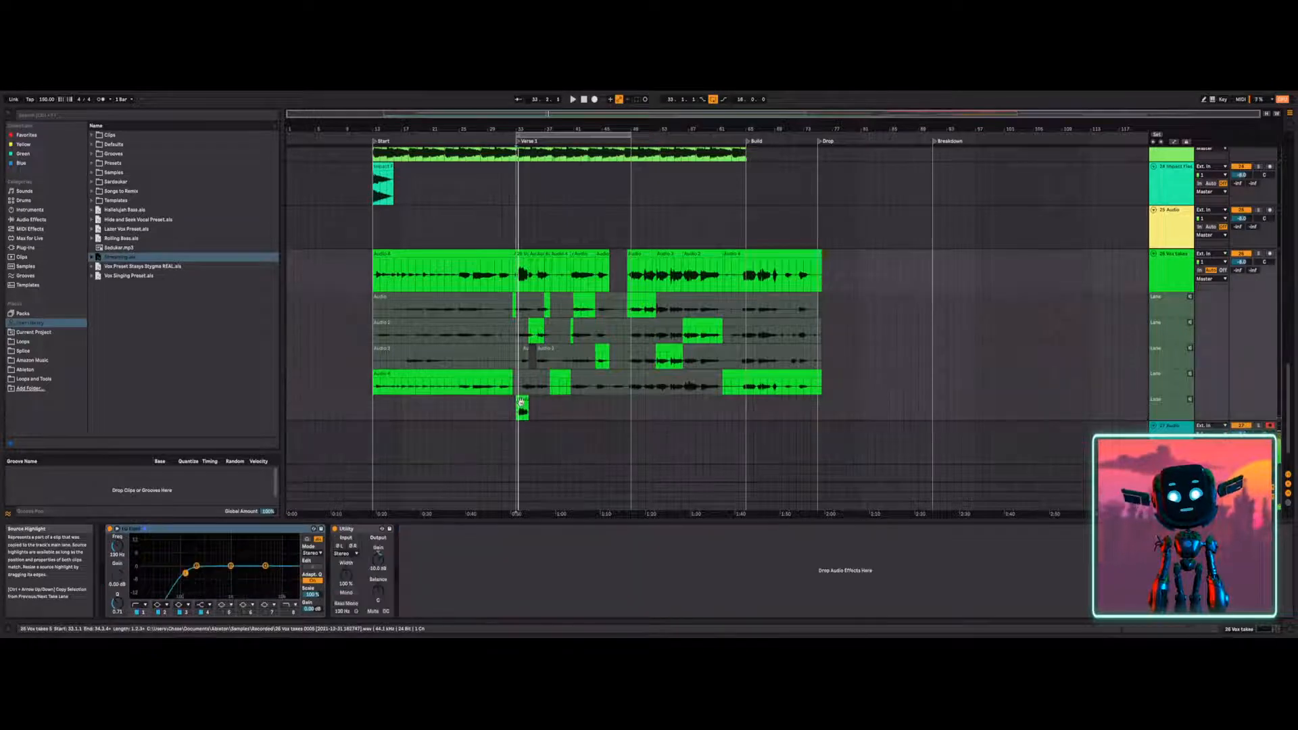
scroll(541, 406, "down", 2)
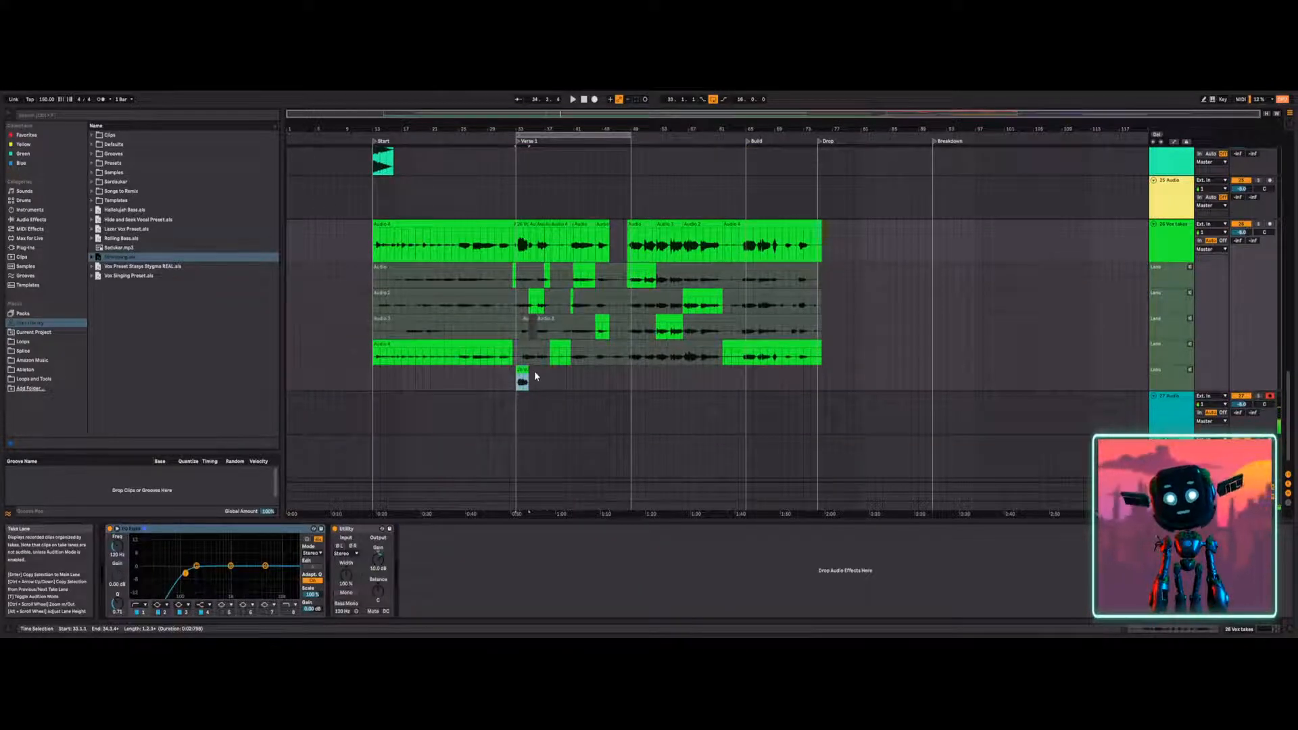
key("Delete")
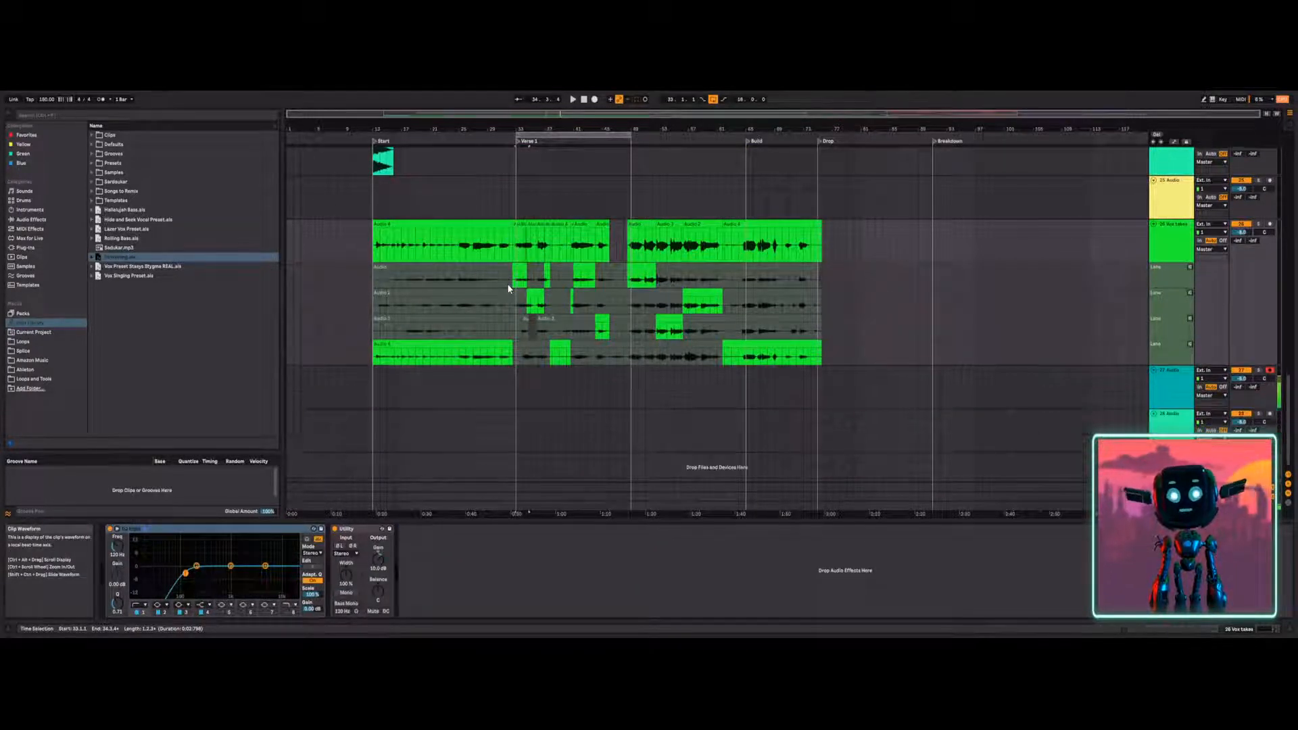
Switch off the arrangement loop and play the comp from just before Verse 1.
left_click(507, 201)
left_click(714, 100)
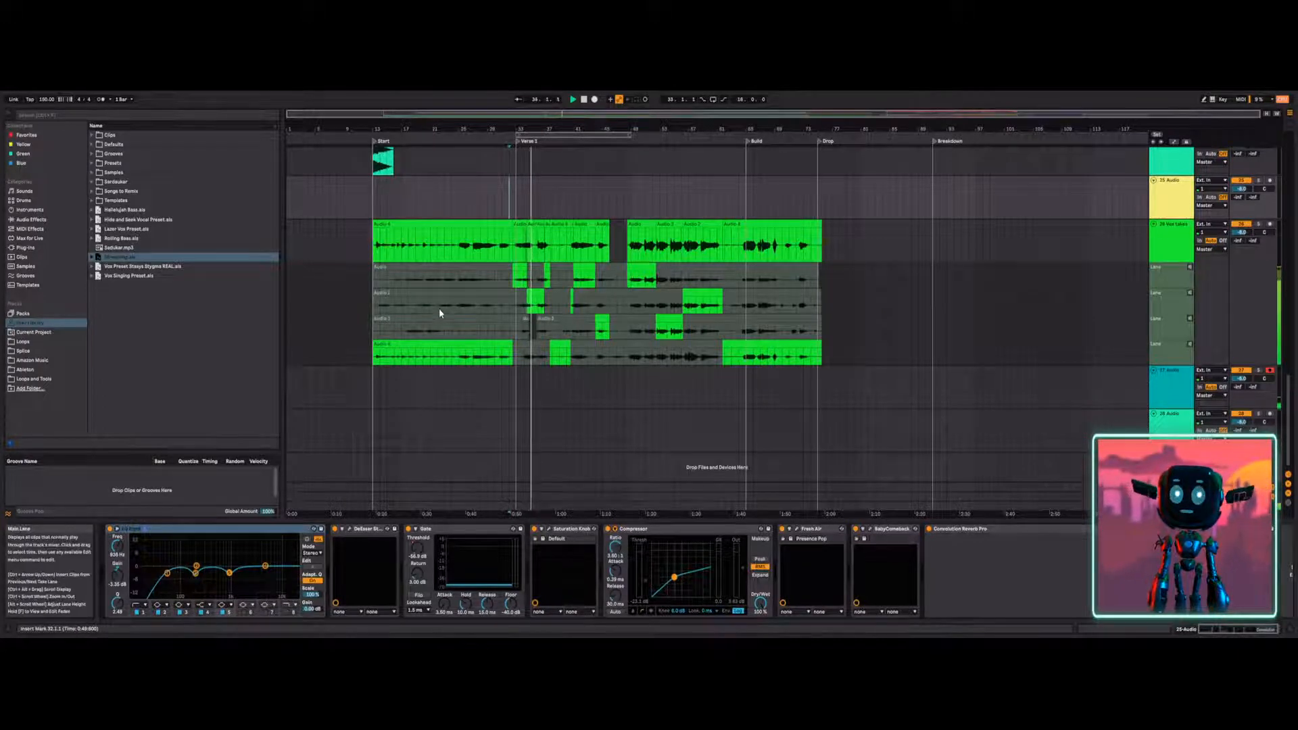
Delete the fourth take's clip from bar 37.4 to bar 40.3 and its long clip before Verse 1 from the Vox takes main lane.
left_click(564, 284)
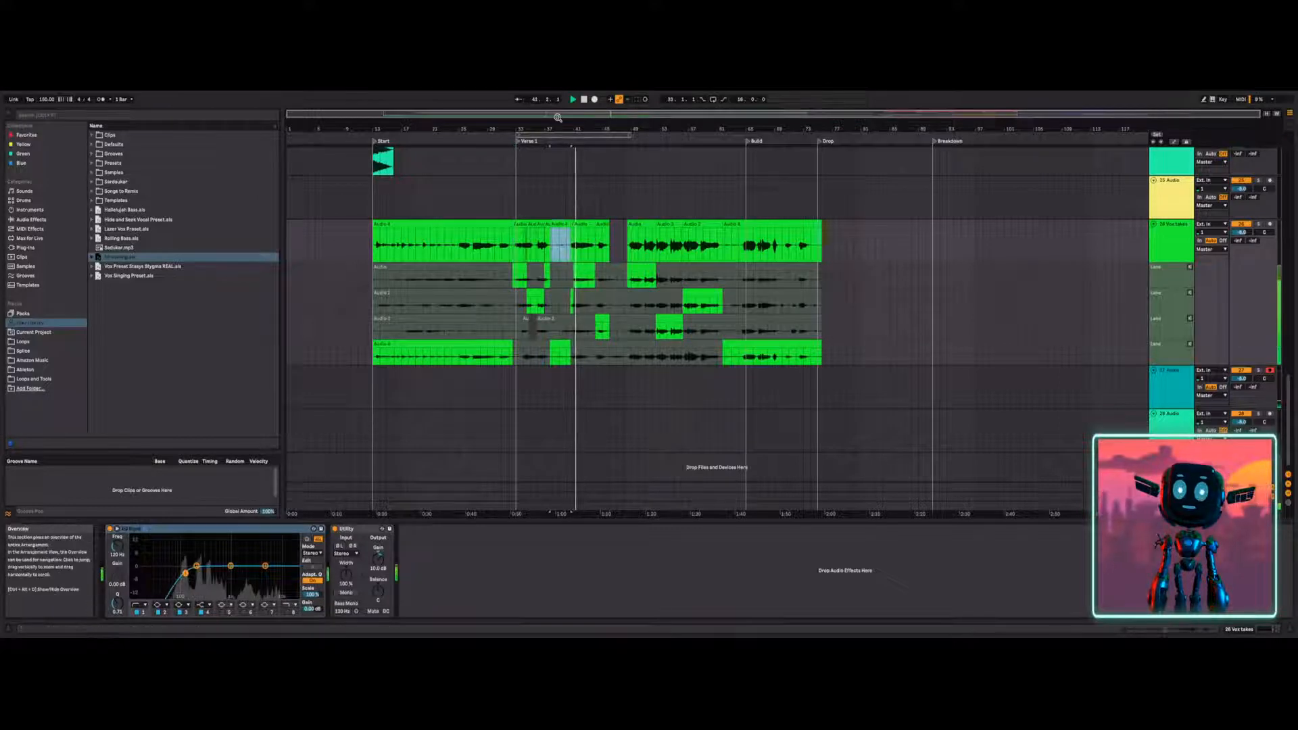
left_click_drag(557, 118, 559, 177)
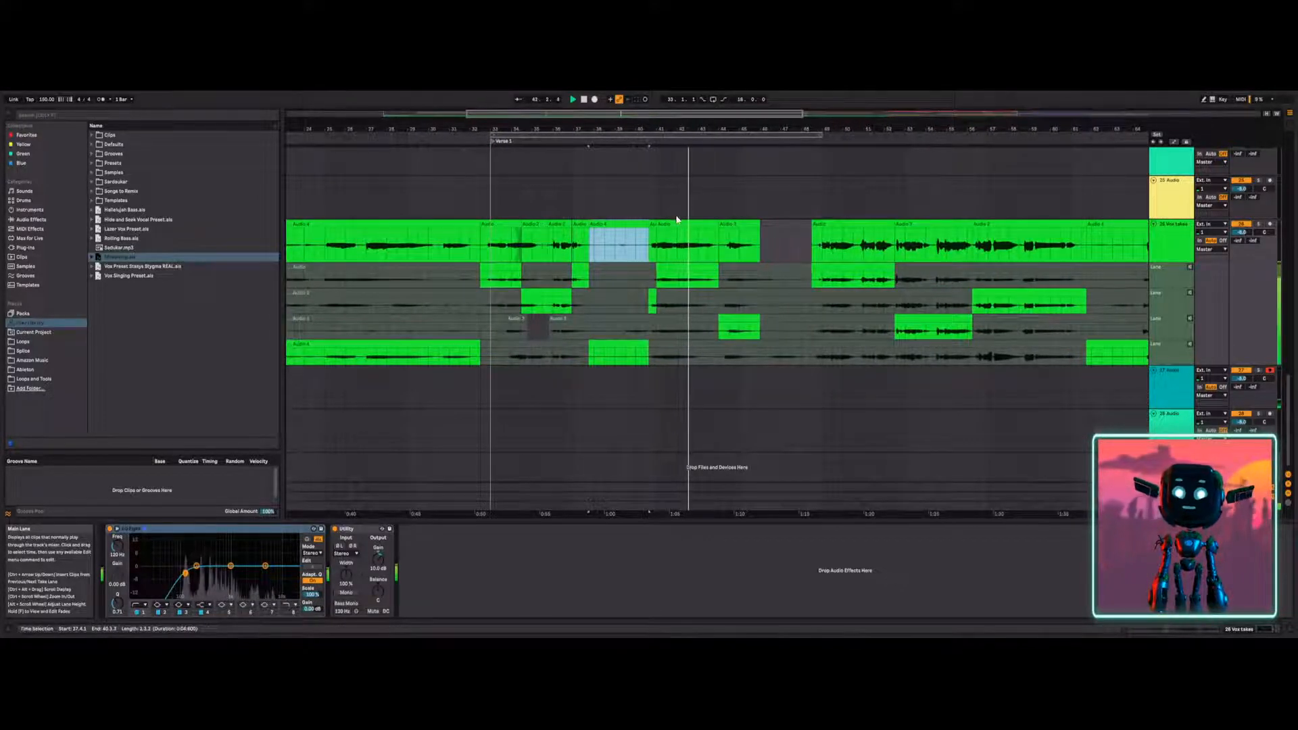
key("Delete")
left_click_drag(611, 114, 635, 98)
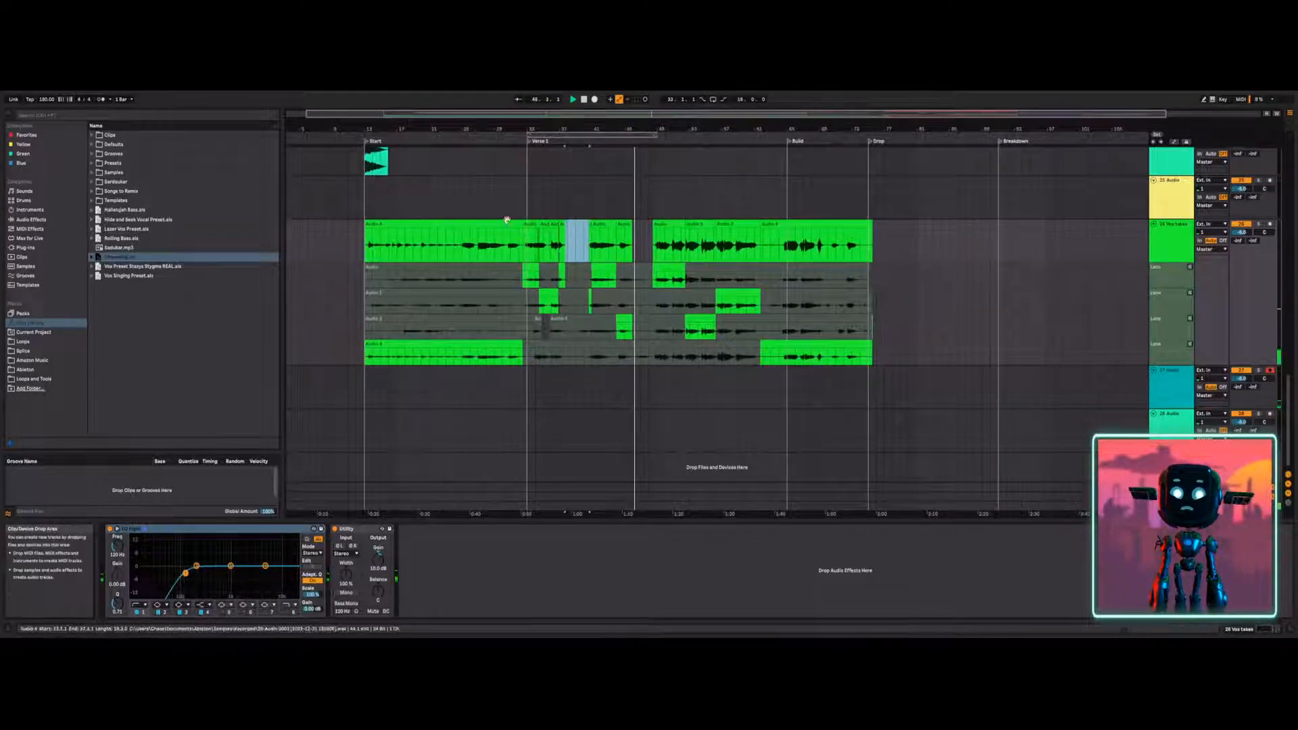
left_click(508, 220)
key("Delete")
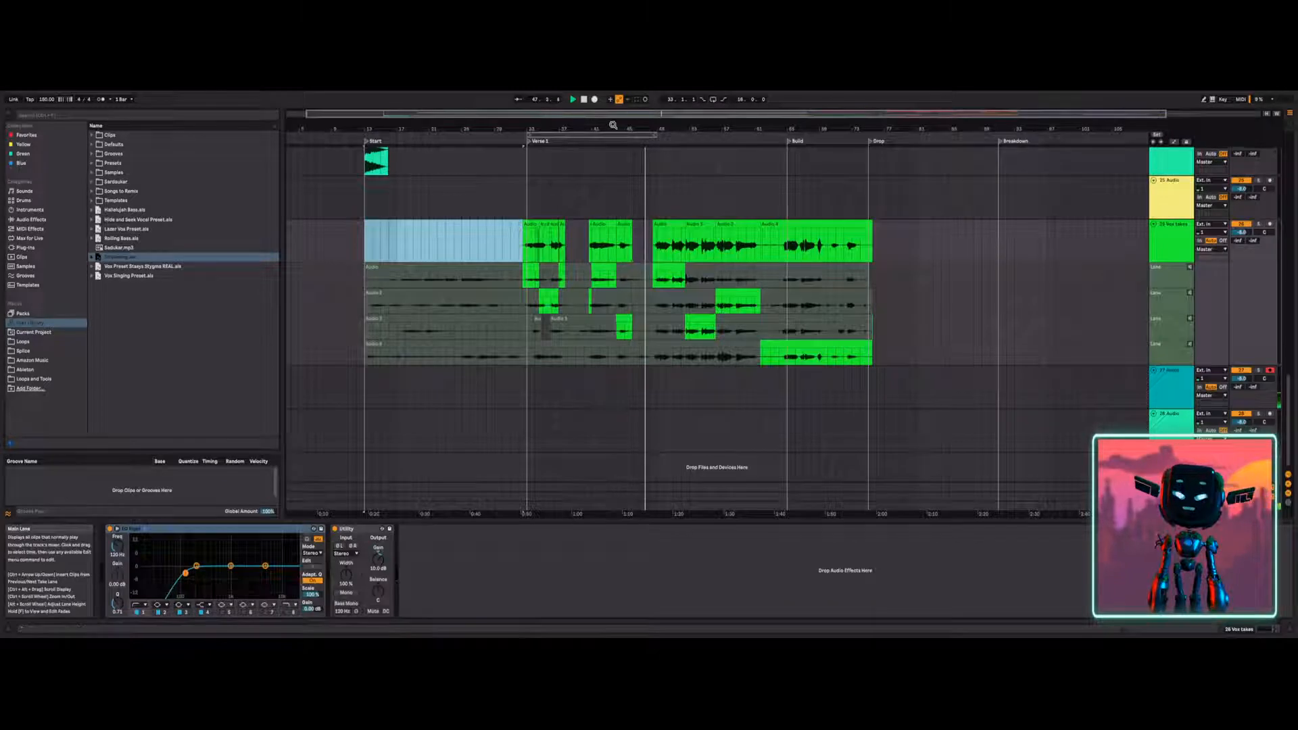
Listen to the remaining comp up to just before the Build section, and stop playback.
left_click_drag(647, 112, 653, 139)
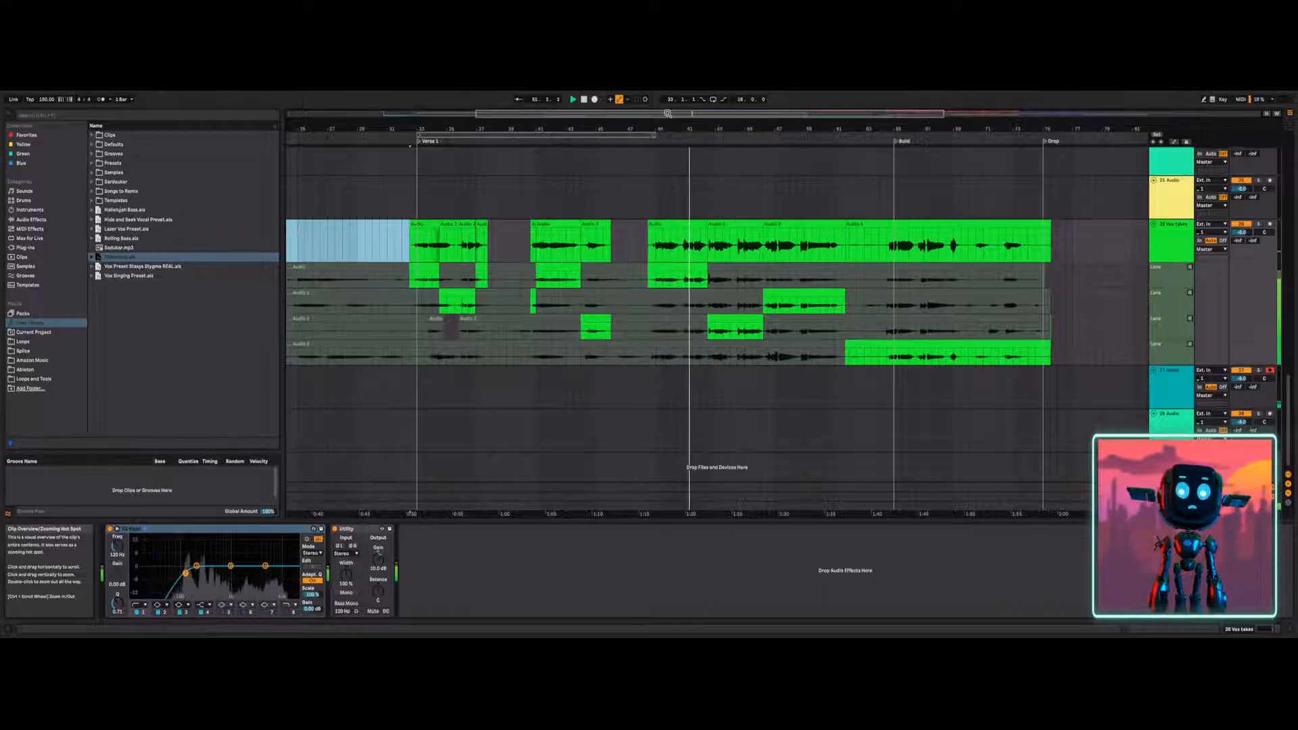
left_click_drag(668, 114, 679, 107)
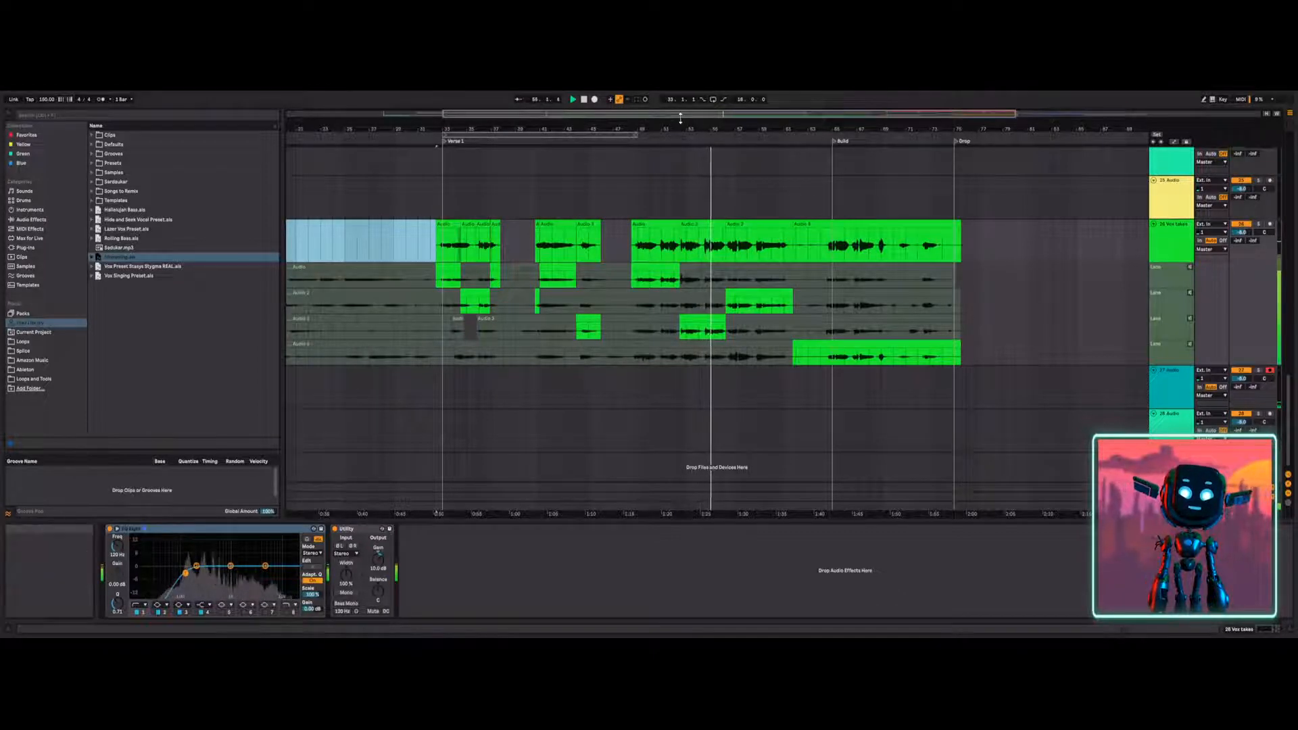
left_click_drag(680, 118, 682, 103)
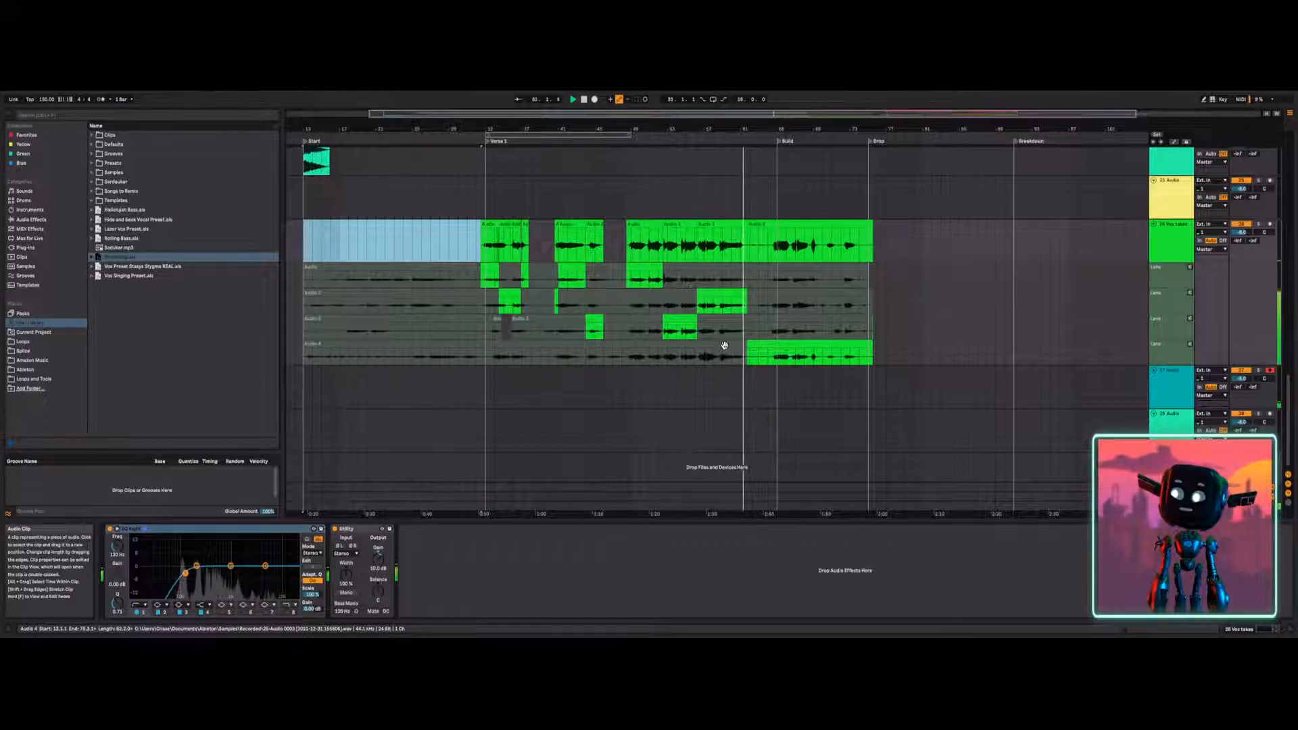
key("space")
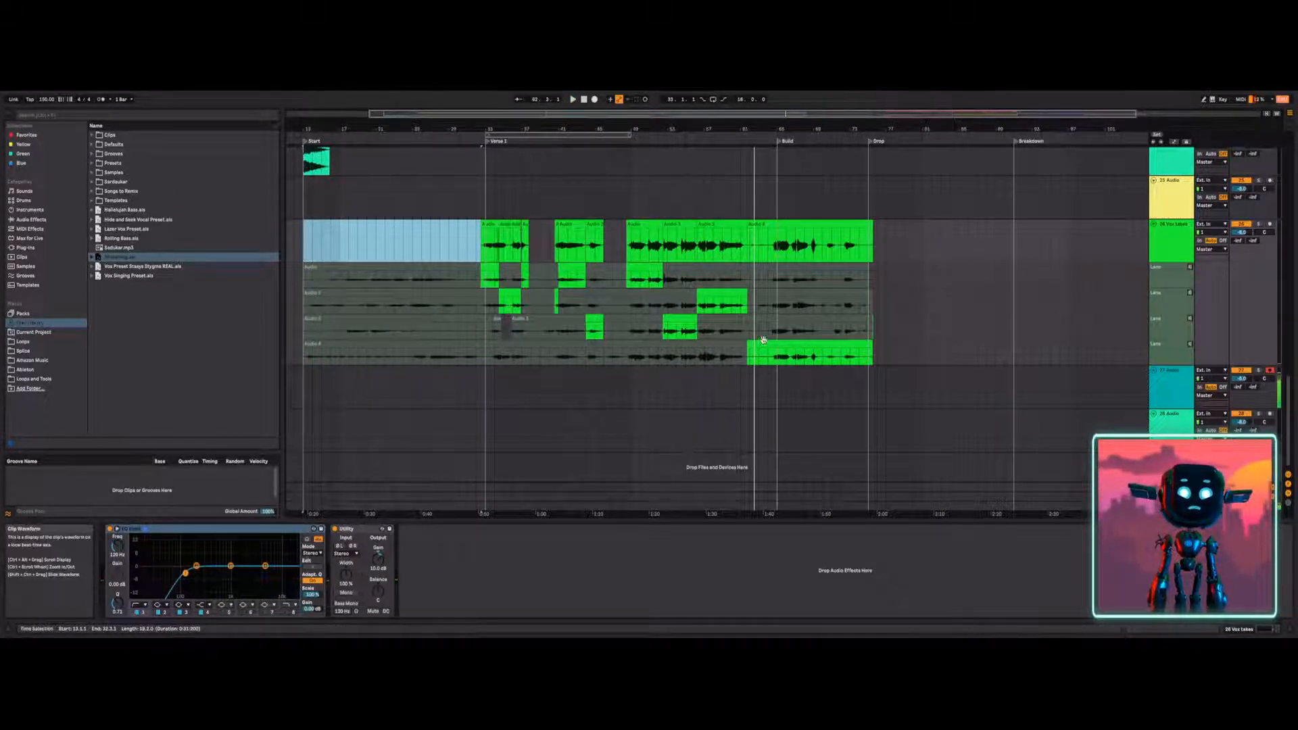
Audition the first and second take lanes of the Vox takes track from bar 64.
left_click(769, 285)
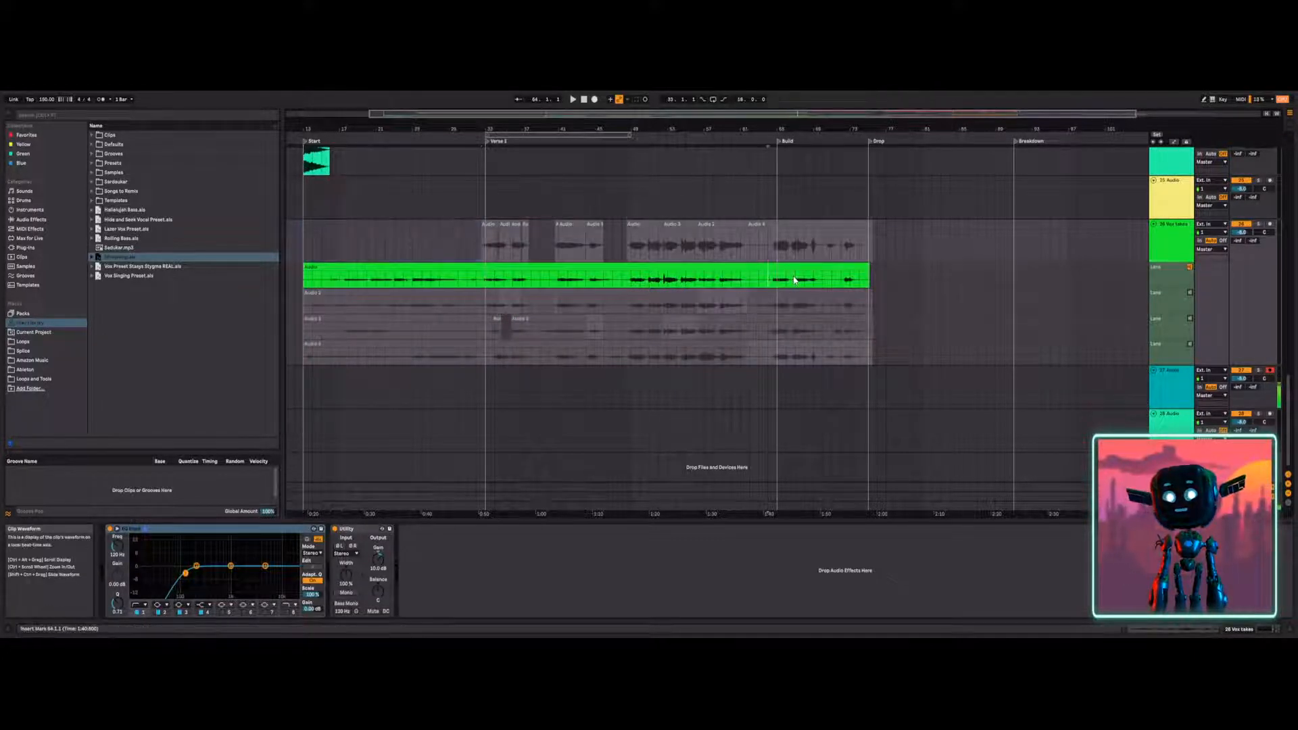
key("space")
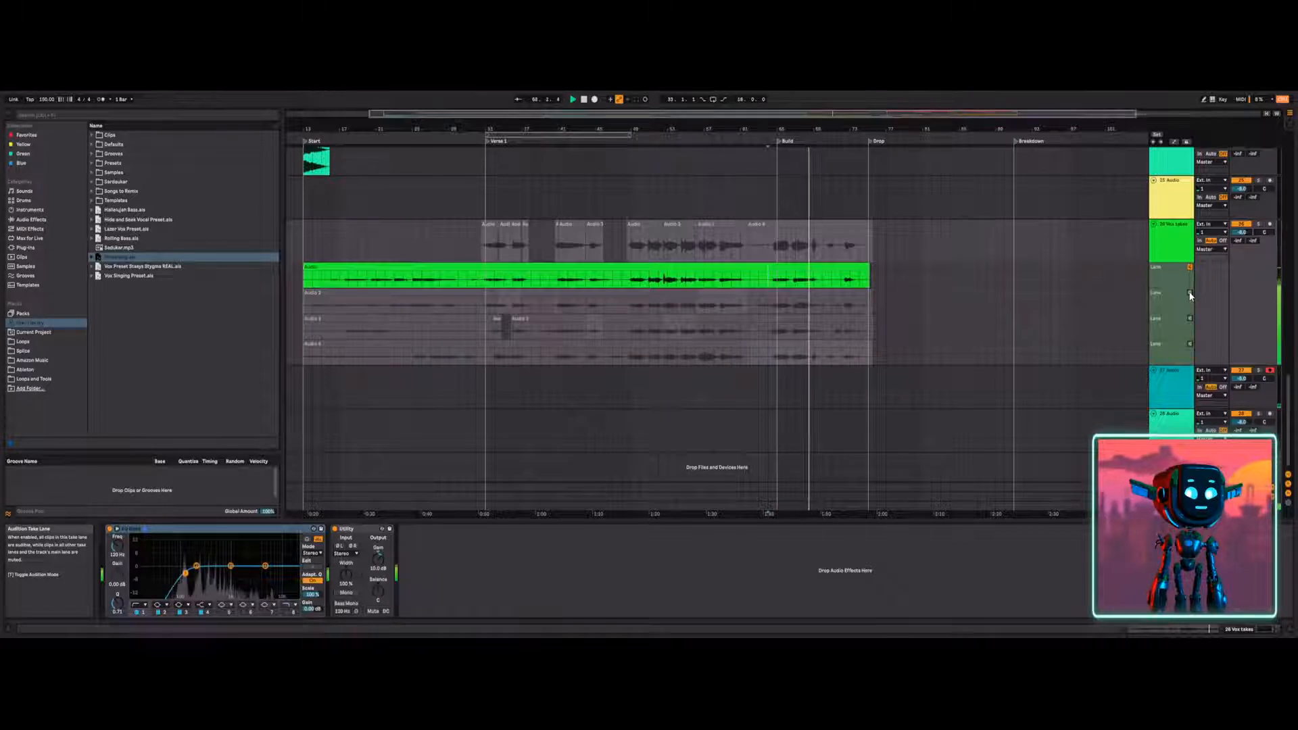
left_click(771, 305)
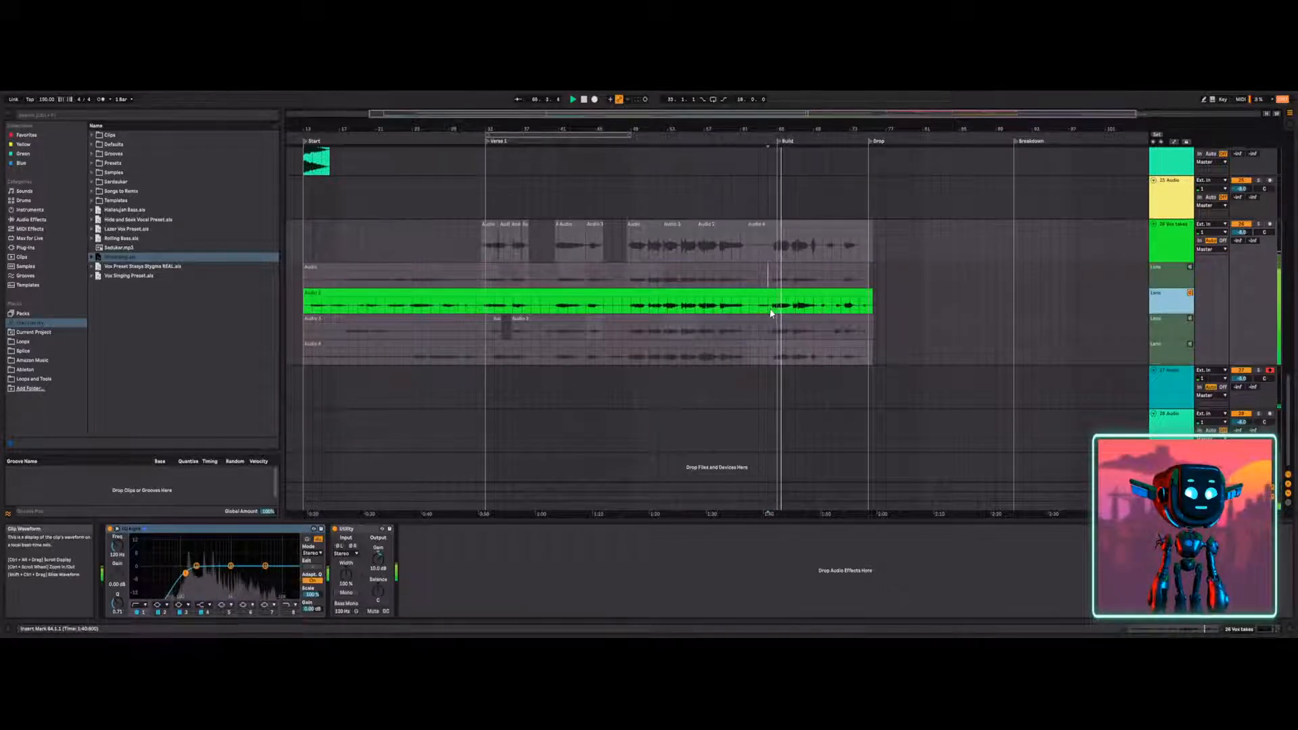
left_click_drag(724, 113, 798, 114)
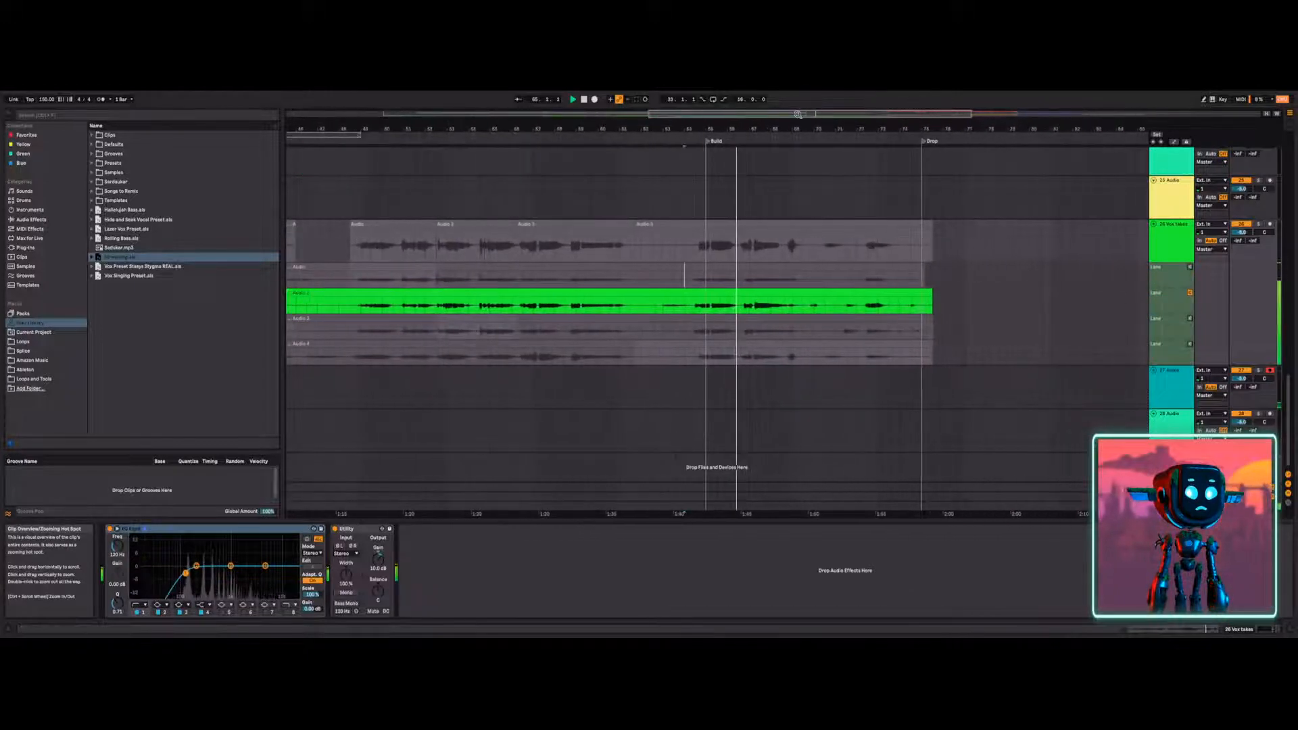
left_click(1190, 321)
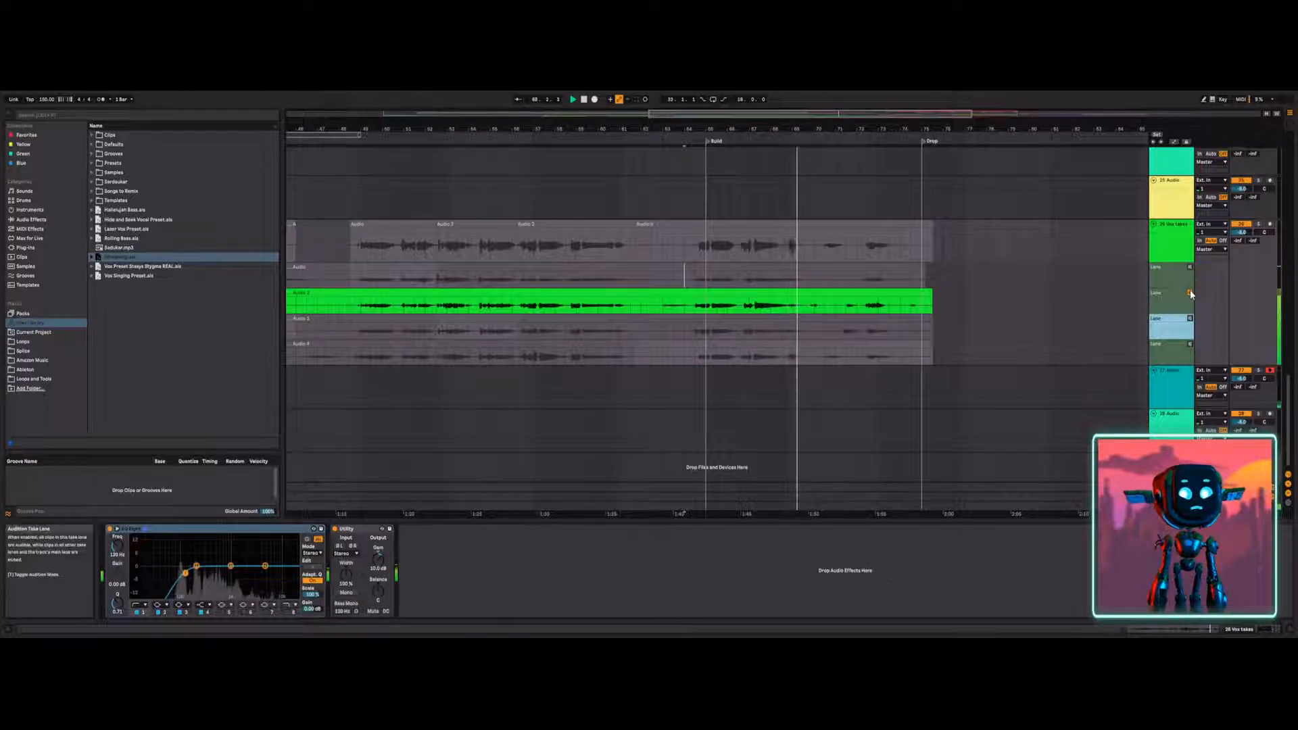
left_click(1190, 293)
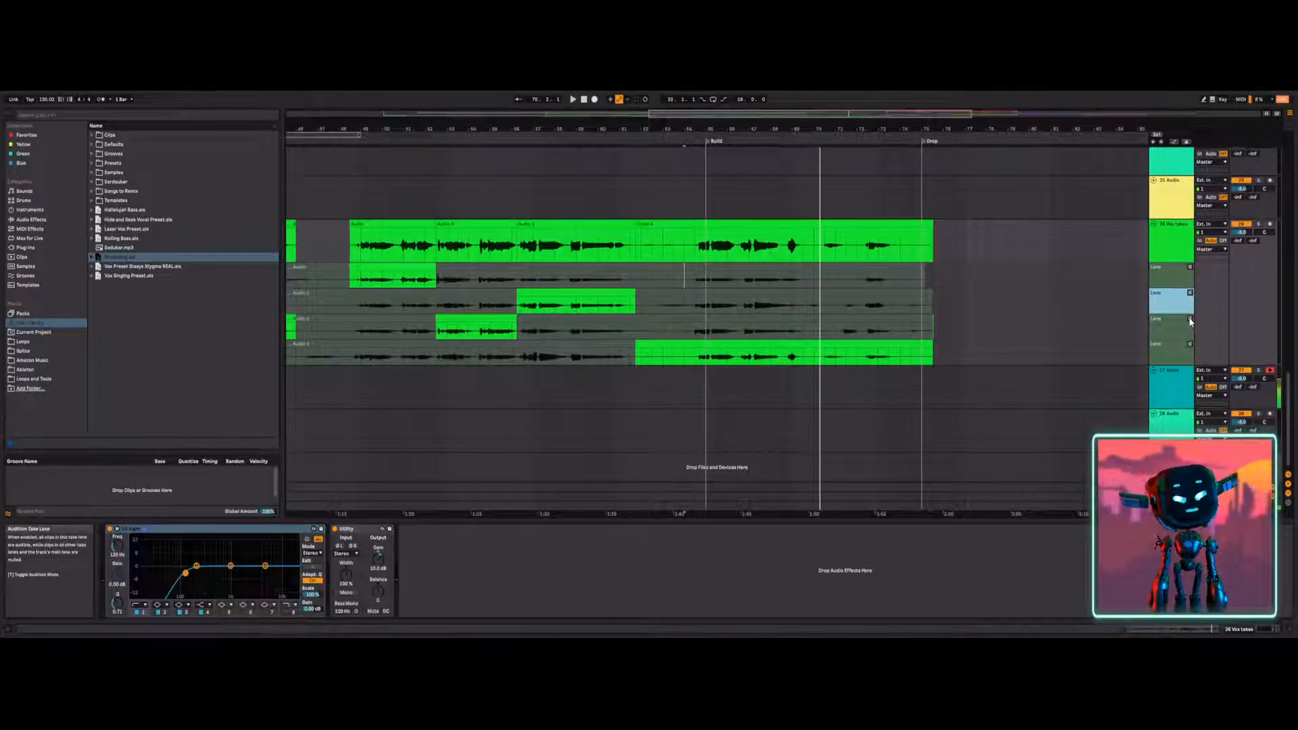
Audition the third take lane and copy its phrase from bar 64 to bar 70 into the main lane.
left_click(1190, 319)
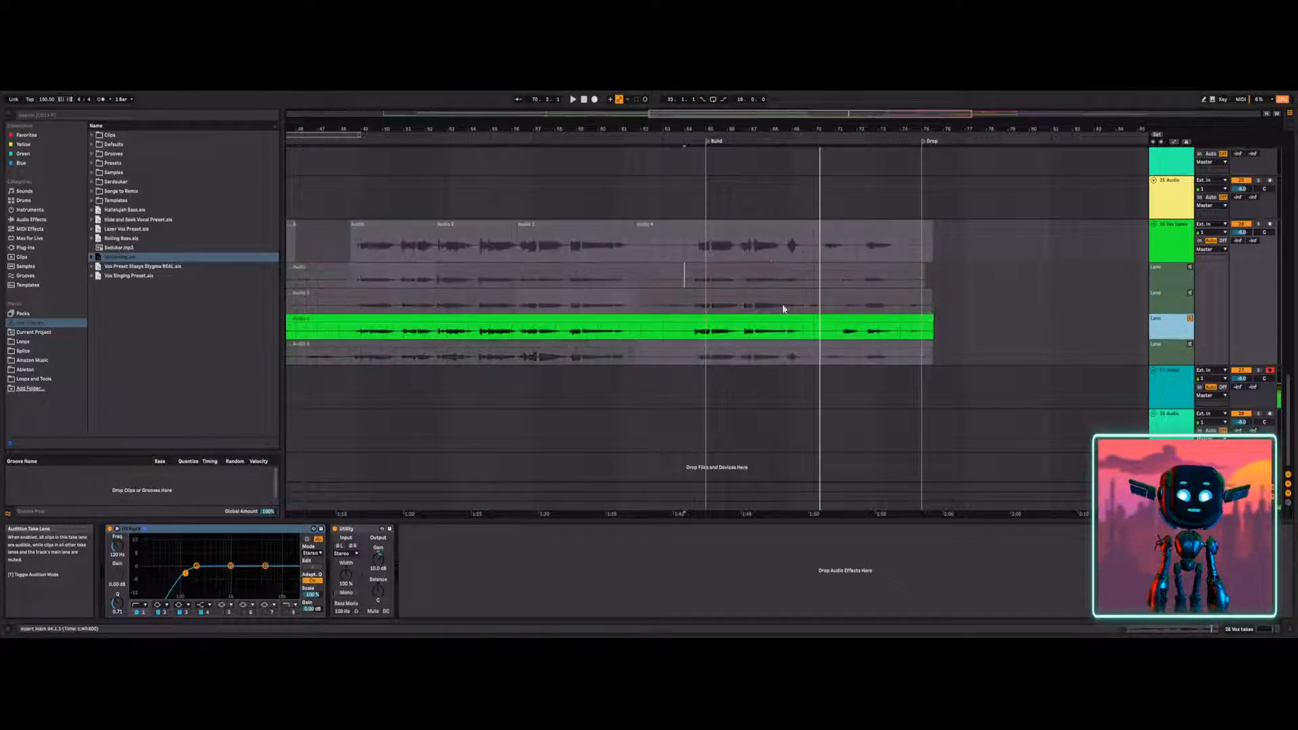
left_click(689, 331)
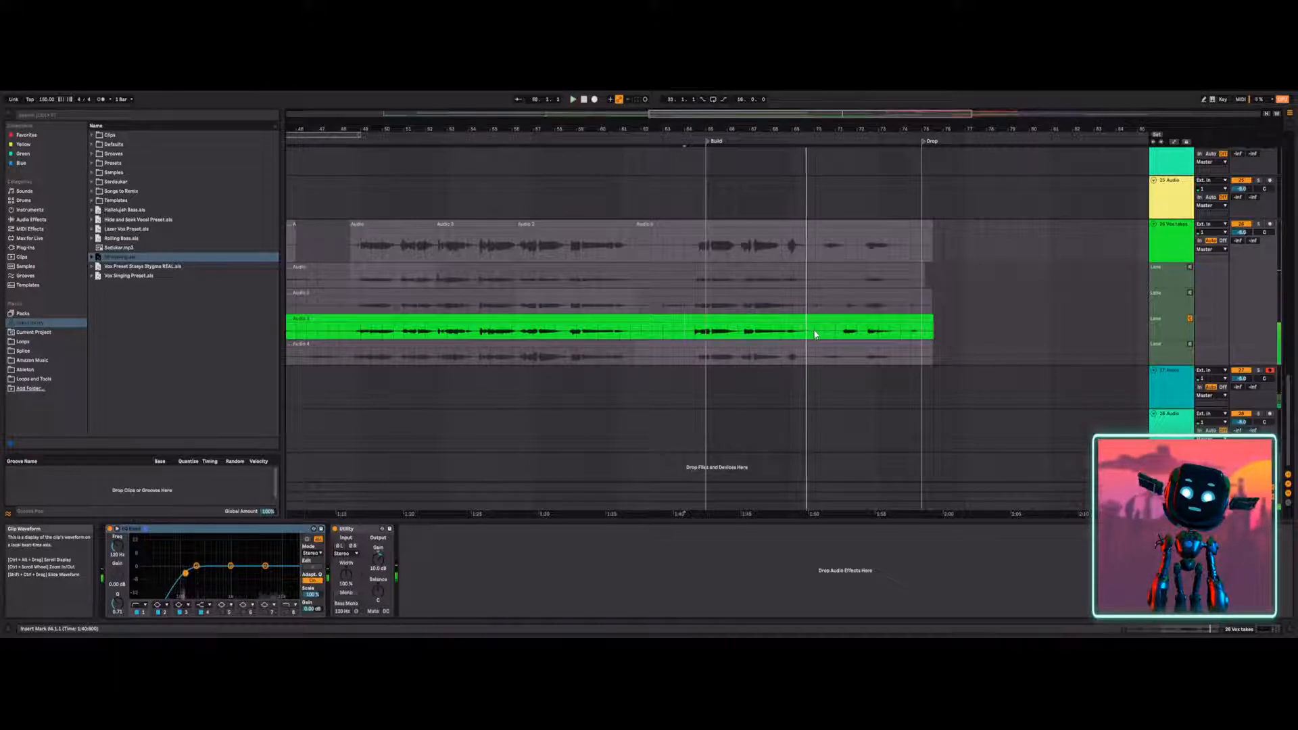
left_click_drag(813, 333, 750, 330)
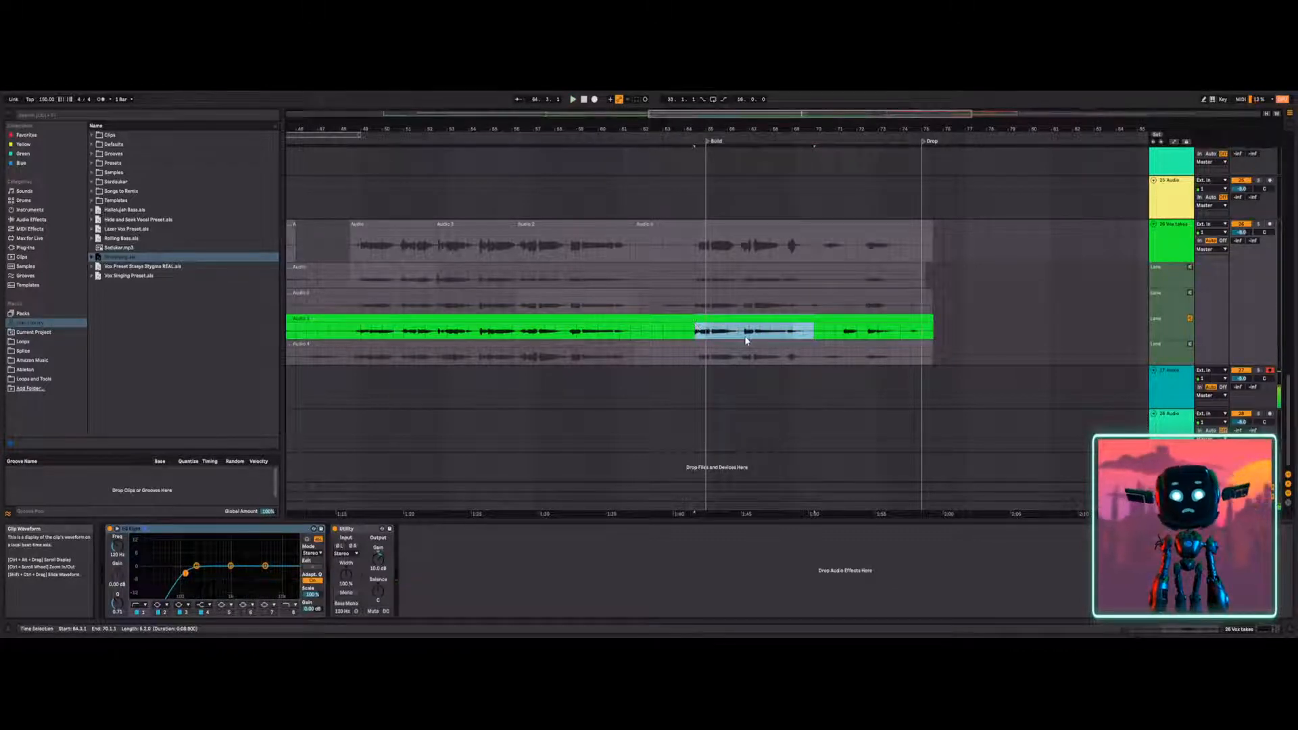
key("Return")
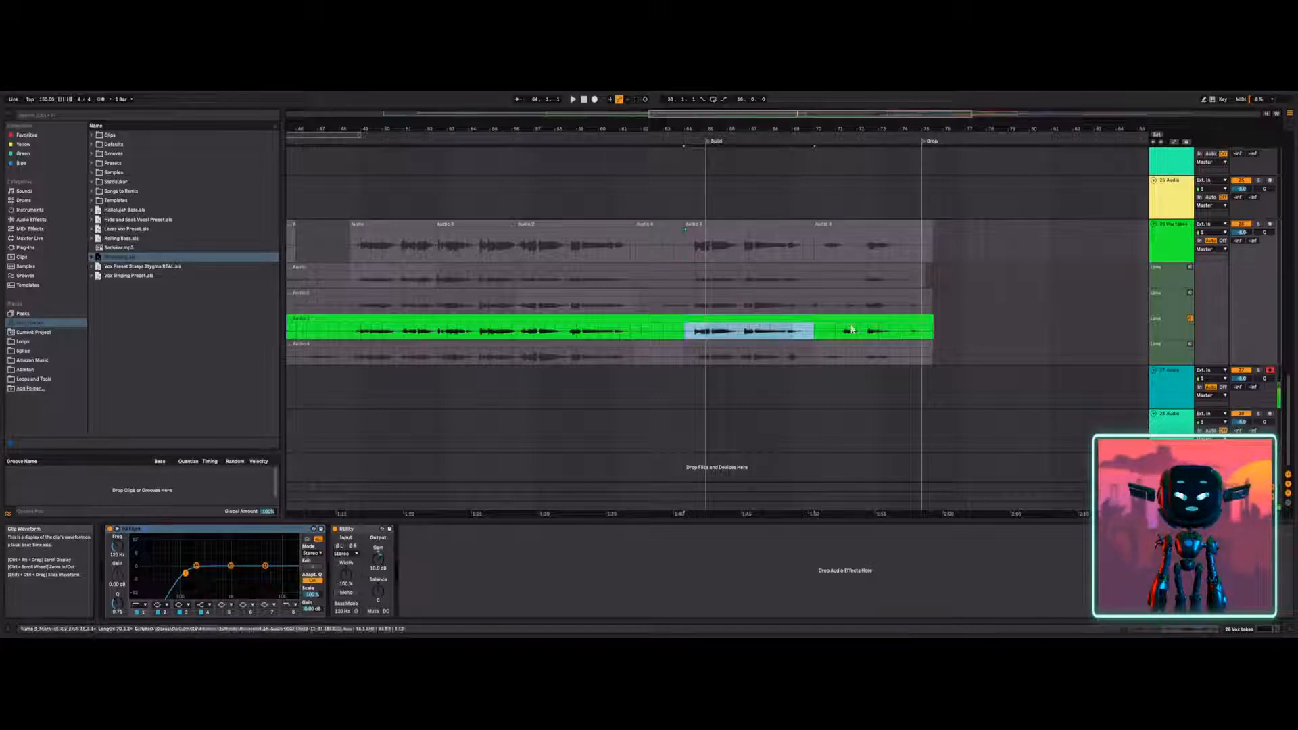
Audition the closing vocal phrase after bar 70 in all four take lanes and compare the takes.
left_click(814, 279)
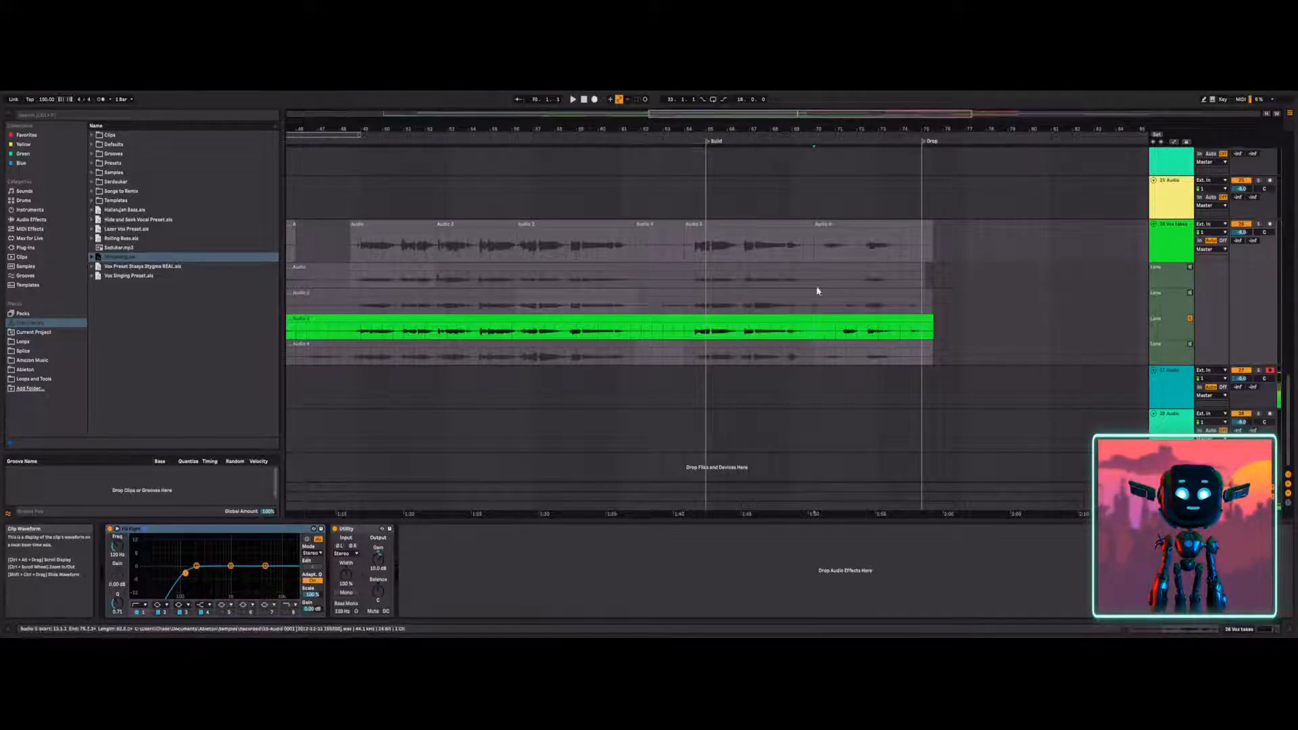
left_click(1175, 270)
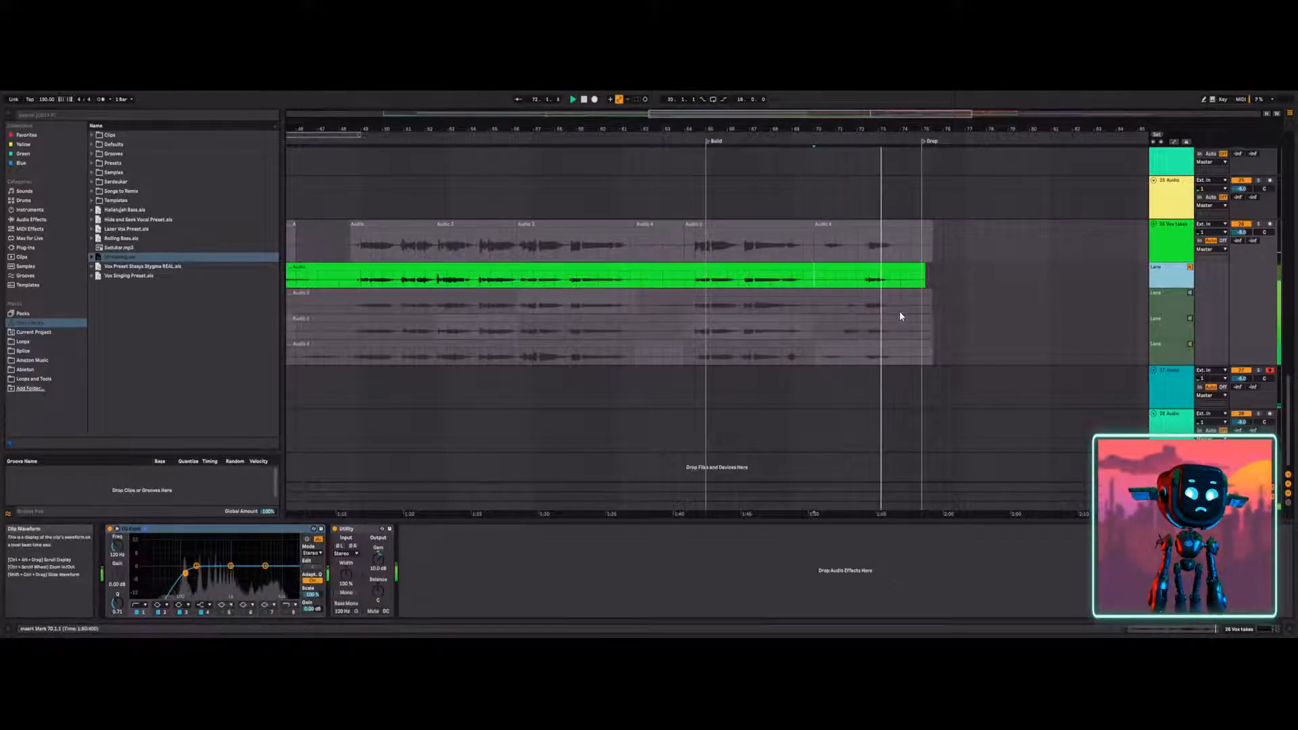
left_click(1190, 293)
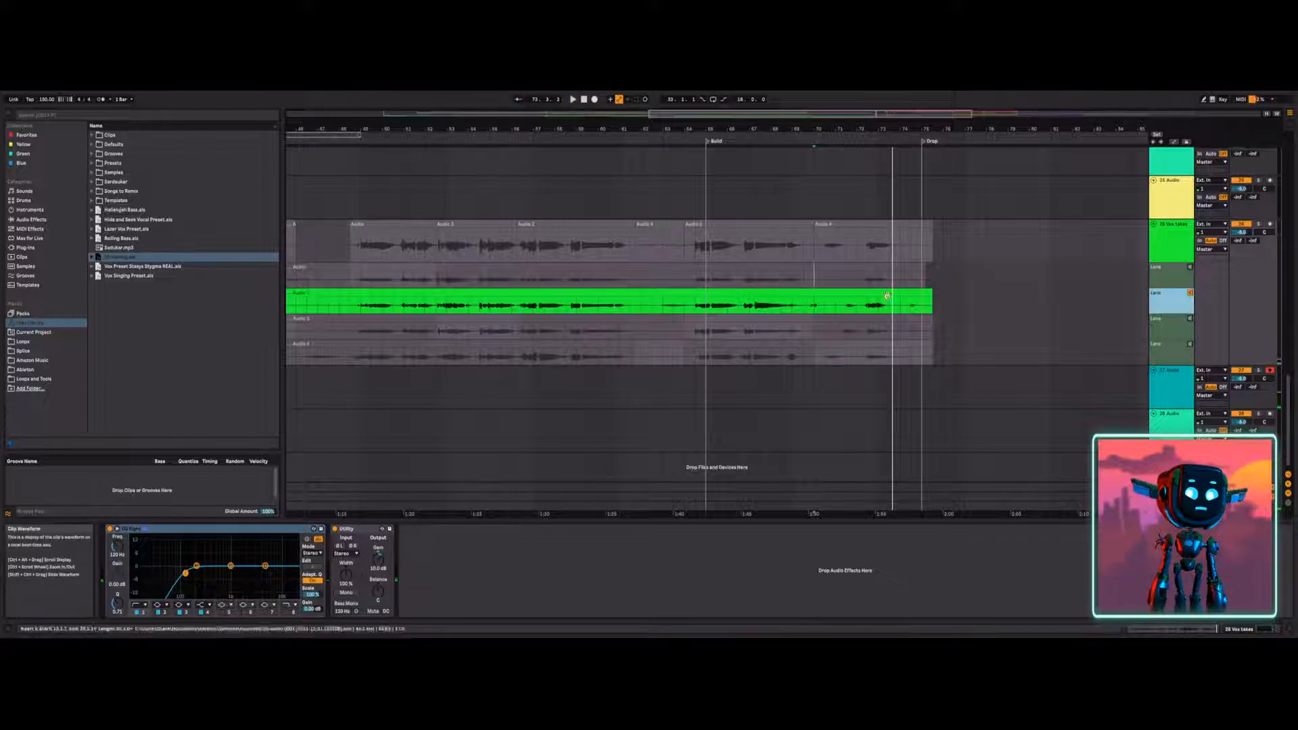
left_click(842, 305)
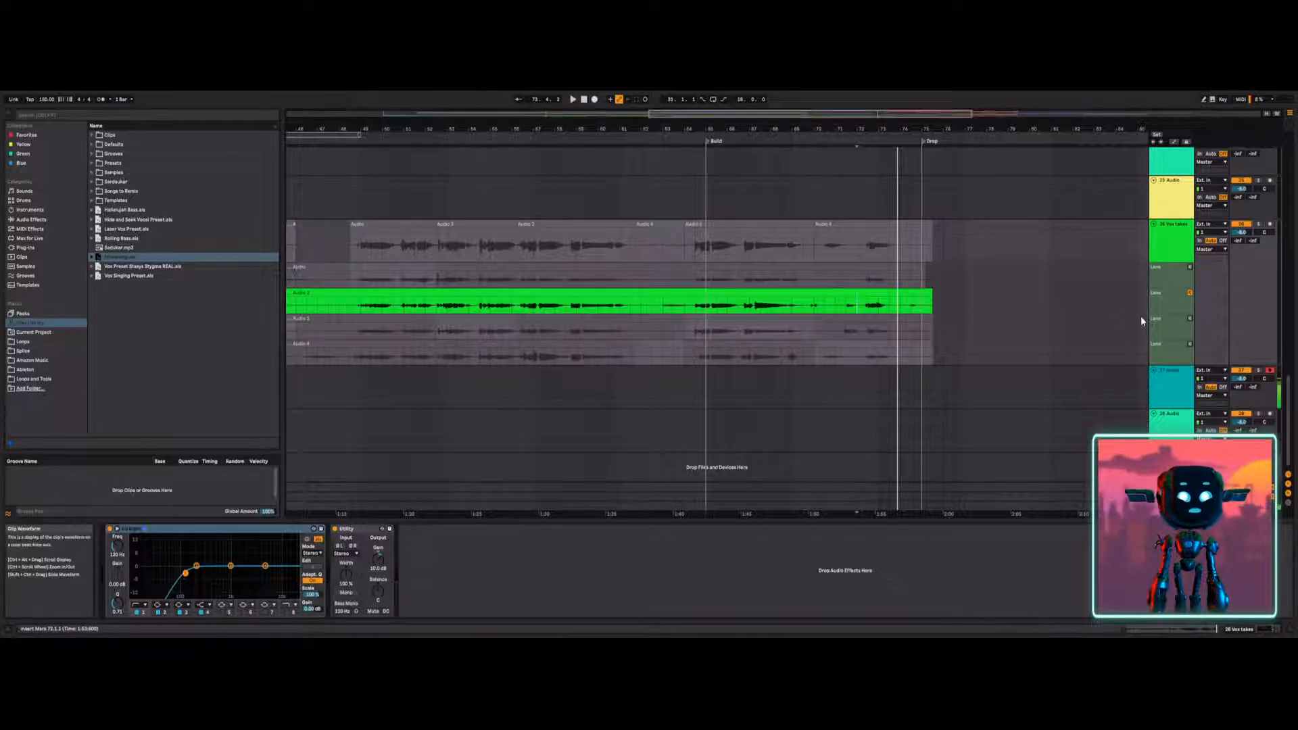
left_click(855, 330)
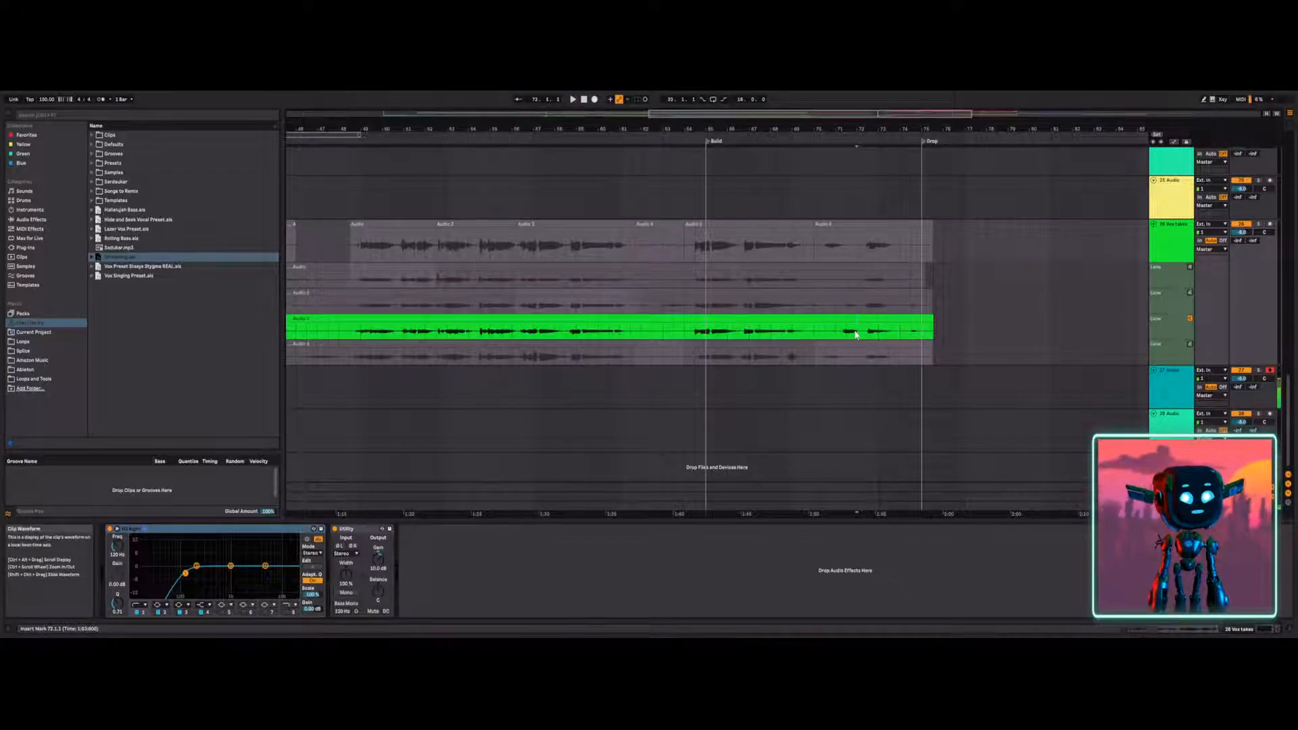
key("space")
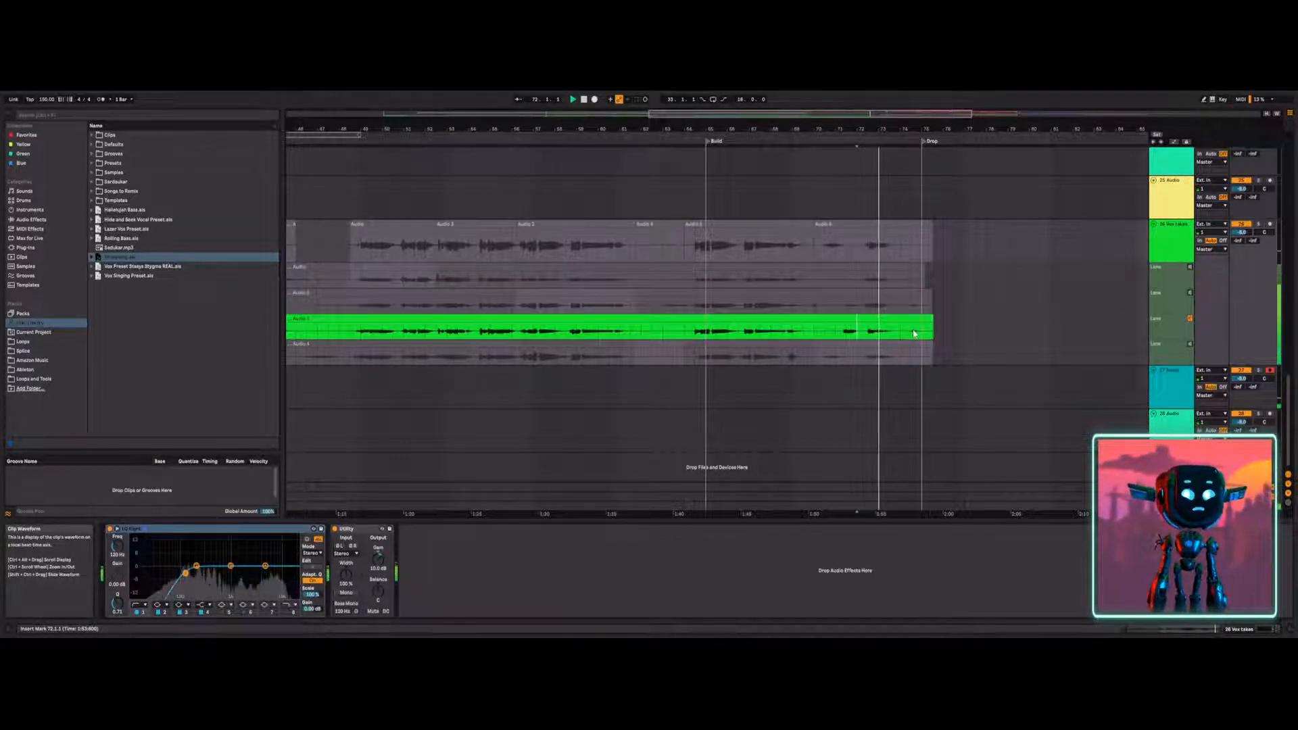
left_click(869, 349)
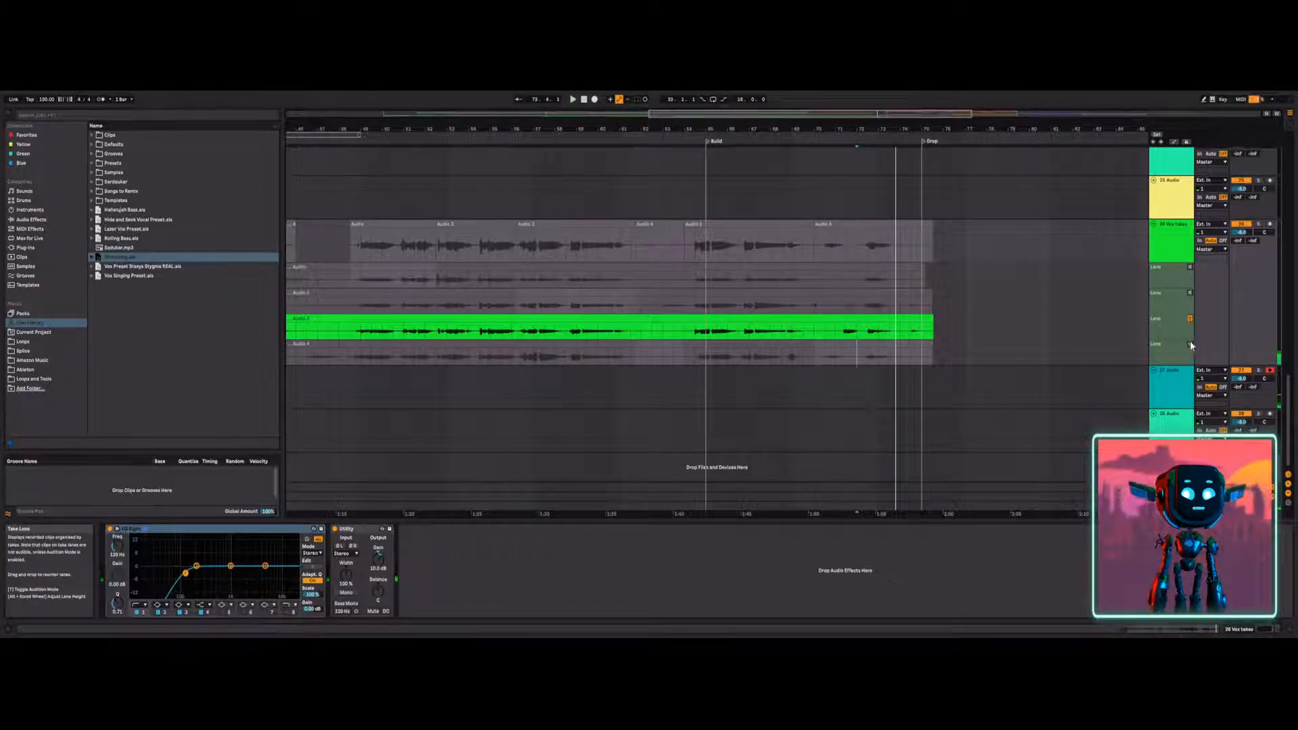
left_click(1190, 344)
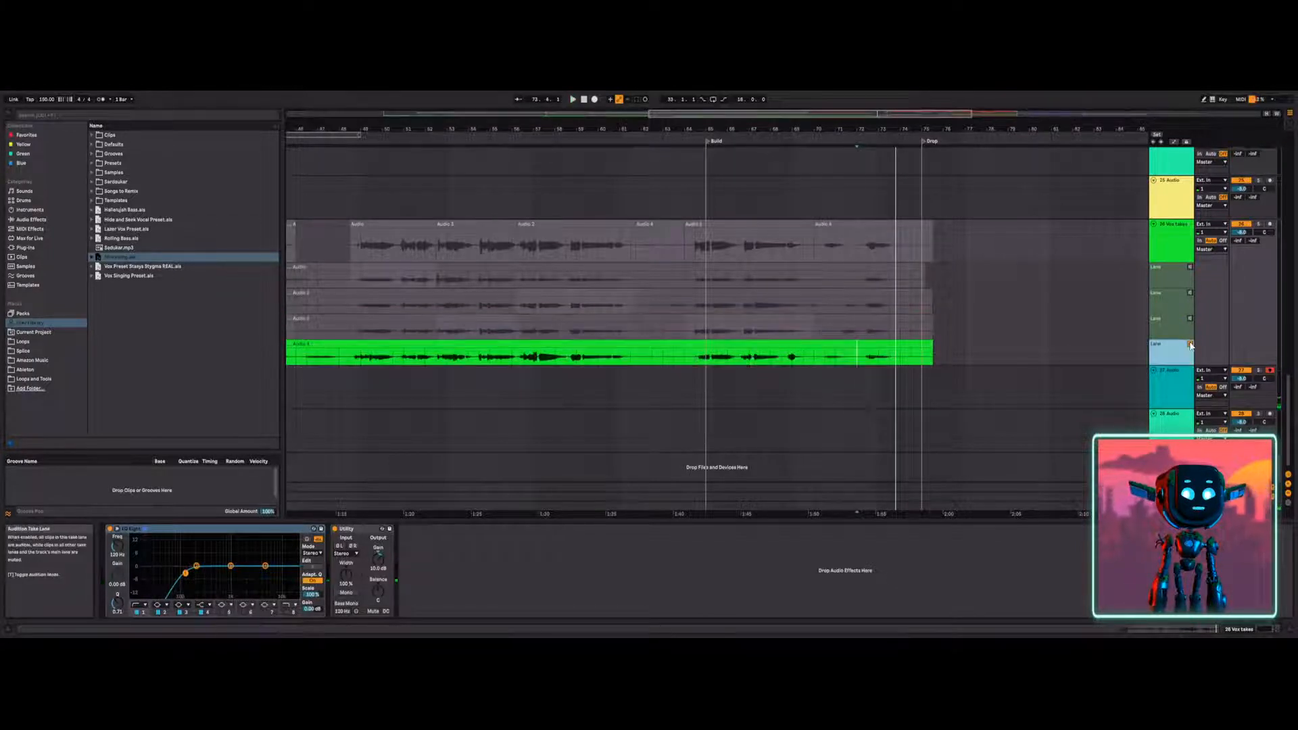
left_click(858, 303)
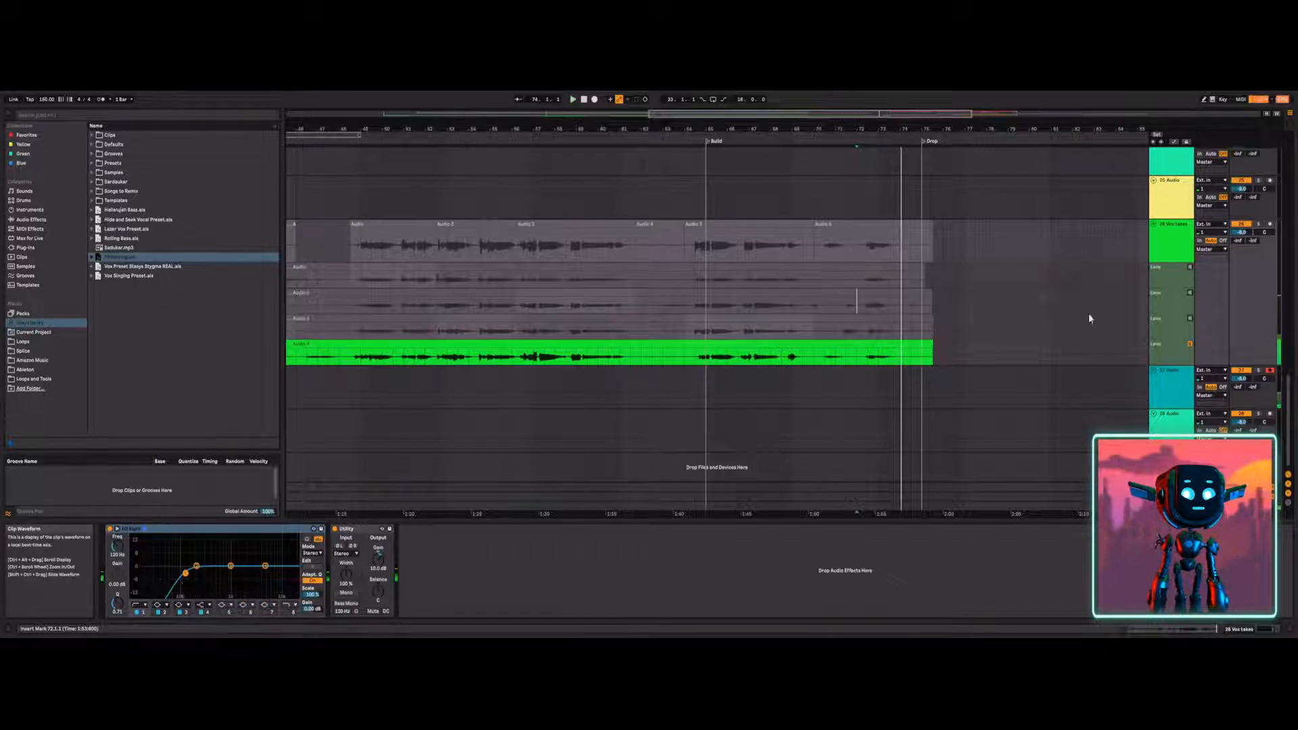
Comp the second take's closing phrase around bars 72 to 73 into the main lane.
left_click(1191, 294)
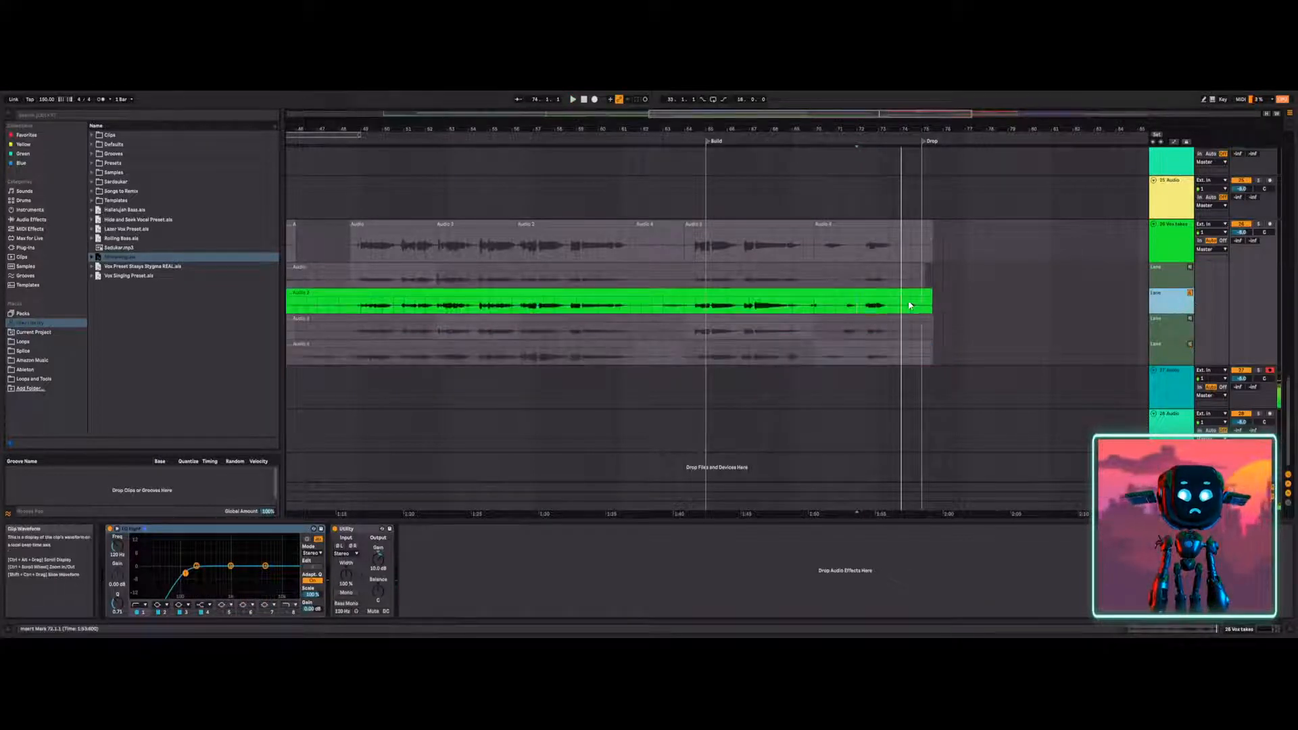
left_click_drag(910, 305, 868, 308)
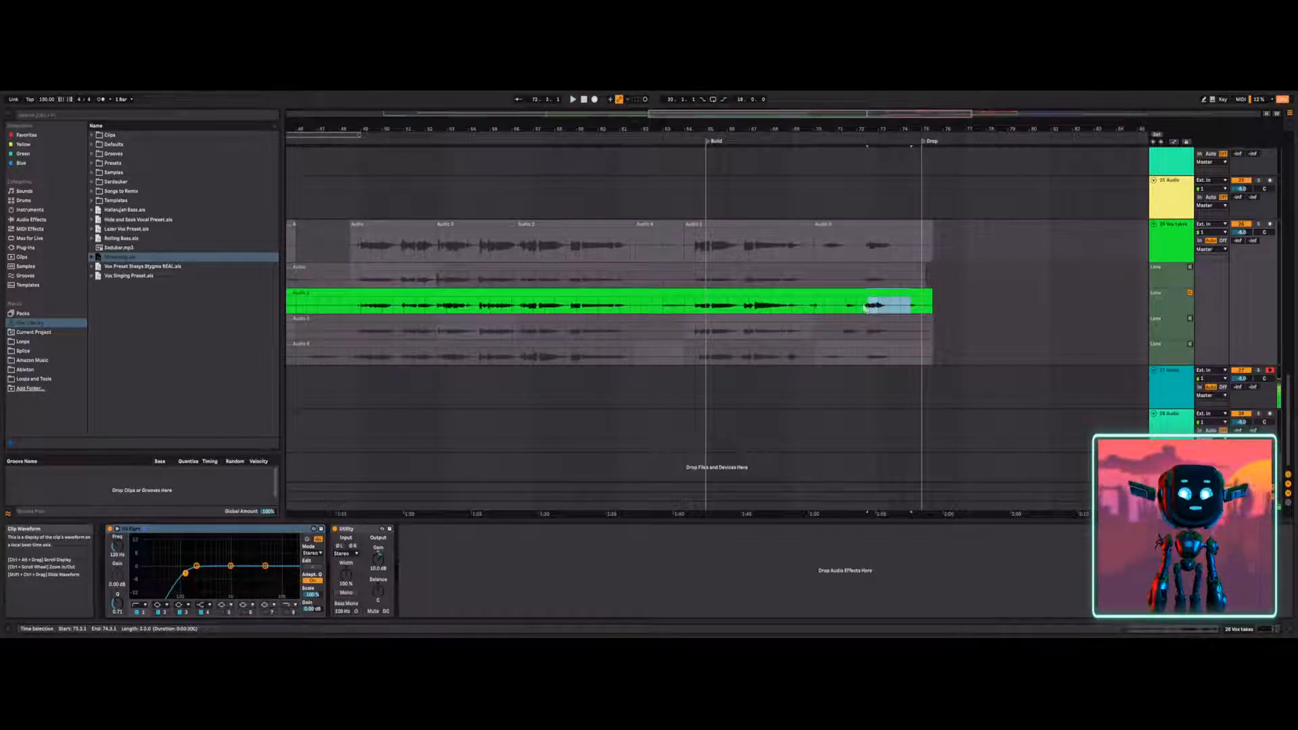
left_click_drag(795, 113, 864, 112)
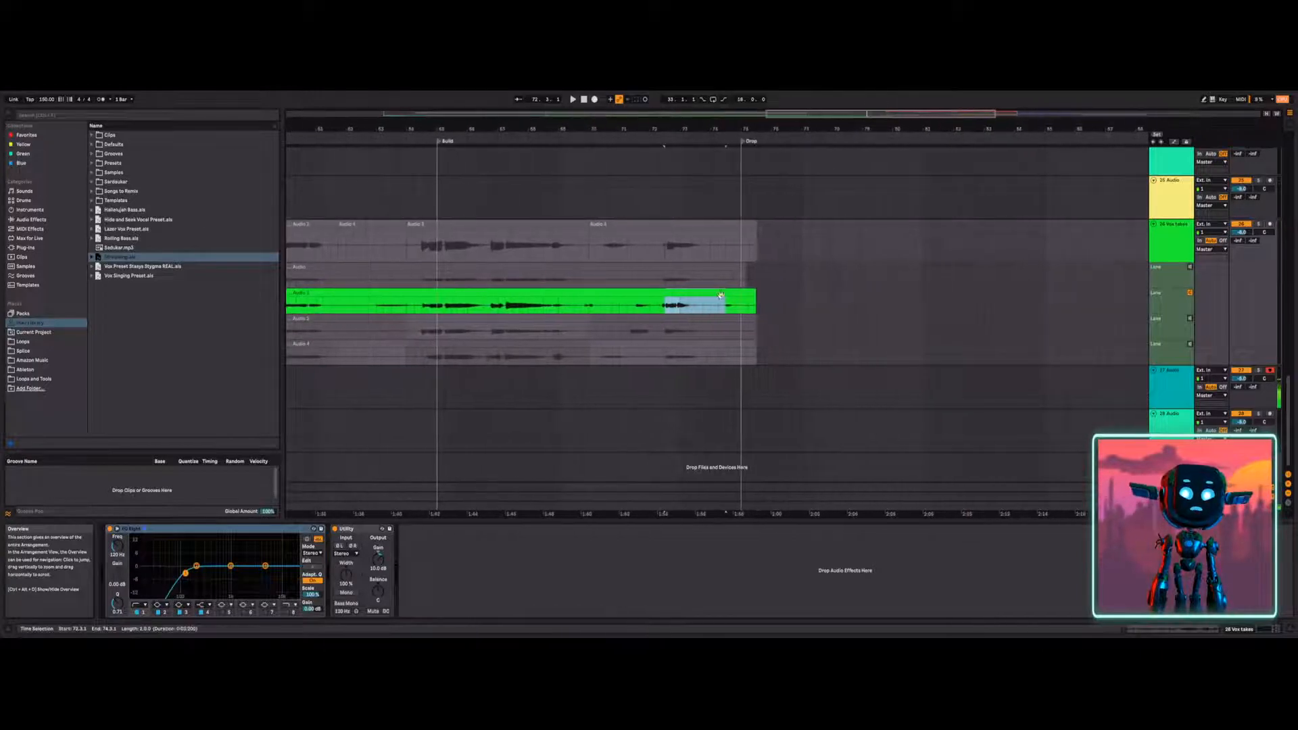
left_click_drag(703, 308, 664, 313)
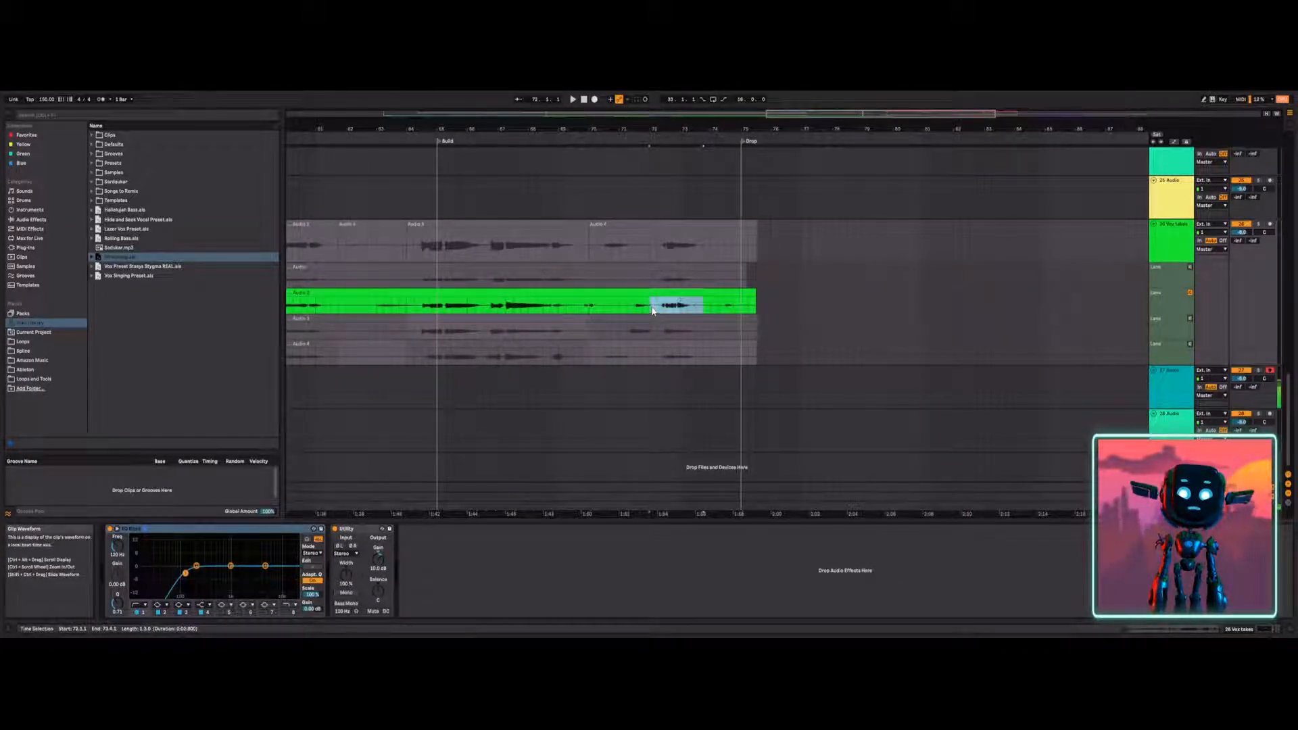
Delete the leftover main-lane clips before and after the closing phrase taken from the second take.
left_click(638, 224)
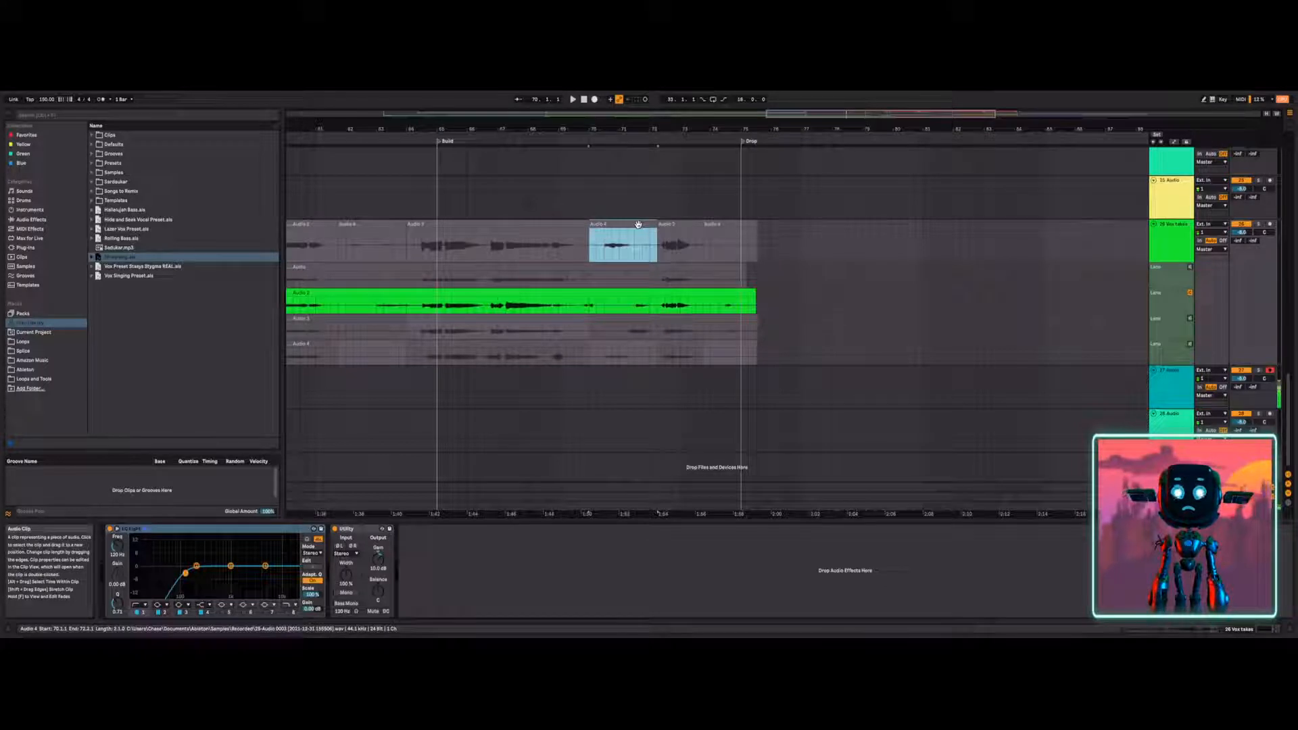
key("Delete")
left_click(535, 196)
left_click(712, 224)
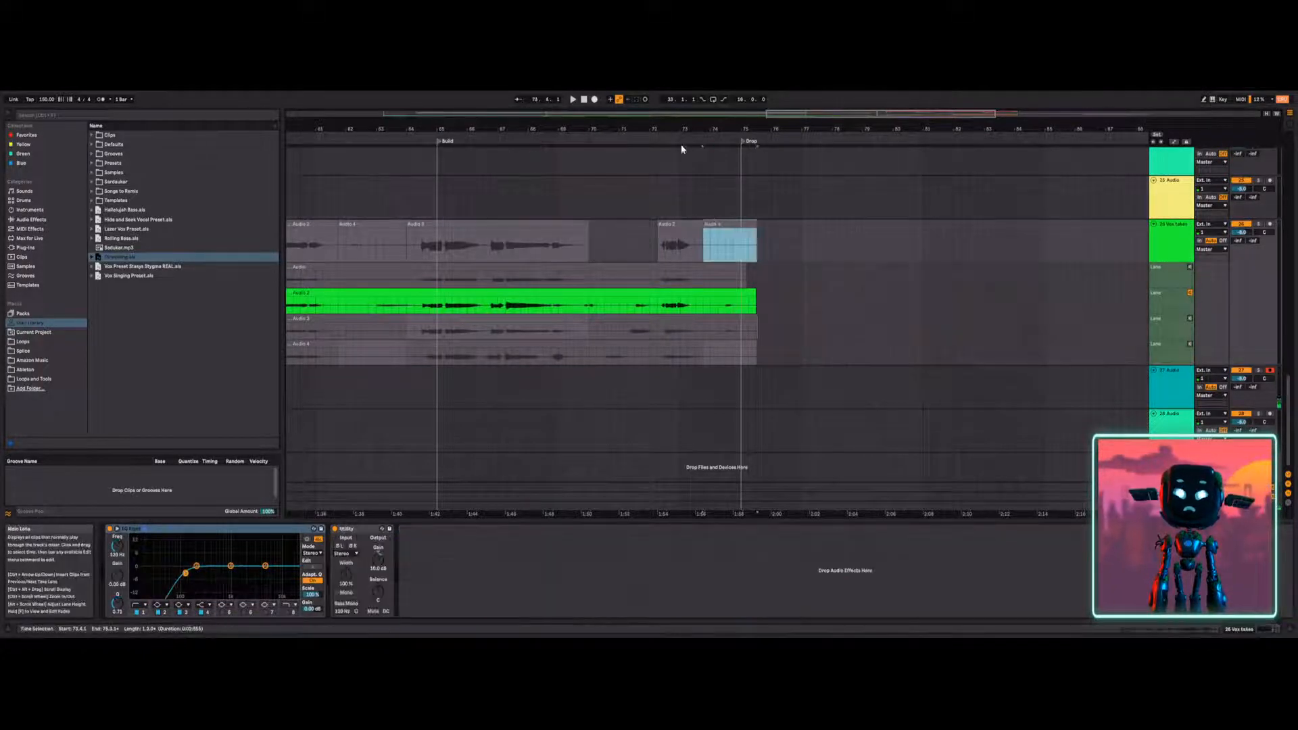
Place the insert marker at bar 32 in the main lane and turn off auditioning of the second take lane.
double_click(831, 115)
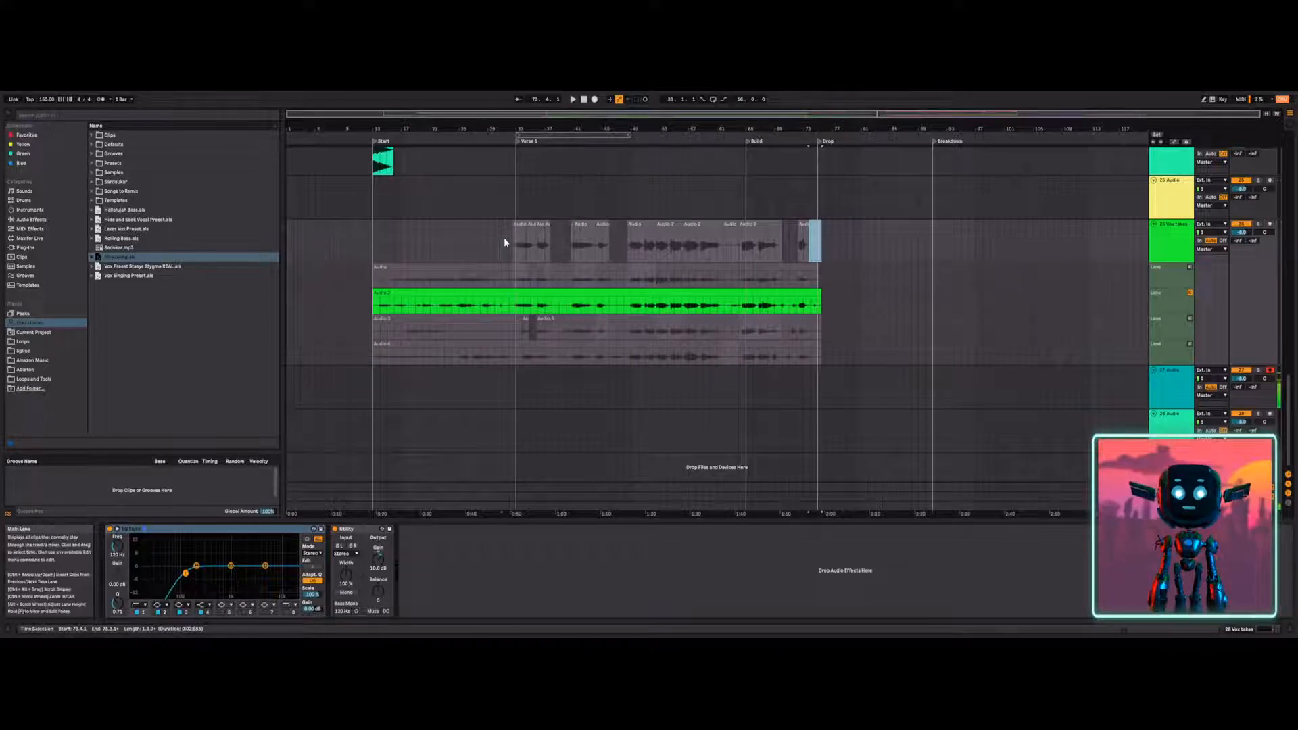
left_click(504, 237)
left_click(509, 237)
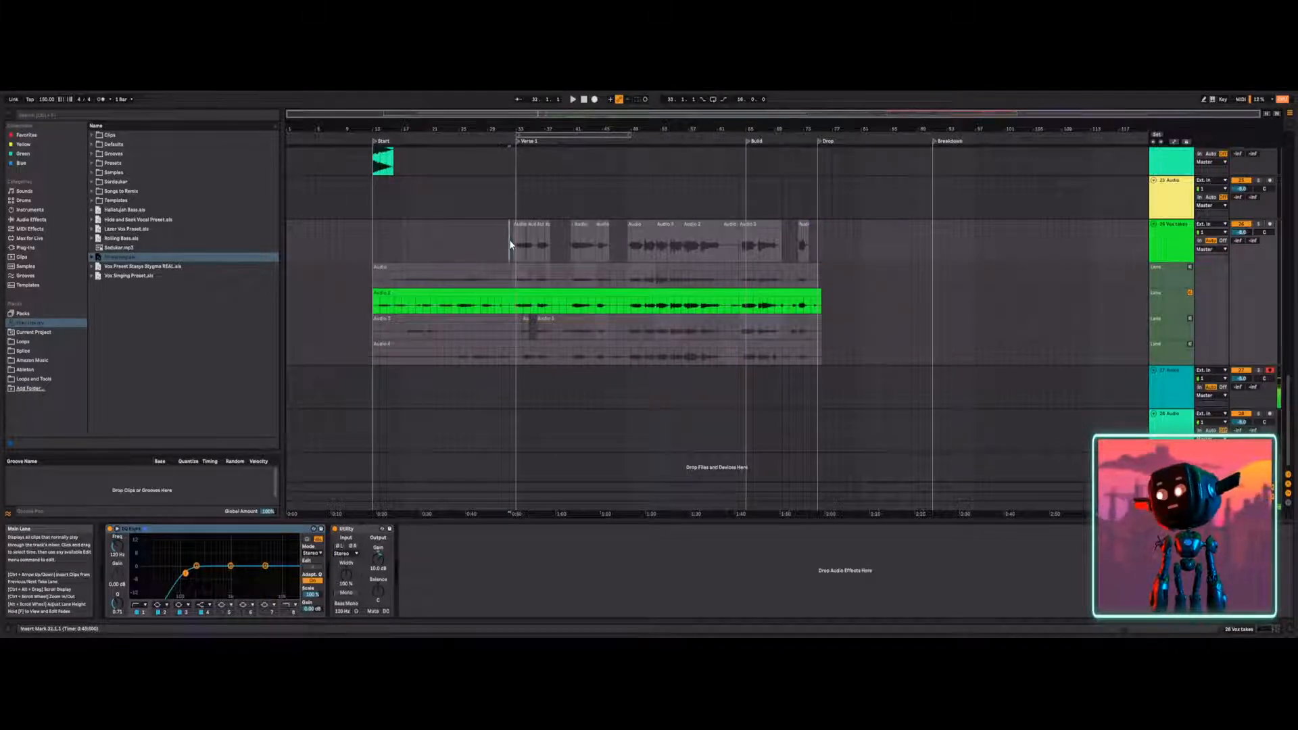
left_click(1190, 292)
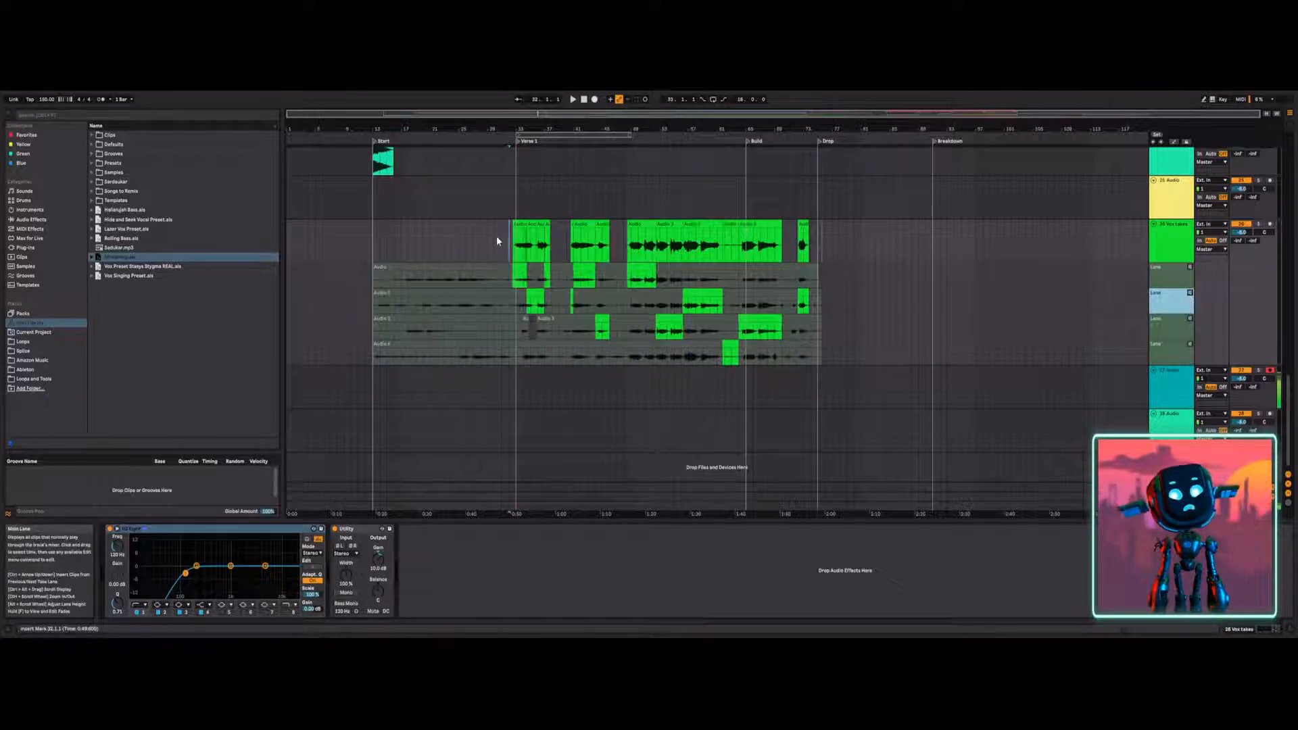
Search the browser for "melodyne" among the plug-ins and select Celemony's VST3 Melodyne.
left_click(43, 114)
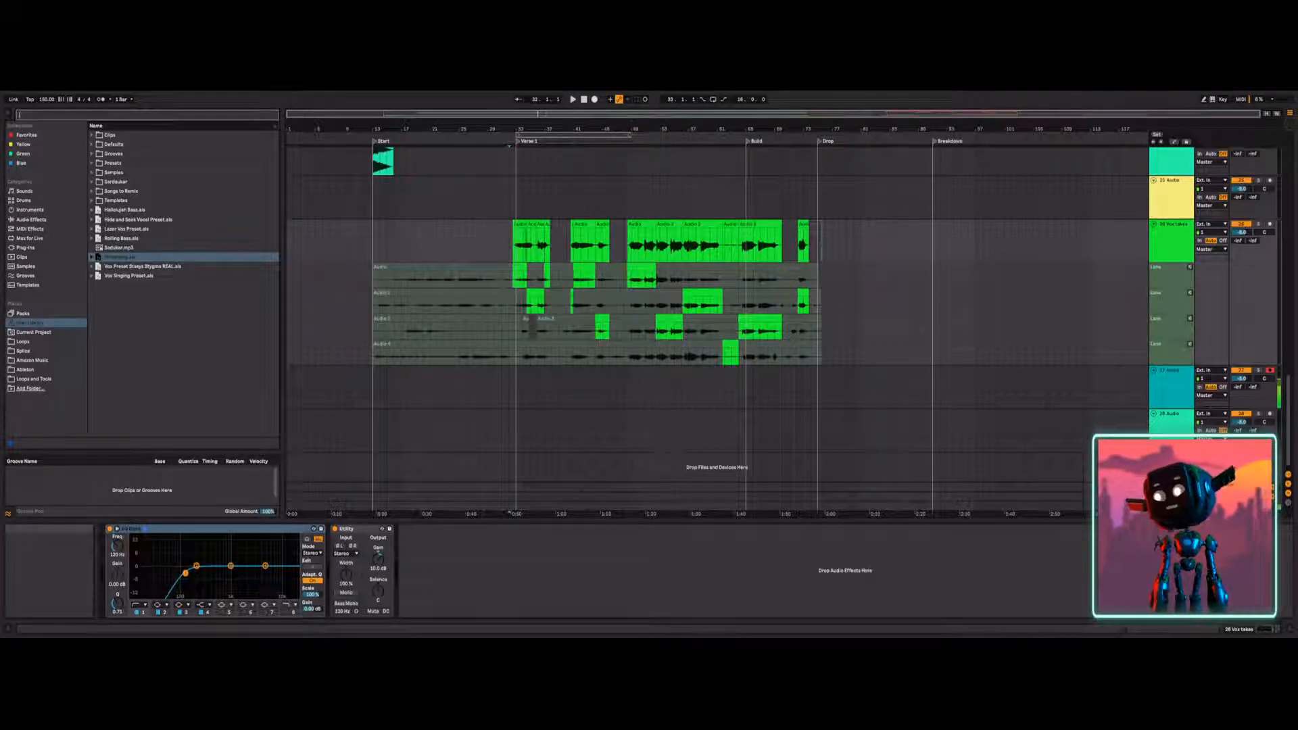
type("wave")
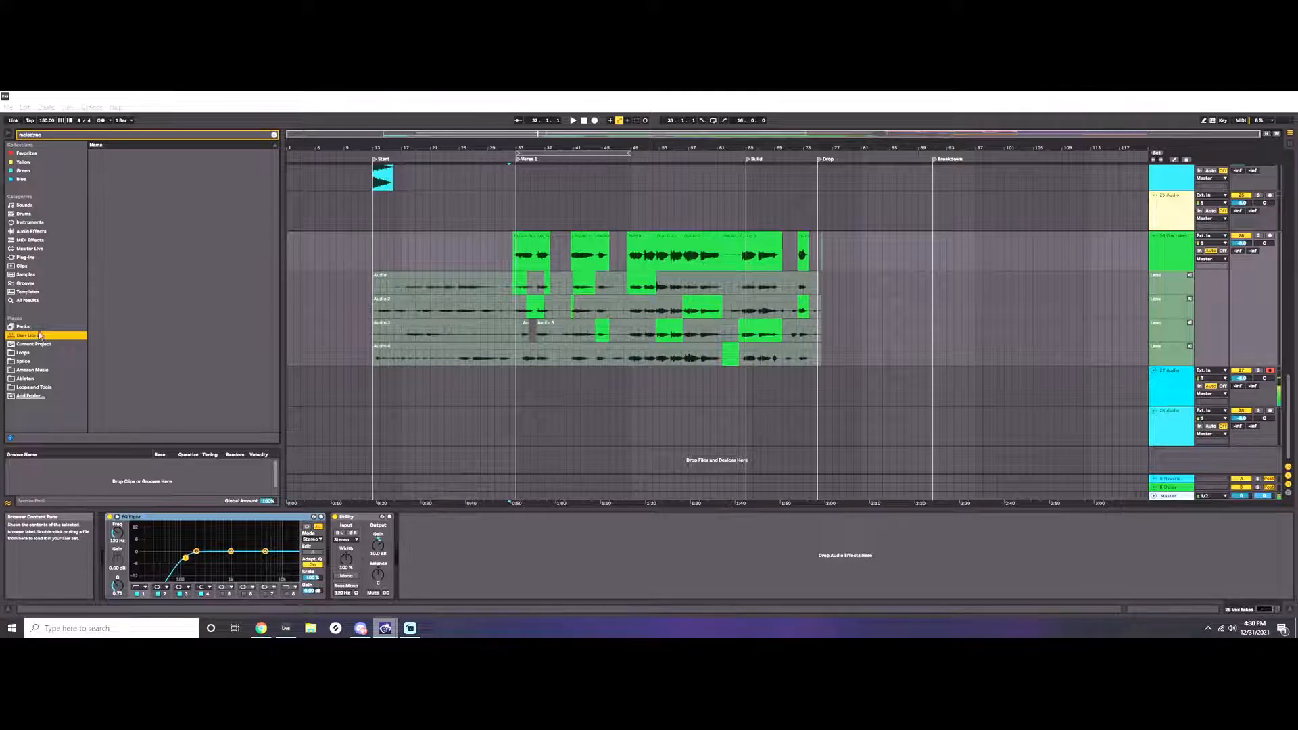
left_click(25, 258)
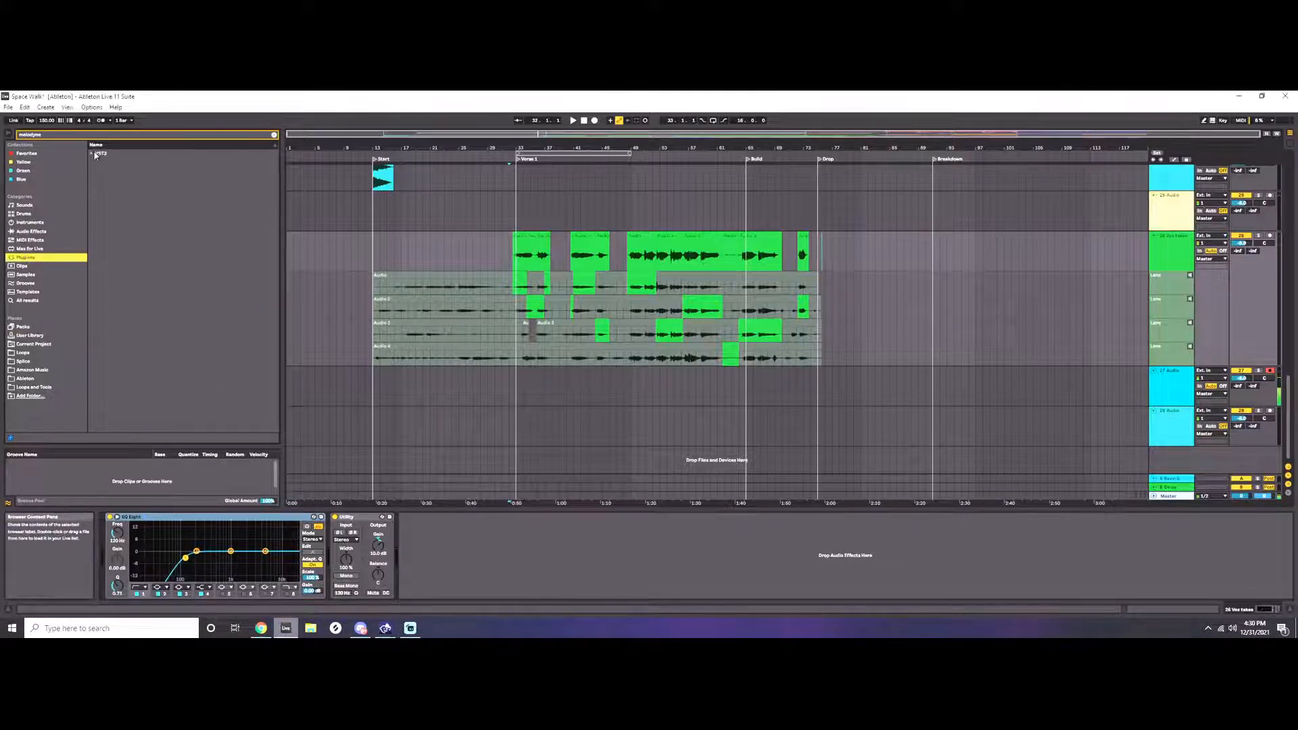
left_click(93, 153)
left_click(98, 162)
left_click(103, 171)
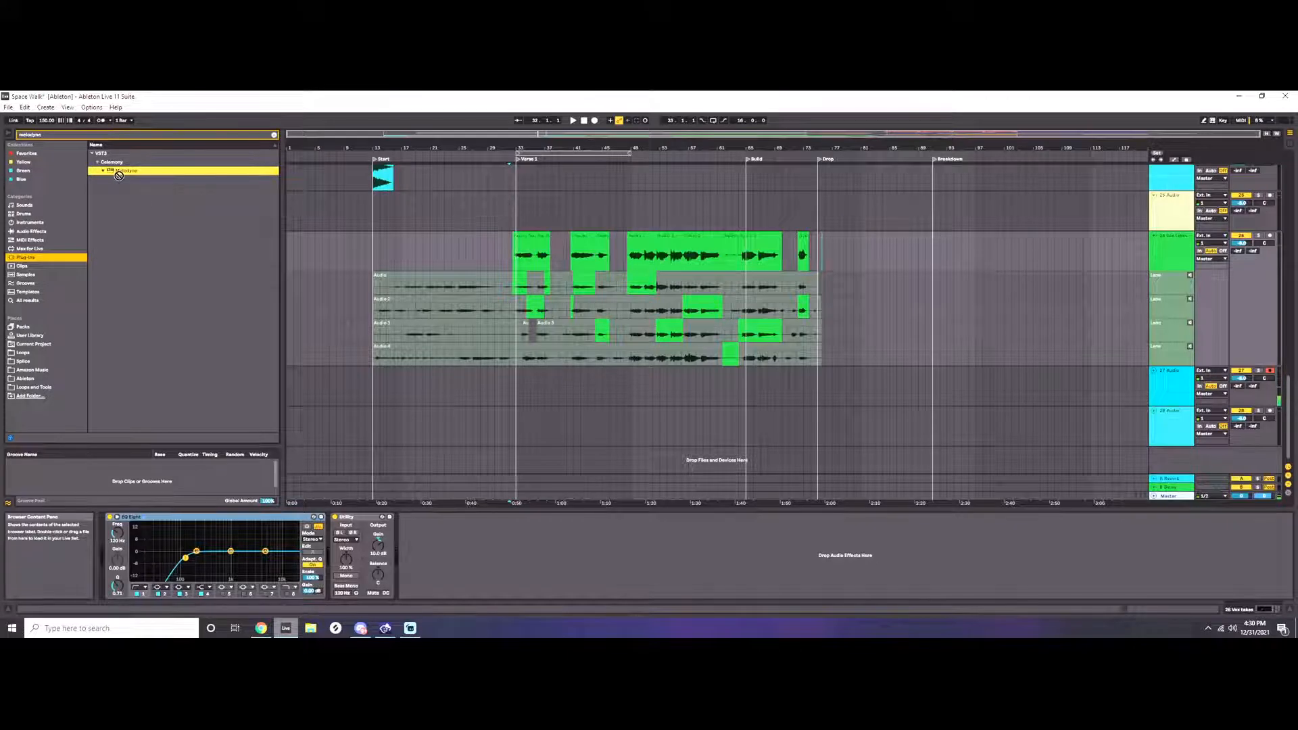
Consolidate the comped vocal from bar 32 to bar 75 into a single clip and select the Vox takes track.
left_click(823, 248)
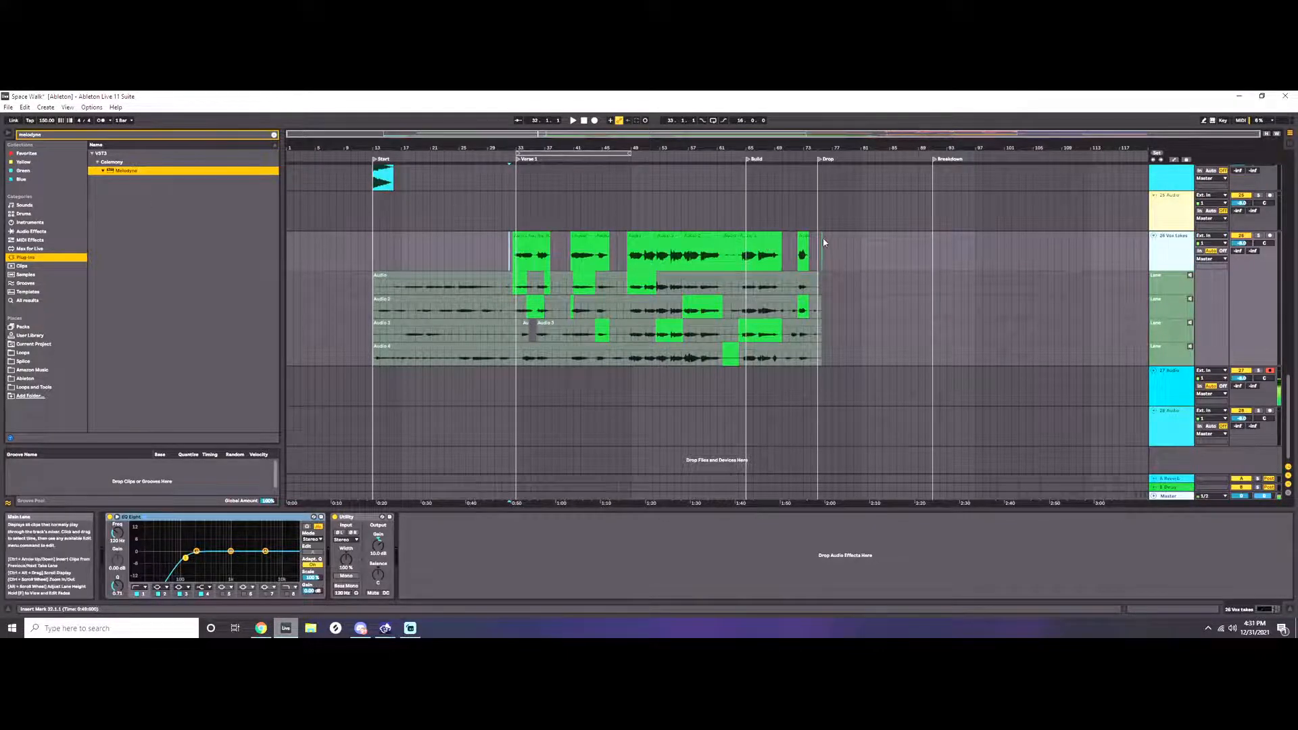
left_click_drag(820, 243, 509, 250)
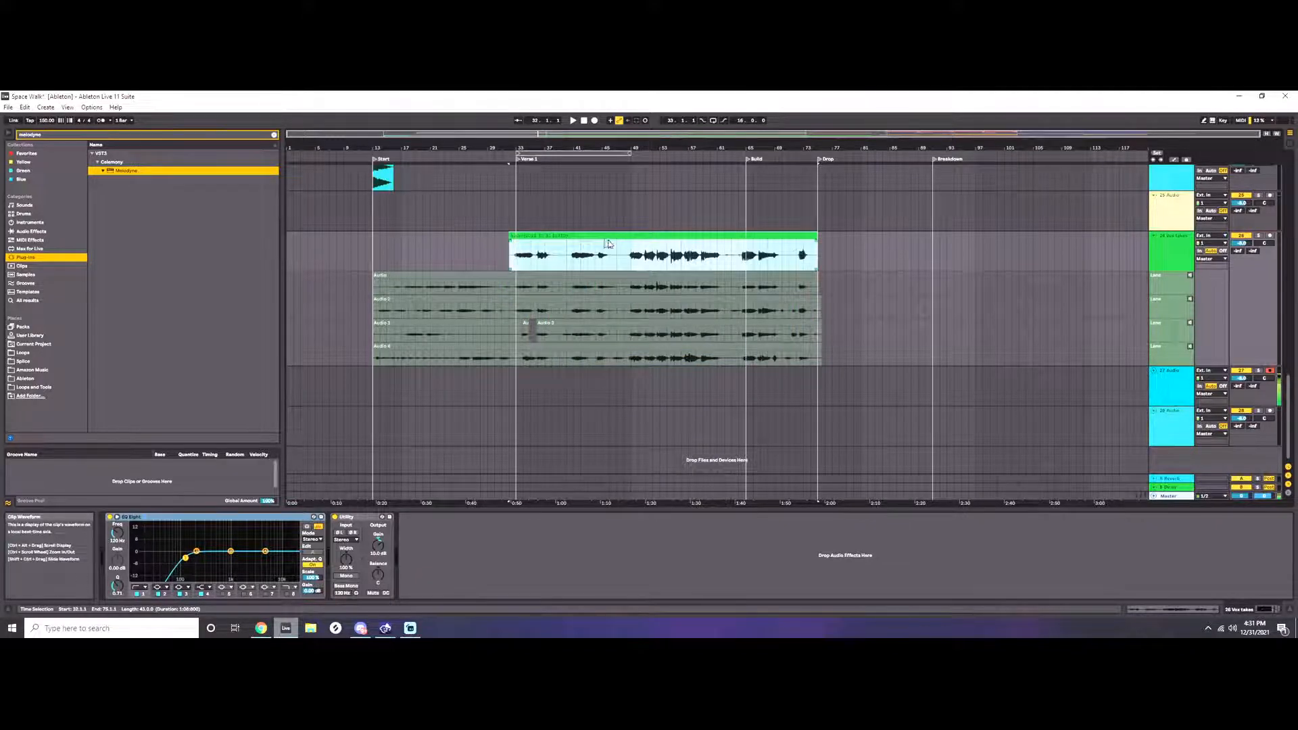
left_click(1178, 246)
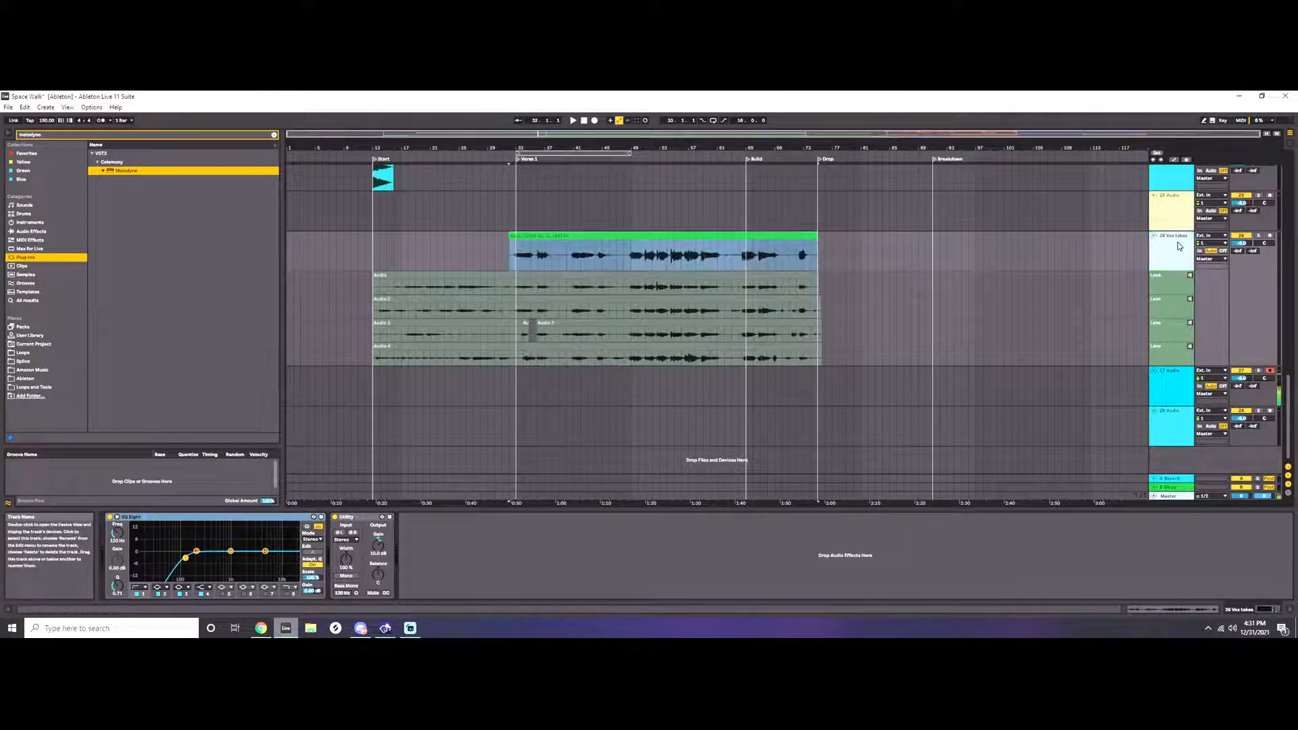
Duplicate the Vox takes track and delete all four take lanes from the duplicate.
key("ctrl+d")
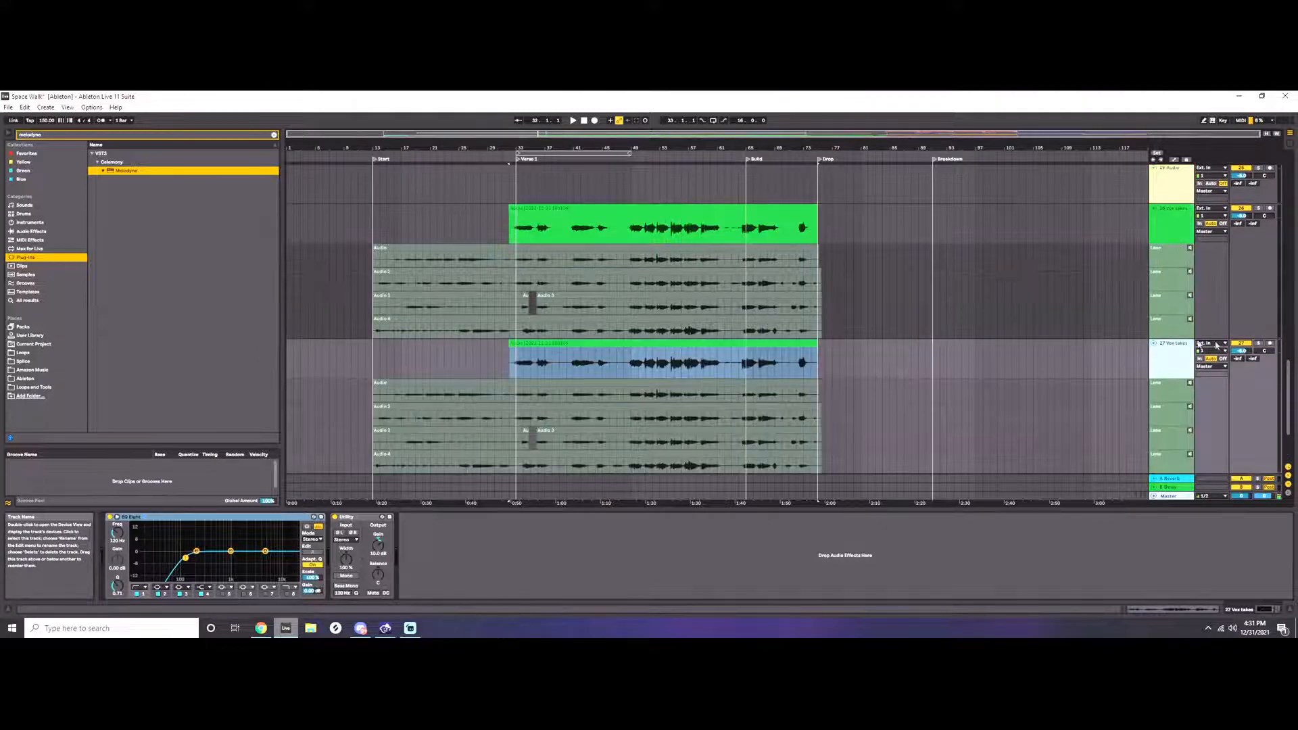
left_click(1172, 391)
left_click(1167, 467, "shift")
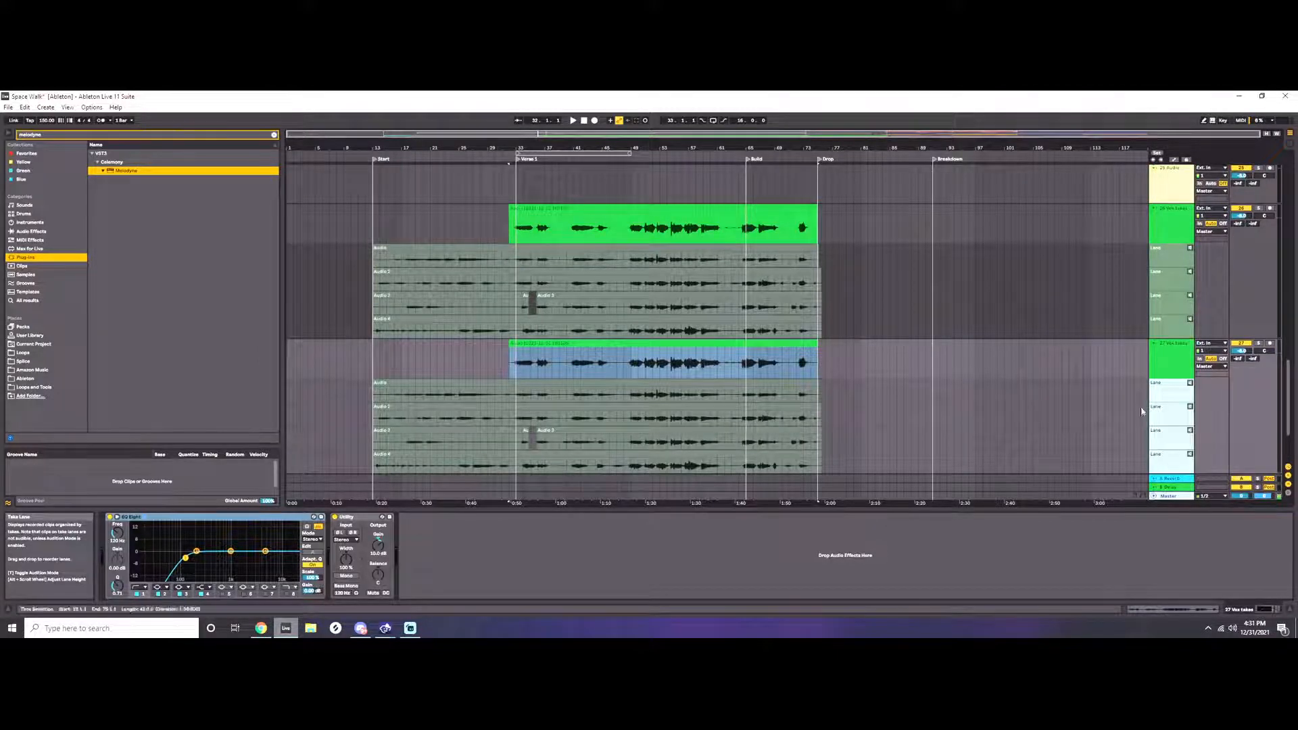
key("Delete")
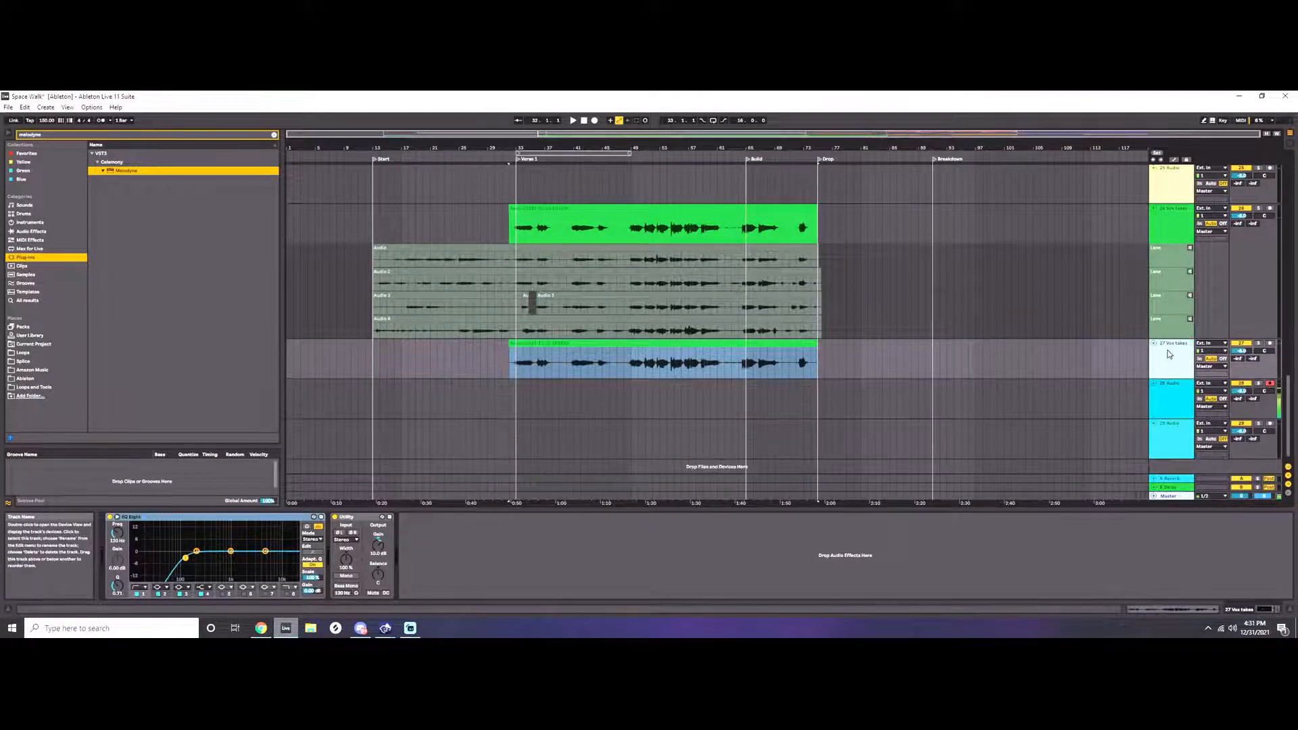
Fold and deactivate the original Vox takes track, and move it below the last audio track as a backup.
scroll(820, 280, "up", 1)
left_click(1154, 227)
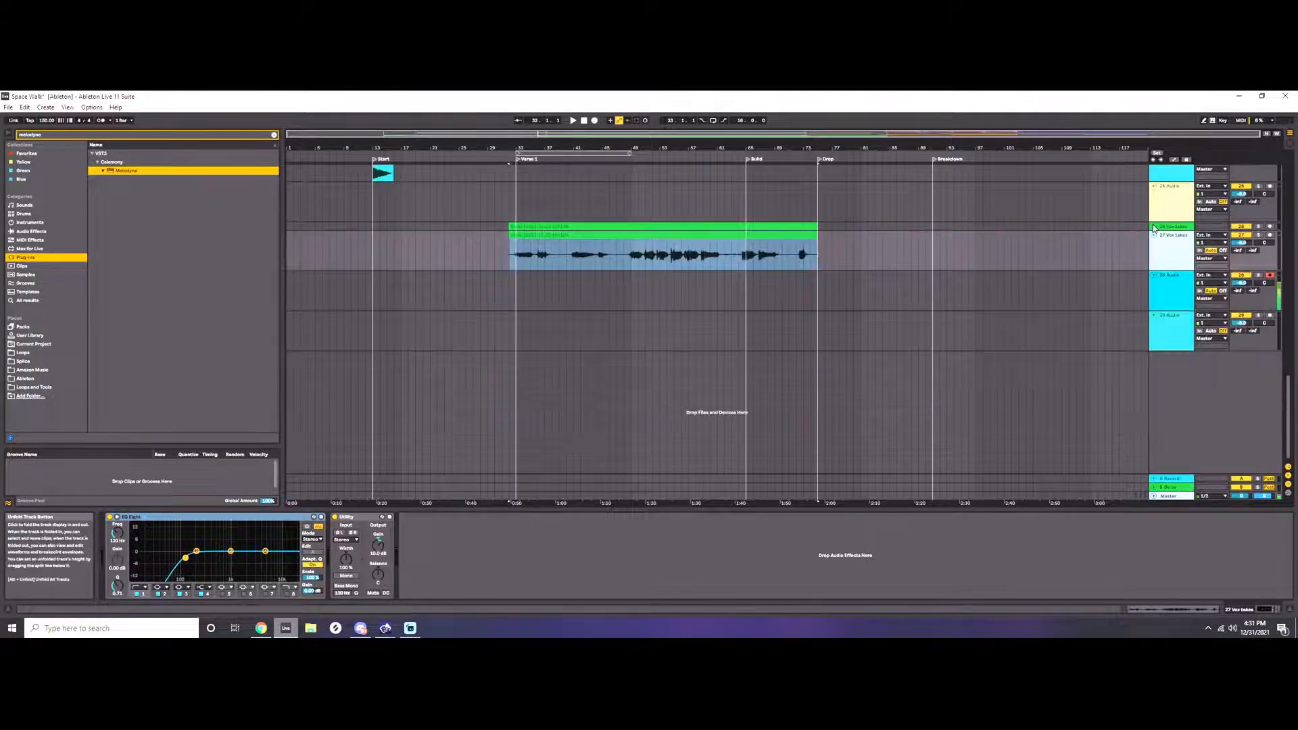
left_click(1153, 253)
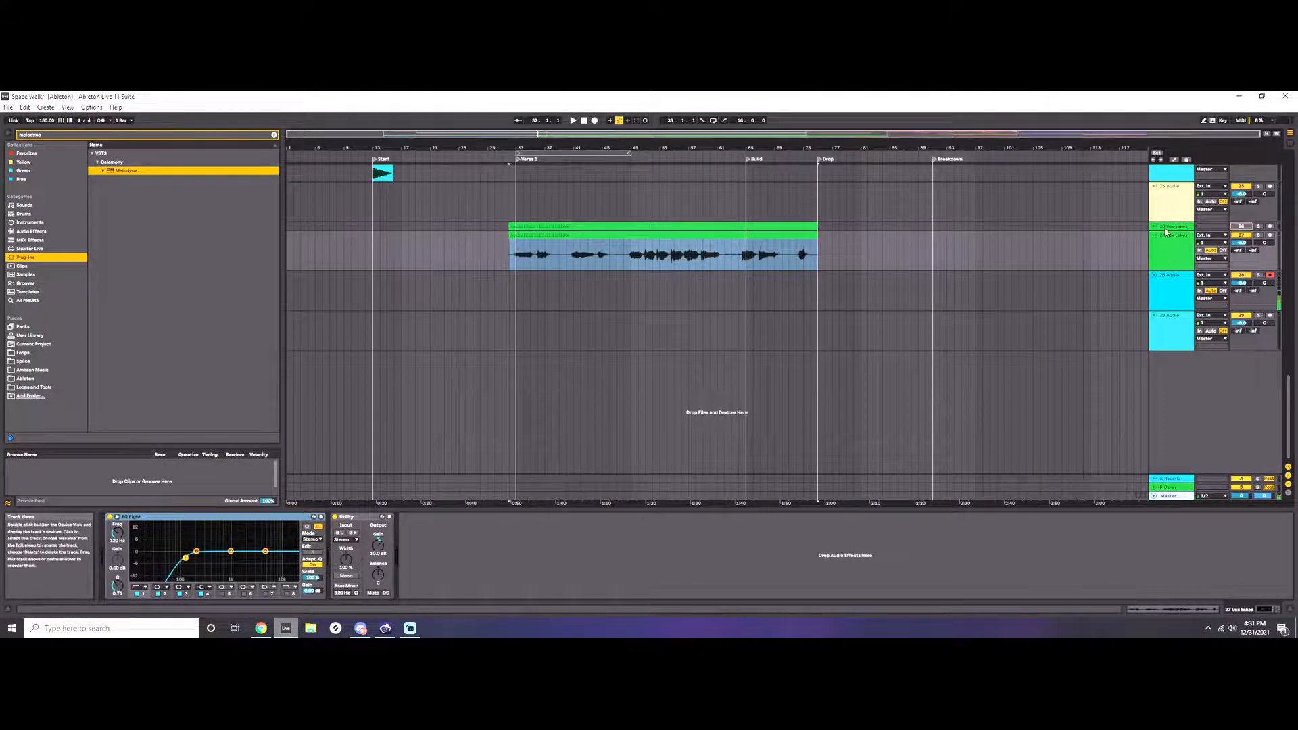
left_click_drag(1165, 228, 1173, 365)
scroll(741, 329, "up", 2)
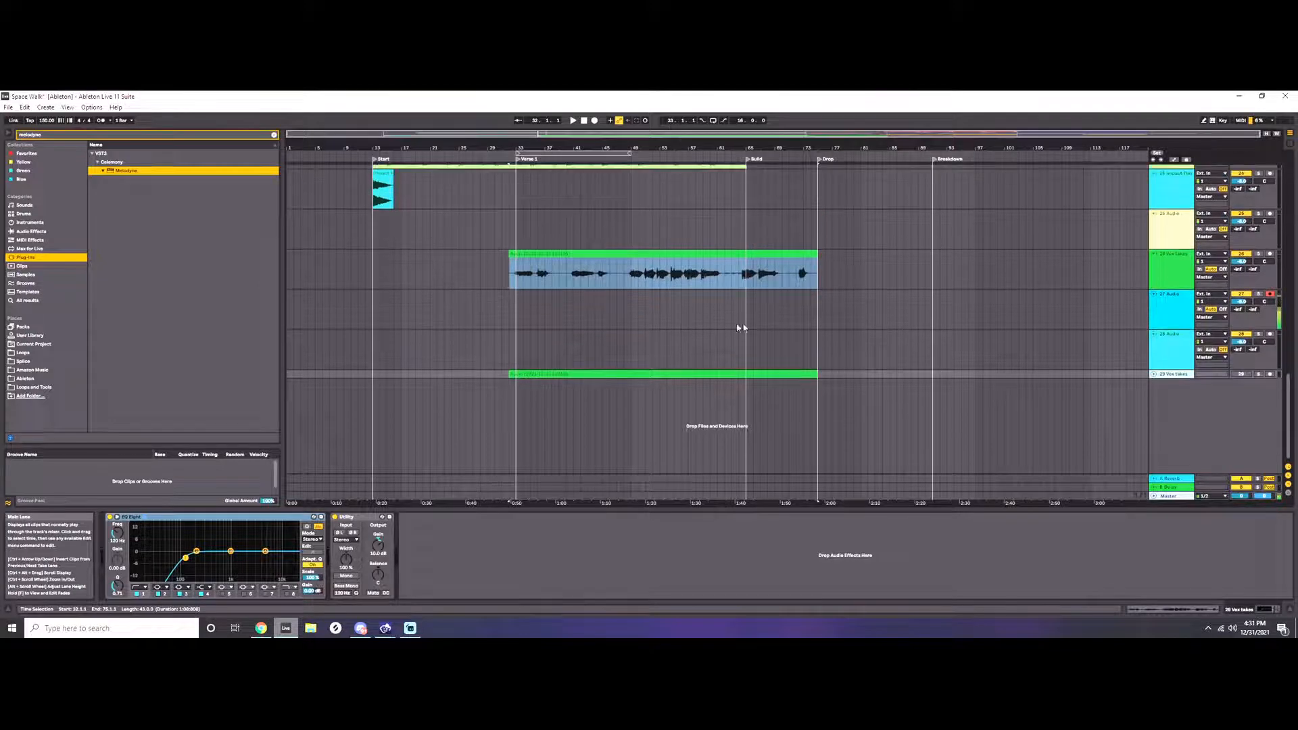
Select the consolidated vocal clip and load Melodyne onto its track after the Utility device.
left_click(537, 265)
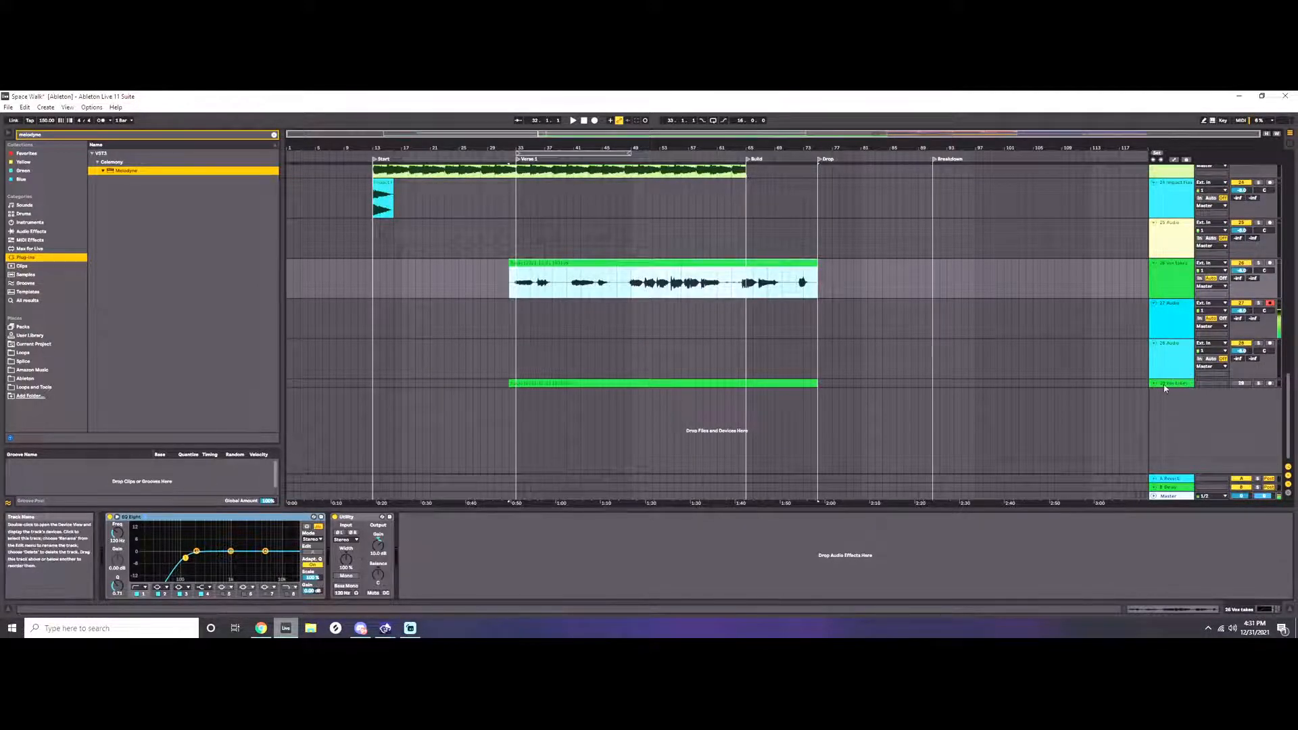
left_click(511, 282)
left_click_drag(128, 171, 543, 289)
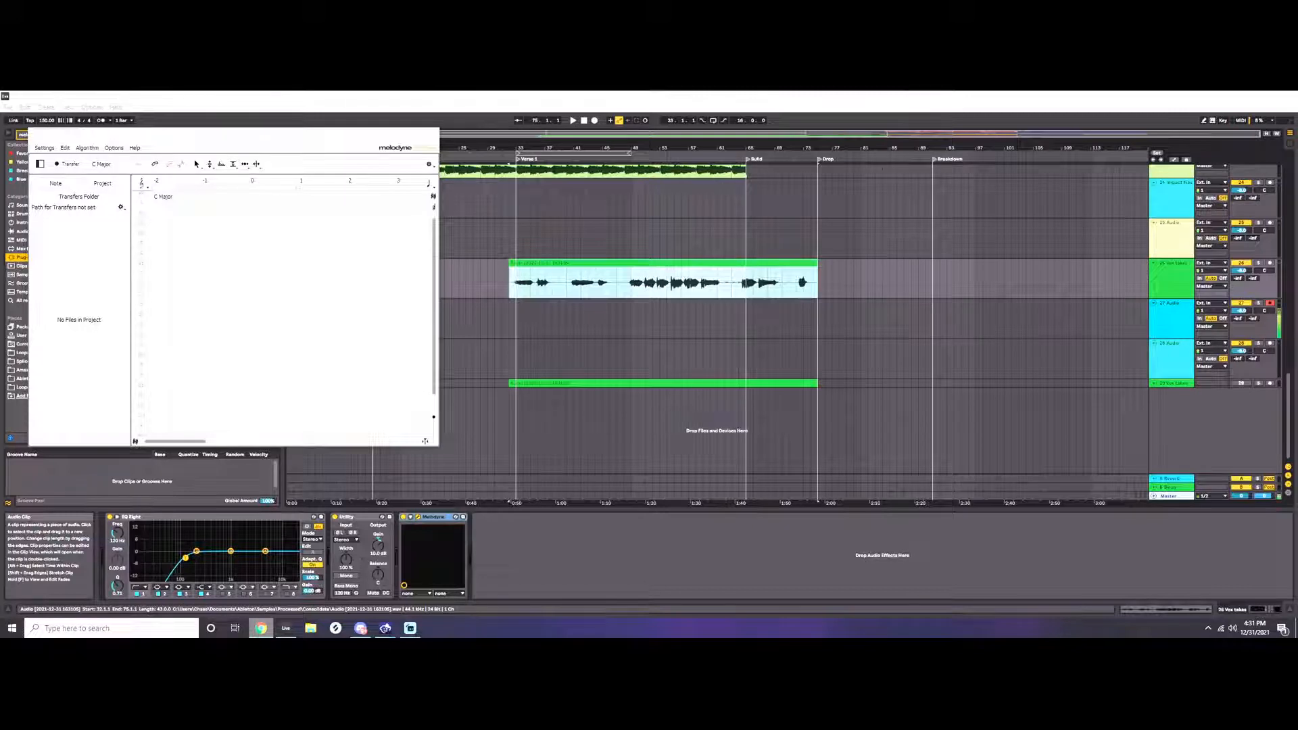
key("alt+Tab")
key("alt+Tab")
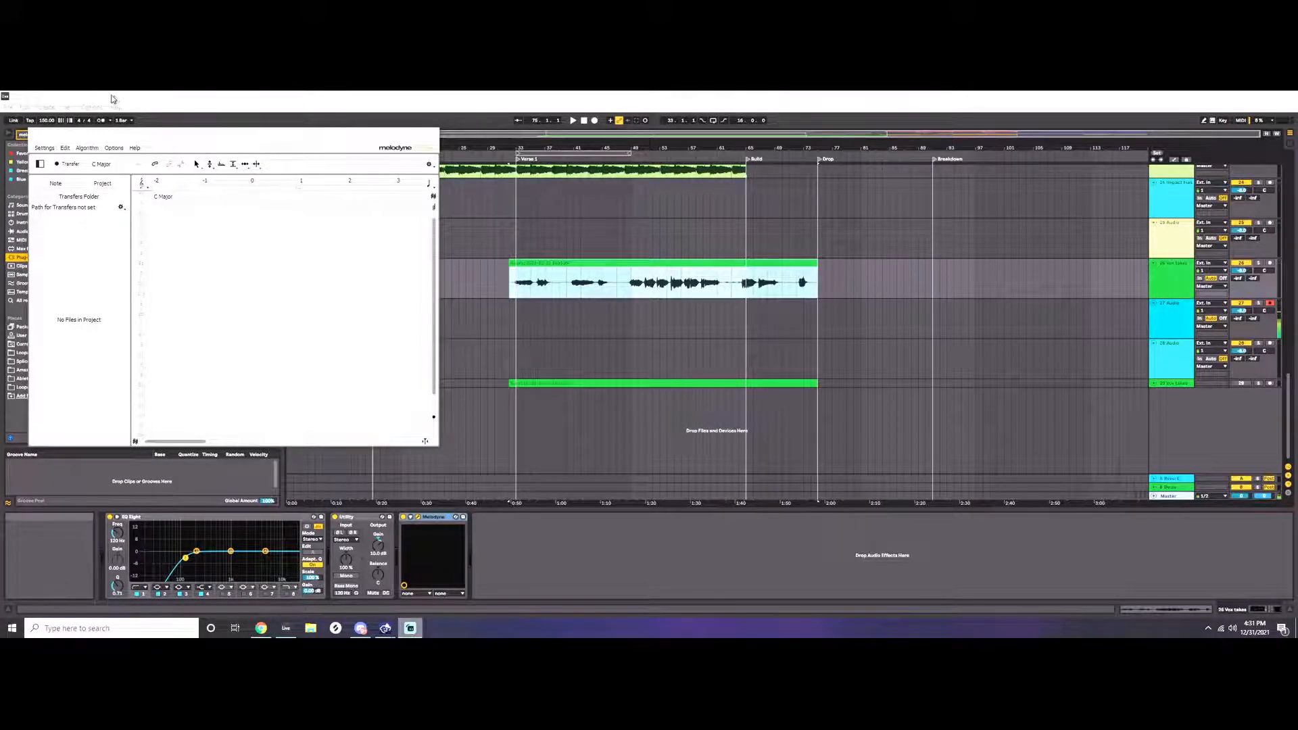
Set the insert marker to the clip start at bar 32, arm Melodyne's Transfer and play the vocal through into it.
left_click(510, 237)
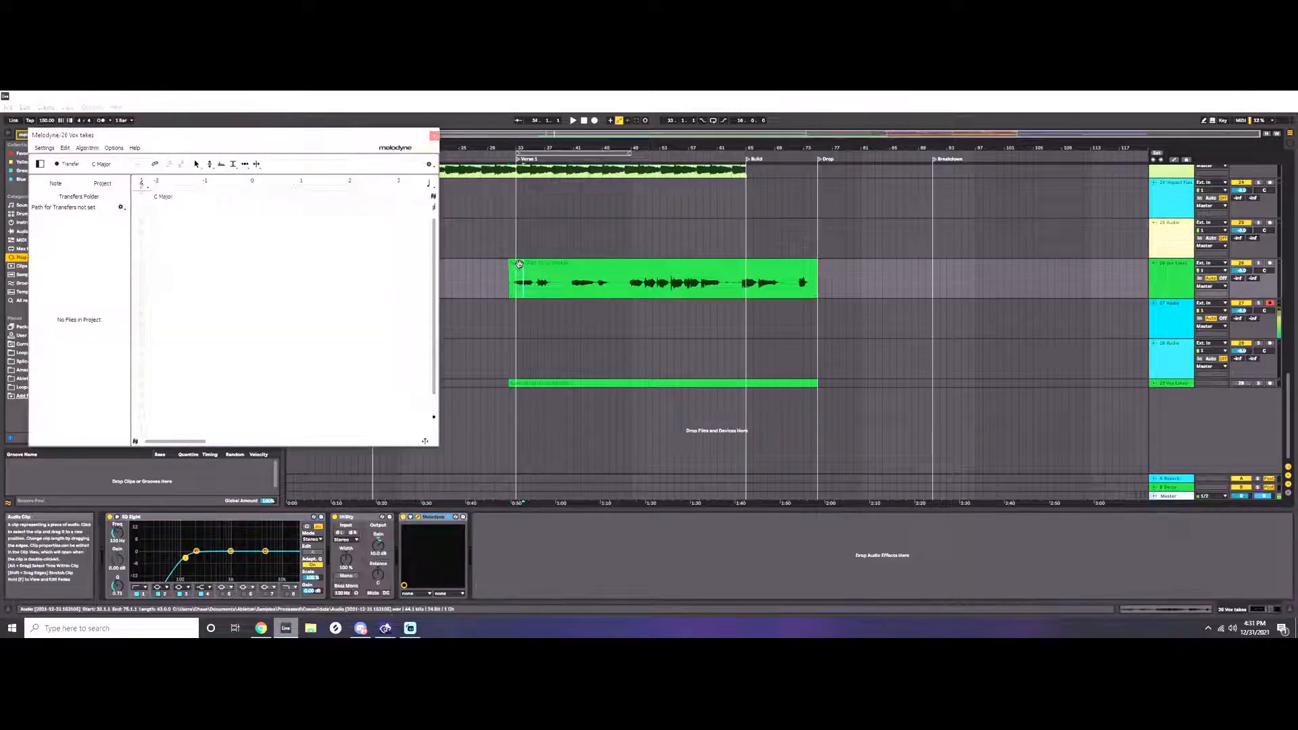
left_click(509, 244)
left_click(507, 270)
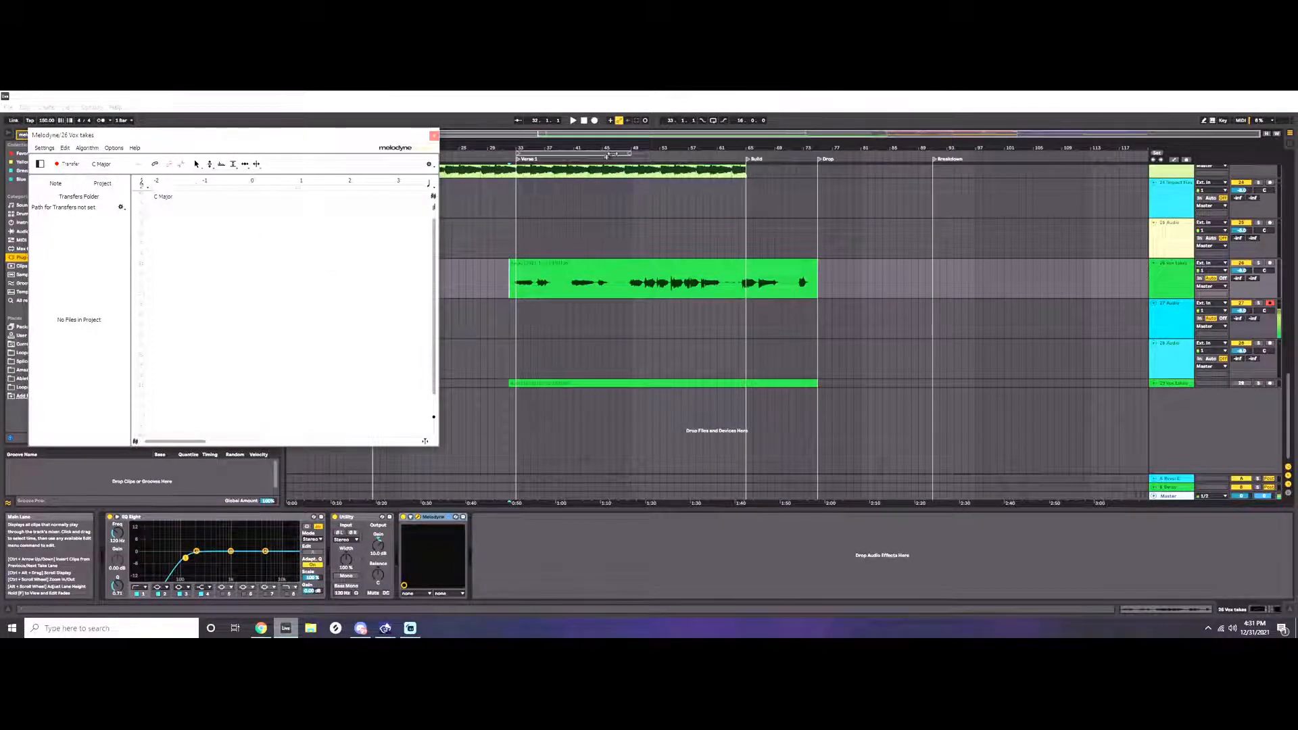
left_click(574, 121)
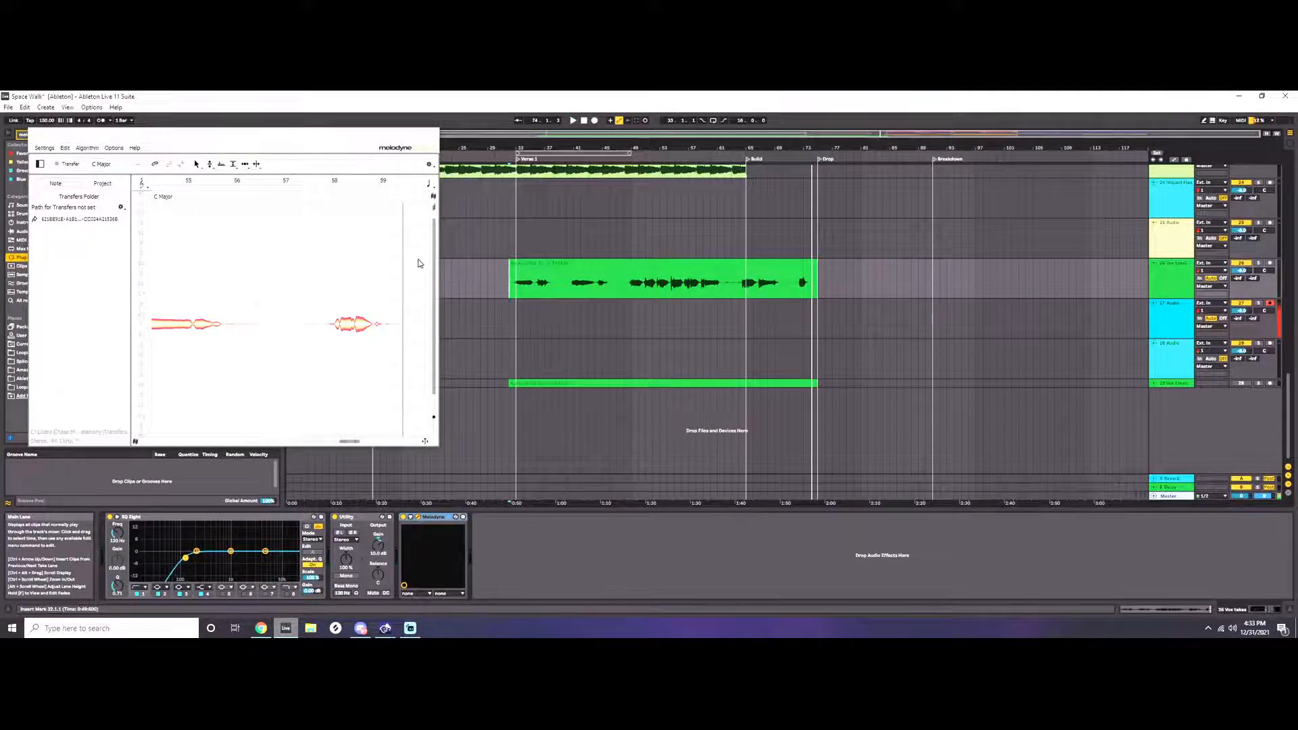
Enlarge the Melodyne window, fit the whole transferred vocal in view and select all its notes.
left_click_drag(383, 135, 505, 142)
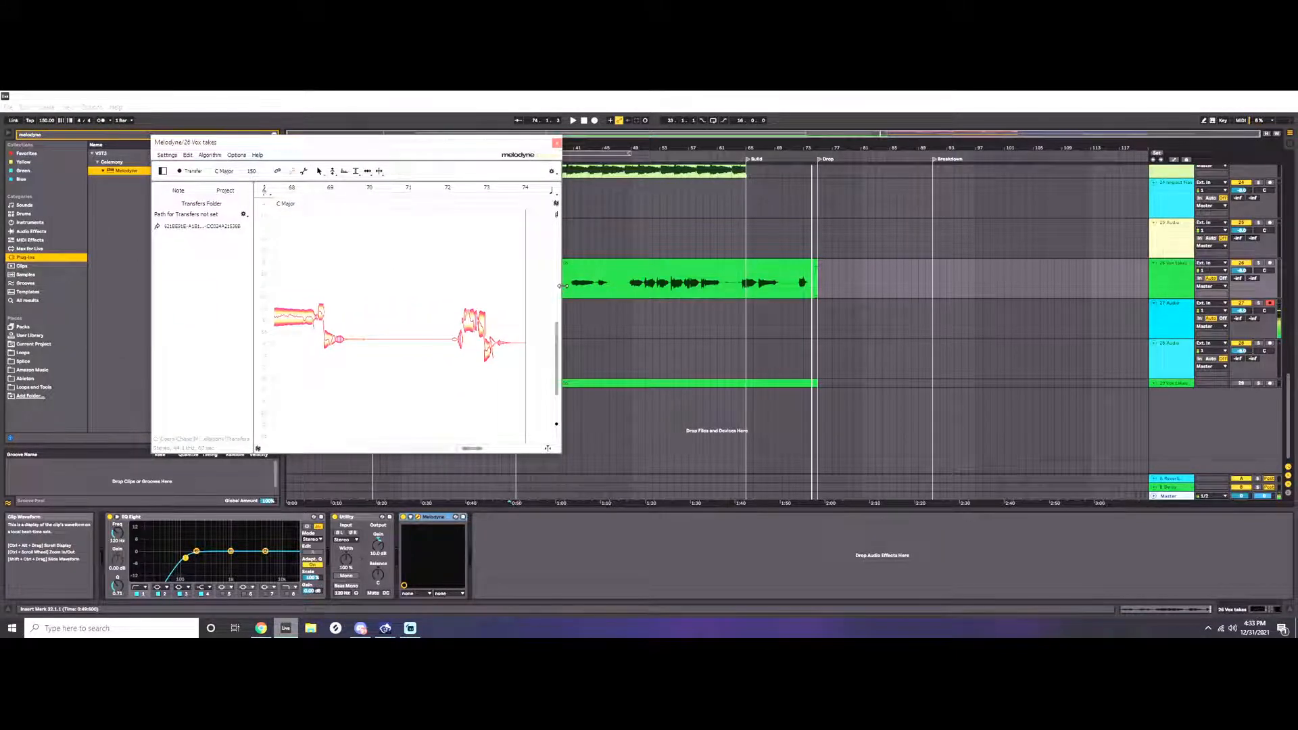
left_click_drag(561, 286, 1174, 561)
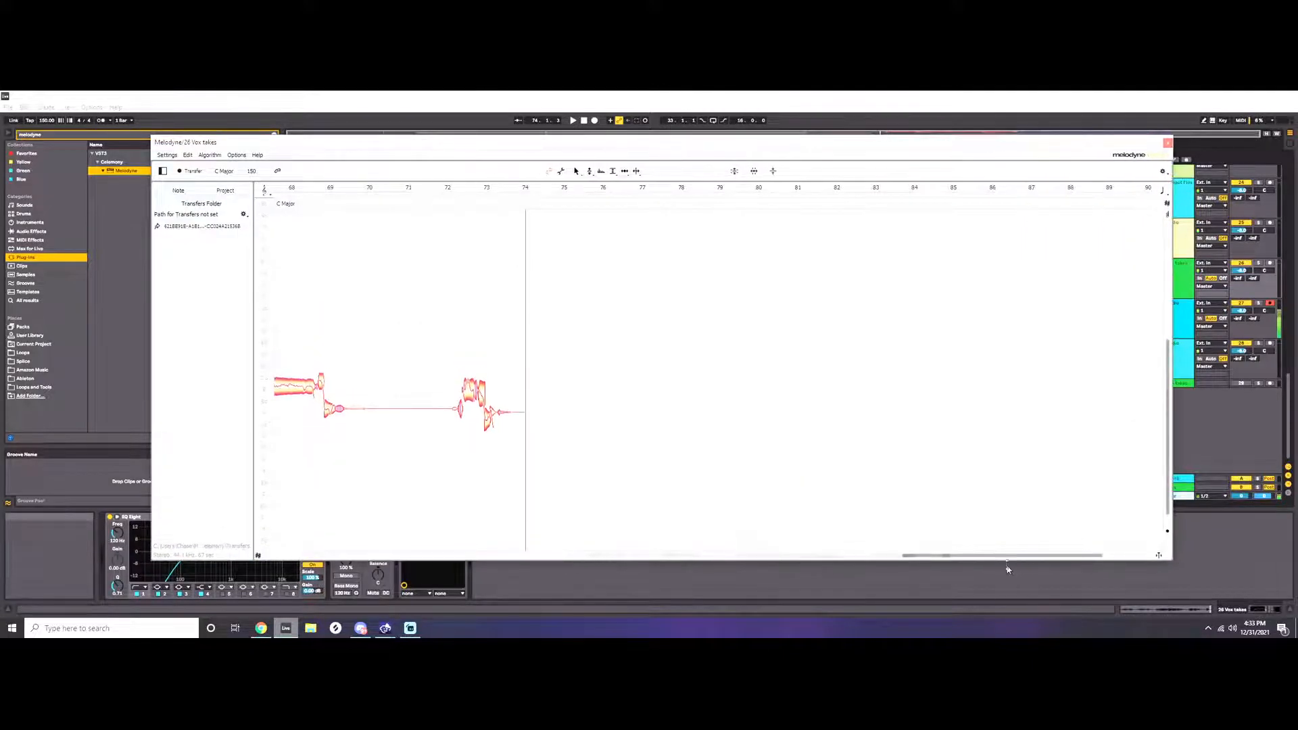
left_click_drag(1016, 558, 878, 545)
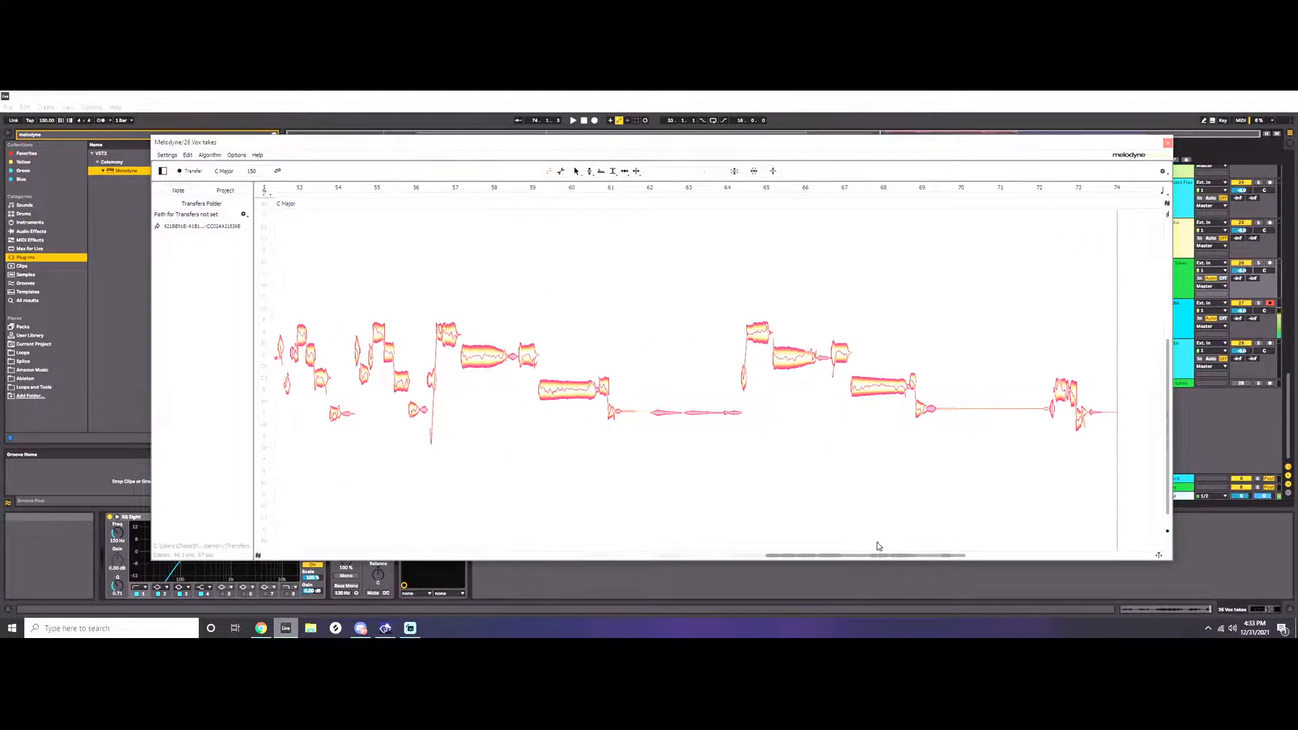
left_click_drag(765, 558, 548, 537)
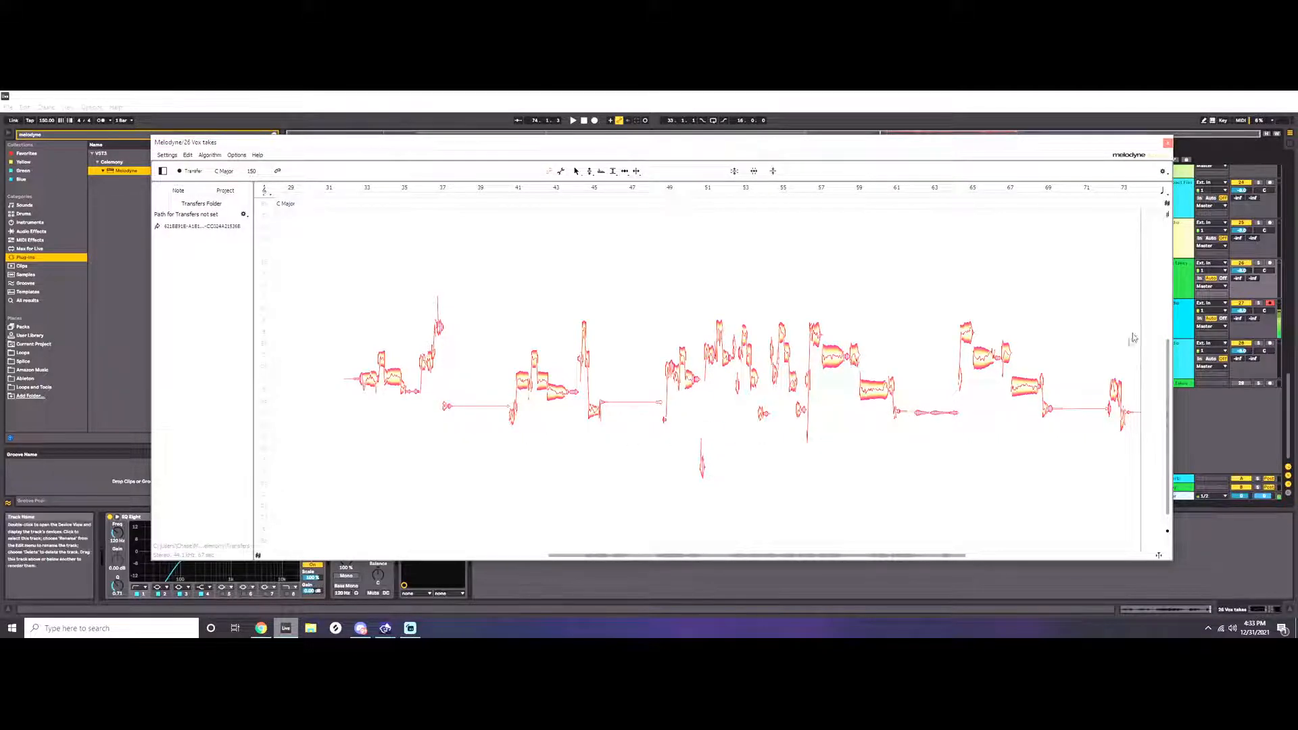
left_click_drag(1147, 285, 432, 526)
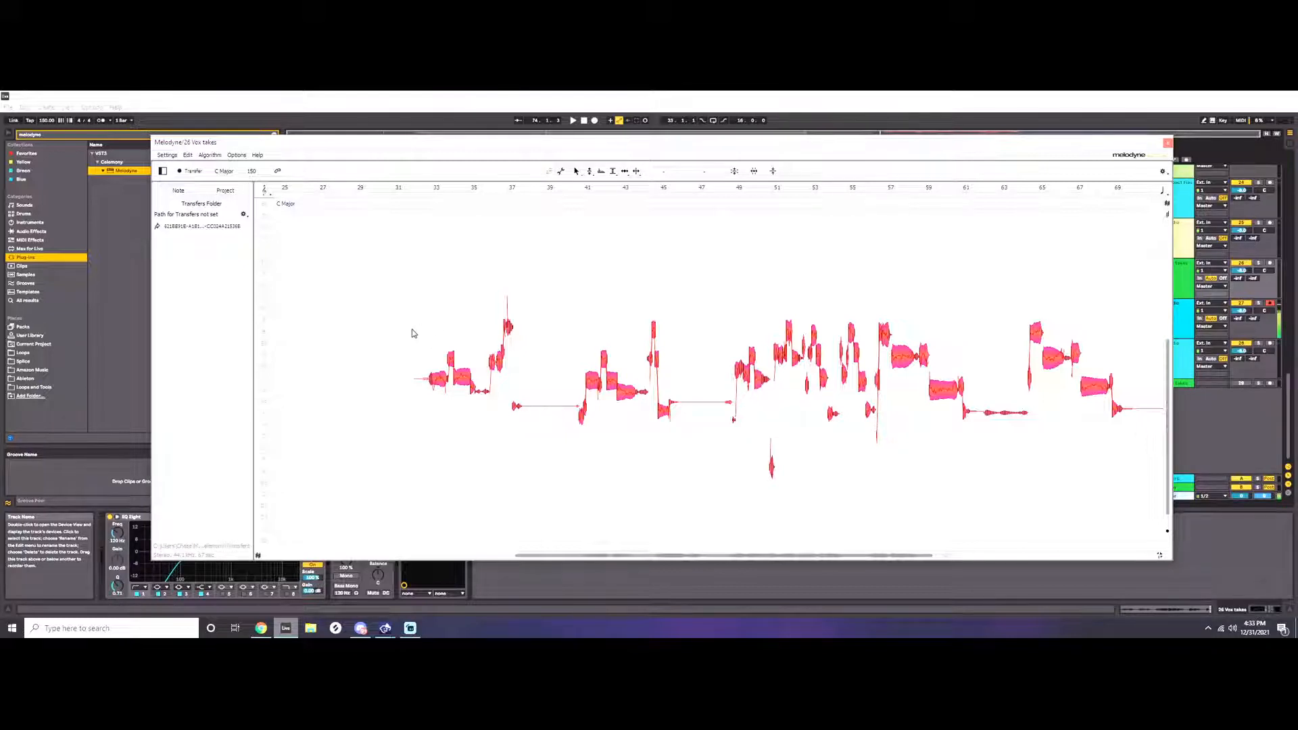
left_click_drag(517, 146, 522, 166)
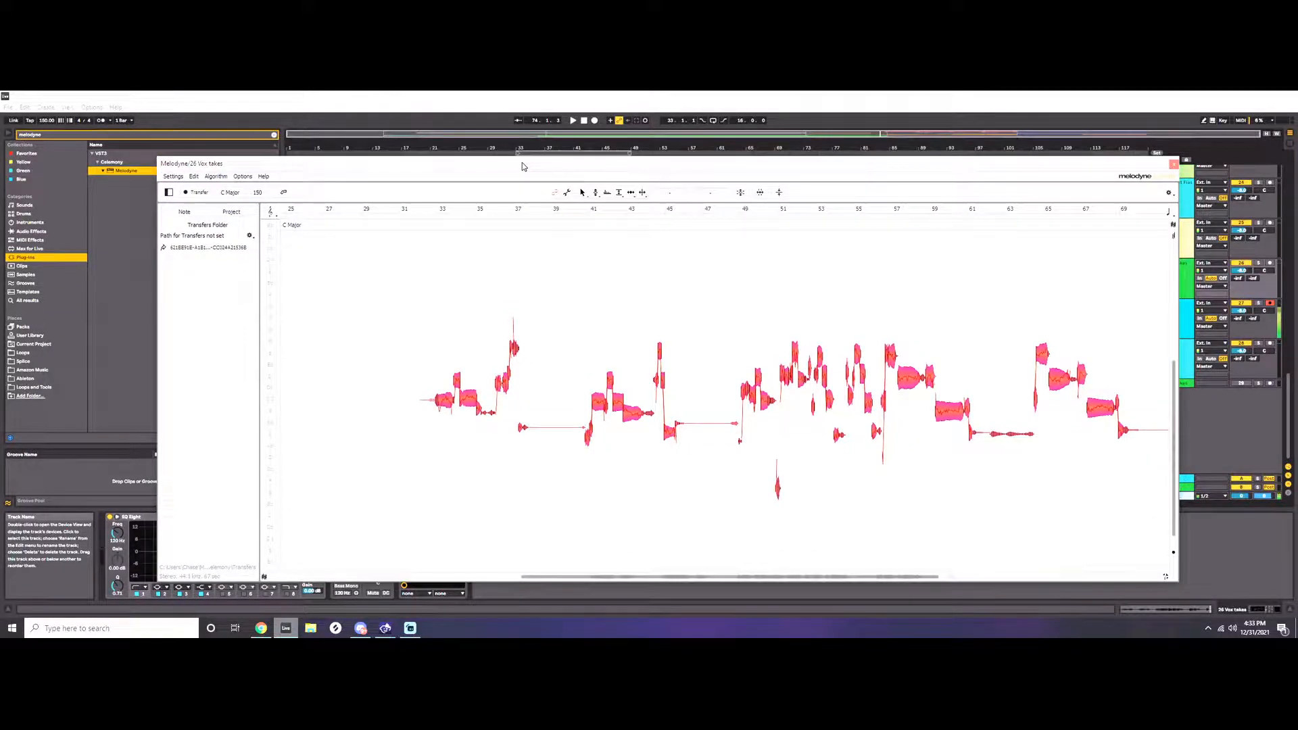
Level the selected notes by making quiet notes 88% louder and loud notes 26% quieter.
left_click(779, 195)
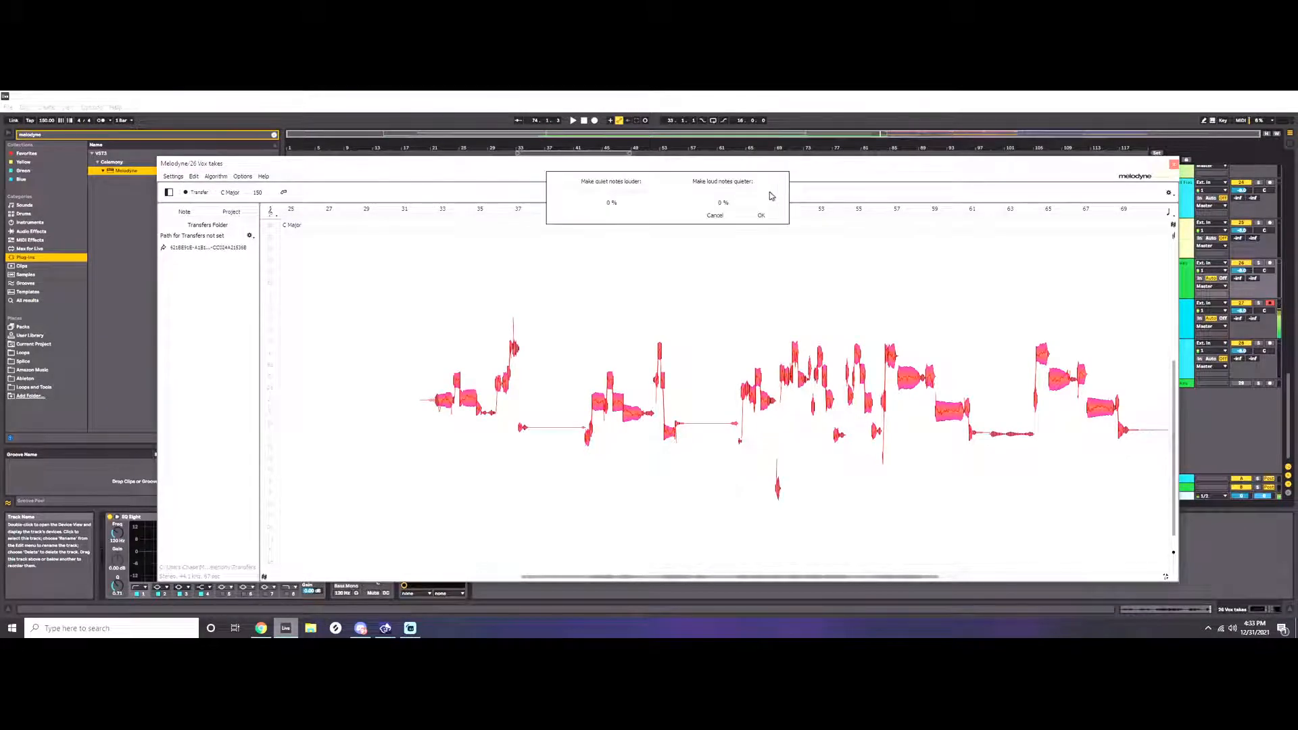
left_click_drag(769, 195, 748, 194)
left_click_drag(567, 195, 648, 197)
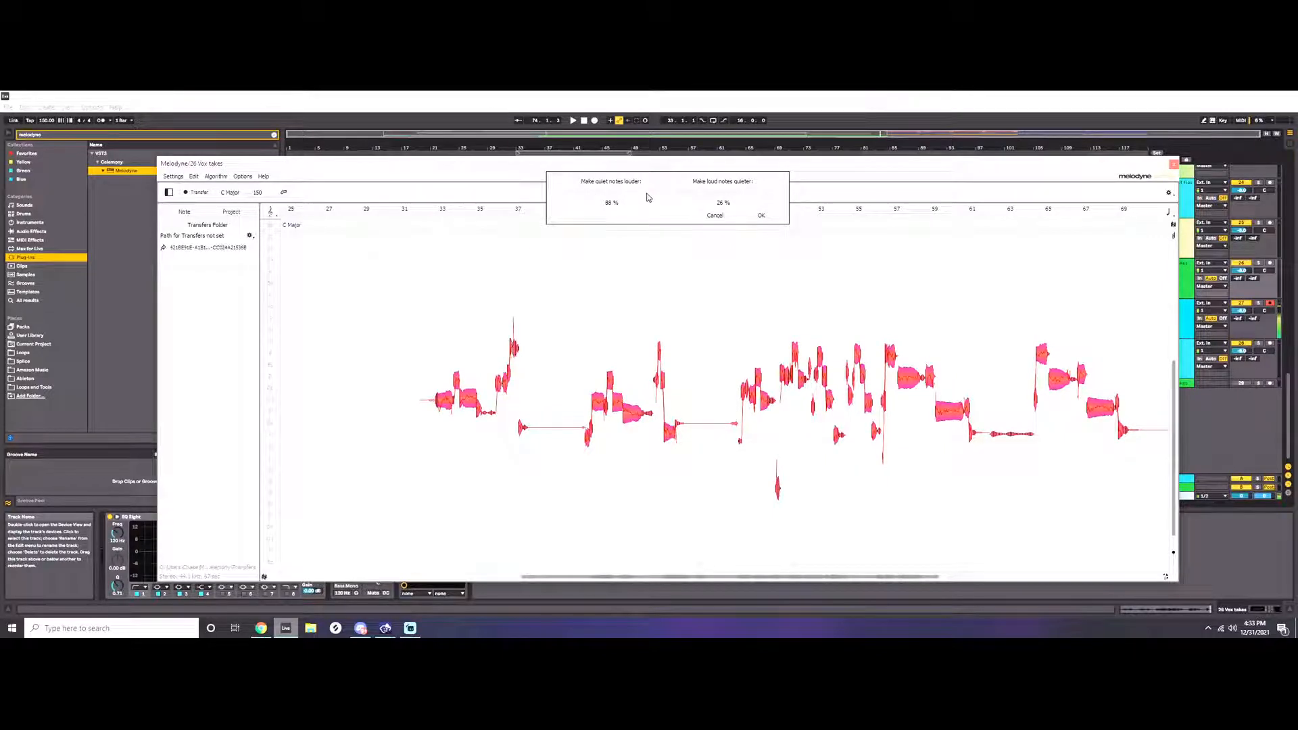
left_click(760, 217)
left_click(759, 193)
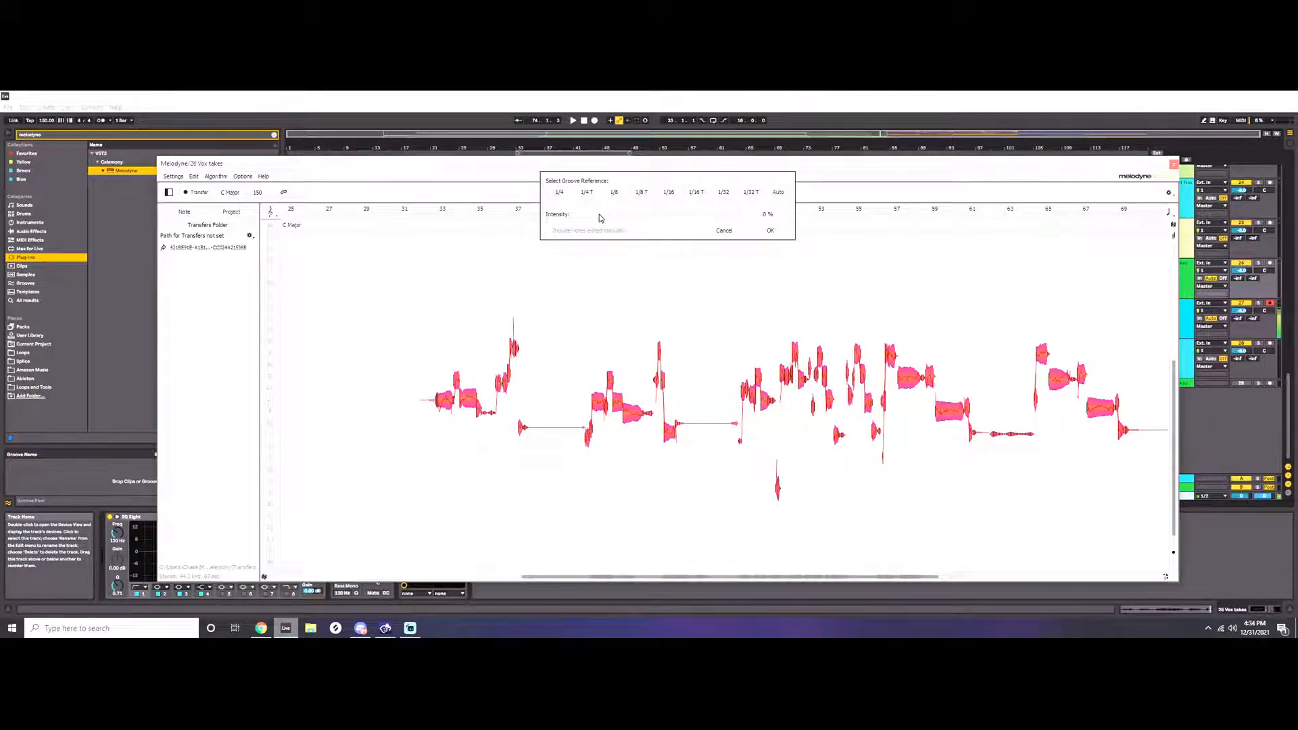
left_click_drag(620, 220, 628, 221)
left_click_drag(622, 217, 536, 221)
left_click(725, 231)
Apply pitch correction to all selected notes, adjusting both the pitch center and pitch drift amounts.
left_click(739, 195)
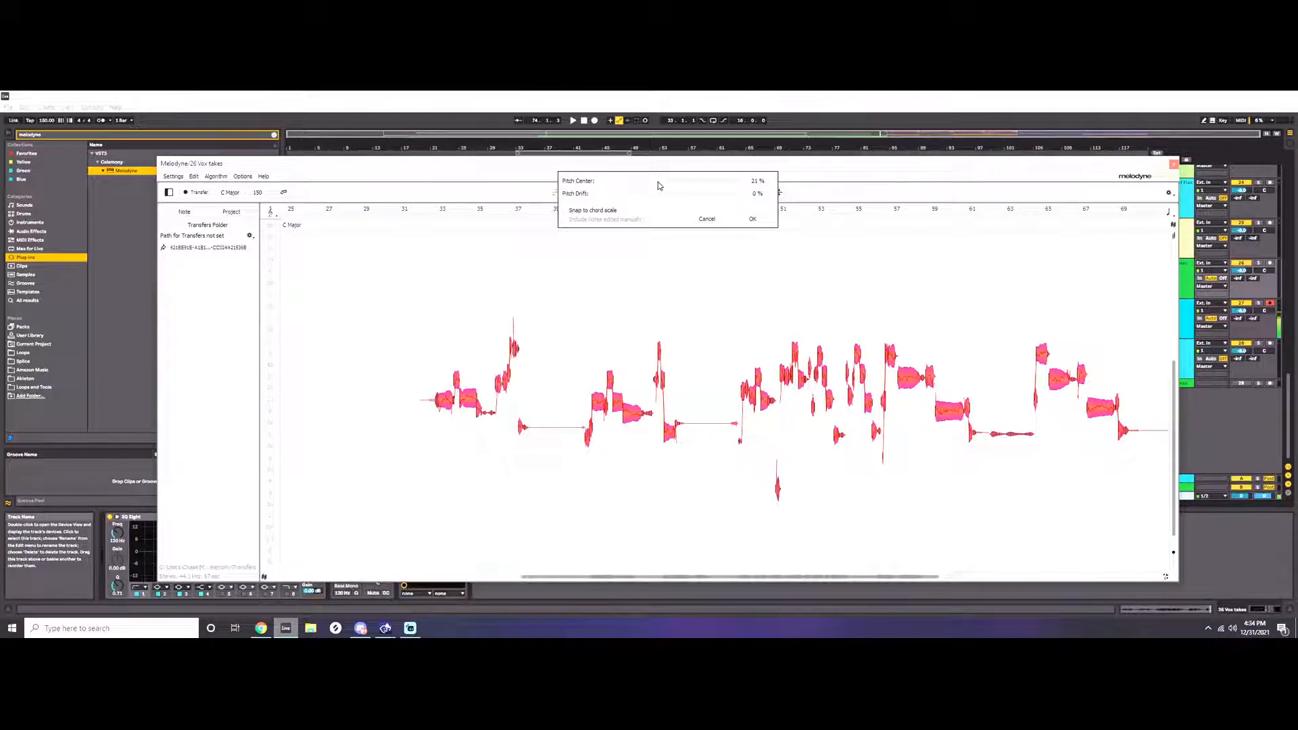
left_click_drag(659, 185, 740, 192)
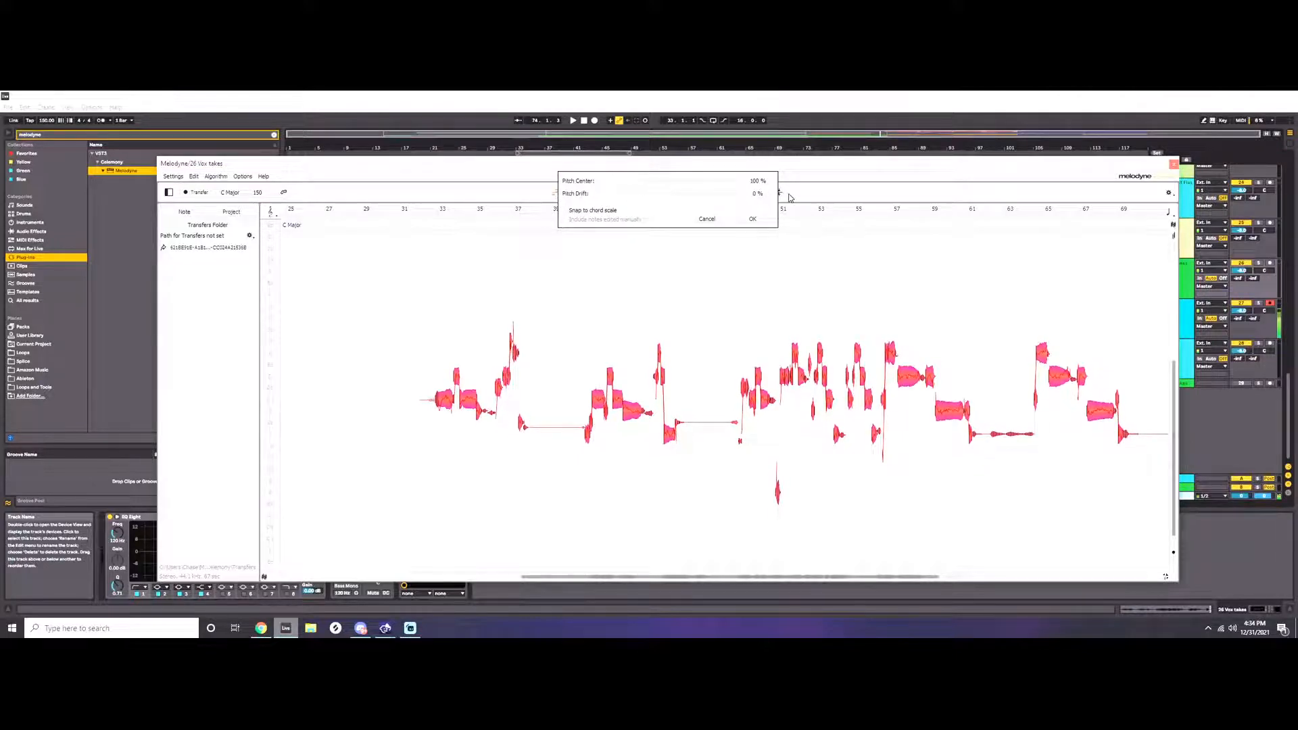
mouse_move(716, 203)
left_mouse_down()
mouse_move(757, 194)
mouse_move(673, 195)
mouse_move(744, 192)
mouse_move(698, 191)
mouse_move(715, 184)
left_mouse_up()
mouse_move(638, 198)
left_mouse_down()
mouse_move(668, 197)
mouse_move(634, 199)
left_mouse_up()
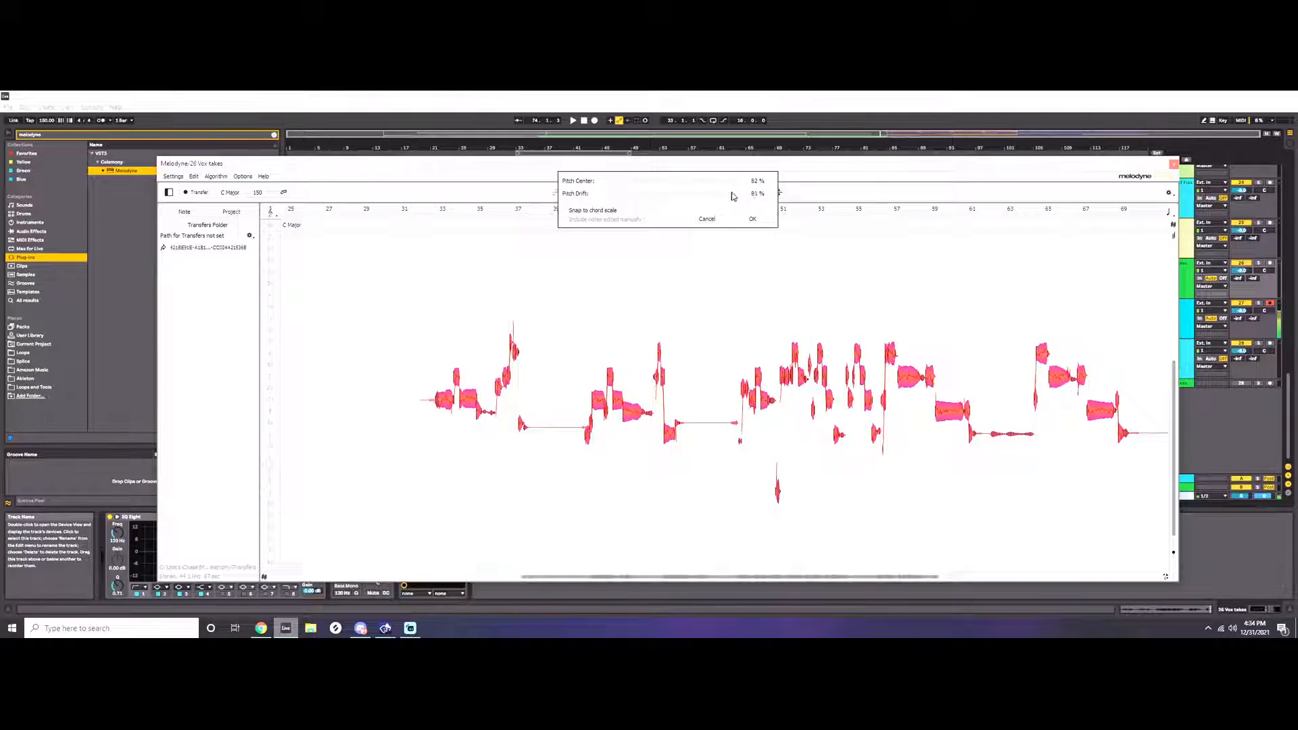
left_click_drag(733, 196, 753, 196)
left_click(752, 220)
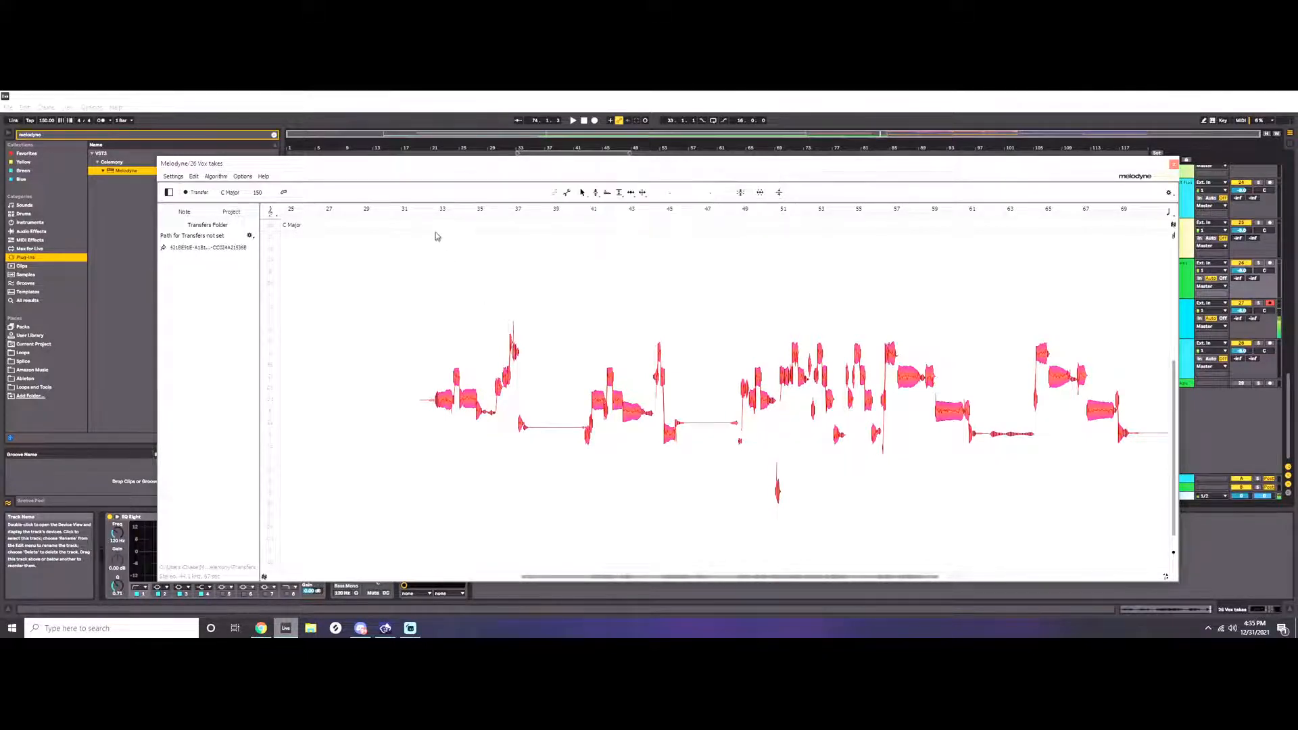
Reselect all the notes, snap them to the nearest semitones, and audition the corrected opening of the vocal.
key("space")
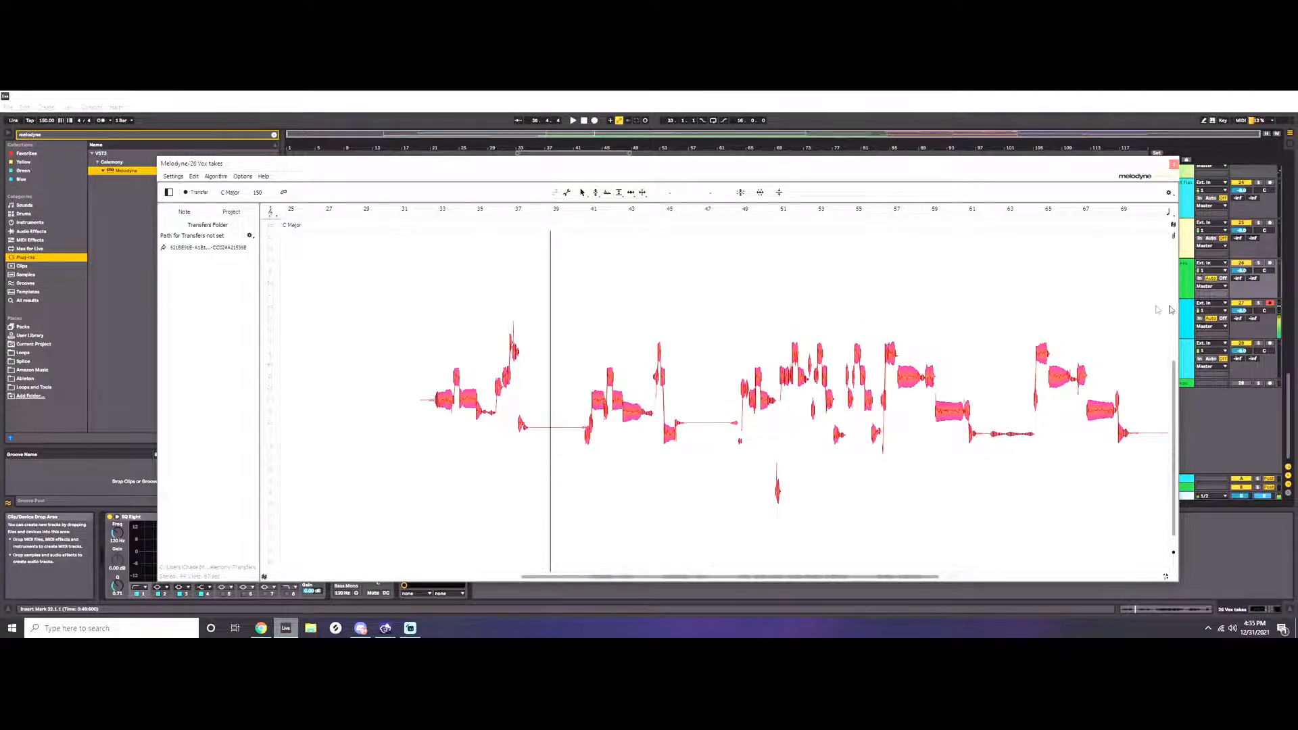
left_click_drag(1140, 307, 293, 531)
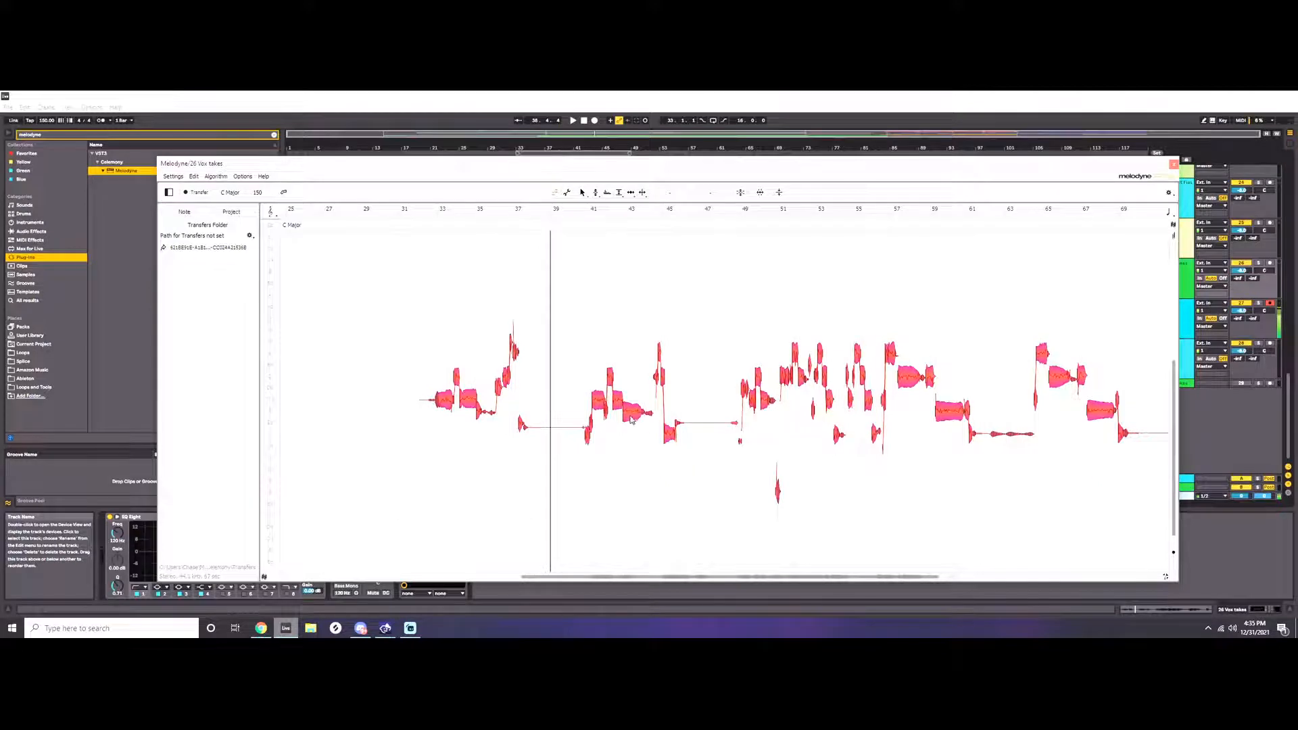
left_click_drag(632, 414, 633, 410)
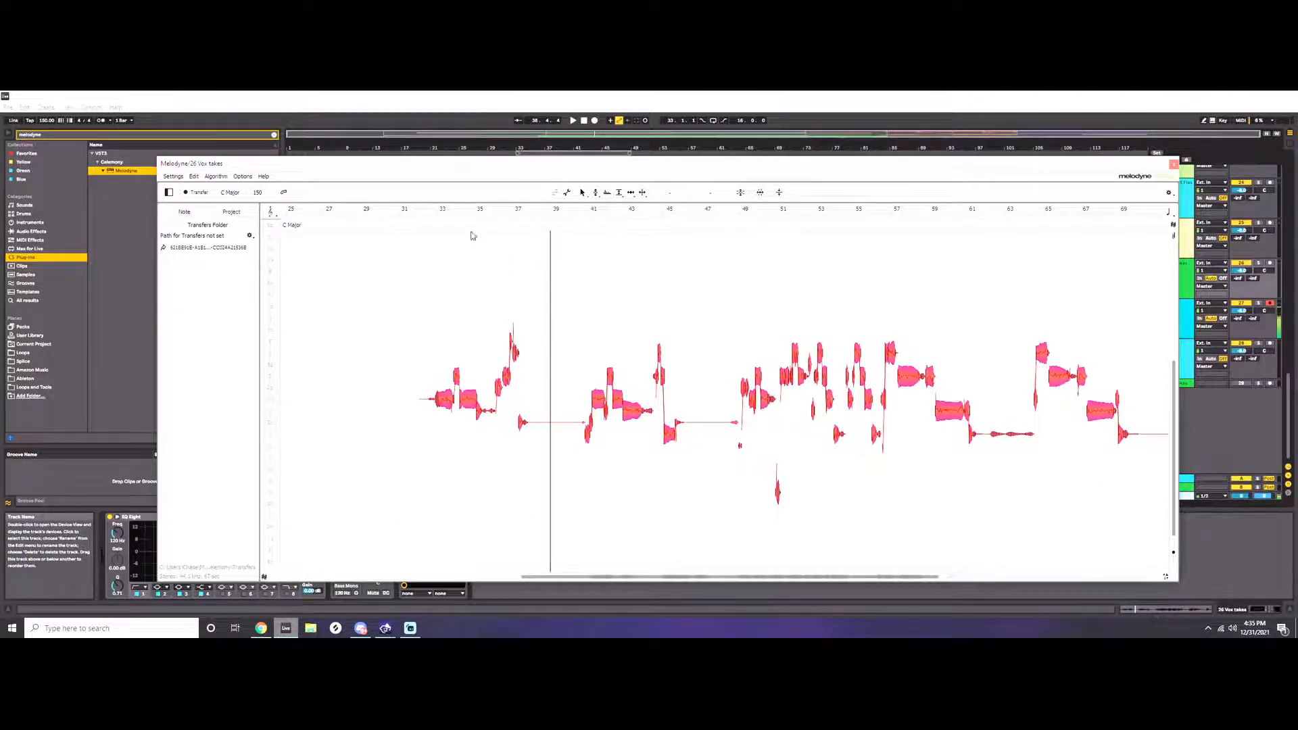
key("space")
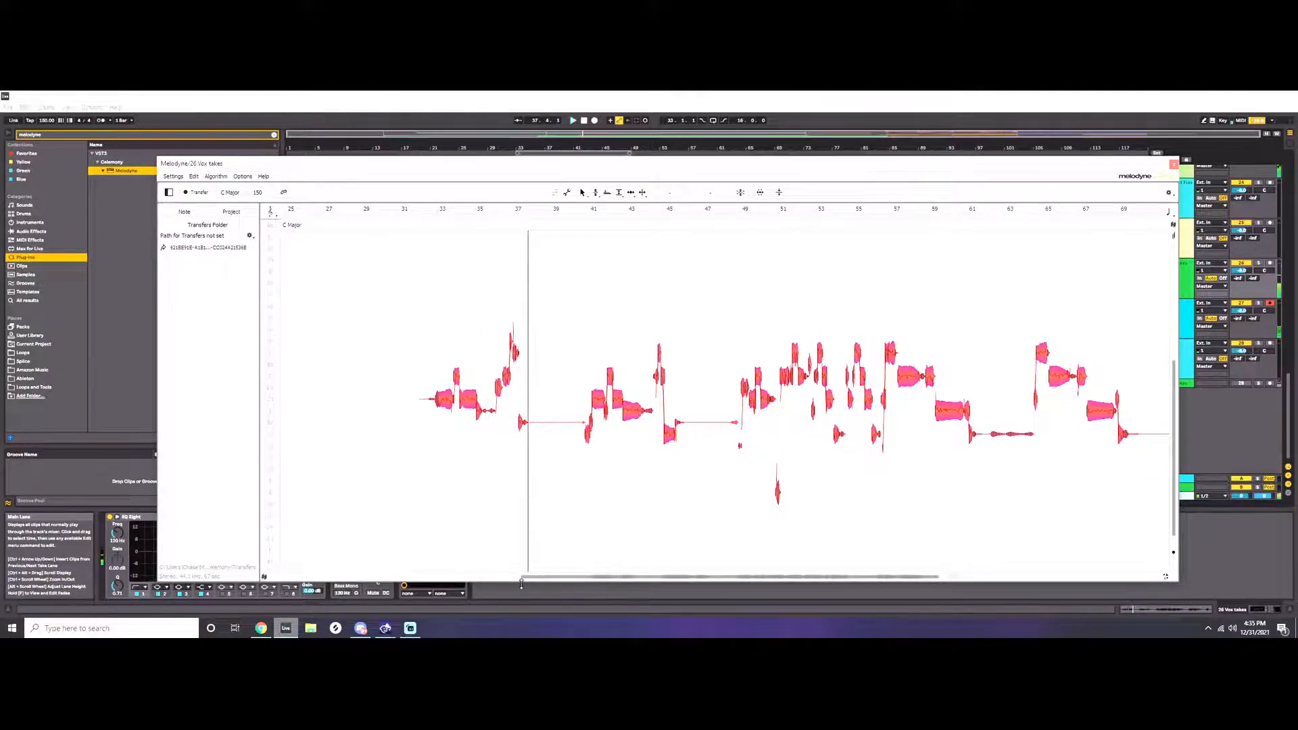
left_click_drag(526, 577, 559, 578)
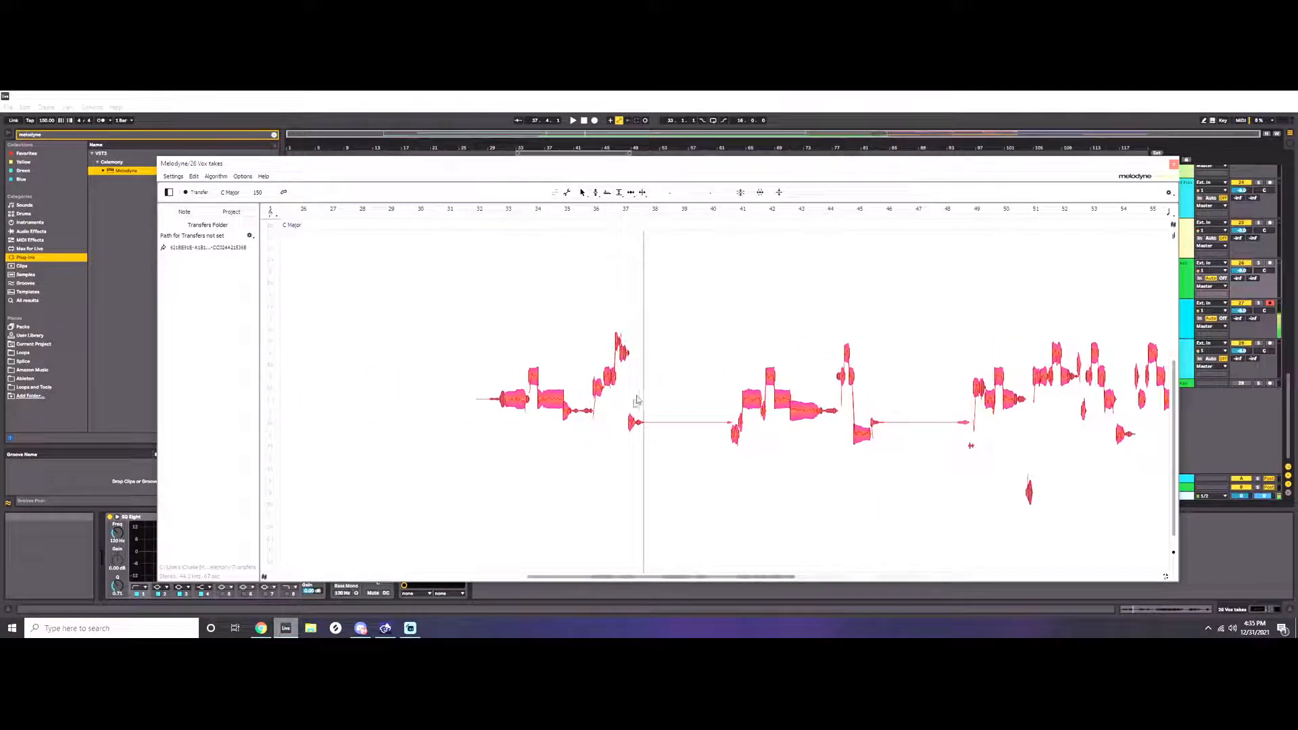
Raise the short note at bar 36 to the pitch of the note after it and audition the opening phrase.
left_click(595, 194)
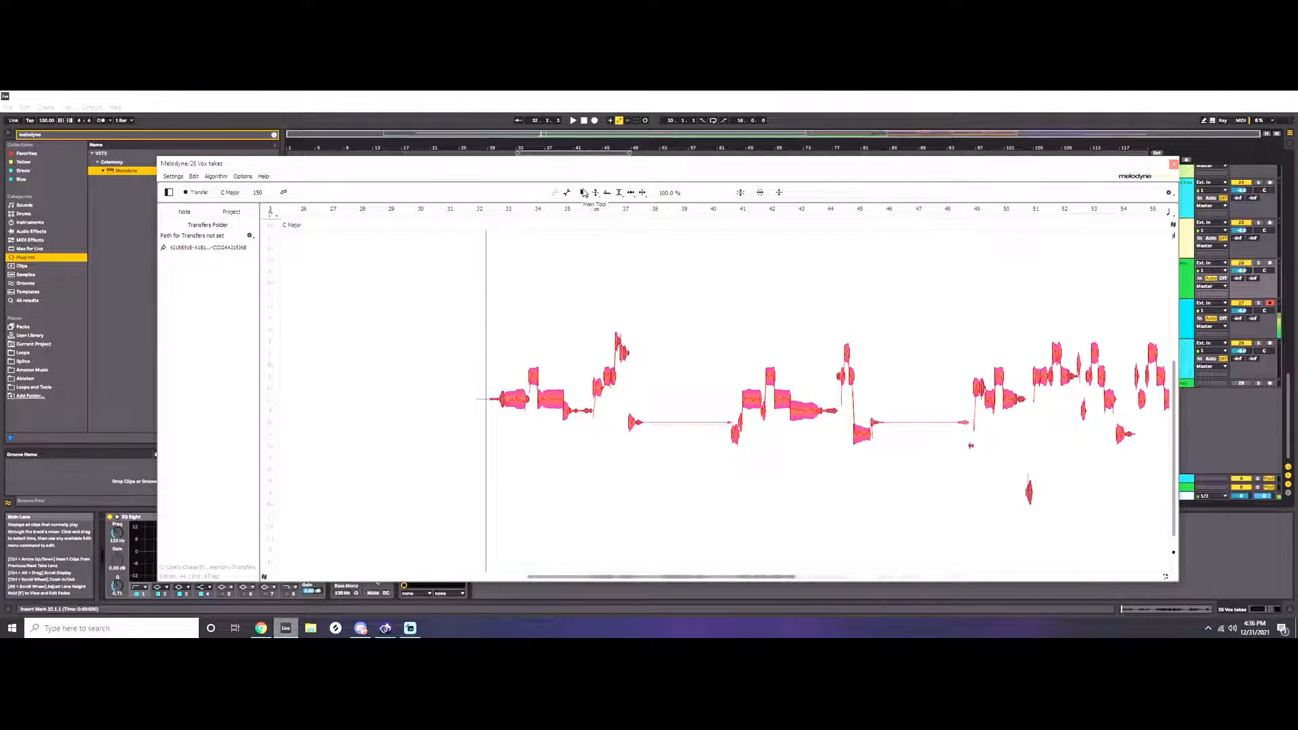
key("space")
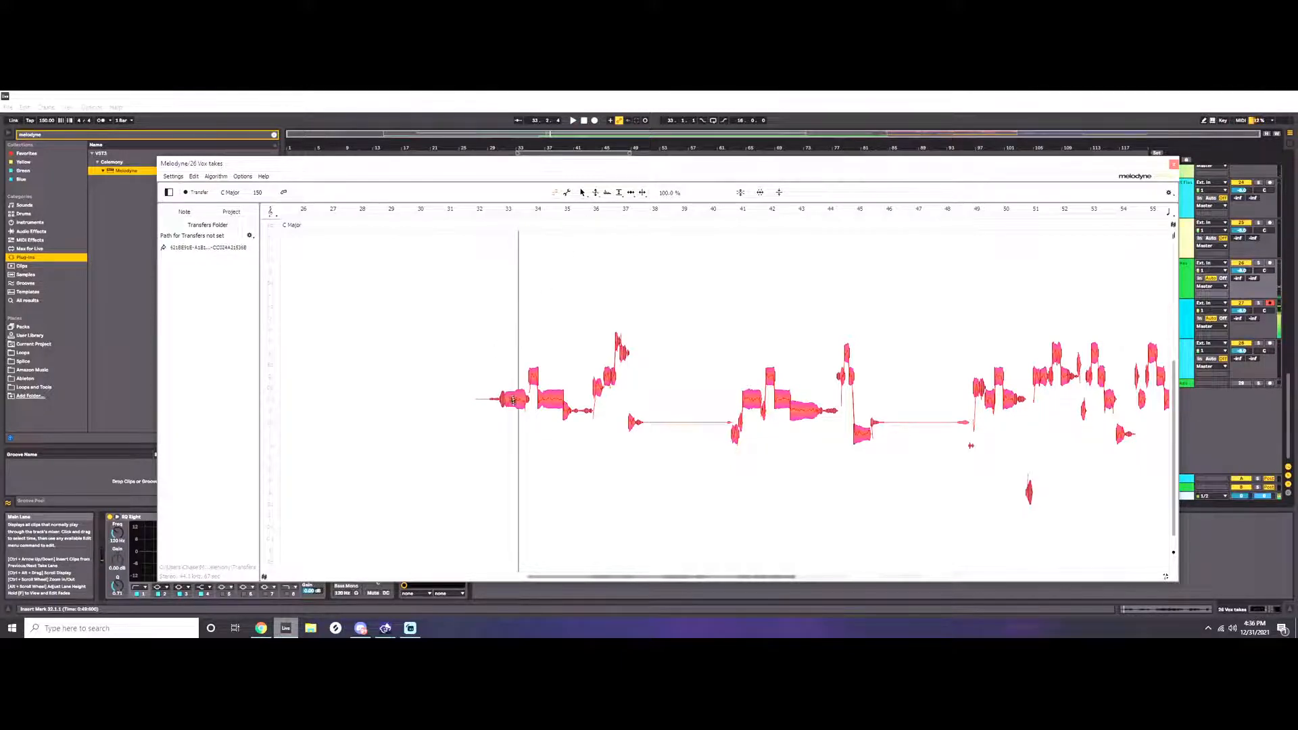
left_click(503, 350)
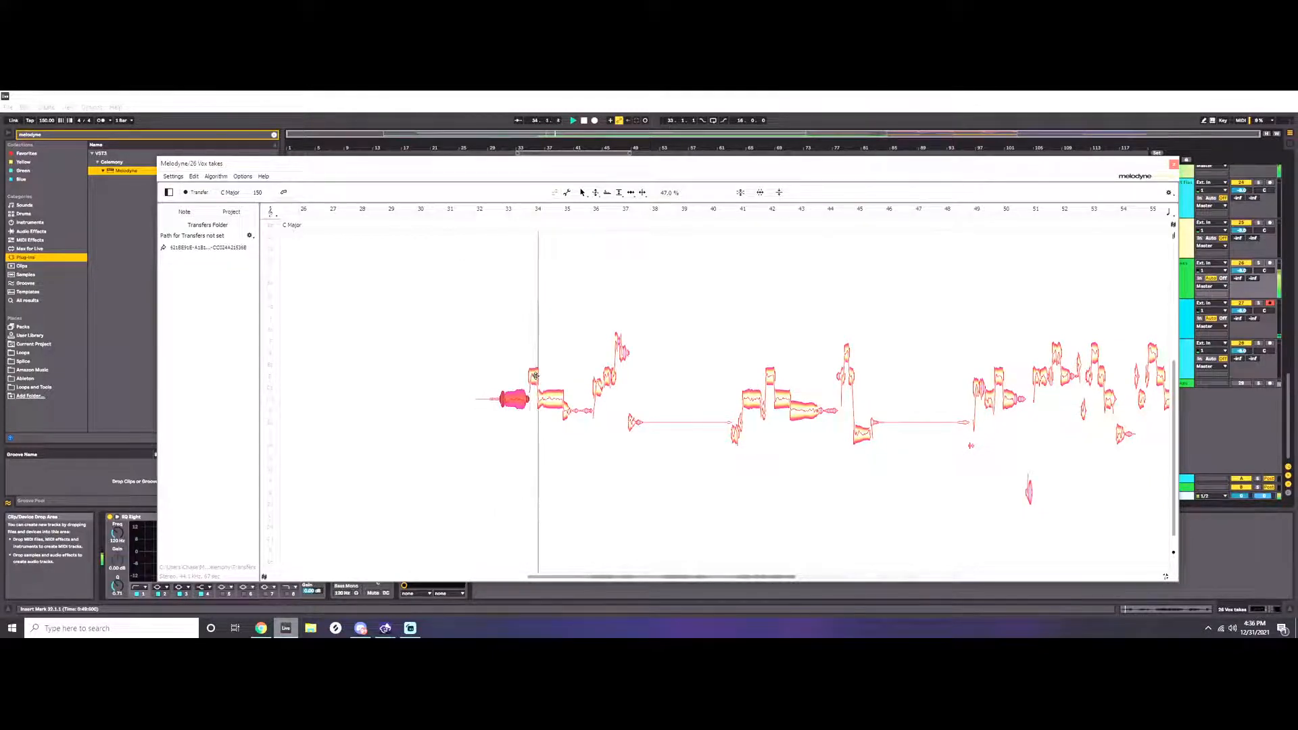
left_click(570, 412)
left_click(568, 412)
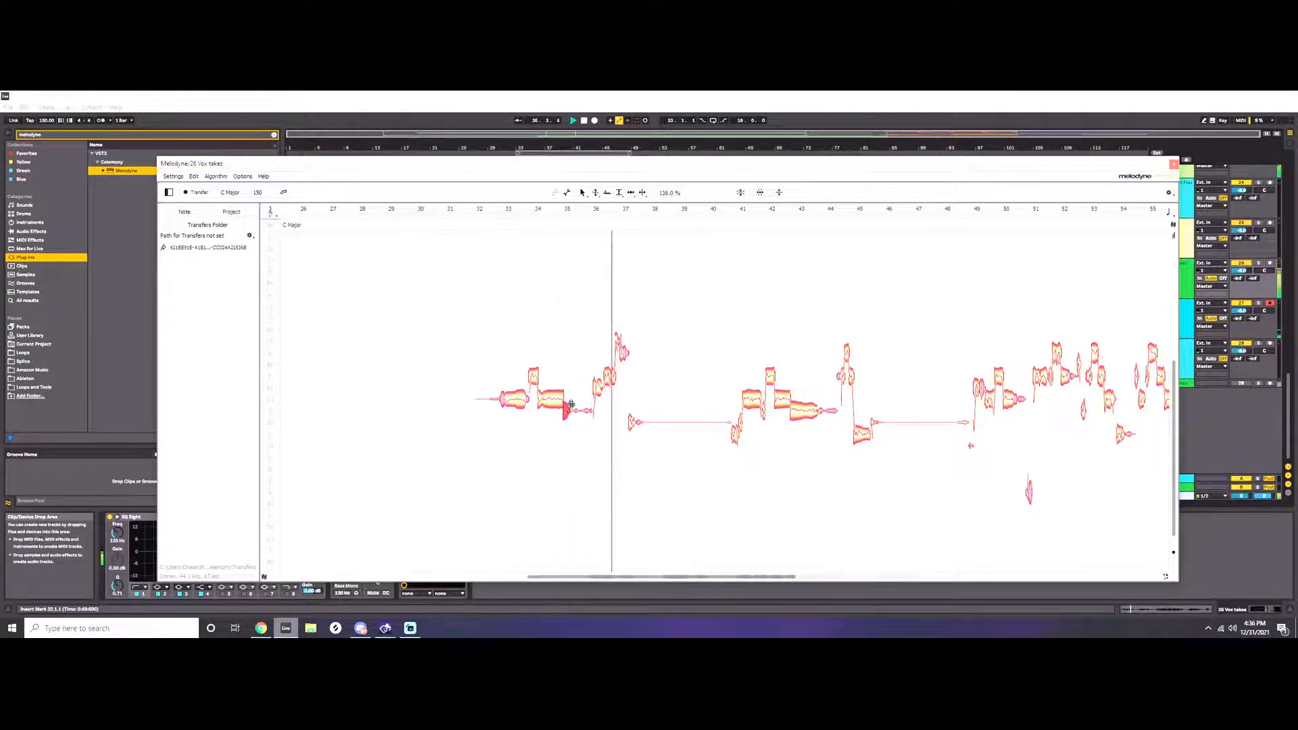
key("space")
key("space")
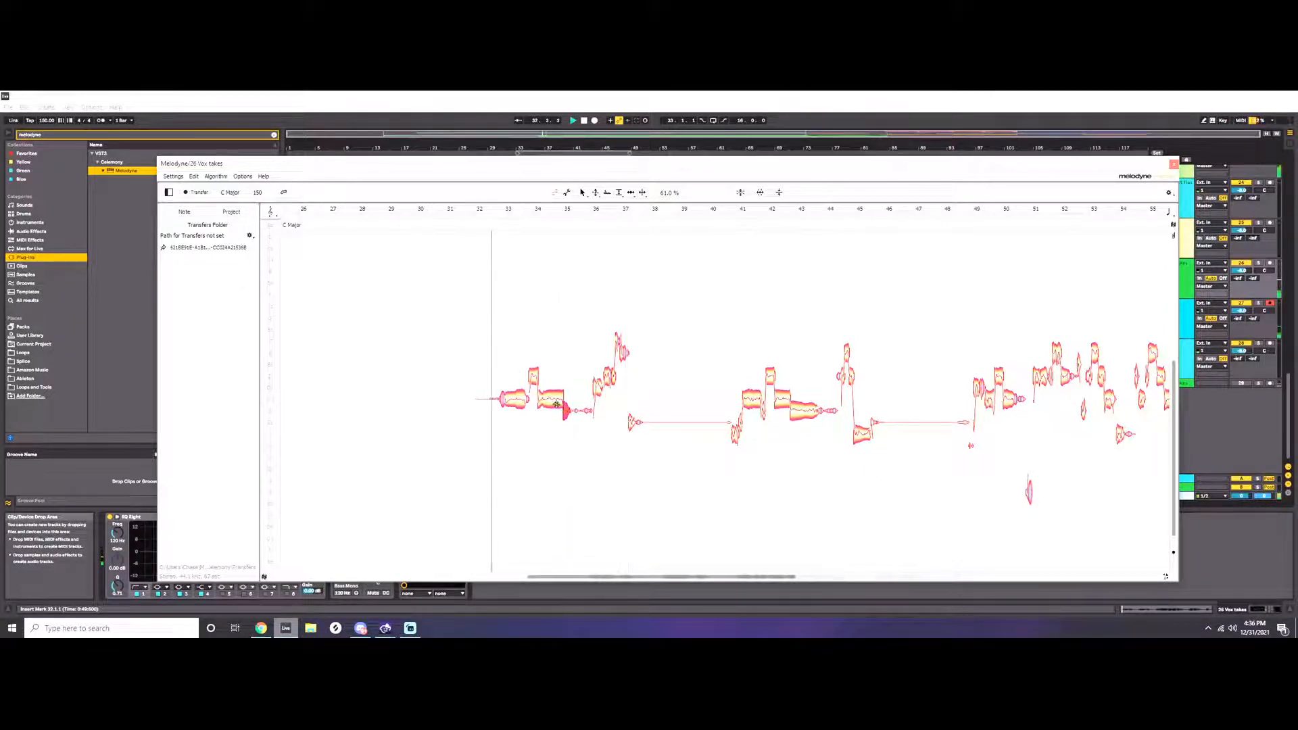
left_click_drag(570, 411, 572, 394)
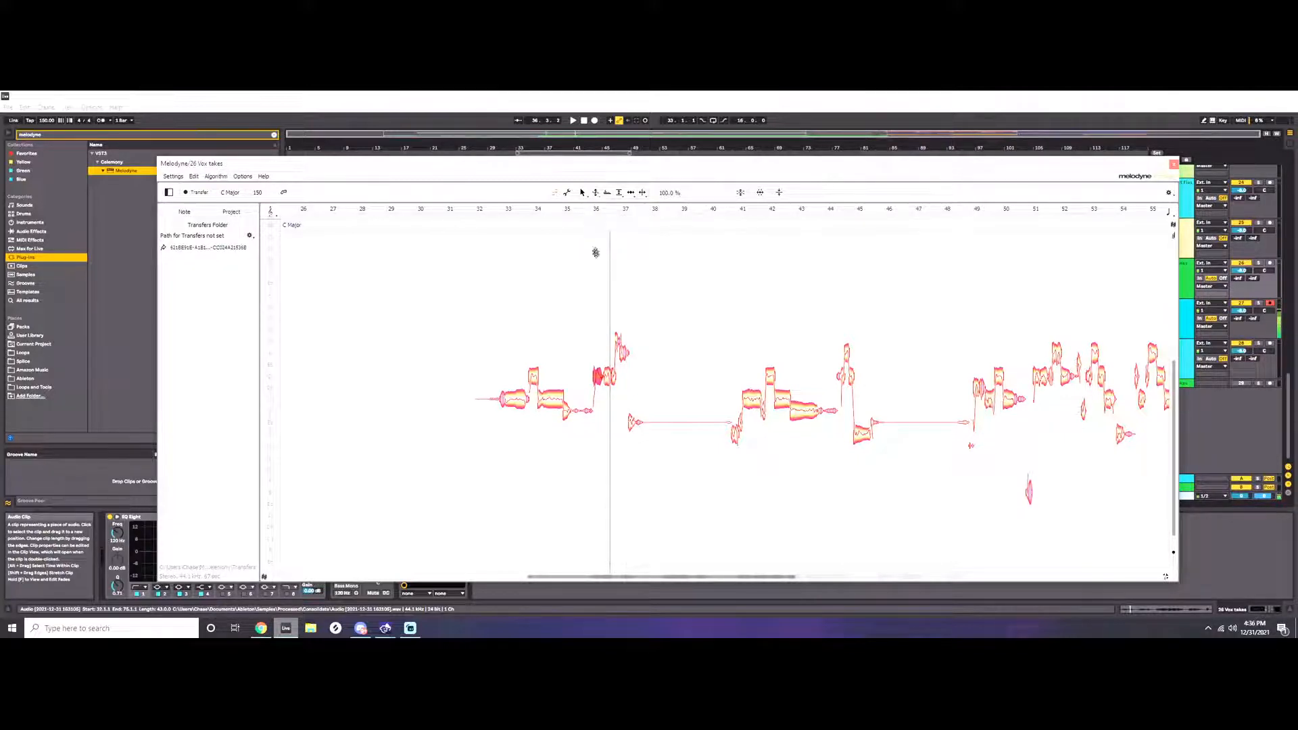
key("space")
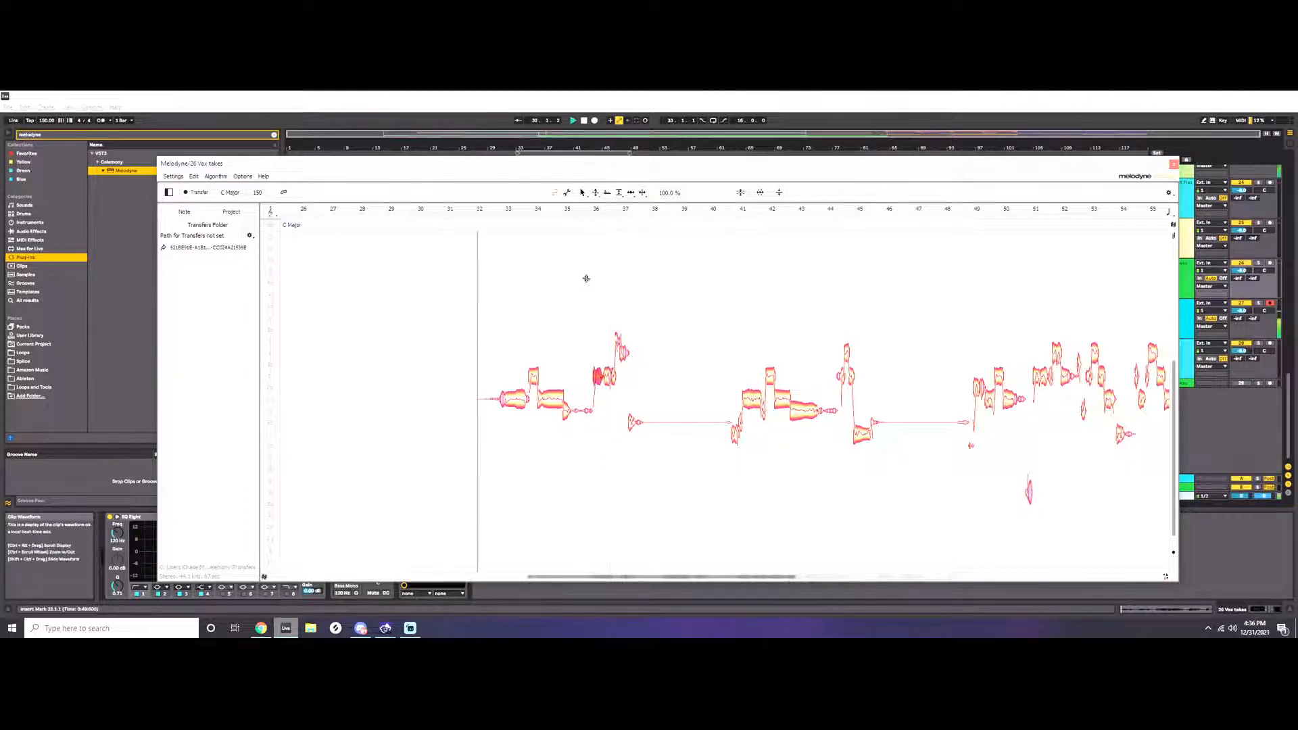
Move the Melodyne window off the arrangement and replay the start of the vocal clip to check the tuning.
left_click_drag(627, 164, 640, 225)
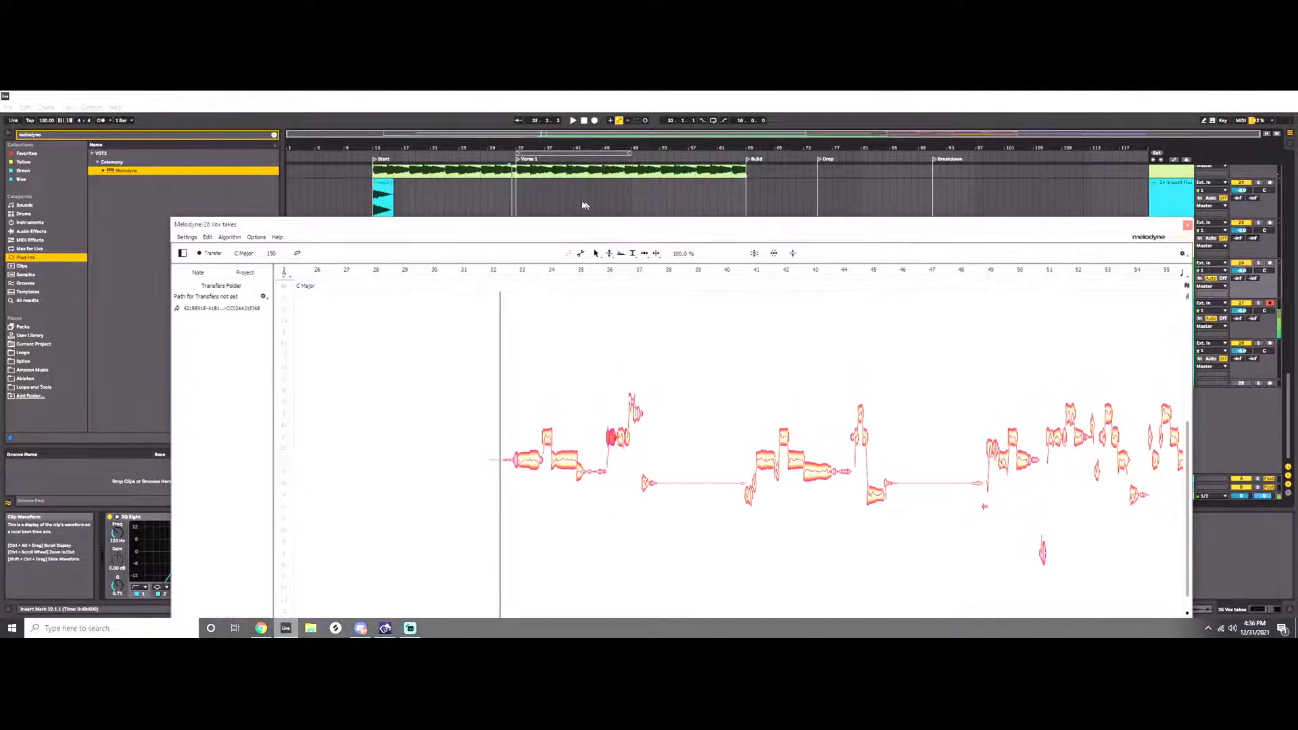
left_click(534, 190)
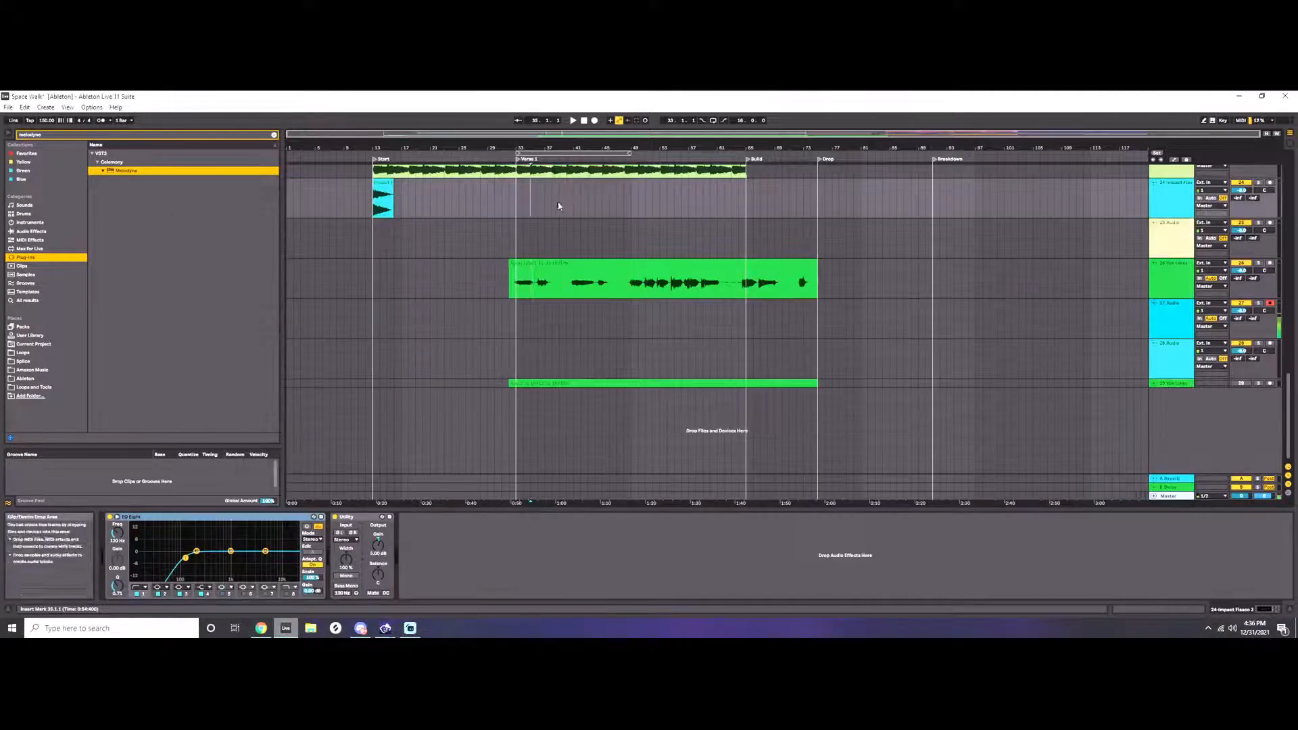
left_click(534, 274)
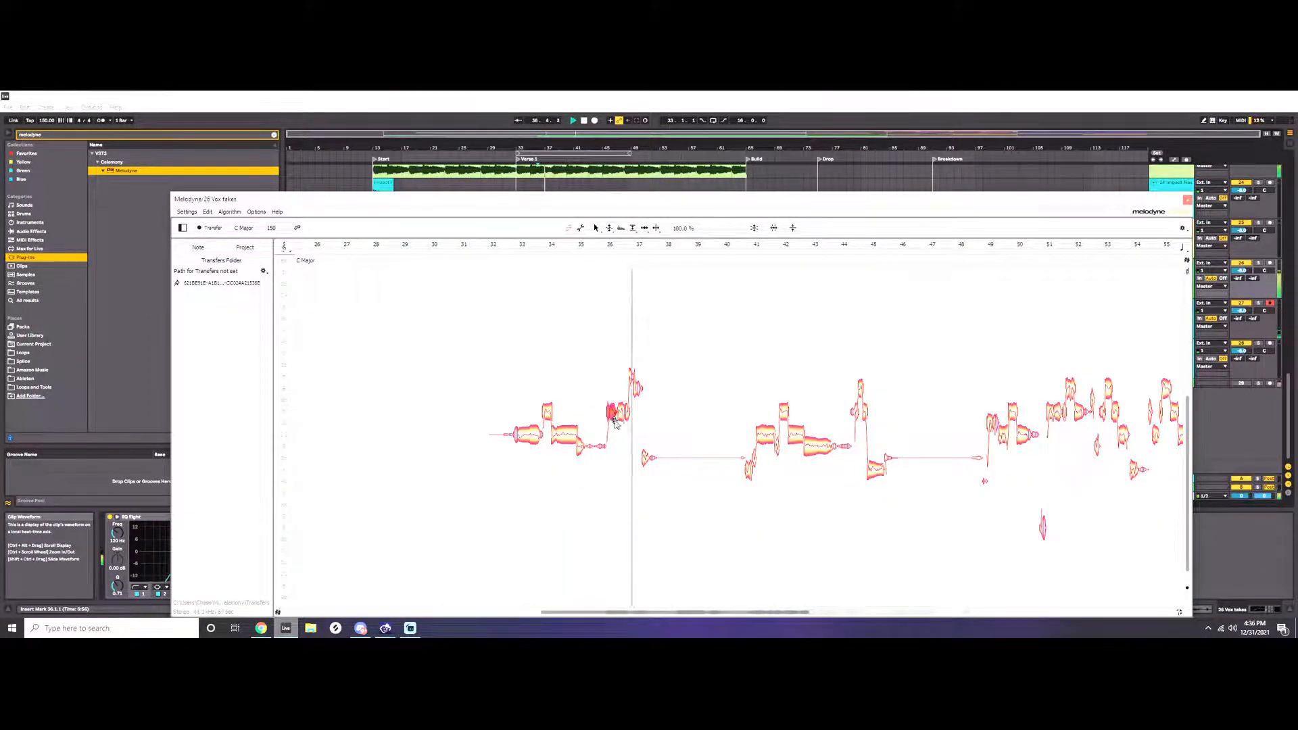
key("space")
Remove Melodyne from the Vox takes track and check the vocal clip's waveform in its detail view.
key("ctrl+alt+p")
left_click(552, 263)
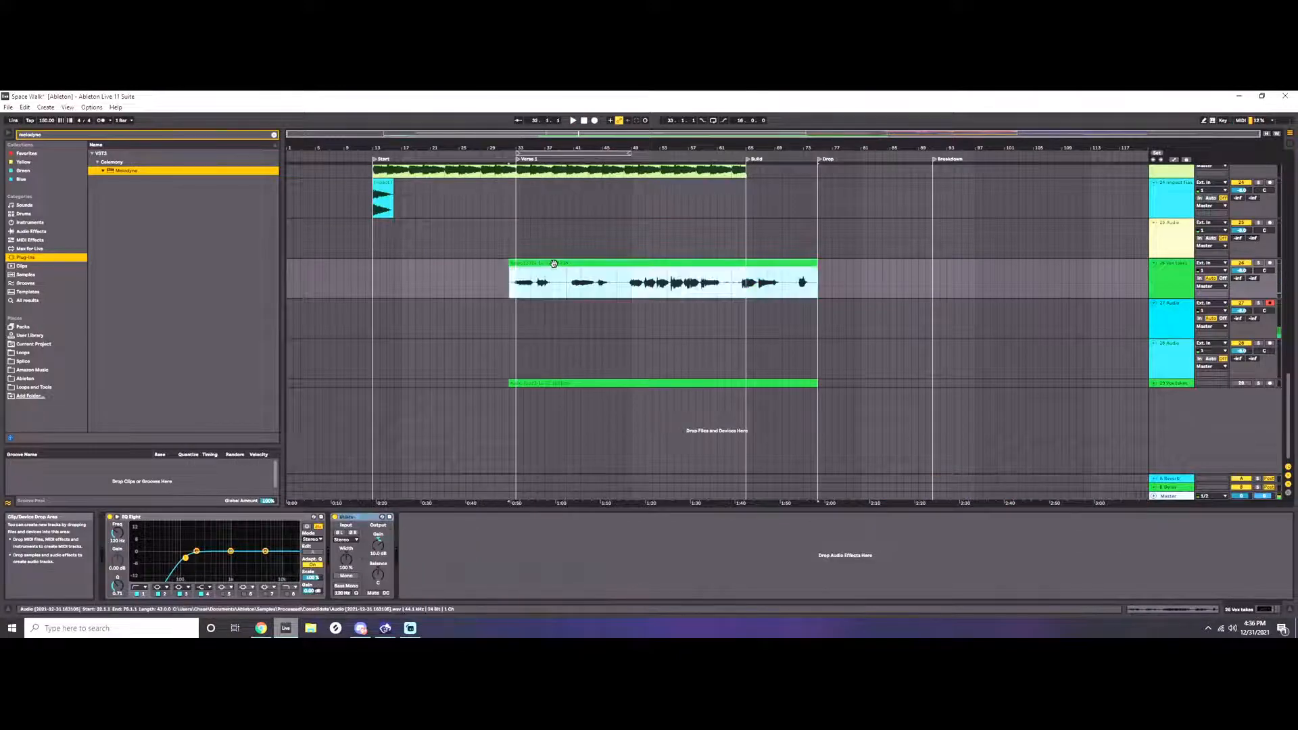
key("shift+Tab")
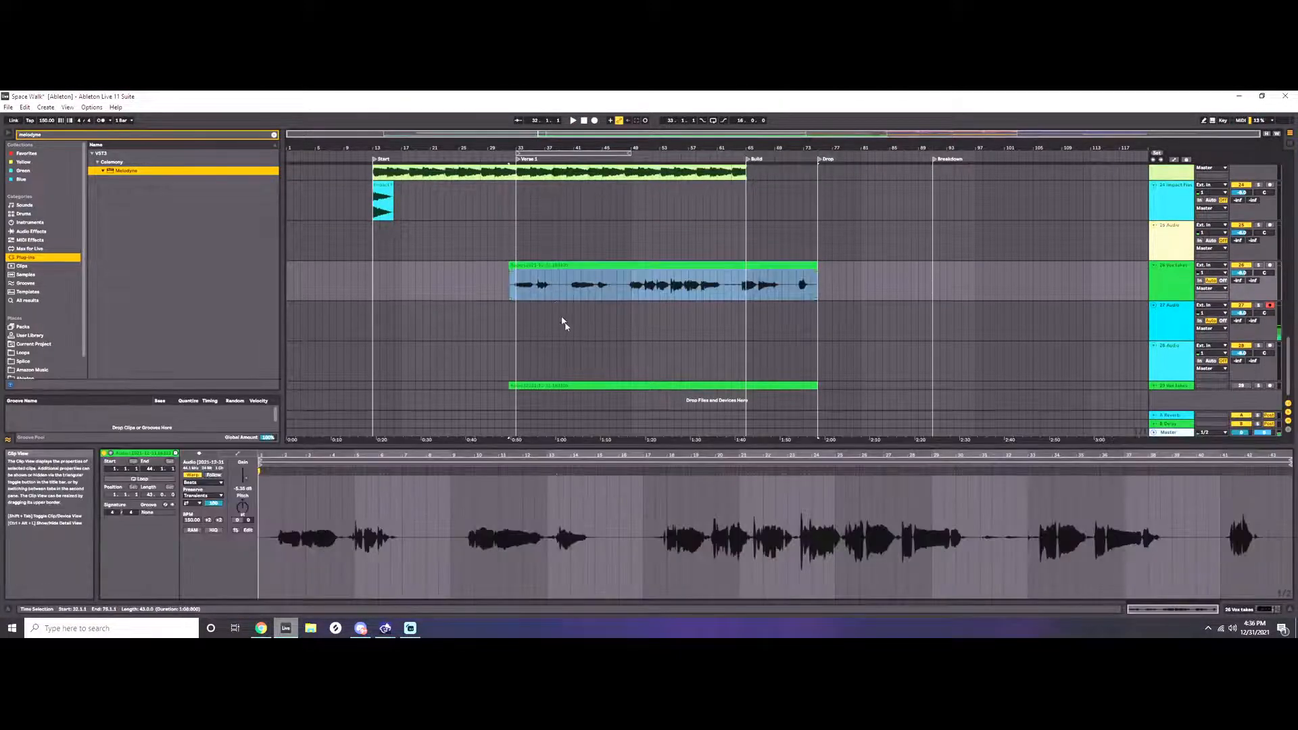
key("shift+Tab")
key("shift+Tab")
scroll(534, 385, "down", 1)
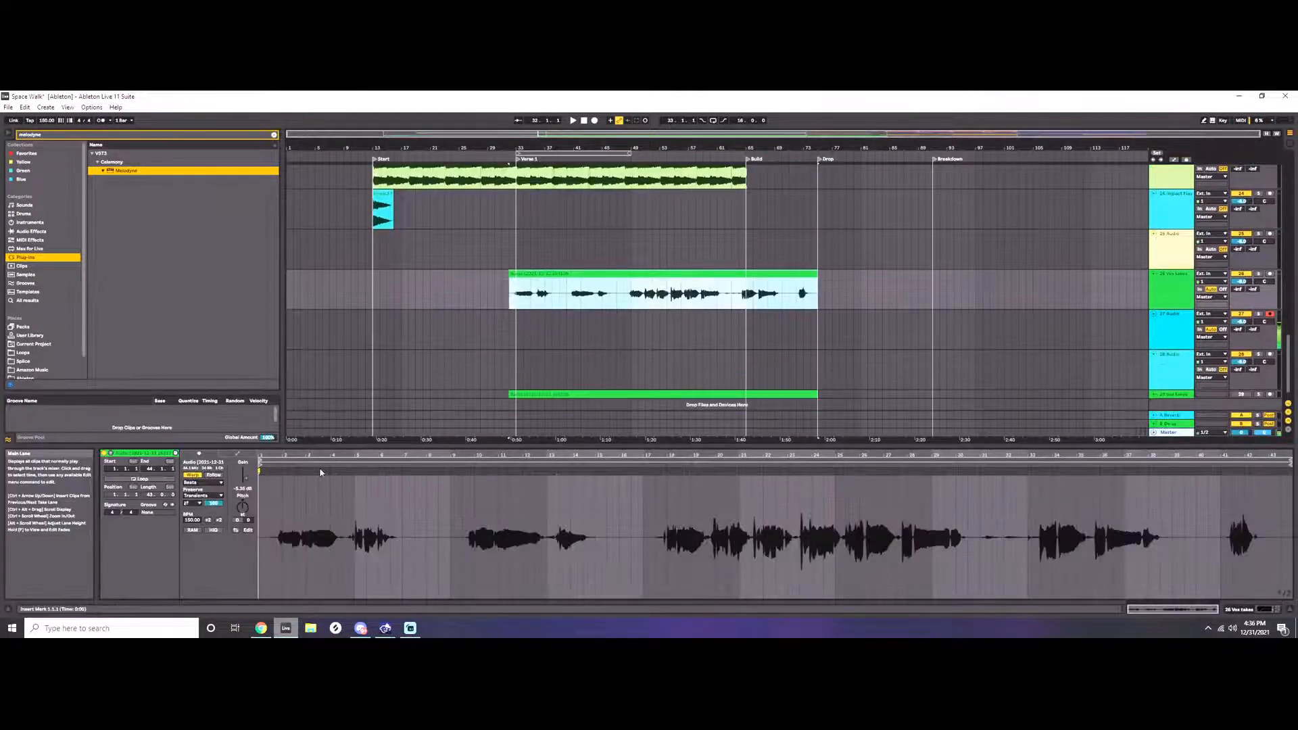
key("shift+Tab")
key("shift+Tab")
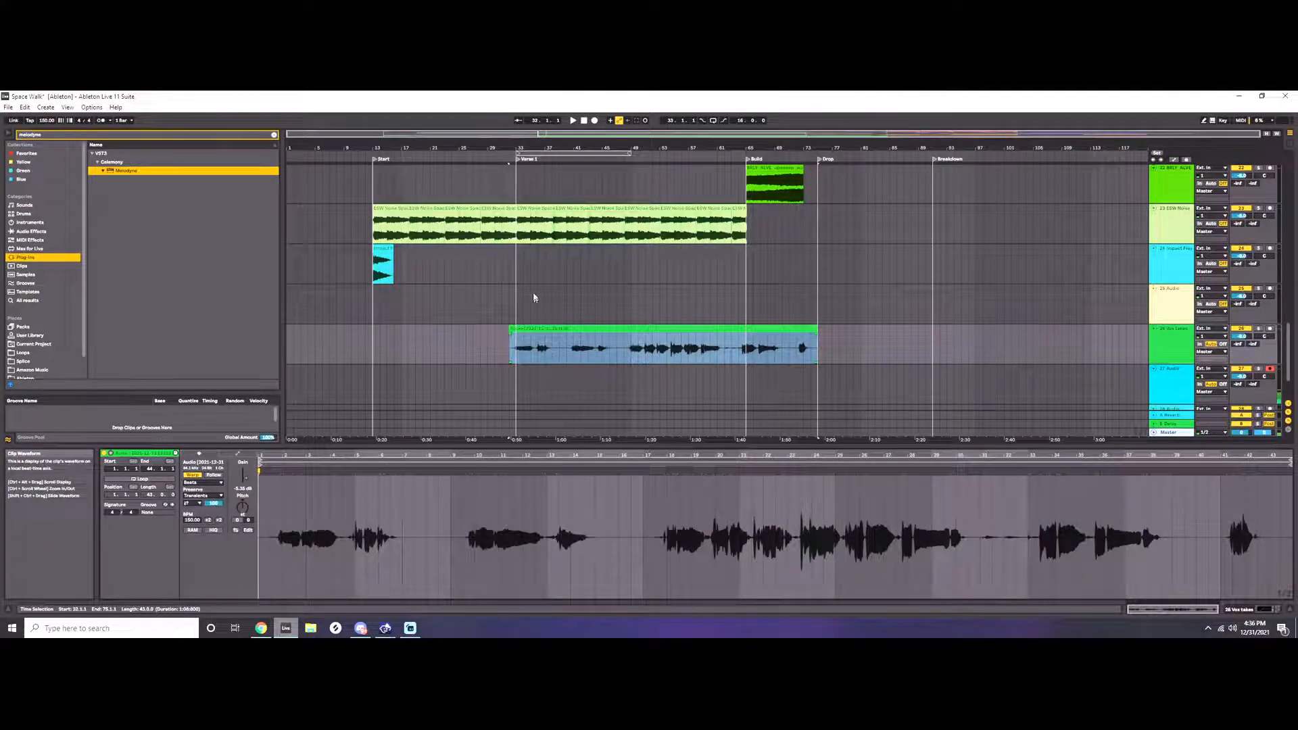
Load a fresh Melodyne instance after Utility on the Vox takes track, open it and position its window clear of the arrangement.
key("alt+Tab")
key("shift+Tab")
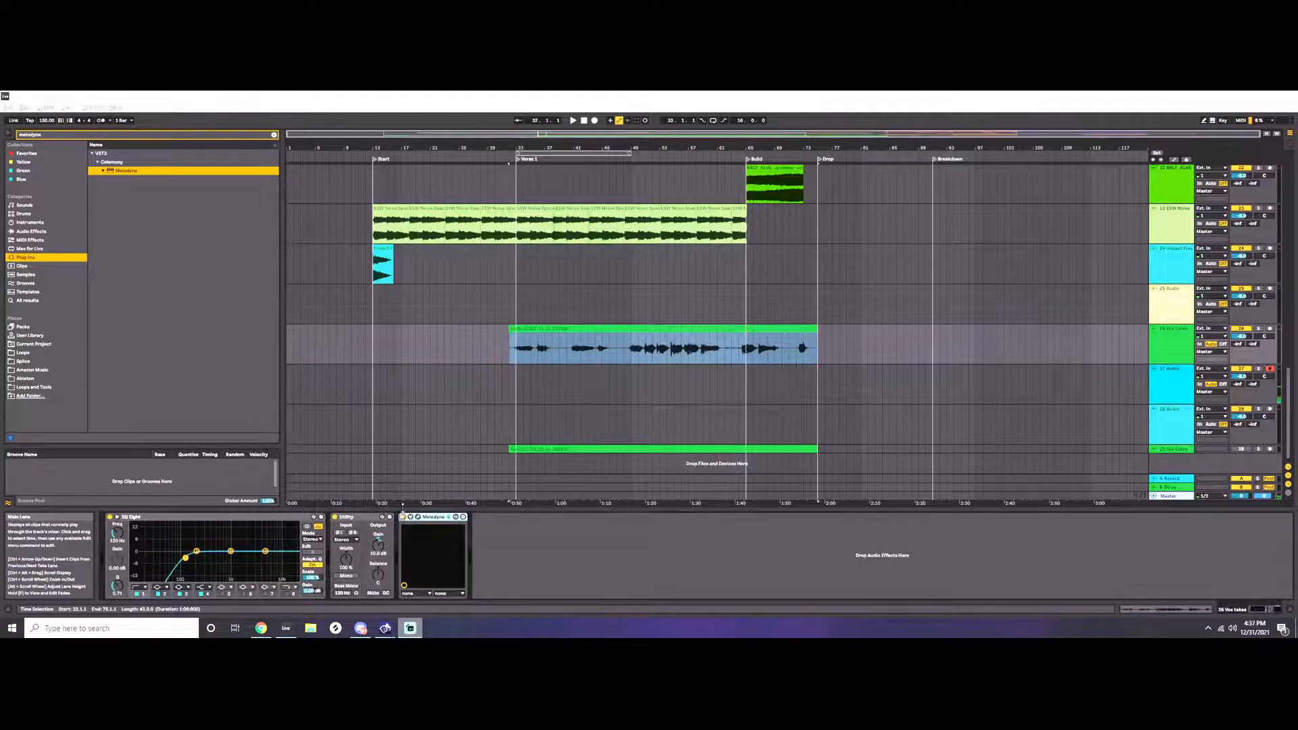
left_click(417, 519)
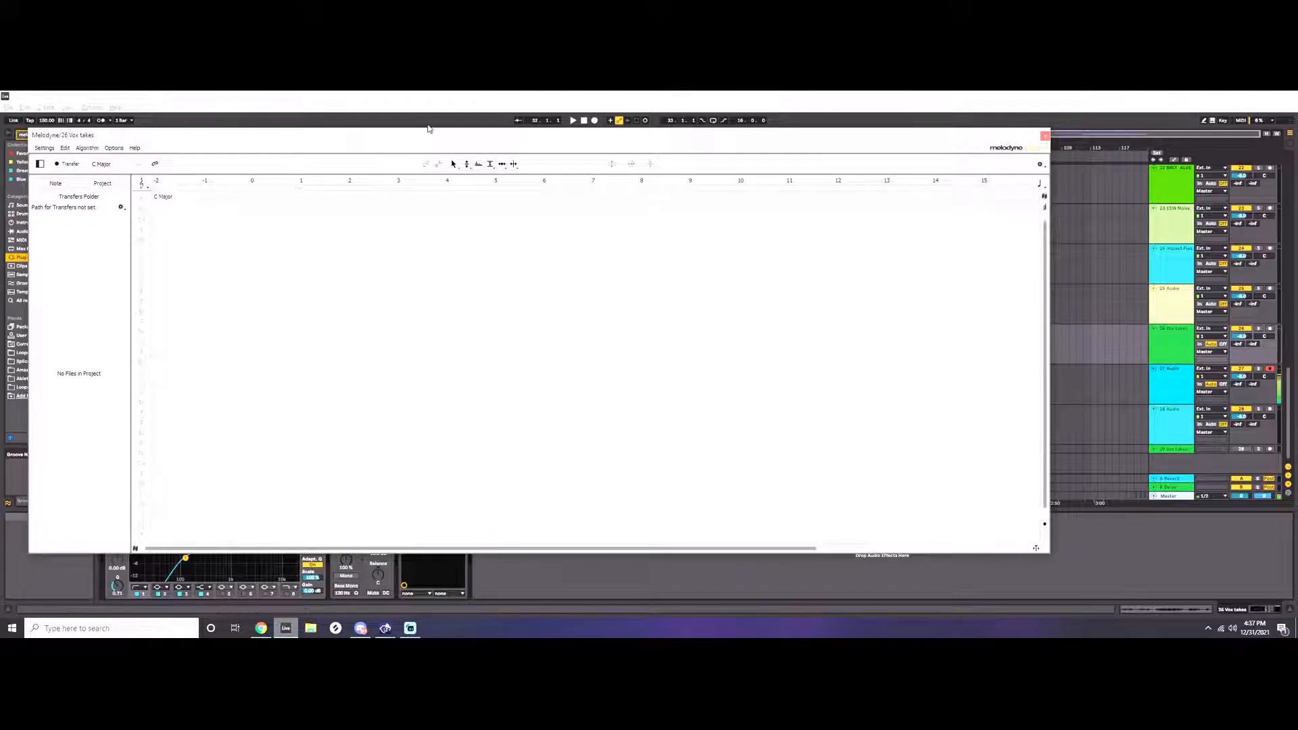
left_click_drag(434, 138, 539, 385)
left_click(506, 298)
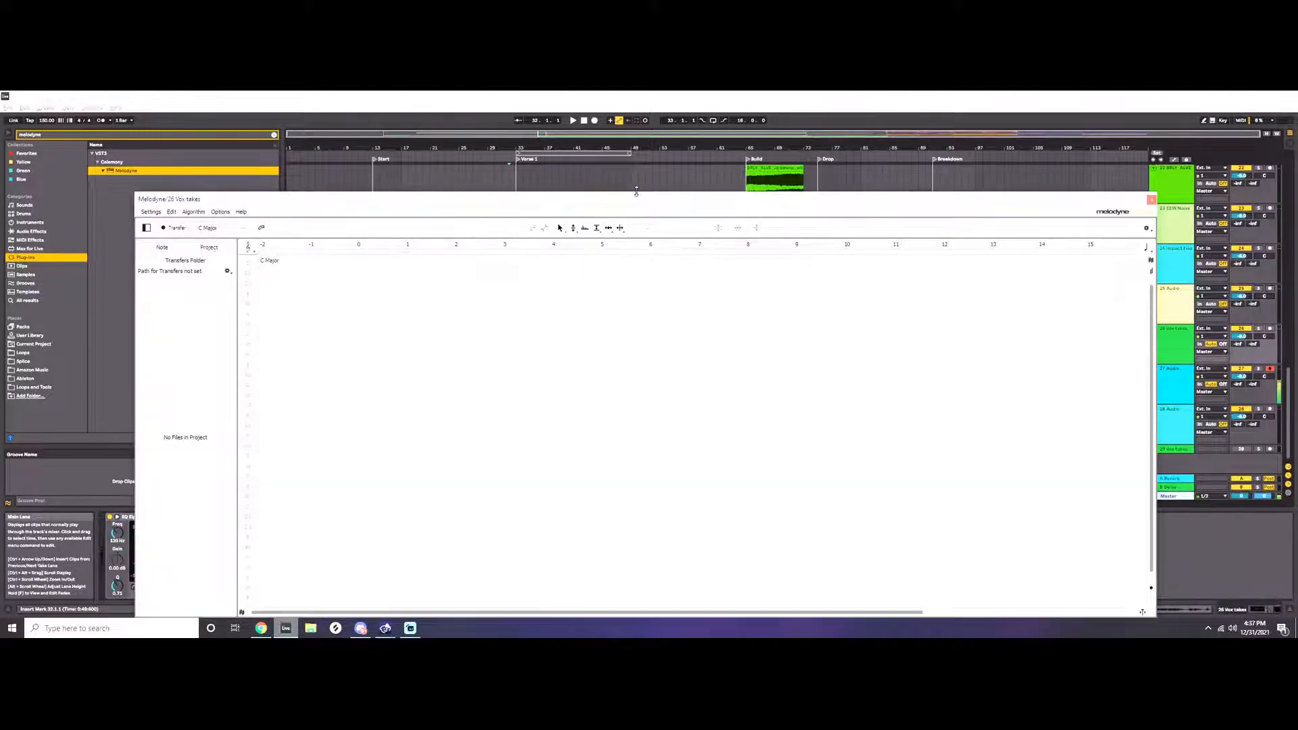
left_click_drag(636, 192, 610, 171)
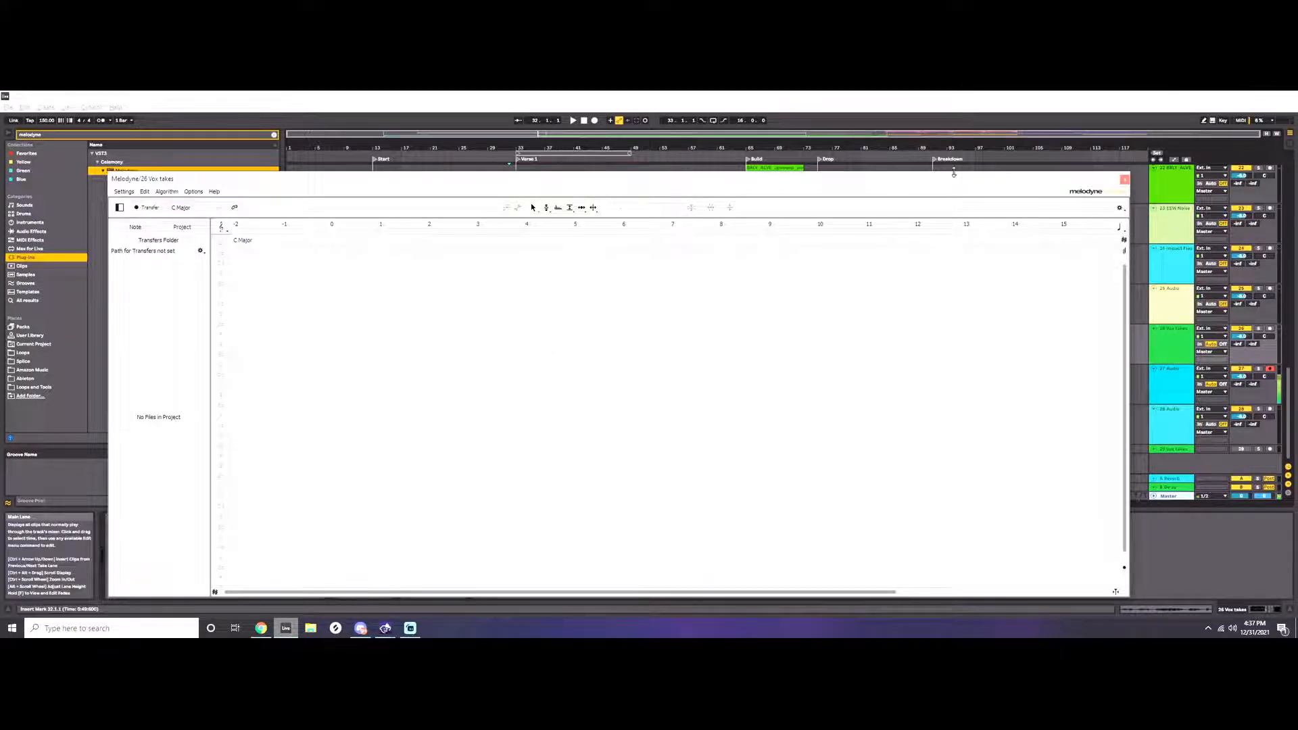
left_click_drag(945, 182, 993, 166)
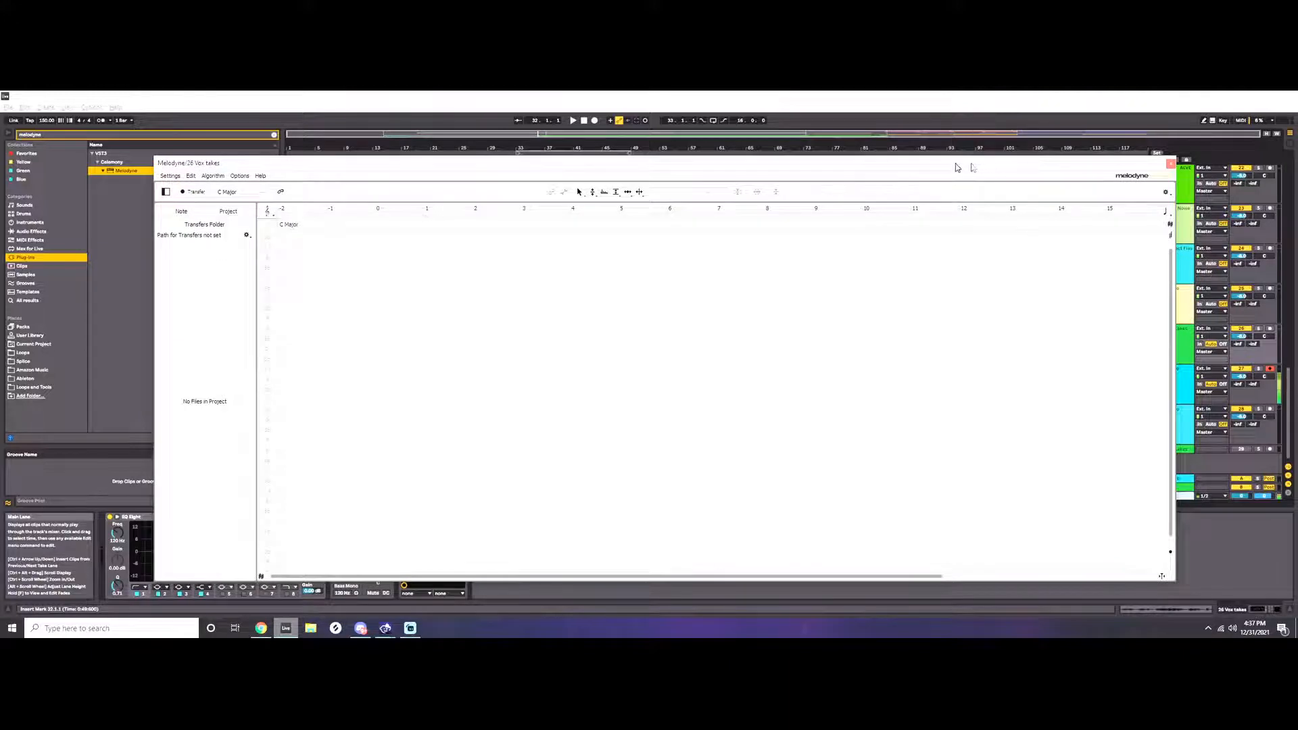
left_click_drag(575, 162, 574, 302)
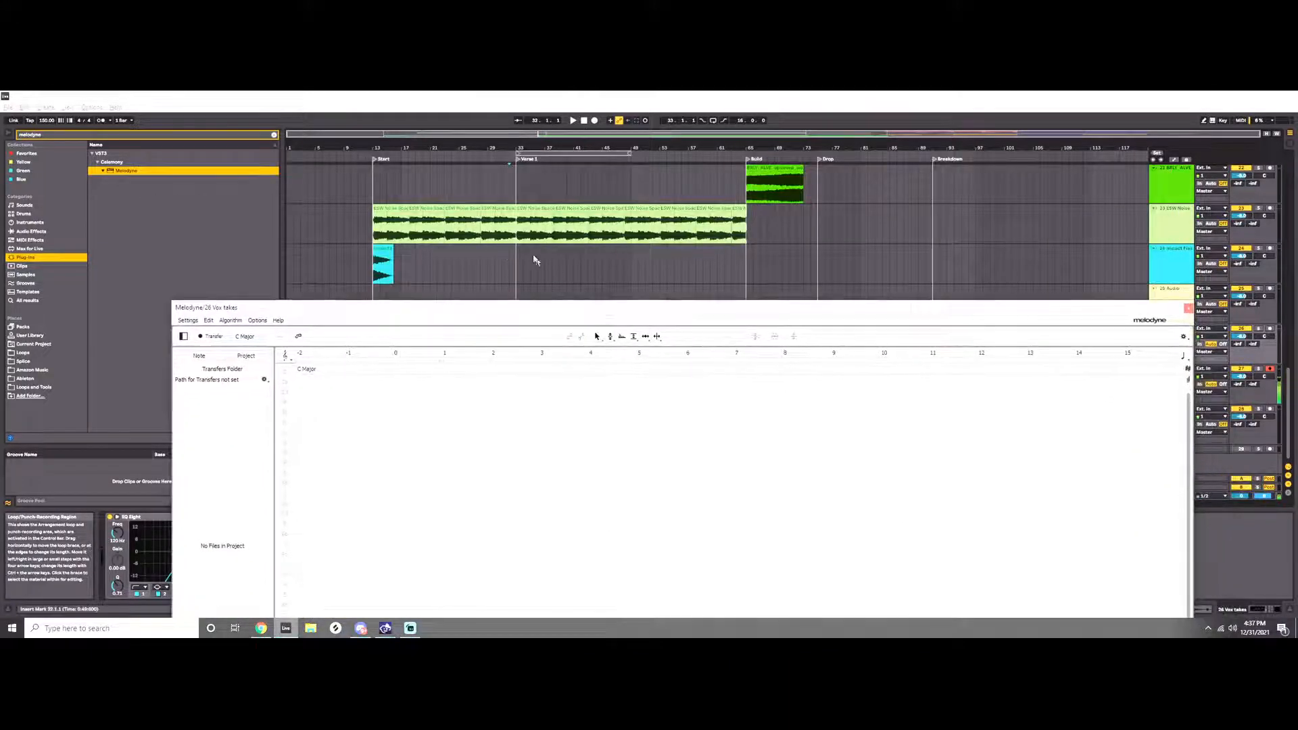
Set the playback start just before the vocal clip, transfer the entire vocal into Melodyne and stop playback after its last phrase.
left_click(501, 261)
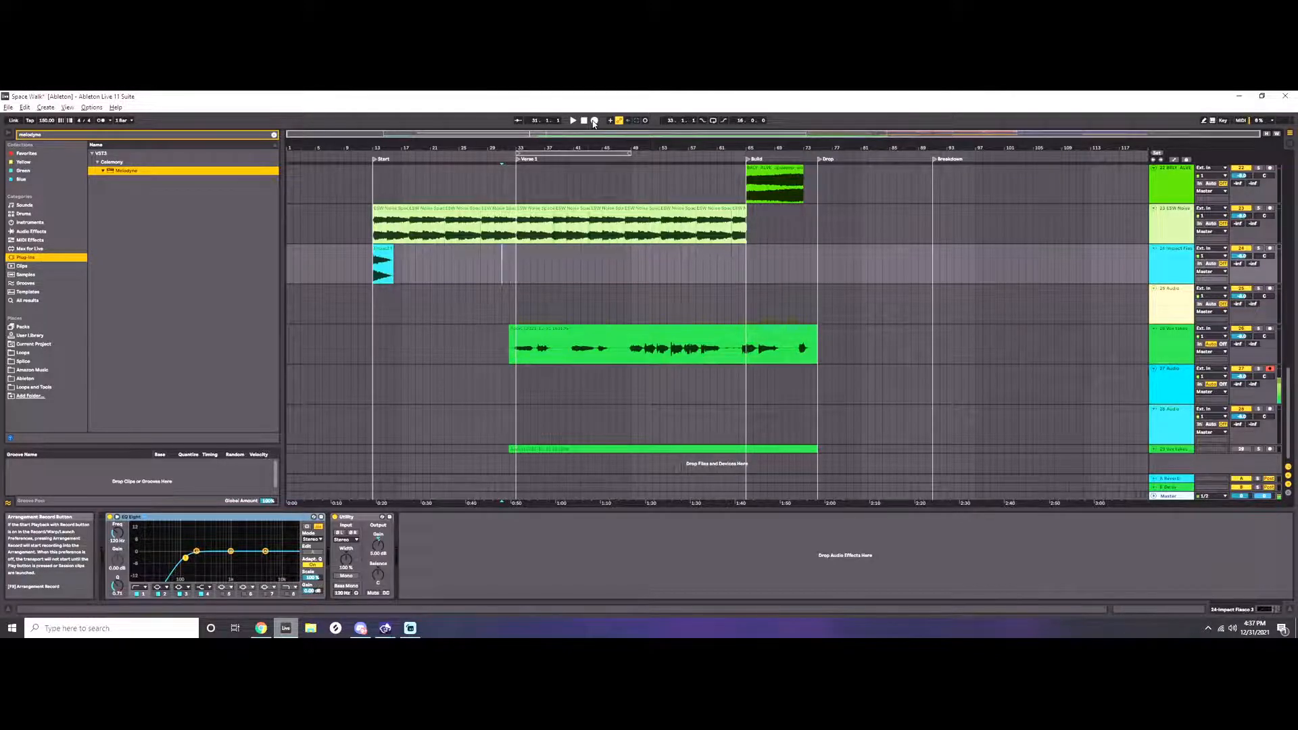
double_click(584, 121)
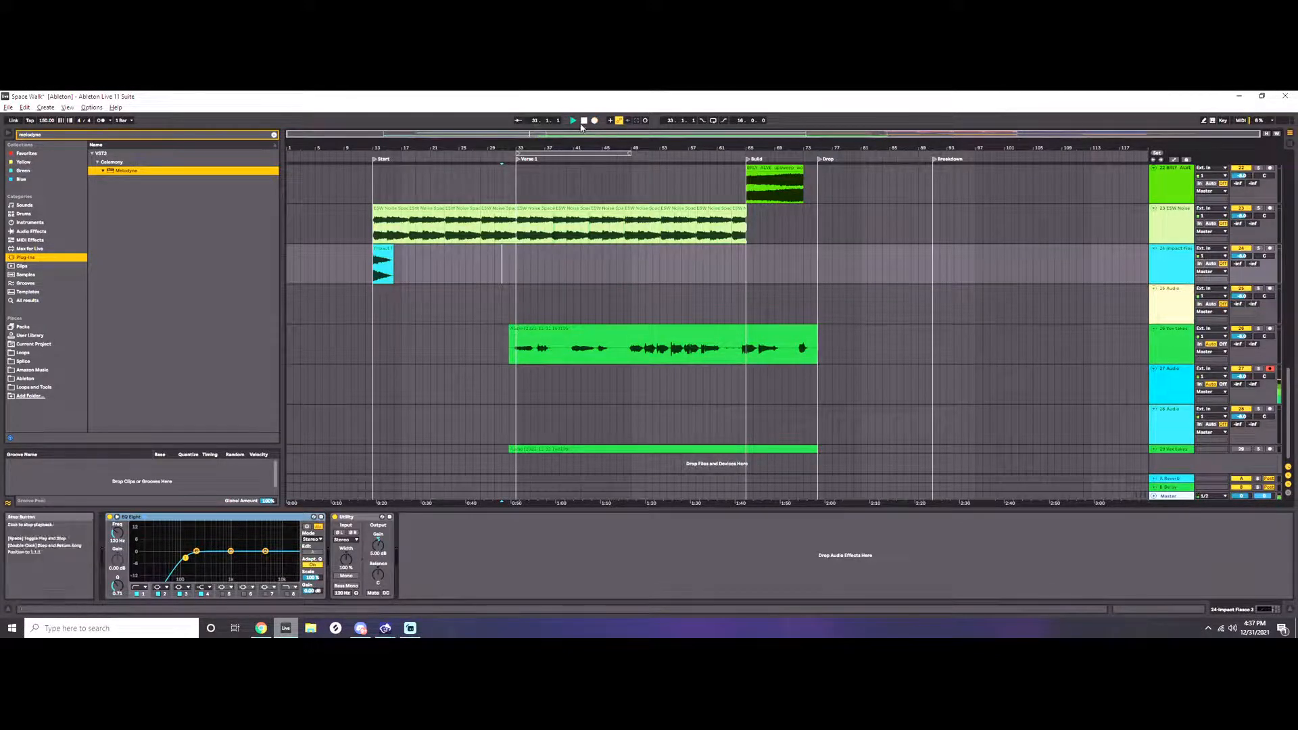
left_click(497, 353)
left_click(206, 228)
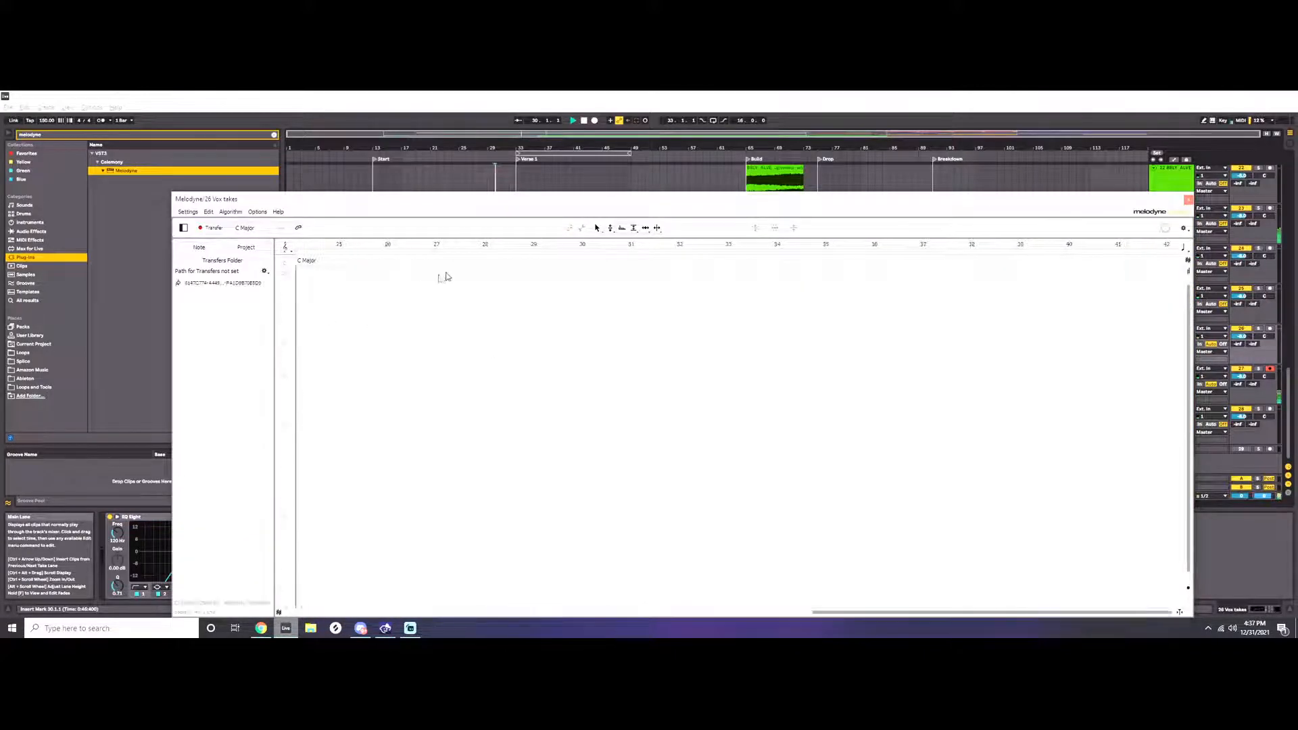
left_click_drag(643, 204, 615, 166)
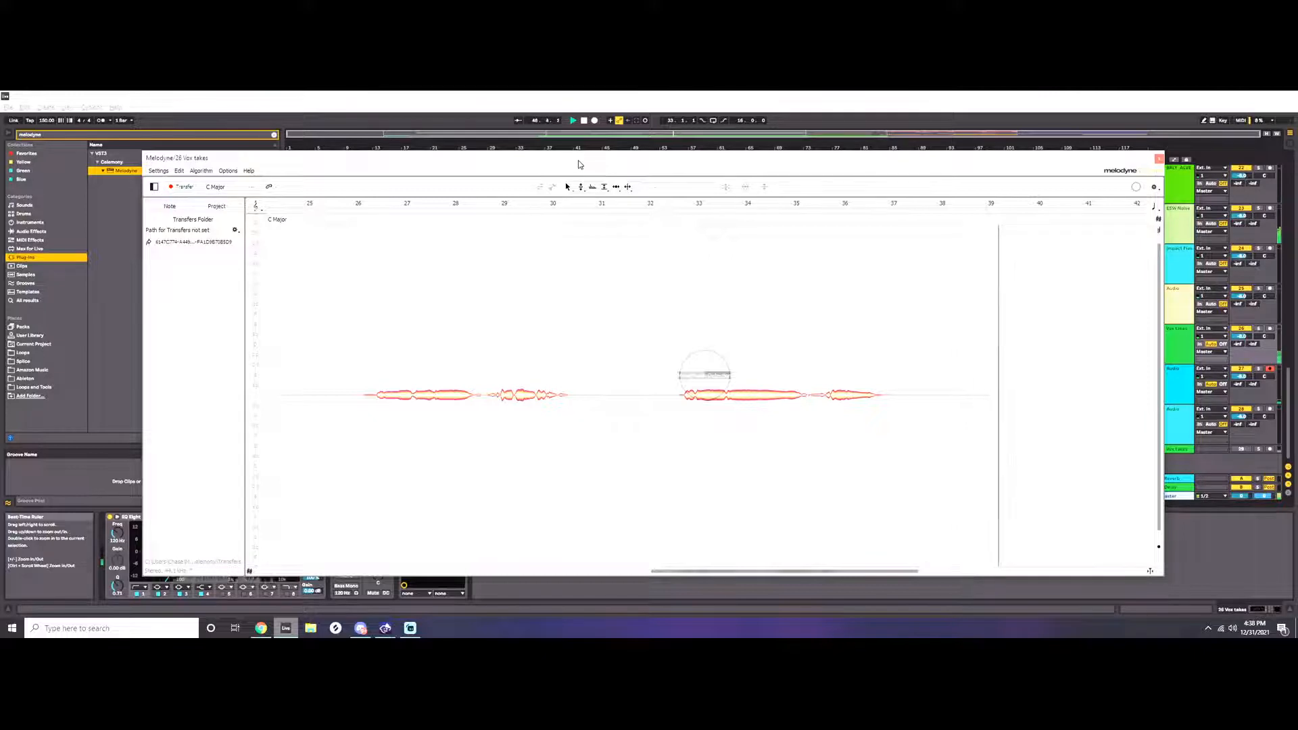
left_click_drag(918, 571, 1058, 563)
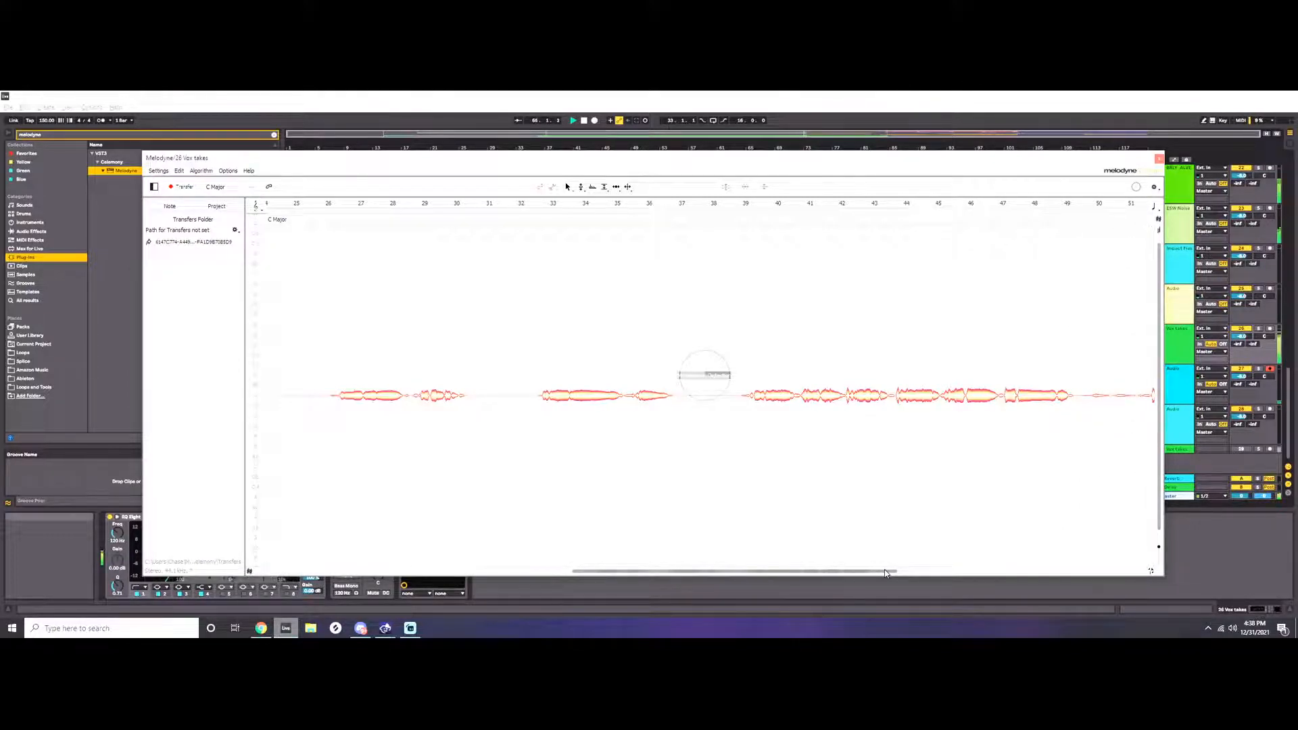
left_click_drag(886, 573, 1028, 571)
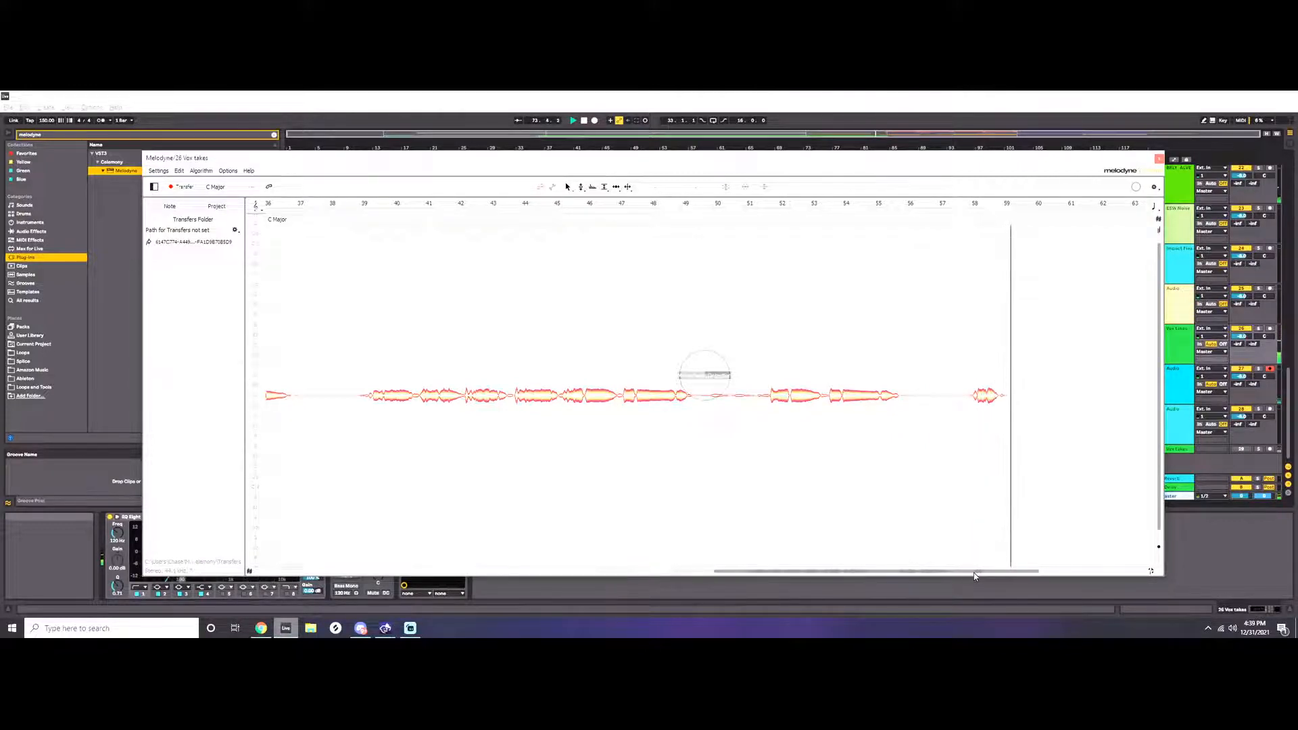
key("space")
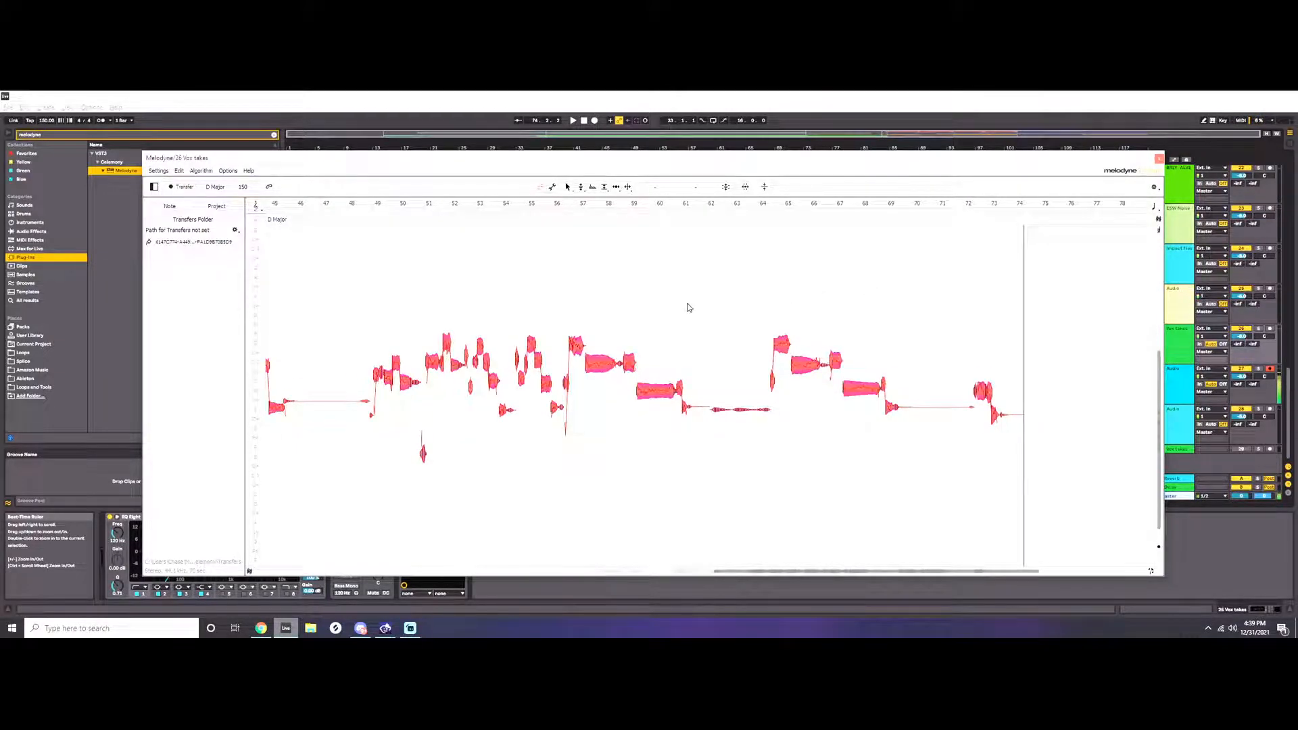
Select all the transferred notes and snap them to their nearest semitones.
left_click(598, 361)
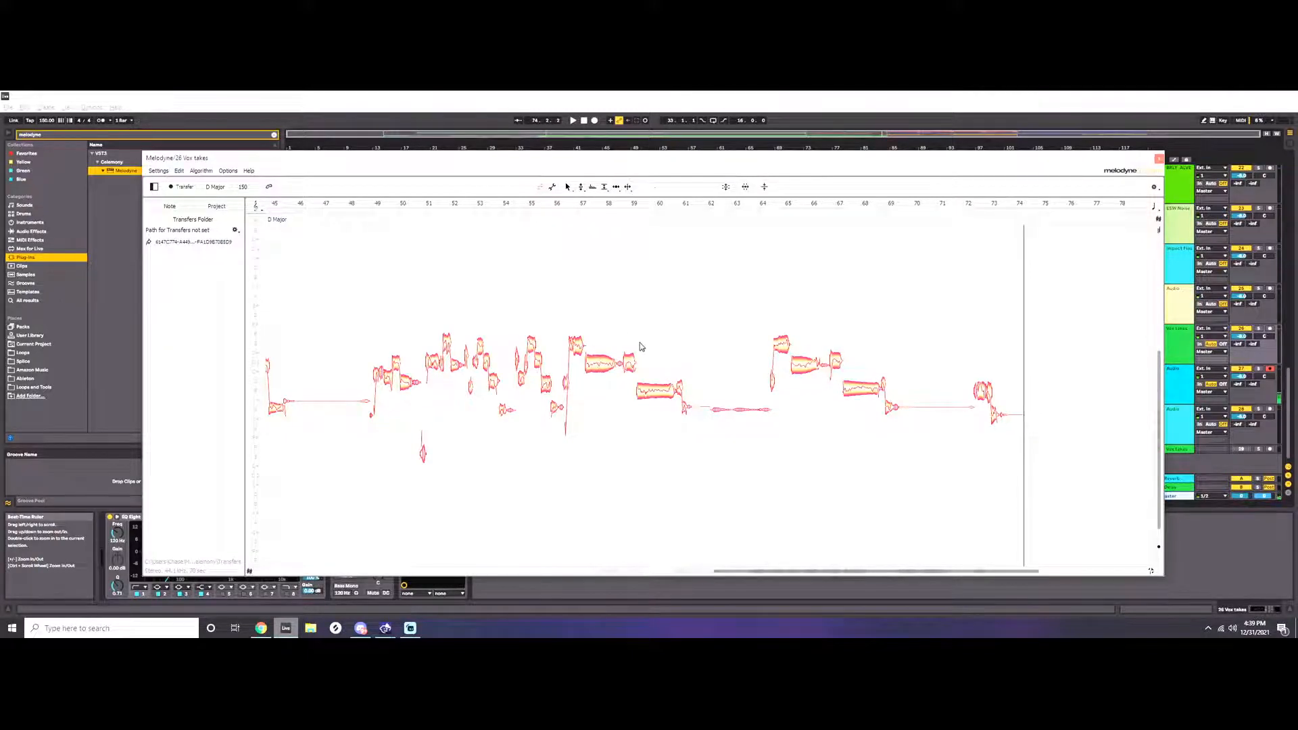
key("ctrl+a")
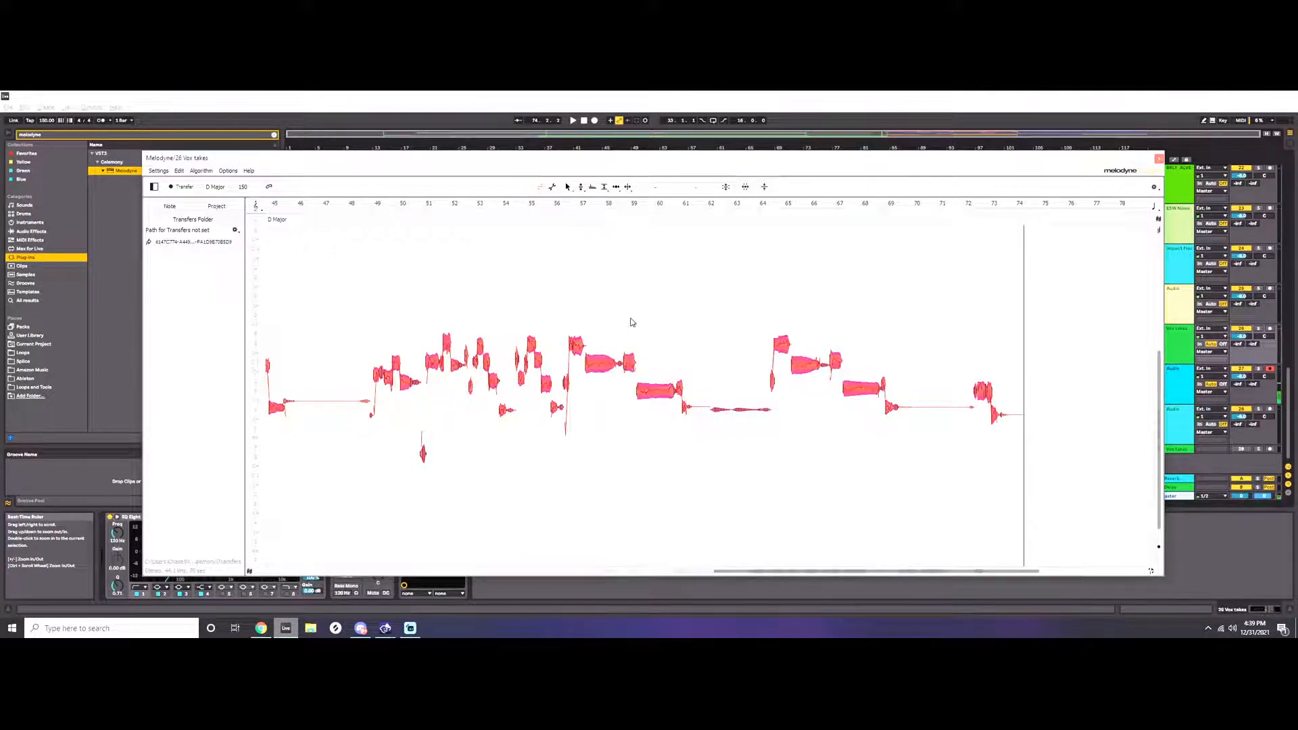
double_click(660, 391)
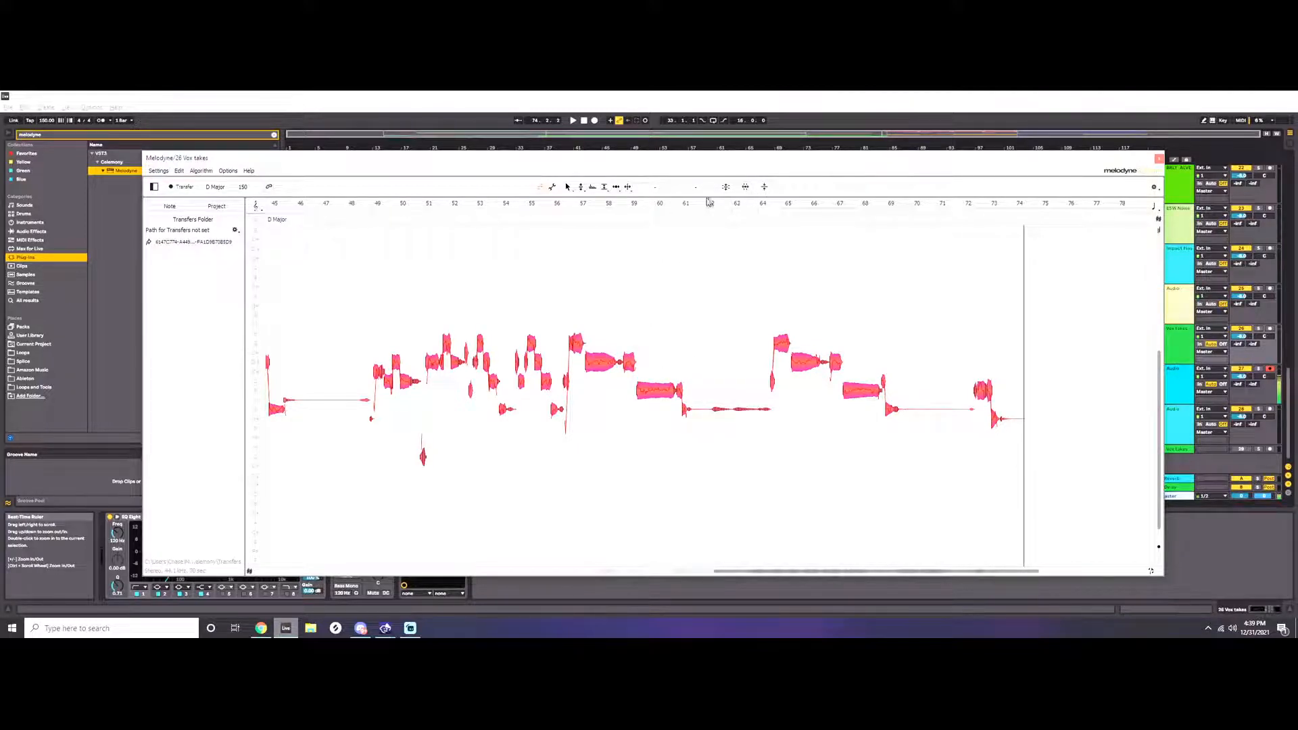
Correct the pitch of all selected notes with pitch center at 100% and reduced pitch drift, leaving their timing unquantized.
left_click(726, 187)
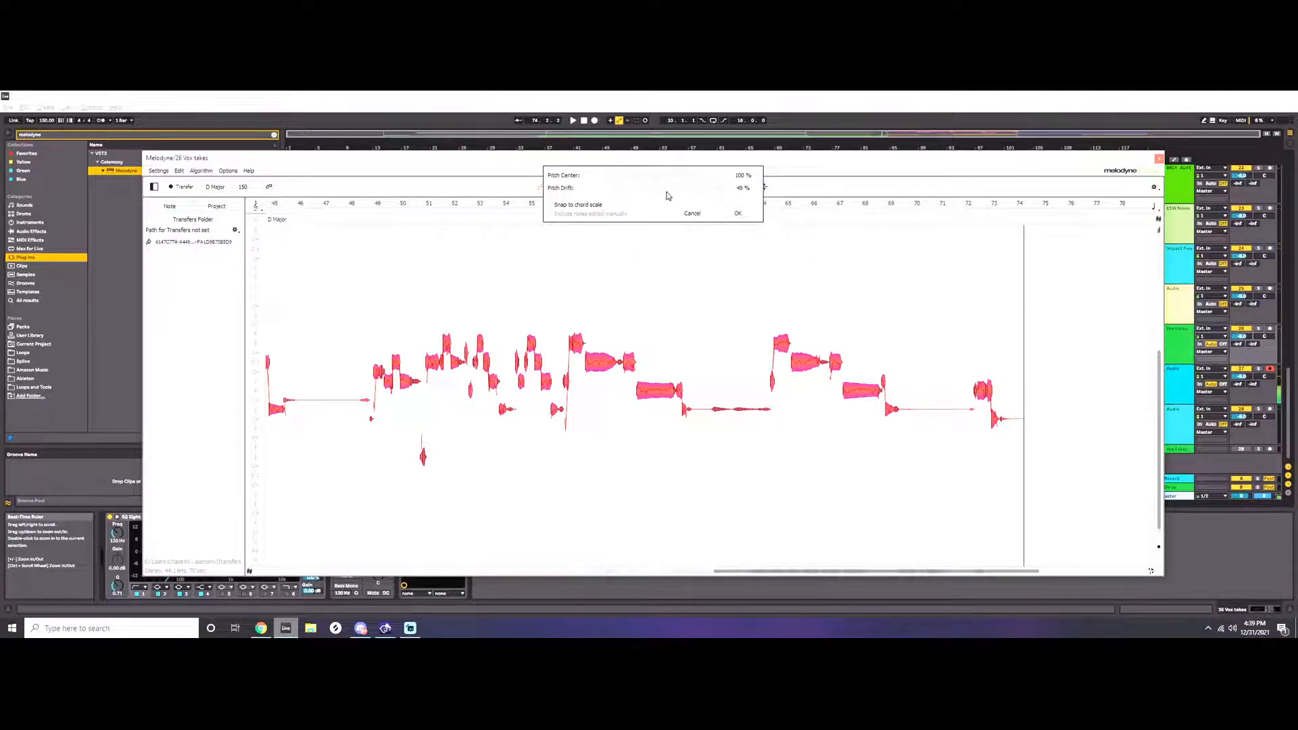
left_click(740, 214)
left_click(744, 190)
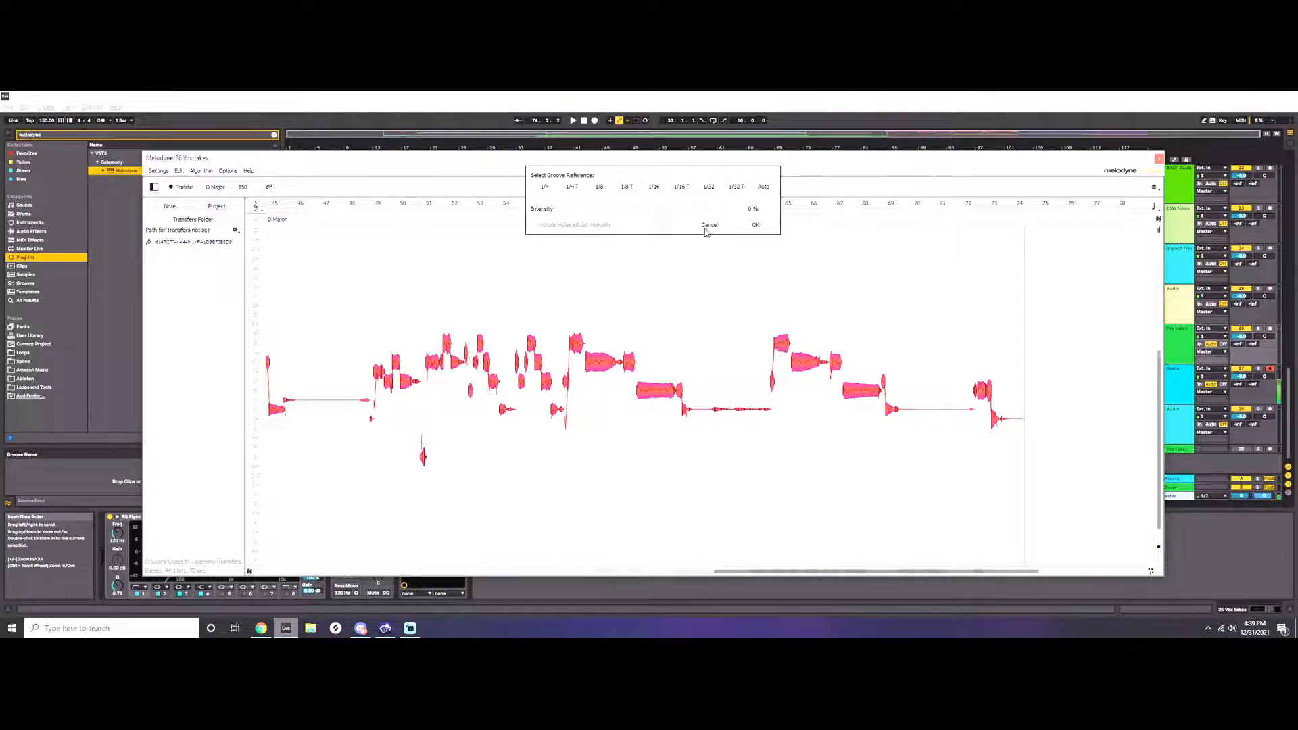
left_click(704, 225)
Level the selected notes by making quiet notes 75% louder, and bring the vocal's opening into view.
left_click(767, 189)
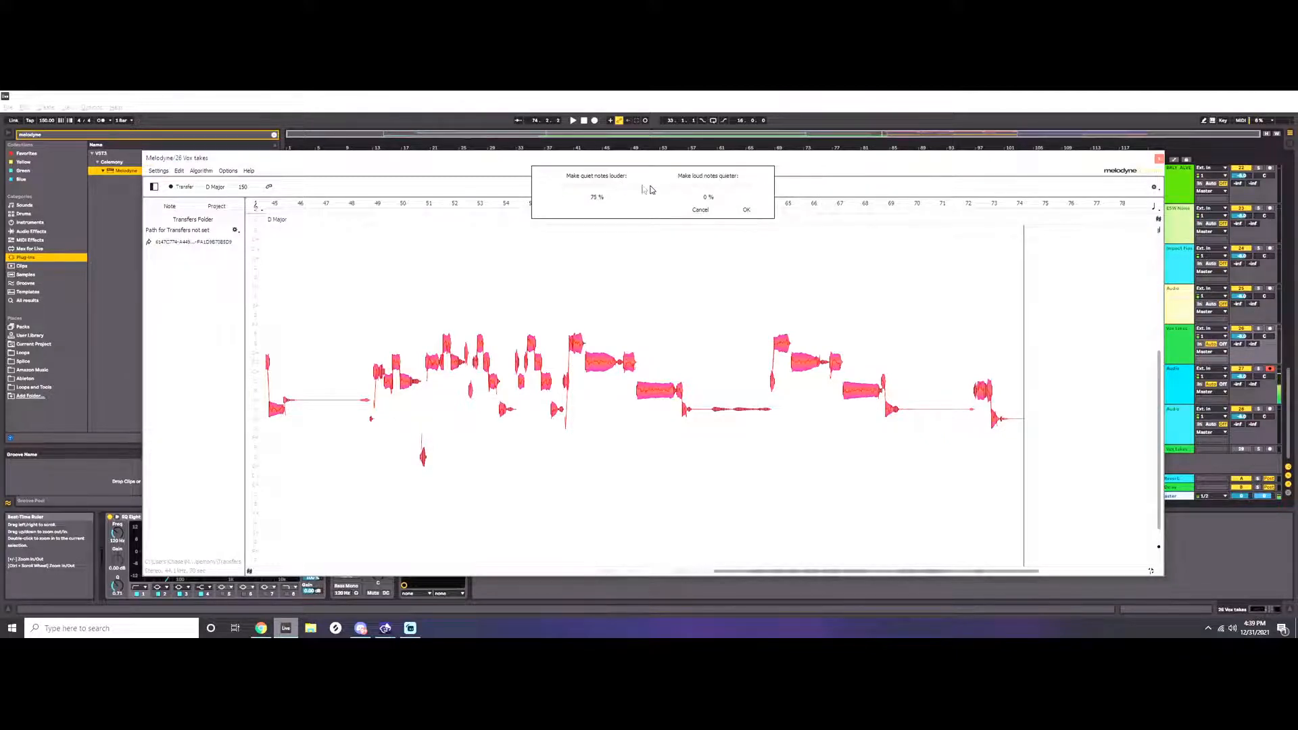
left_click(745, 211)
left_click_drag(735, 574, 583, 562)
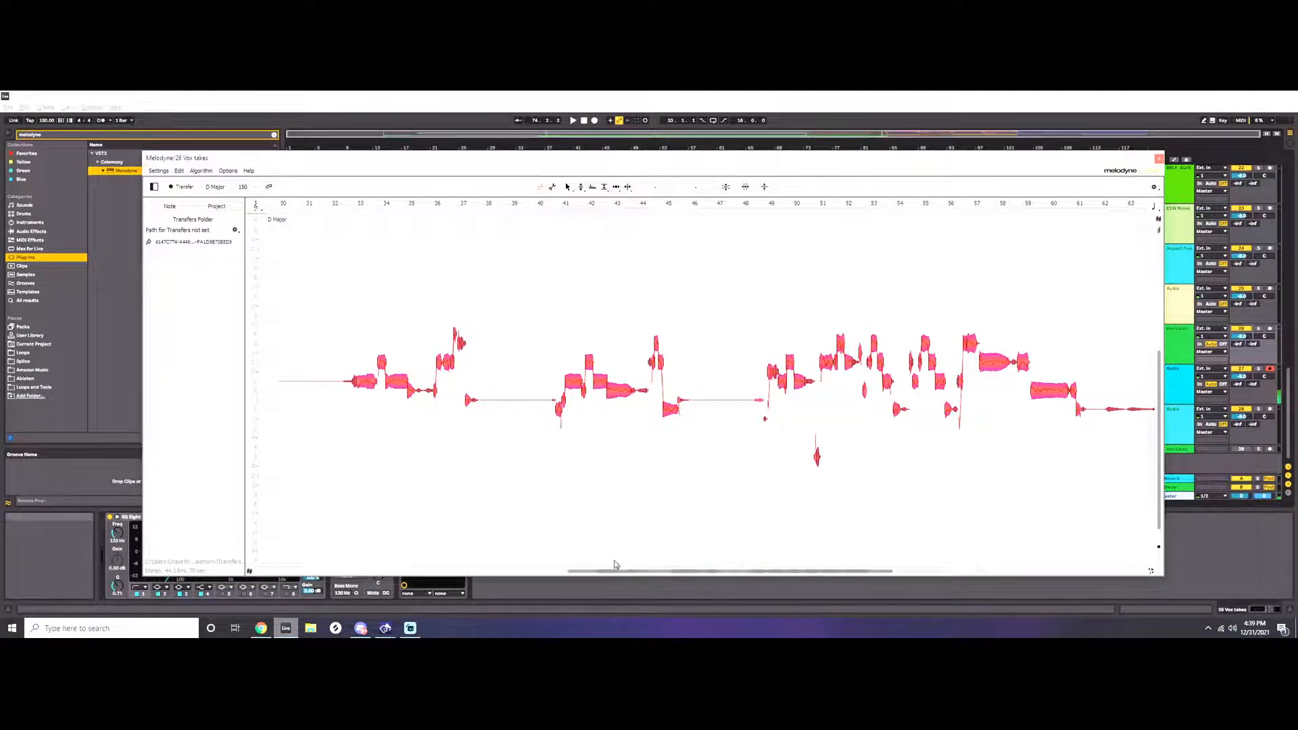
left_click_drag(879, 575, 883, 575)
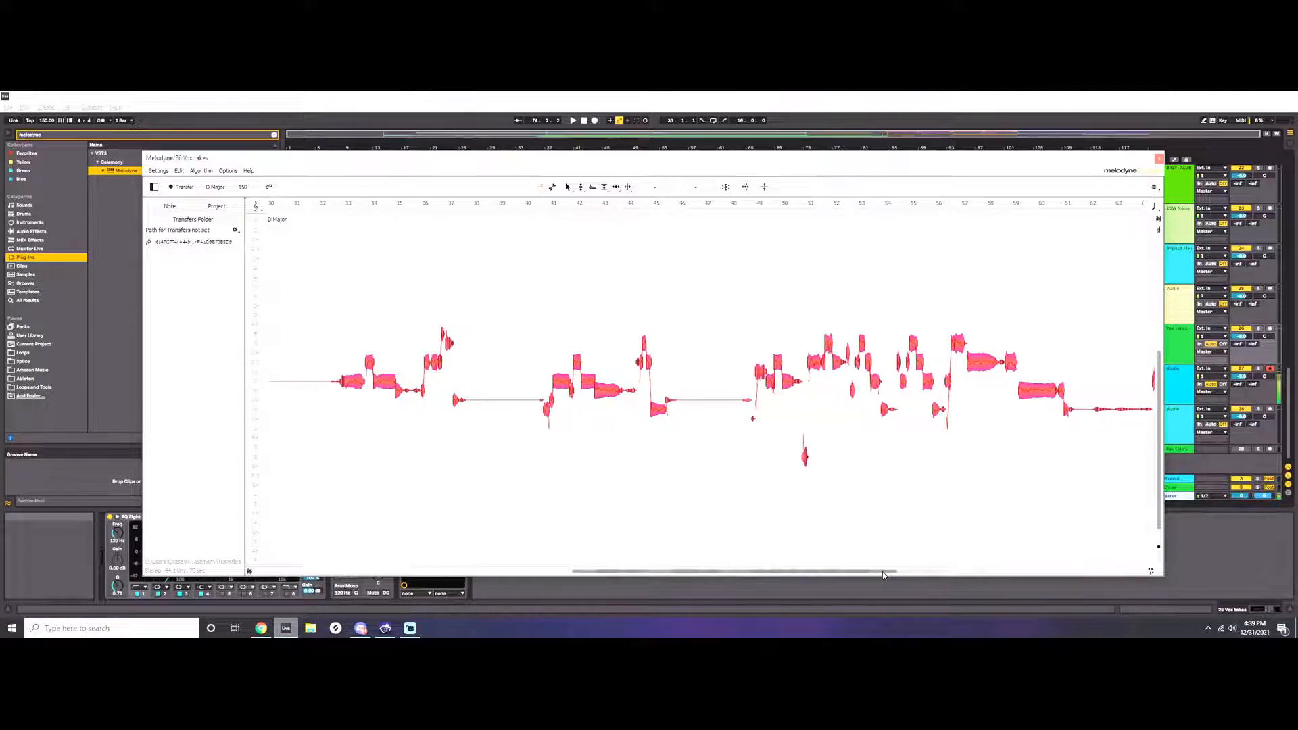
Save the current Live set with the corrected vocal.
left_click_drag(632, 575, 617, 575)
left_click(391, 95)
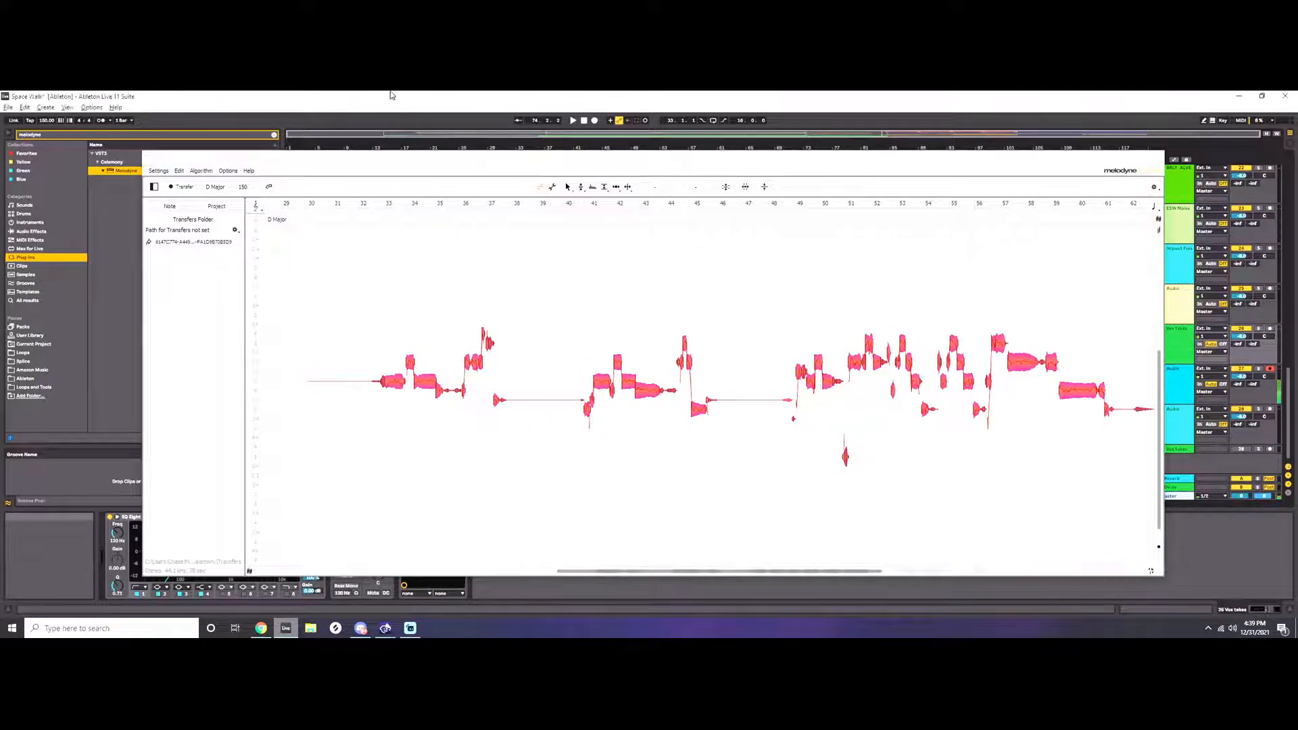
key("ctrl+s")
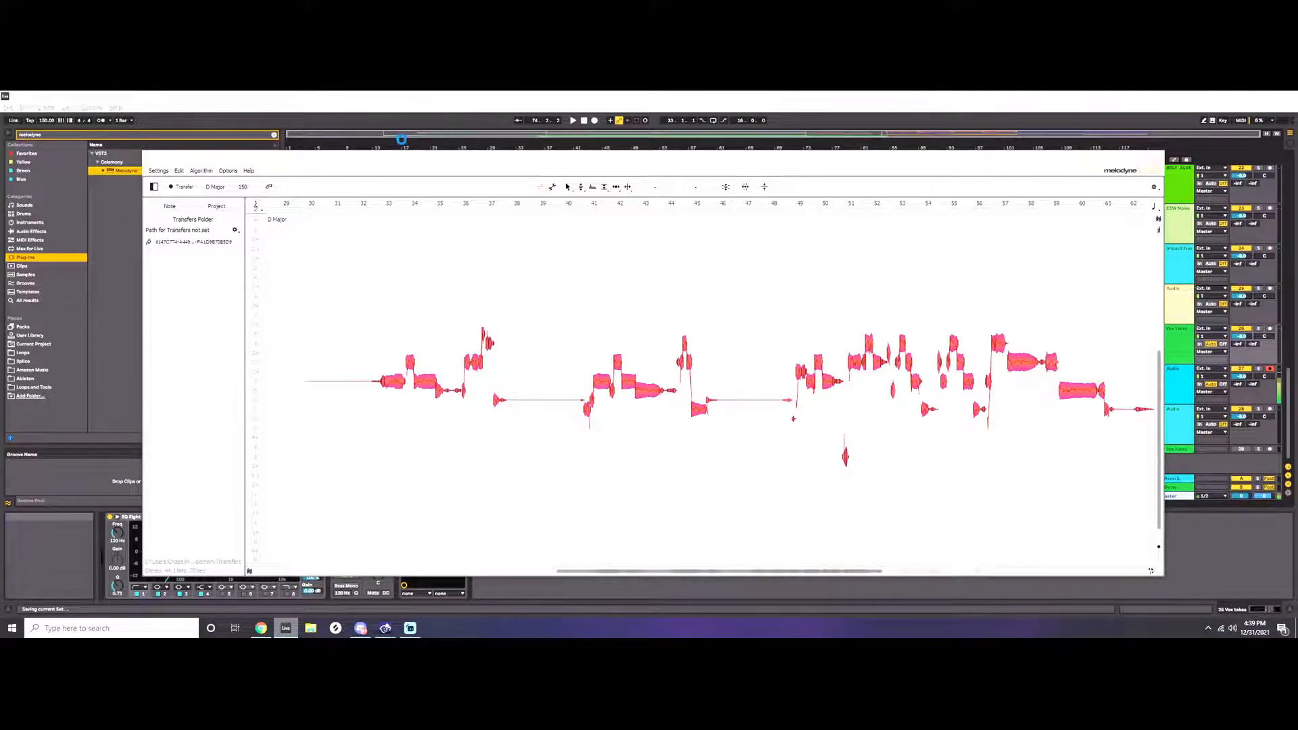
Deselect the notes, move the Melodyne window below the arrangement's ruler, and play the corrected vocal.
left_click(404, 157)
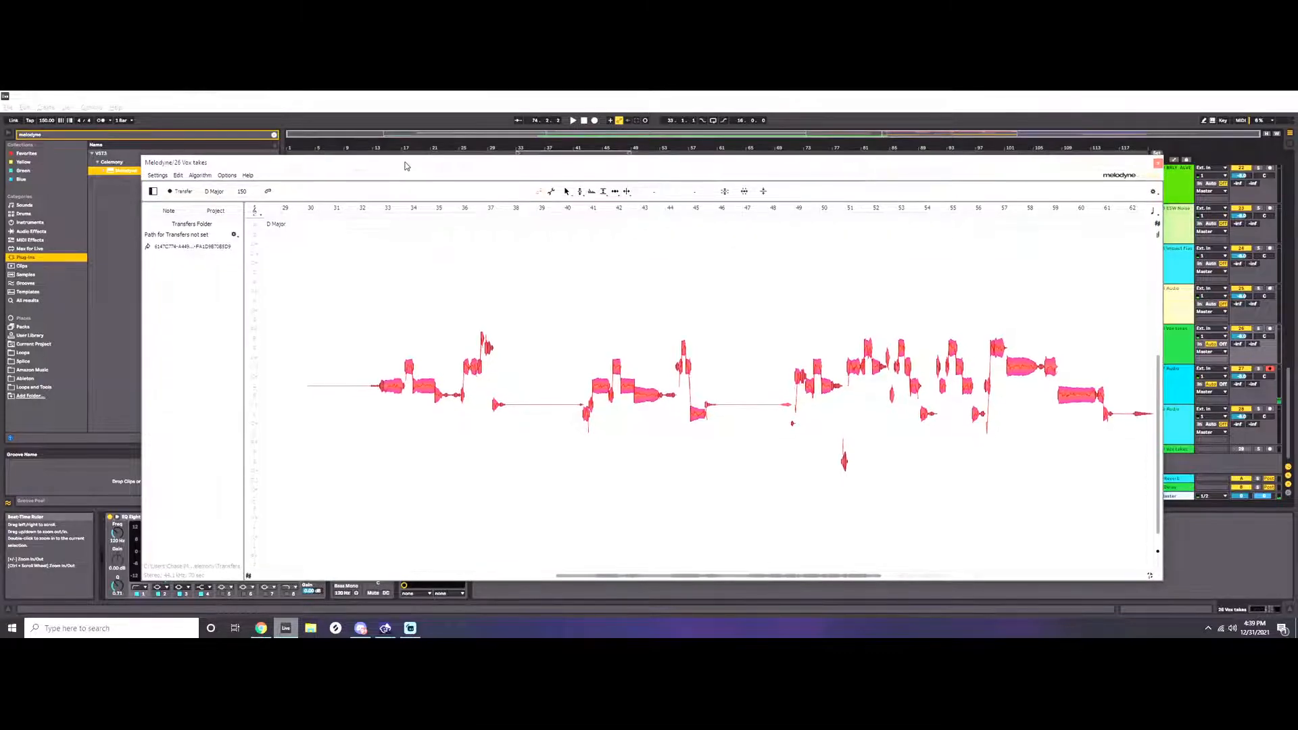
left_click_drag(404, 157, 378, 139)
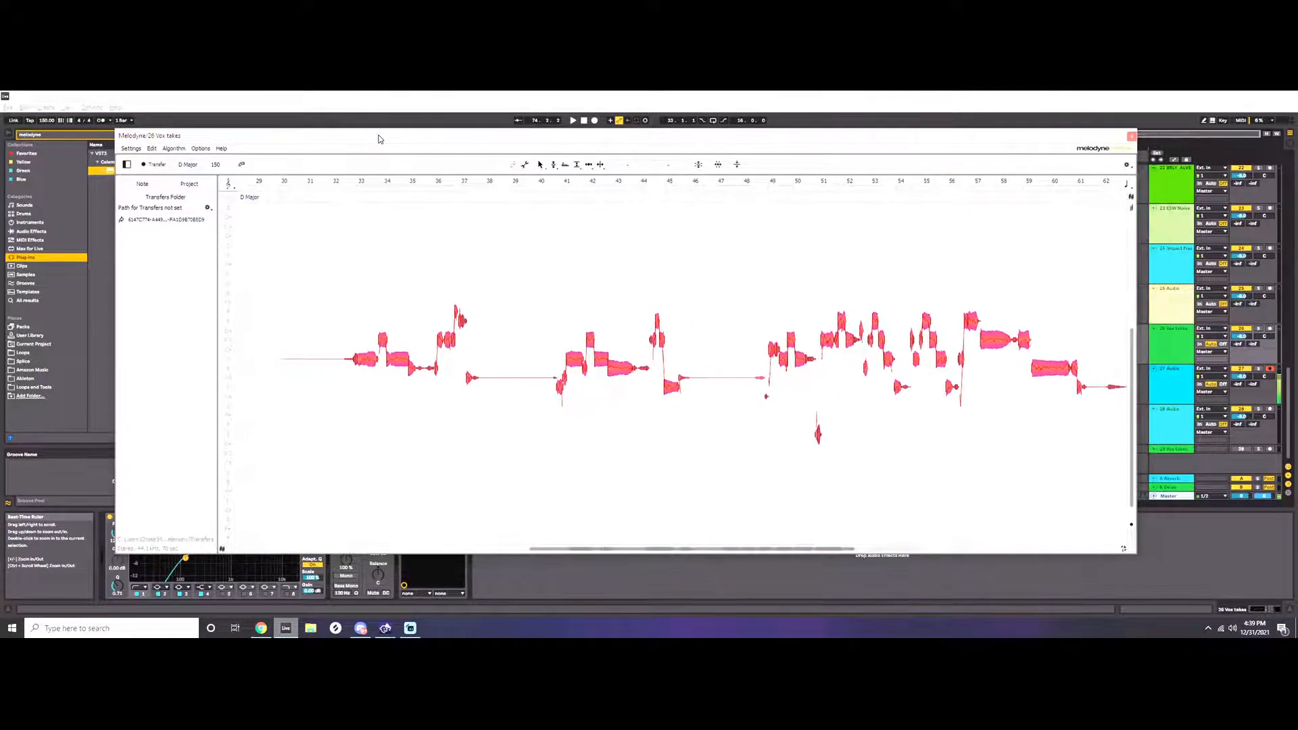
left_click(344, 317)
left_click_drag(551, 553, 539, 553)
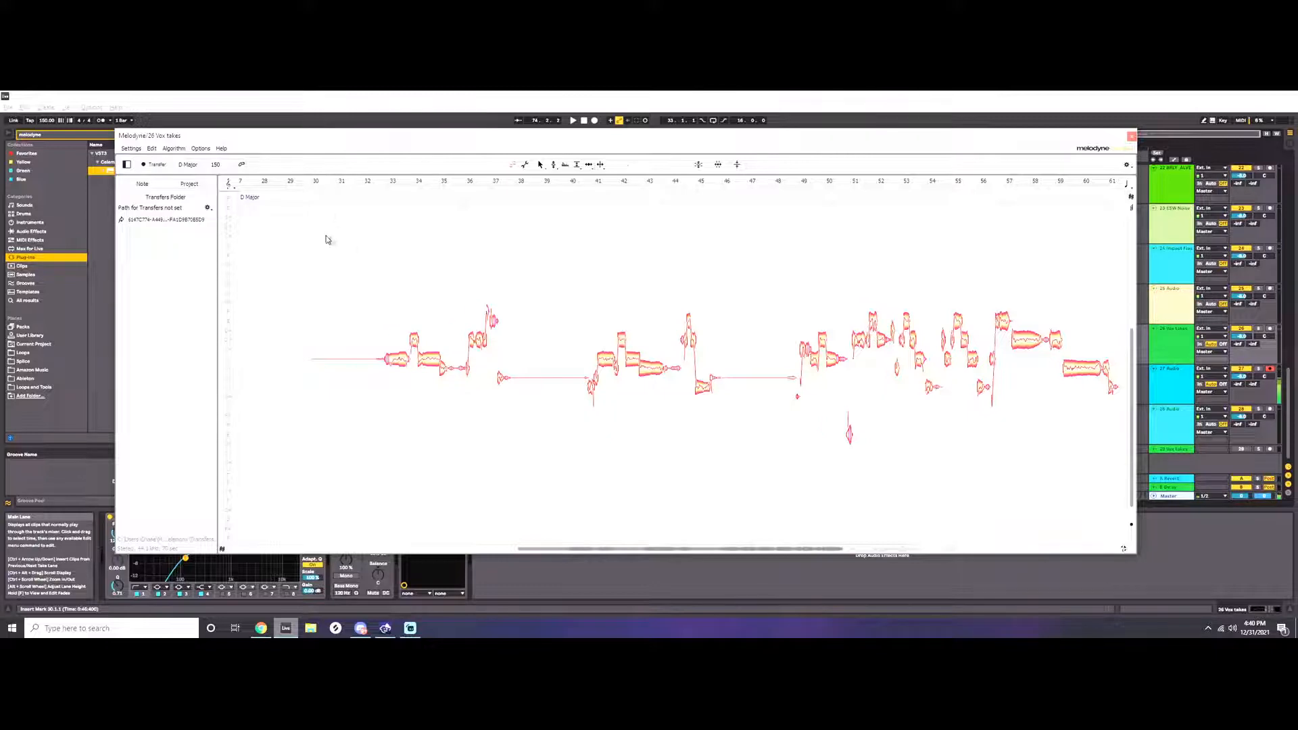
left_click_drag(453, 144, 516, 225)
key("space")
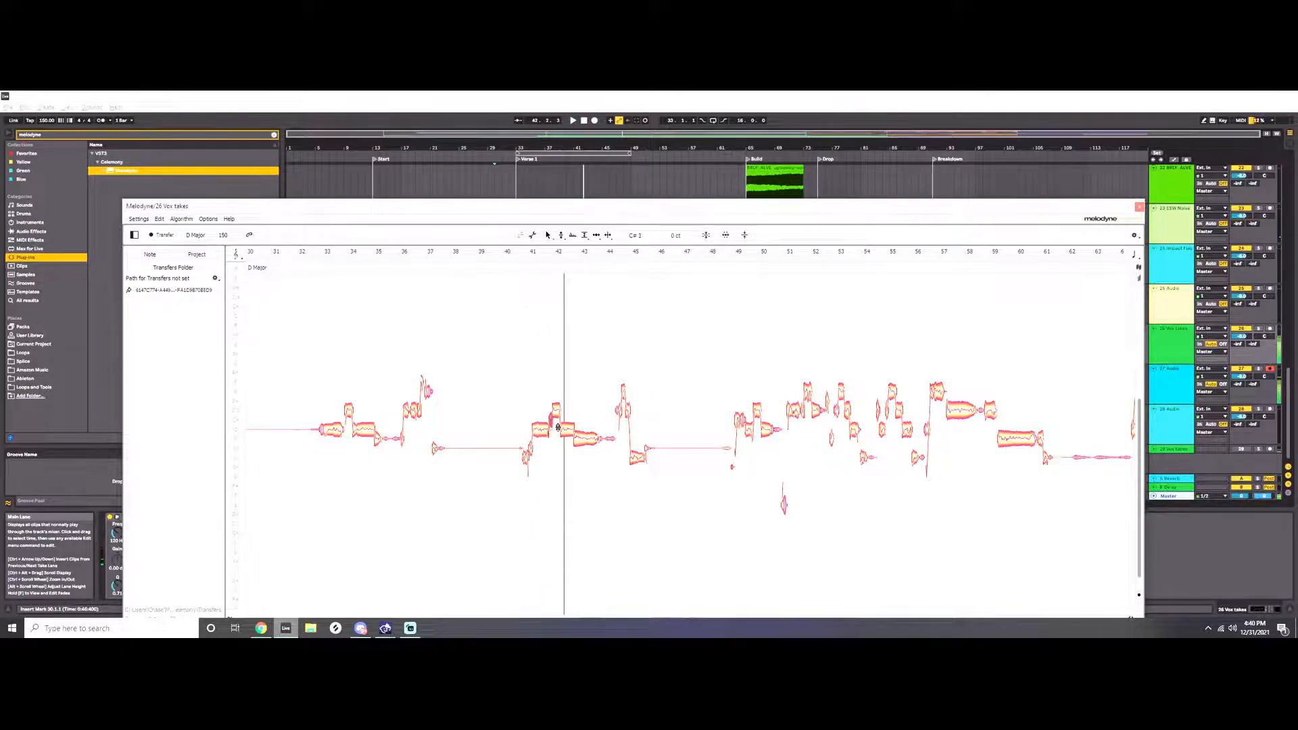
Play the second and third vocal phrases from just before each, and check the short note between bars 52 and 53.
left_click(571, 160)
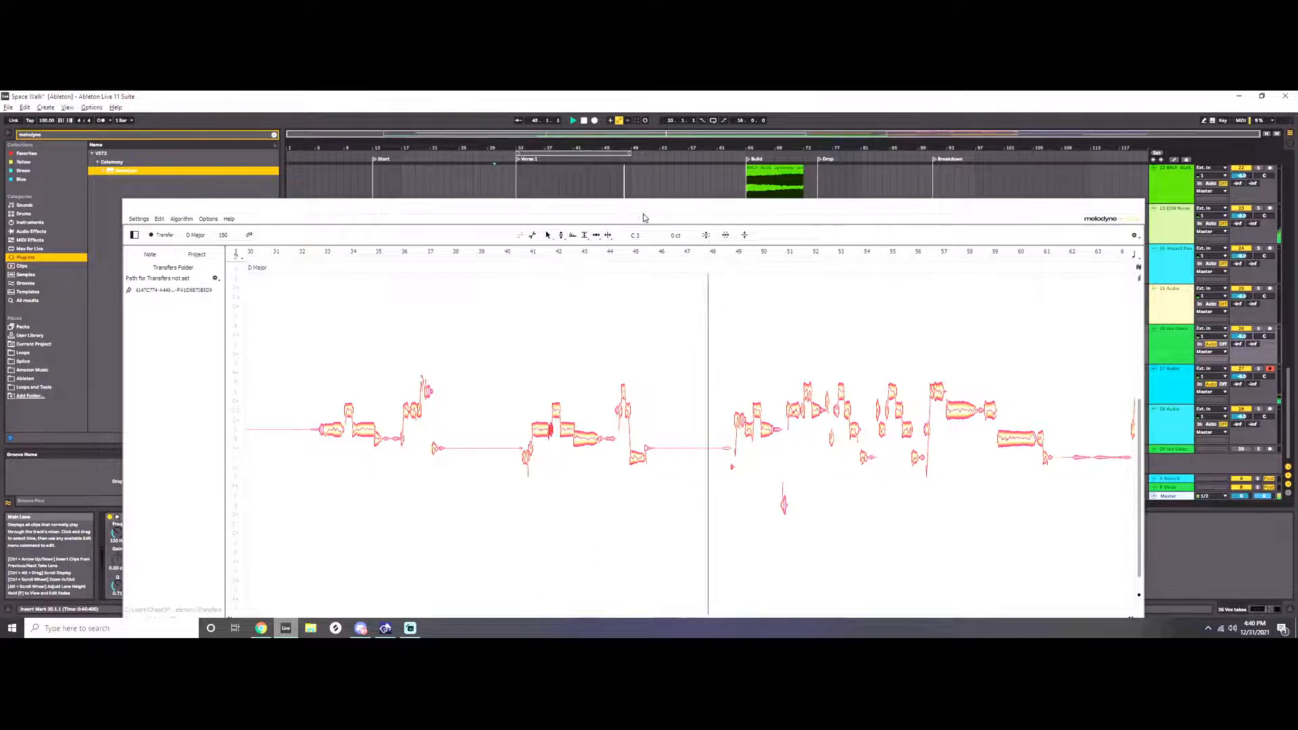
left_click_drag(641, 213, 623, 195)
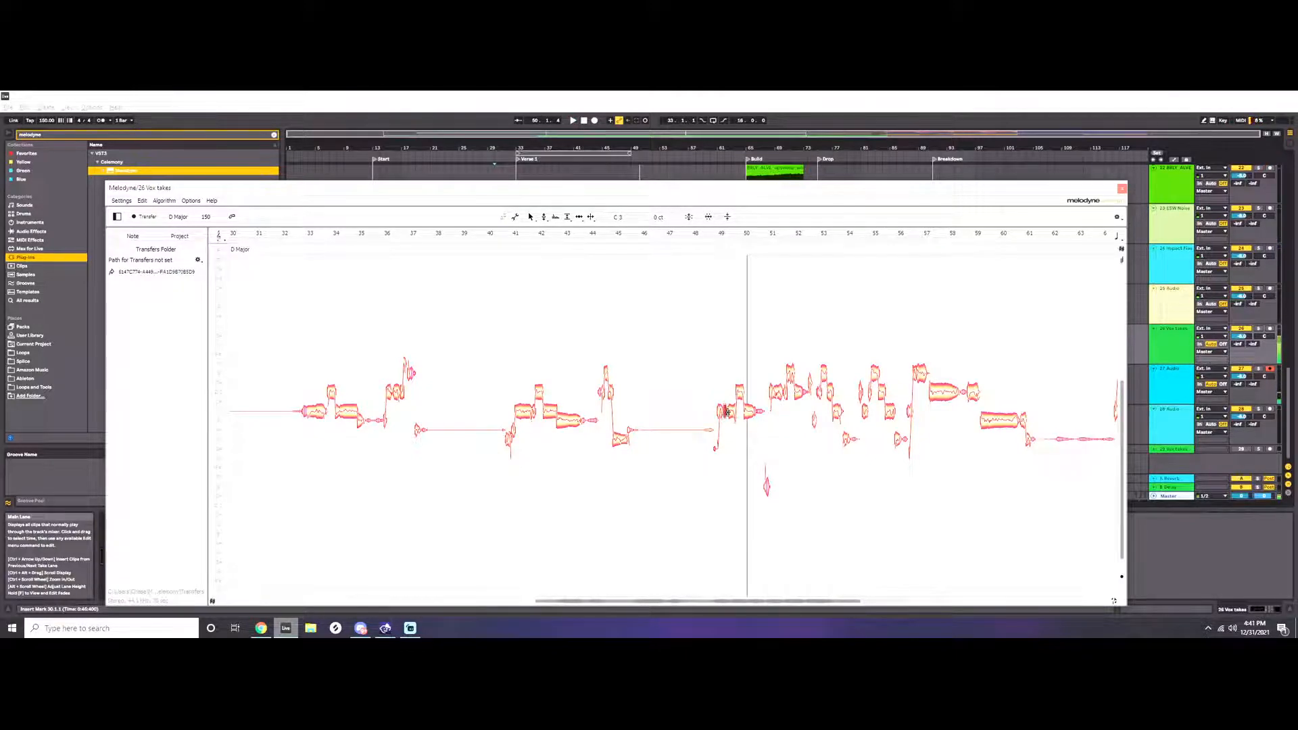
left_click(620, 160)
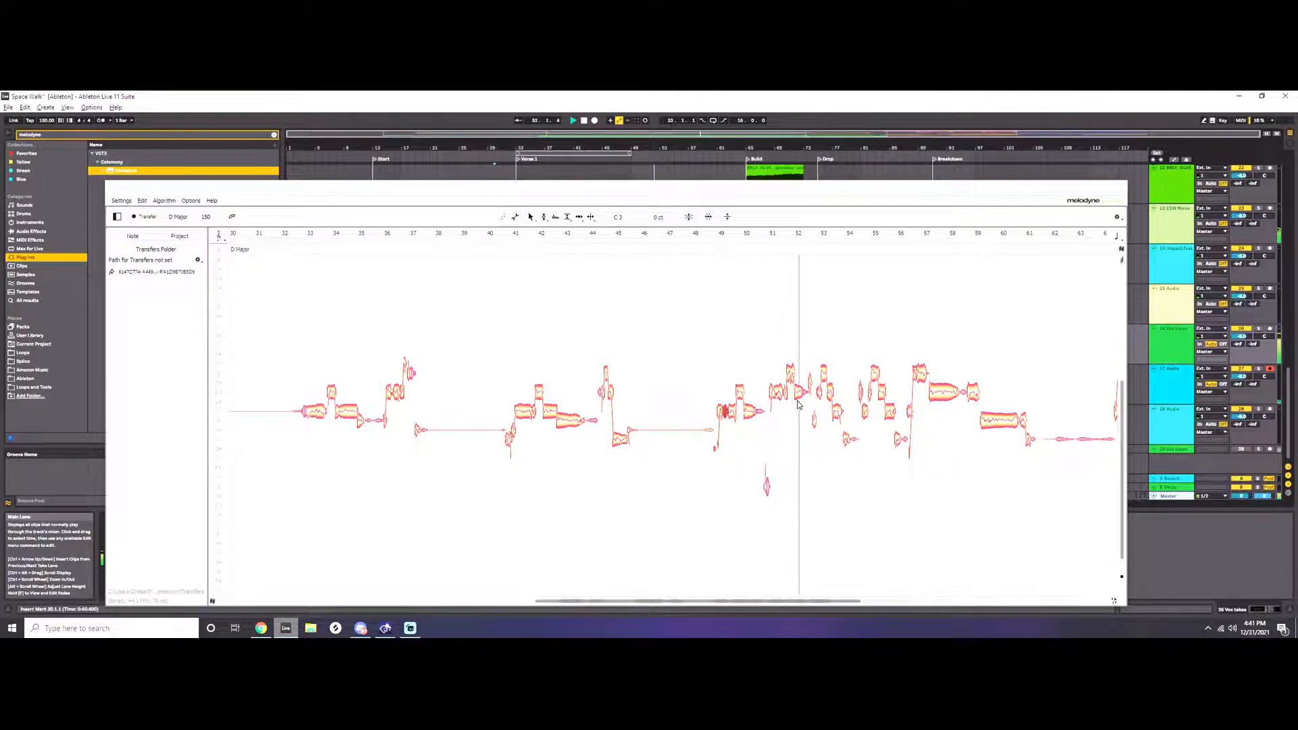
left_click(811, 384)
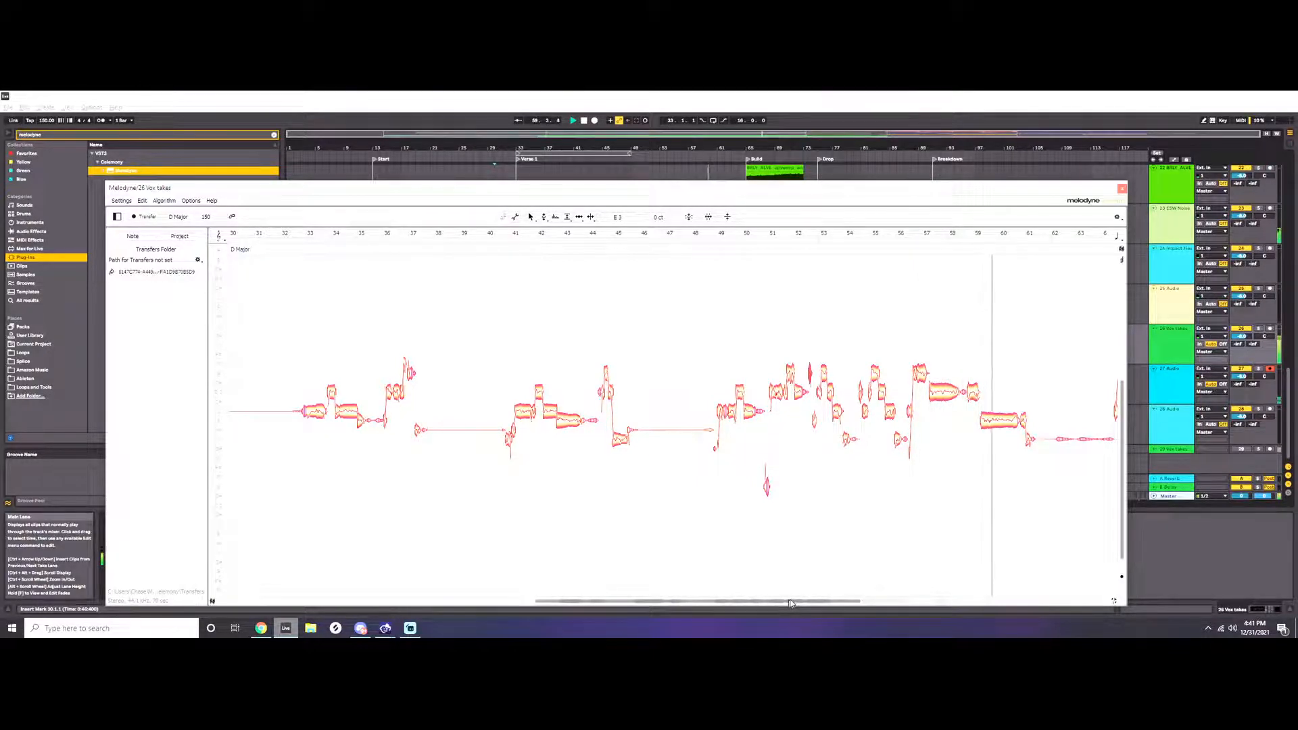
left_click_drag(788, 603, 846, 602)
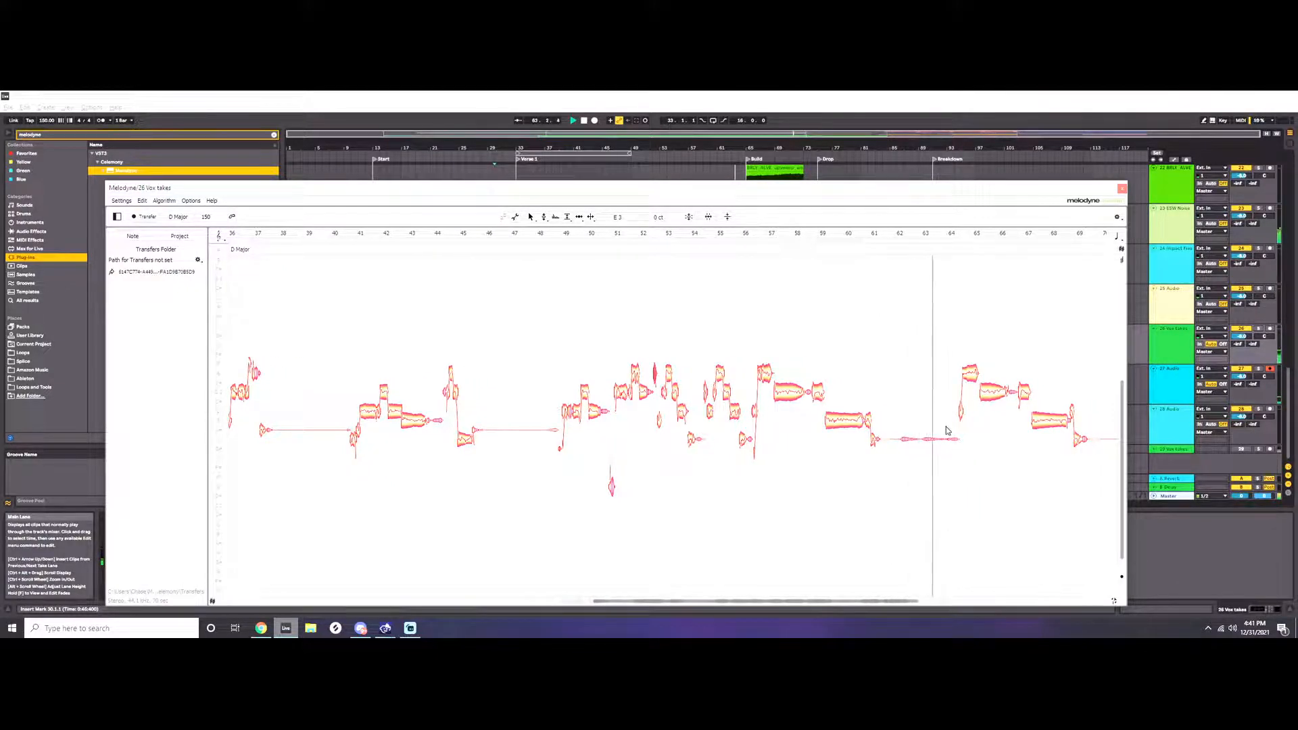
Delete the faint noise notes in the gap between the phrases at bars 62 to 64.
left_click_drag(946, 427, 905, 457)
key("Delete")
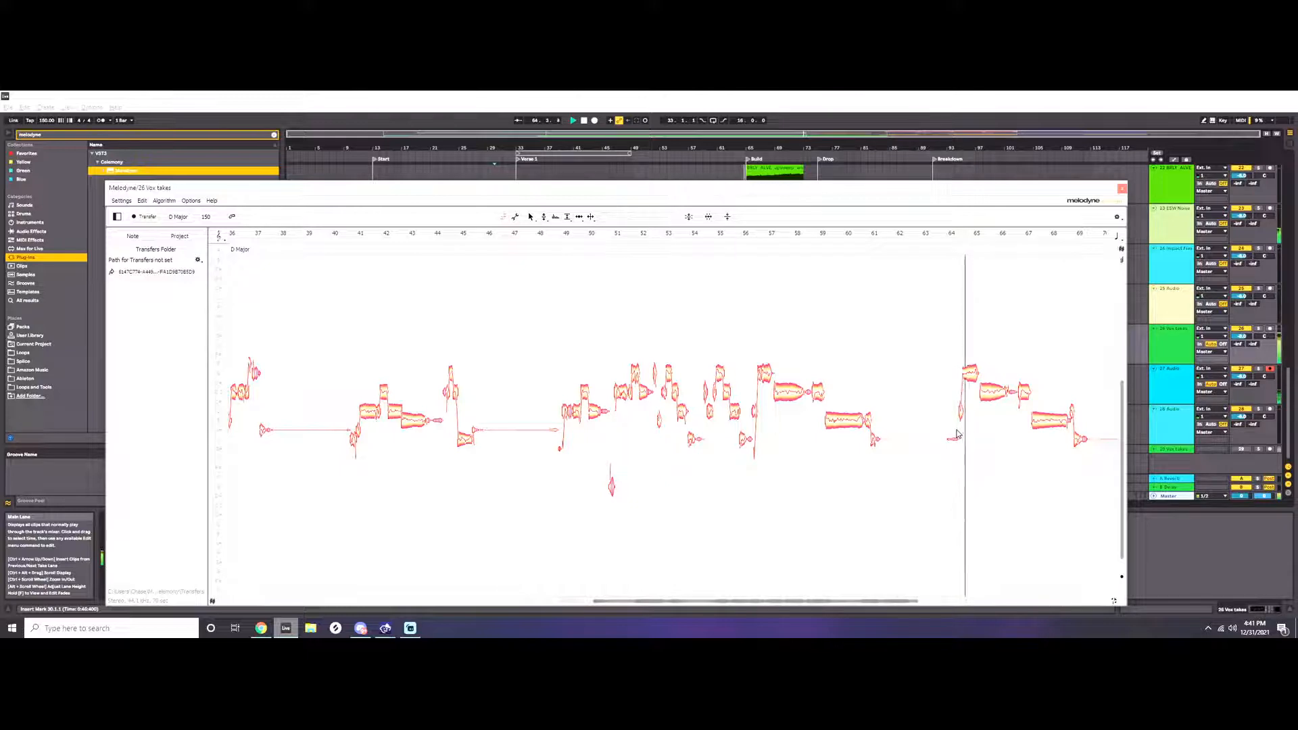
left_click(951, 441)
key("Delete")
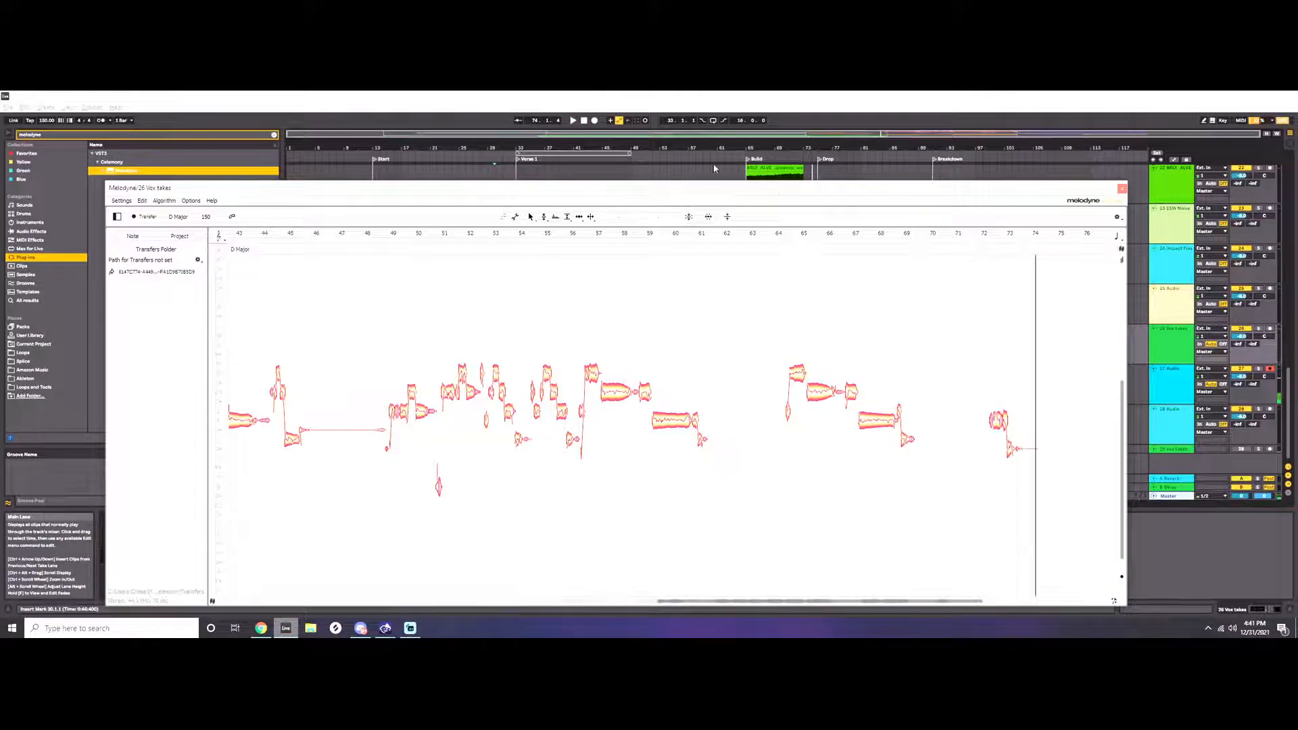
Replay the last phrase from just before bar 72, and select all the vocal's notes.
left_click(798, 156)
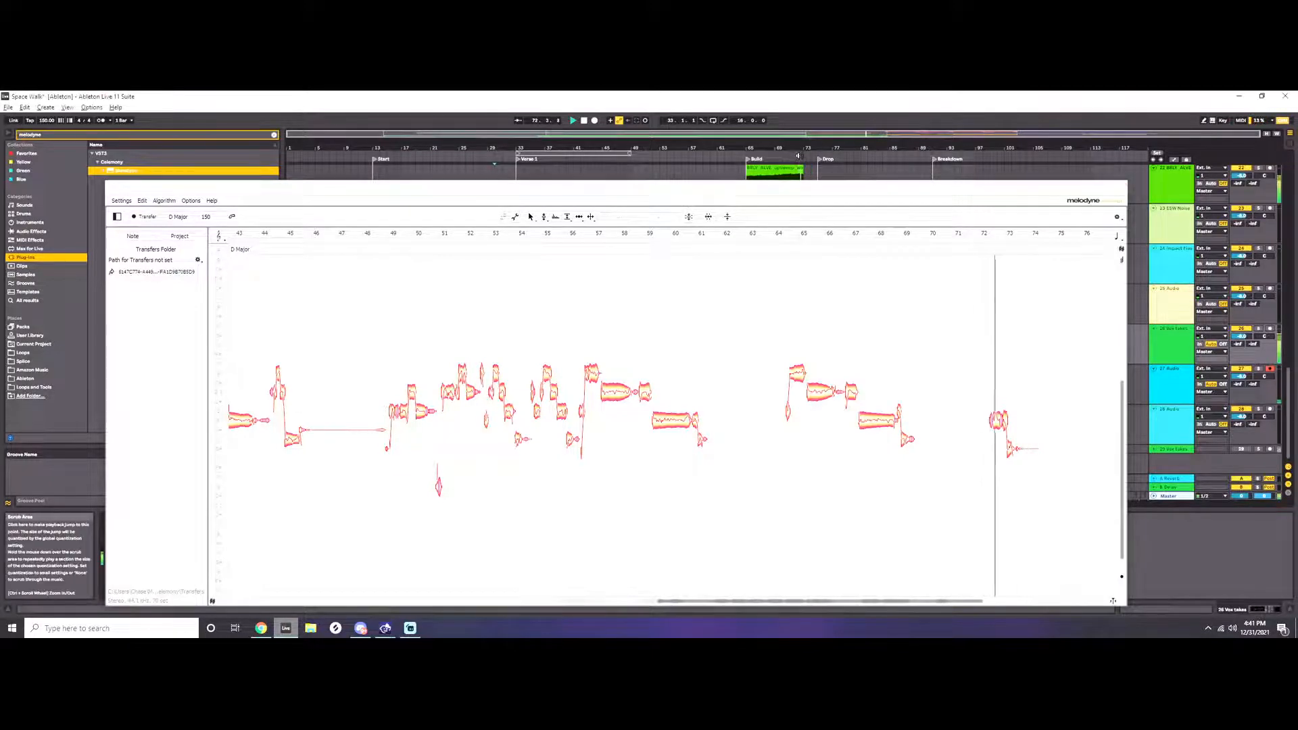
left_click(891, 602)
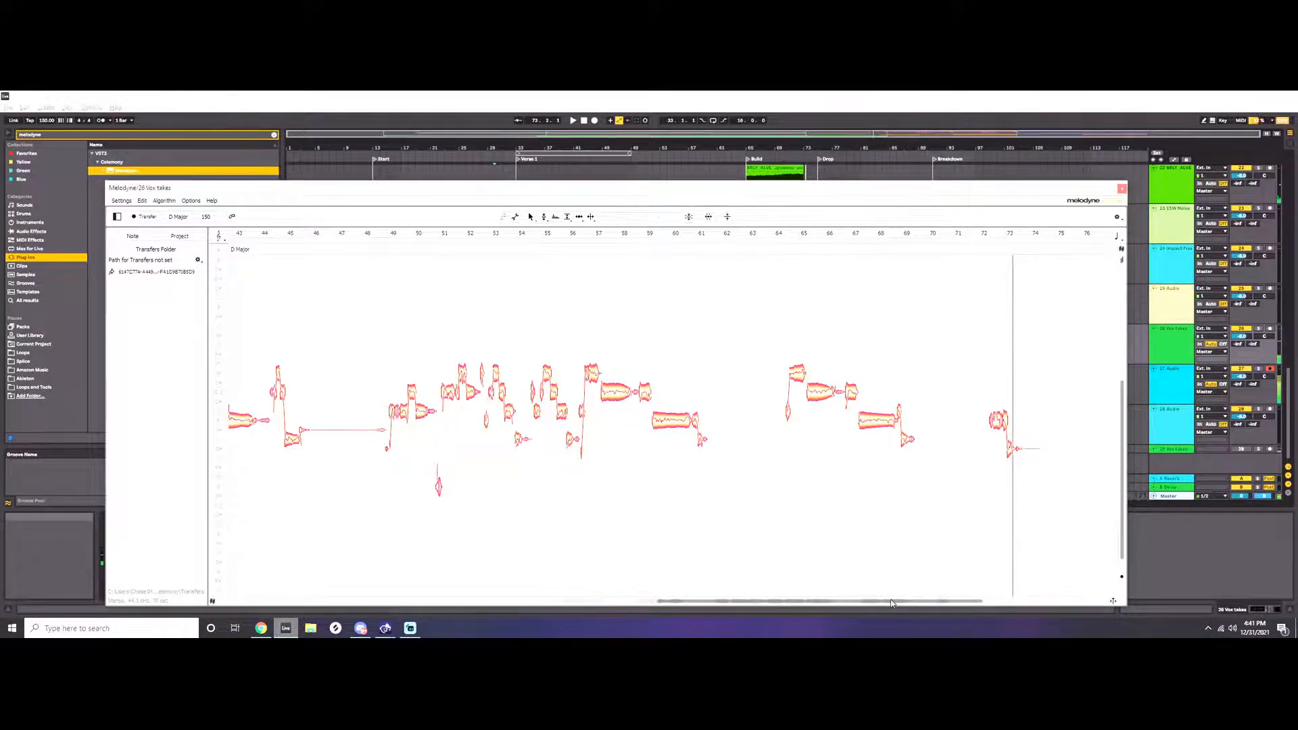
left_click_drag(891, 603, 863, 586)
left_click_drag(1100, 336, 242, 578)
left_click(312, 550)
key("ctrl+a")
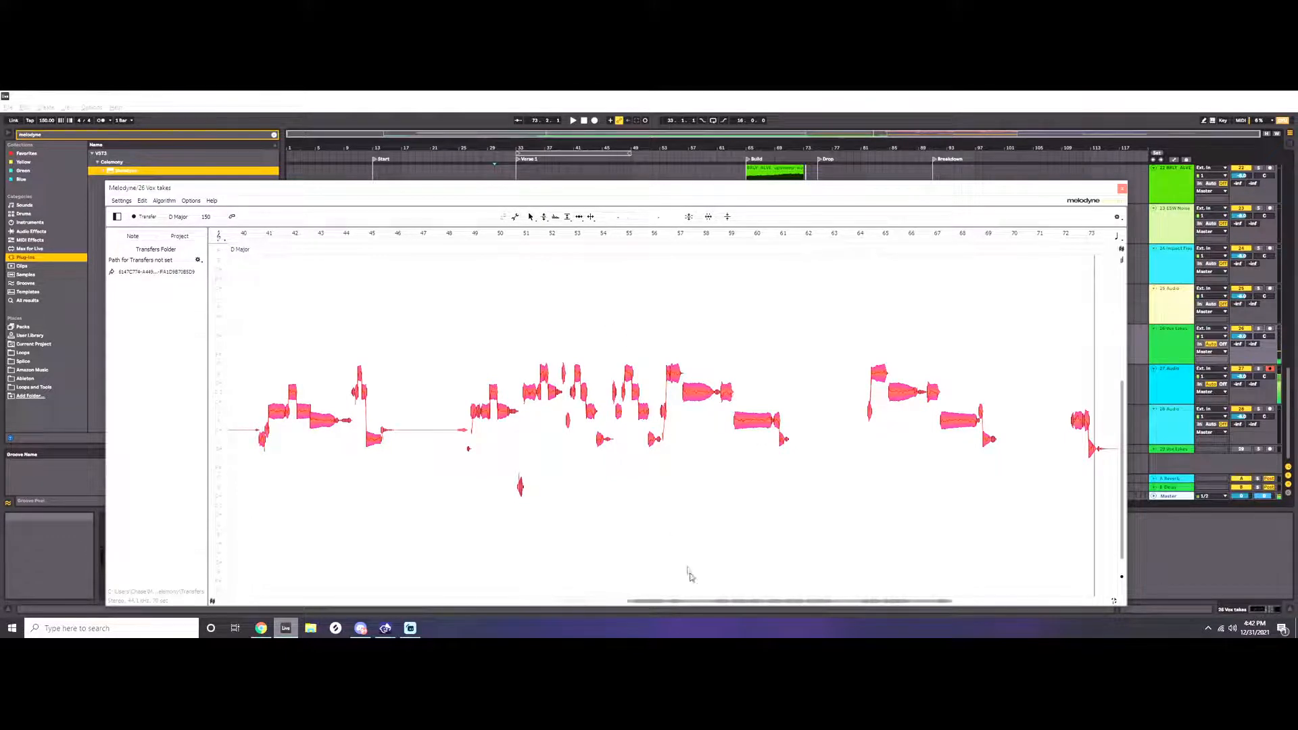
left_click_drag(686, 601, 598, 593)
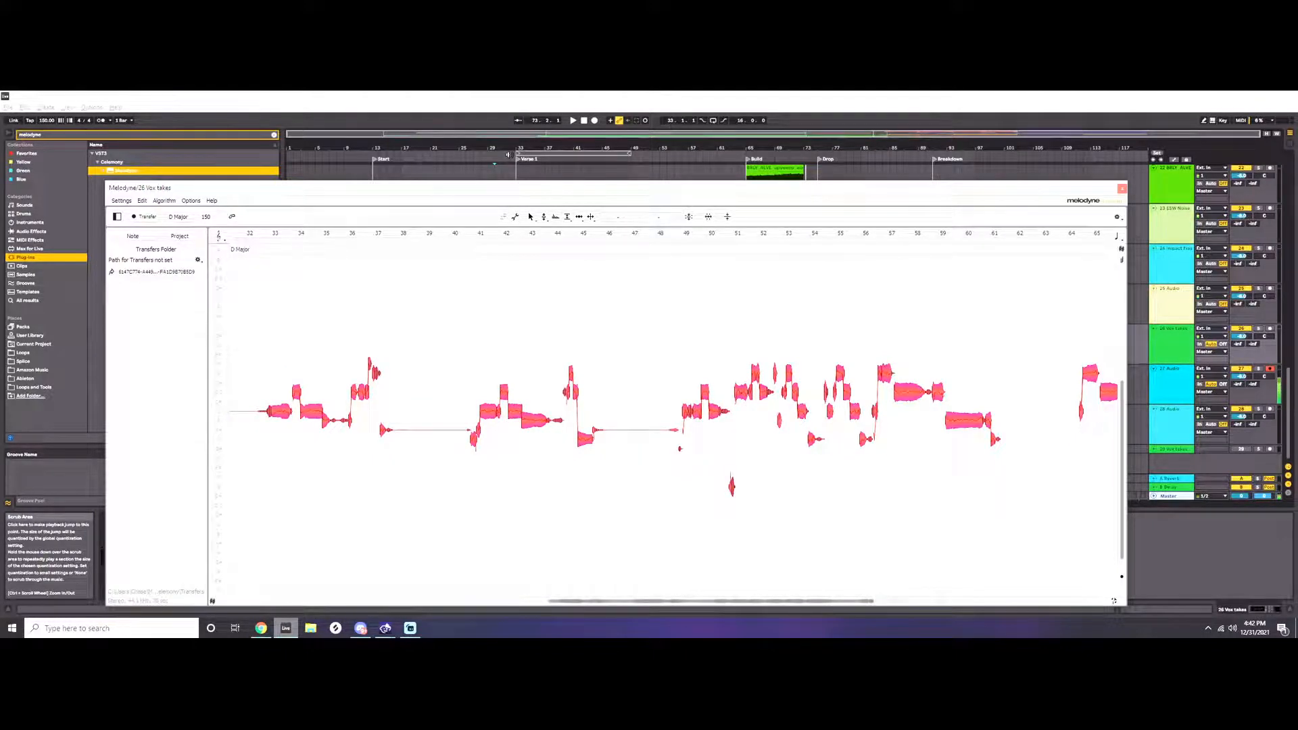
Listen to the corrected vocal from its opening through its last phrase, skipping ahead to the second phrase on the way.
left_click(509, 155)
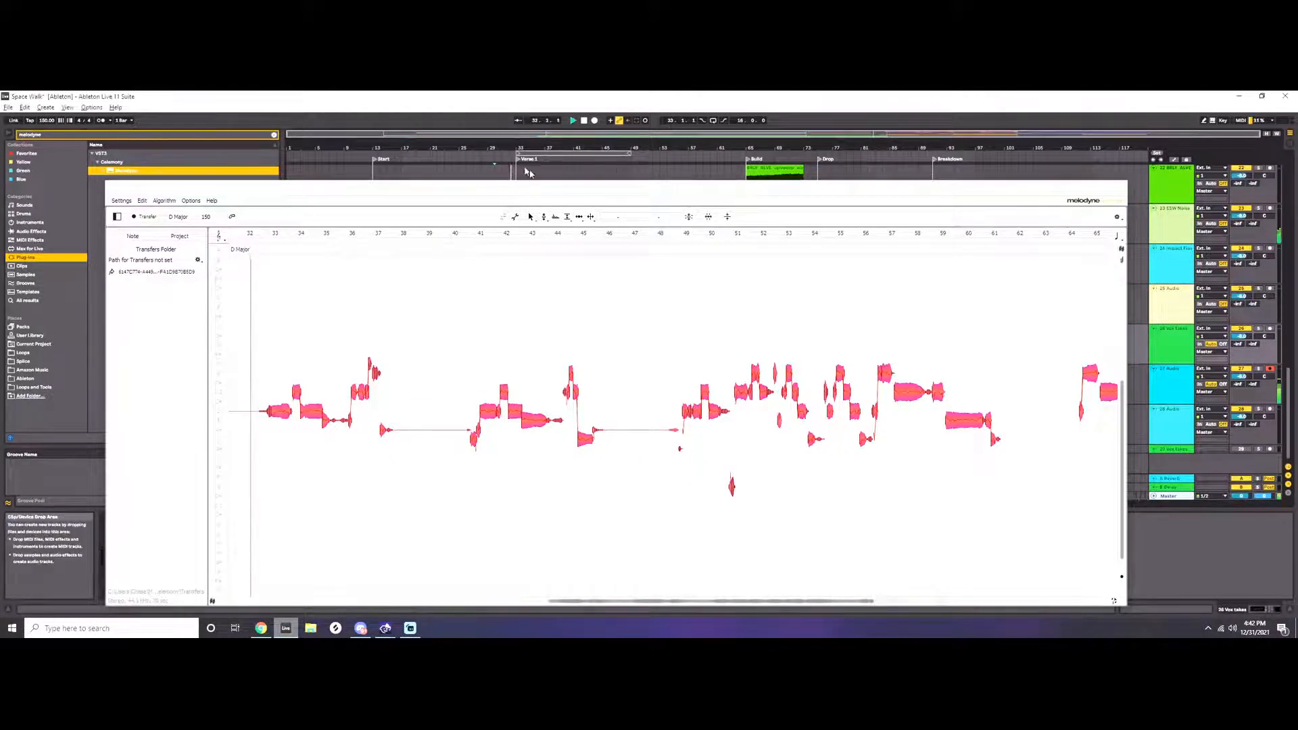
left_click(571, 160)
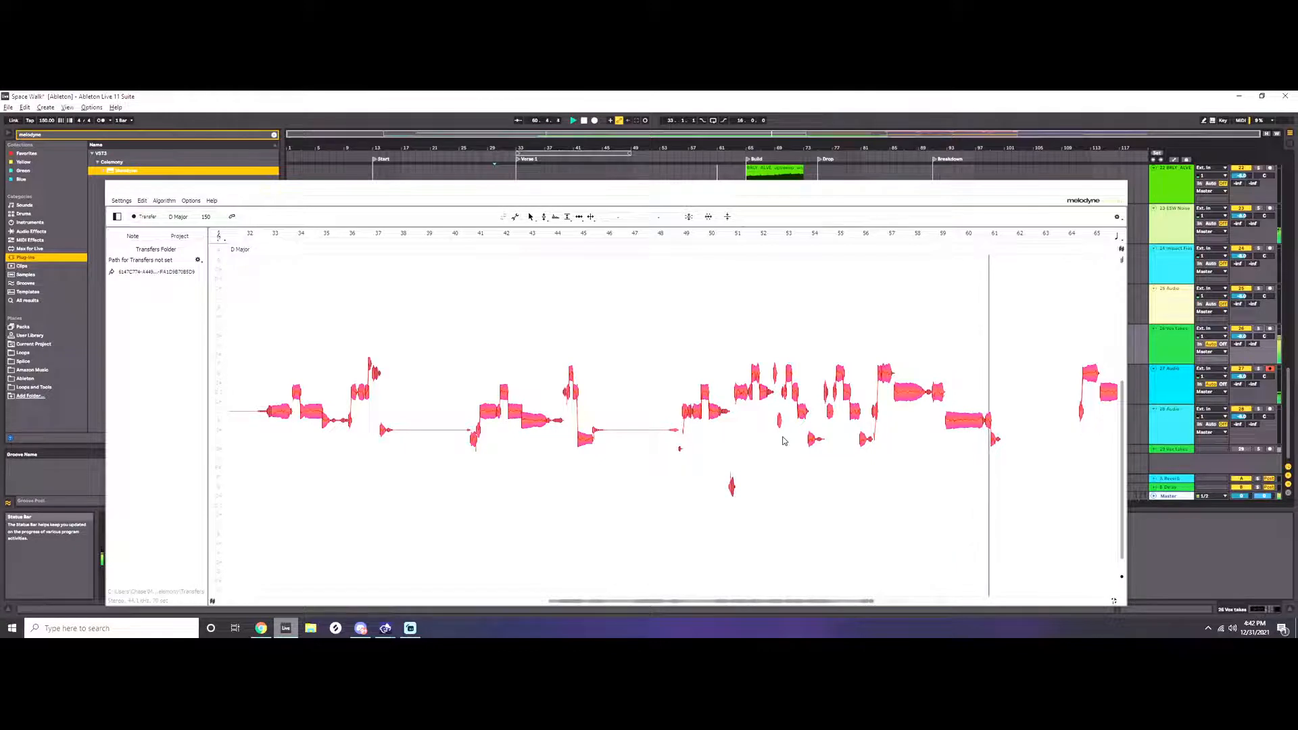
left_click(733, 601)
left_click_drag(734, 605, 843, 603)
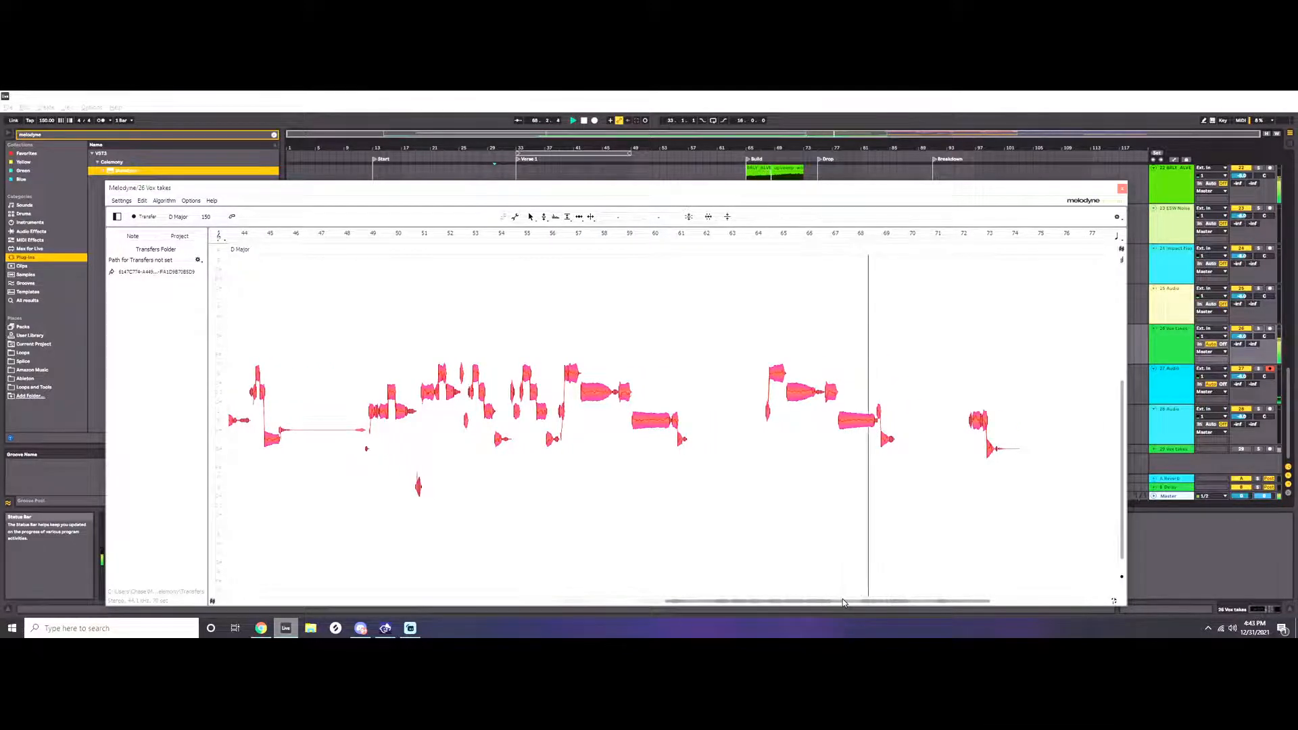
left_click_drag(843, 602, 854, 603)
left_click_drag(997, 604, 1106, 596)
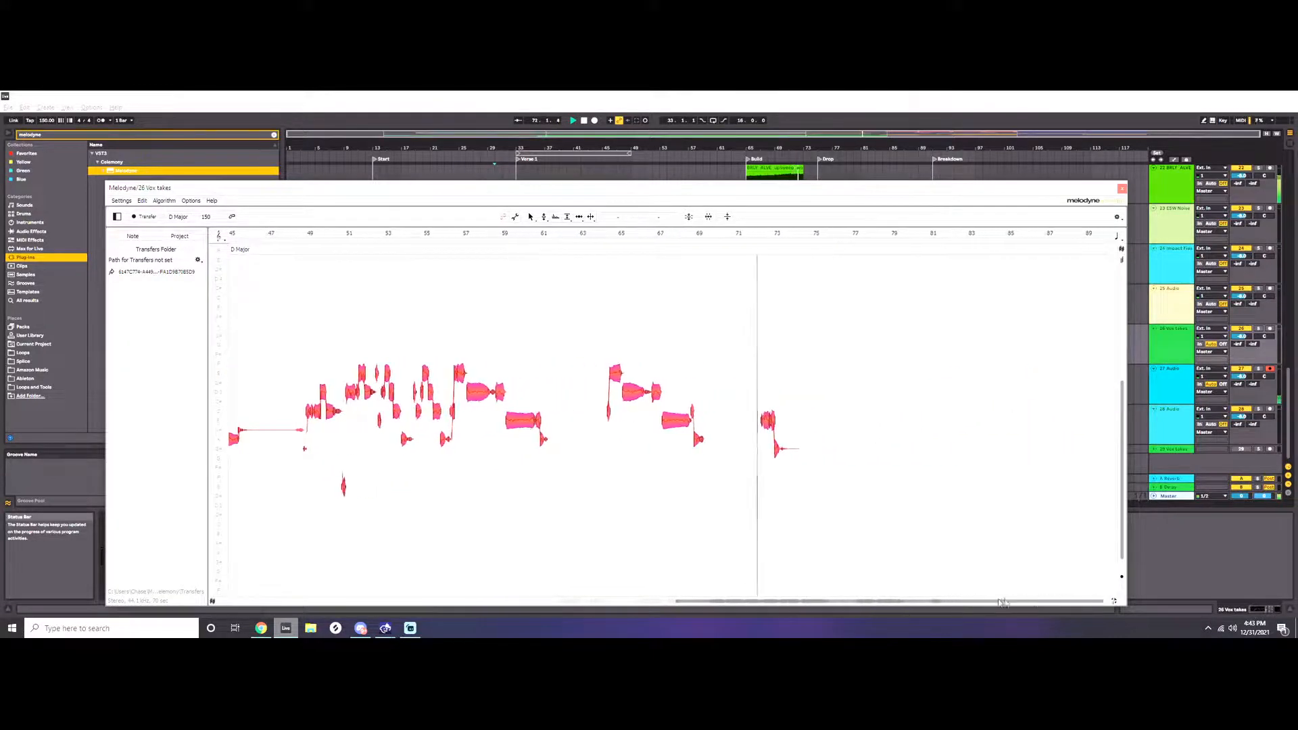
left_click_drag(796, 605, 478, 592)
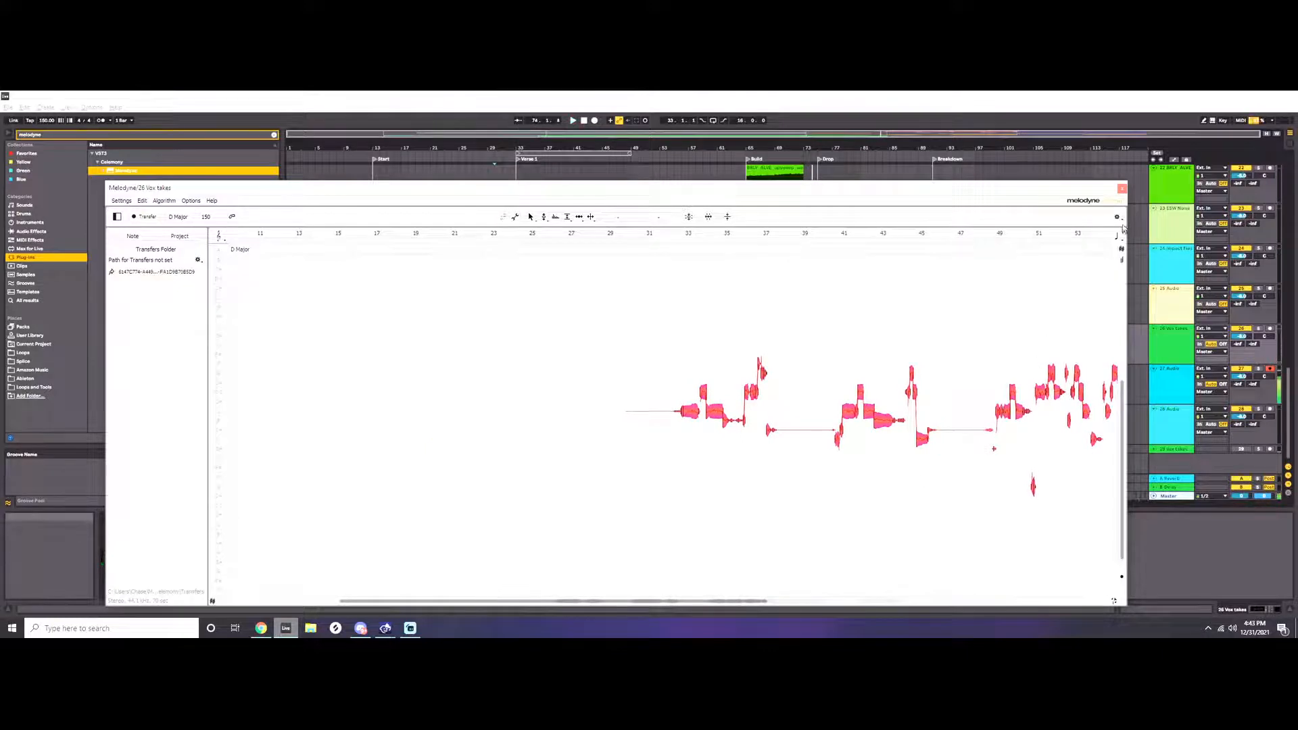
Close Melodyne, duplicate the Vox takes track, then collapse the copy, deactivate it and move it beside the backup track.
left_click(1121, 190)
left_click(1153, 327)
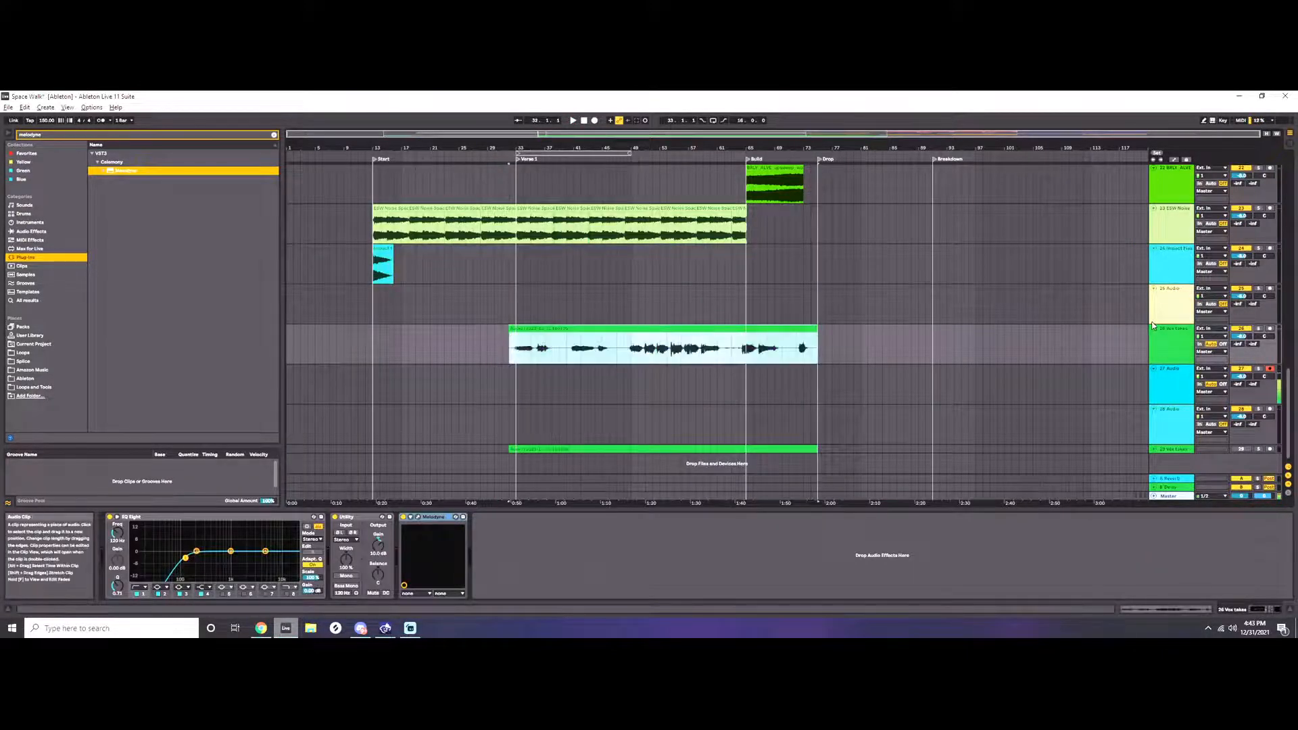
right_click(1176, 343)
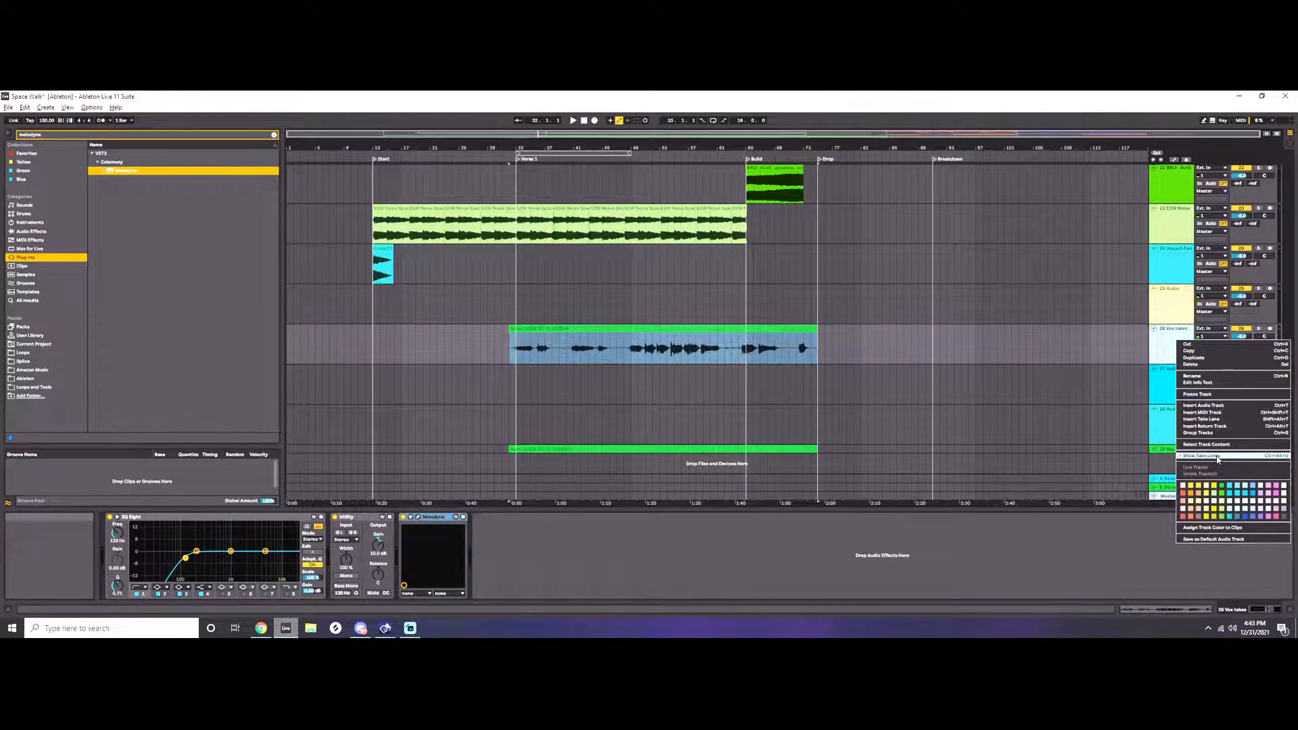
left_click(1164, 346)
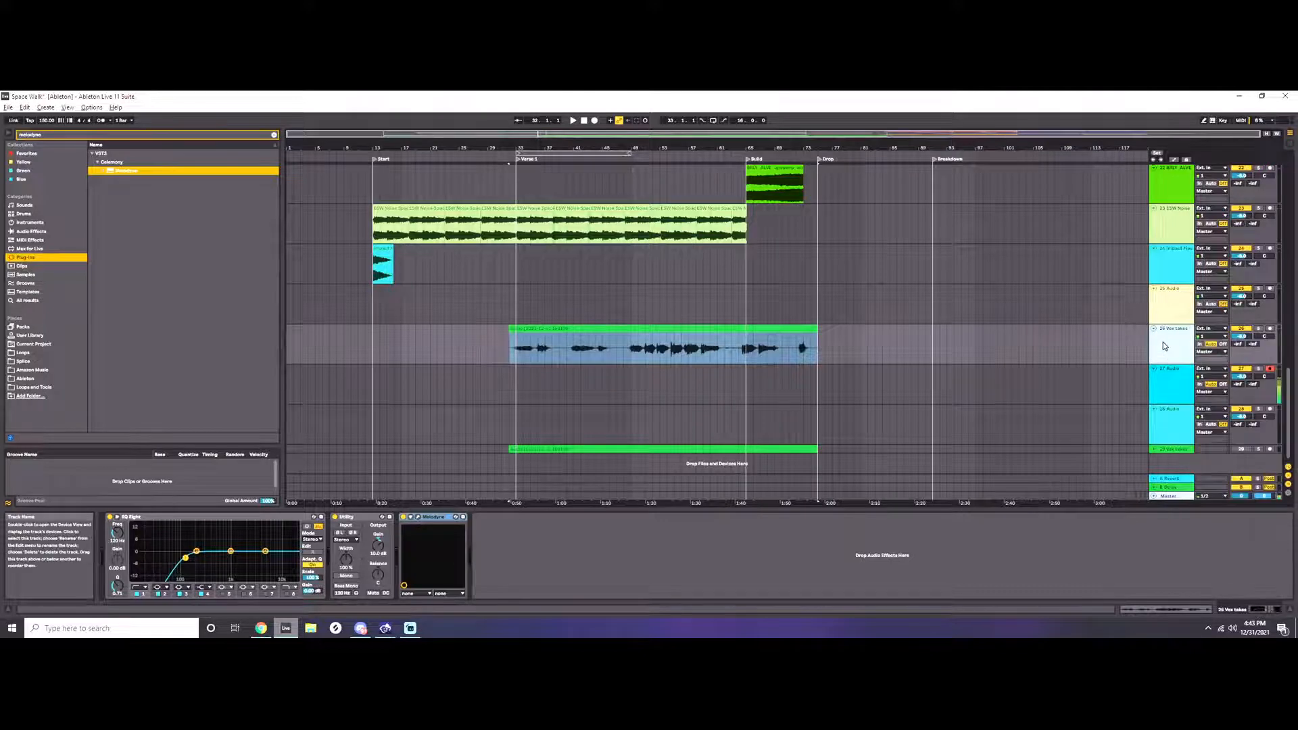
key("ctrl+d")
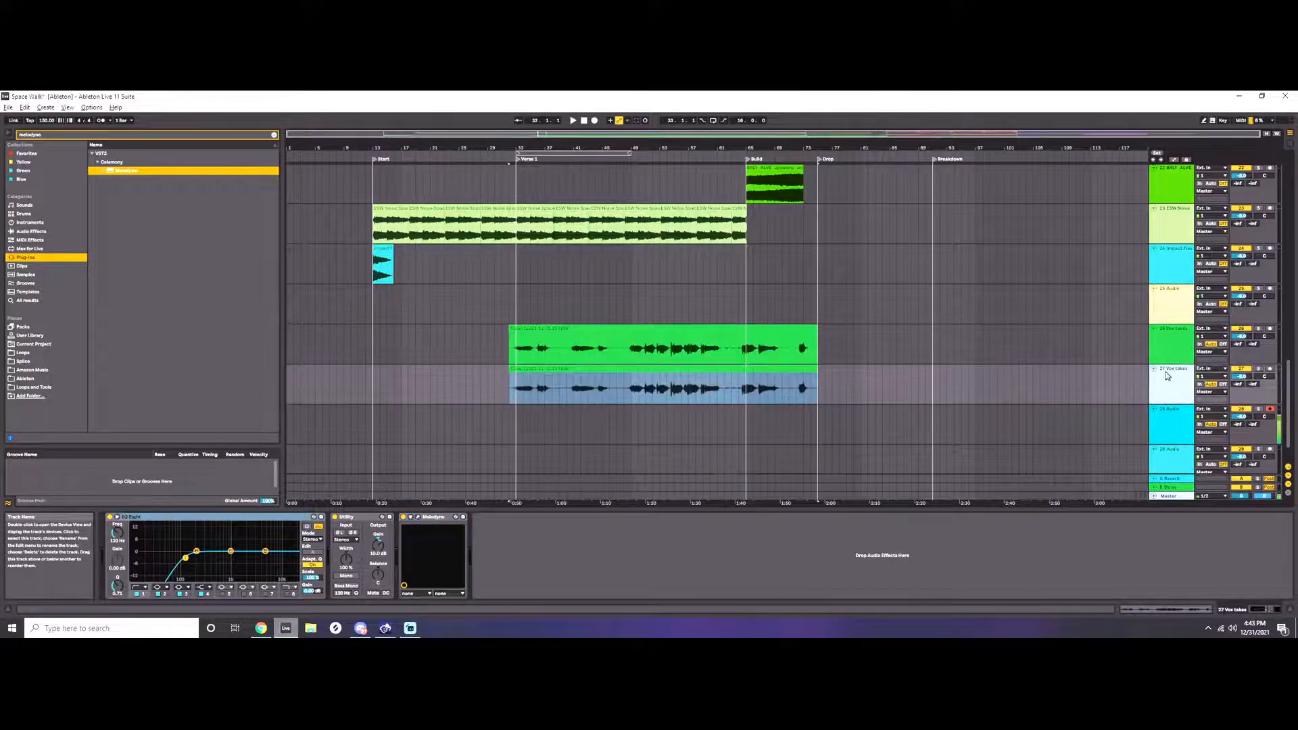
left_click(1154, 369)
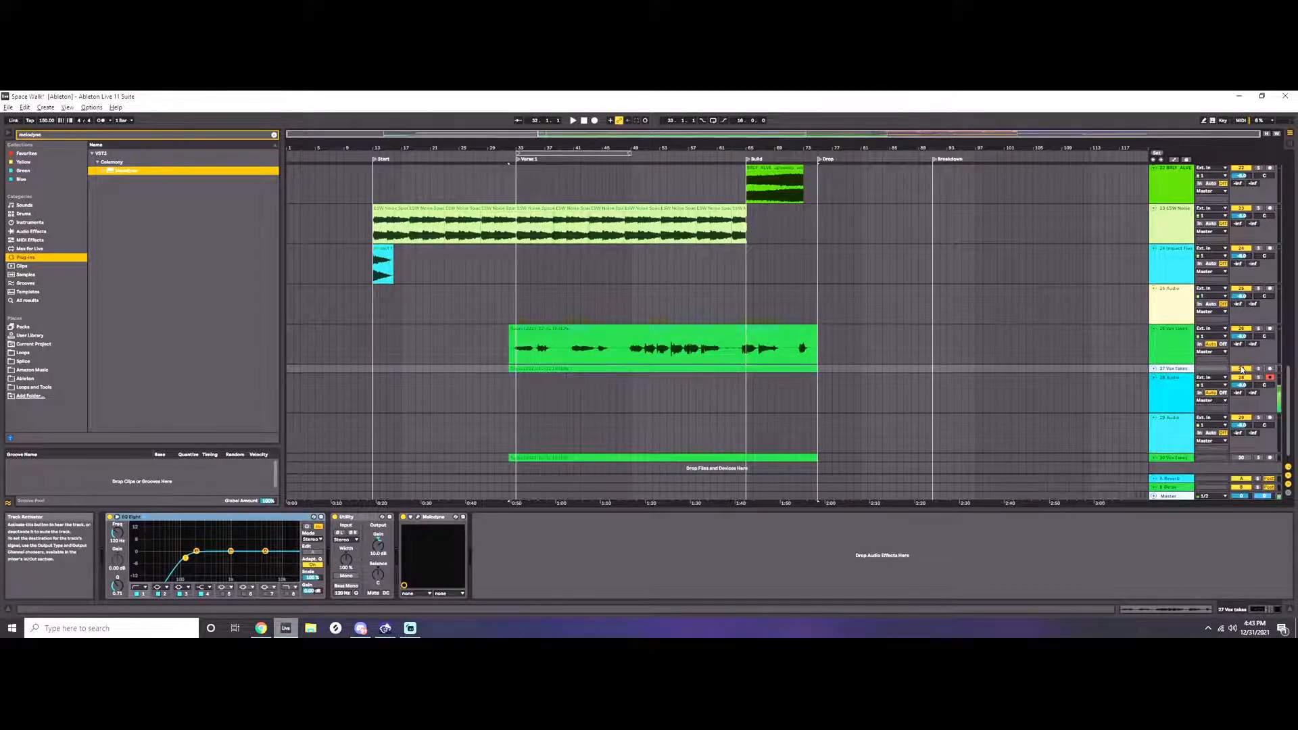
left_click_drag(1173, 370, 1170, 454)
Play the original vocal track and check the notes in its Melodyne instance.
left_click(1179, 349)
left_click(630, 330)
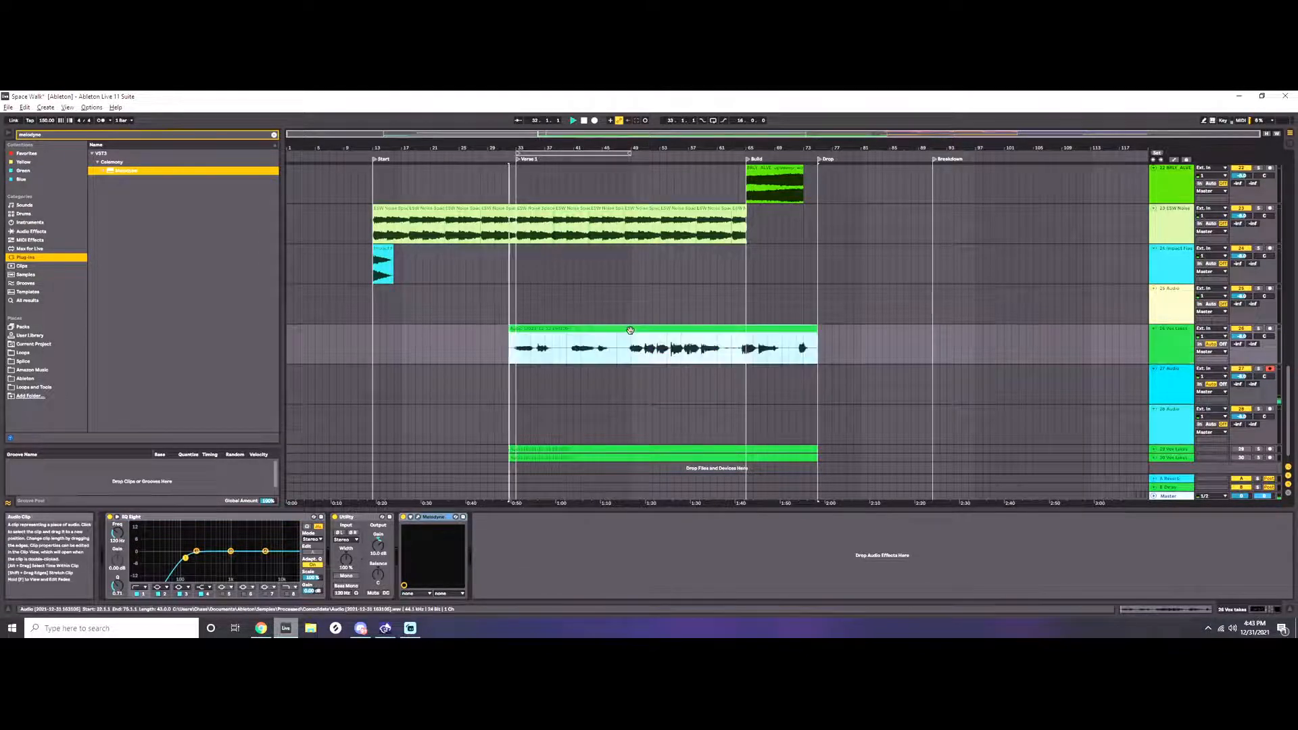
left_click(410, 517)
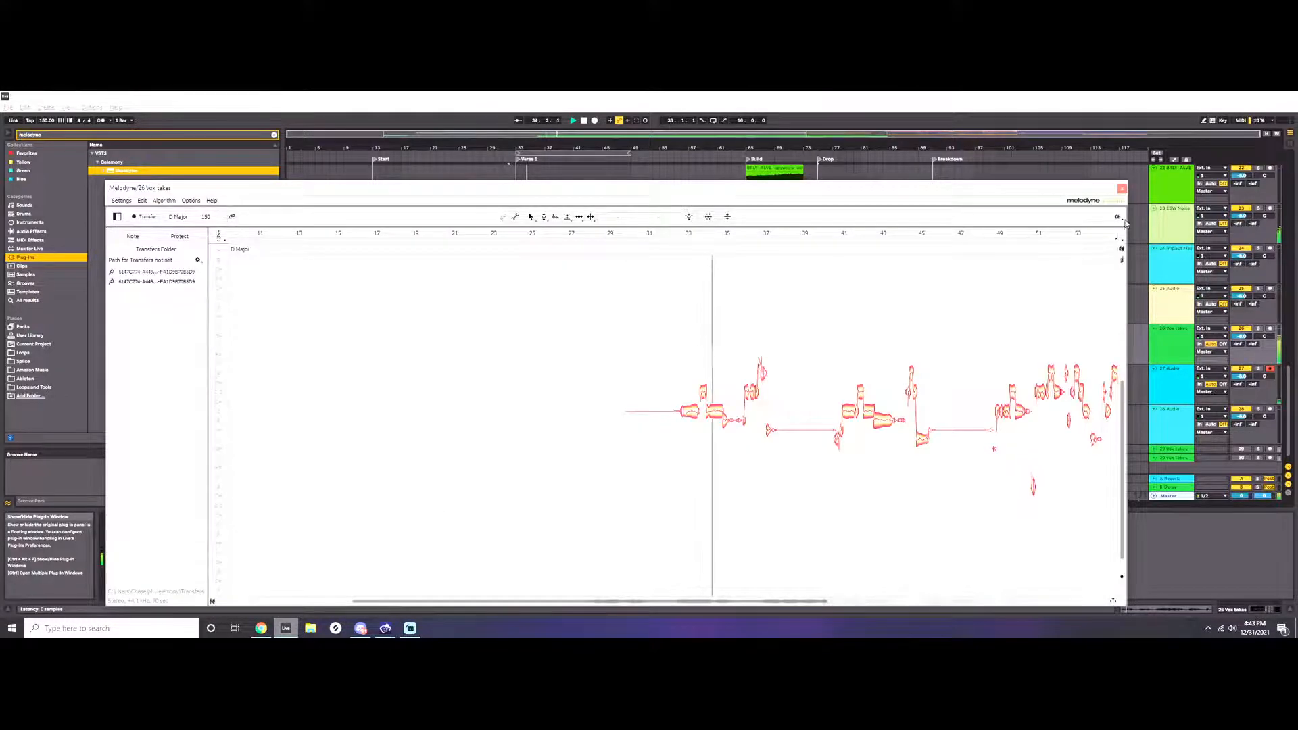
left_click(1121, 188)
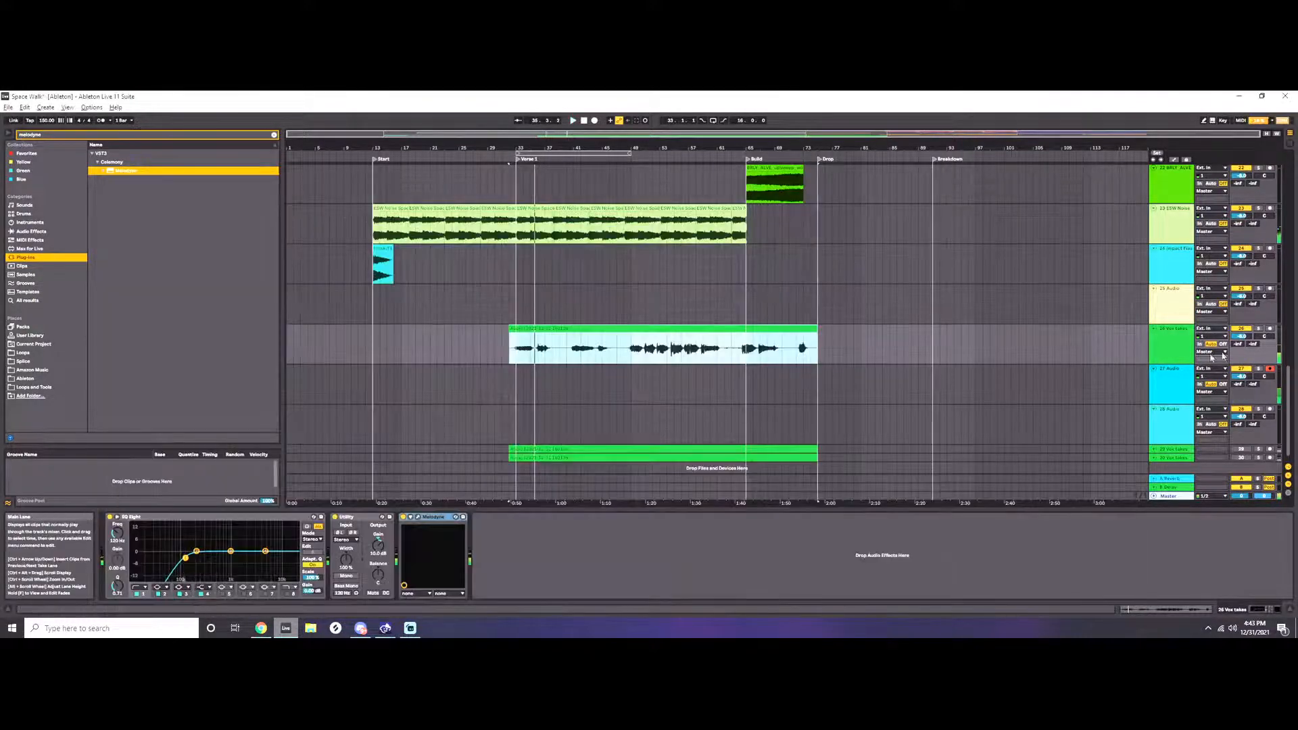
Freeze the original Vox takes track, flatten it to audio, and select the flattened clip.
left_click(1172, 338)
right_click(1172, 339)
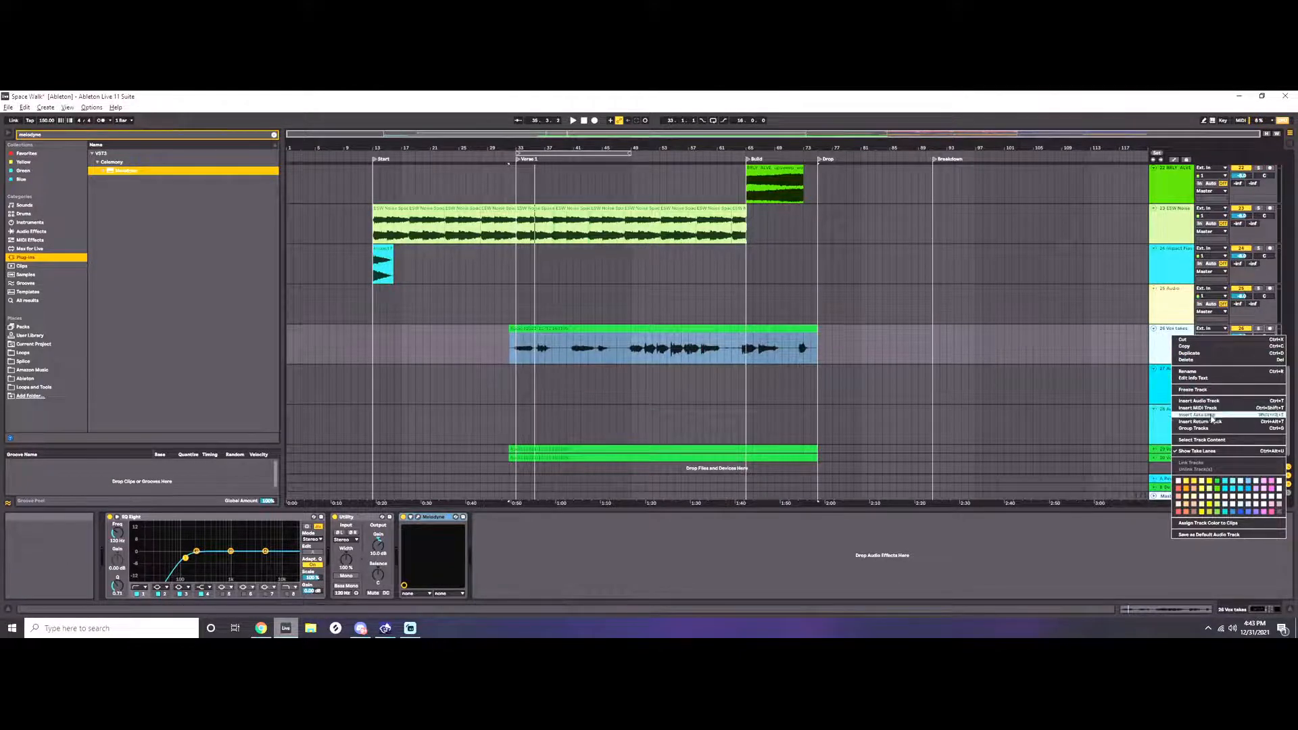
left_click(1214, 391)
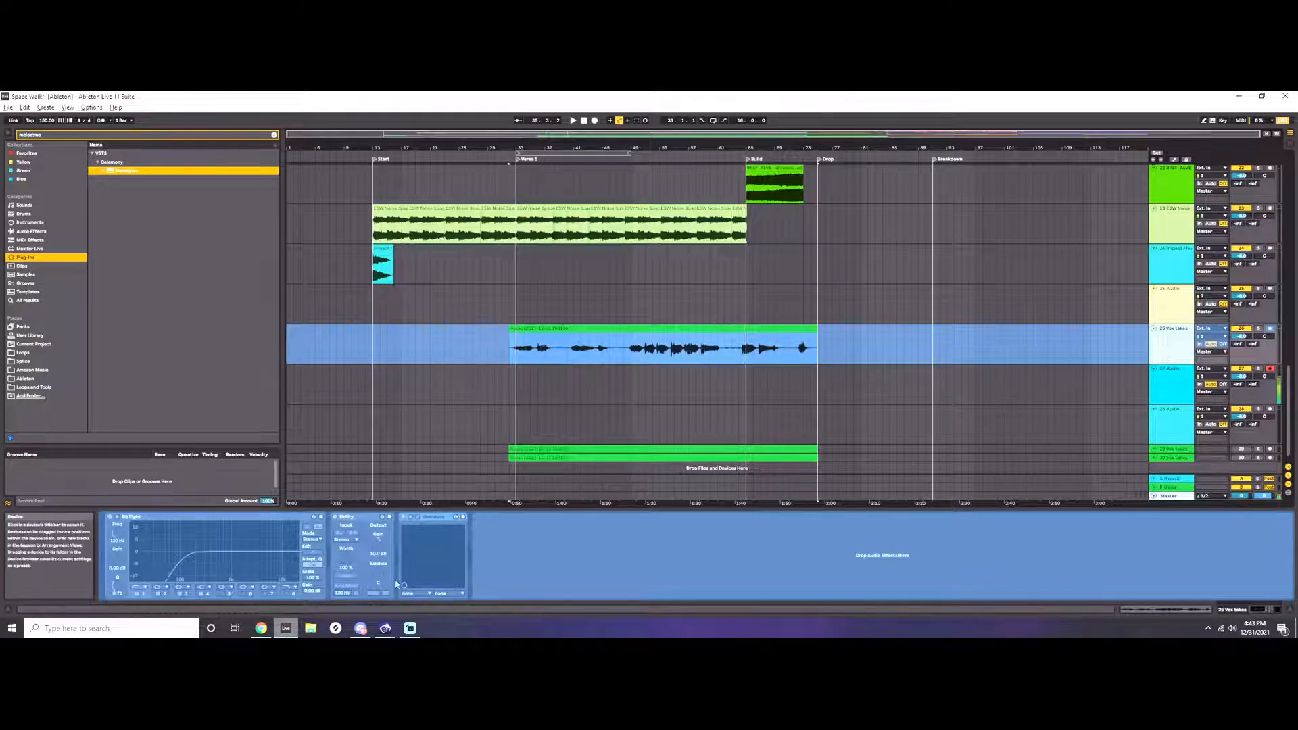
right_click(1172, 354)
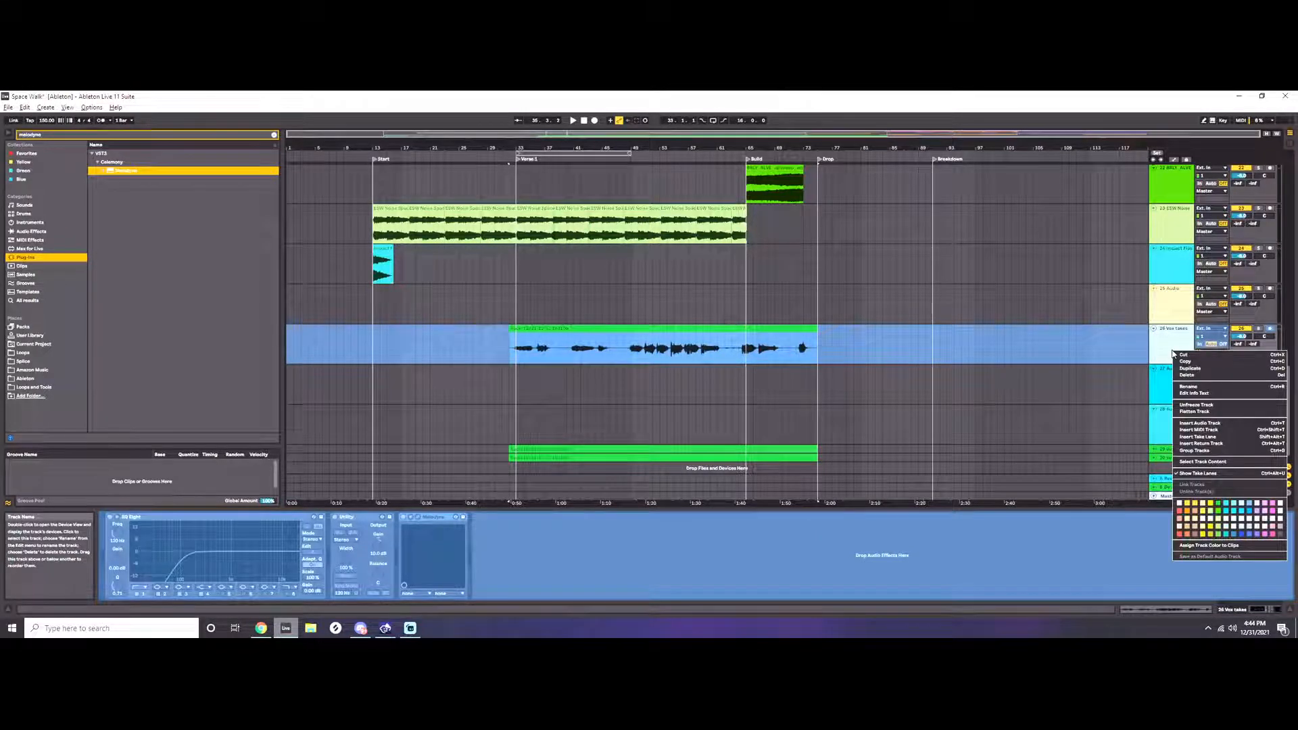
left_click(1205, 413)
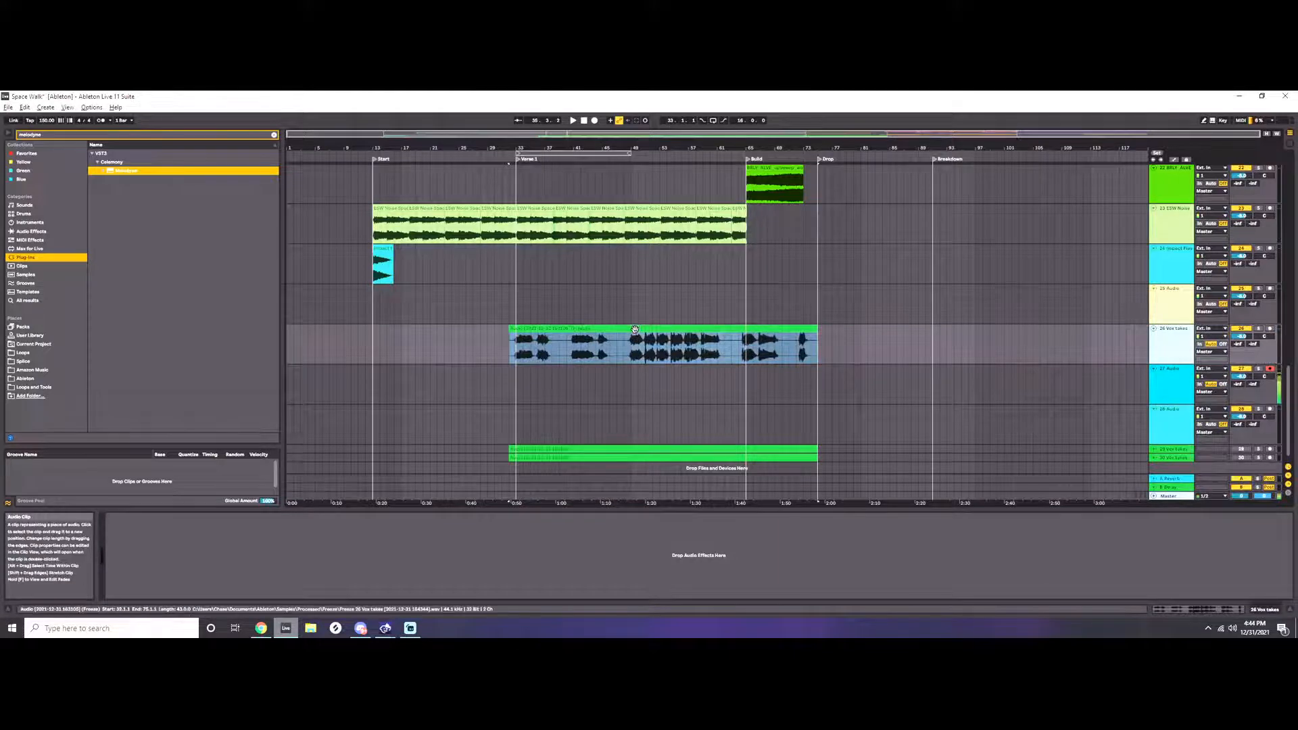
left_click(553, 339)
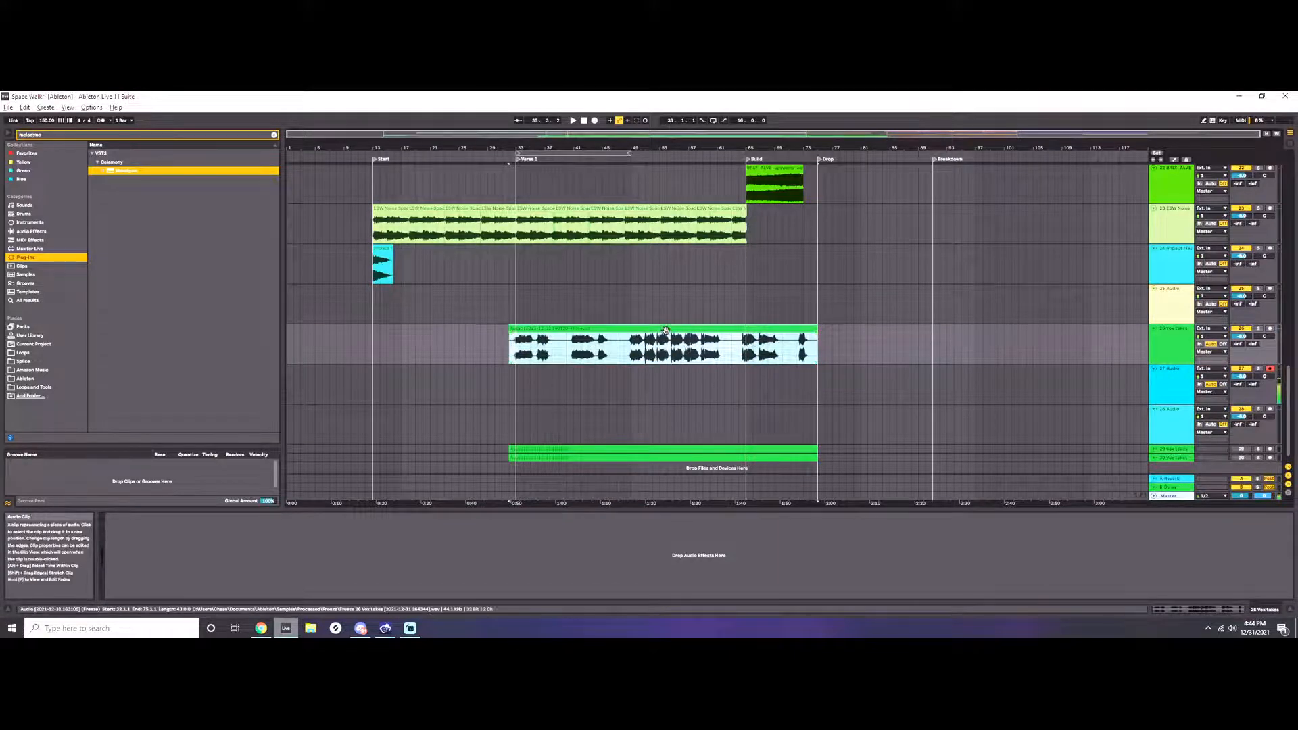
Move the flattened vocal clip up to the adjacent audio track that holds the effects chain, then display the User Library.
left_click_drag(668, 331, 670, 317)
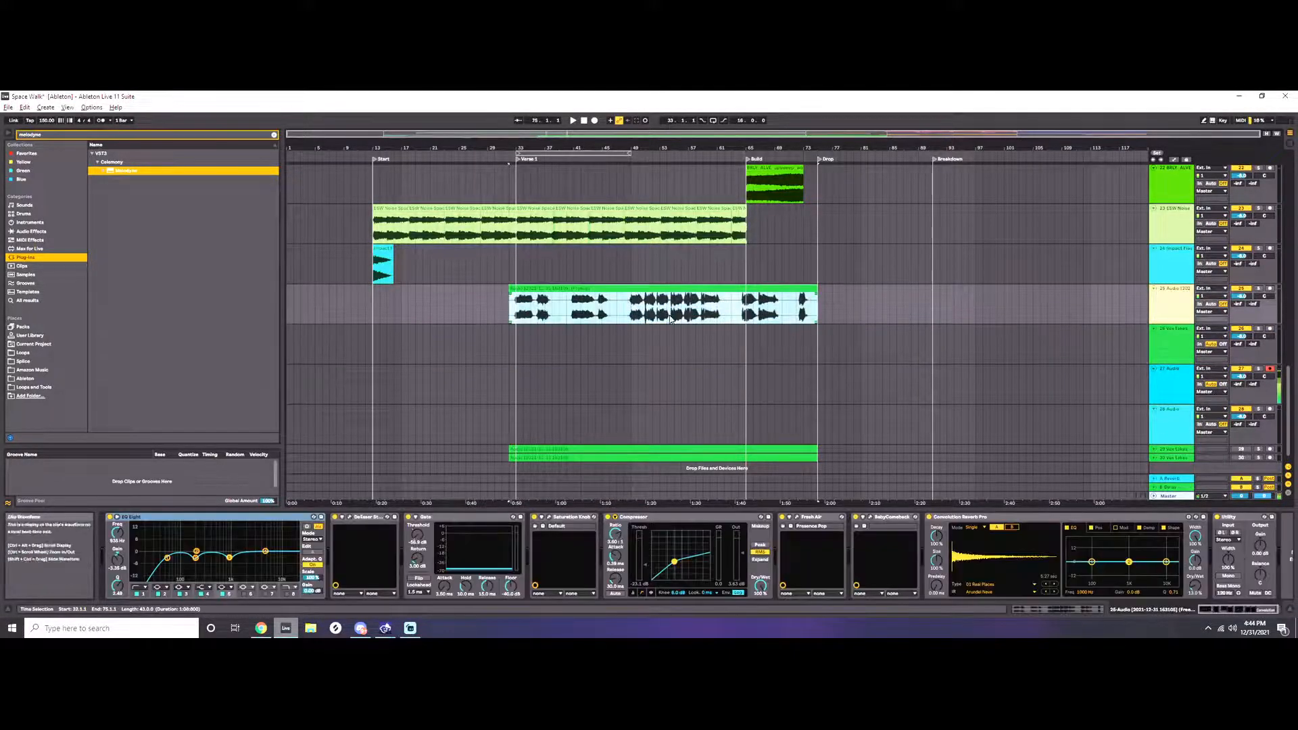
left_click(1179, 311)
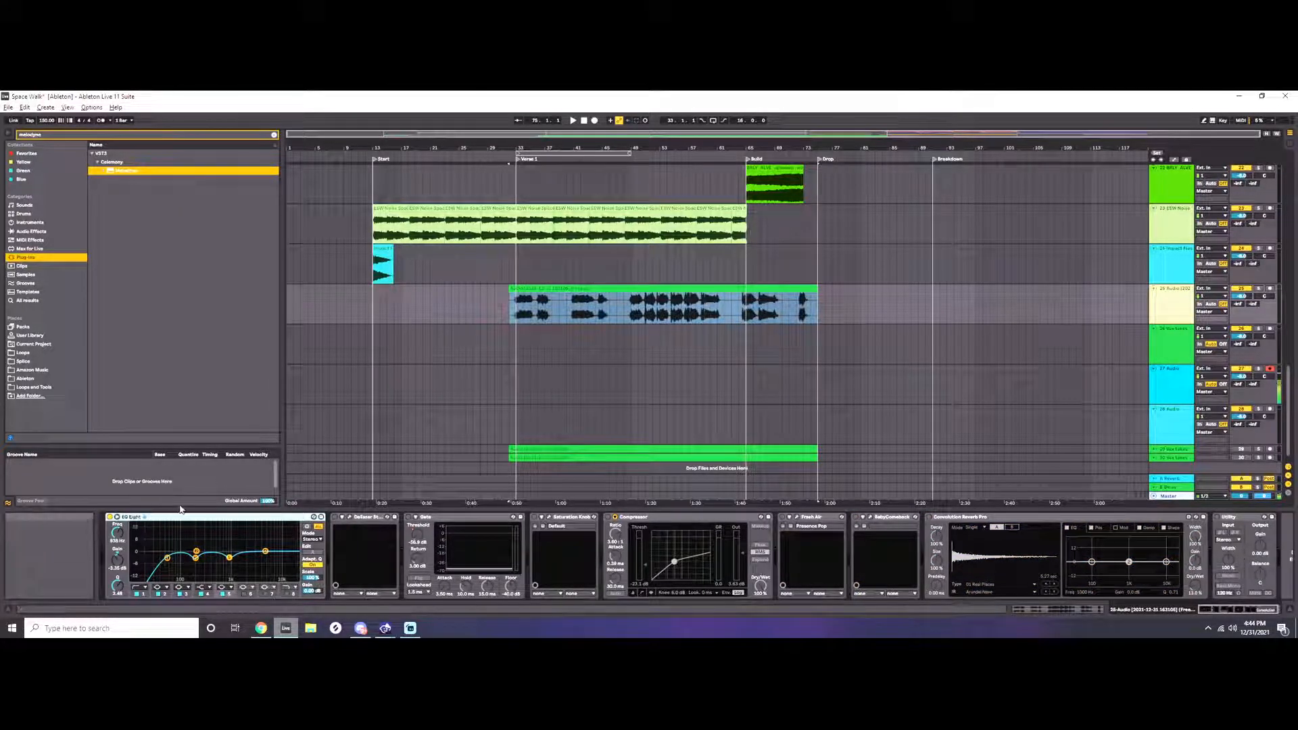
left_click(1183, 303)
left_click_drag(213, 346, 134, 324)
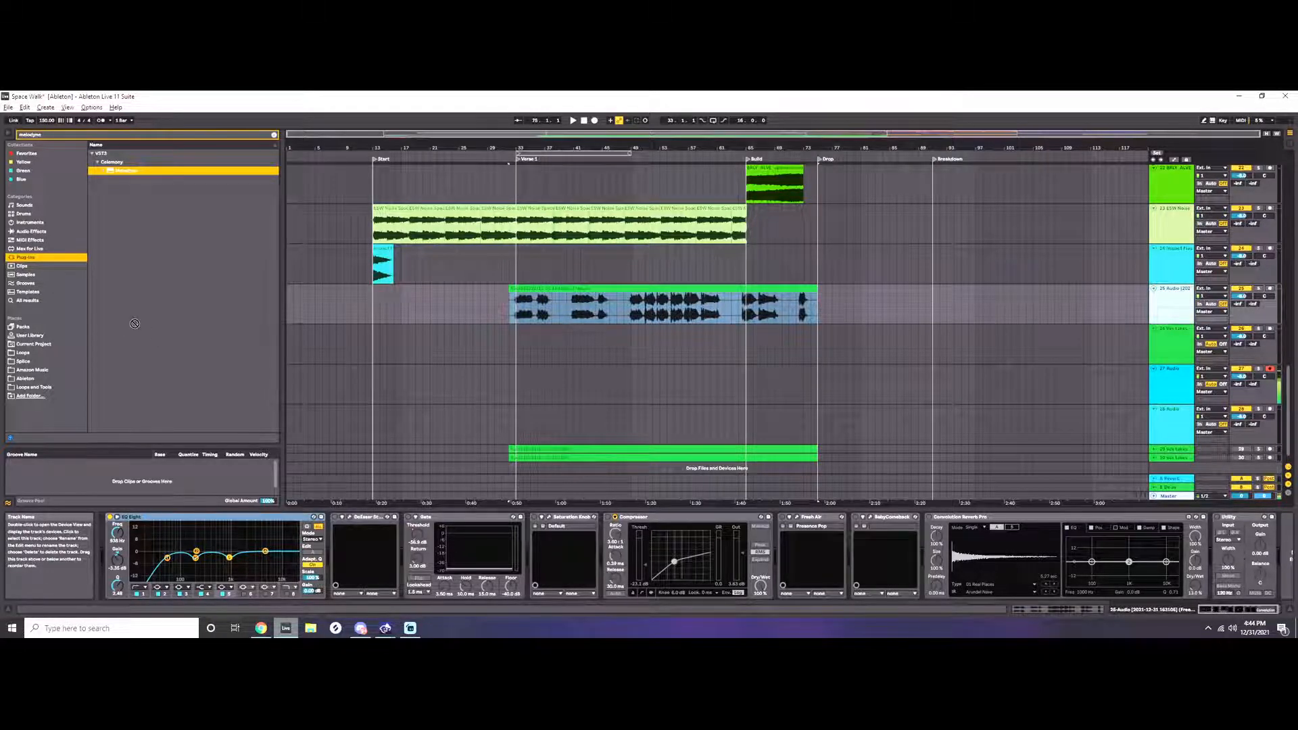
left_click_drag(37, 338, 37, 338)
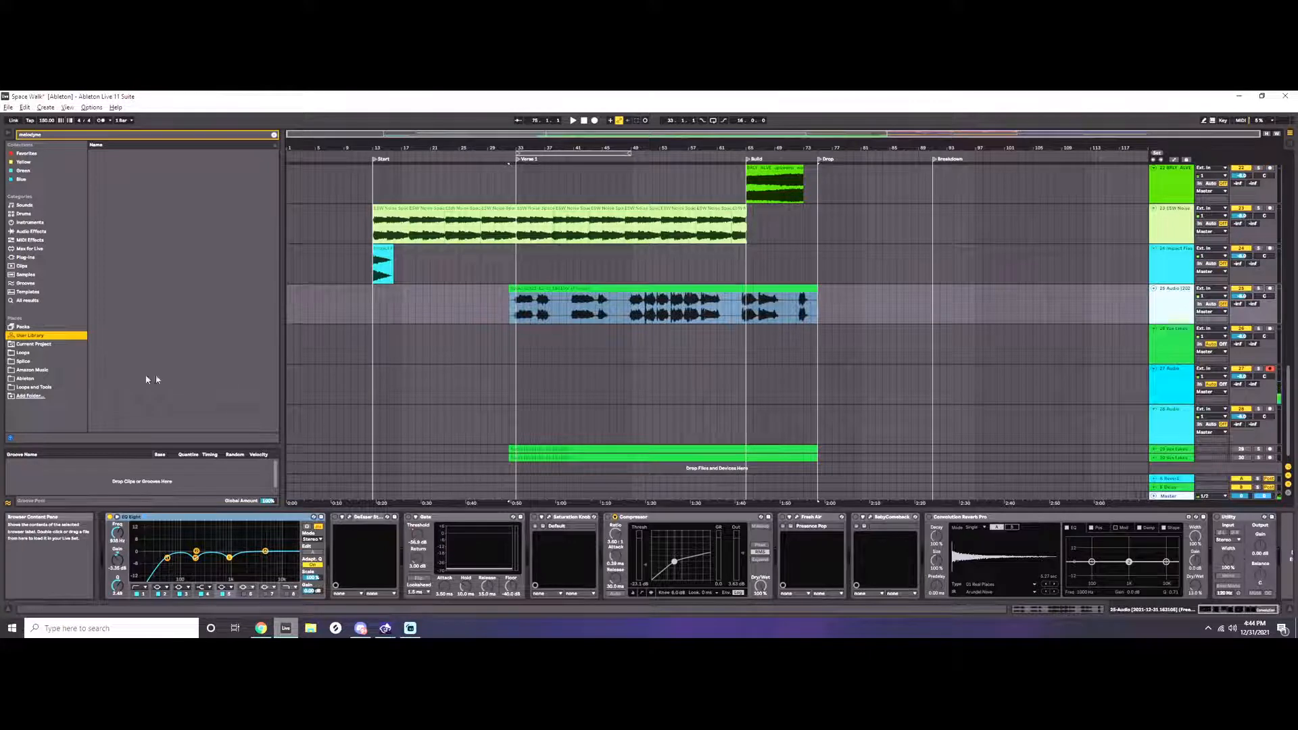
Play the moved vocal clip from its start, then solo its track.
left_click(504, 317)
key("space")
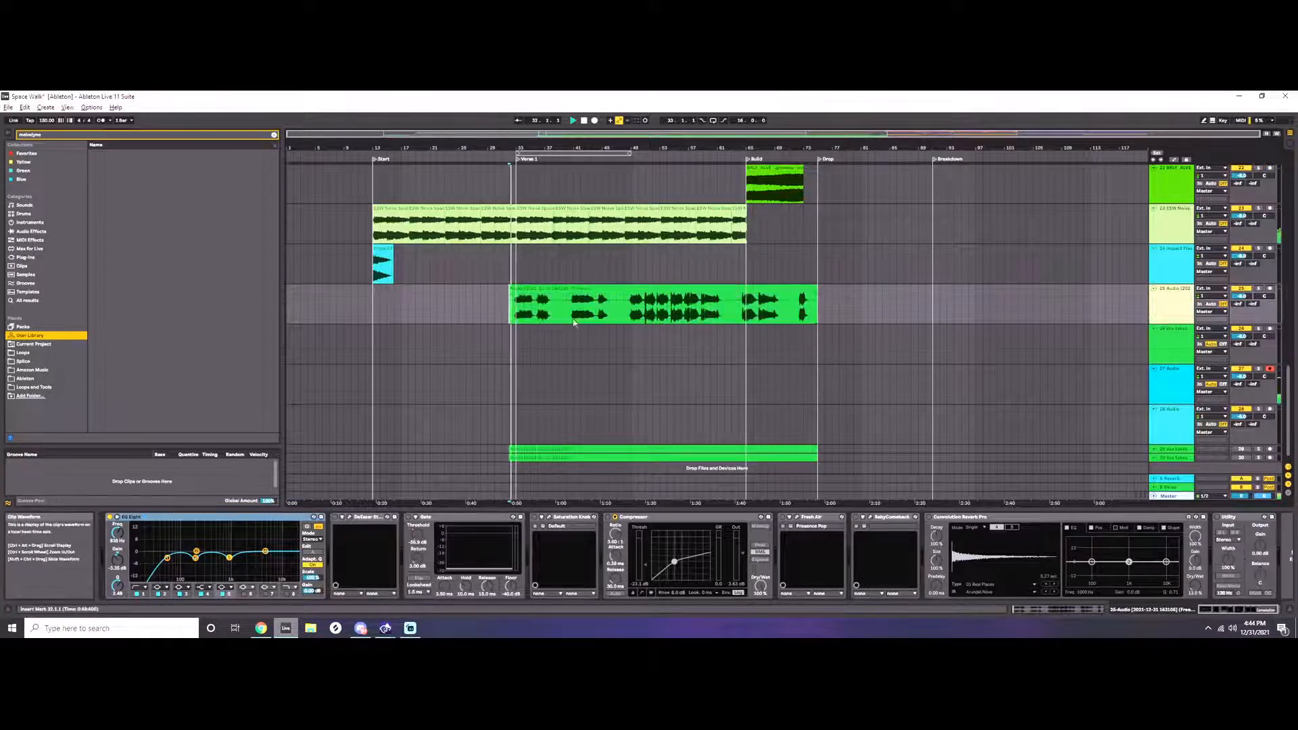
key("space")
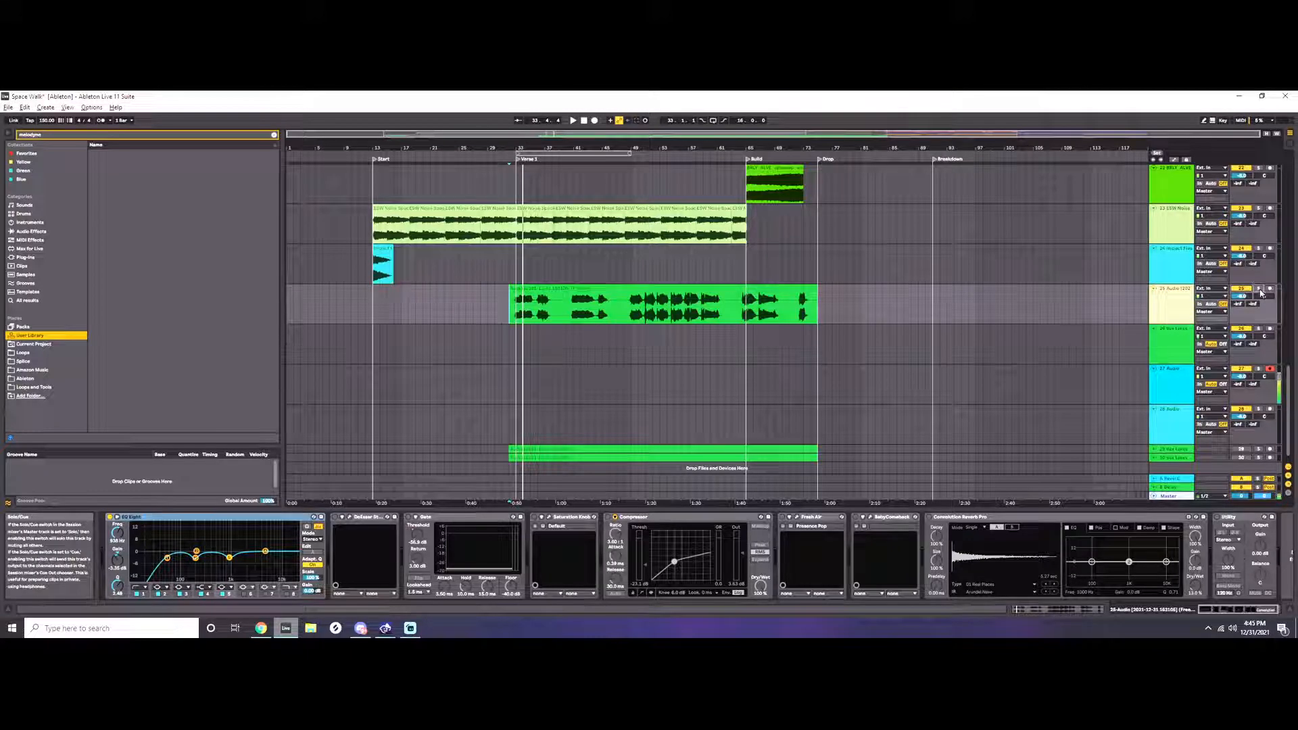
scroll(1265, 365, "down", 1)
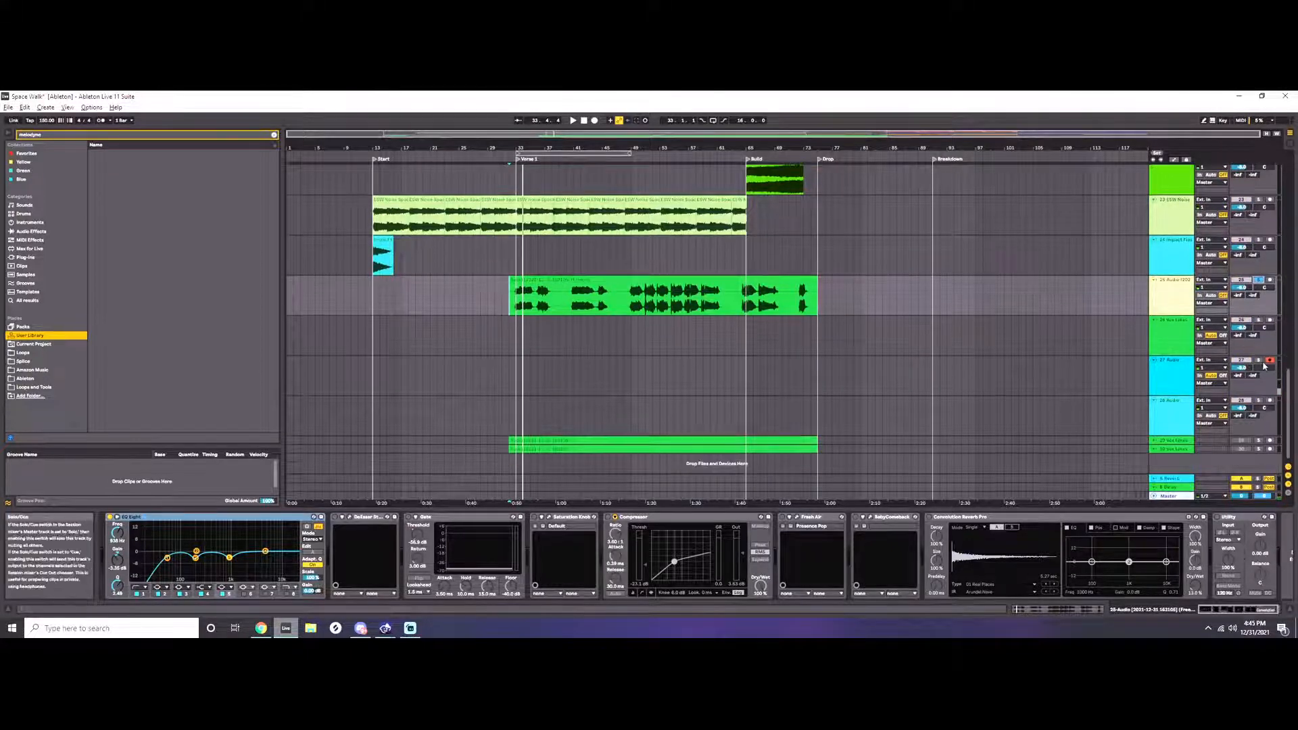
Disable EQ Eight's midrange cut and sweep a boosted band from the low mids up to about 1 kHz while the vocal plays.
left_click(196, 559)
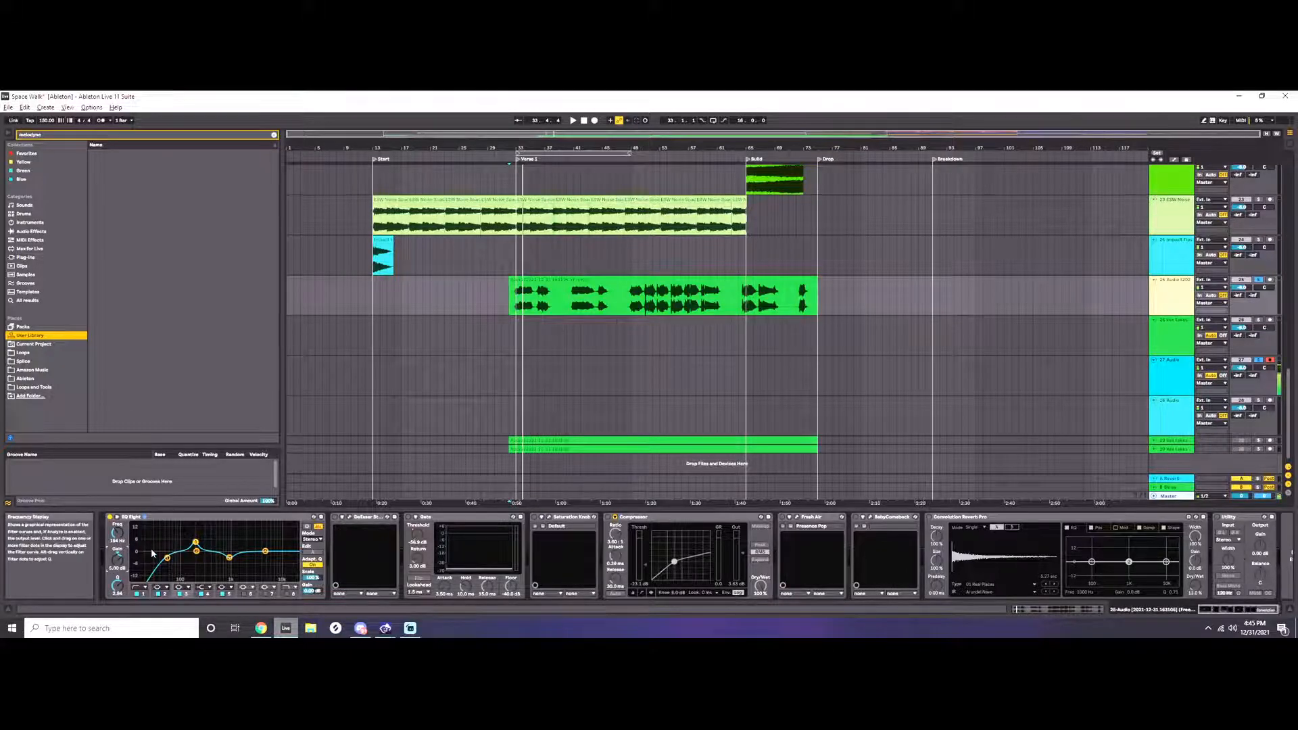
left_click(230, 558)
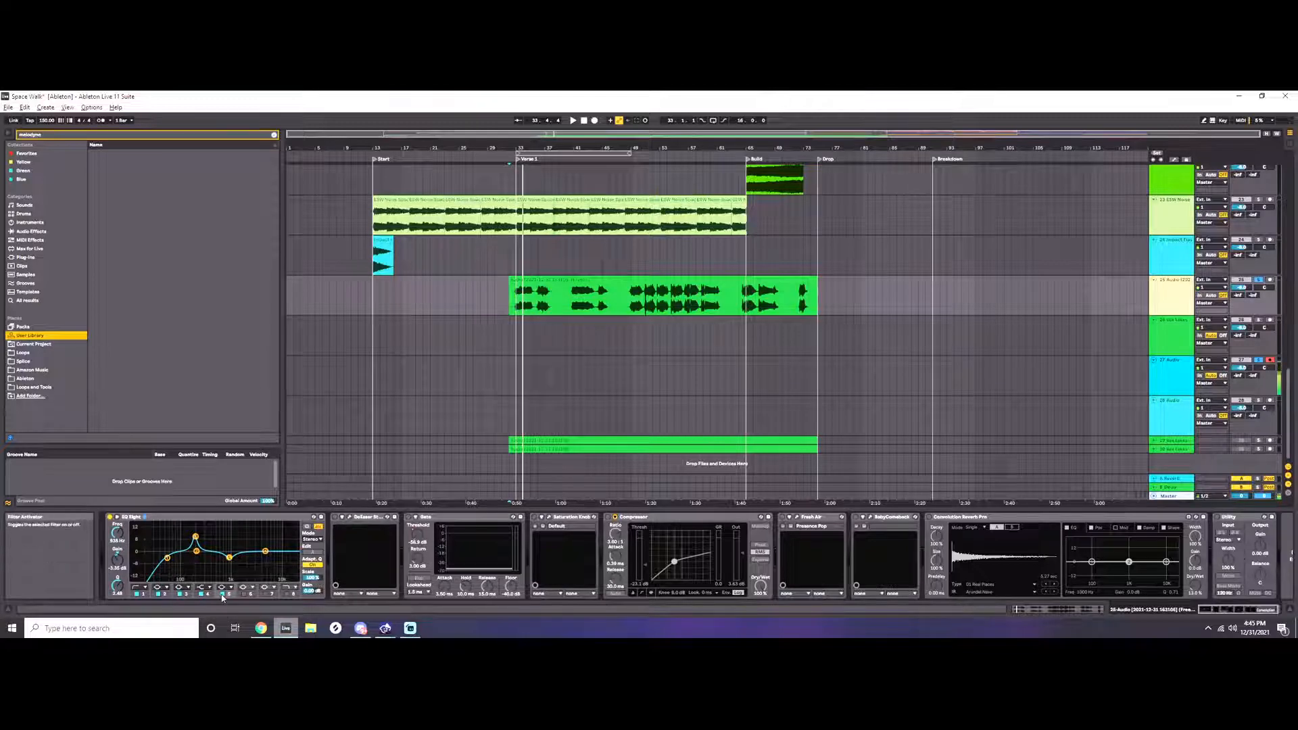
left_click(514, 299)
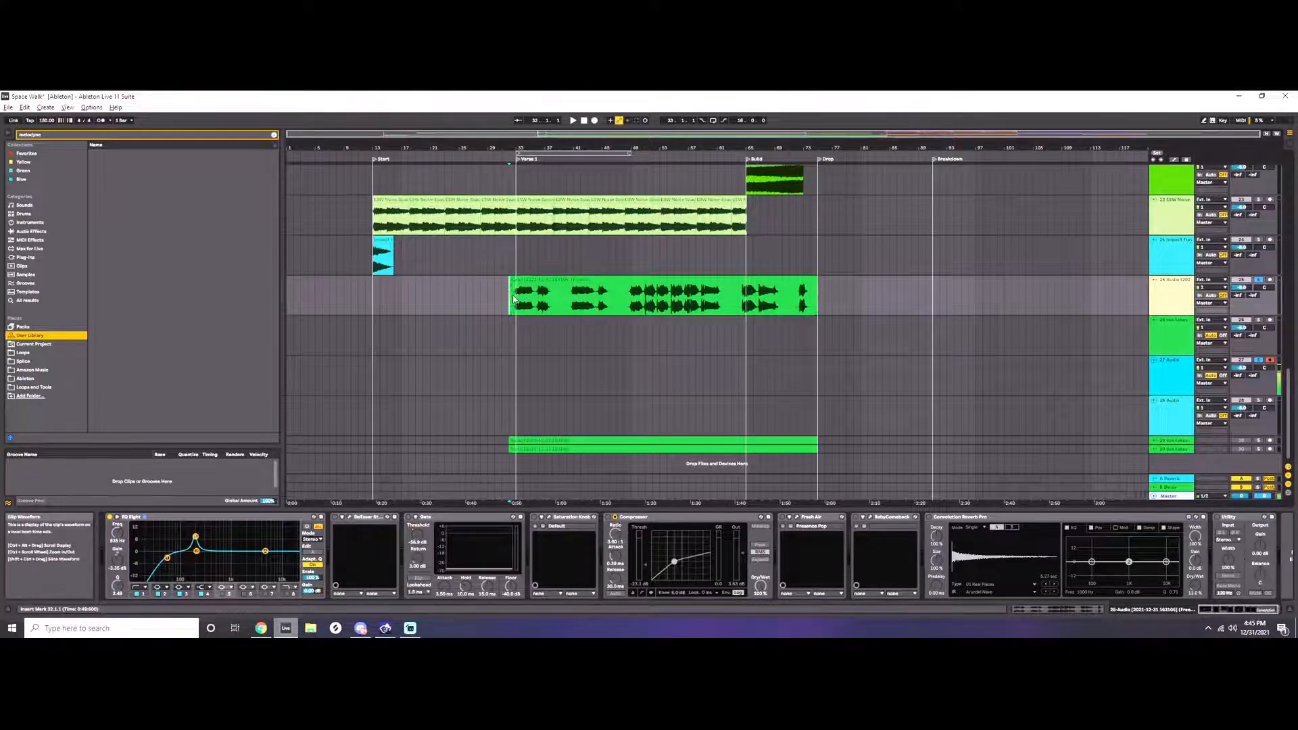
key("space")
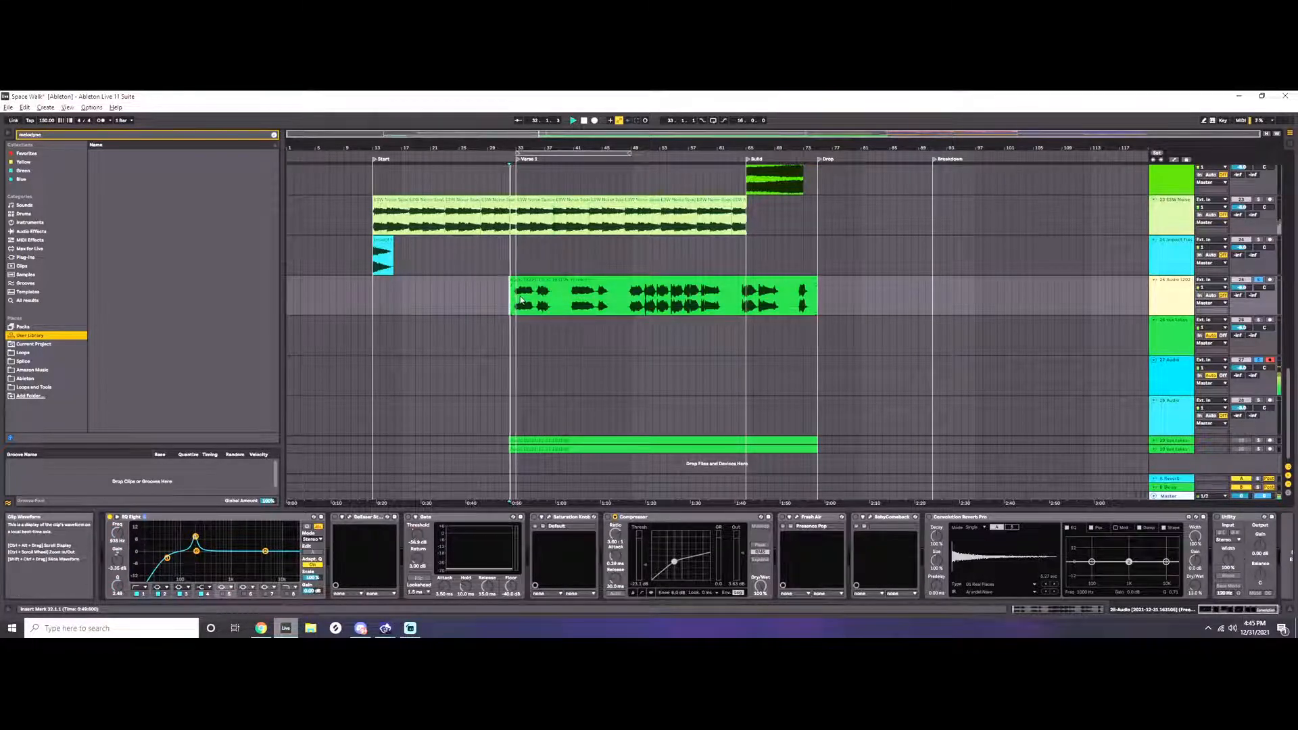
mouse_move(195, 537)
left_mouse_down()
mouse_move(187, 531)
mouse_move(202, 534)
left_mouse_up()
left_click_drag(201, 533, 241, 531)
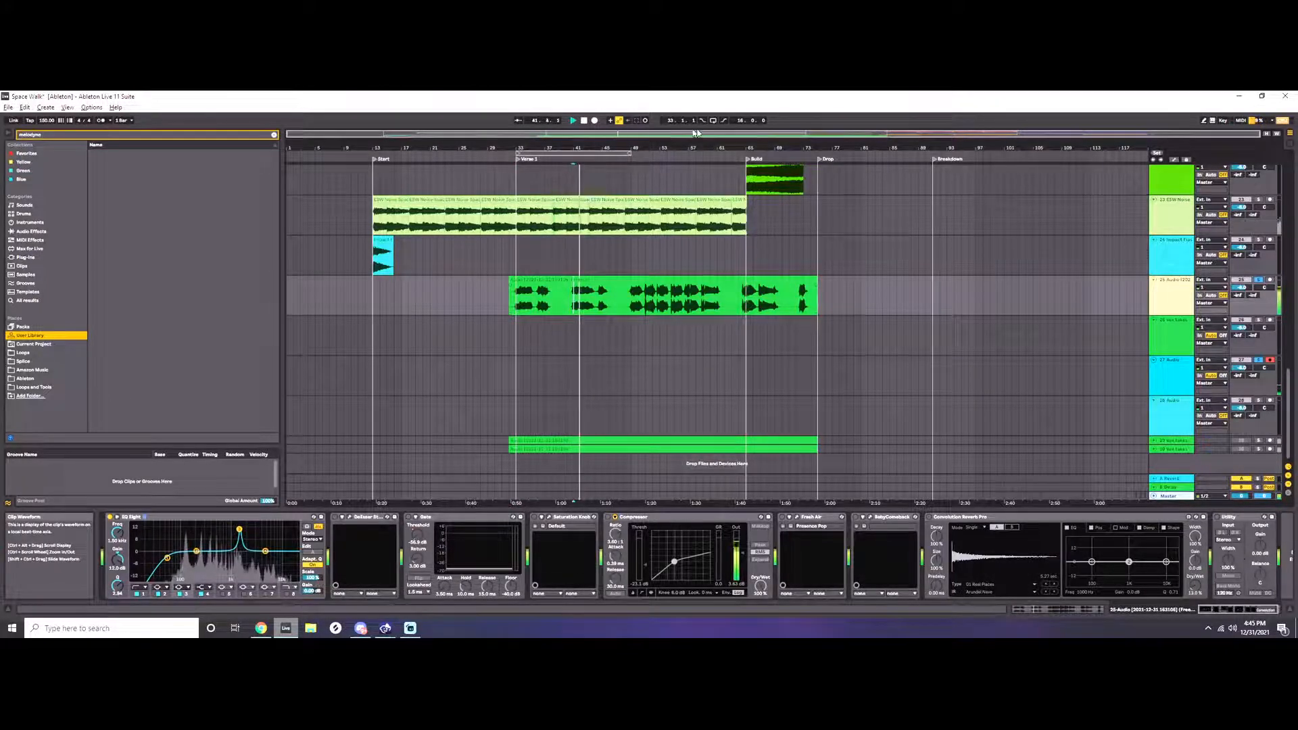
Loop the vocal's third phrase from bar 48 for 14 bars.
left_click_drag(608, 154, 707, 154)
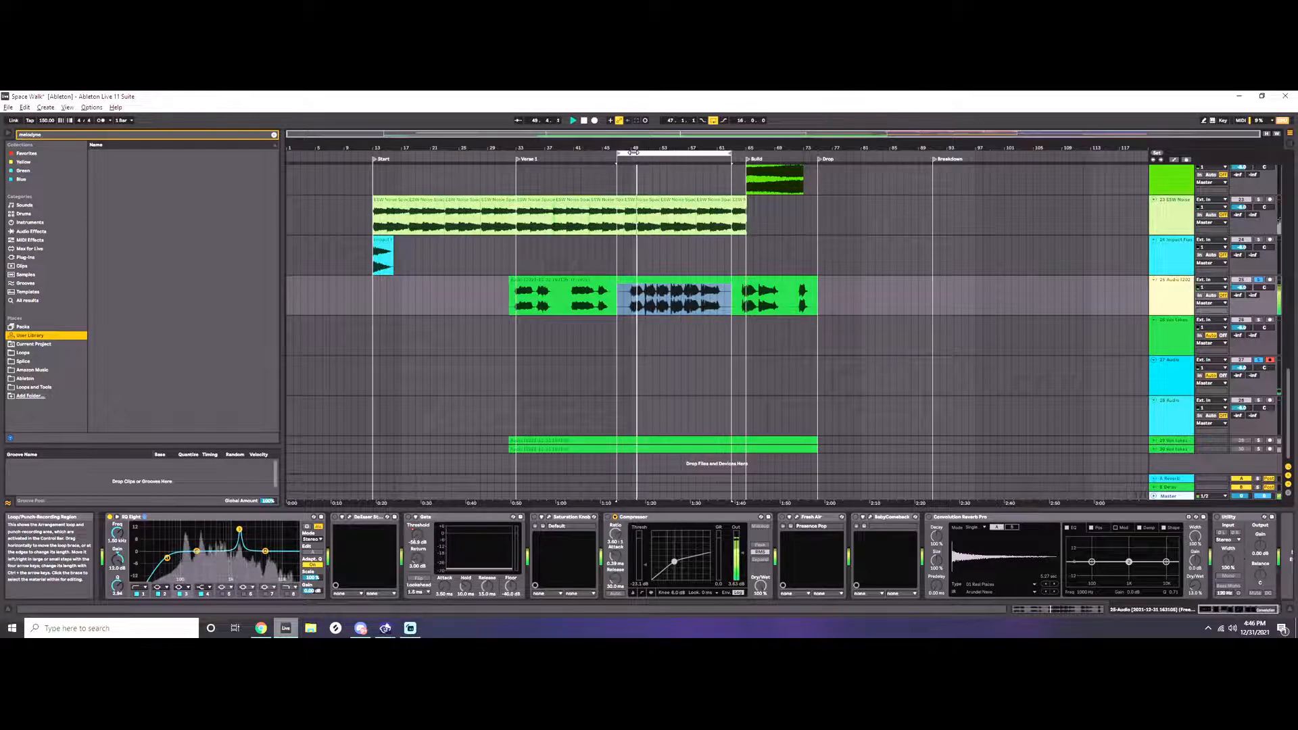
left_click_drag(634, 156, 641, 154)
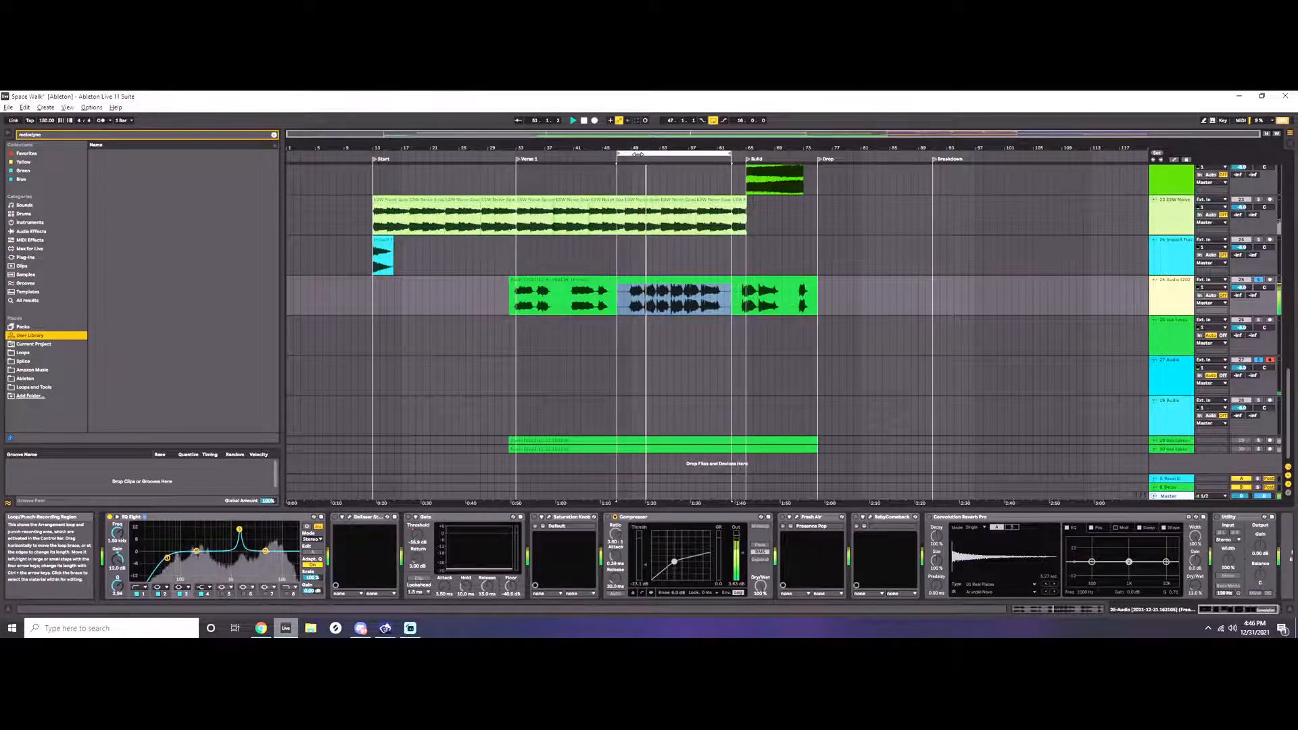
left_click_drag(739, 154, 725, 154)
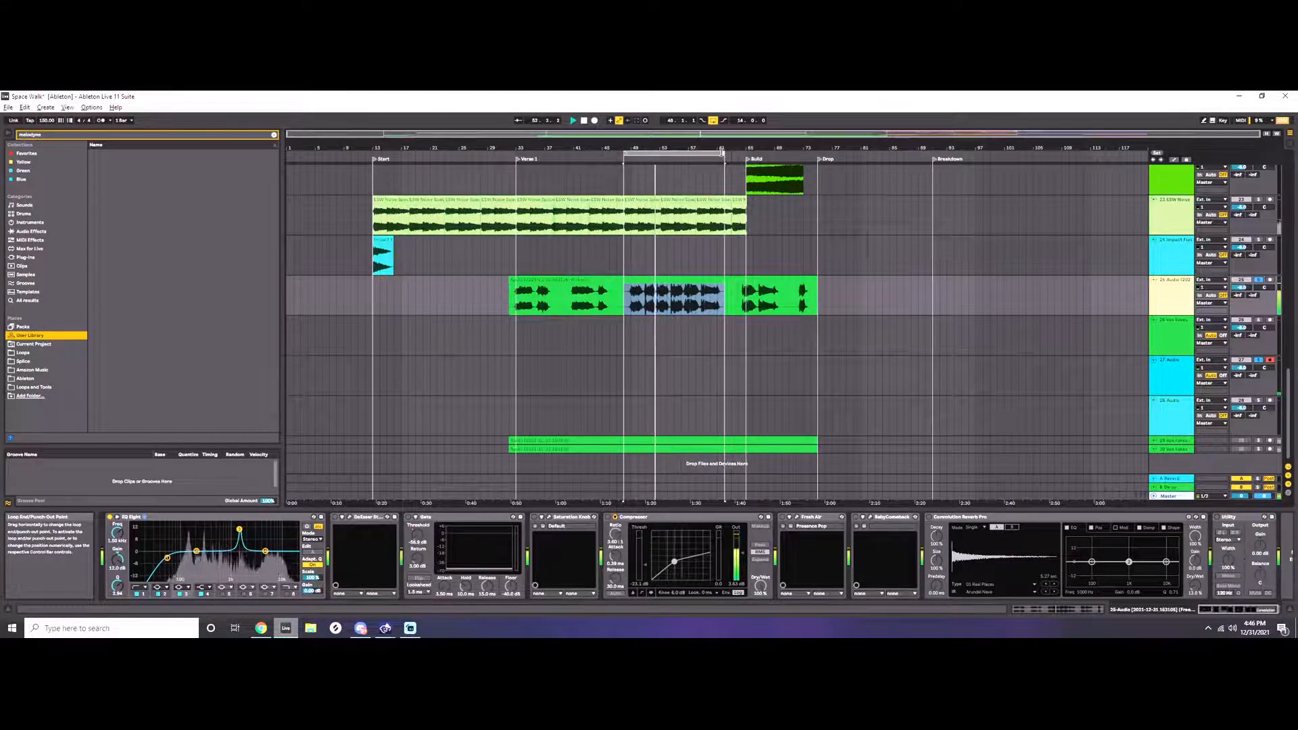
Turn the swept midrange band into a slight cut, then sweep the low-mid boost and settle it as a cut near 229 Hz.
left_click_drag(239, 531, 245, 559)
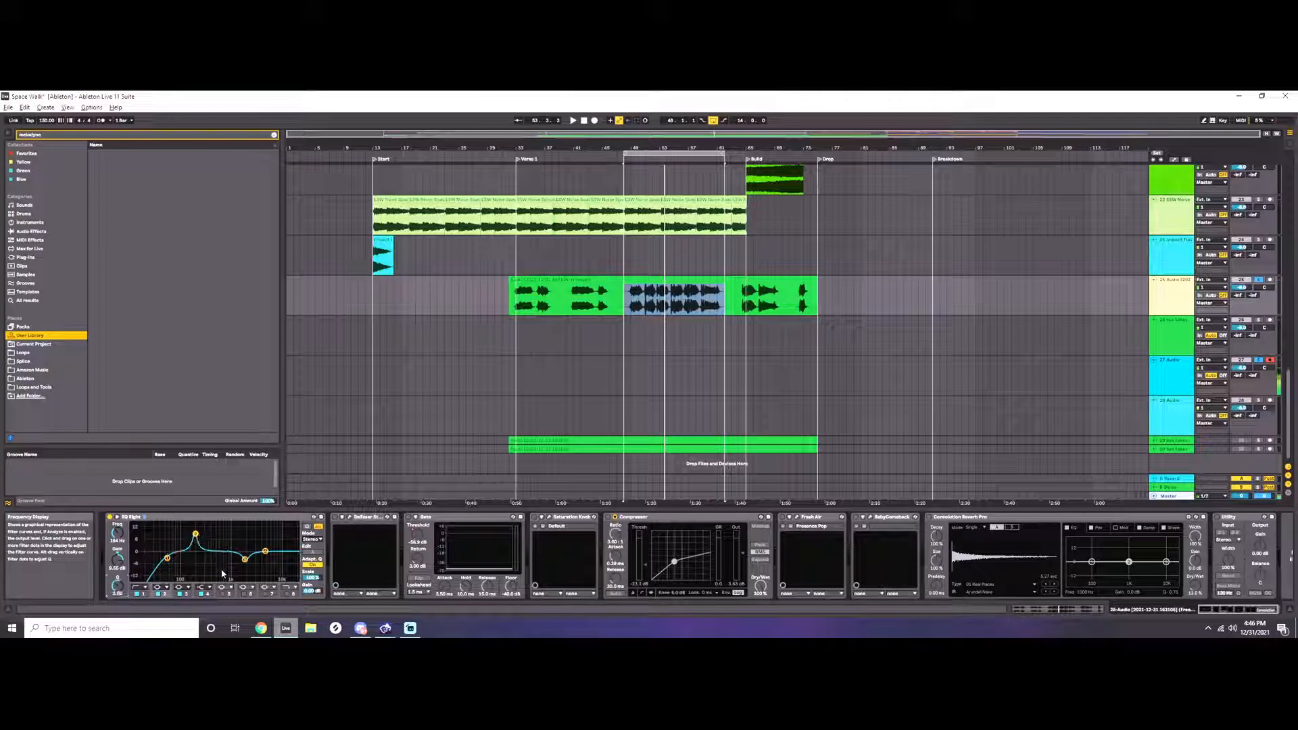
key("space")
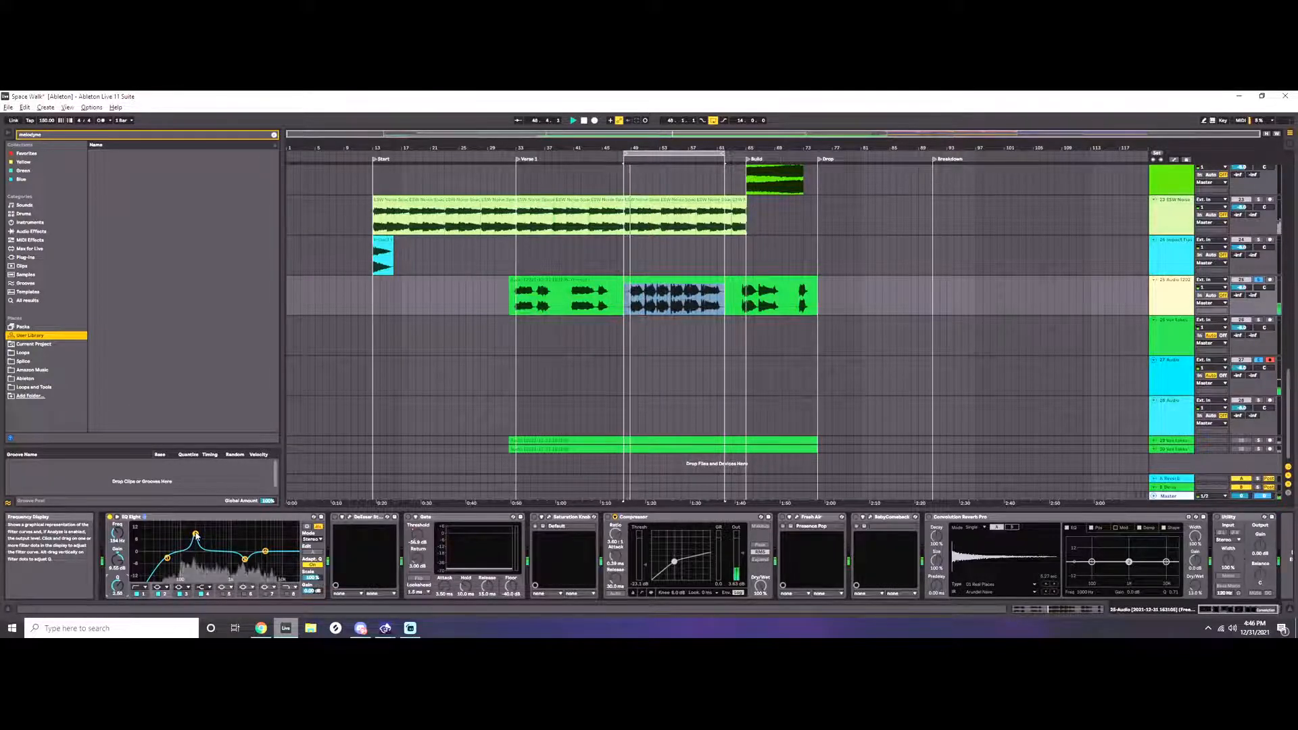
left_click_drag(195, 535, 193, 533)
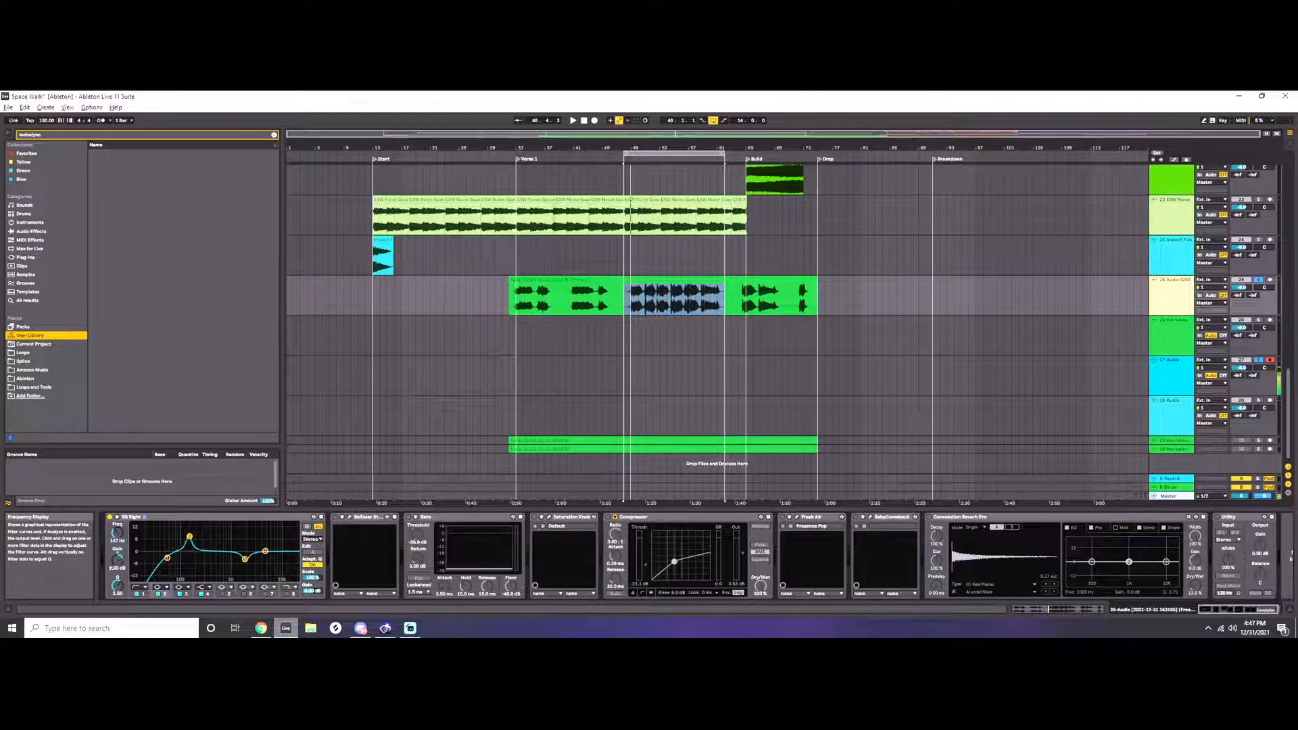
key("space")
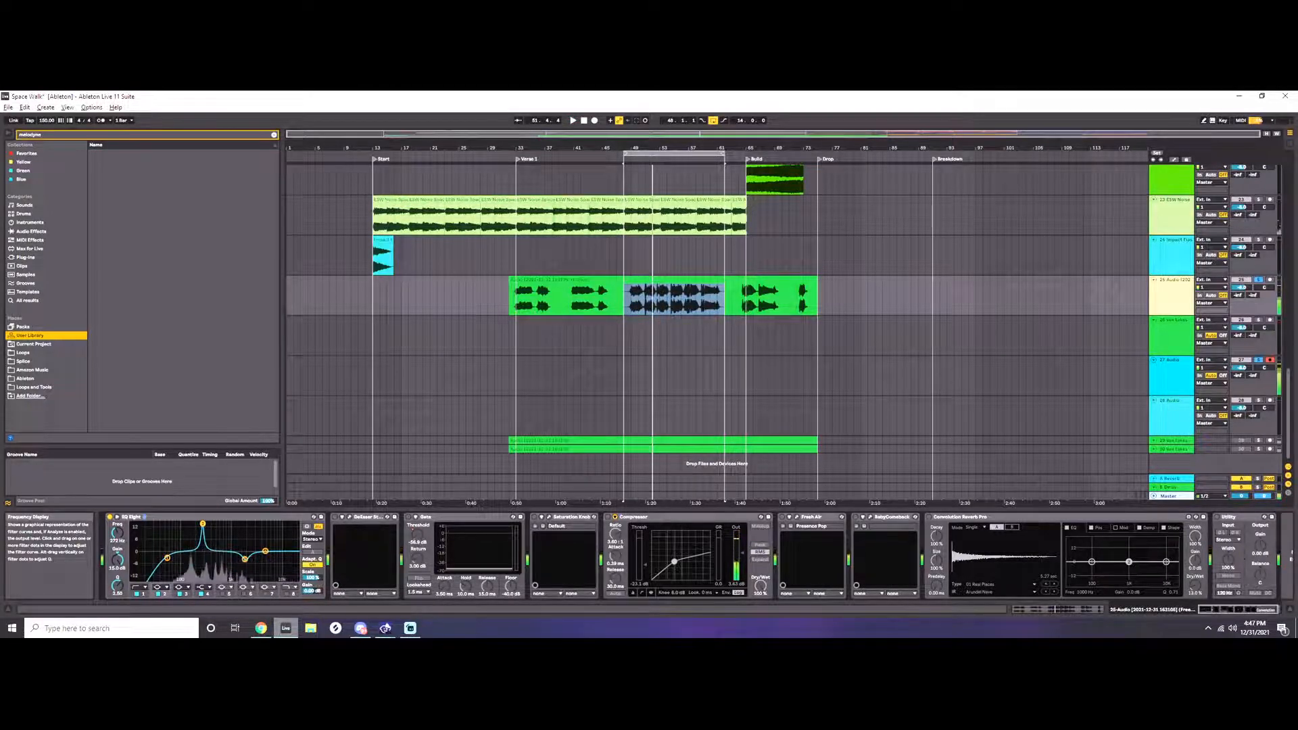
key("space")
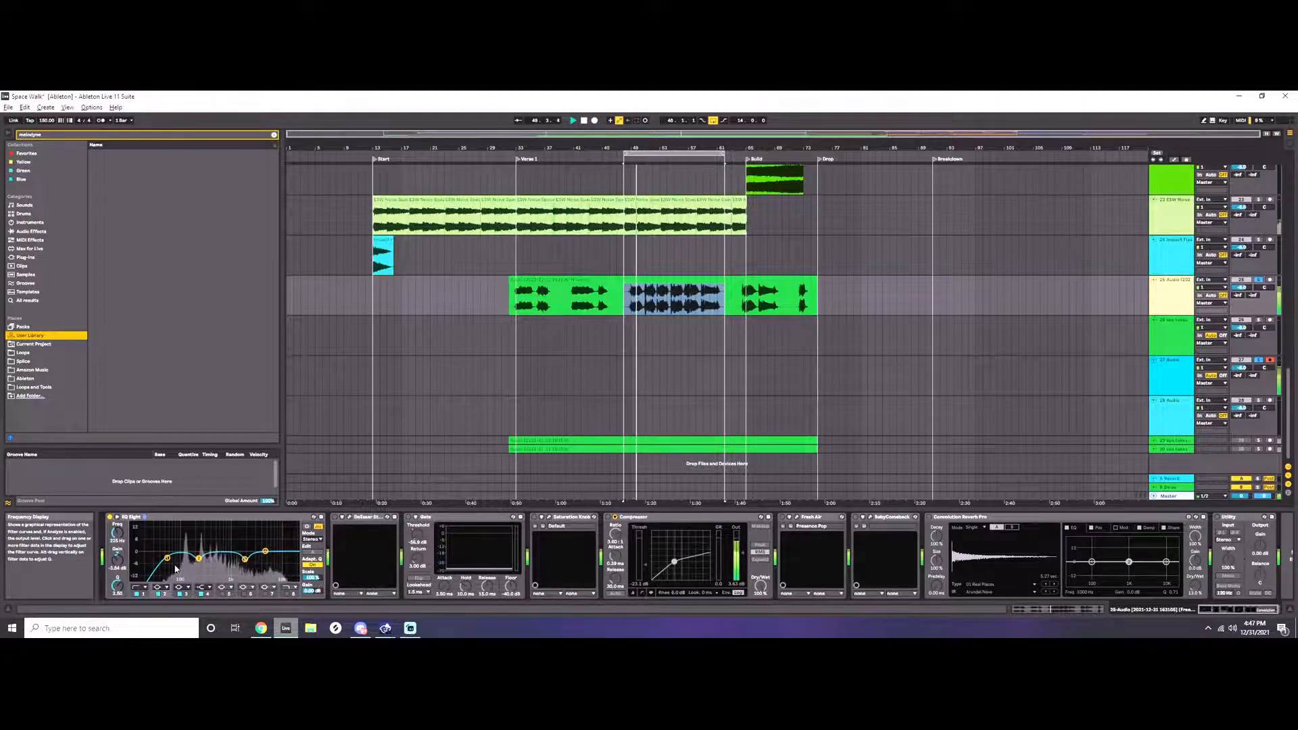
Compare the looped vocal with EQ Eight bypassed and active, leaving it active.
key("space")
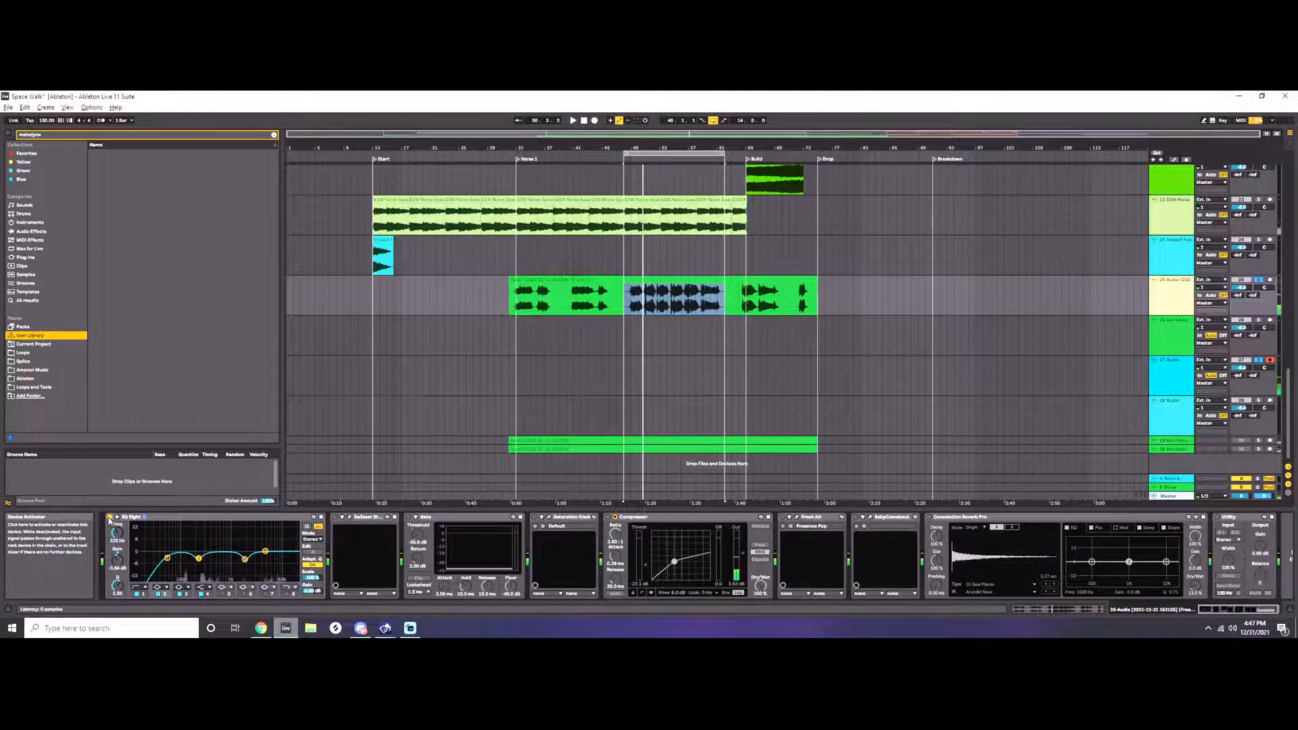
left_click(110, 517)
key("space")
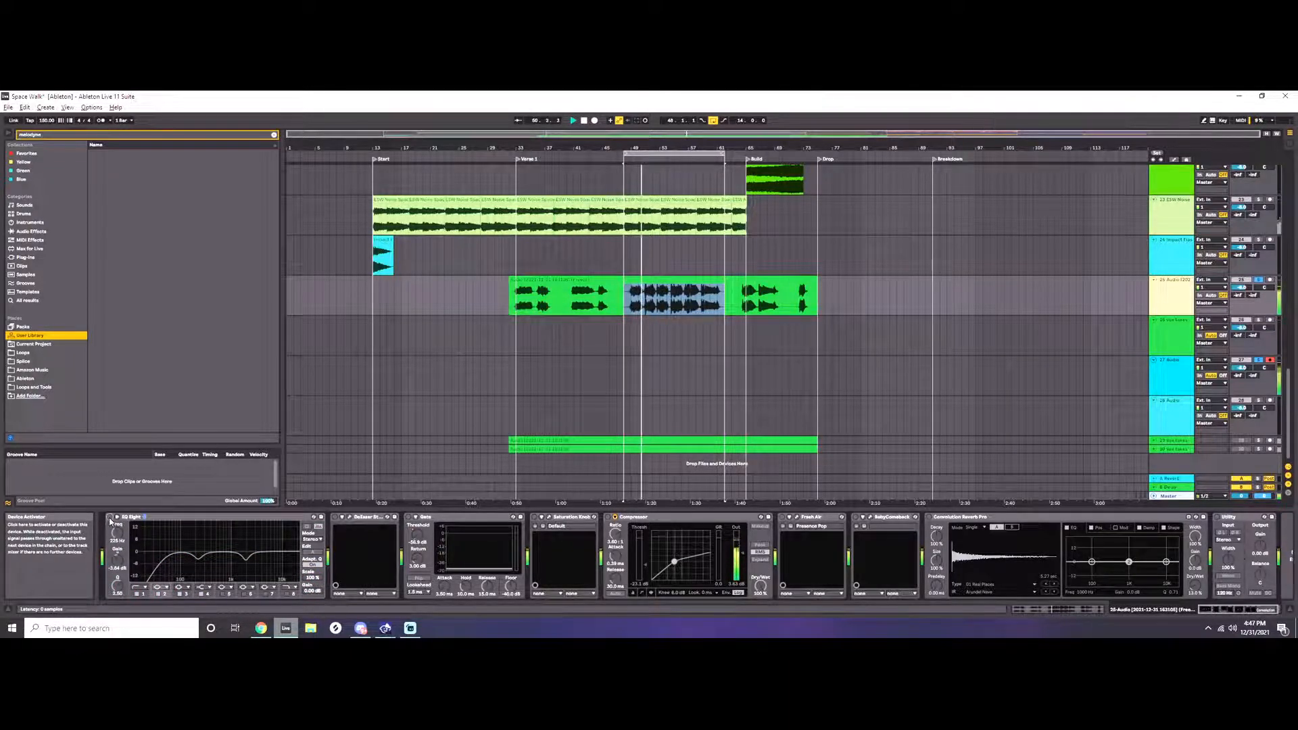
left_click(109, 517)
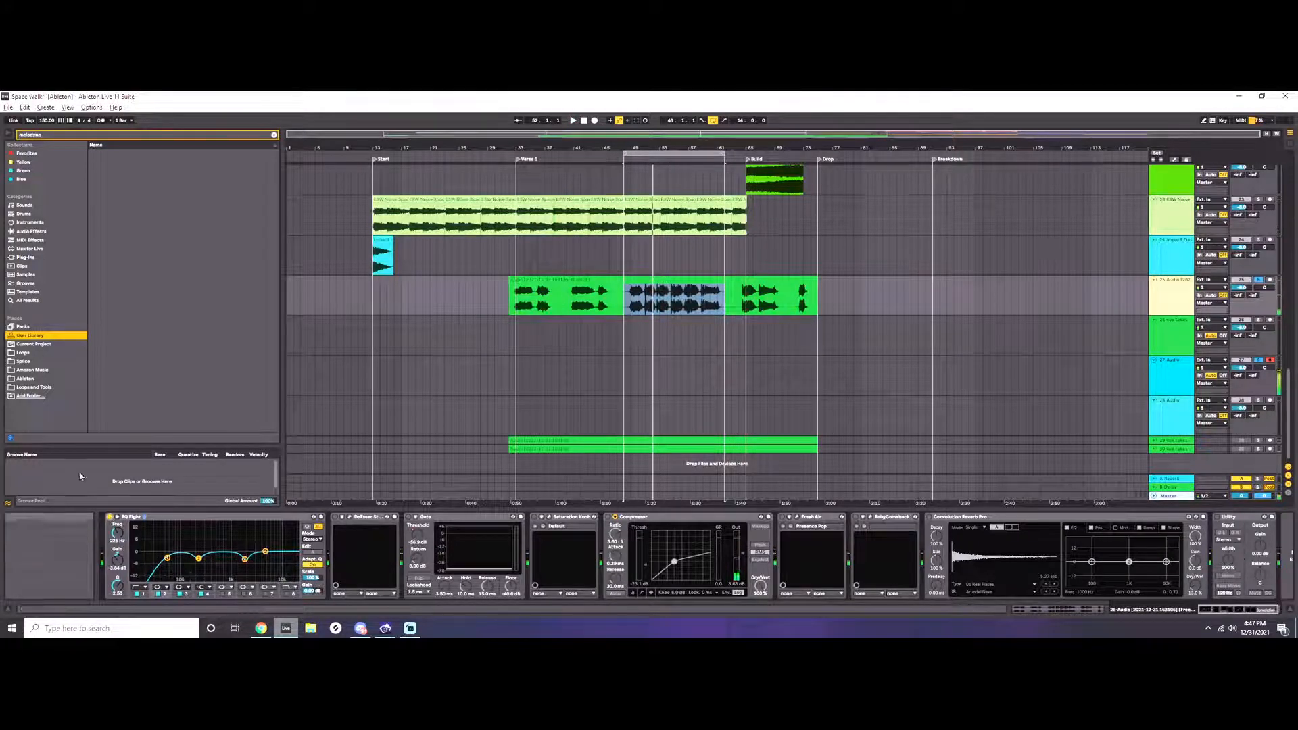
Activate the DeEsser and raise its threshold slightly while the loop plays, then recheck the sound and close its window.
left_click(342, 518)
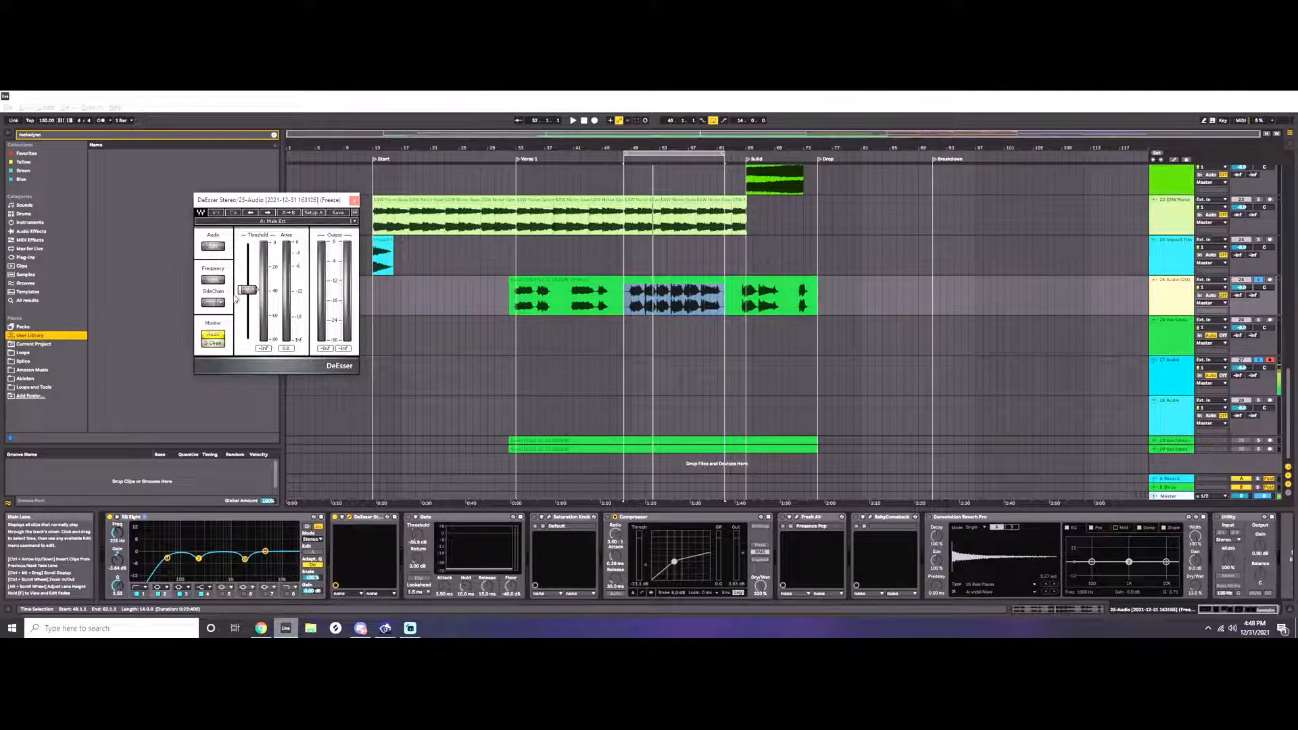
key("space")
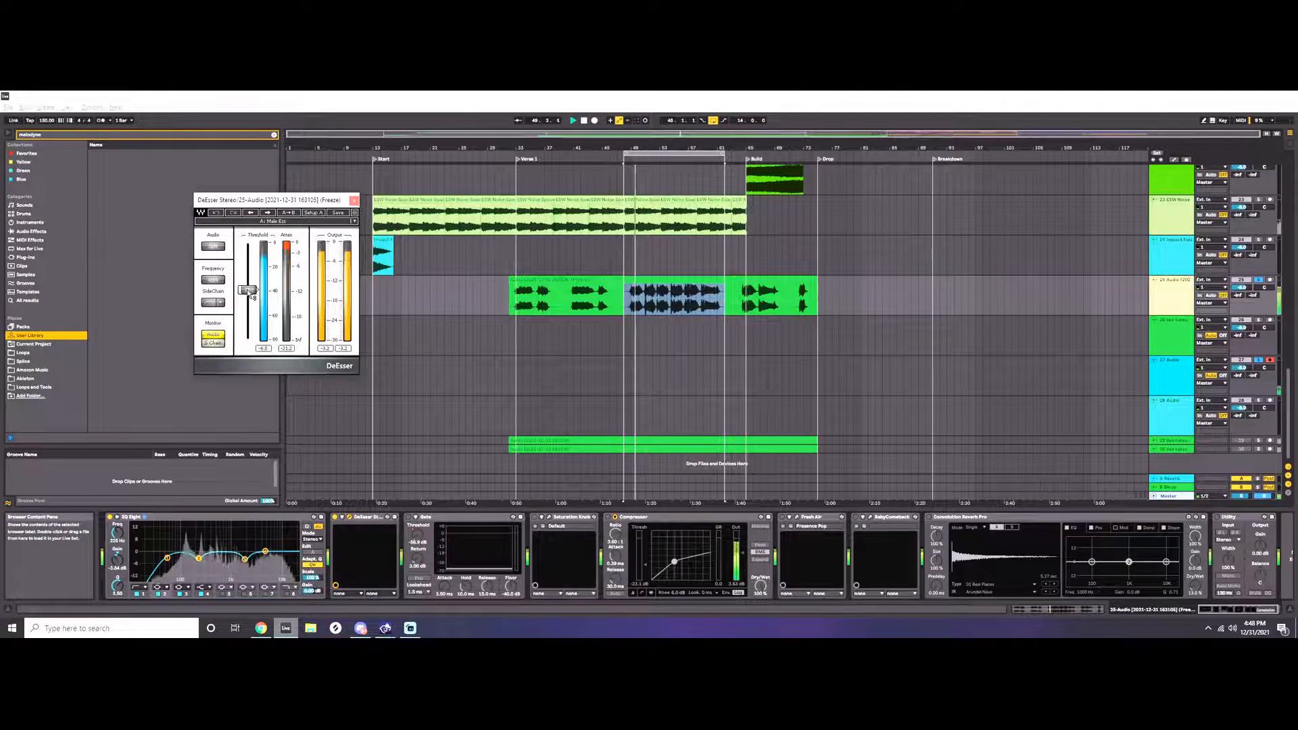
left_click_drag(249, 292, 248, 284)
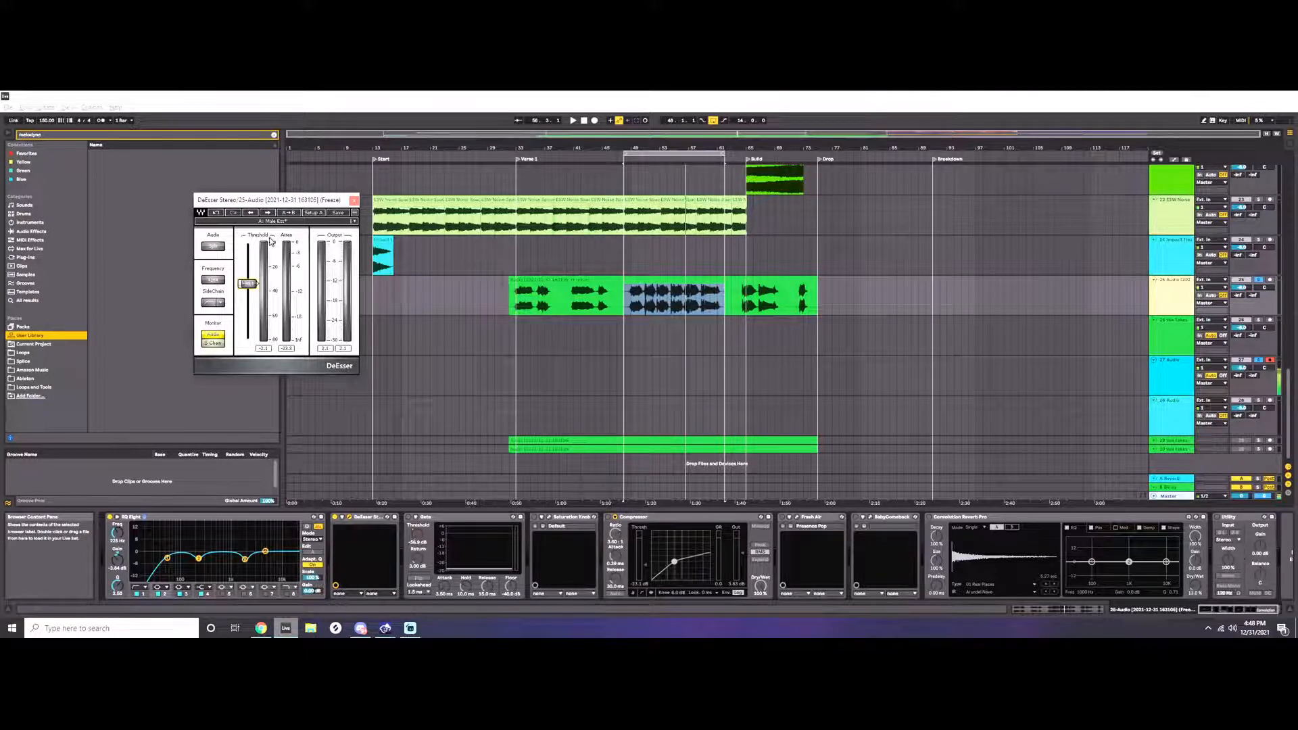
key("space")
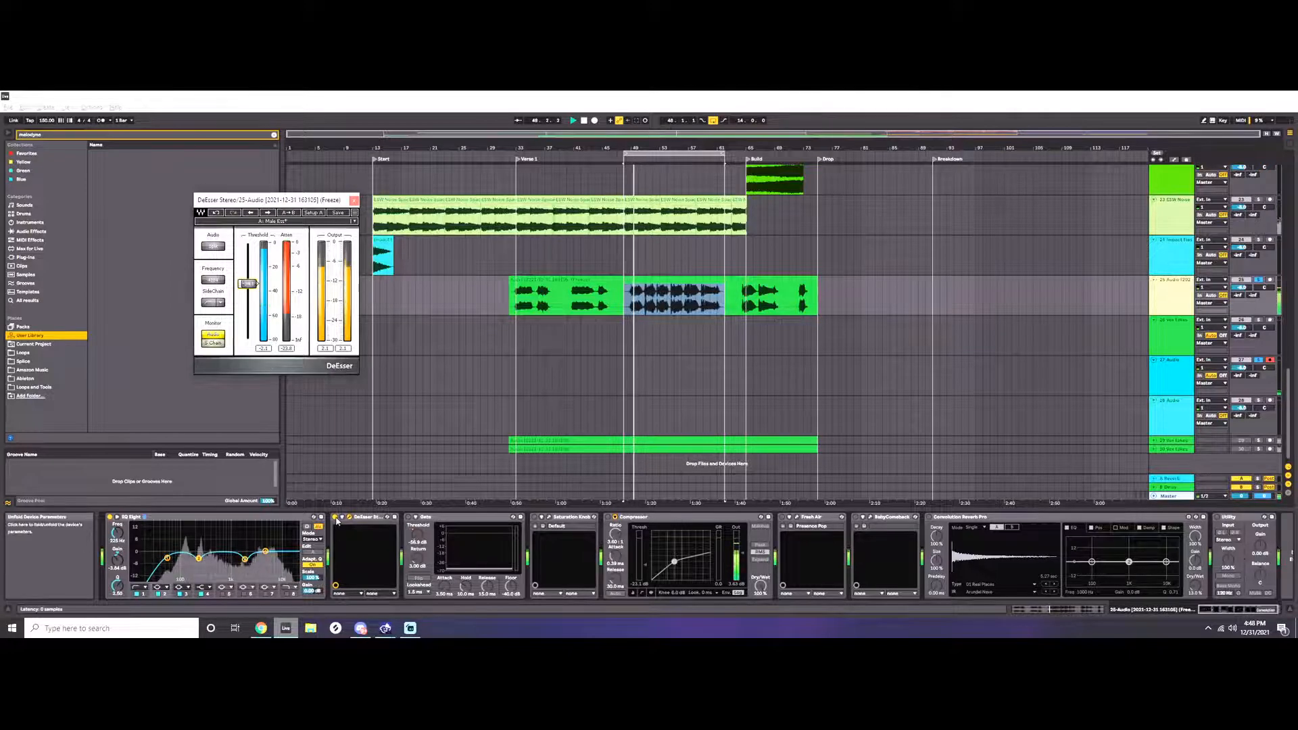
key("space")
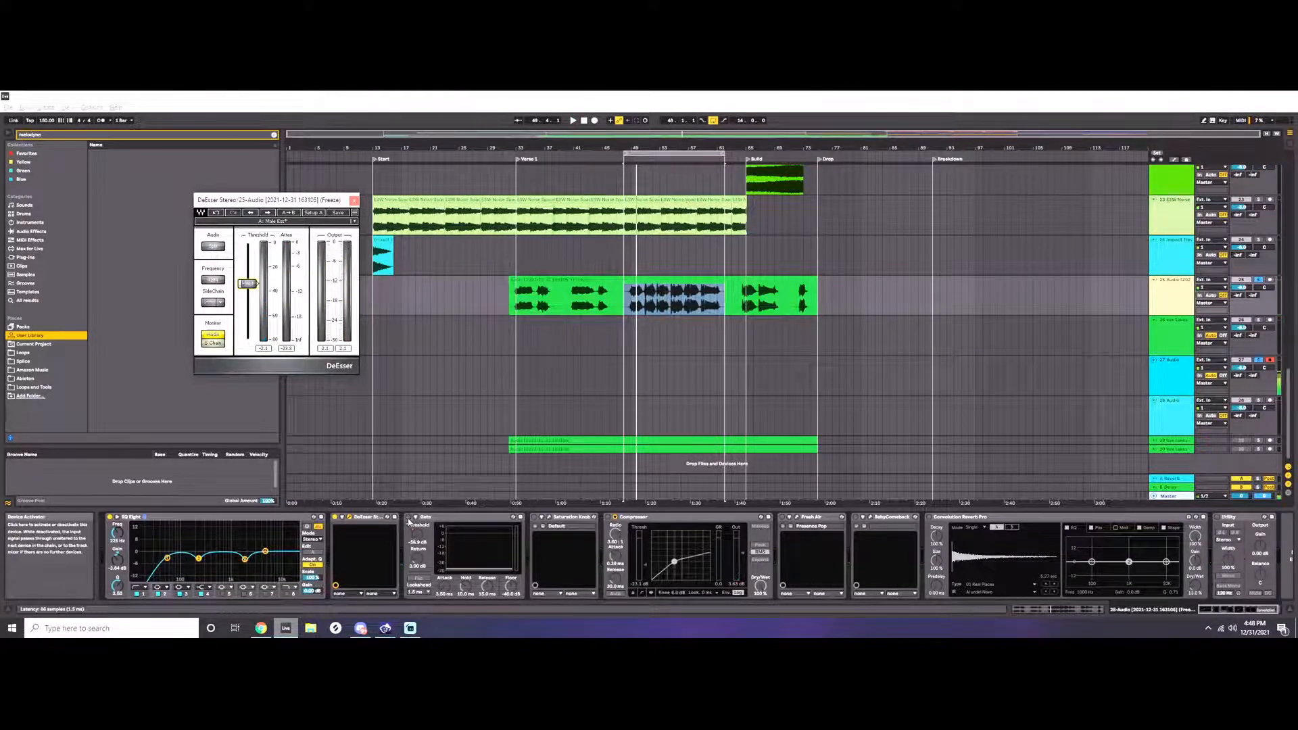
left_click(354, 201)
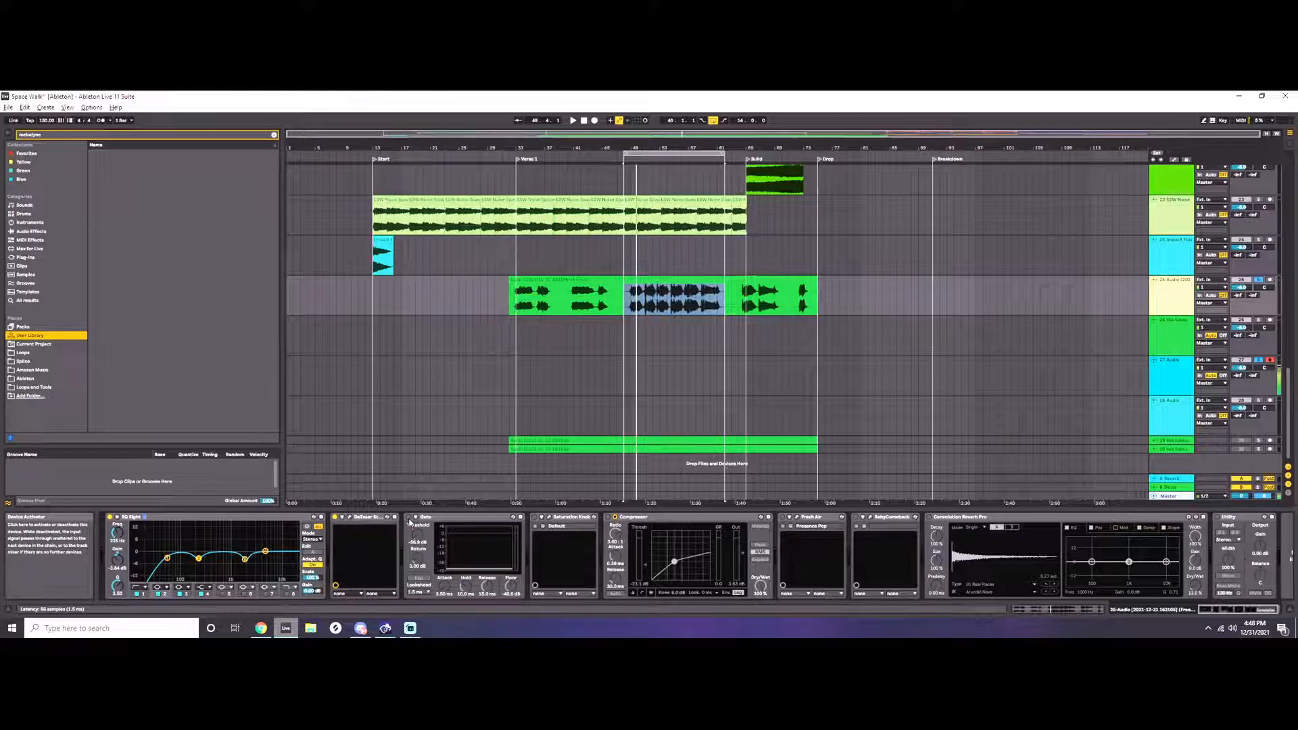
Activate the Gate, delete its threshold automation, and readjust the threshold while the loop plays.
key("space")
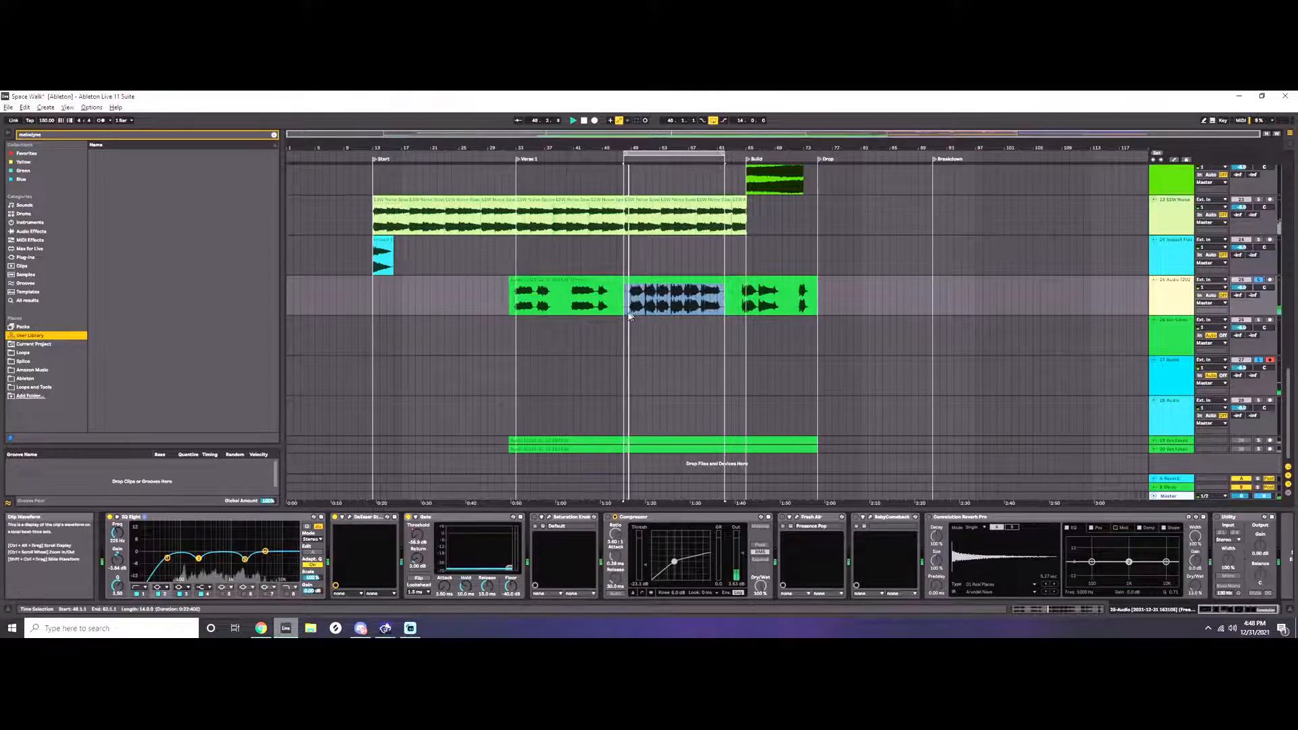
right_click(418, 540)
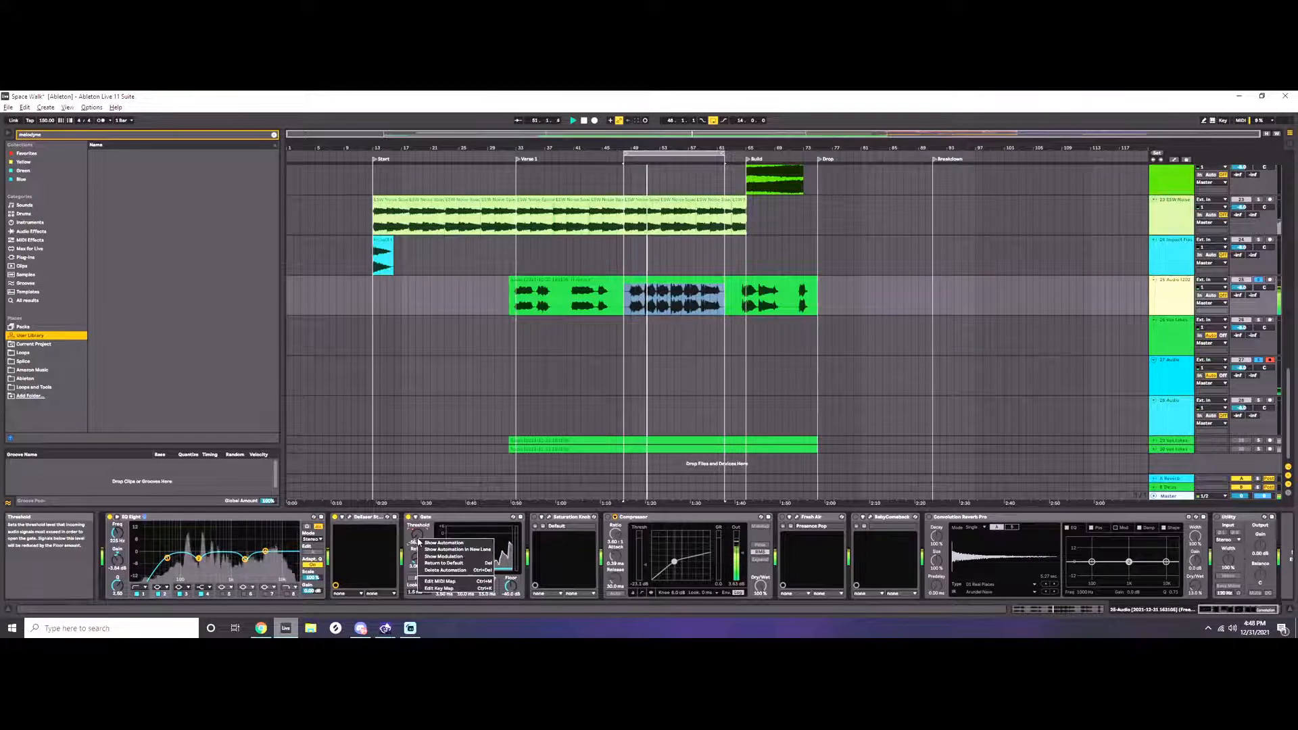
left_click(440, 572)
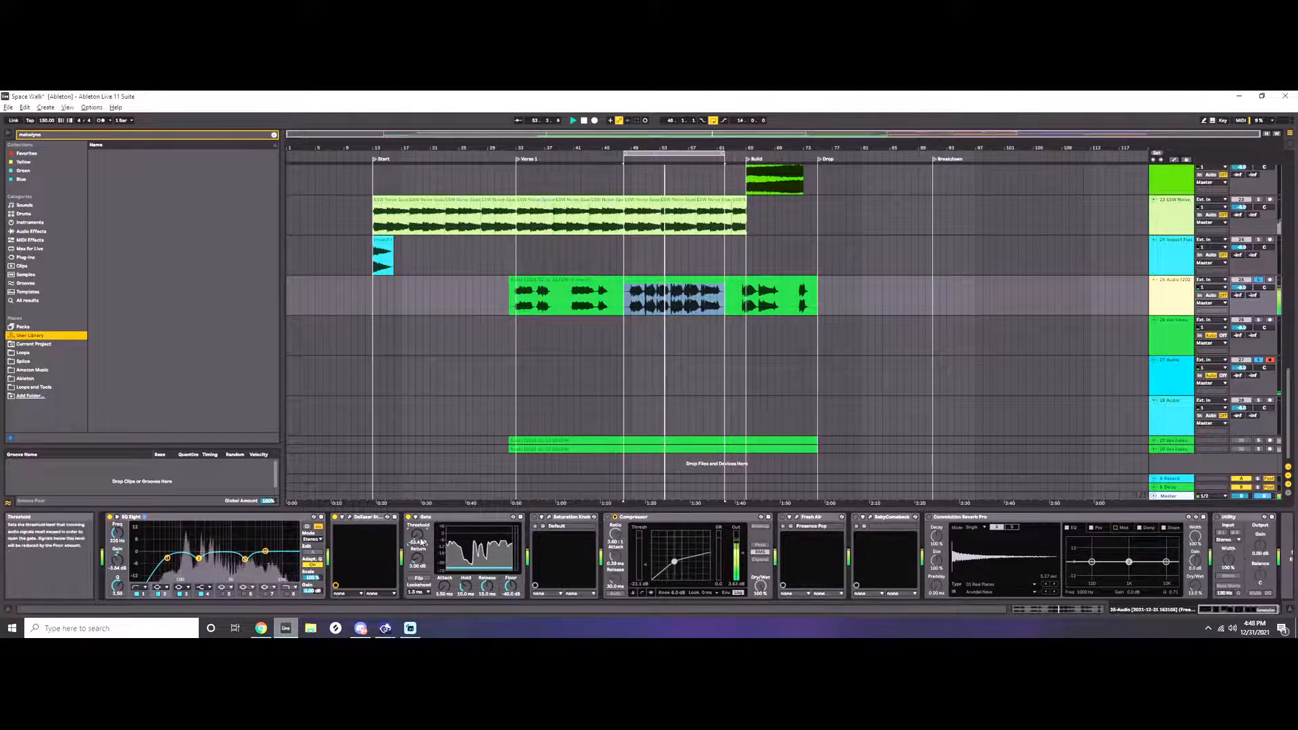
key("space")
Extend the loop's start back to bar 31 and play the earlier phrases to check the Gate.
left_click_drag(623, 154, 505, 174)
key("space")
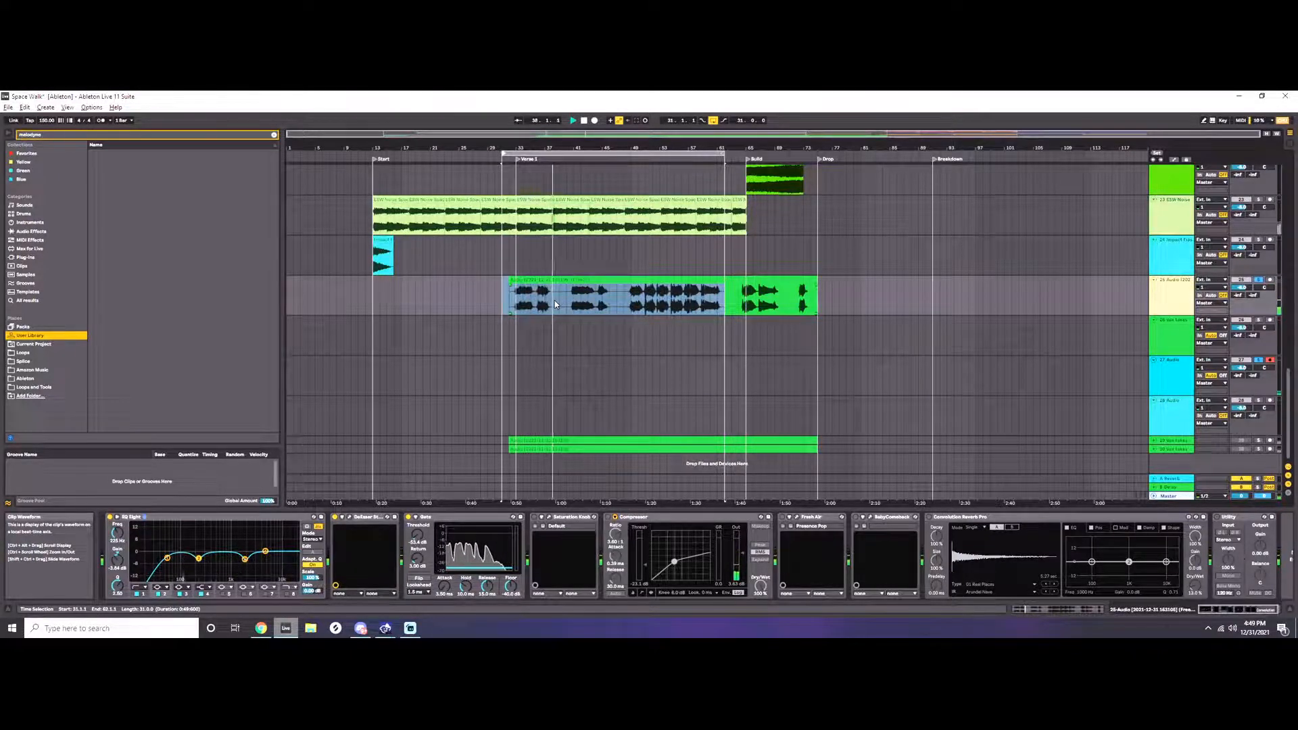
key("space")
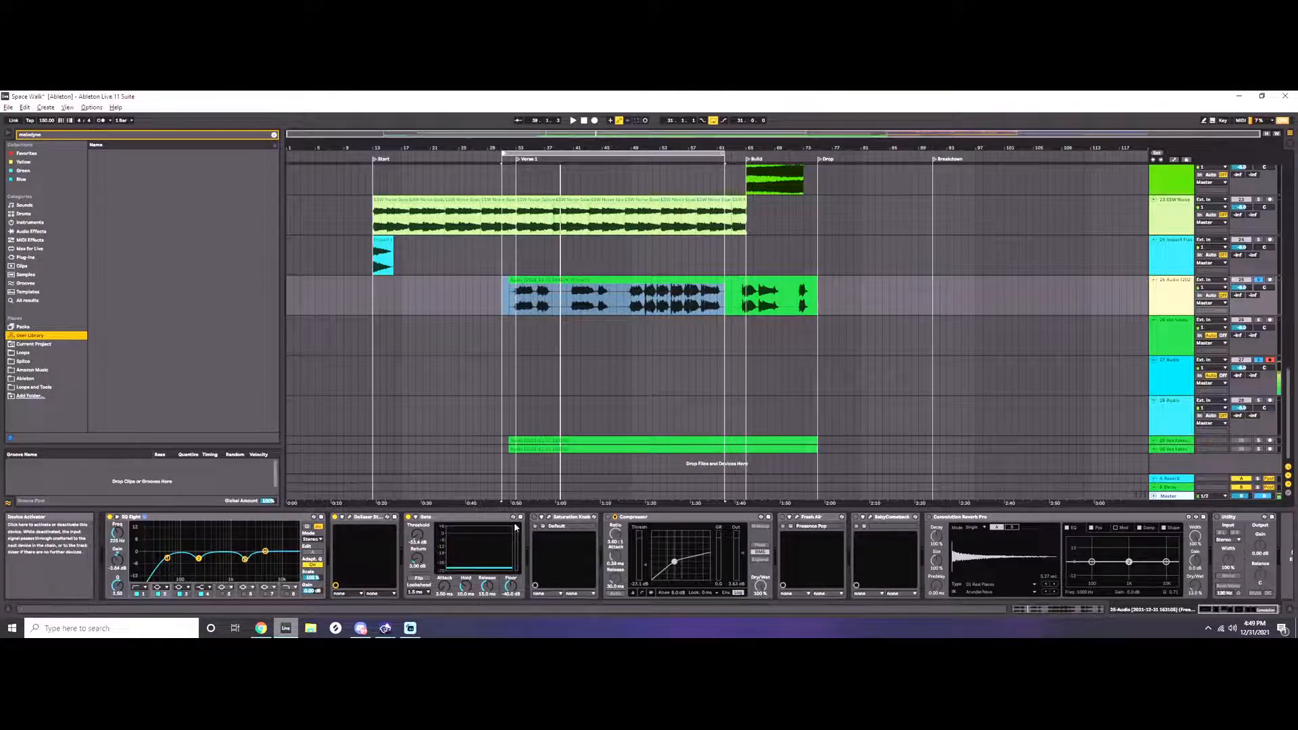
left_click(477, 518)
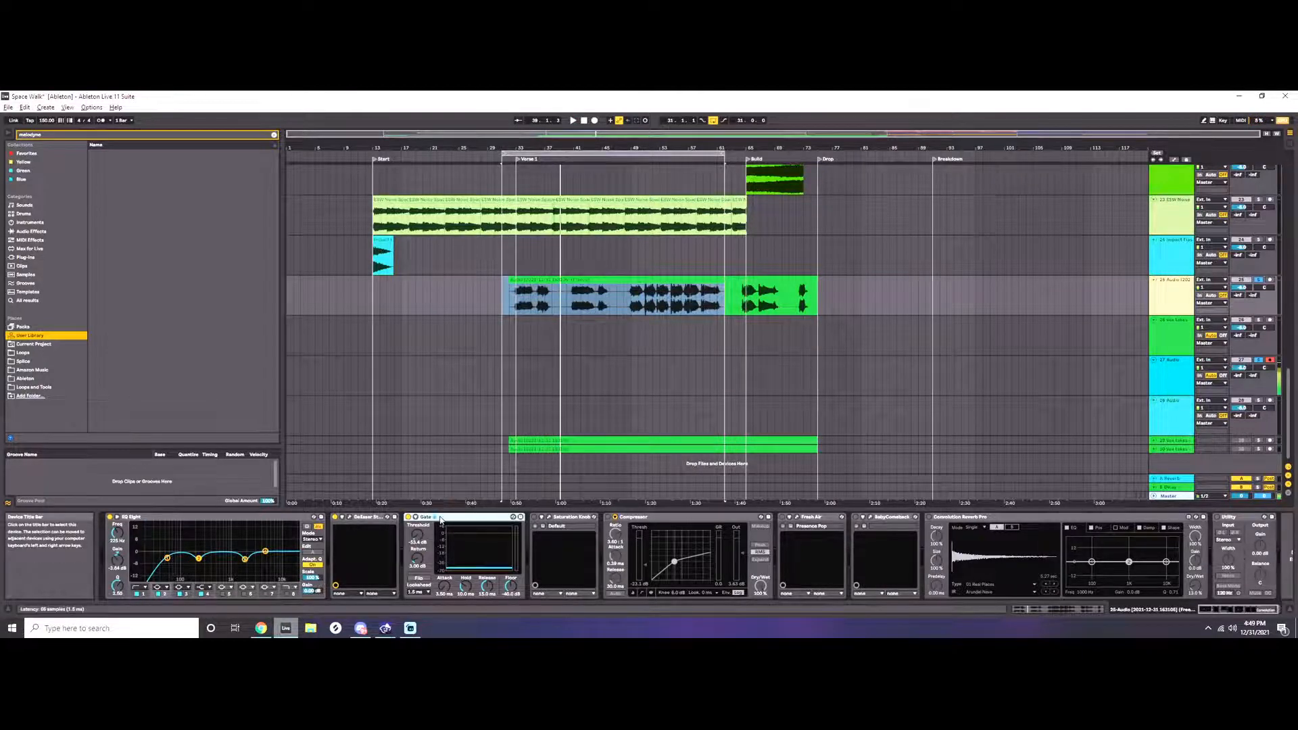
Open the Saturation Knob and play the vocal from bar 33, toggling the effect to compare its sound, and close its window.
left_click(257, 519)
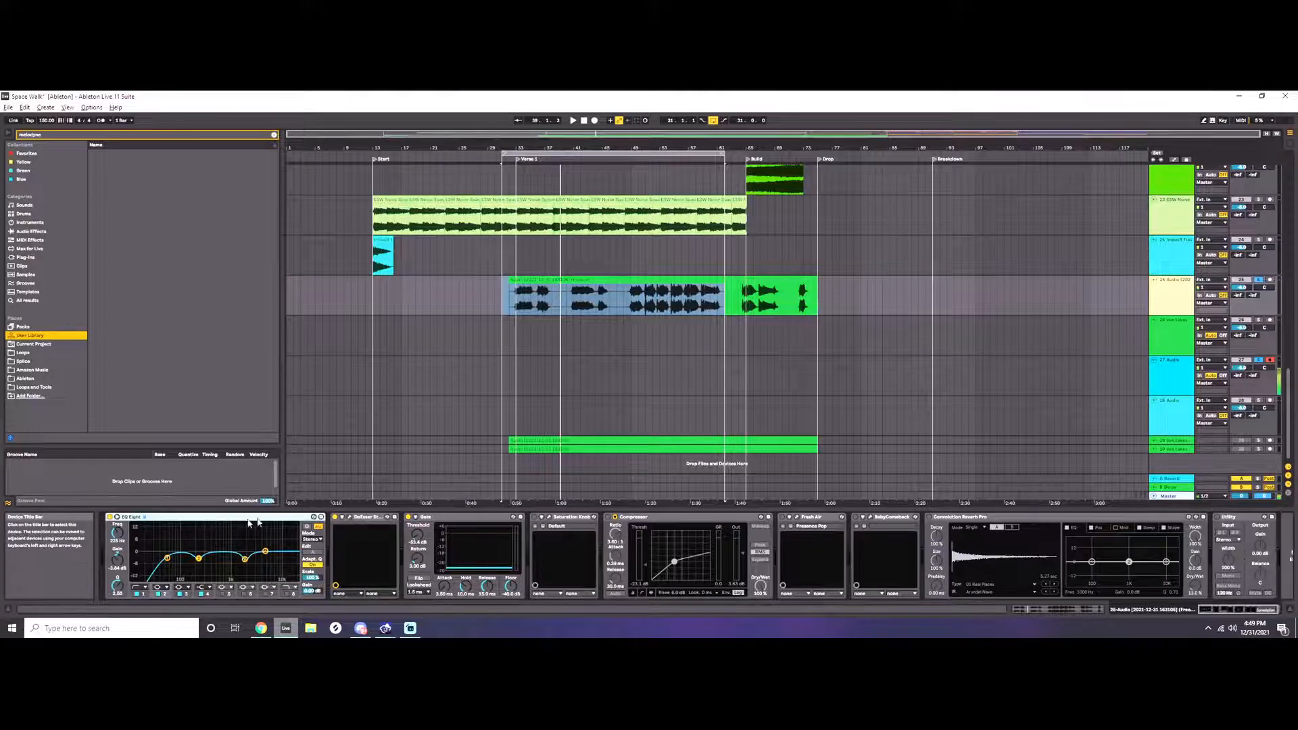
left_click(551, 518)
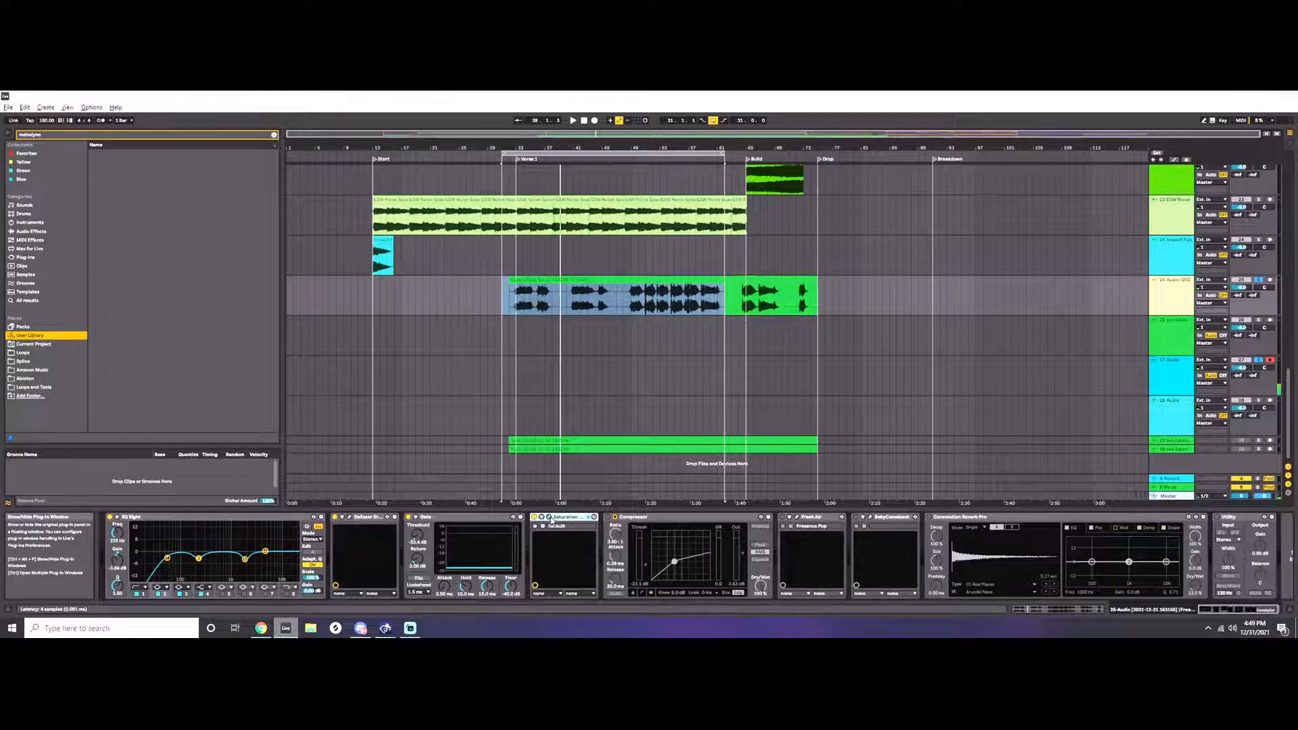
left_click(550, 518)
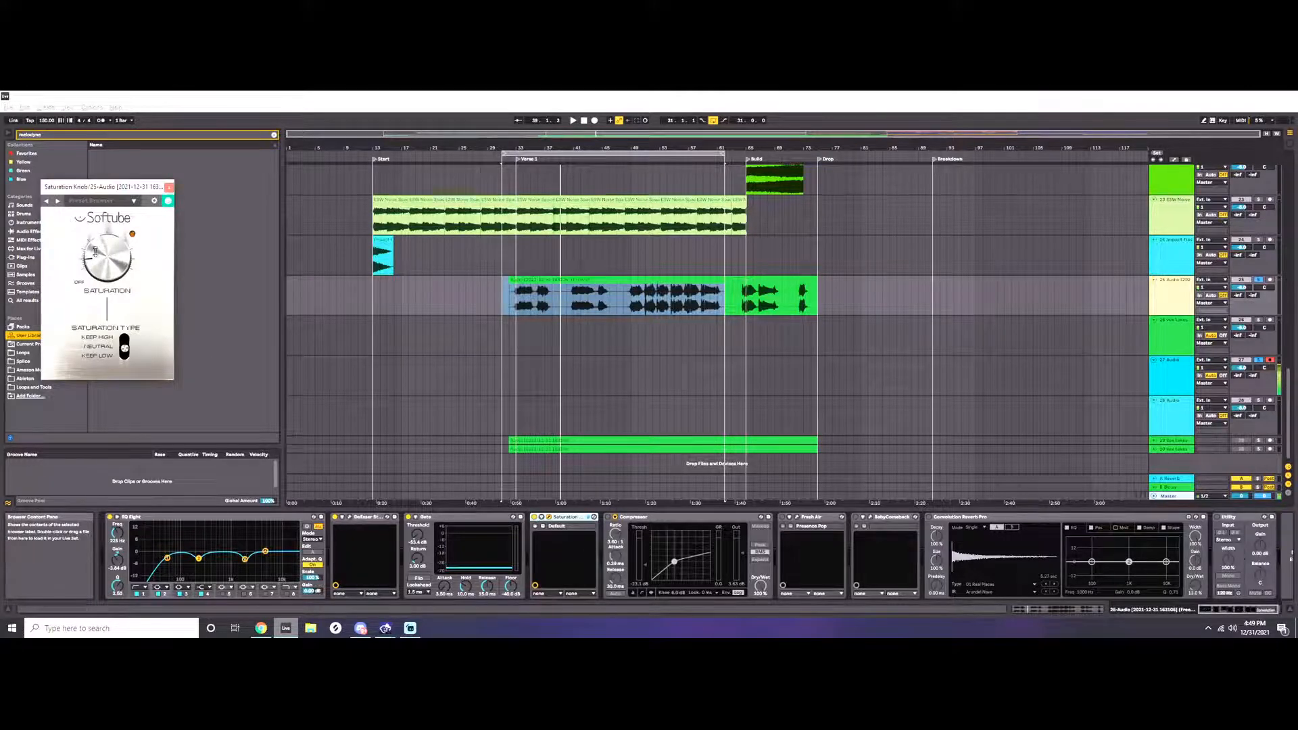
left_click(516, 303)
left_click(516, 303)
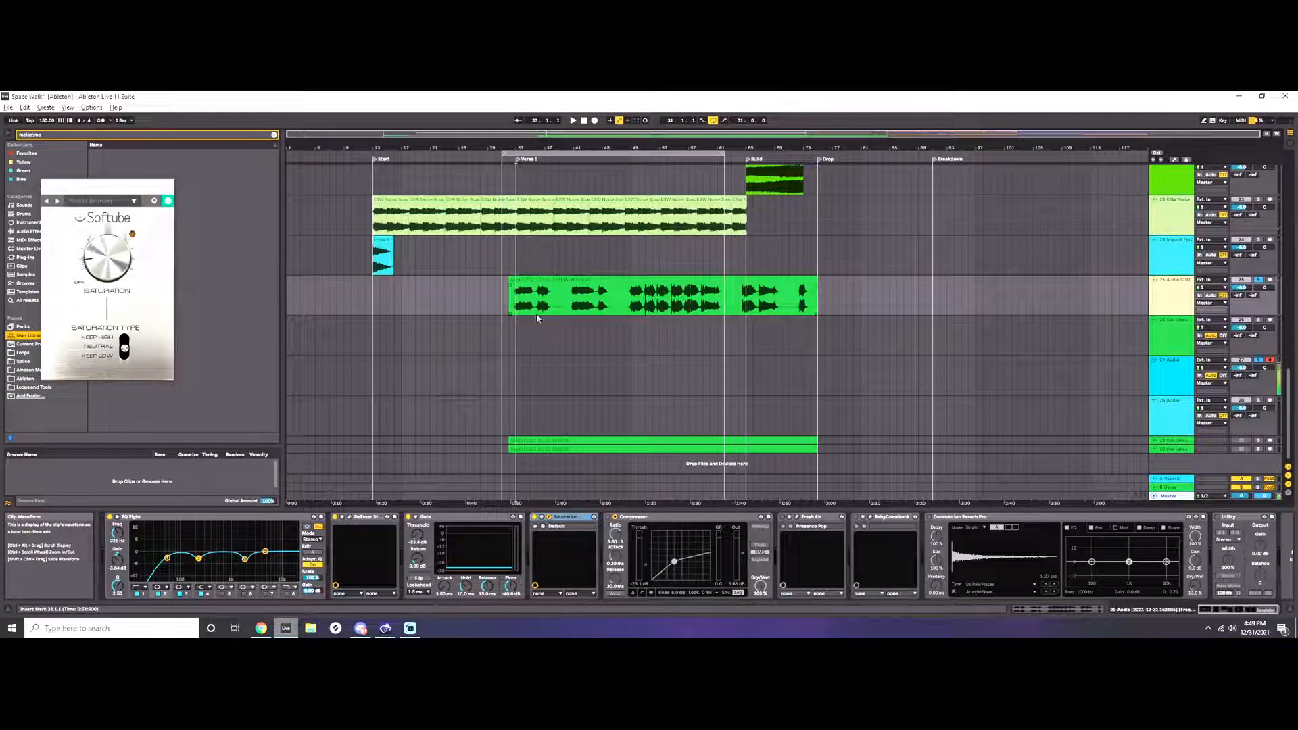
key("space")
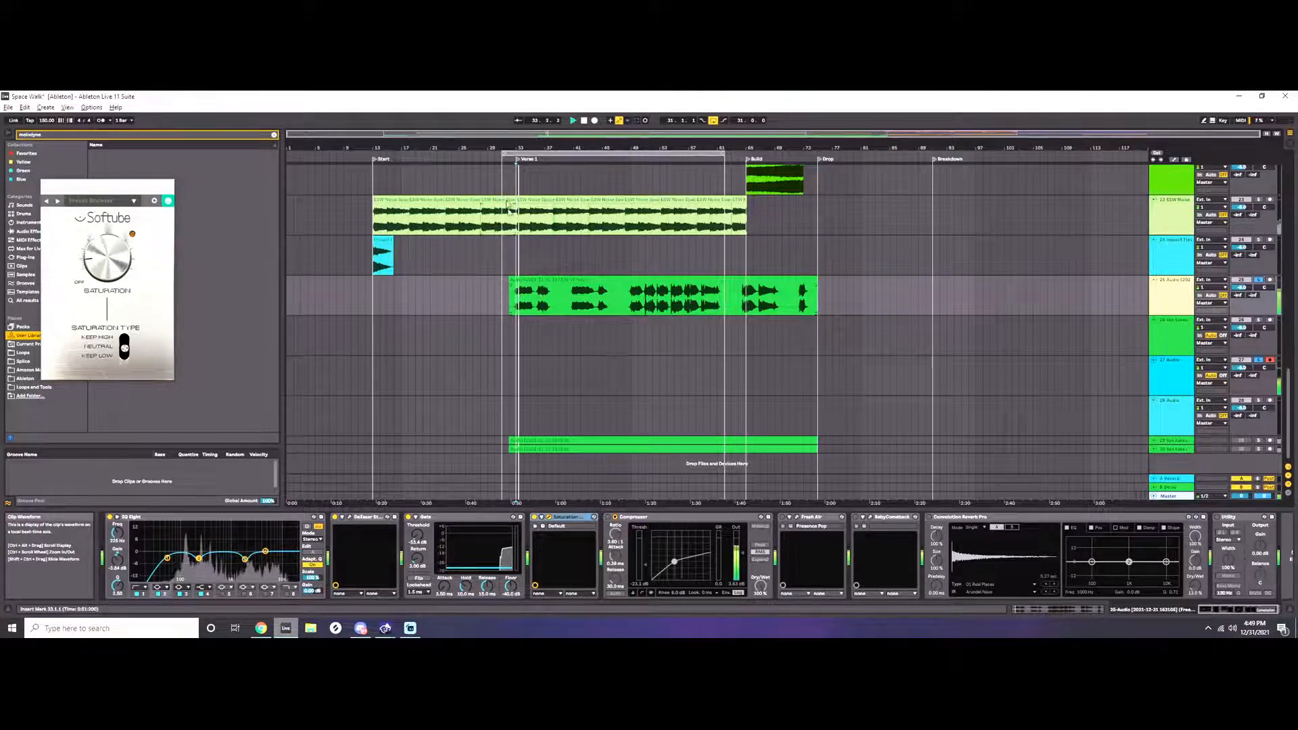
left_click(534, 518)
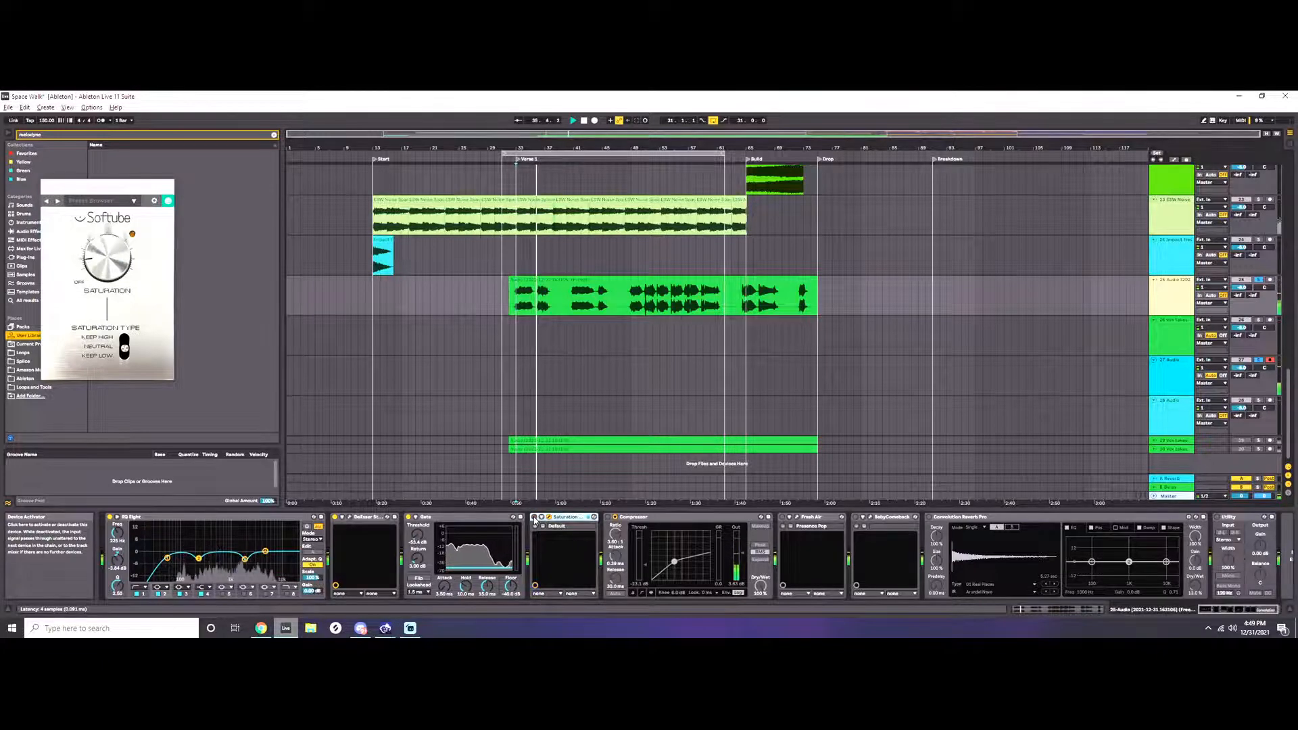
left_click(534, 518)
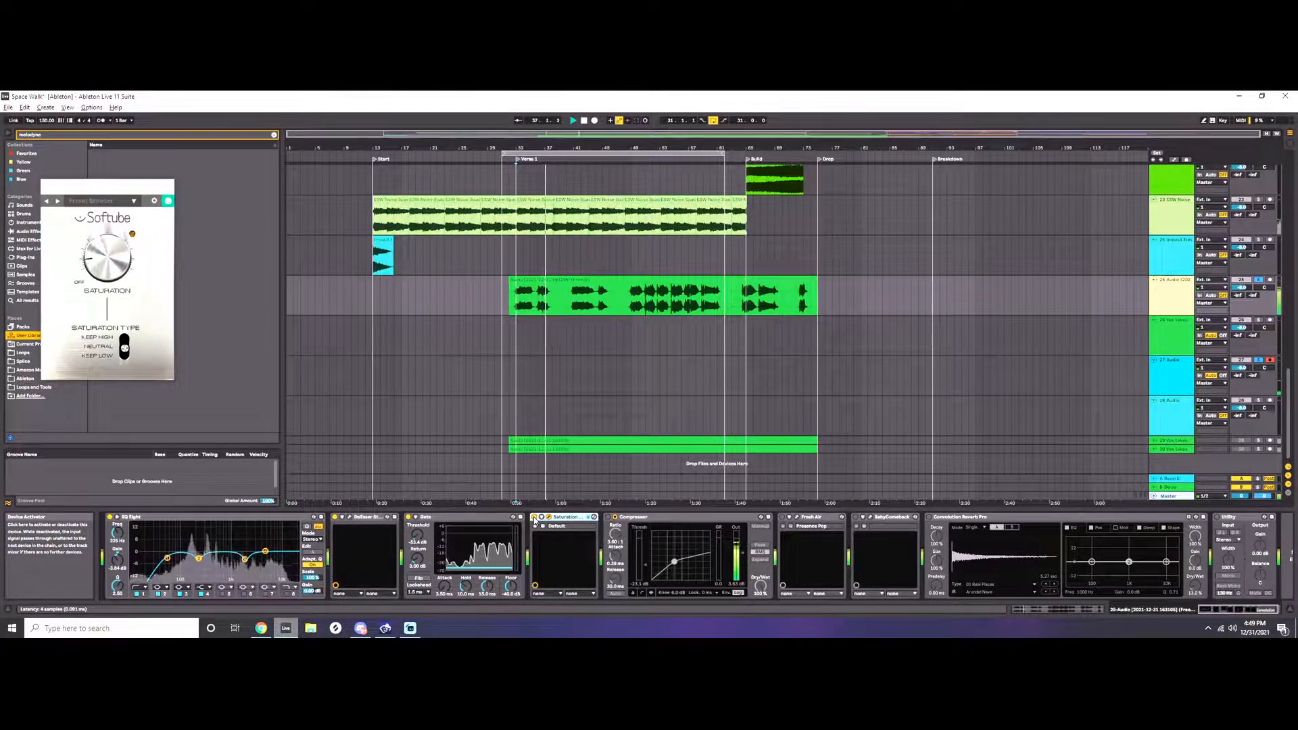
key("space")
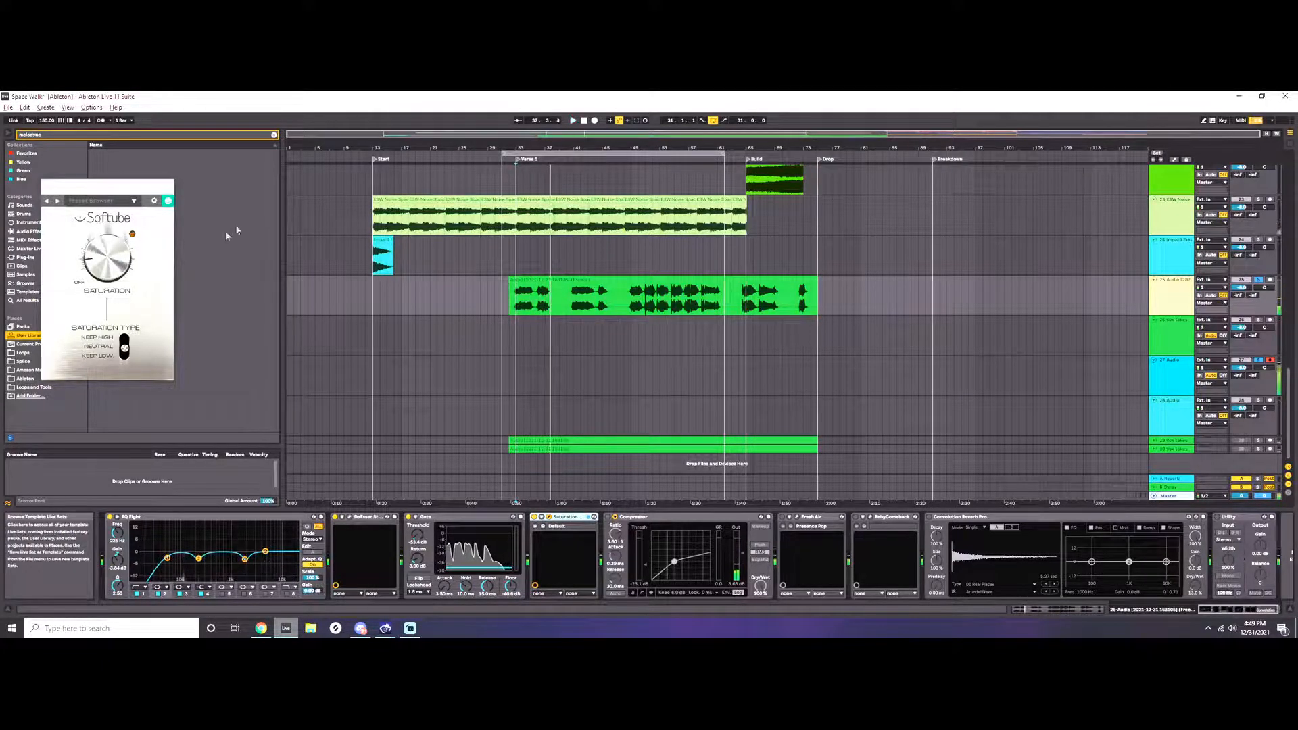
left_click(168, 186)
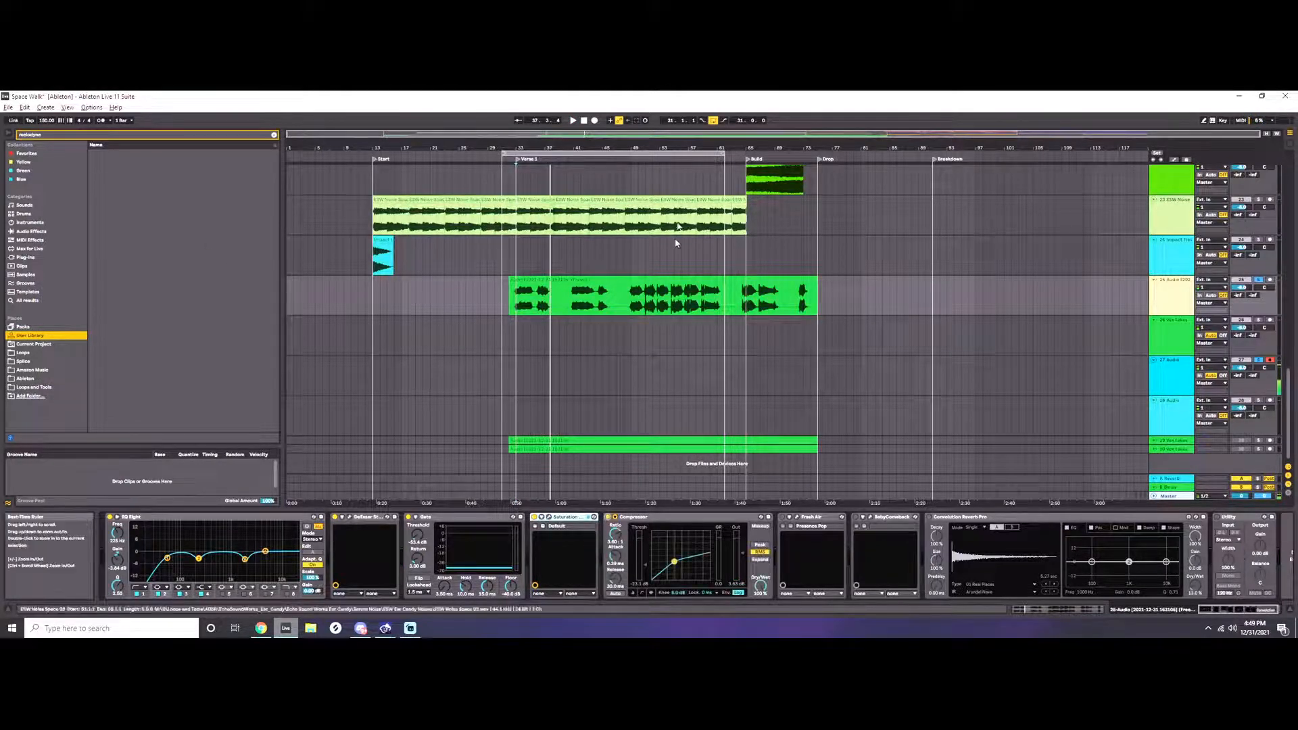
Move the loop's start to bar 48 and play the soloed vocal from there to check the Compressor.
left_click(632, 254)
key("space")
left_click_drag(504, 154, 624, 154)
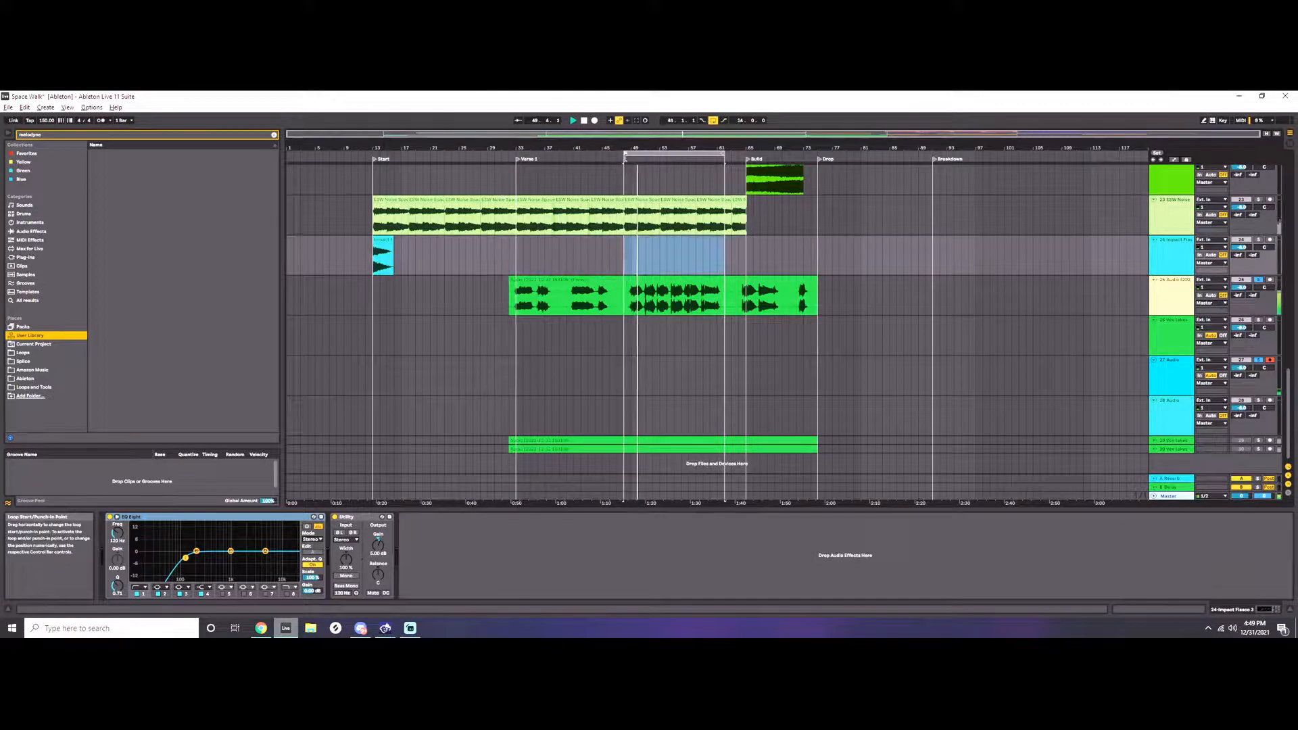
left_click(653, 296)
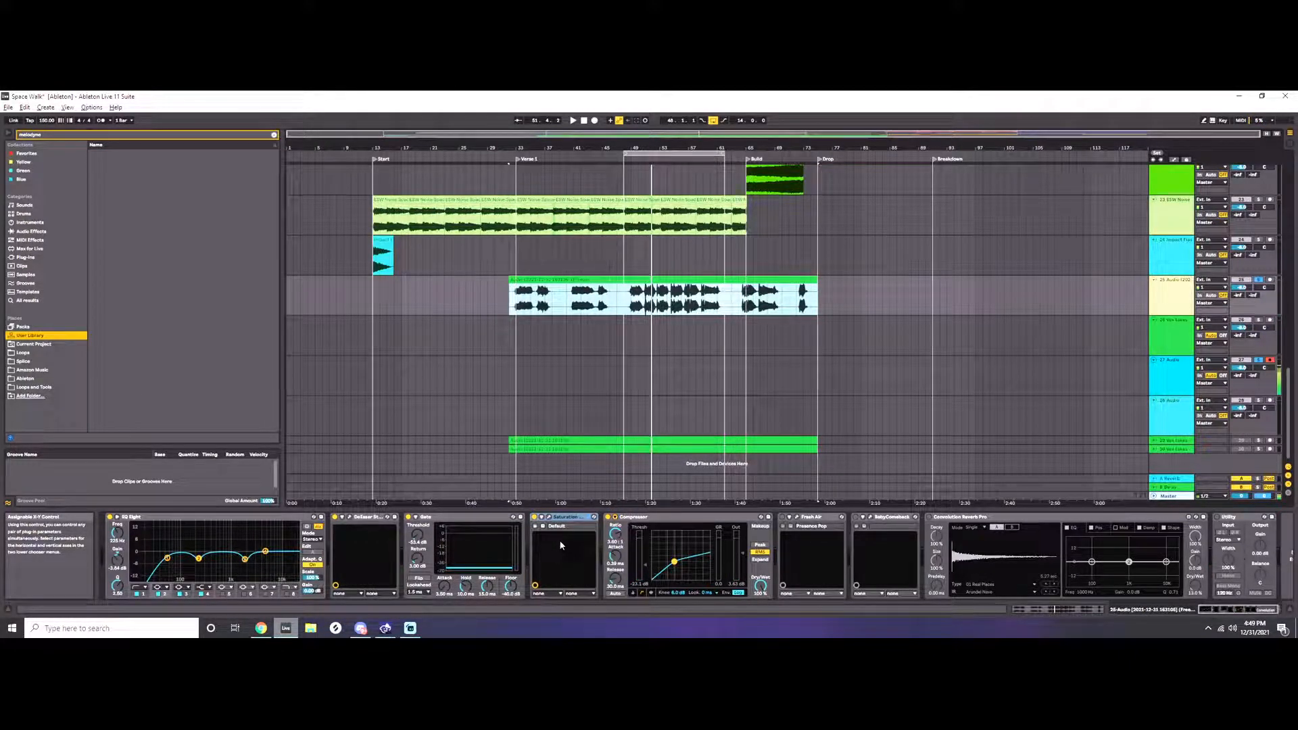
left_click(629, 261)
key("space")
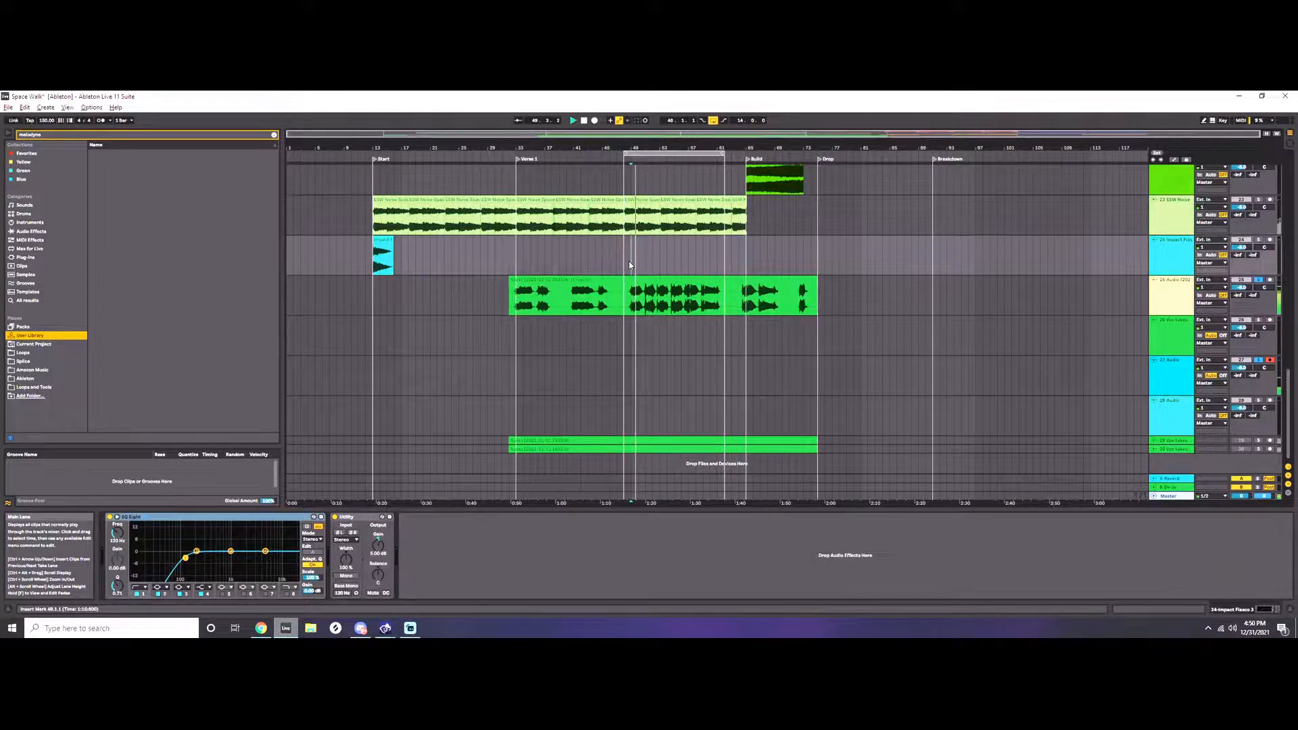
key("space")
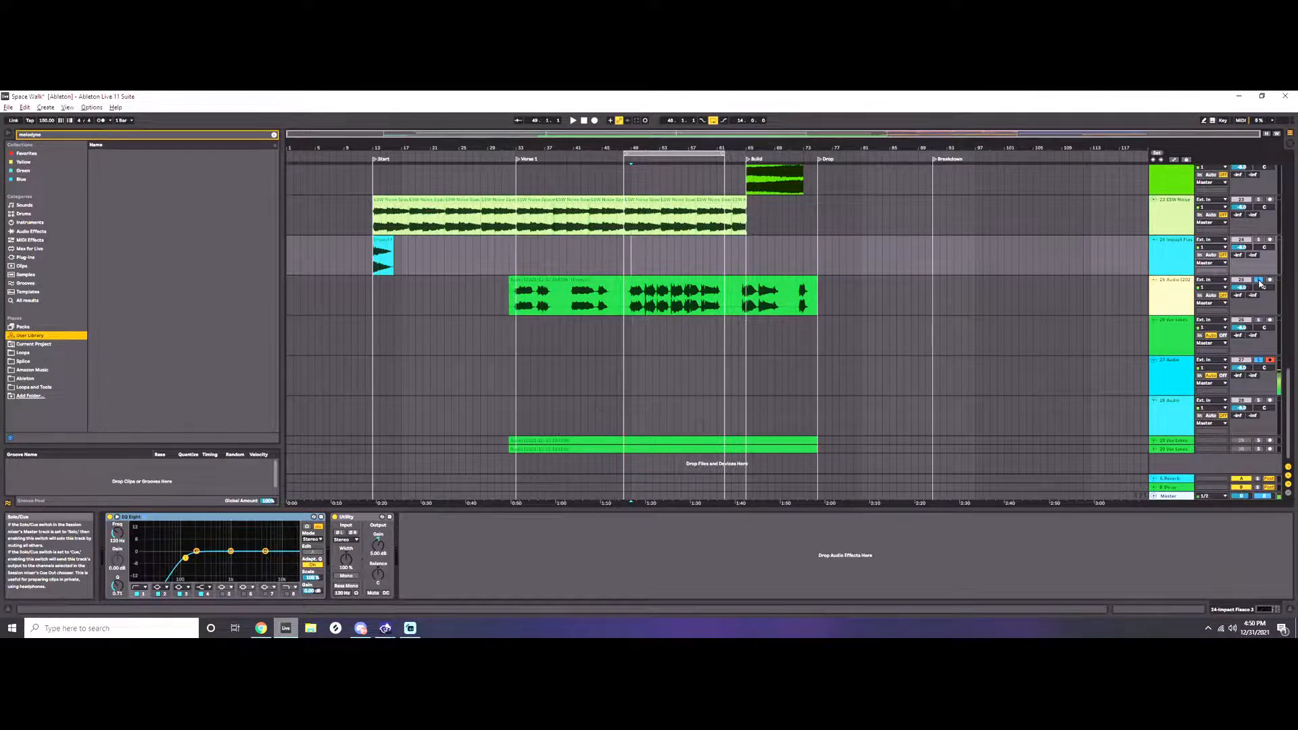
Unsolo the vocal track, play the full mix from bar 48, and select the vocal clip to show its effects.
left_click(1259, 280)
key("space")
left_click(624, 262)
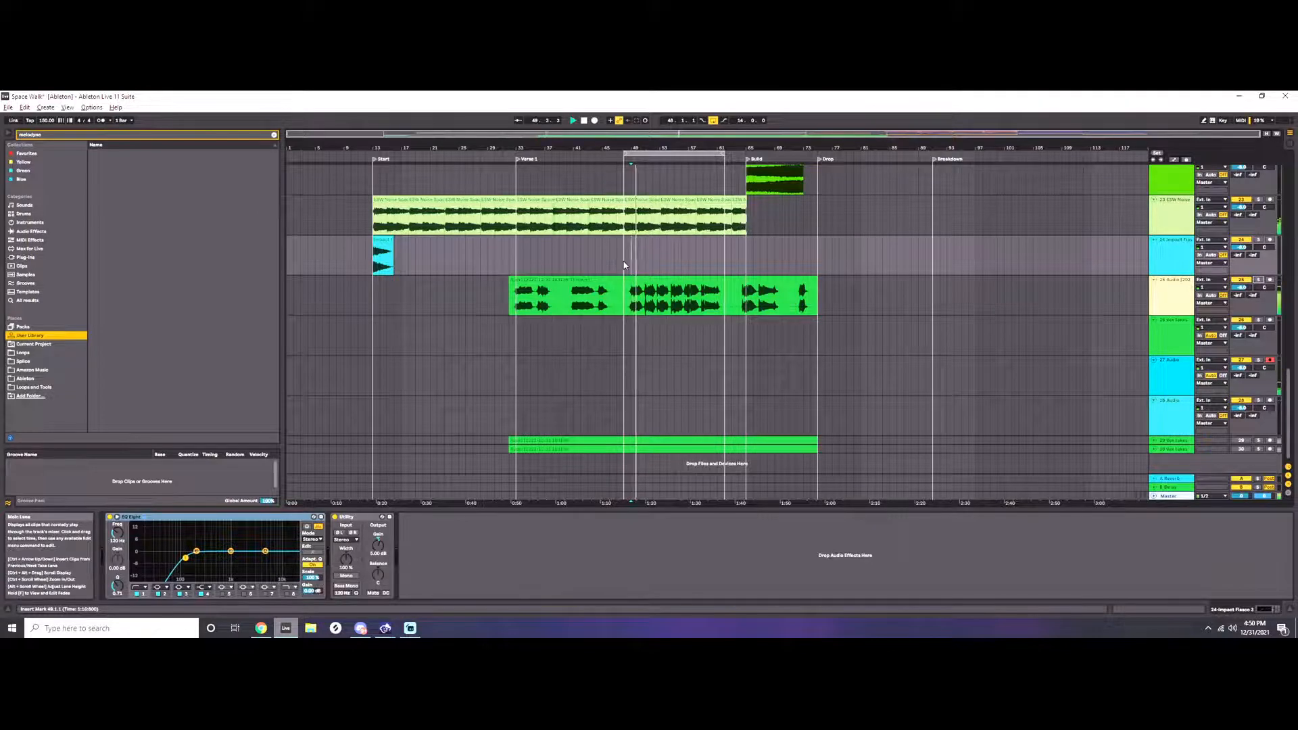
left_click(634, 279)
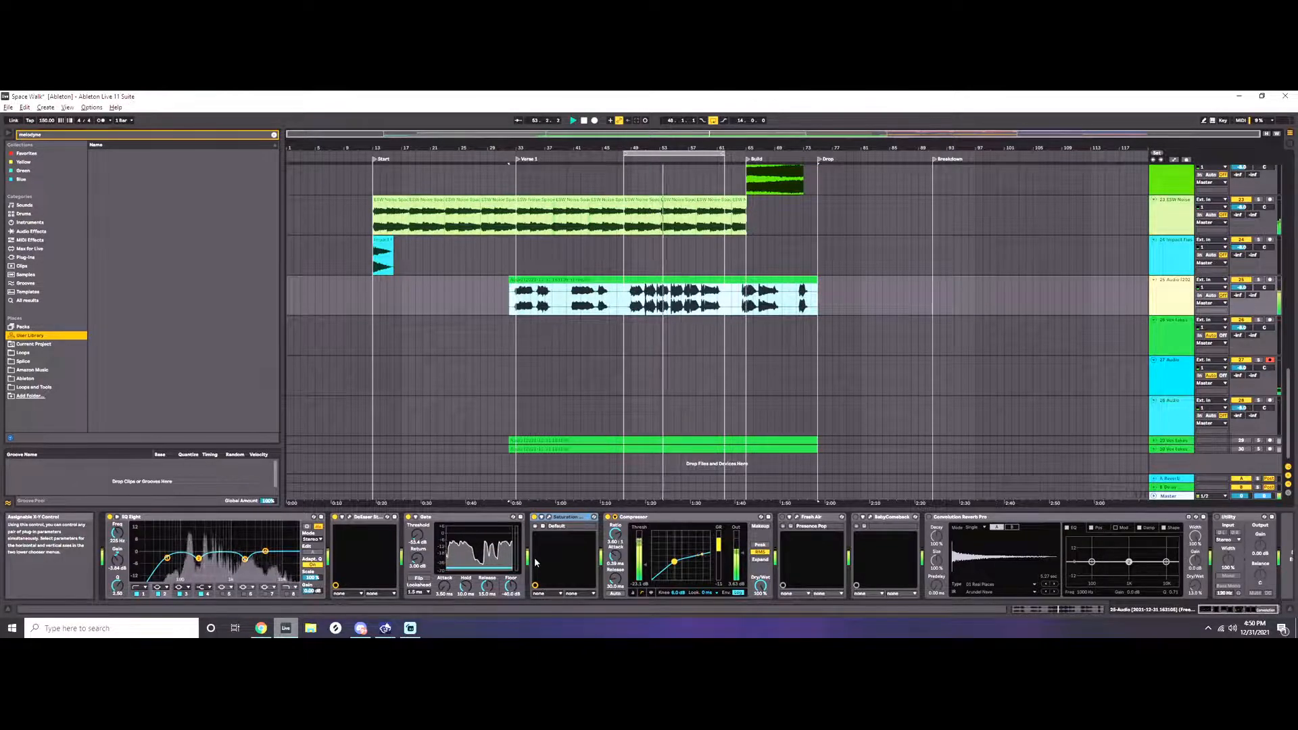
Reduce the Saturation Knob's amount slightly and raise the Compressor's threshold while the vocal plays in the mix.
left_click(549, 517)
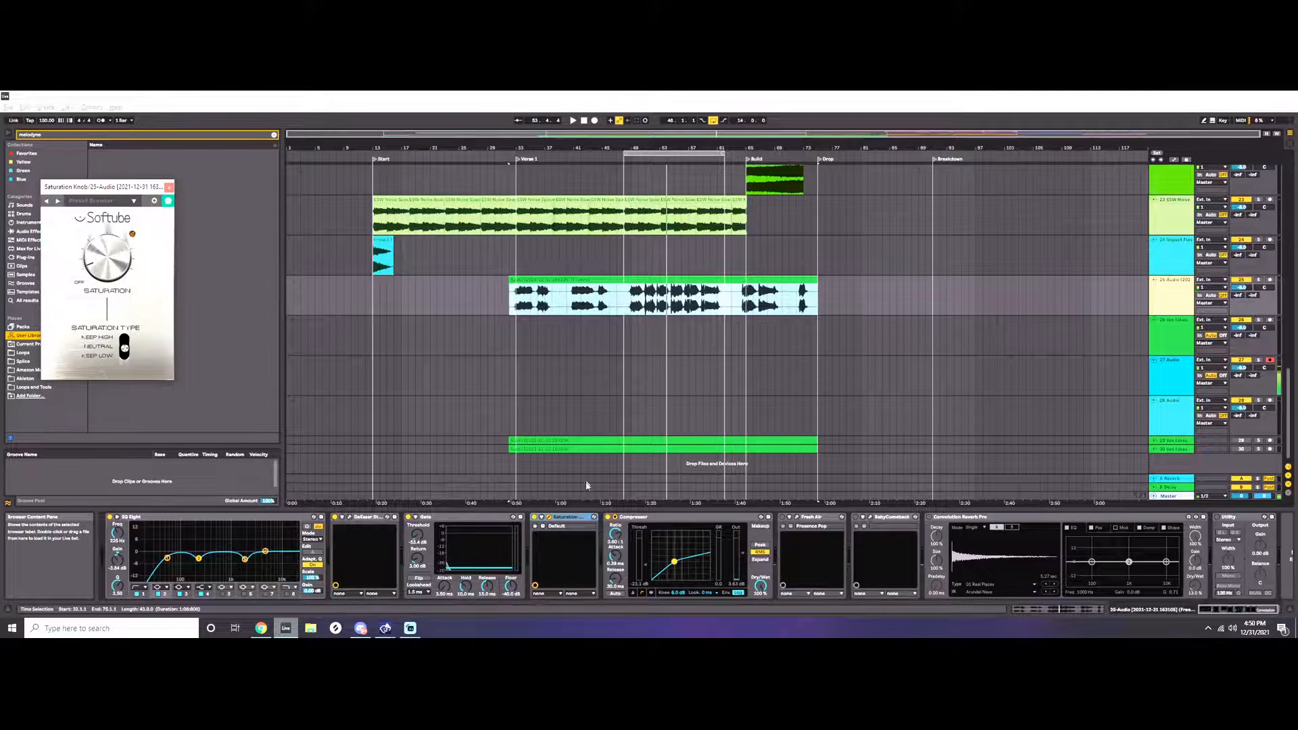
left_click_drag(674, 561, 675, 561)
key("space")
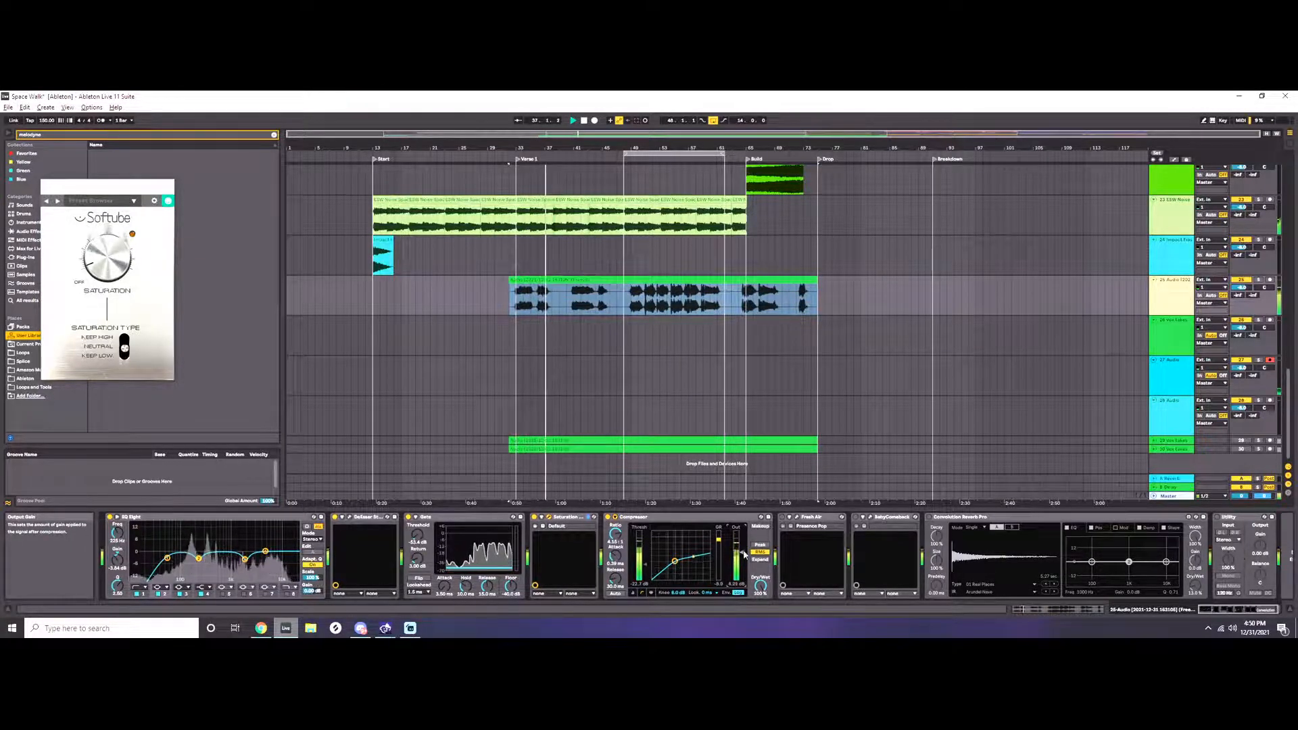
left_click(625, 265)
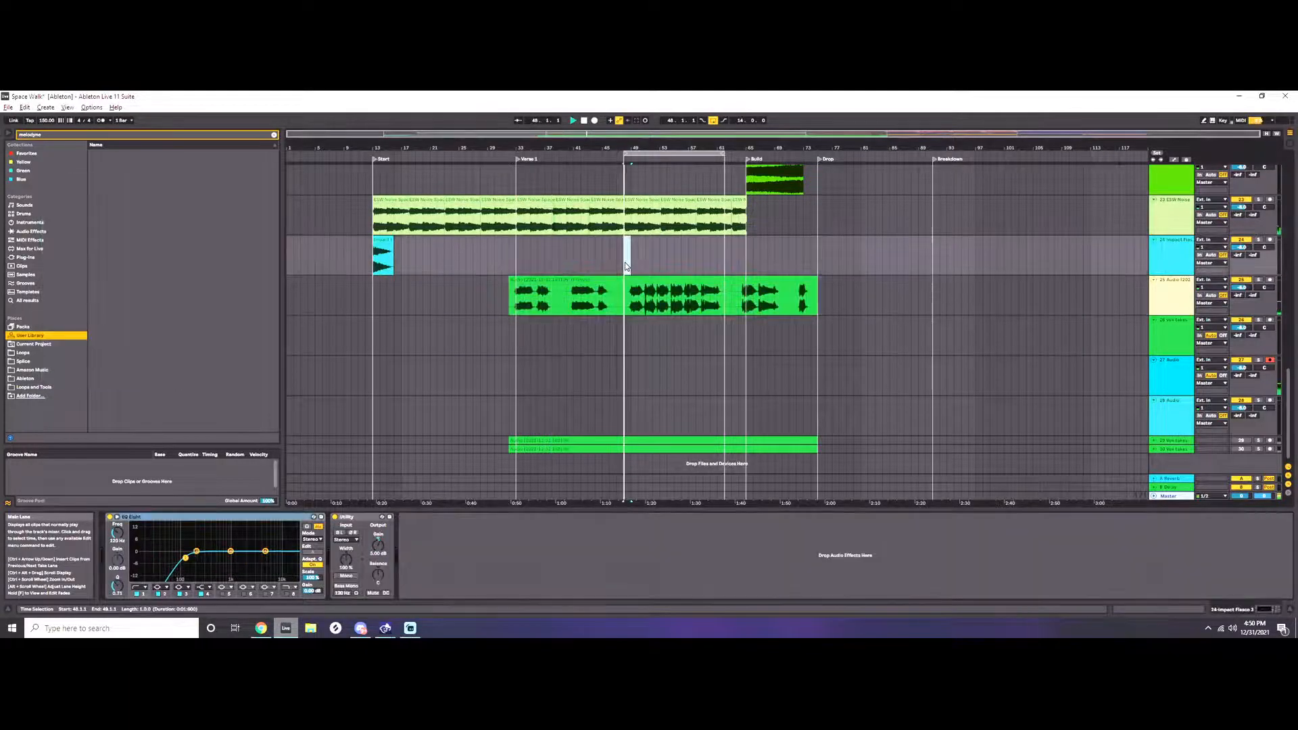
left_click(676, 297)
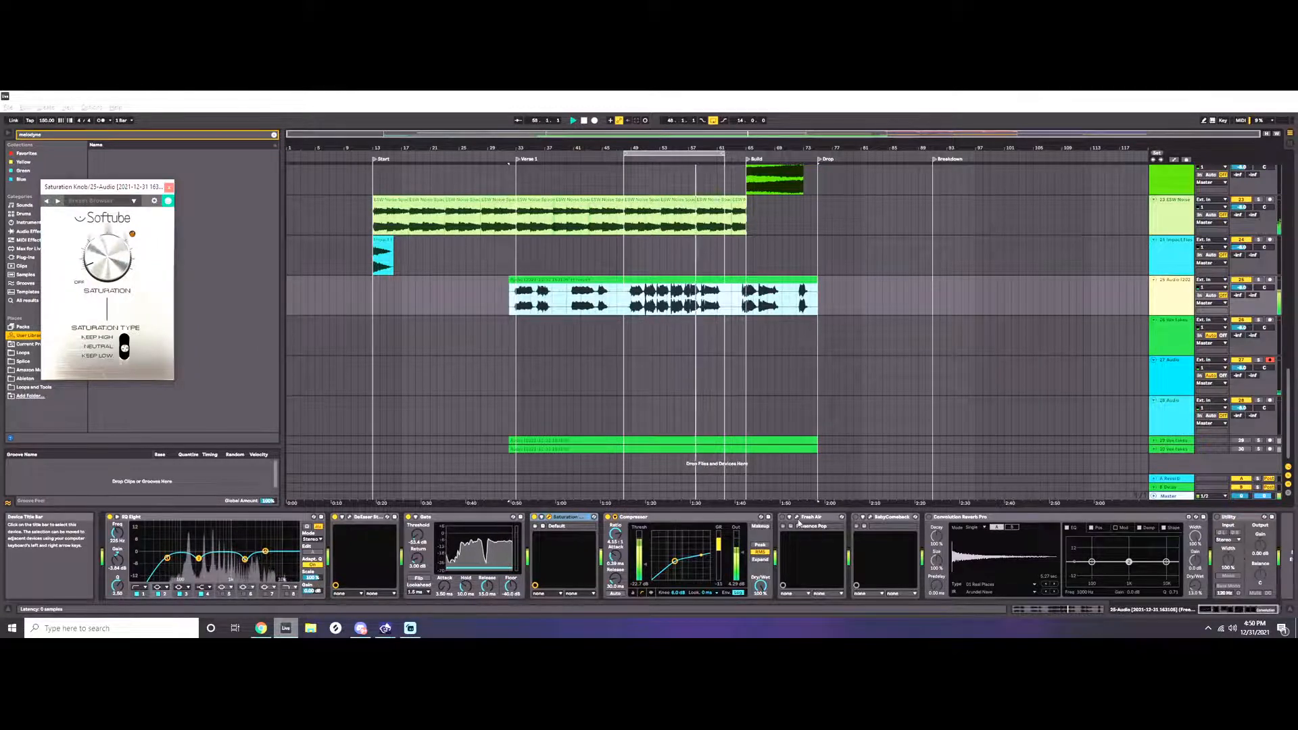
key("space")
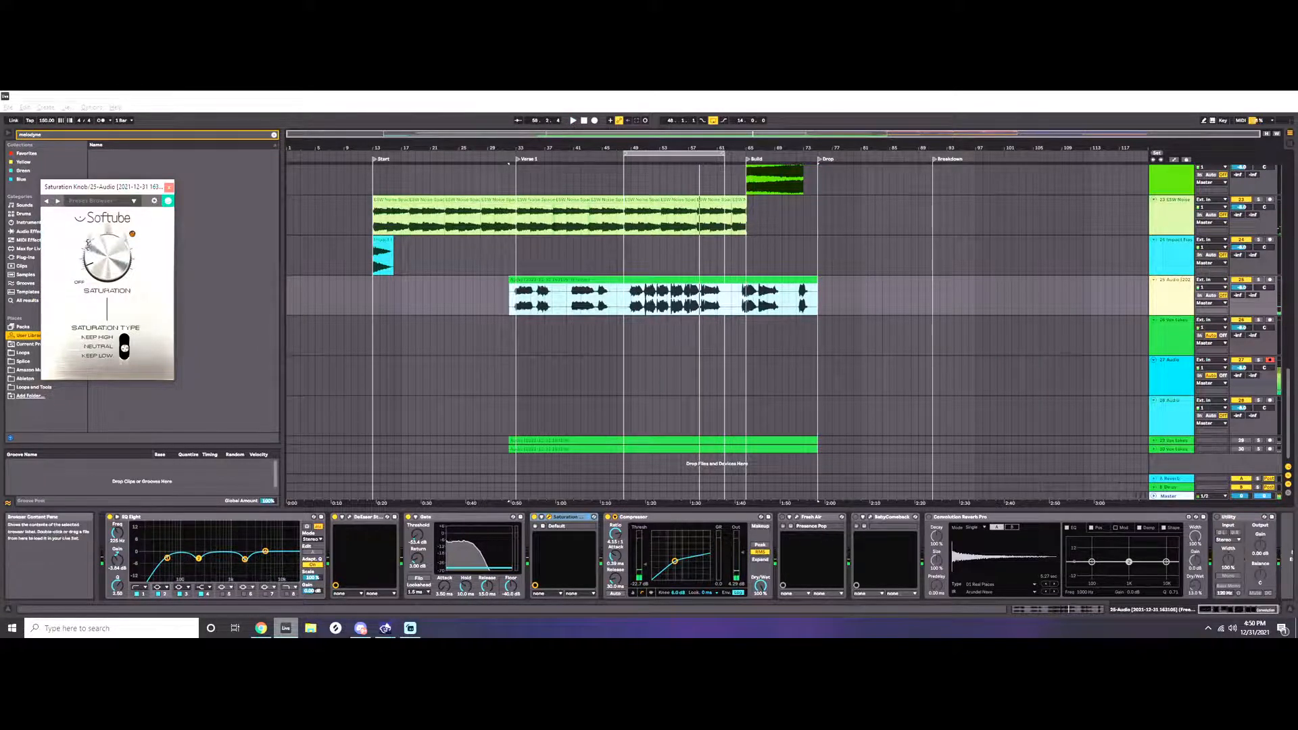
key("space")
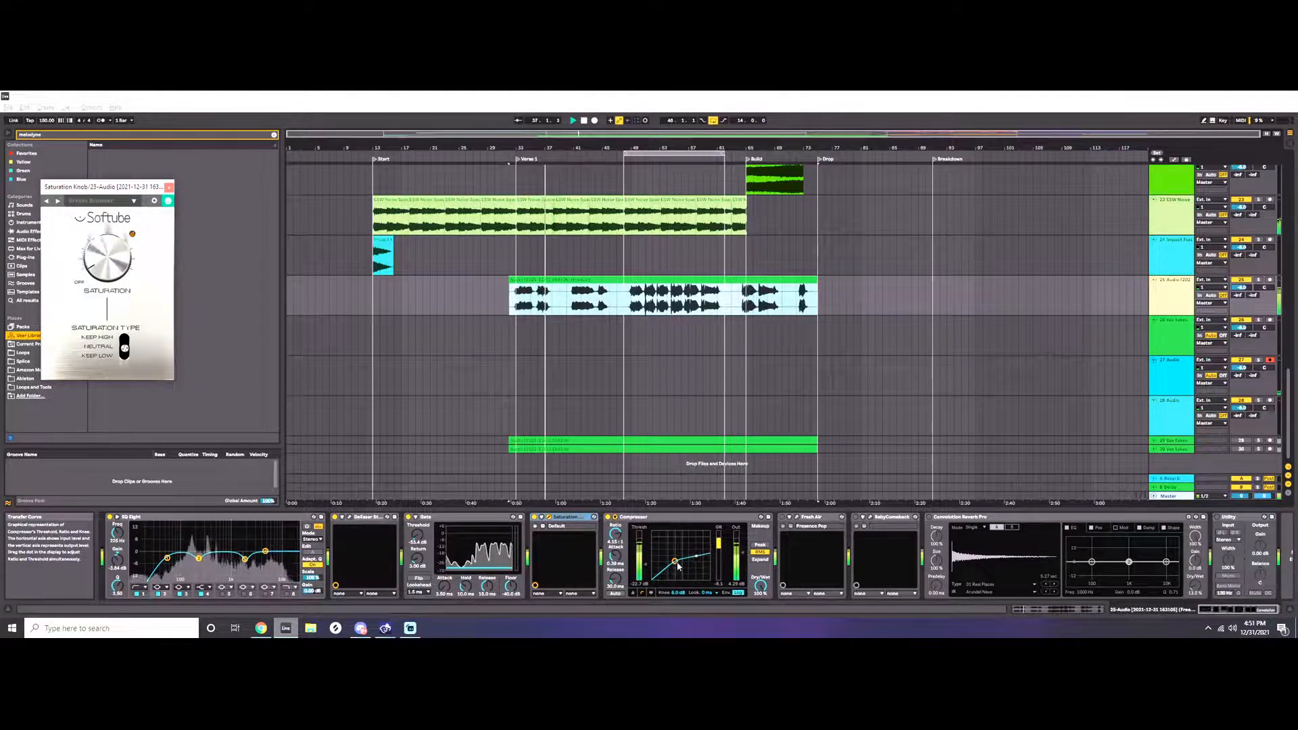
left_click_drag(675, 562, 682, 556)
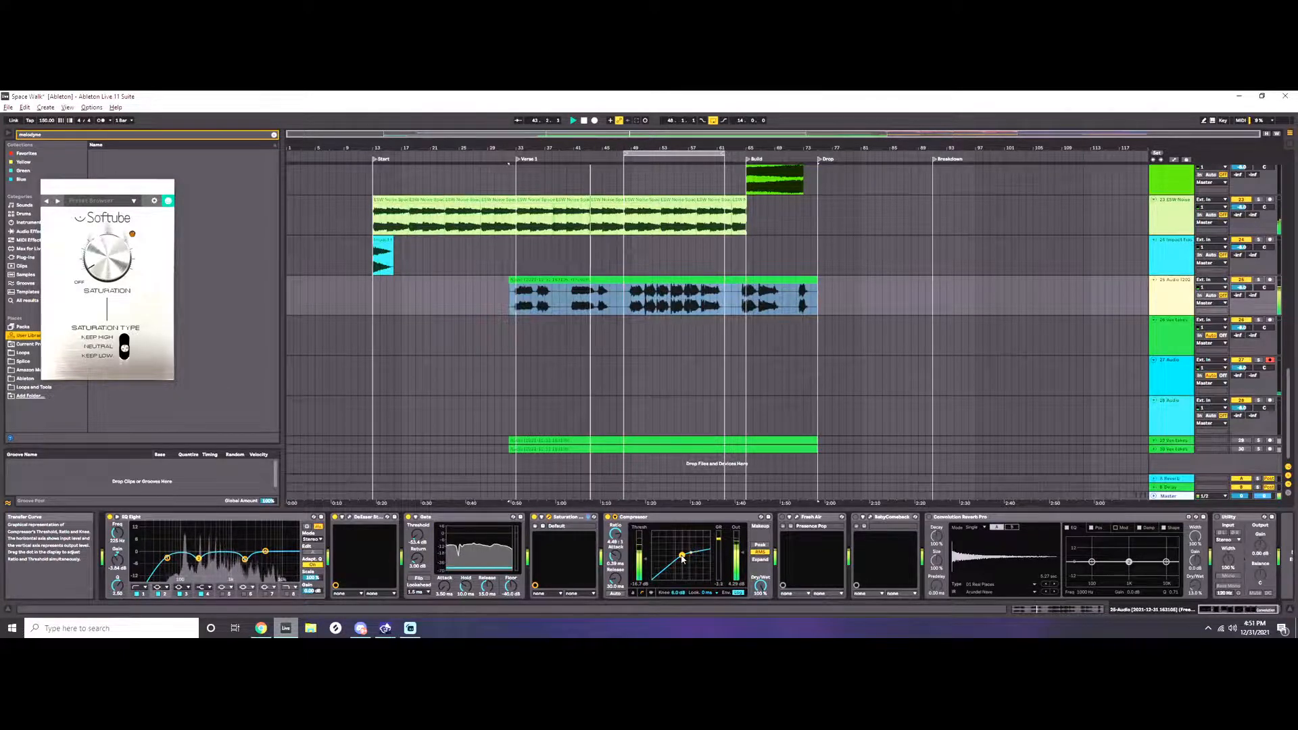
Activate Fresh Air and open its window, close the Saturation Knob, and lower the Compressor's Dry/Wet while playing from bar 48.
left_click(796, 520)
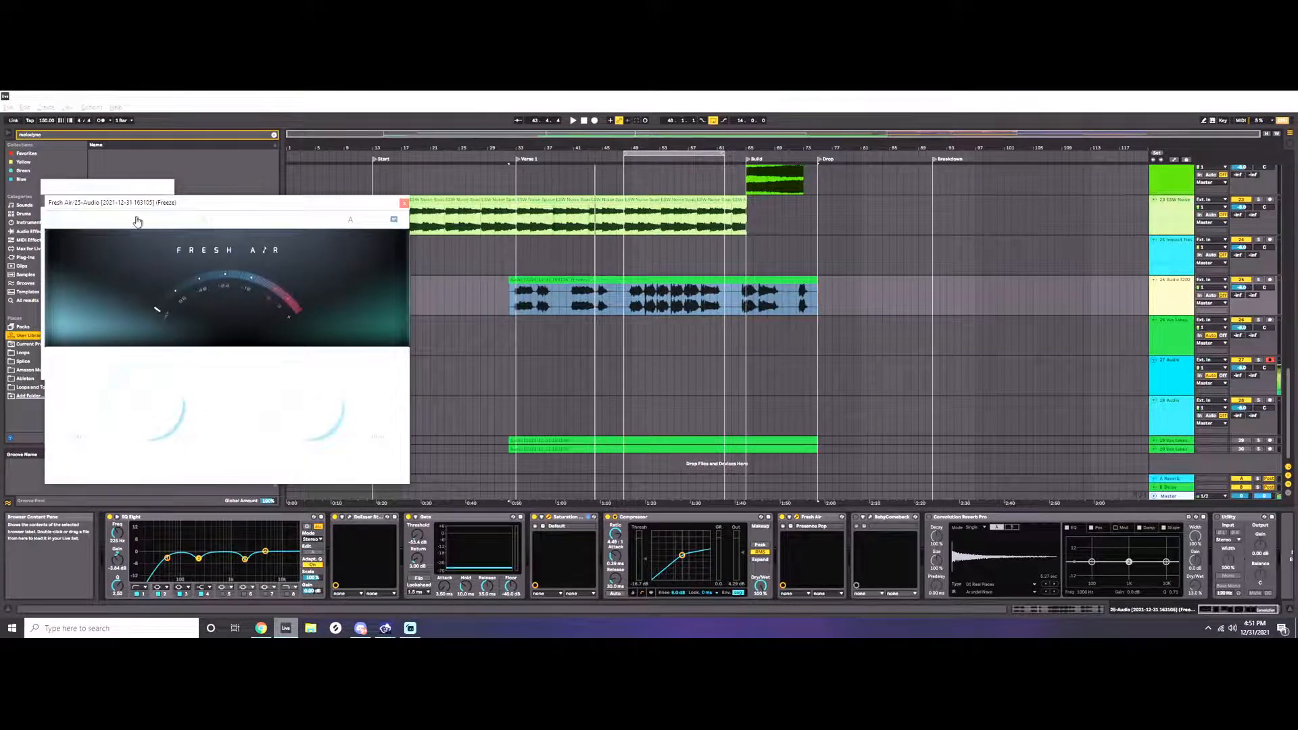
left_click(129, 188)
left_click(169, 188)
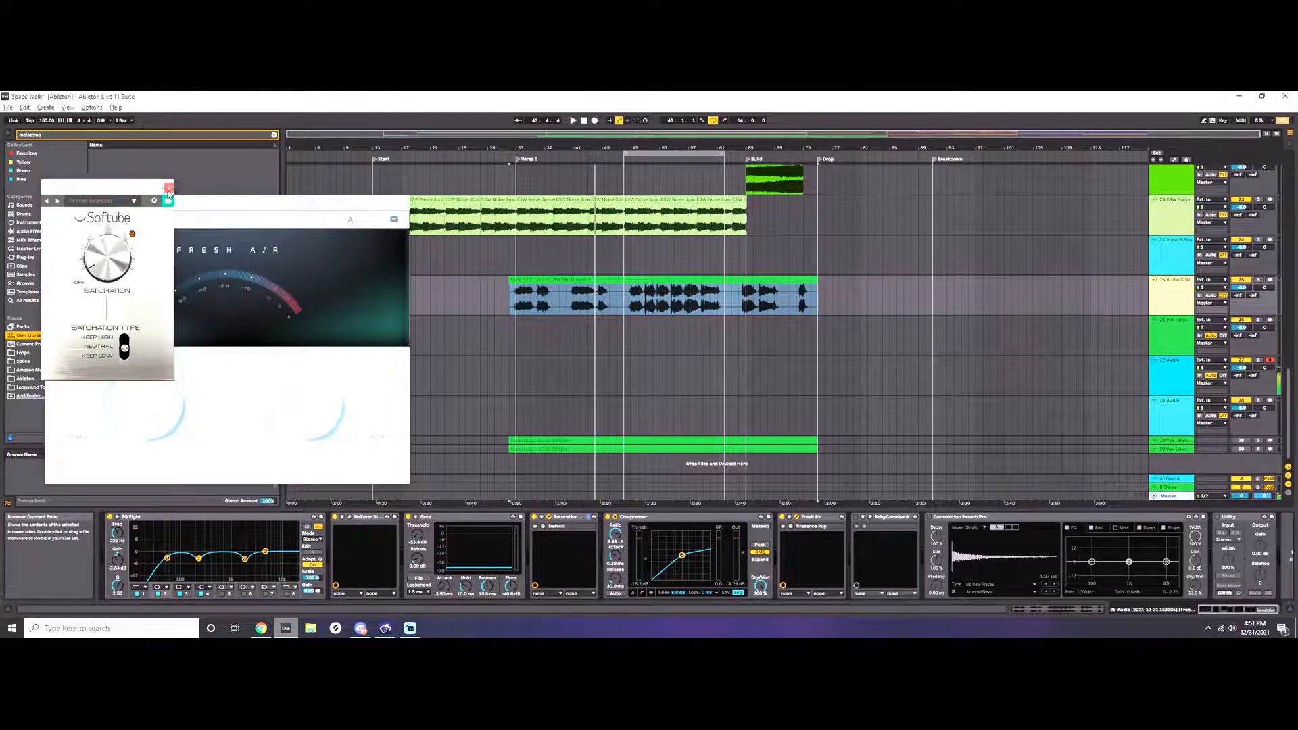
left_click(628, 272)
left_click(631, 294)
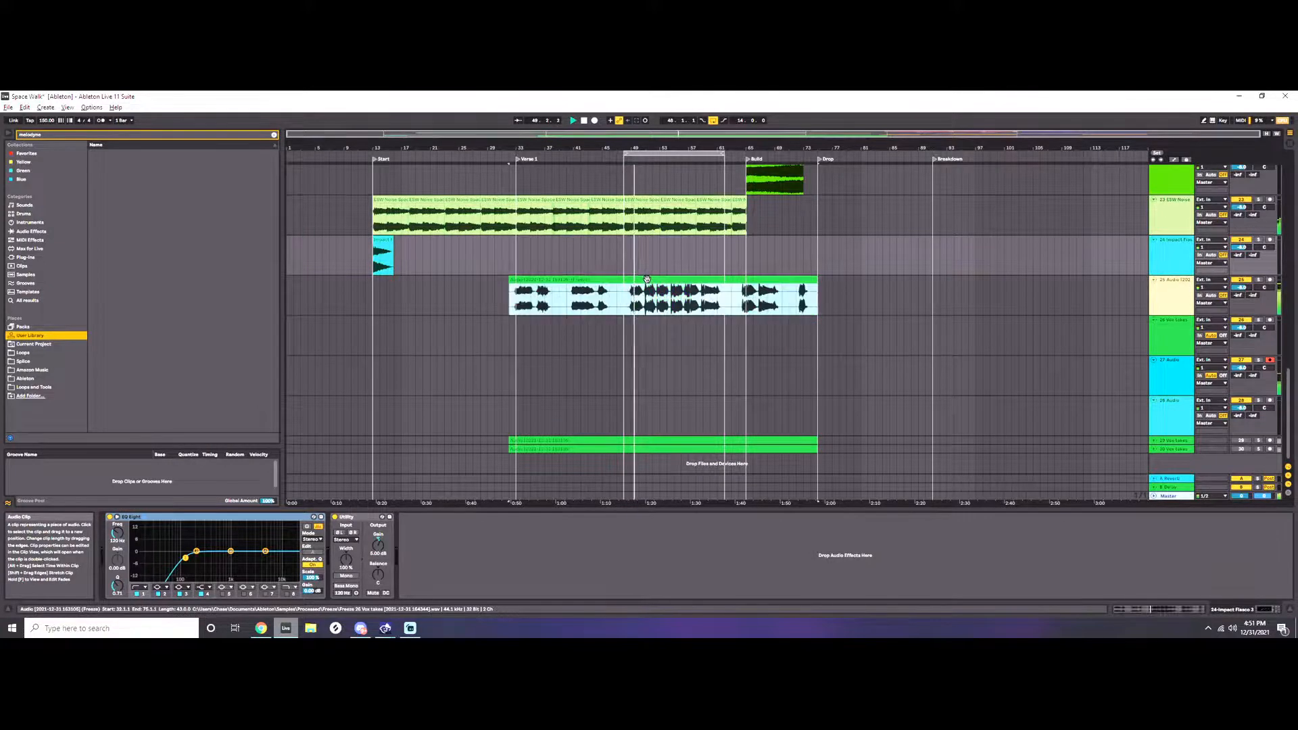
key("space")
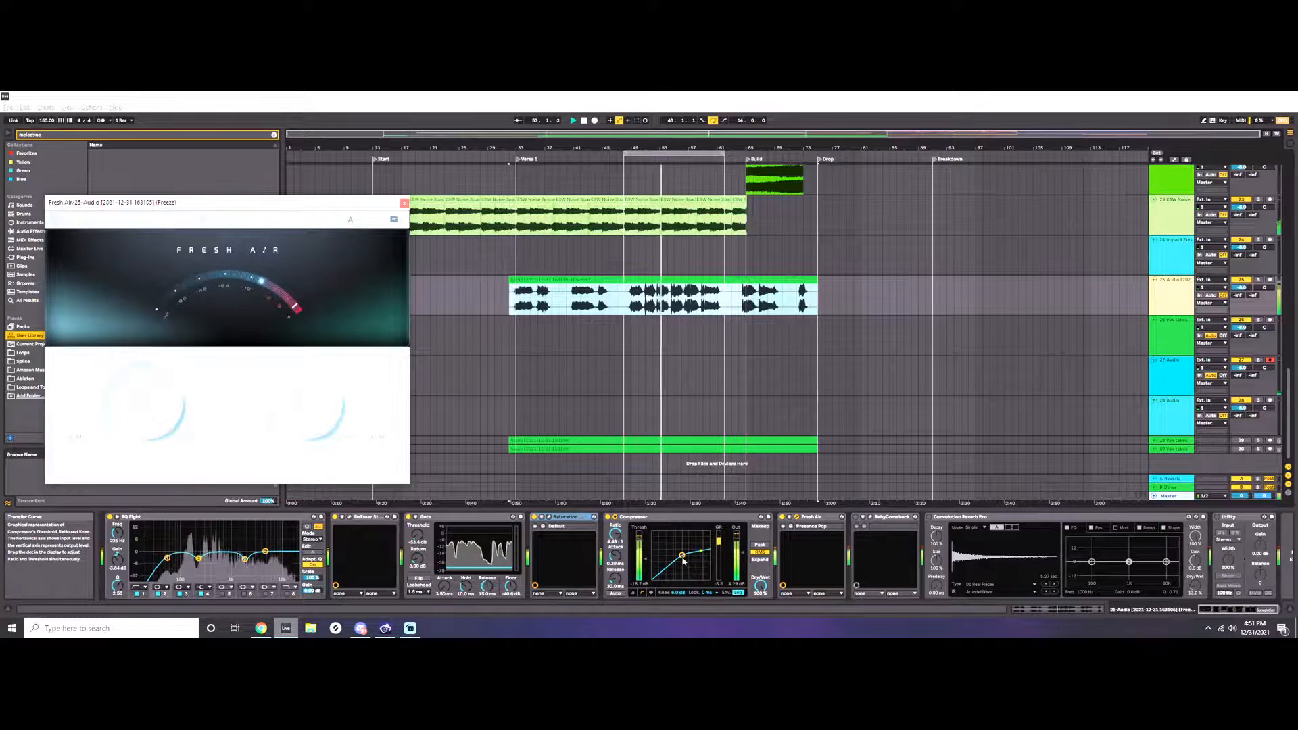
left_click_drag(761, 586, 761, 625)
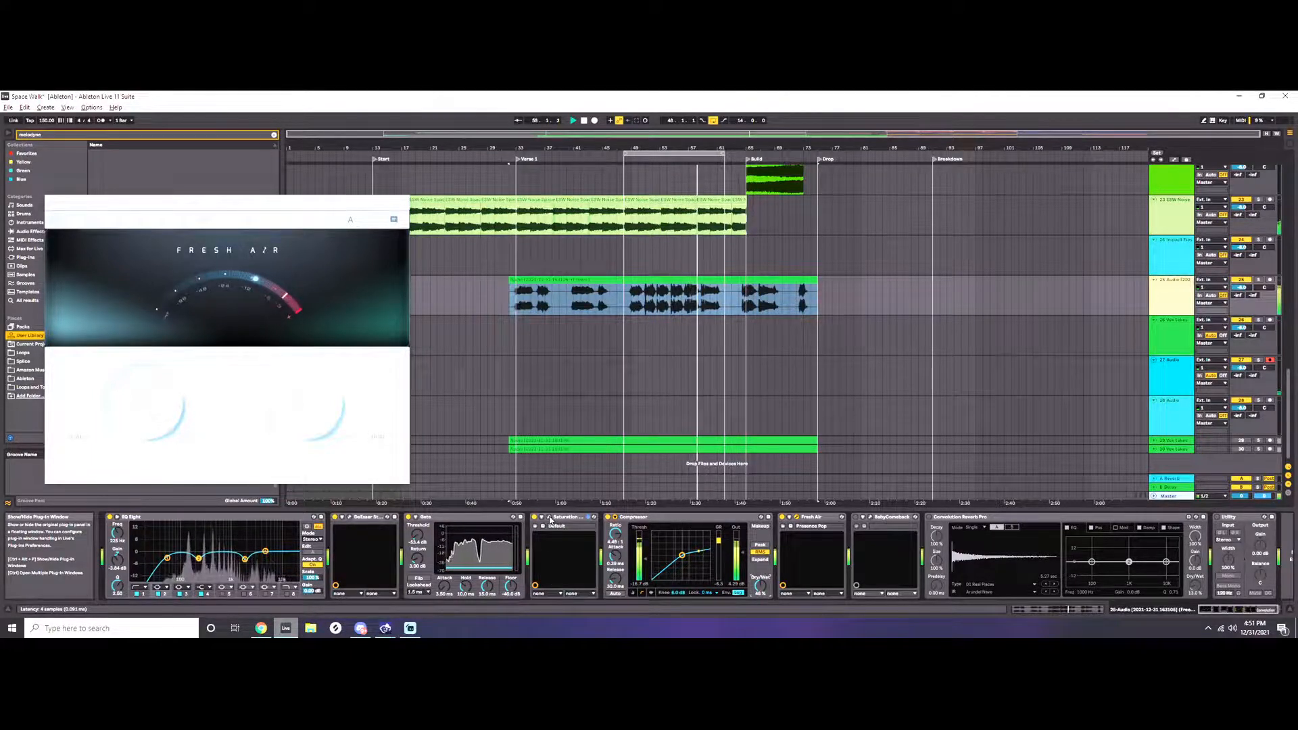
Activate the BabyComeback delay, replace the Fresh Air window with its own, and play the vocal from bar 32 before closing it.
left_click(856, 518)
left_click(512, 311)
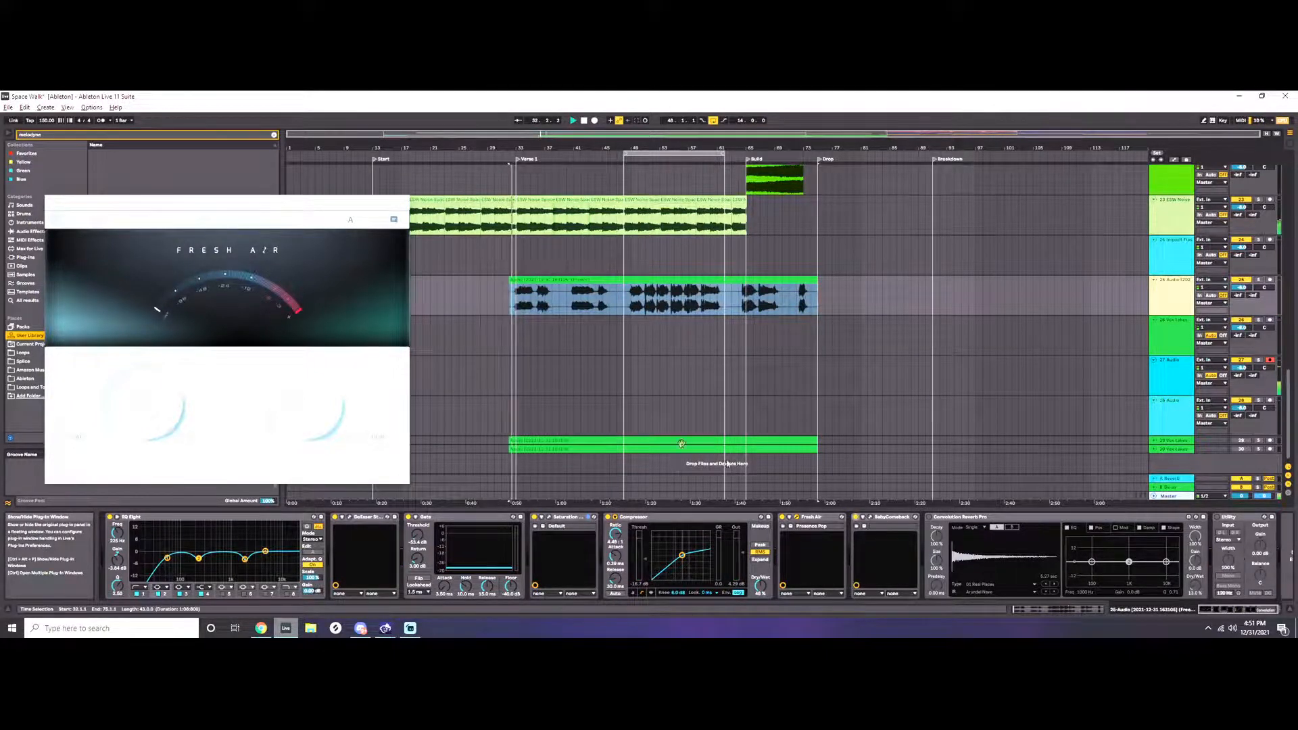
left_click(404, 202)
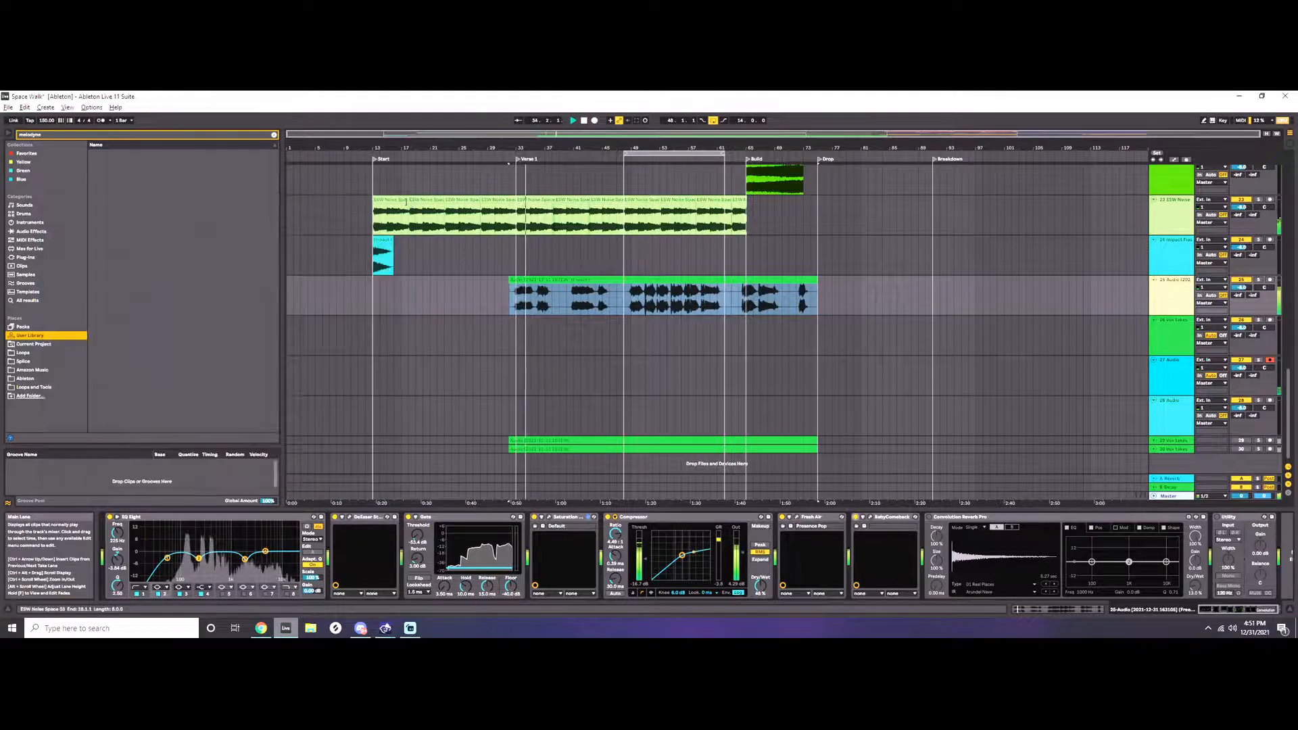
left_click(870, 518)
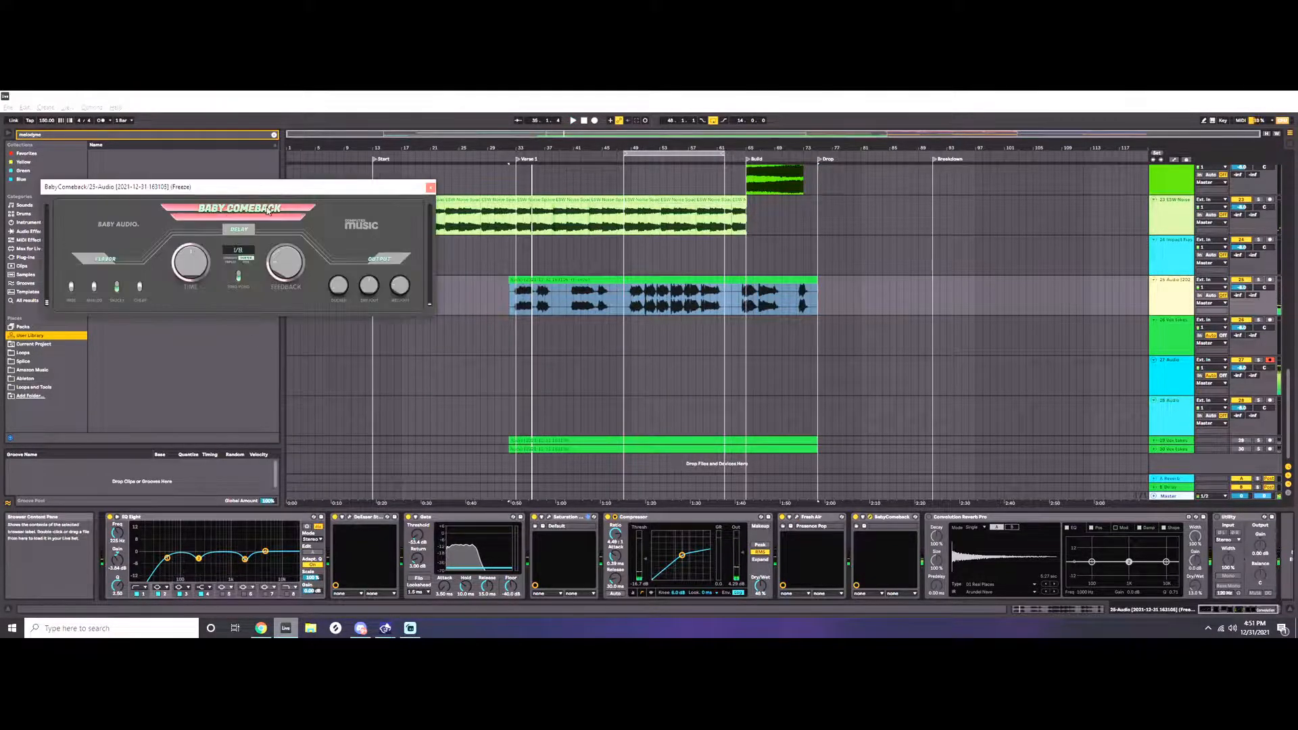
key("space")
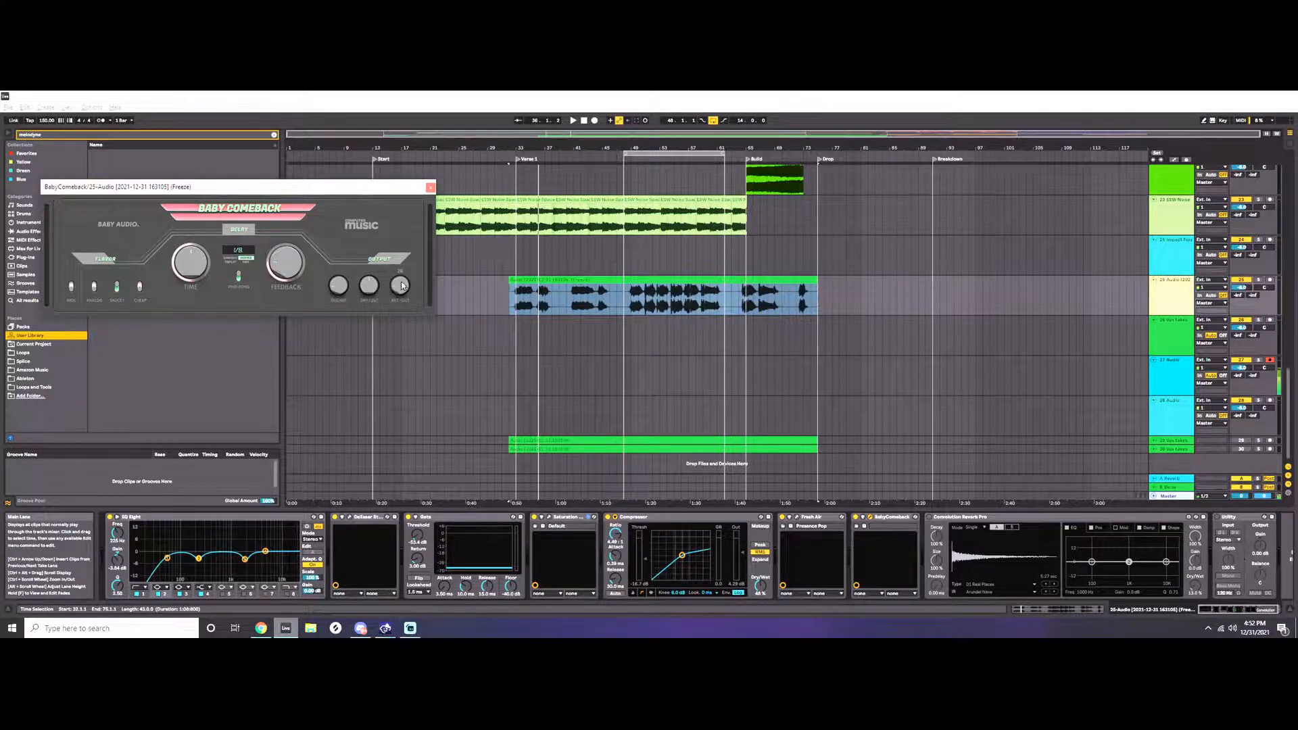
left_click(512, 255)
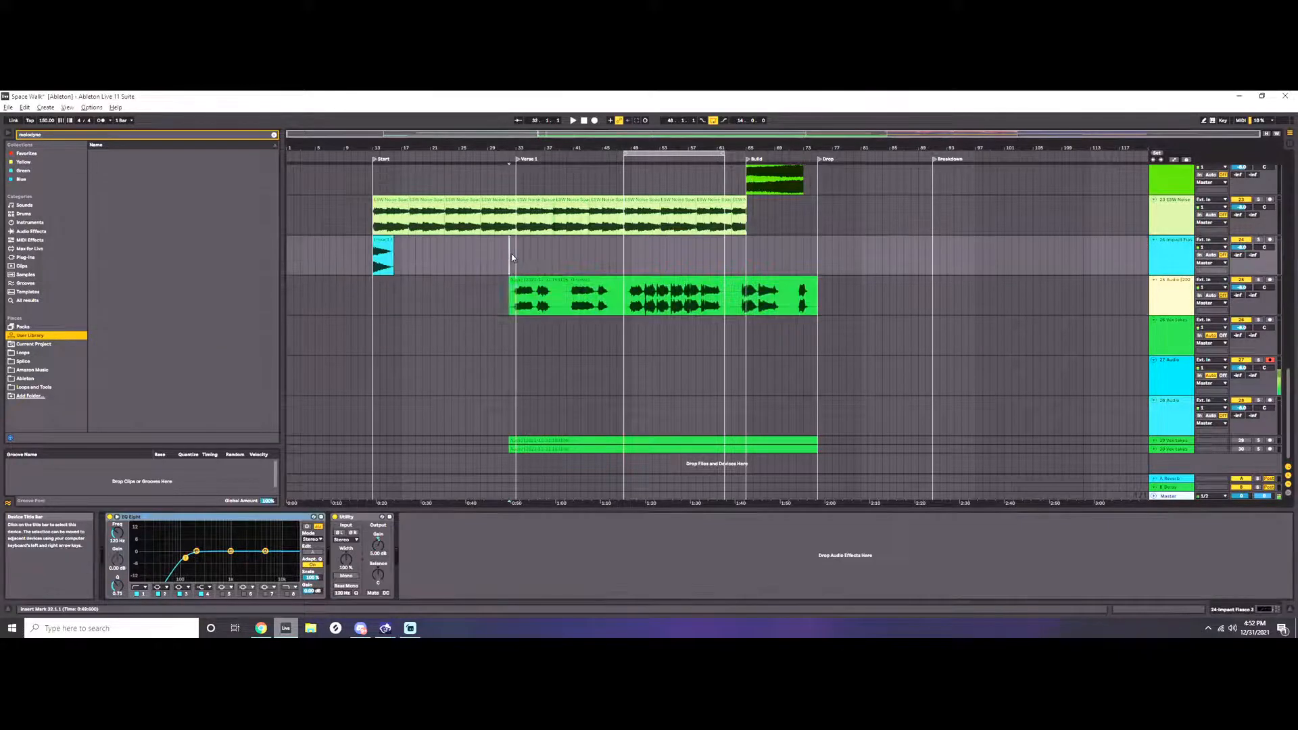
left_click(537, 277)
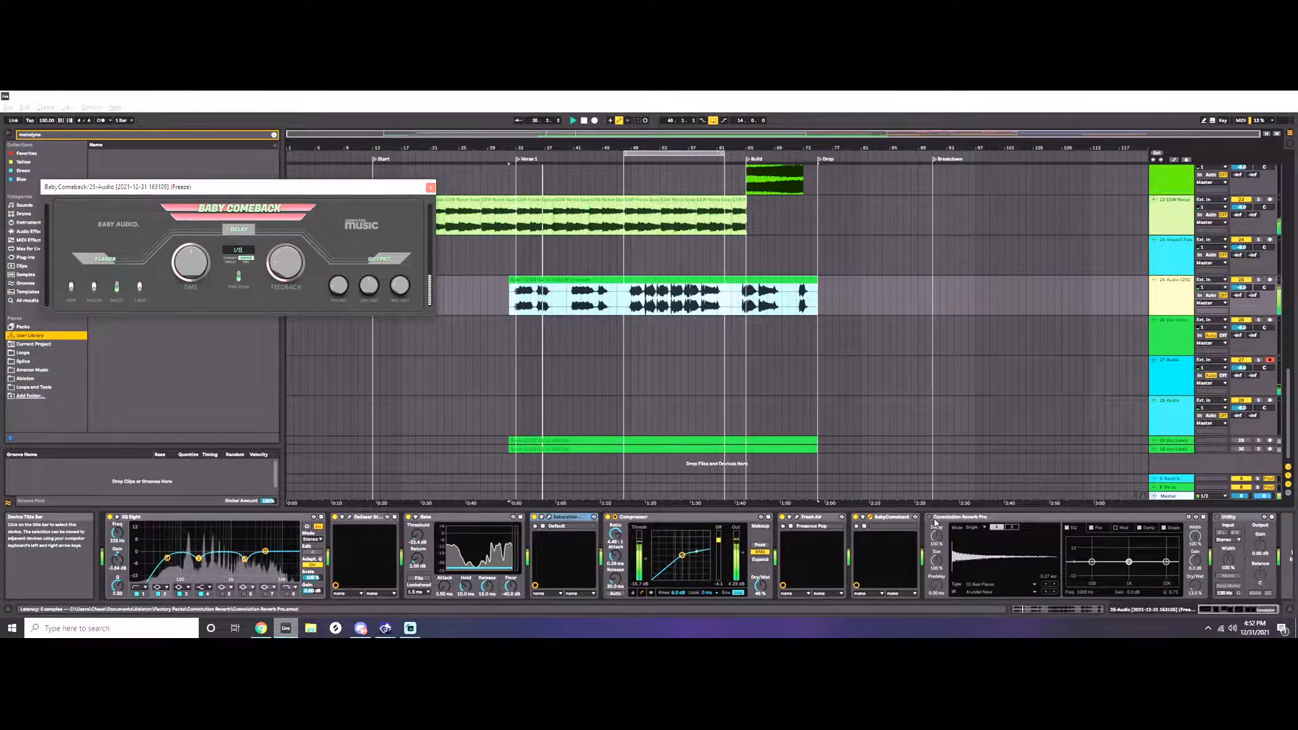
key("space")
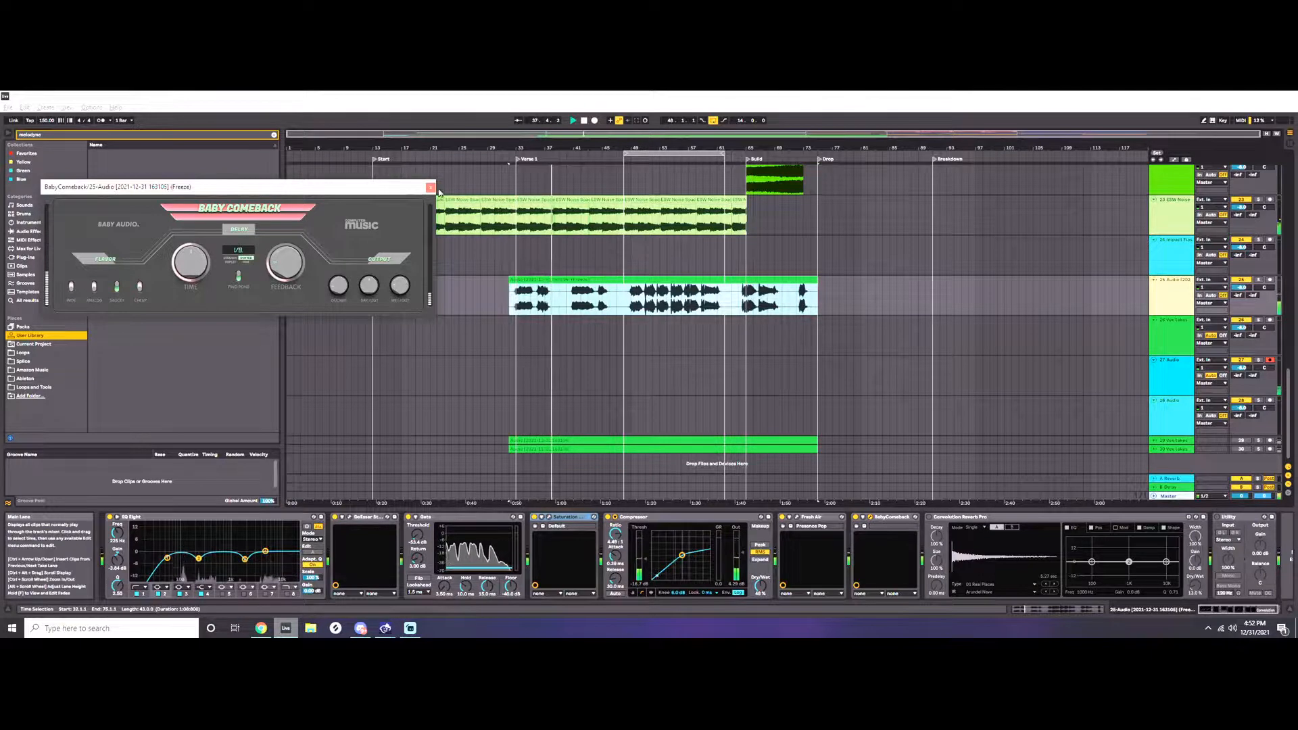
left_click(431, 188)
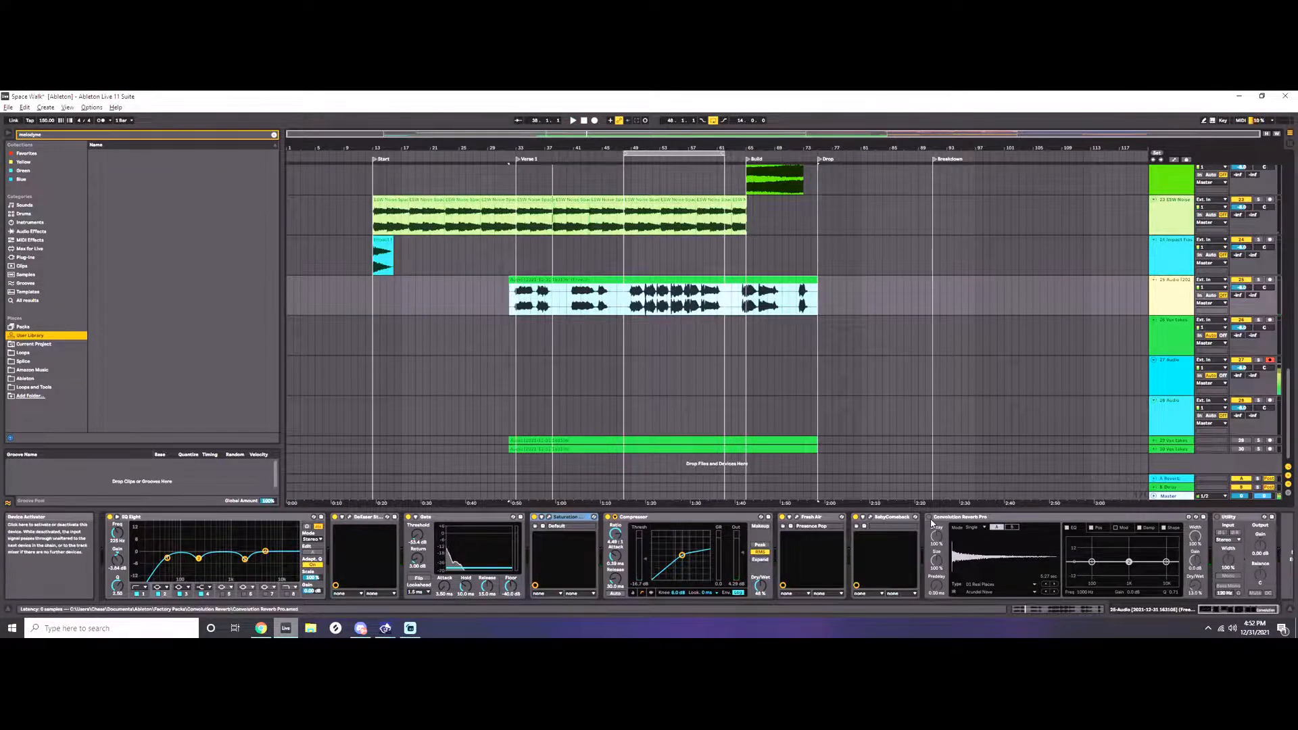
Move the playback start to the beginning of Verse 1 and activate the vocal track's Convolution Reverb Pro.
left_click(515, 302)
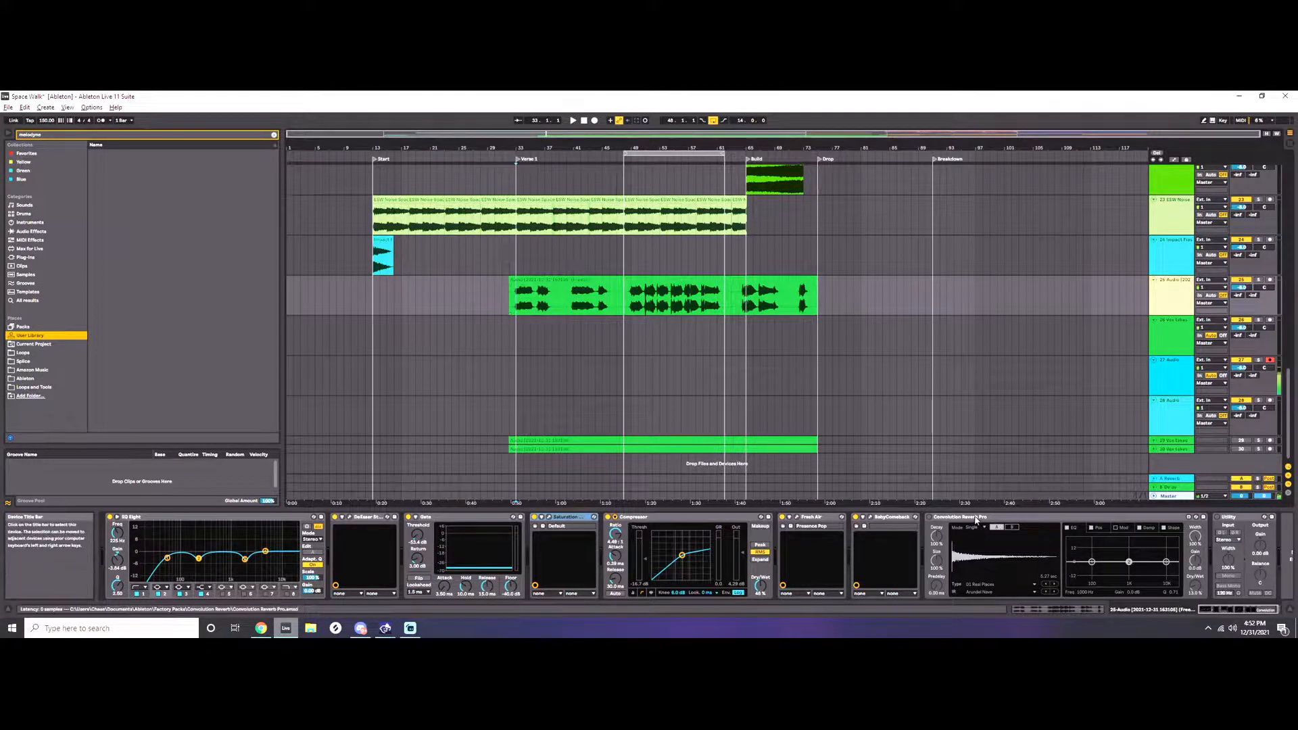
left_click(936, 518)
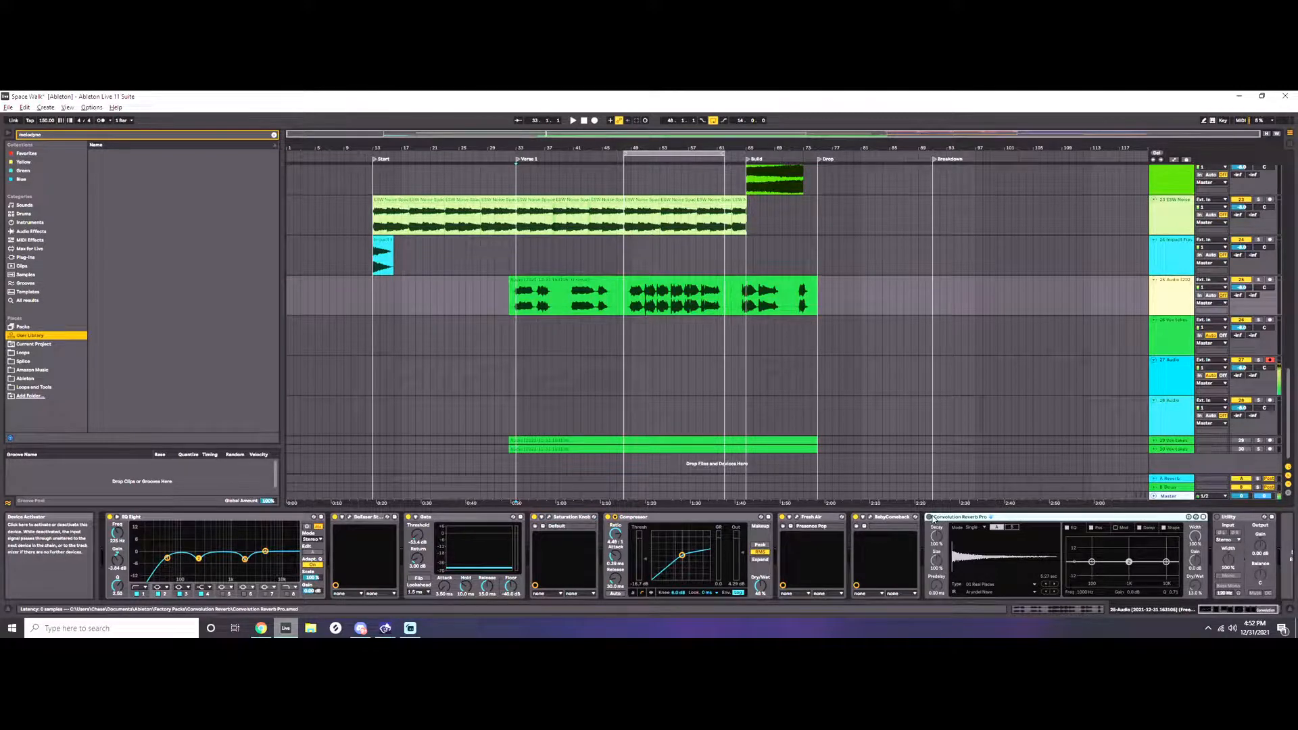
left_click(929, 518)
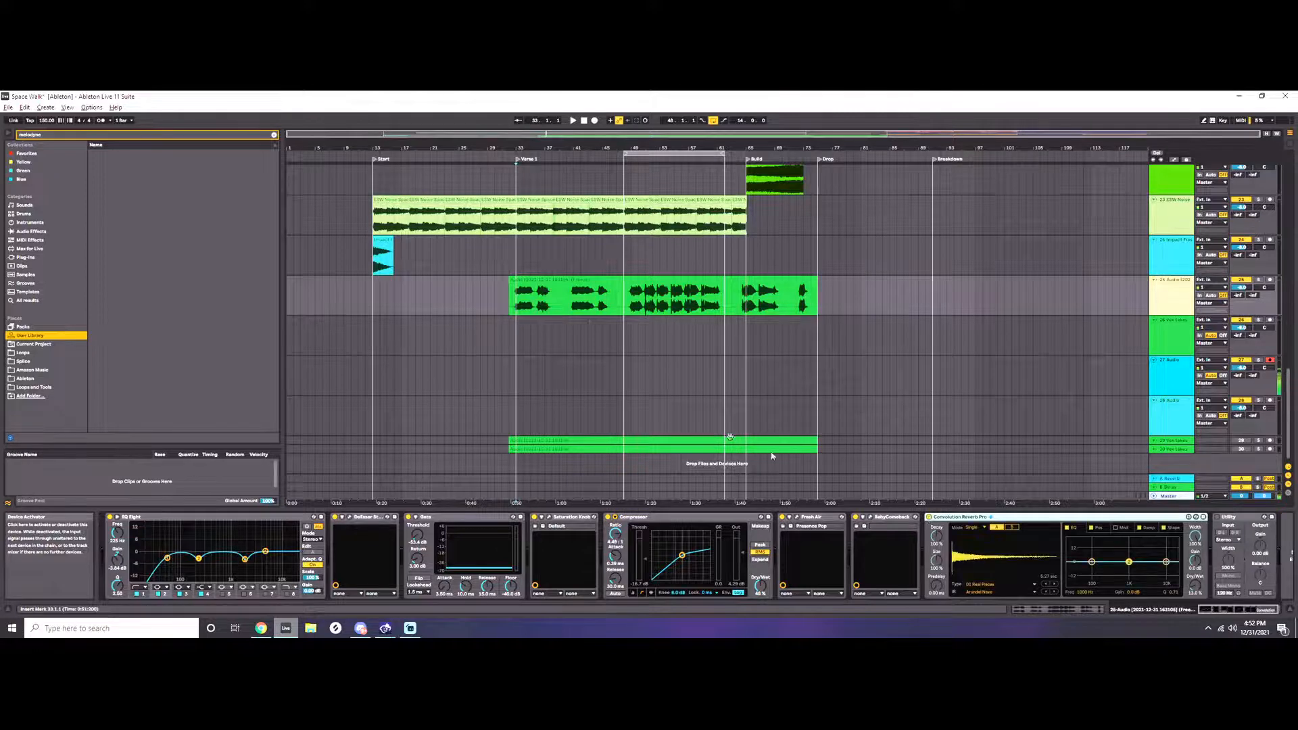
Search the Max for Live devices for "reverb" and expand the Max Audio Effect folder.
left_click(30, 250)
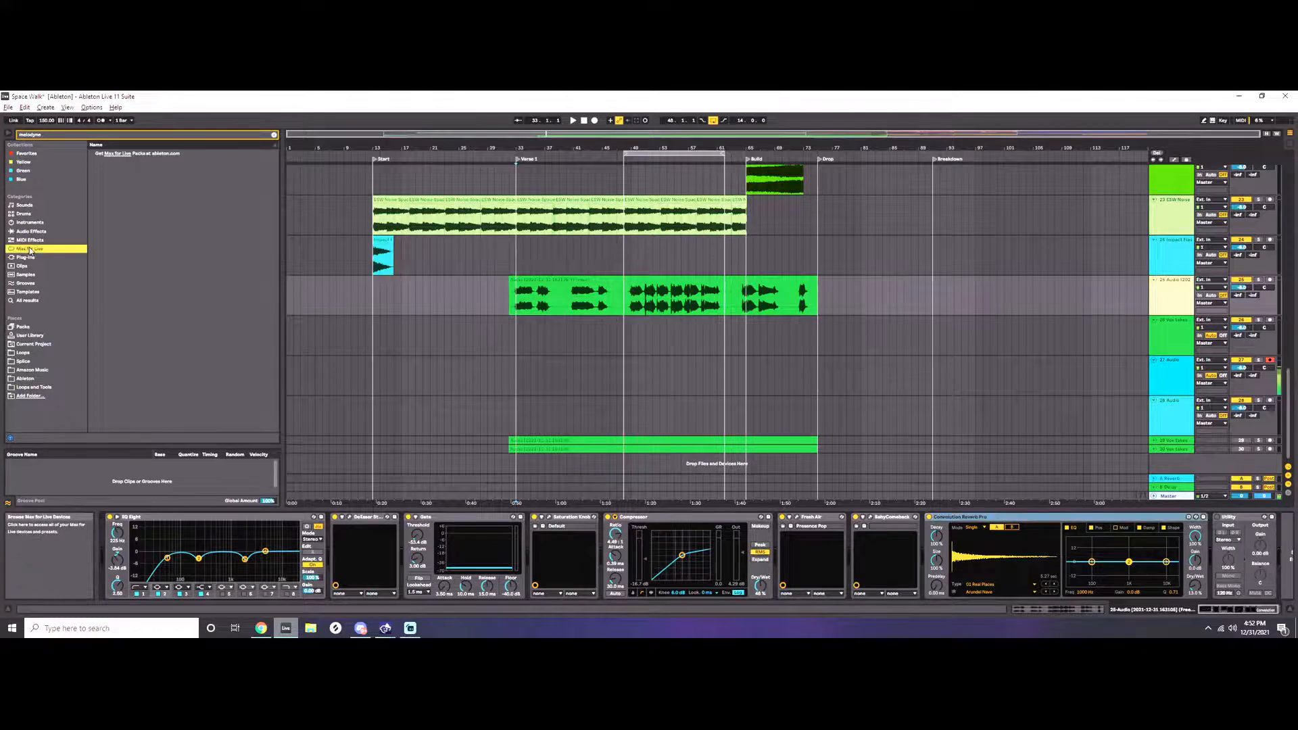
left_click(274, 135)
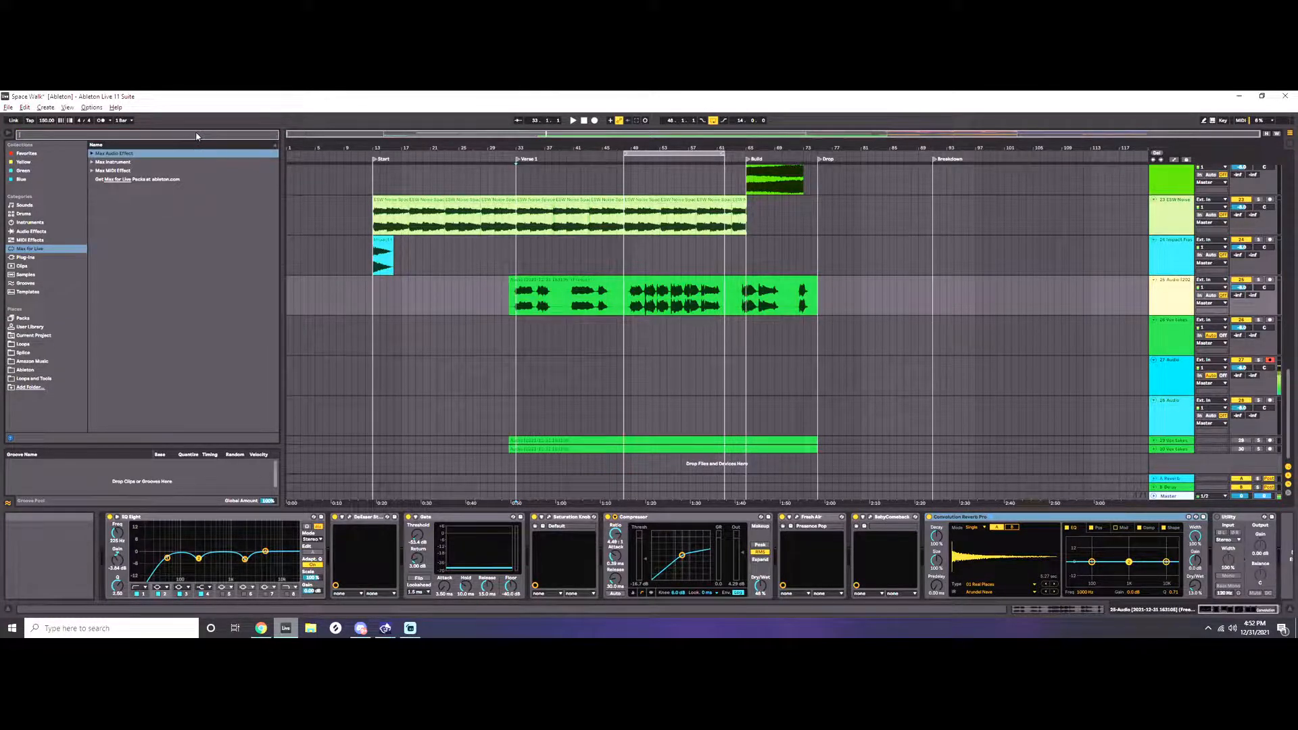
type("reverb")
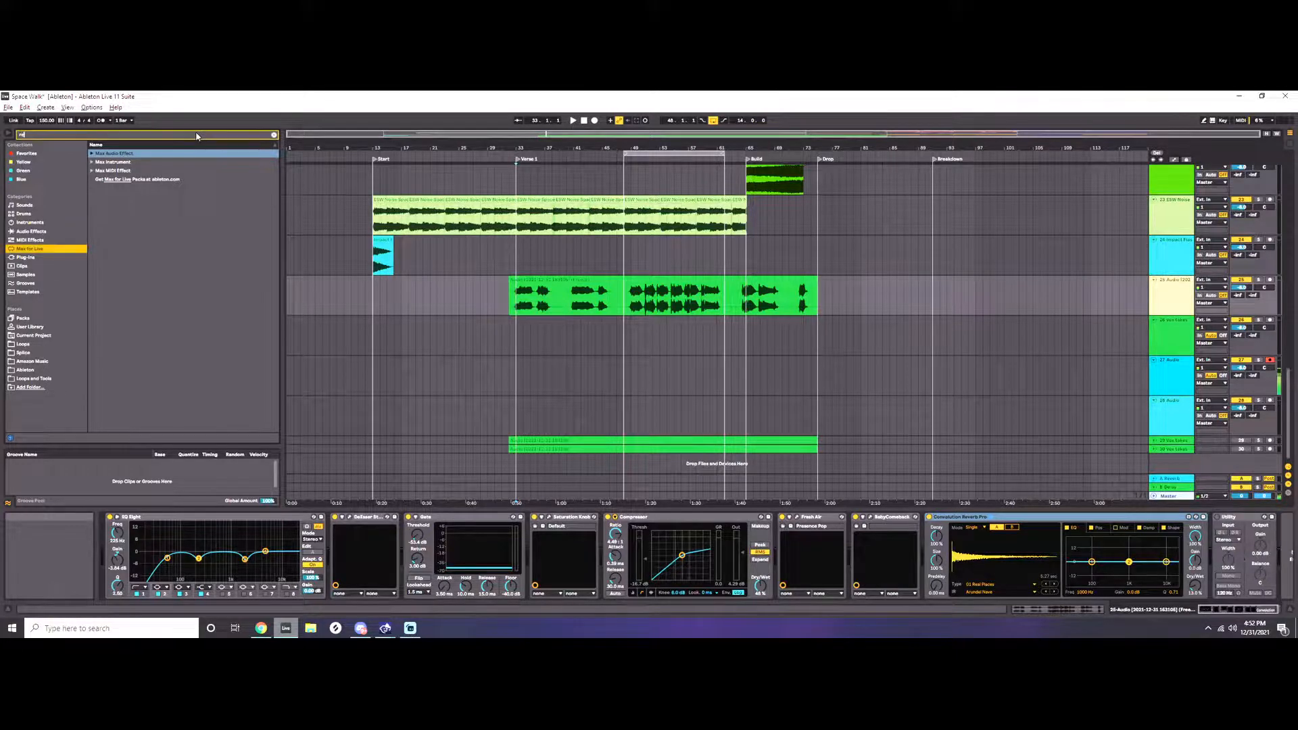
left_click(92, 155)
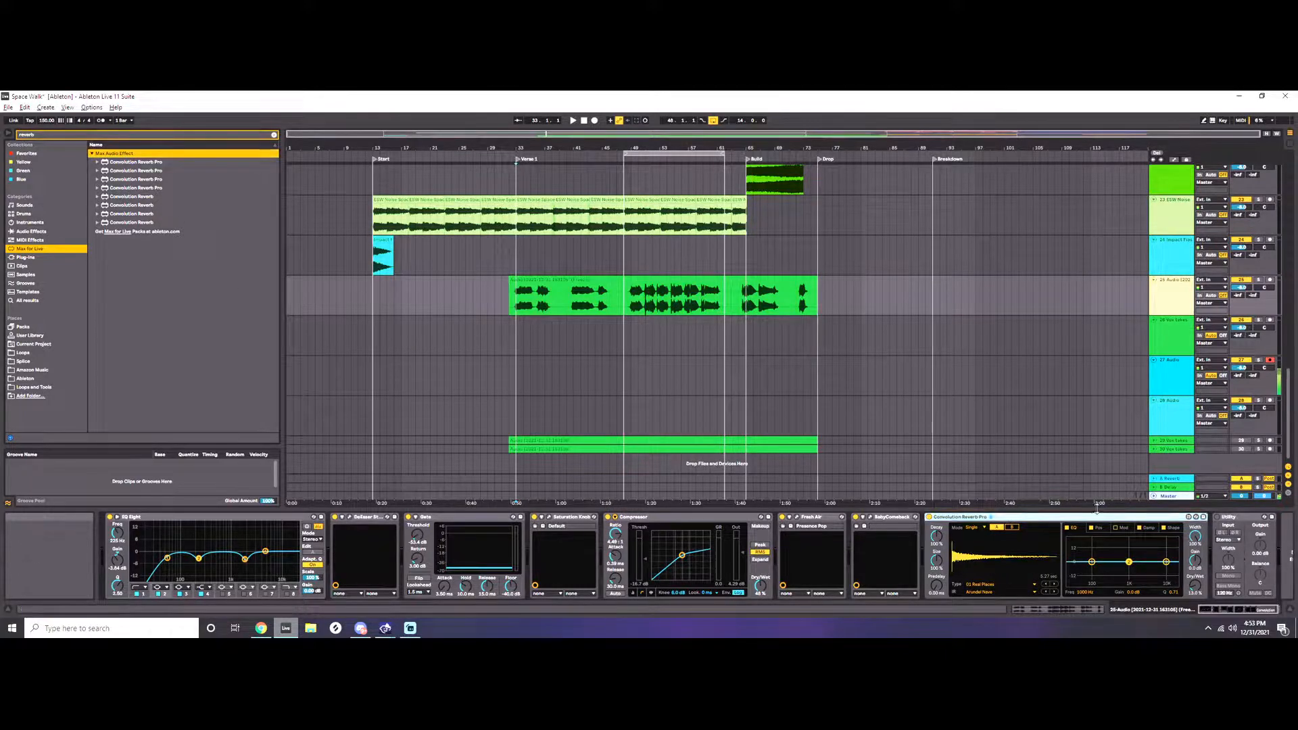
Play the mix from Verse 1 and from bar 48, showing the vocal's effects chain through to the Utility.
left_click(514, 326)
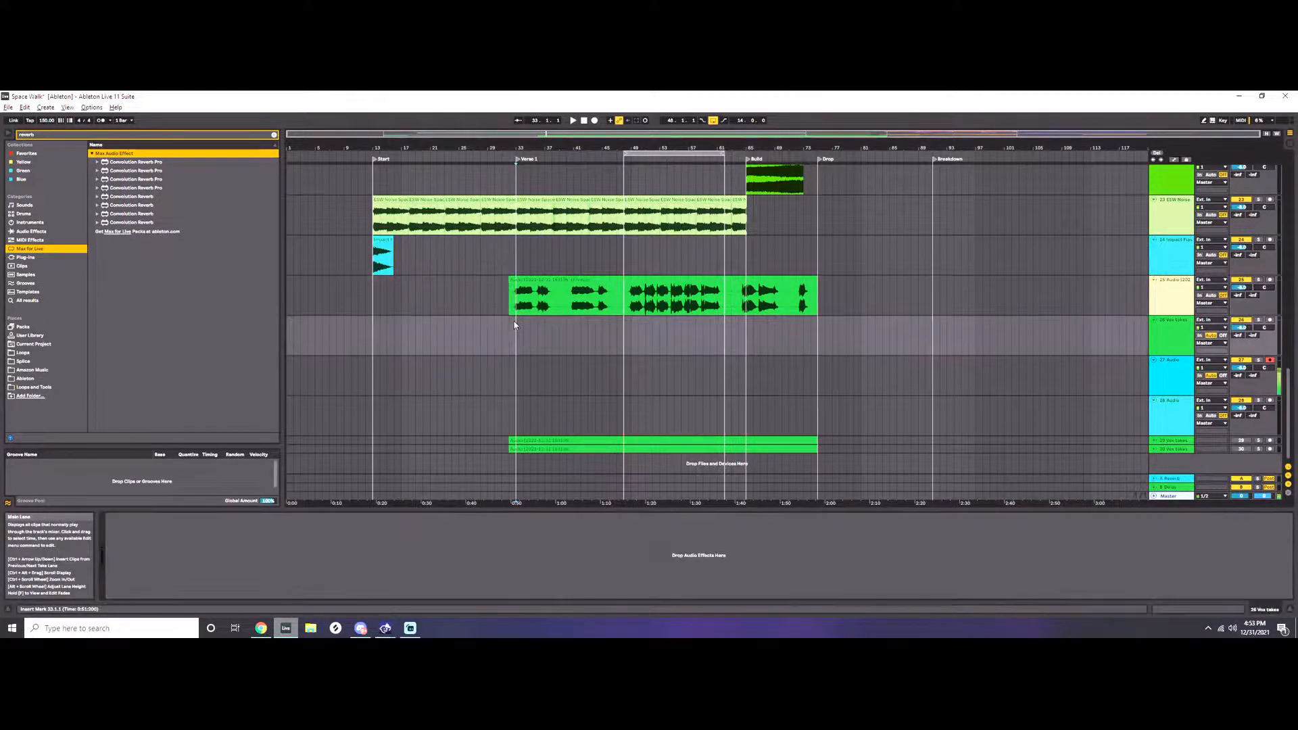
key("space")
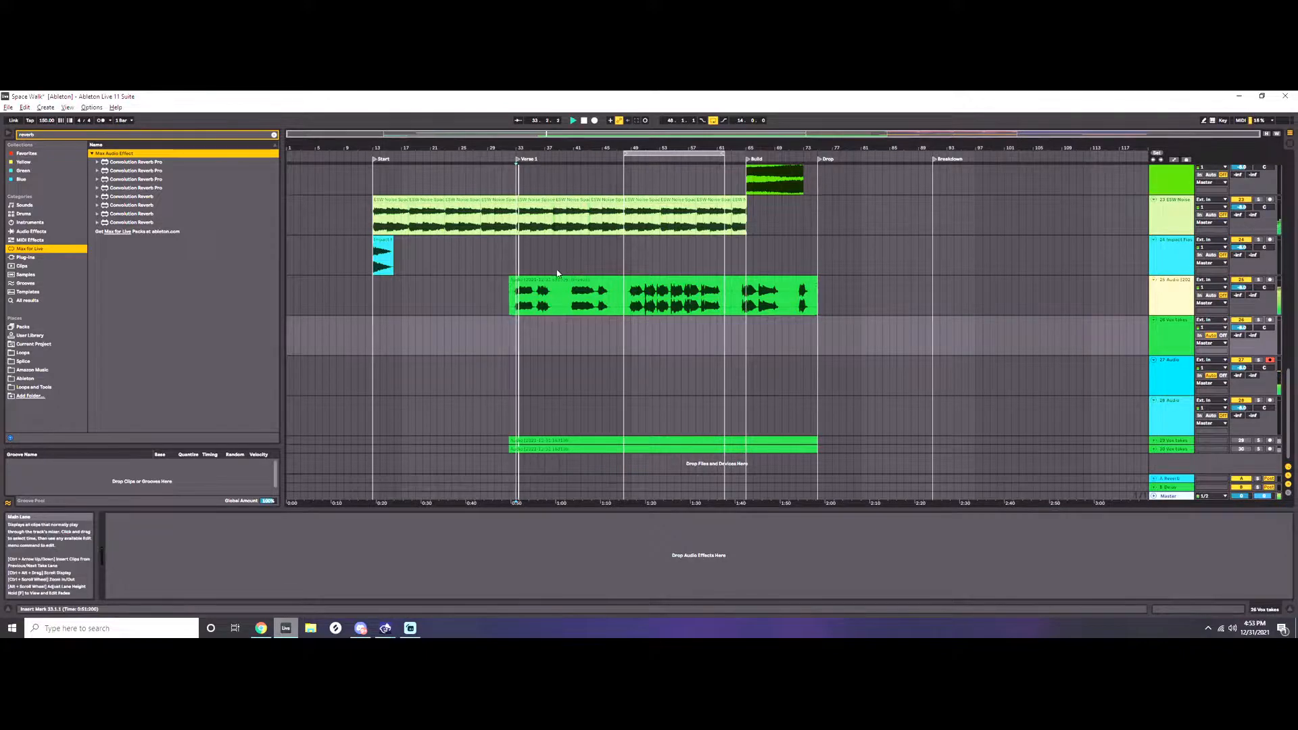
left_click(542, 279)
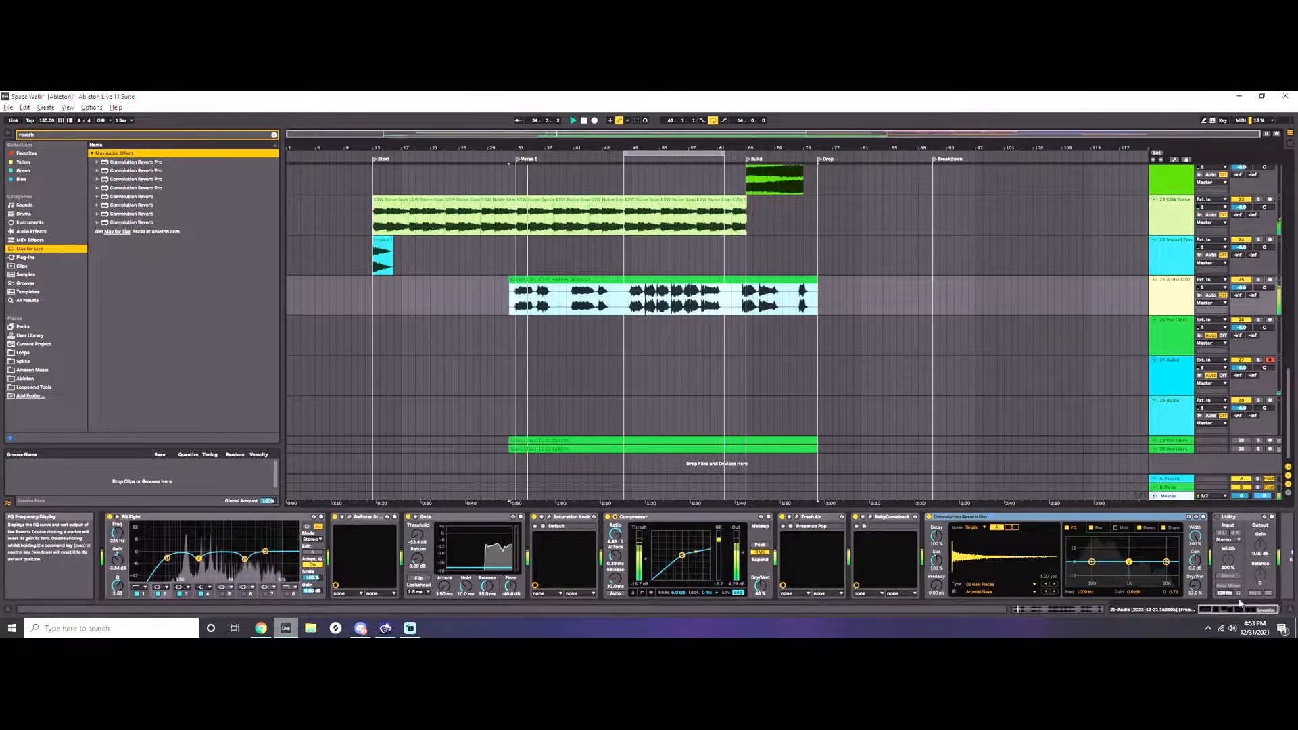
left_click_drag(1239, 613, 1251, 612)
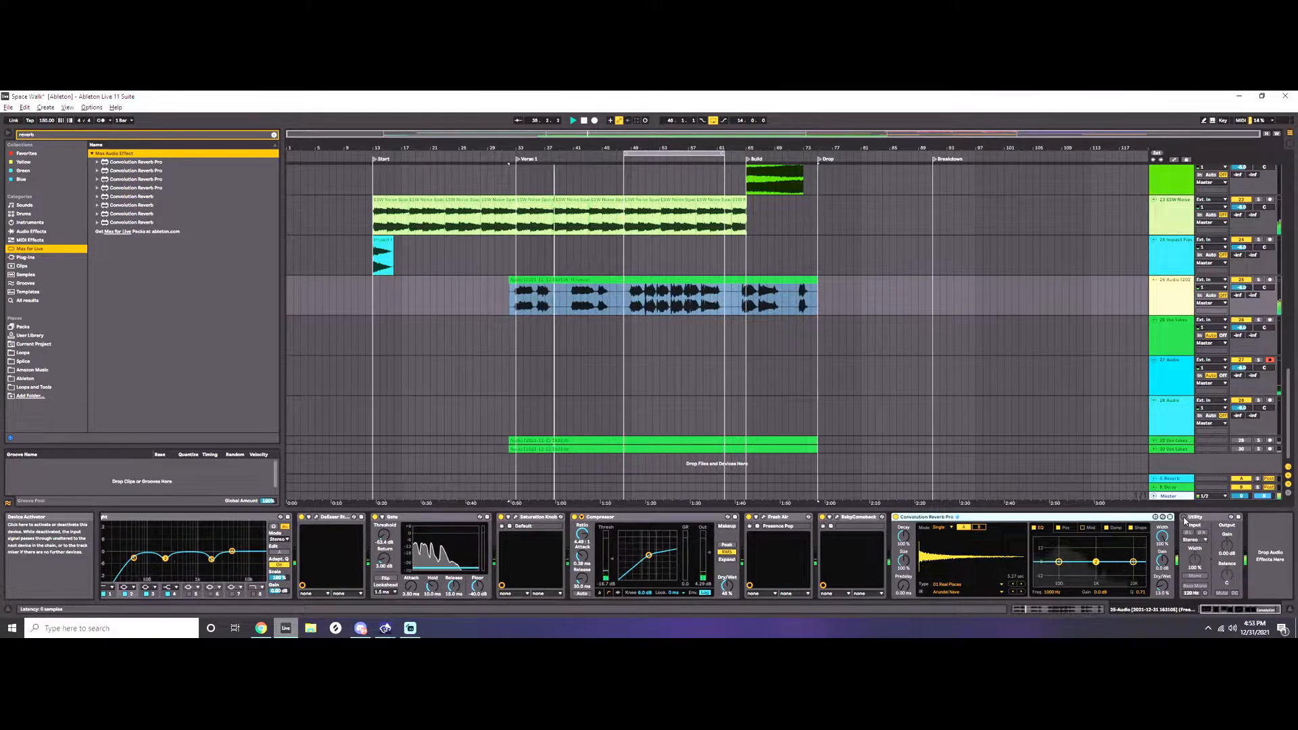
left_click(623, 255)
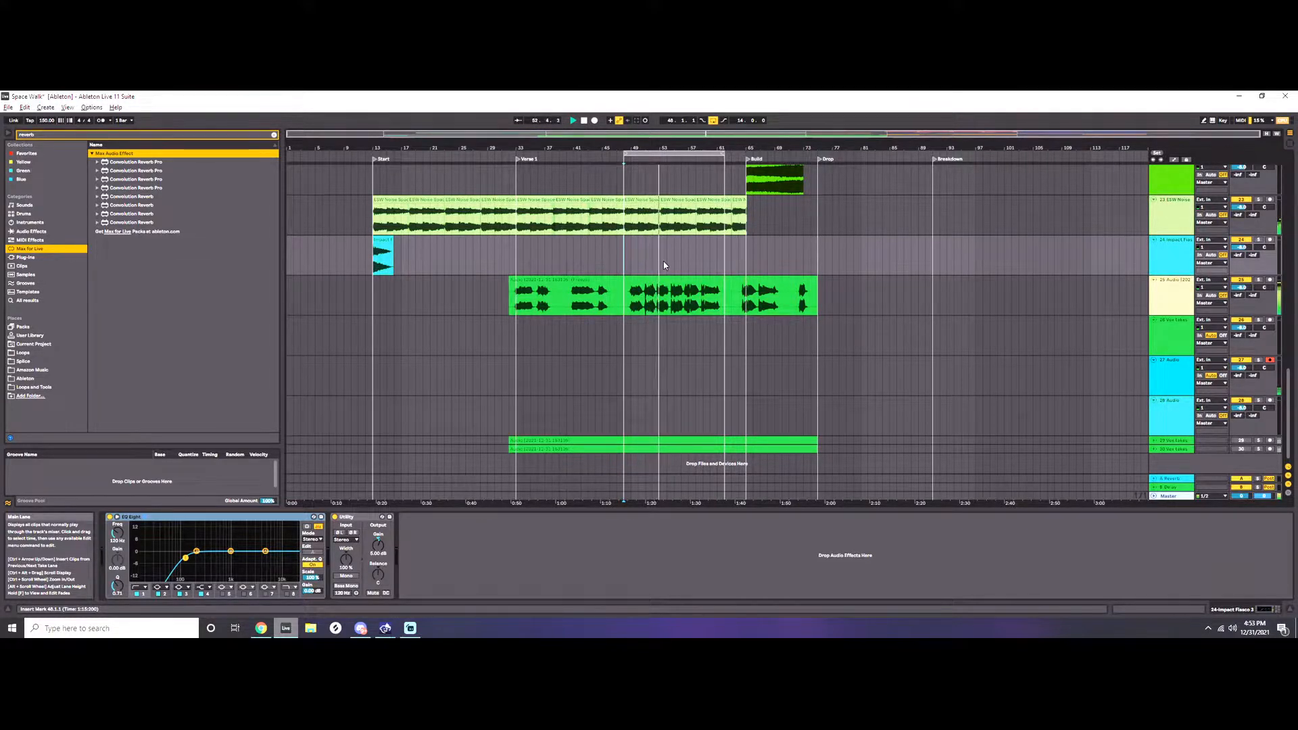
left_click(655, 281)
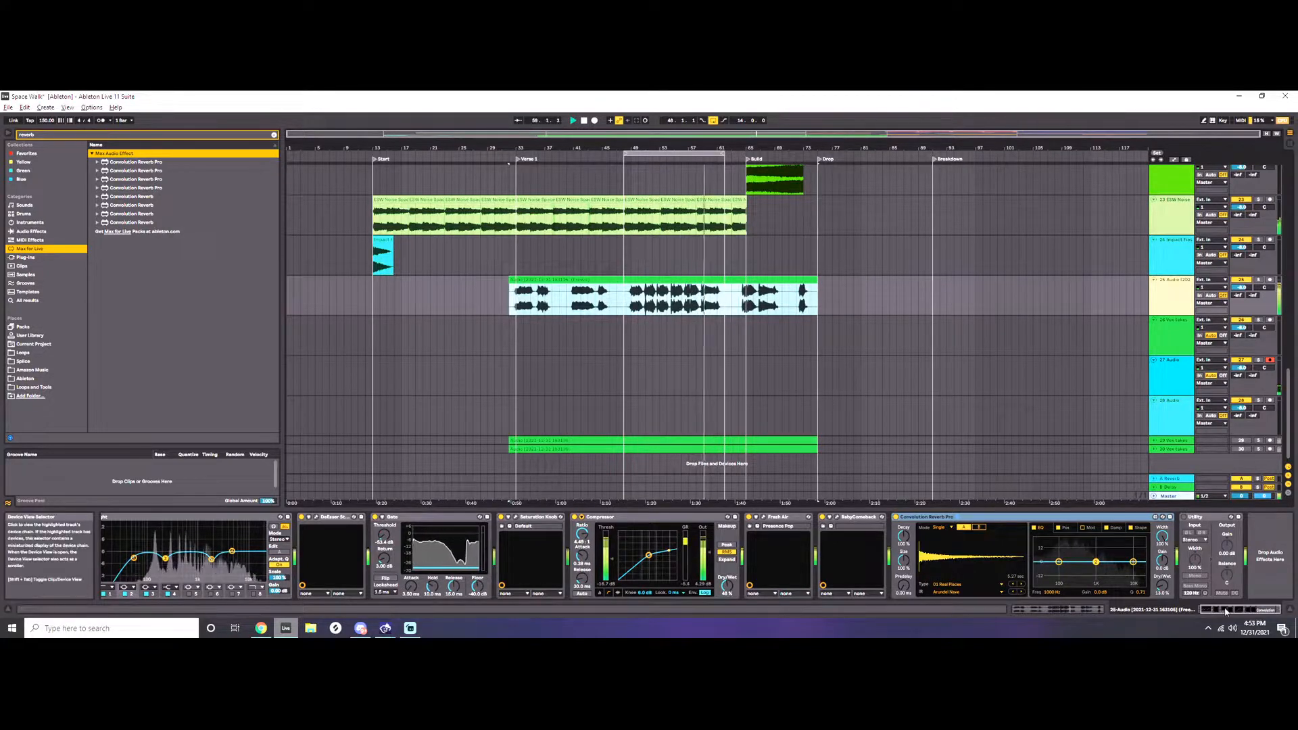
left_click(1188, 610)
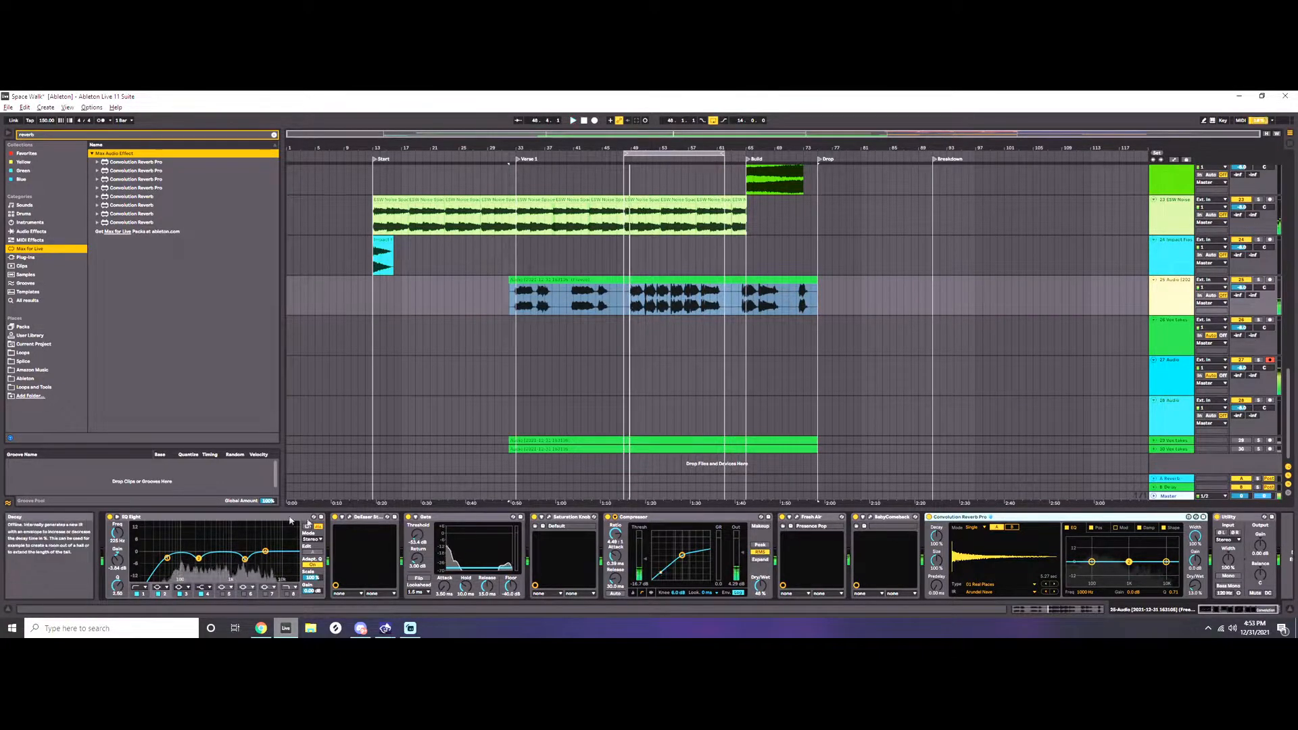
Bypass the vocal's entire effects chain, play Verse 1 dry, and reactivate all the effects during playback to compare.
left_click(110, 518)
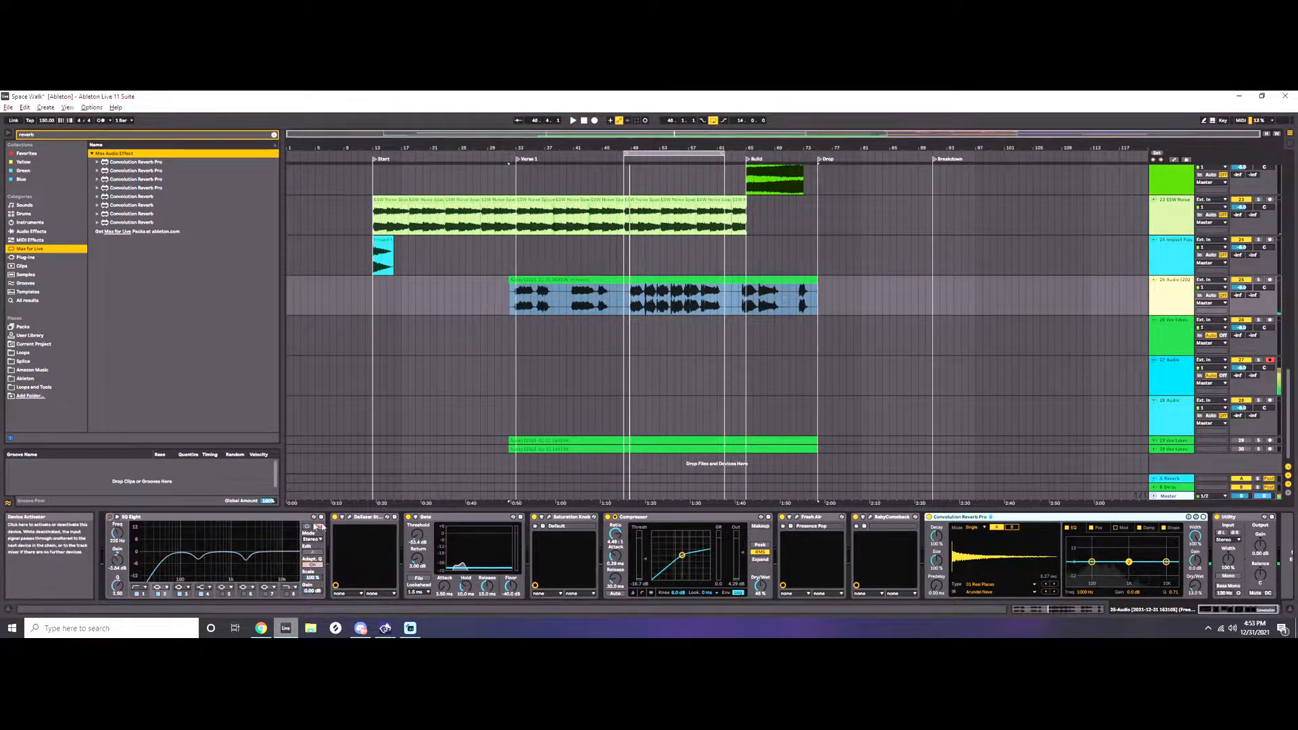
left_click(409, 518)
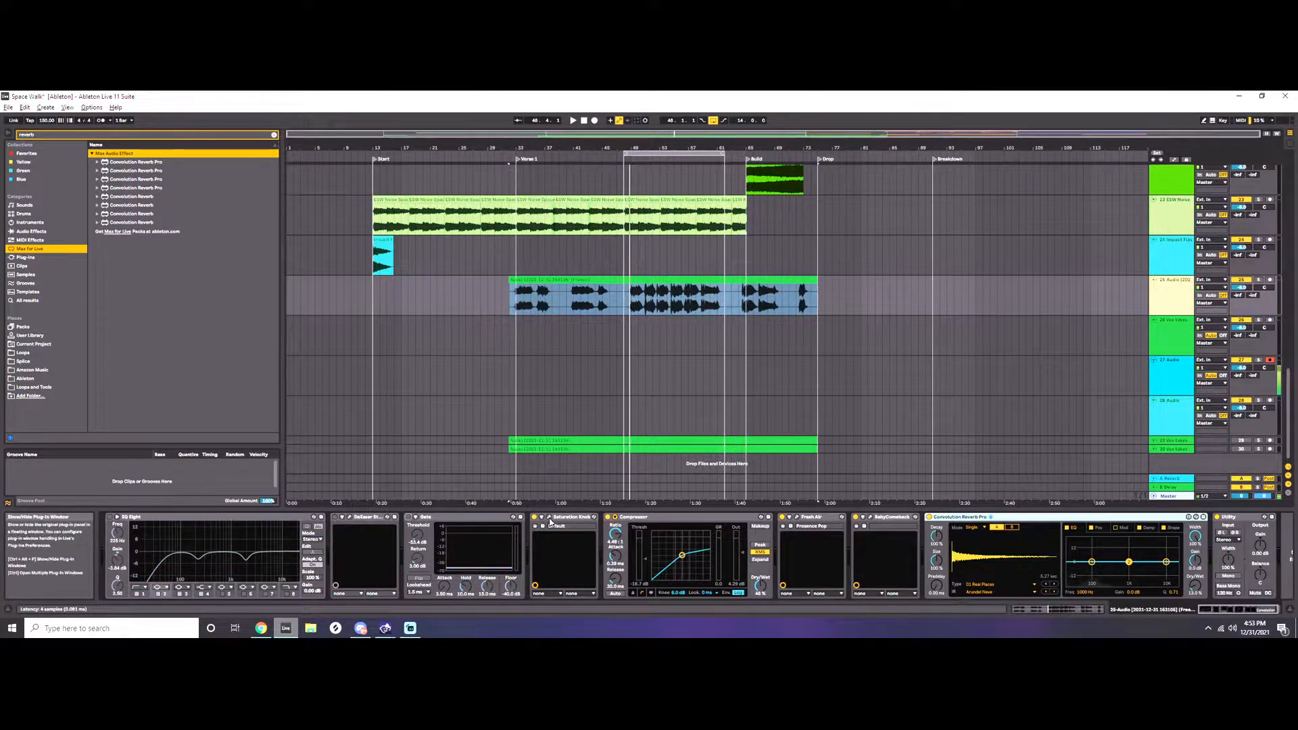
left_click(578, 519)
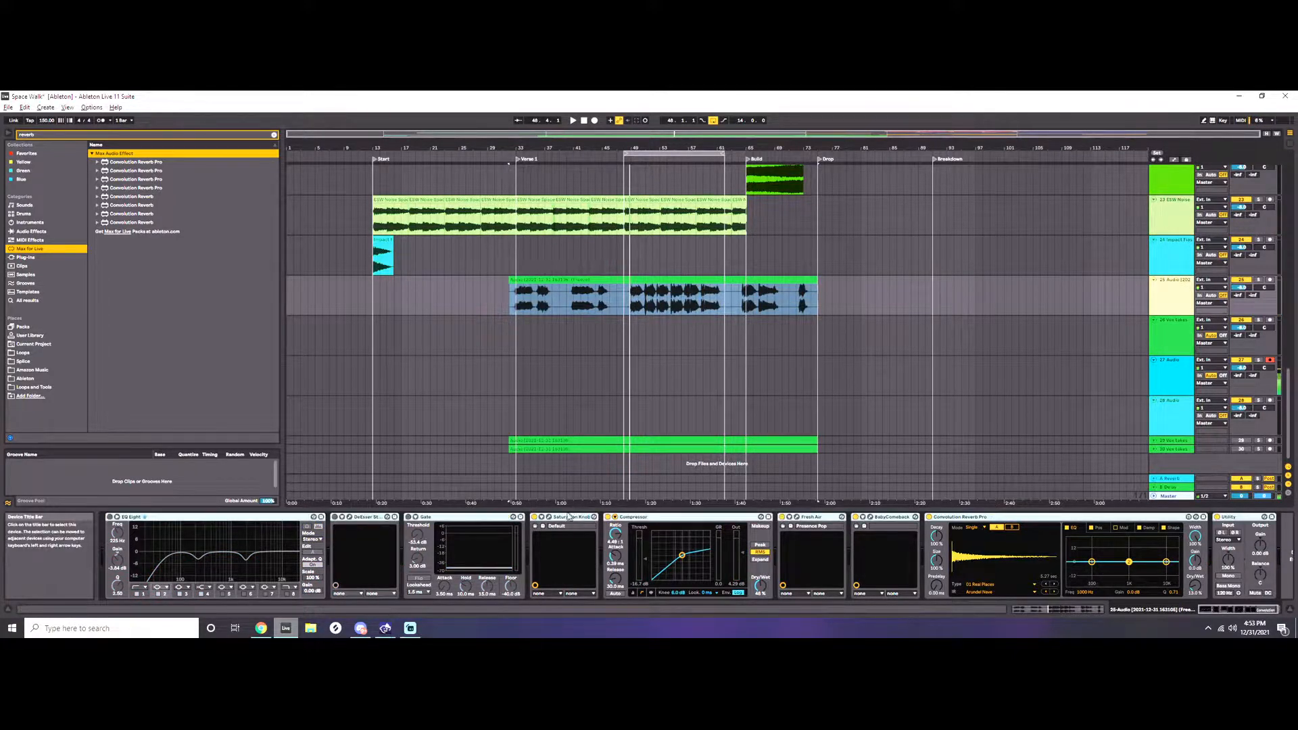
left_click(535, 518)
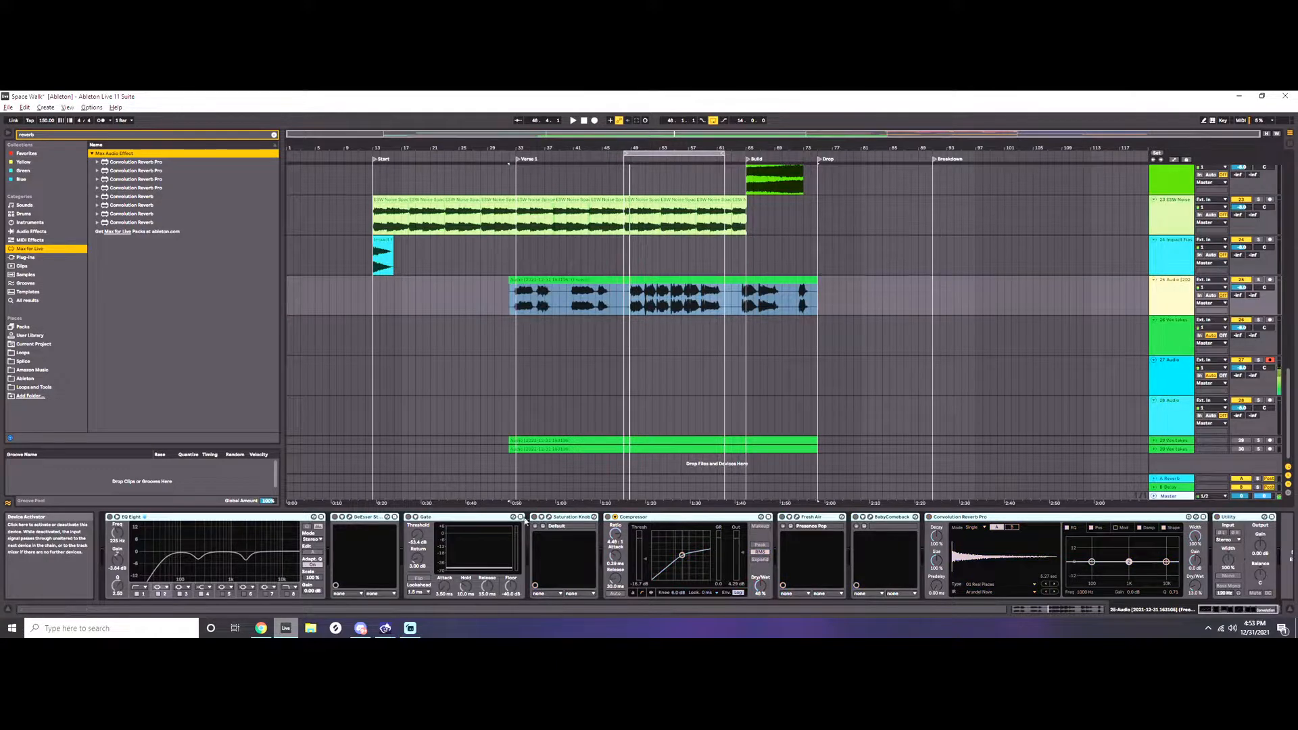
key("space")
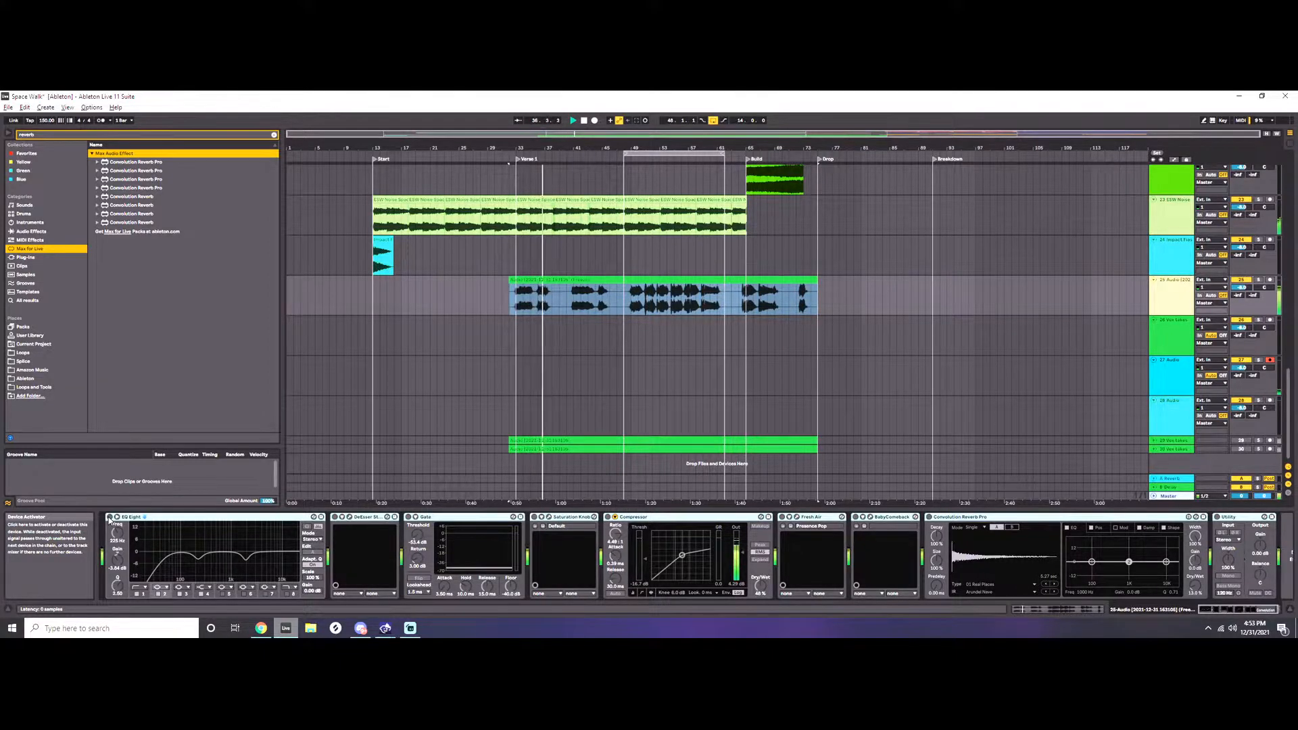
left_click(109, 517)
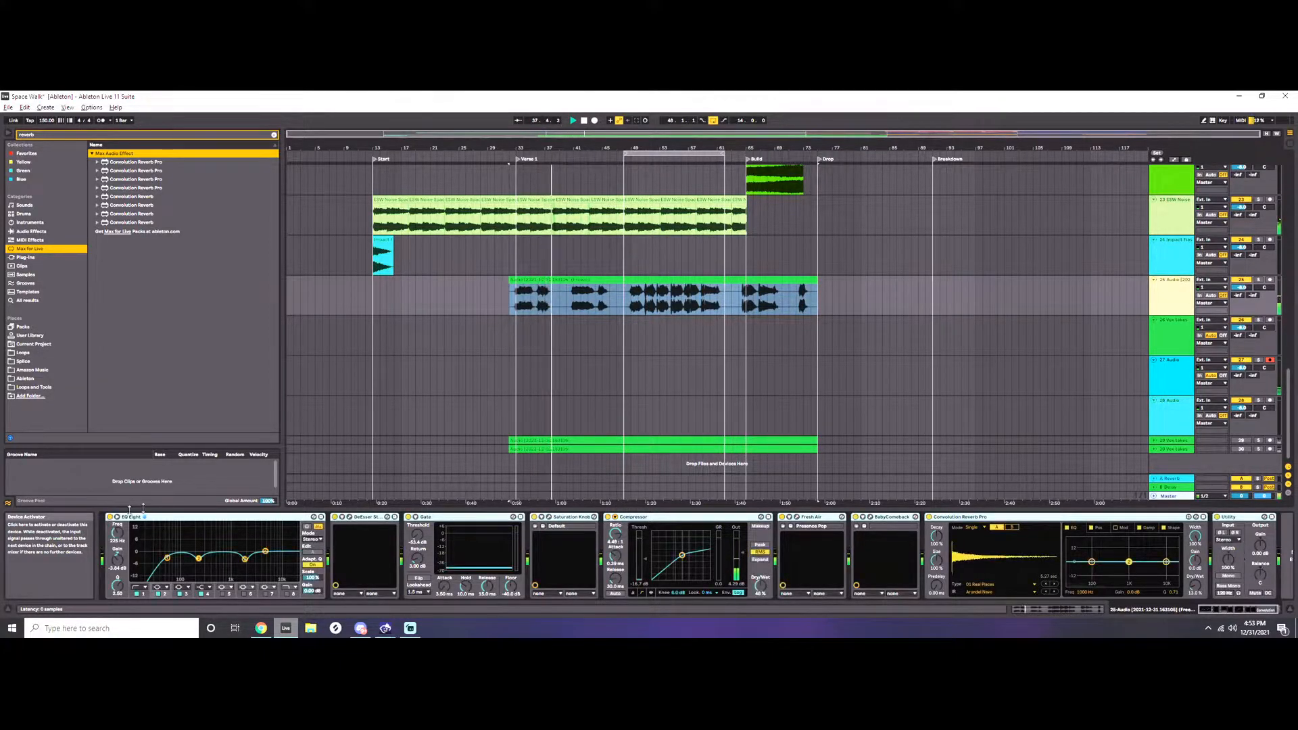
left_click(521, 331)
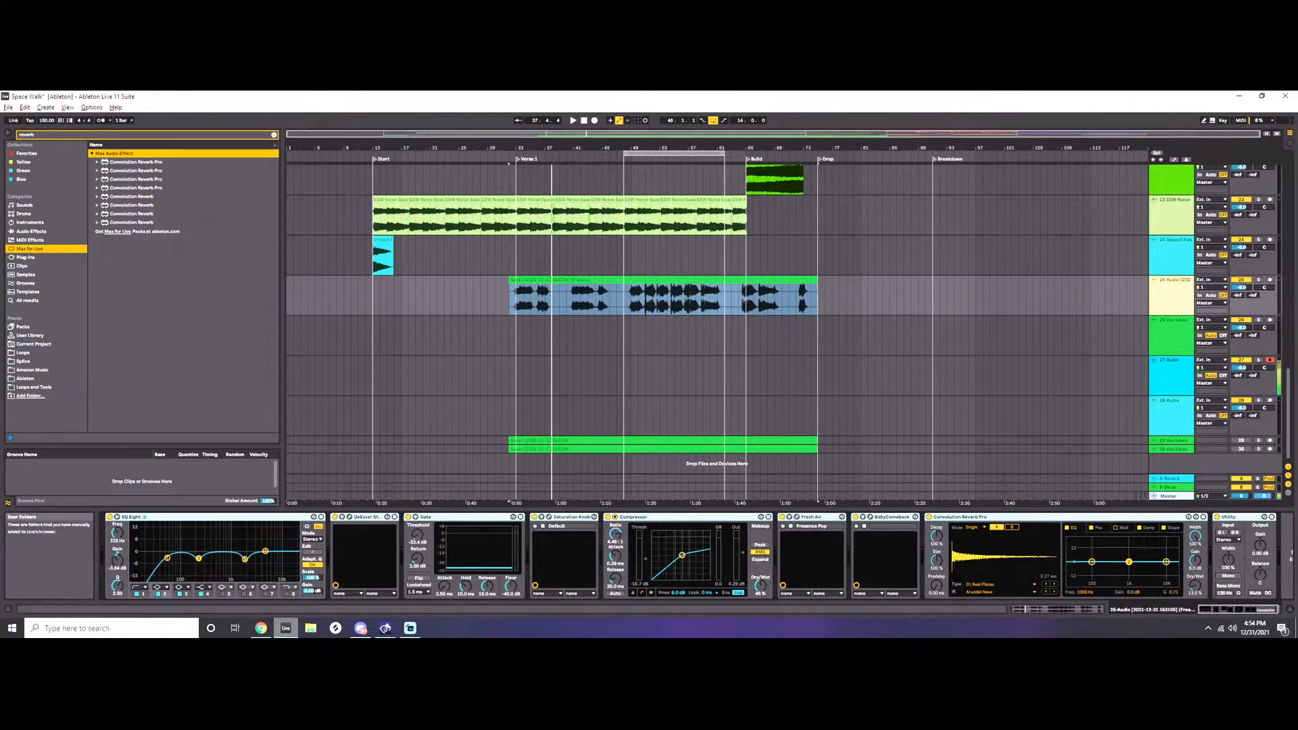
key("alt+Tab")
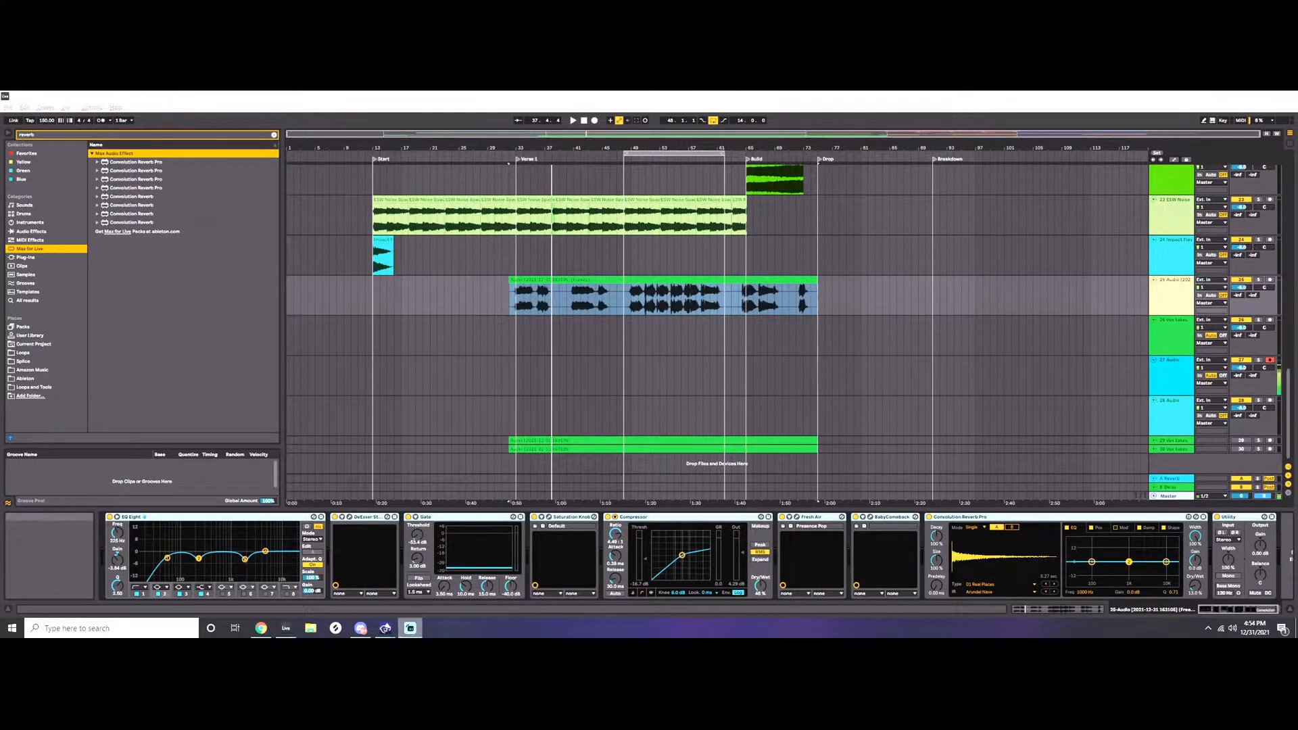